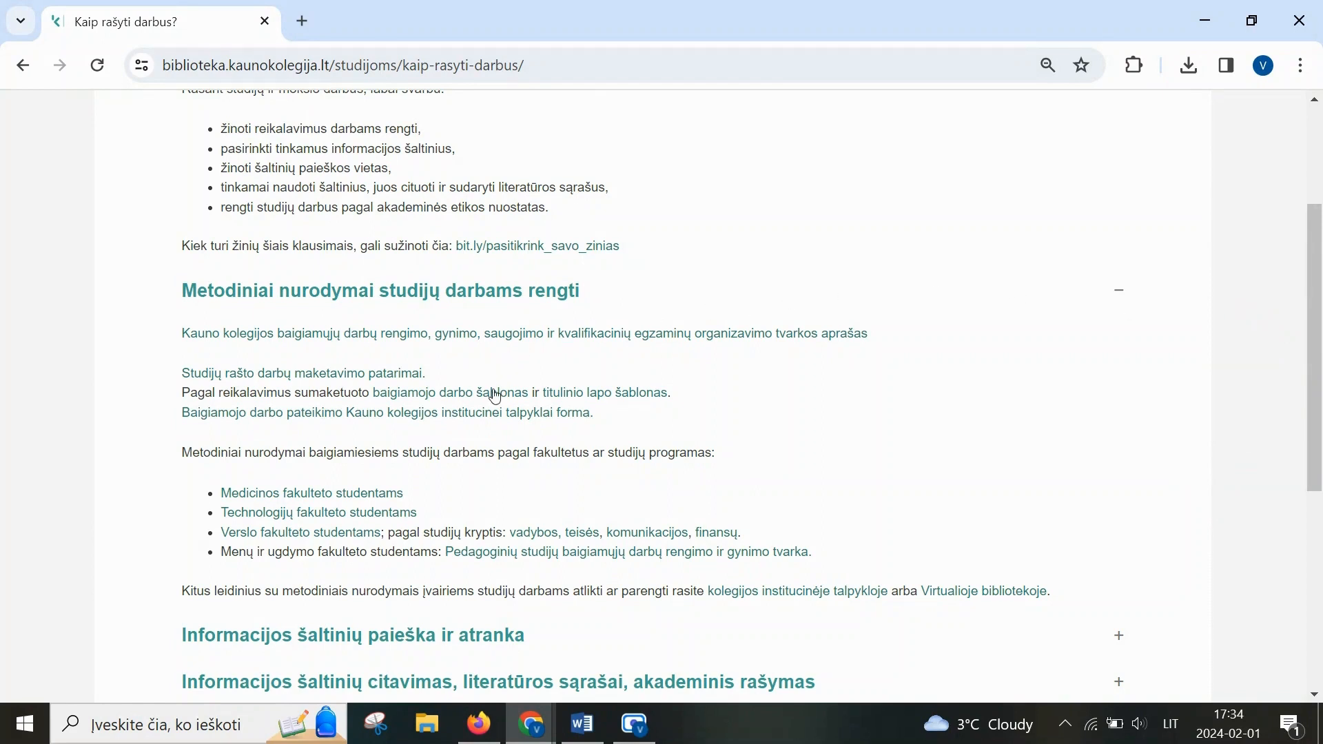
# Step: Open the final thesis template (baigiamojo darbo šablonas) from the library page and examine its pages from the title page through the introduction
pyautogui.click(496, 397)
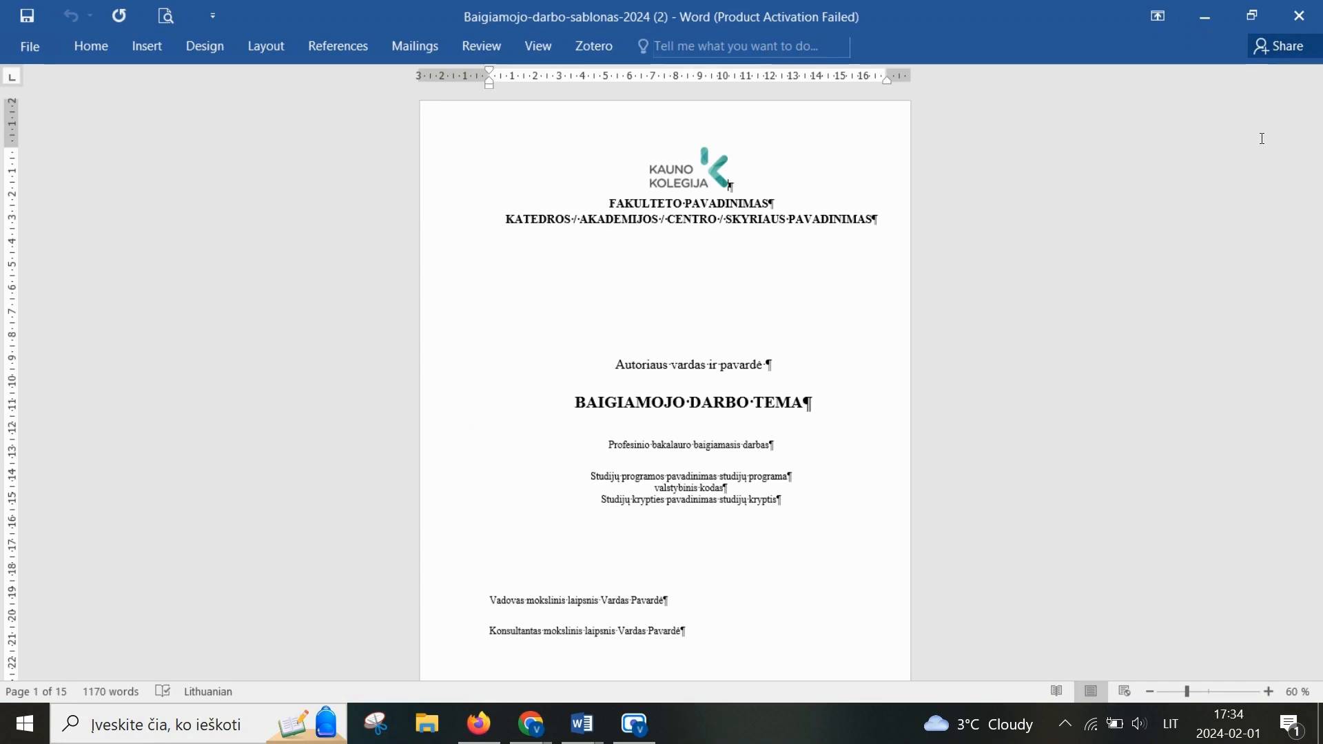
pyautogui.scroll(-3, 1263, 138)
pyautogui.scroll(-10, 1263, 139)
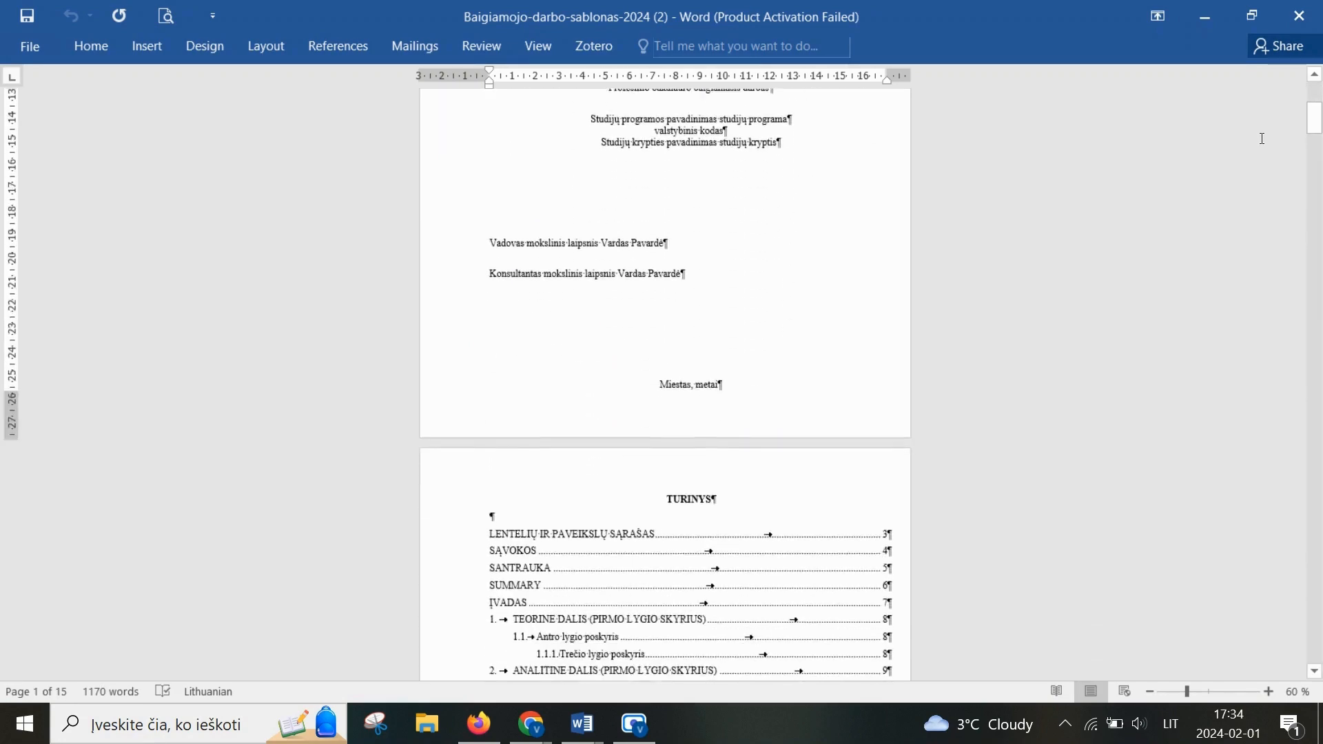
pyautogui.scroll(-10, 1263, 139)
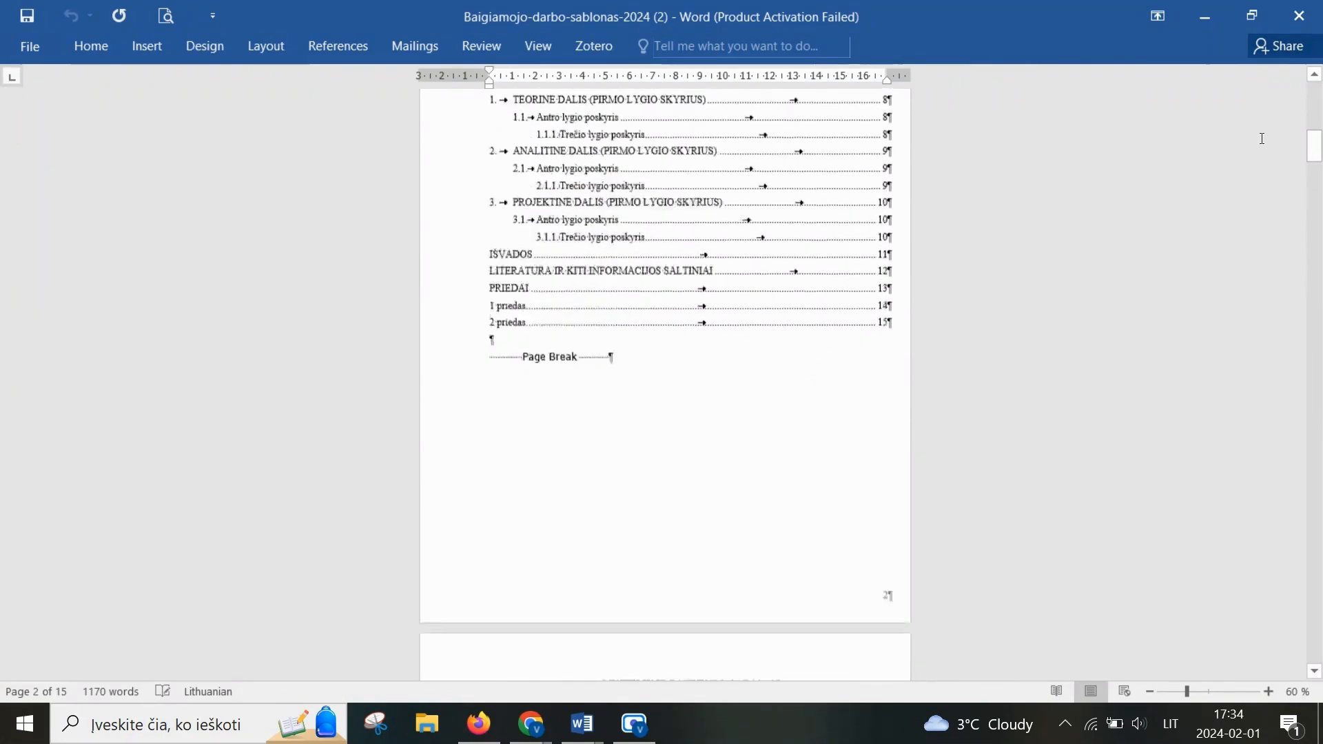
pyautogui.scroll(12, 1263, 138)
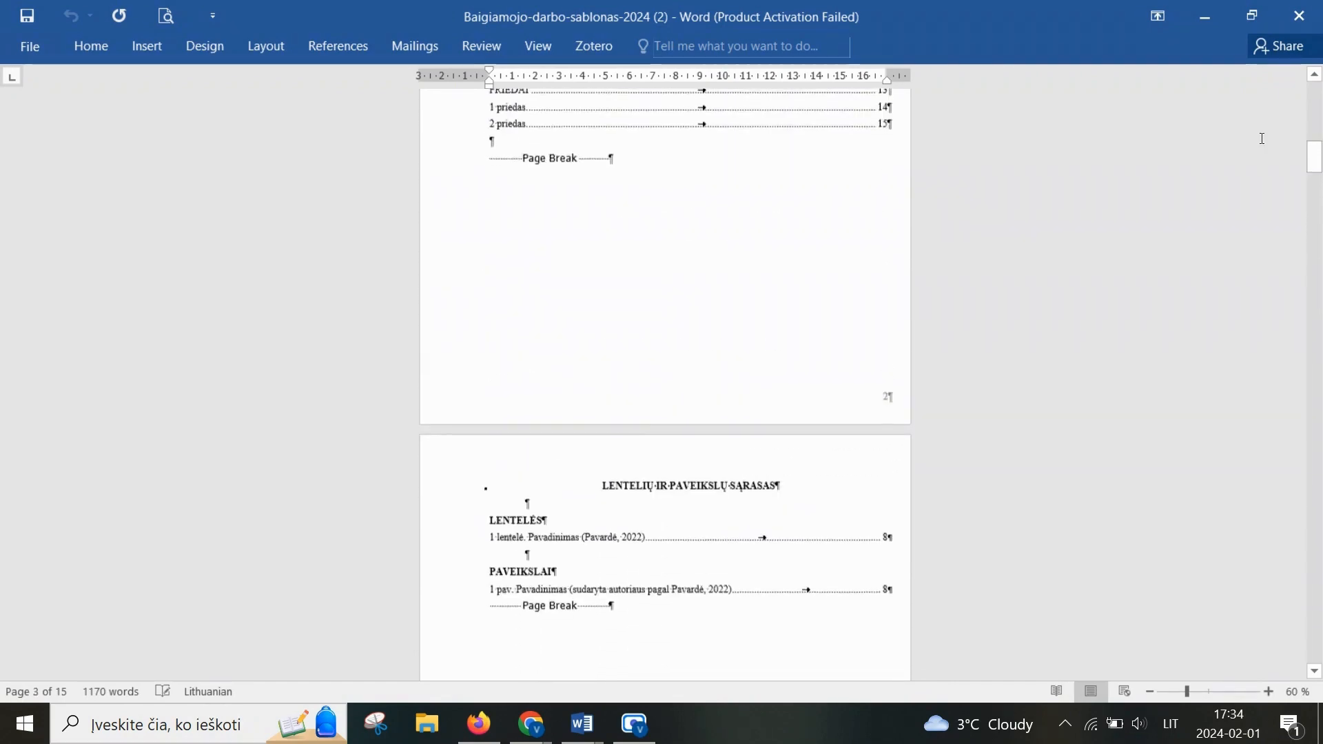
pyautogui.scroll(-7, 1263, 138)
pyautogui.scroll(-3, 1263, 139)
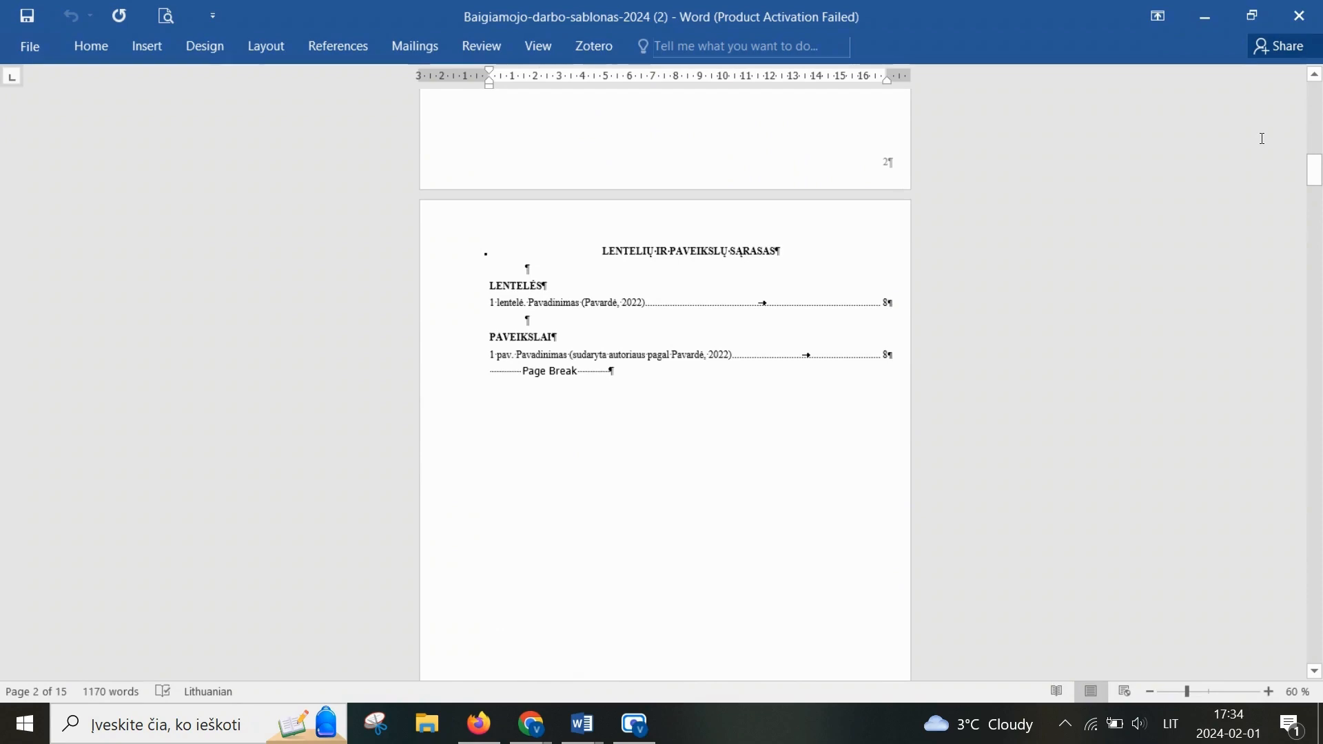
pyautogui.scroll(-15, 1264, 144)
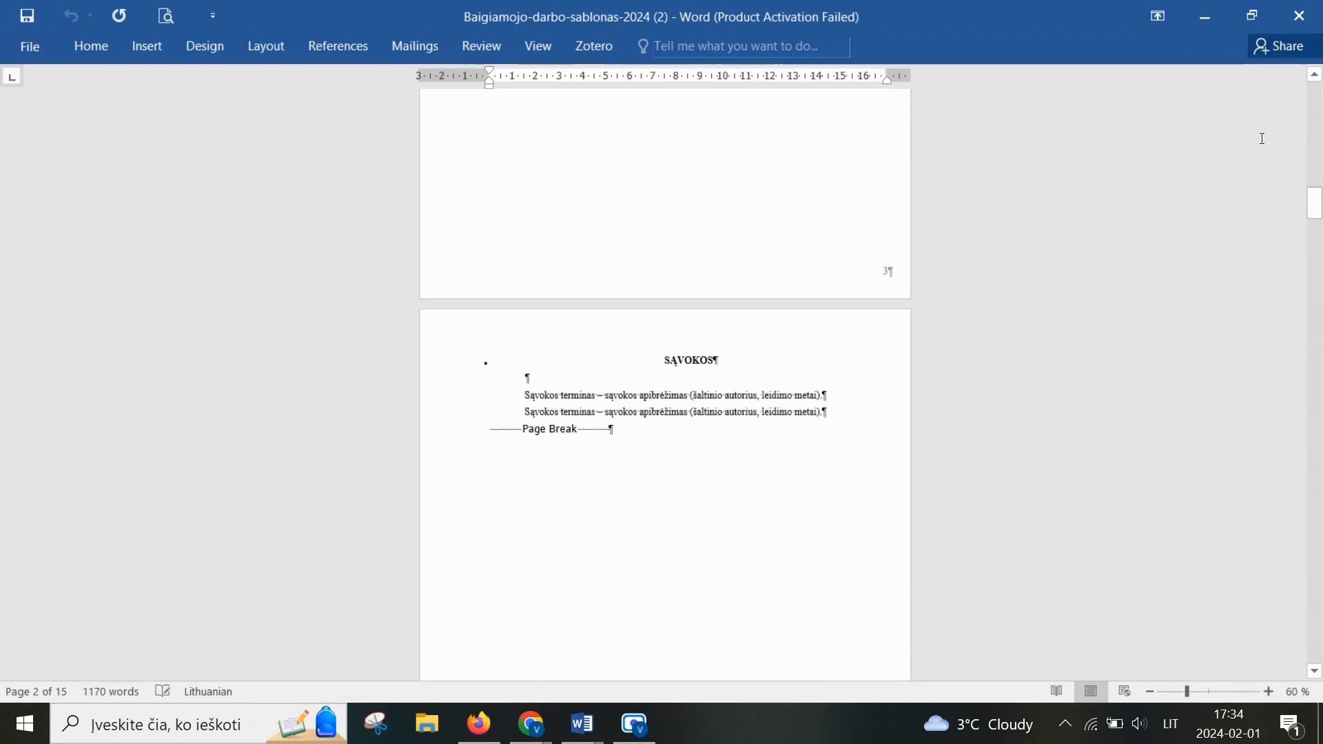
pyautogui.scroll(-18, 1263, 138)
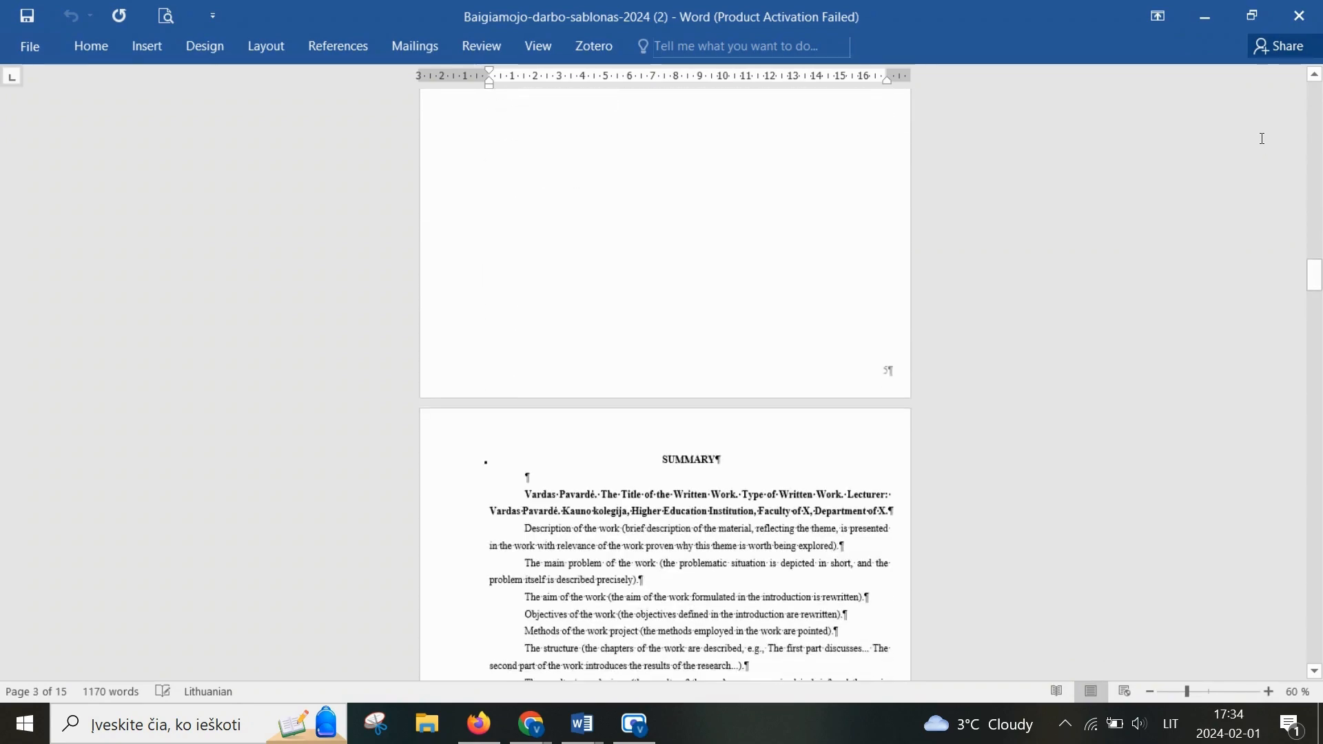
pyautogui.scroll(-5, 1263, 139)
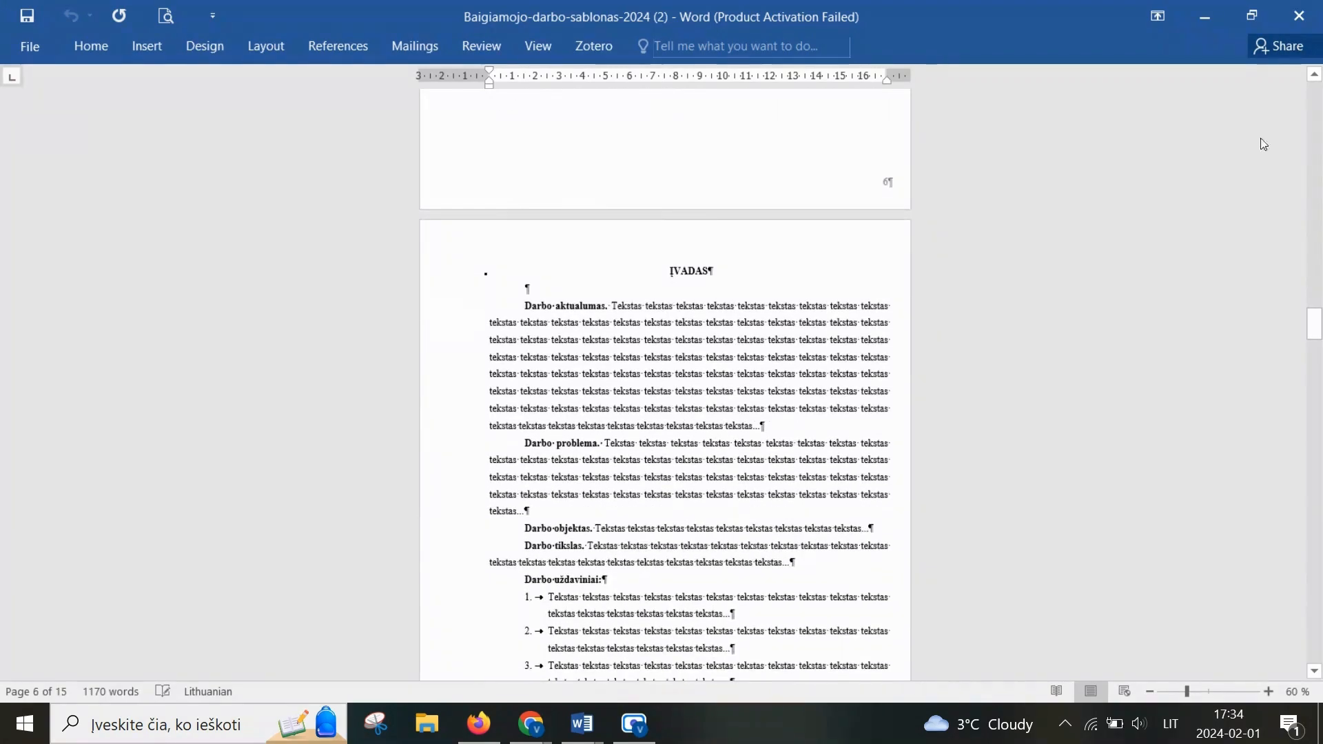
pyautogui.scroll(-3, 1263, 139)
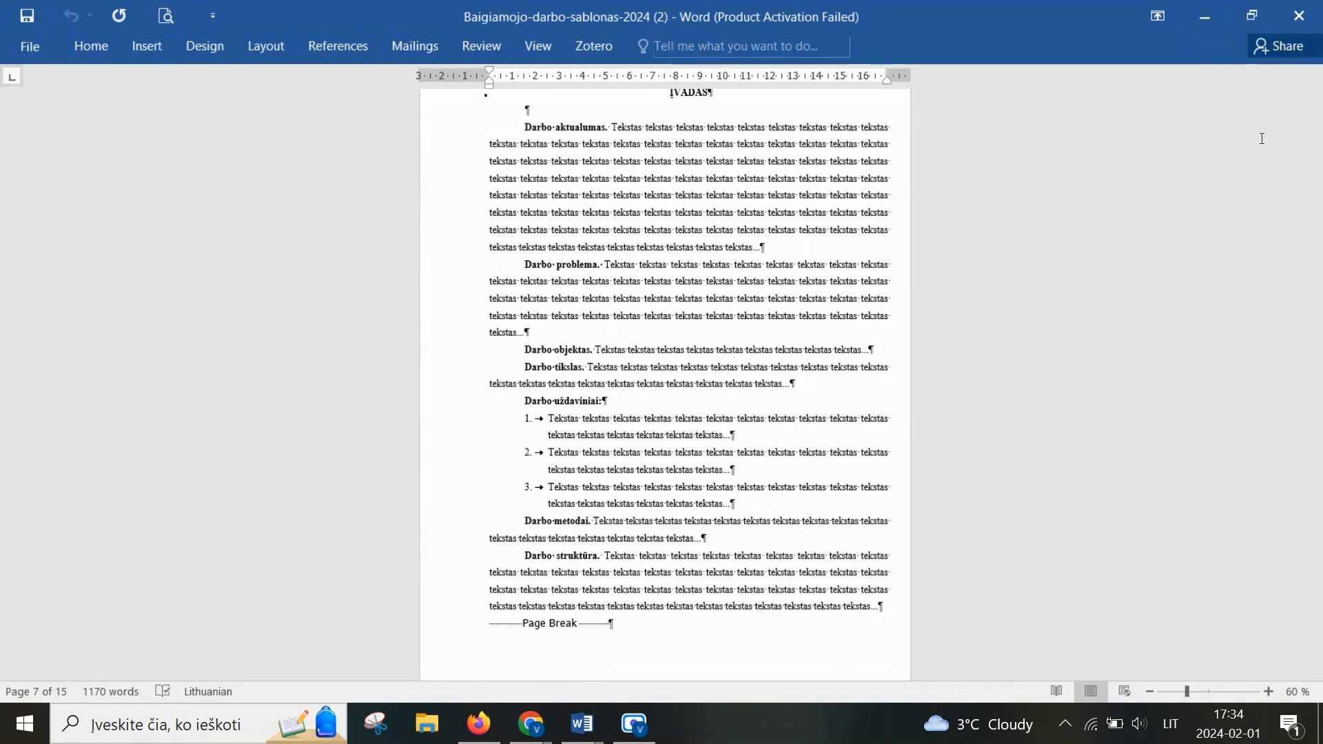
# Step: Examine the template's numbered chapters, the sample table and figure, the conclusions and the closing pages
pyautogui.scroll(-10, 1263, 138)
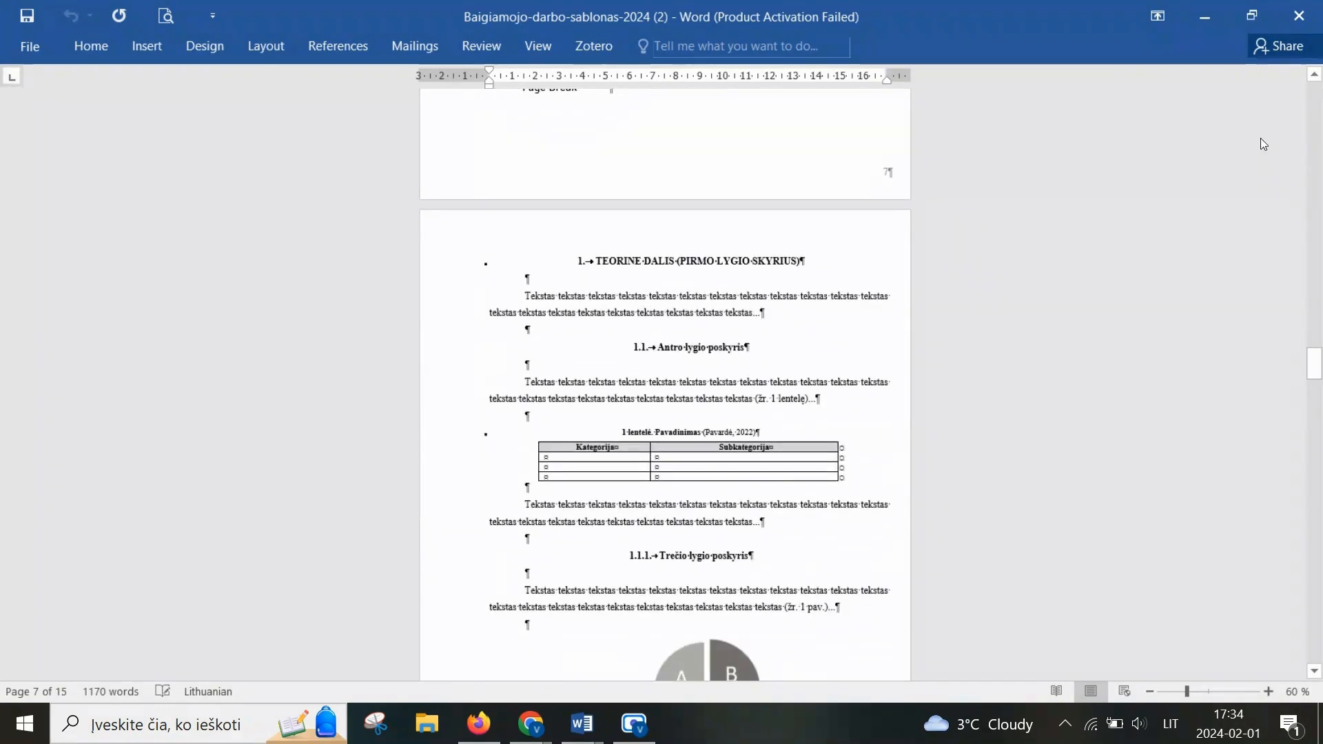
pyautogui.scroll(-1, 1264, 143)
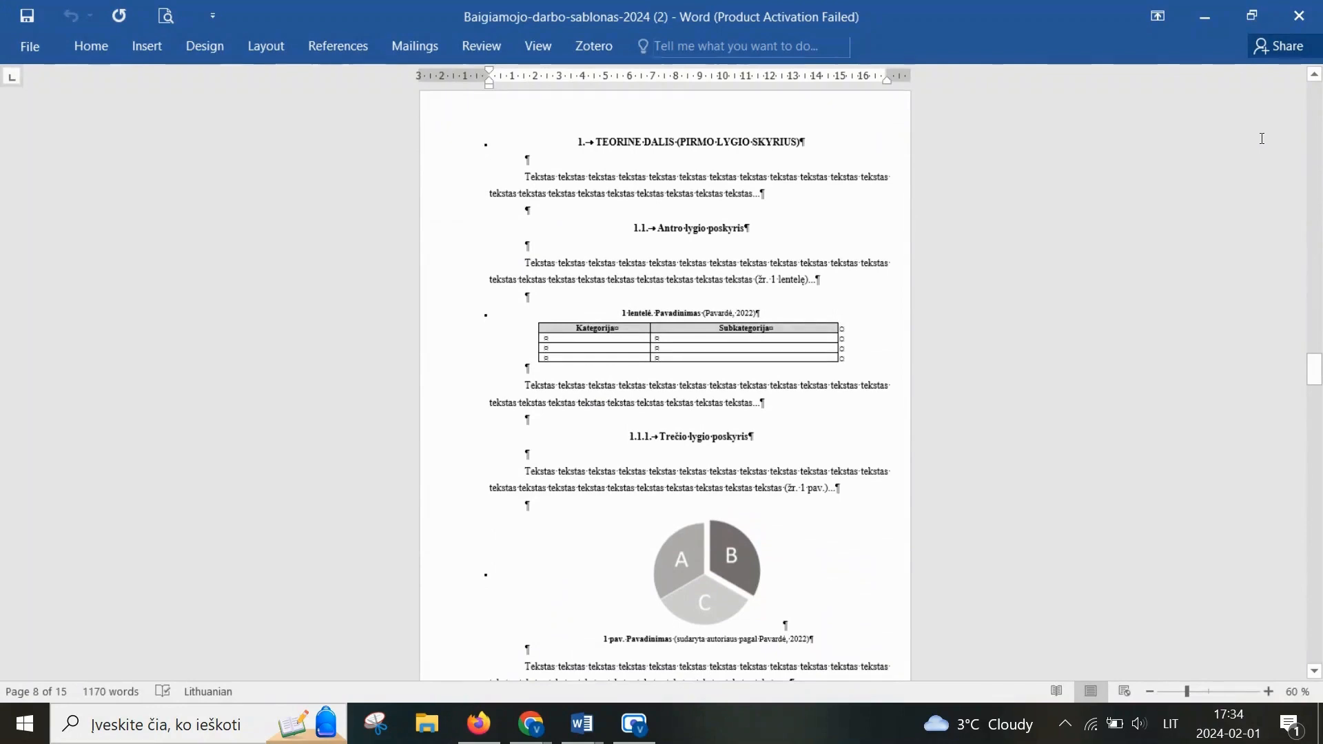
pyautogui.scroll(-2, 1263, 137)
pyautogui.scroll(-10, 1263, 138)
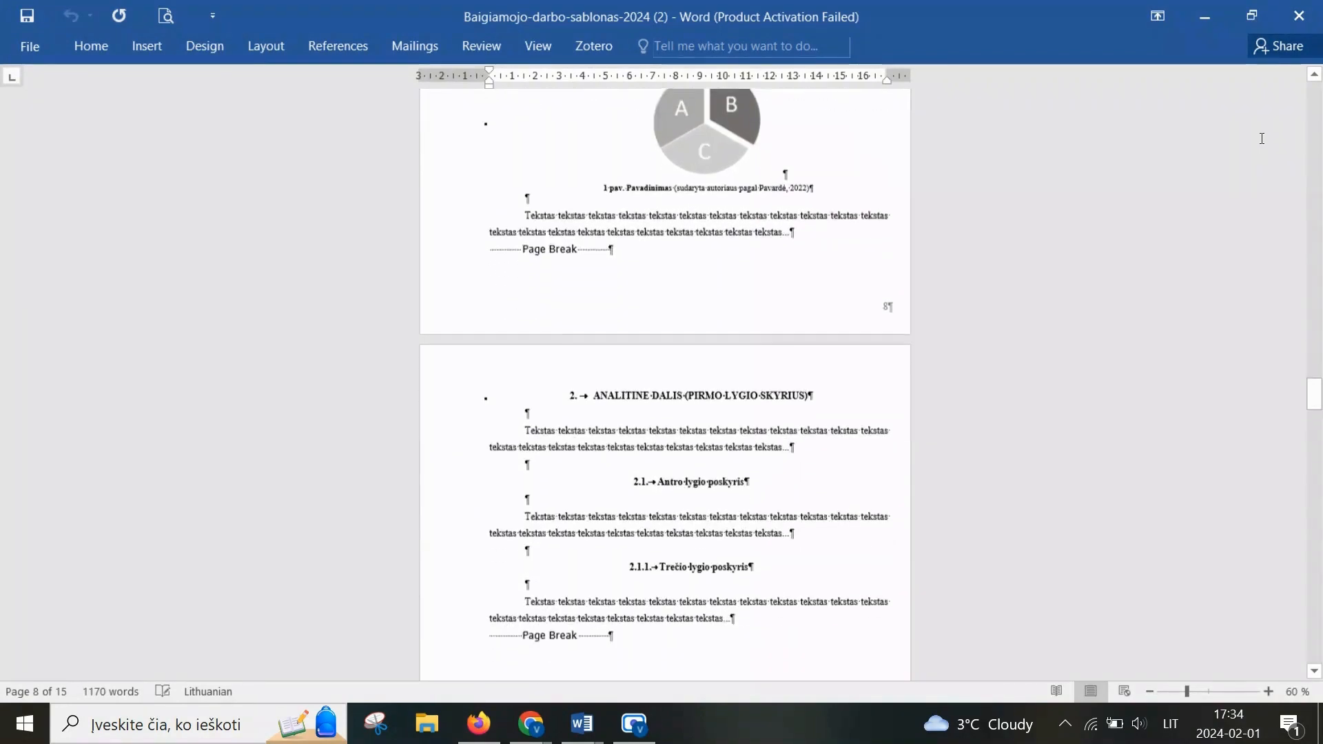
pyautogui.scroll(-10, 1263, 138)
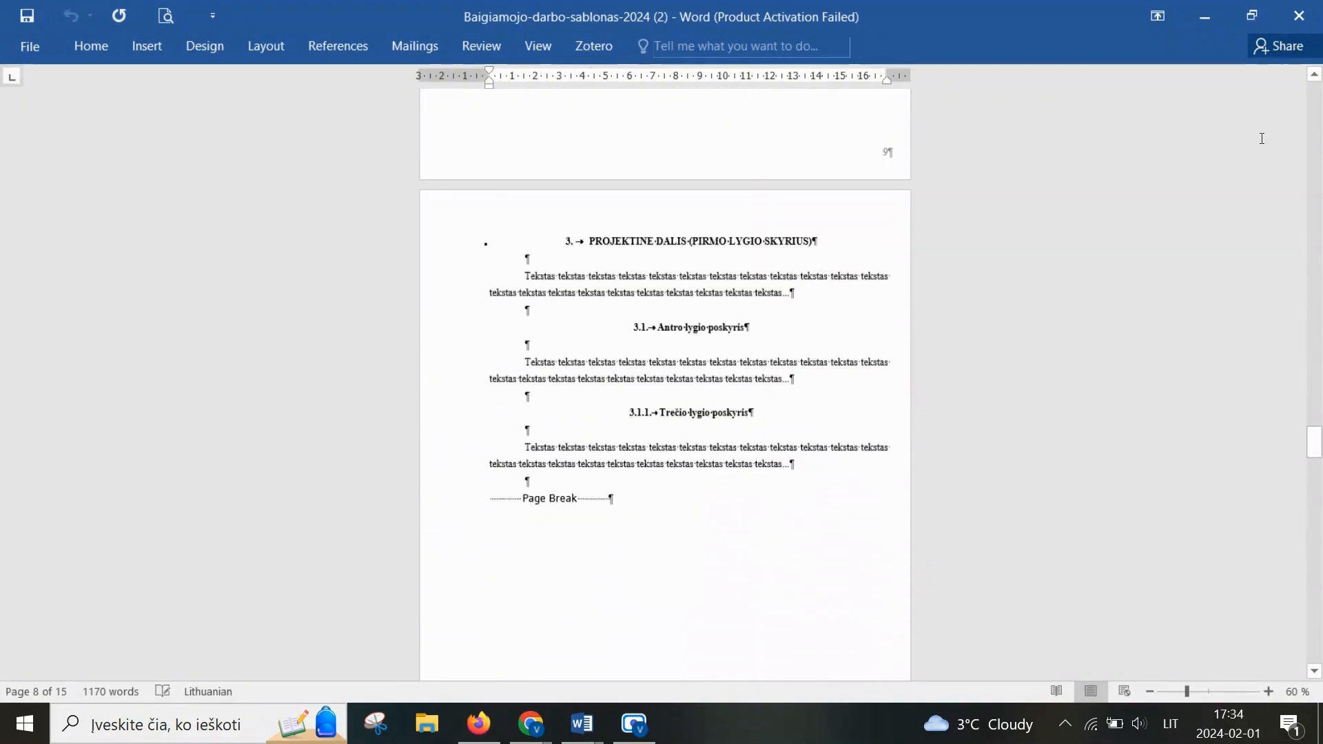
pyautogui.scroll(-2, 1263, 138)
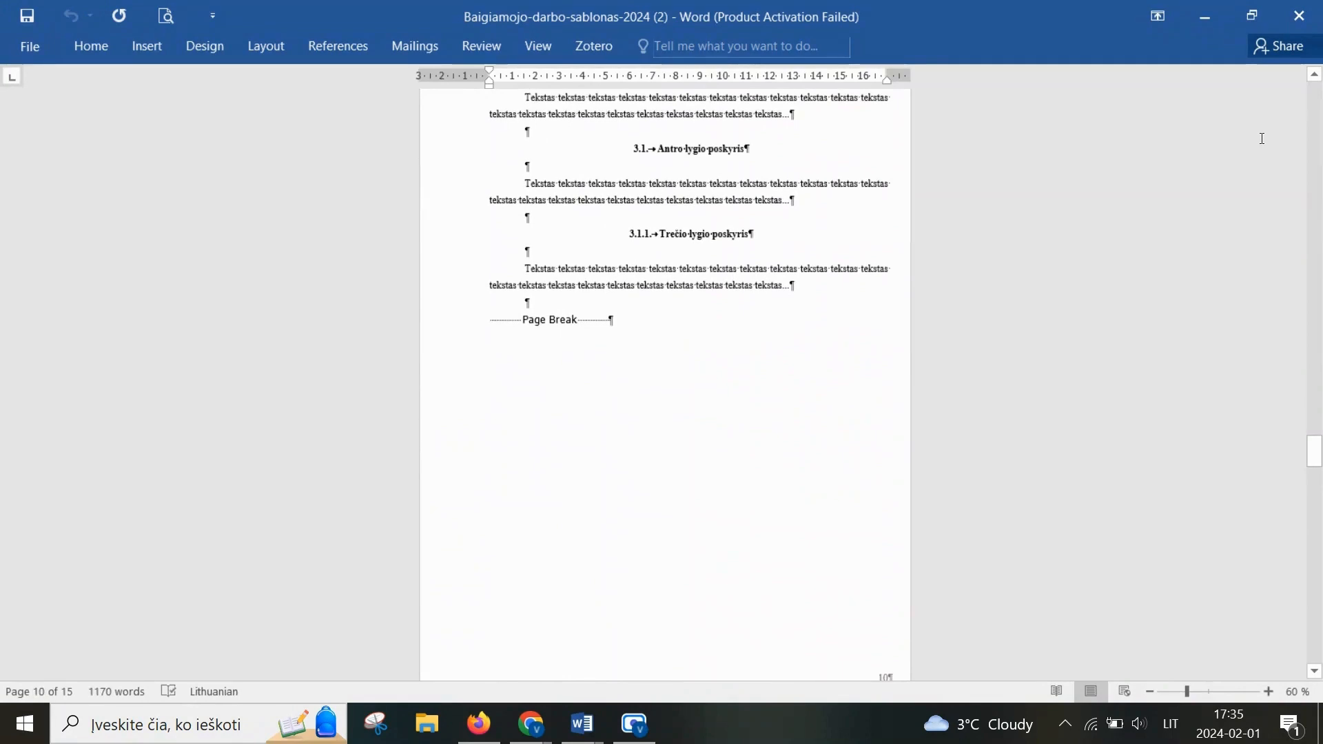
pyautogui.scroll(-2, 1263, 138)
pyautogui.scroll(-7, 1262, 138)
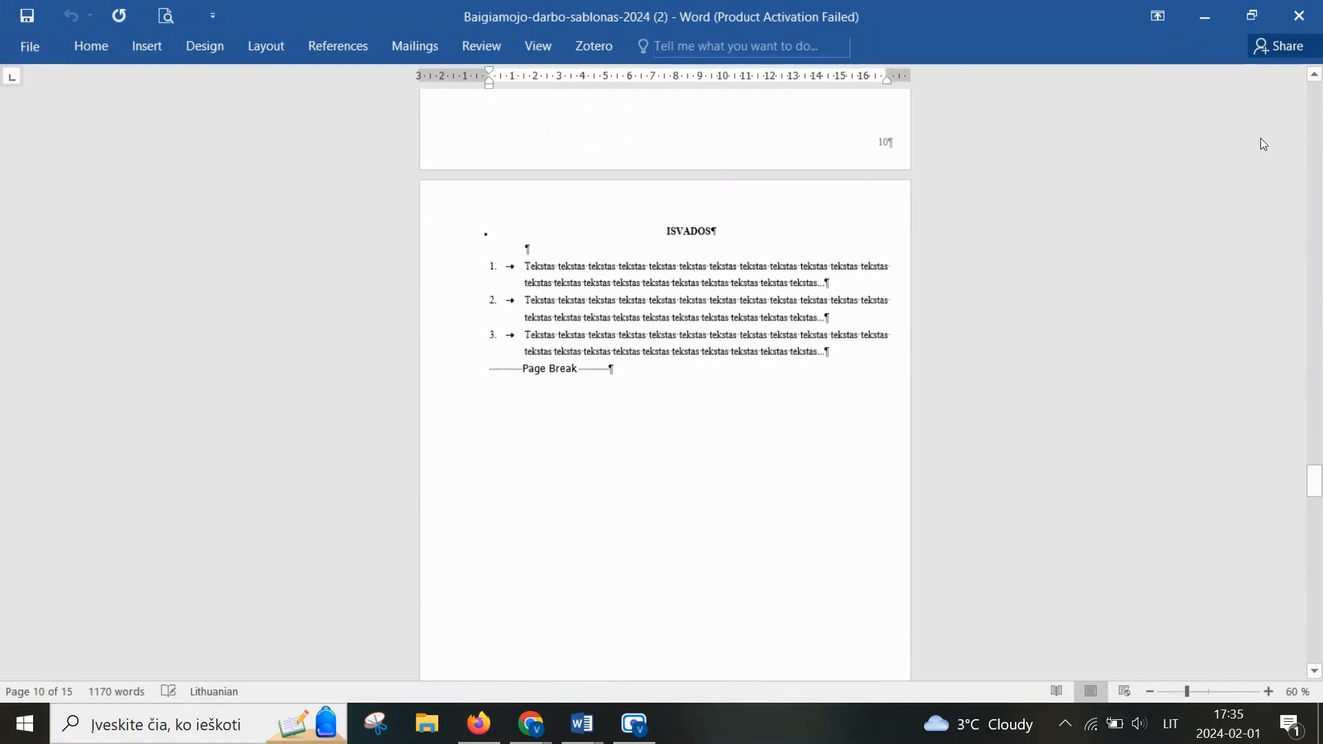
pyautogui.scroll(-9, 1262, 137)
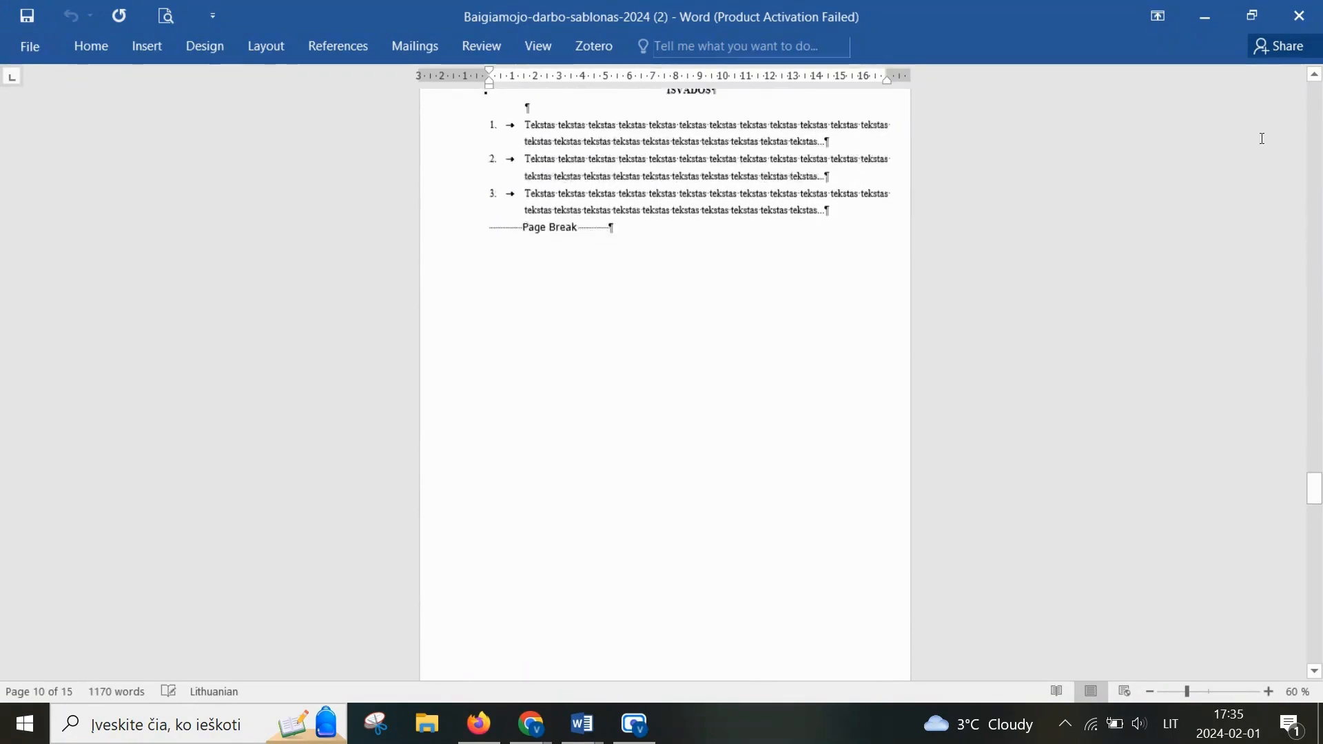
pyautogui.scroll(-6, 1262, 138)
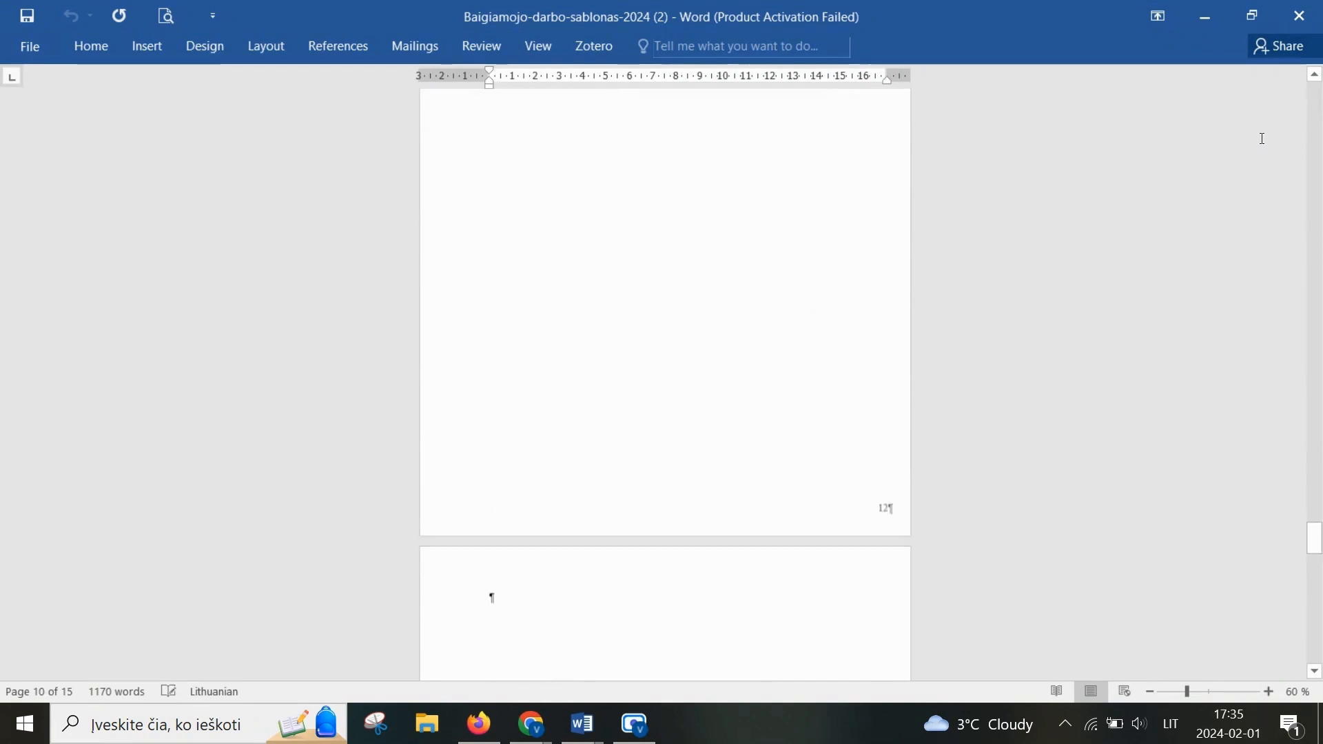
pyautogui.scroll(-10, 1263, 137)
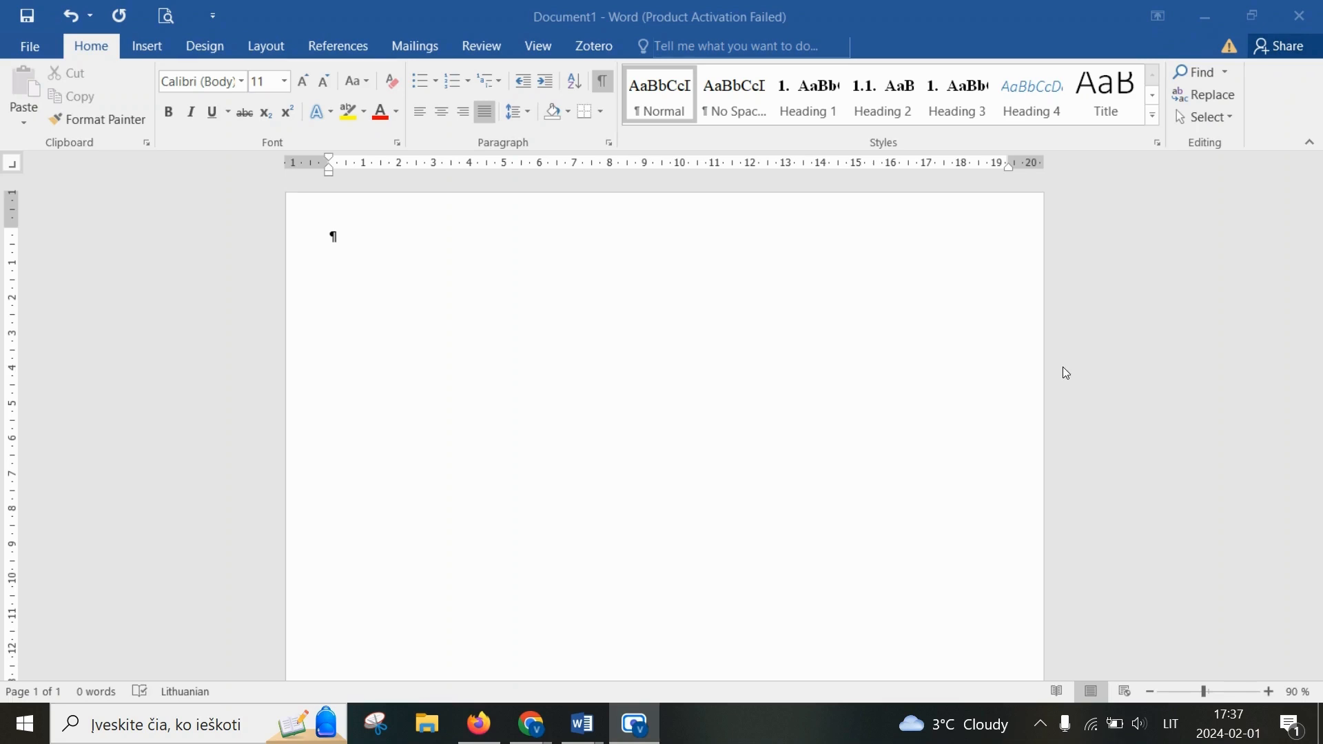
# Step: Set the blank document's paper size to A4 and its page orientation to portrait
pyautogui.click(261, 44)
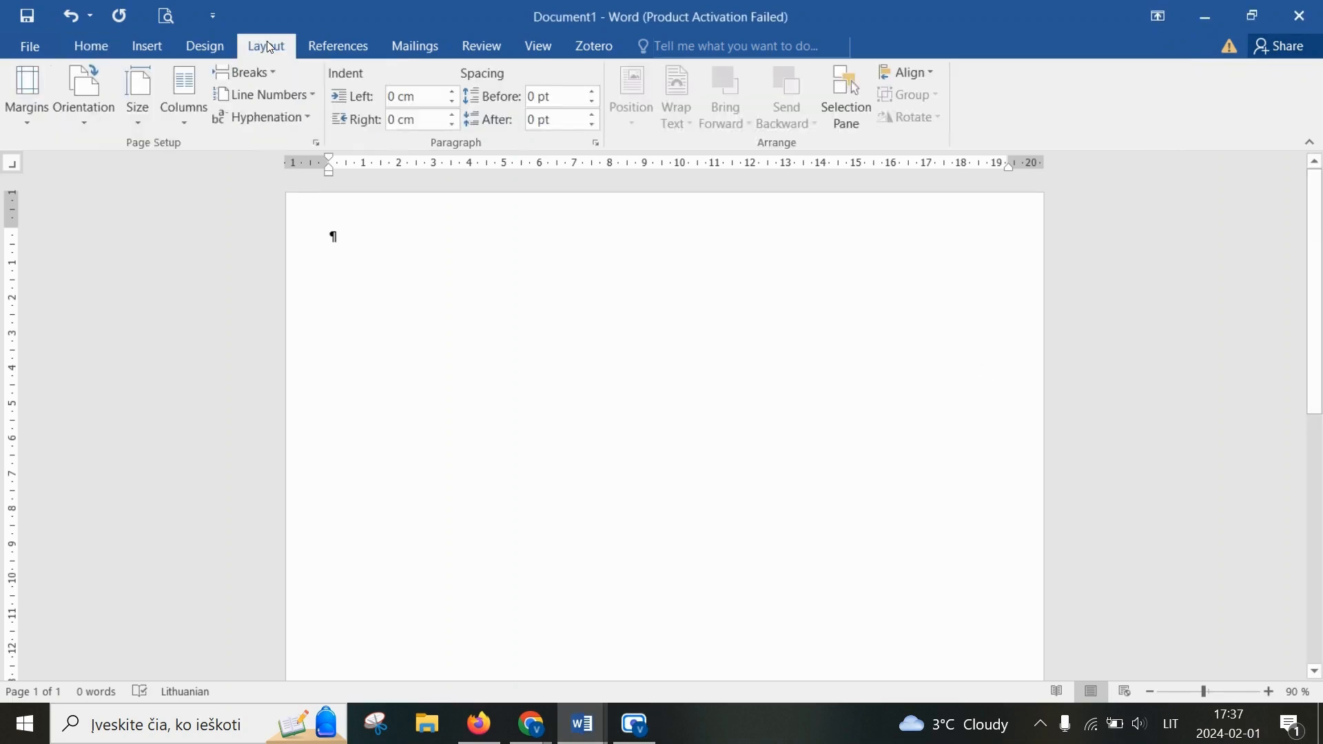
pyautogui.click(130, 119)
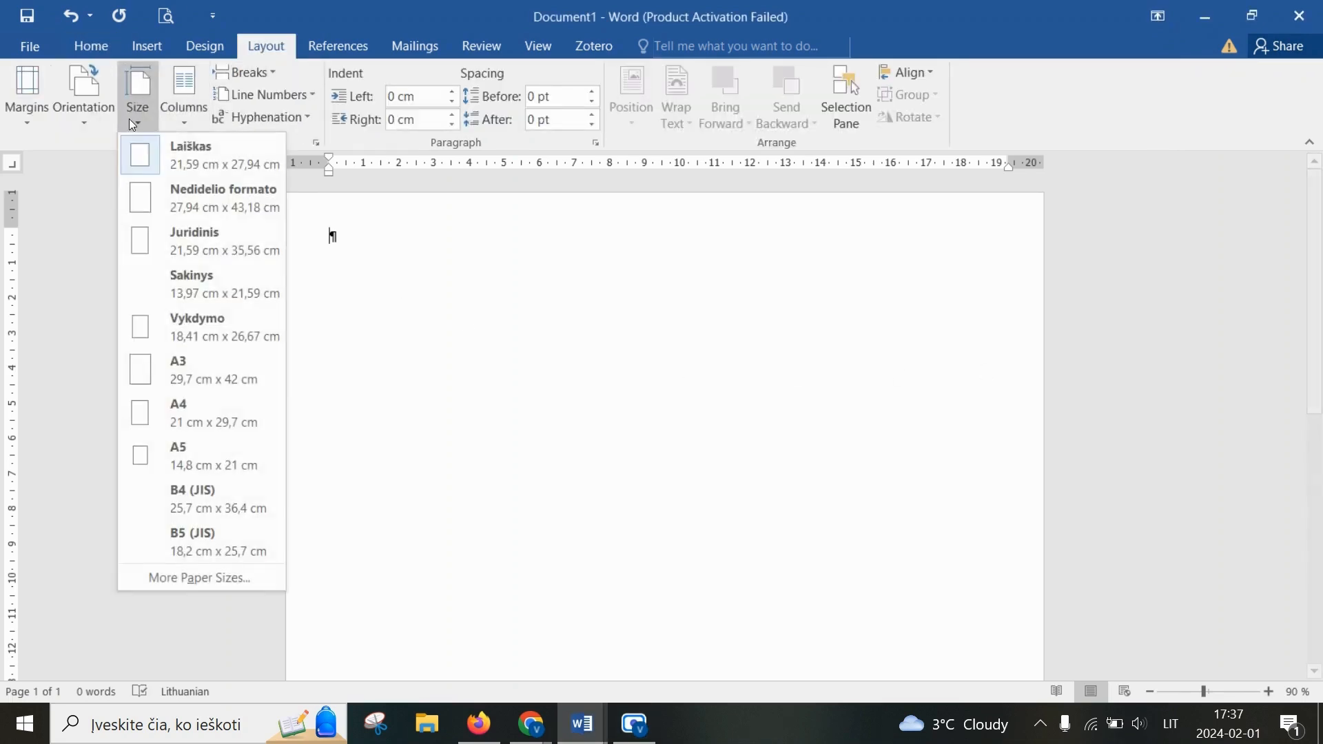
pyautogui.click(184, 414)
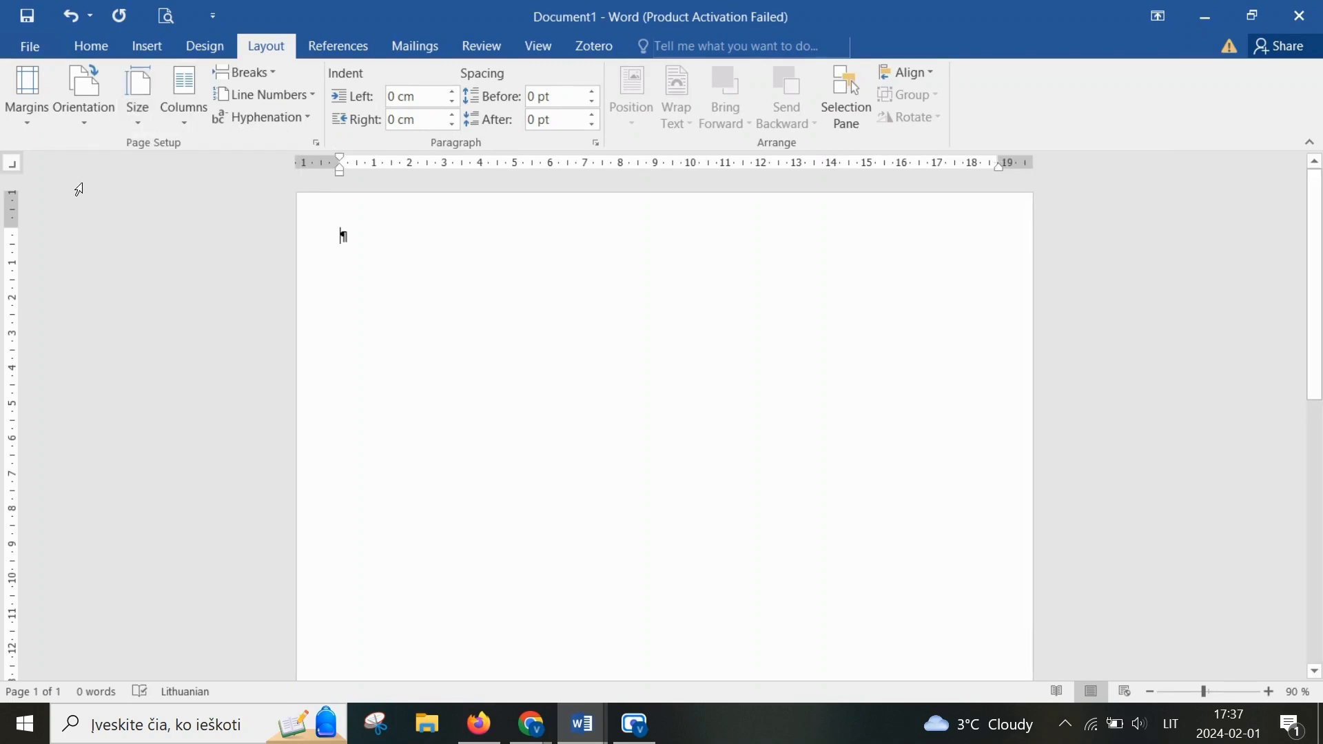
pyautogui.click(93, 123)
pyautogui.click(109, 152)
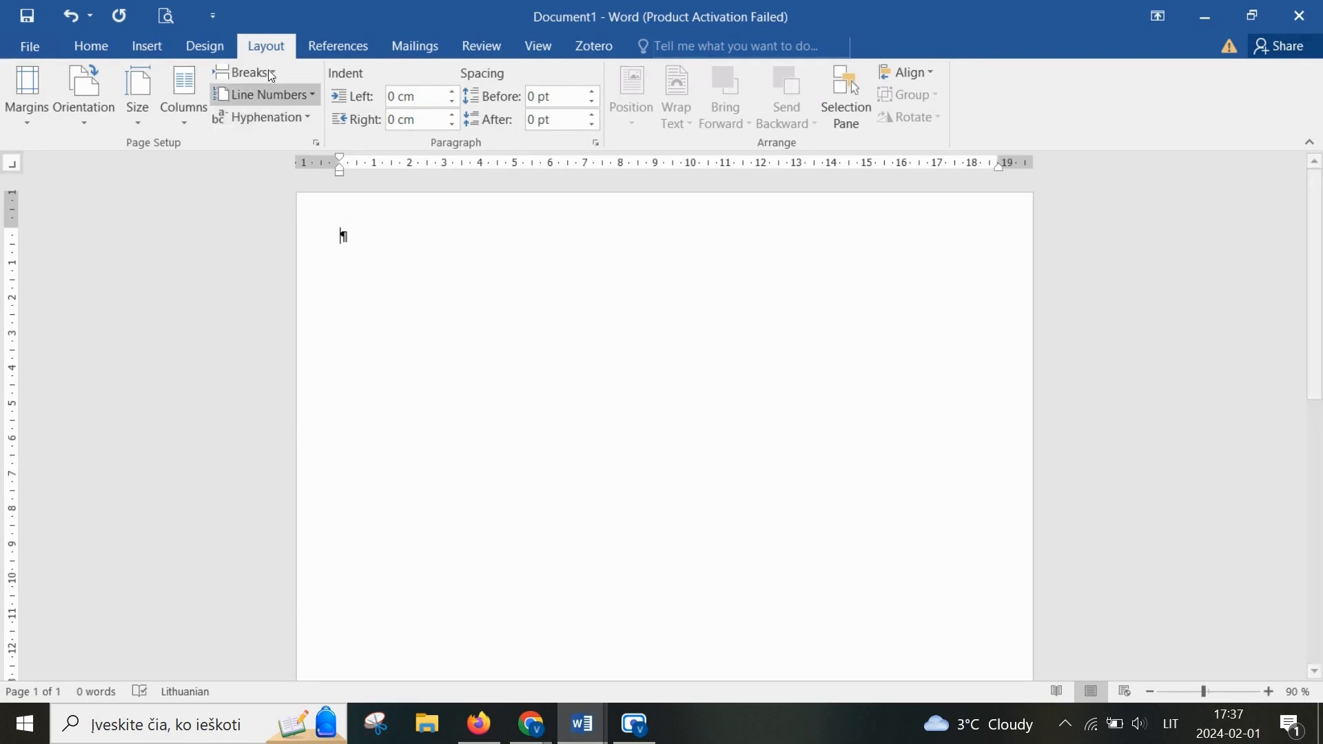
# Step: Open the custom margin settings and set the top margin to 2 cm
pyautogui.click(39, 125)
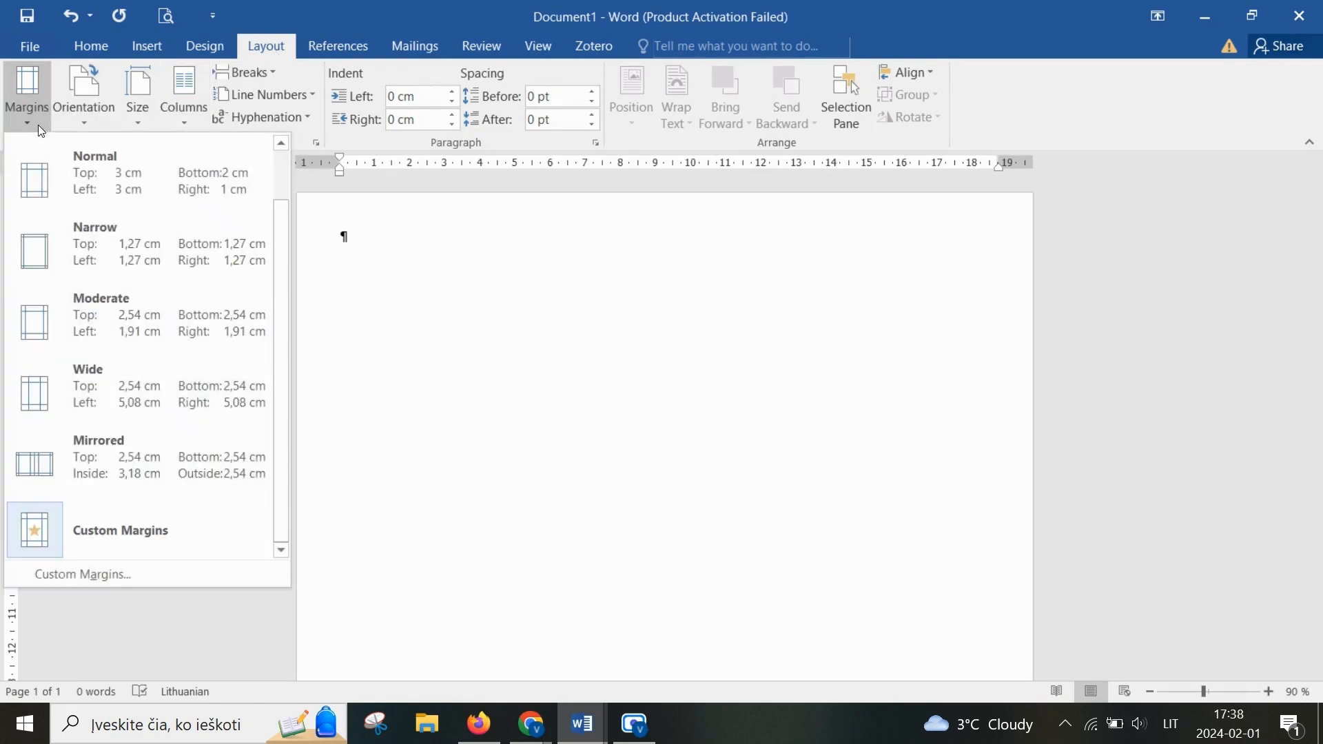
pyautogui.click(112, 576)
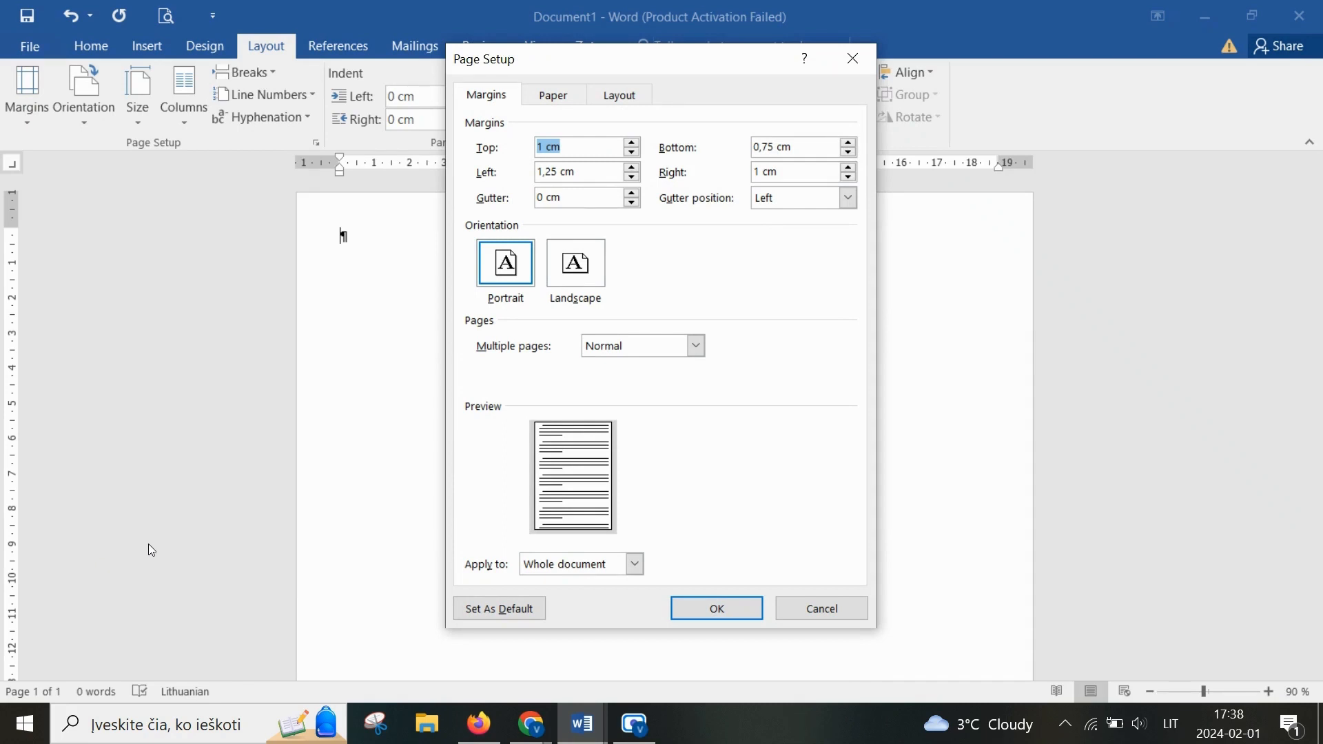
pyautogui.click(632, 142)
pyautogui.click(633, 143)
pyautogui.click(632, 143)
pyautogui.click(632, 143)
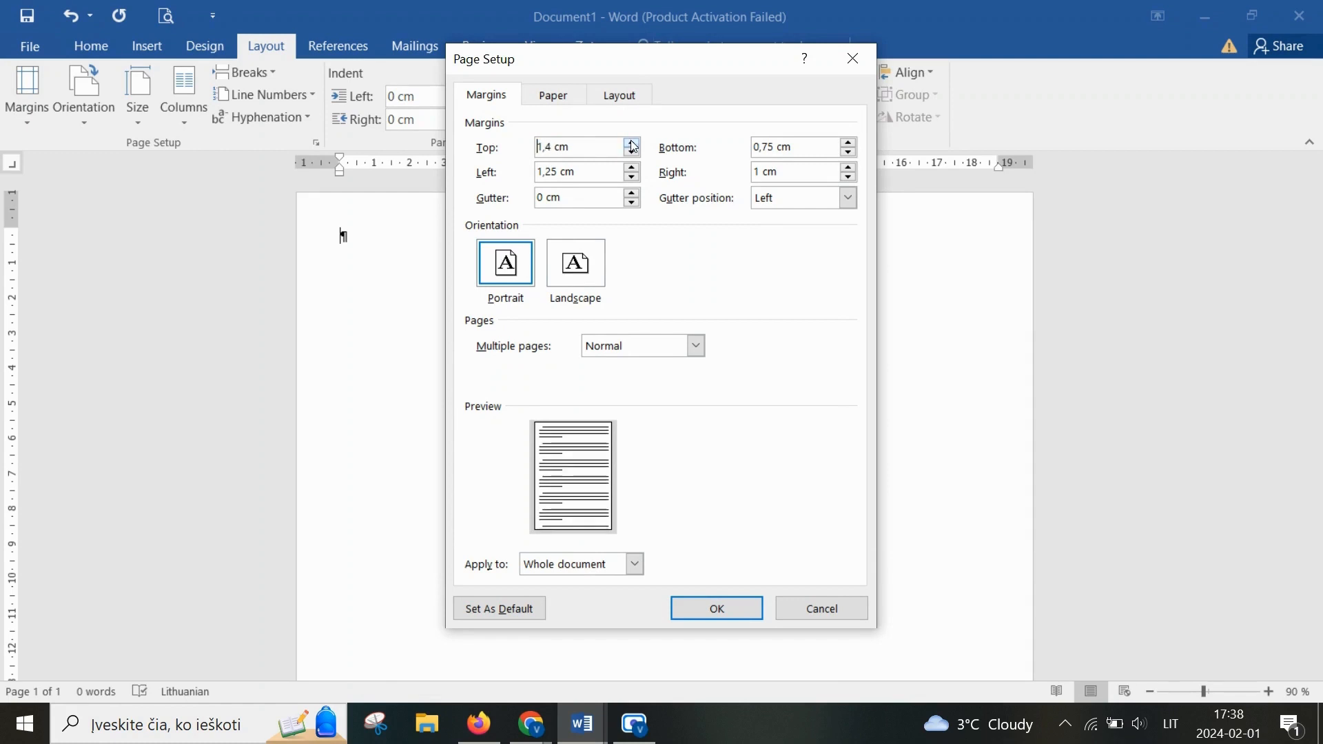
pyautogui.click(632, 142)
pyautogui.click(632, 143)
pyautogui.click(632, 143)
pyautogui.click(632, 142)
pyautogui.click(632, 143)
pyautogui.click(633, 143)
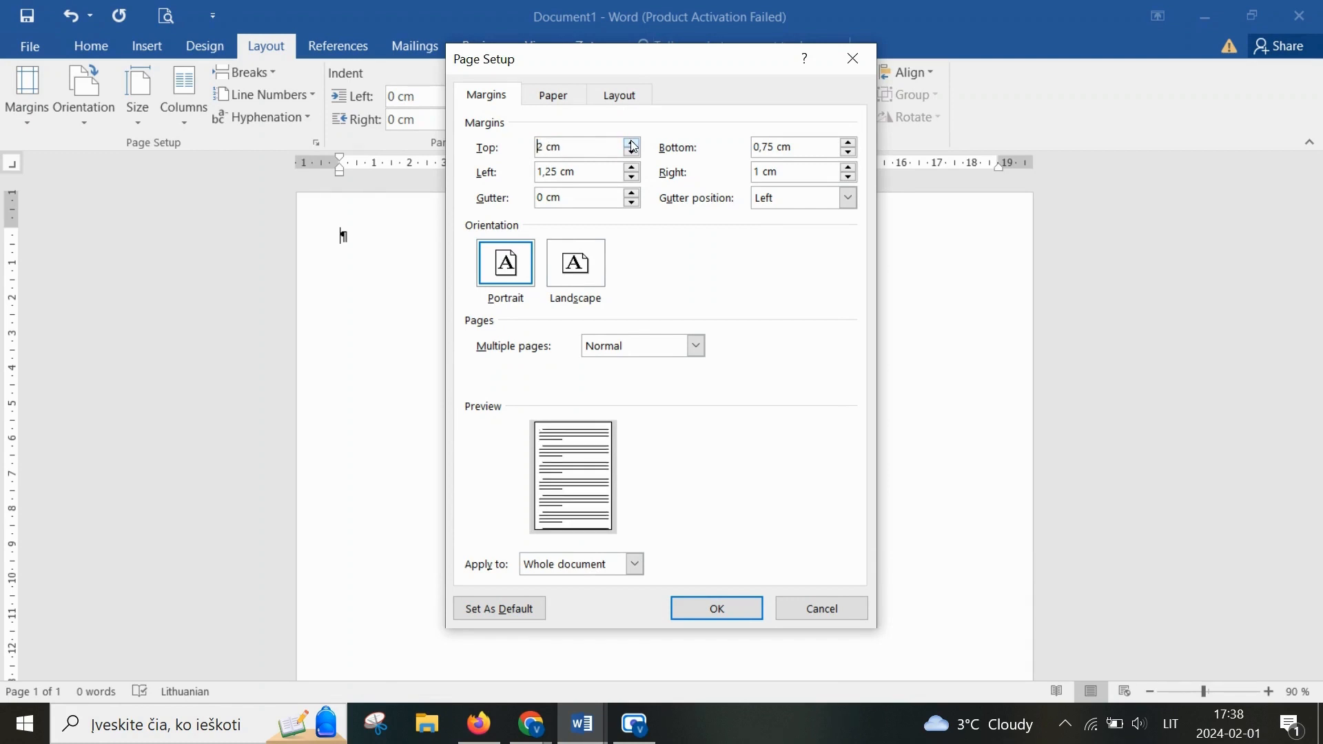
# Step: Set the bottom margin to 2 cm
pyautogui.click(848, 143)
pyautogui.click(848, 142)
pyautogui.click(848, 143)
pyautogui.click(848, 142)
pyautogui.click(849, 142)
pyautogui.click(848, 143)
pyautogui.click(848, 143)
pyautogui.click(848, 143)
pyautogui.click(848, 142)
pyautogui.click(848, 143)
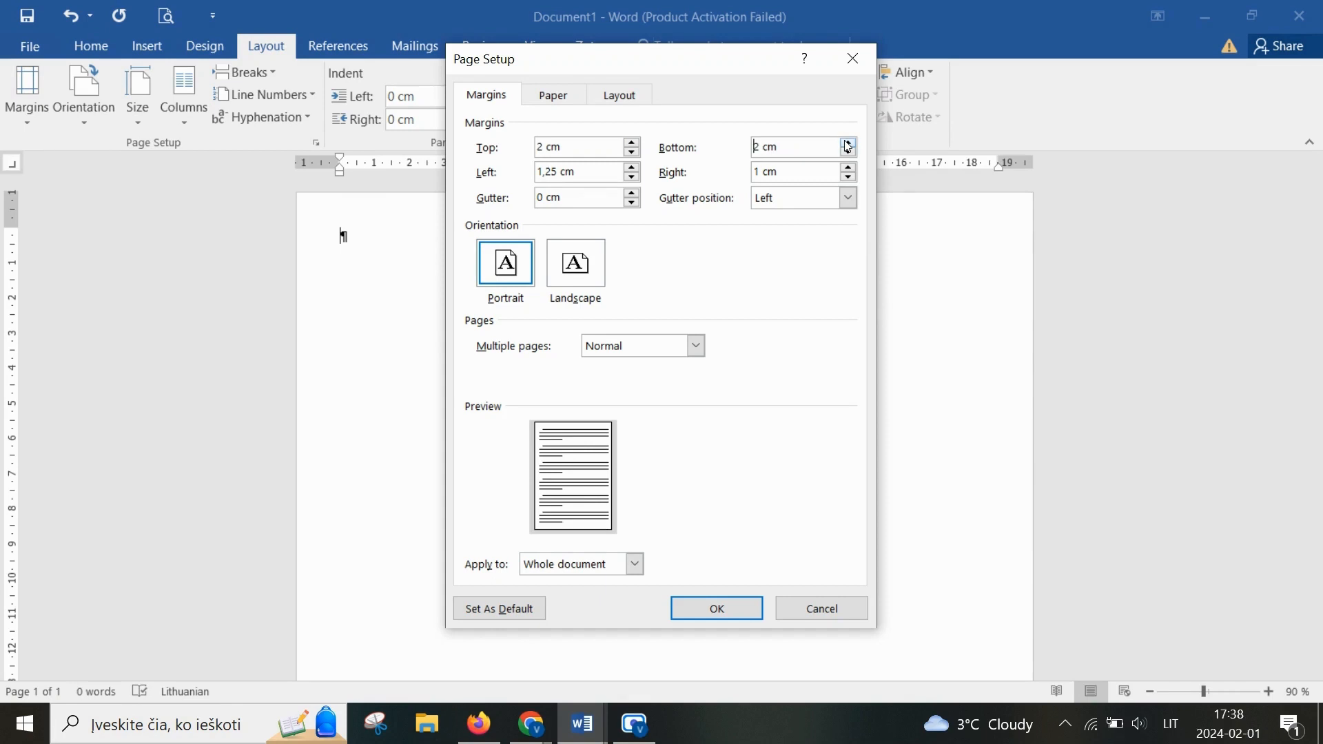
# Step: Set the left margin to 3 cm and apply the page setup to the whole document
pyautogui.click(633, 168)
pyautogui.moveTo(633, 170); pyautogui.dragTo(633, 171)
pyautogui.click(632, 178)
pyautogui.click(633, 178)
pyautogui.click(632, 177)
pyautogui.click(717, 609)
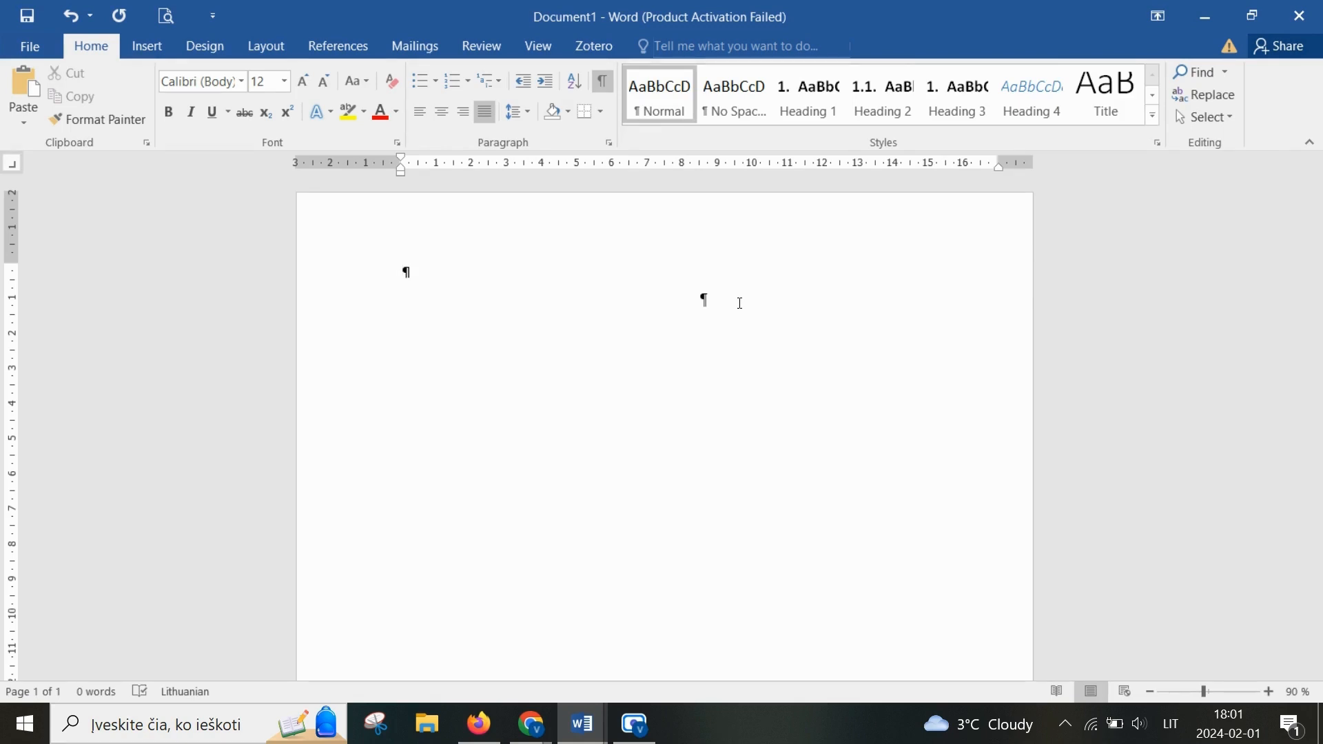
# Step: Paste the Kauno kolegija logo on the first line of the page and centre it
pyautogui.hotkey('ctrl', 'v')
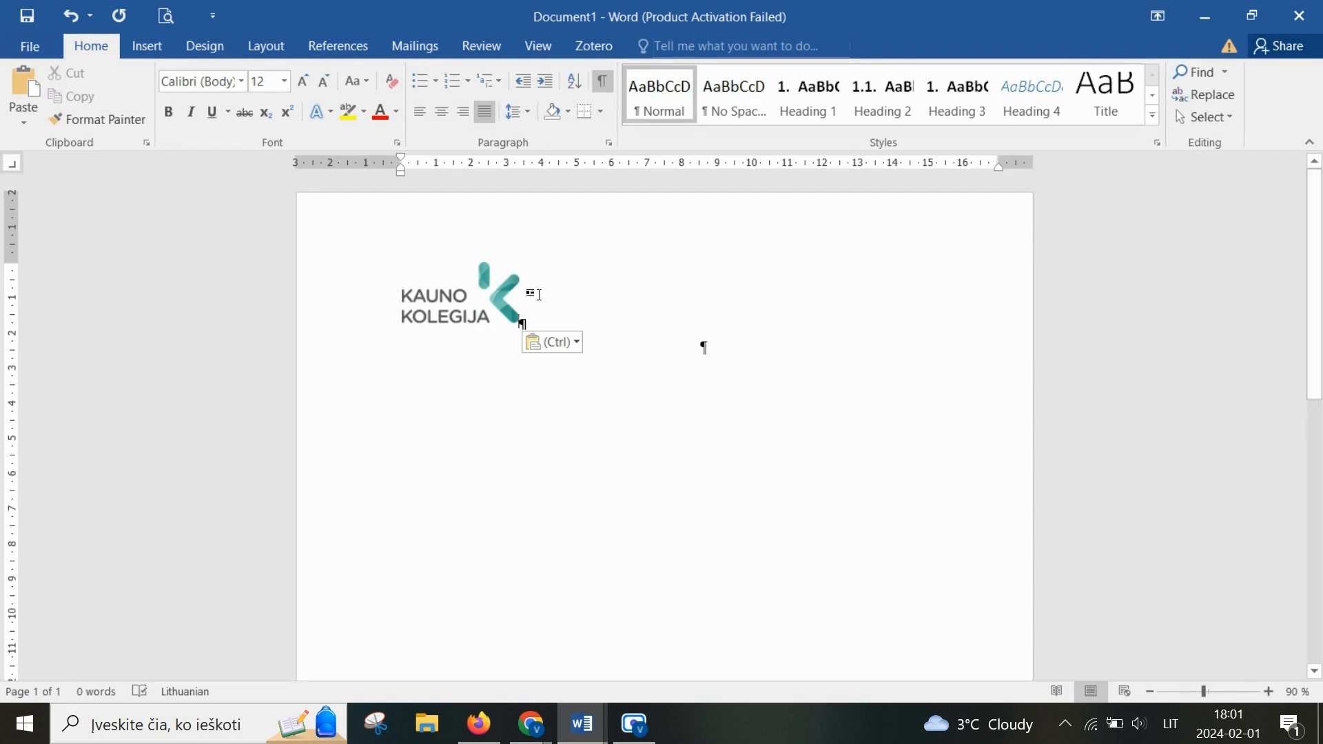
pyautogui.click(491, 297)
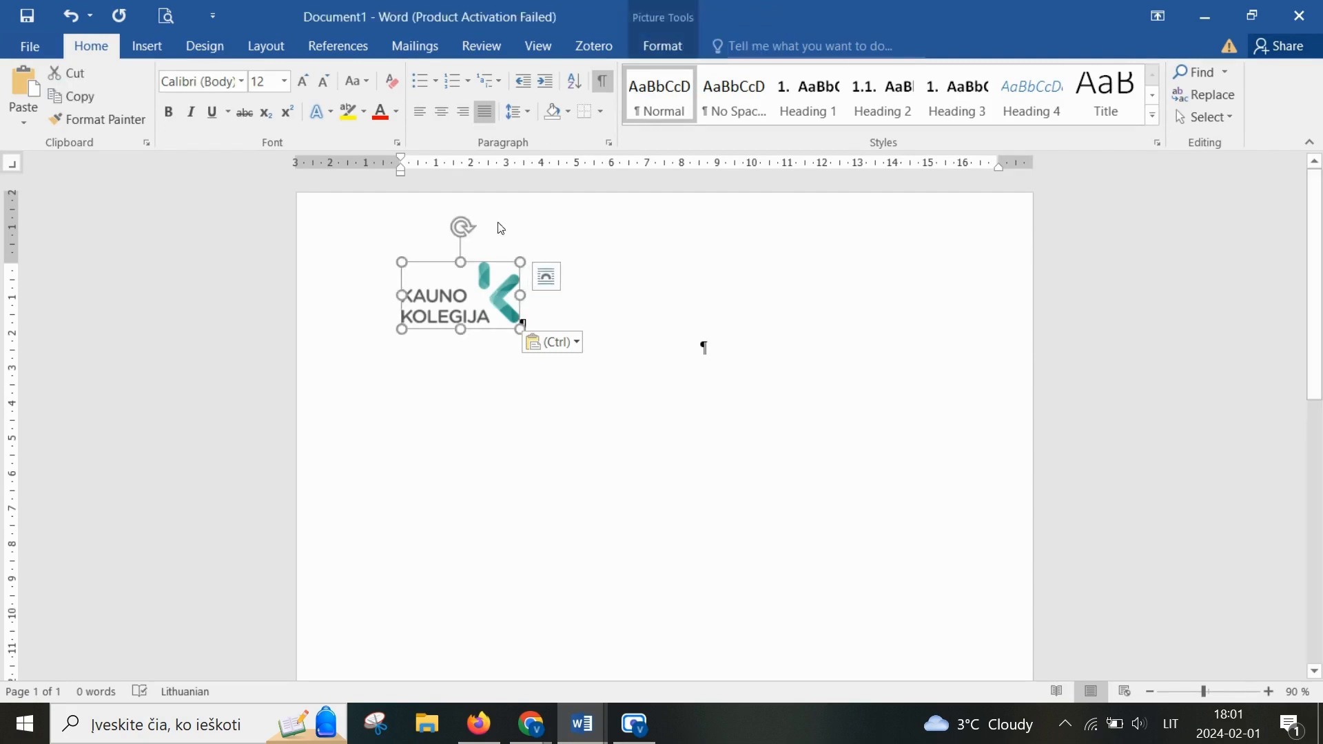
pyautogui.click(447, 117)
# Step: Enter FAKULTETO PAVADINIMAS and KATEDROS PAVADINIMAS on two separate lines below the logo
pyautogui.click(784, 321)
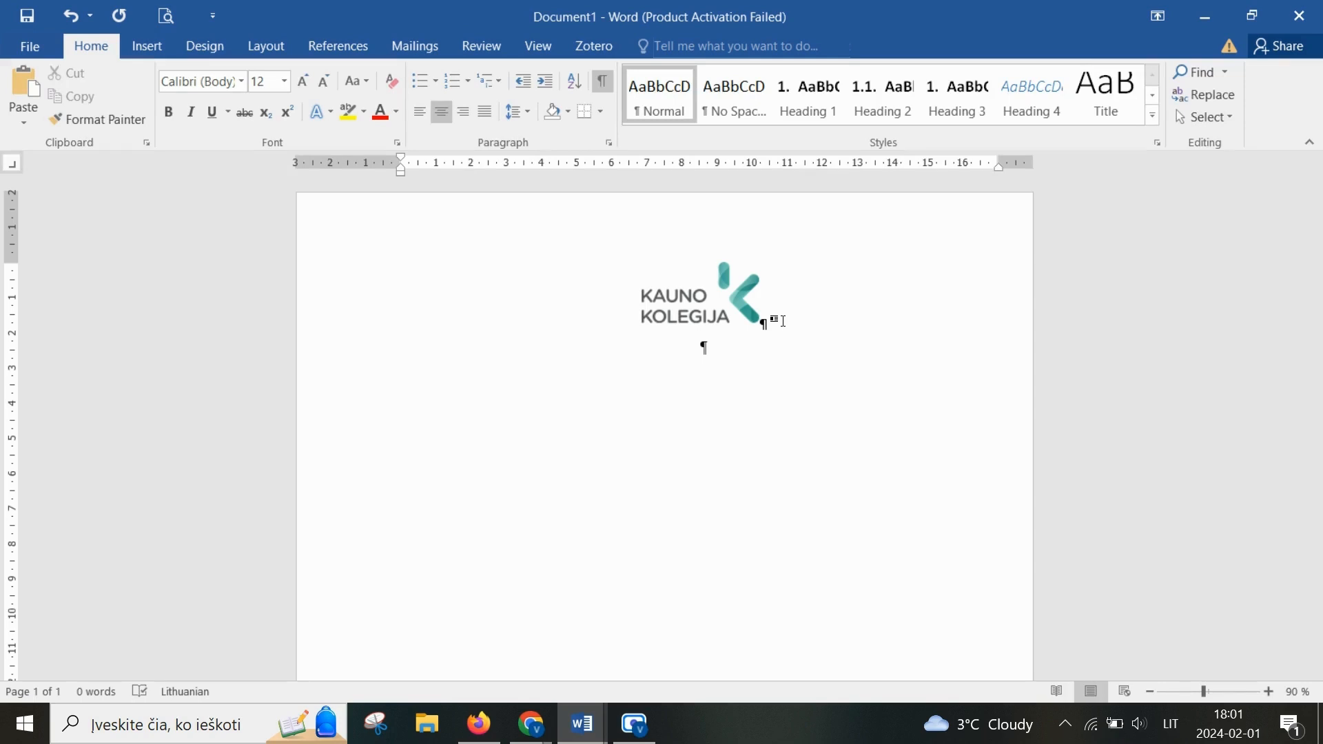
pyautogui.press('Return')
pyautogui.write('FAKULTETI')
pyautogui.press('BackSpace')
pyautogui.write('O VADAI')
pyautogui.press('BackSpace')
pyautogui.press('BackSpace')
pyautogui.press('BackSpace')
pyautogui.press('BackSpace')
pyautogui.press('BackSpace')
pyautogui.press('BackSpace')
pyautogui.write('PAVADINIMAS')
pyautogui.press('Return')
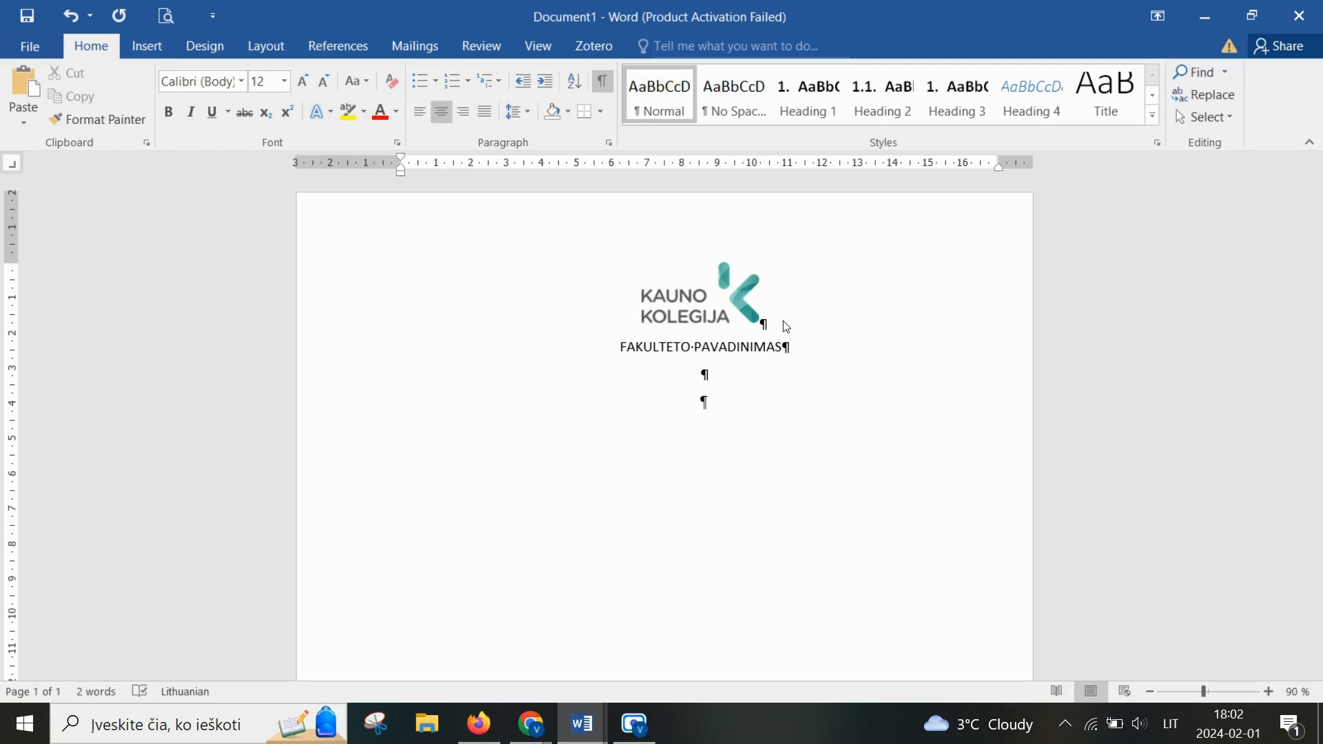
pyautogui.write('KATEDROS PAVADIN')
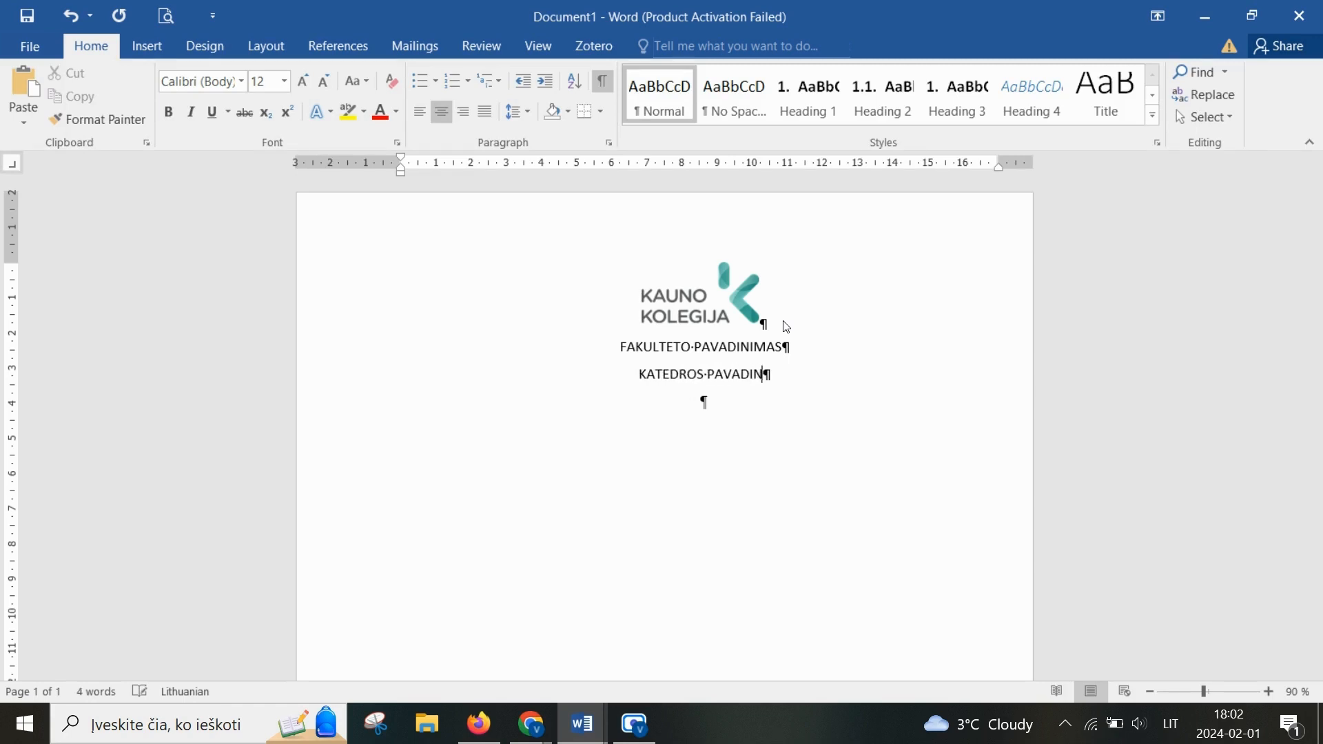
pyautogui.write('IMAS')
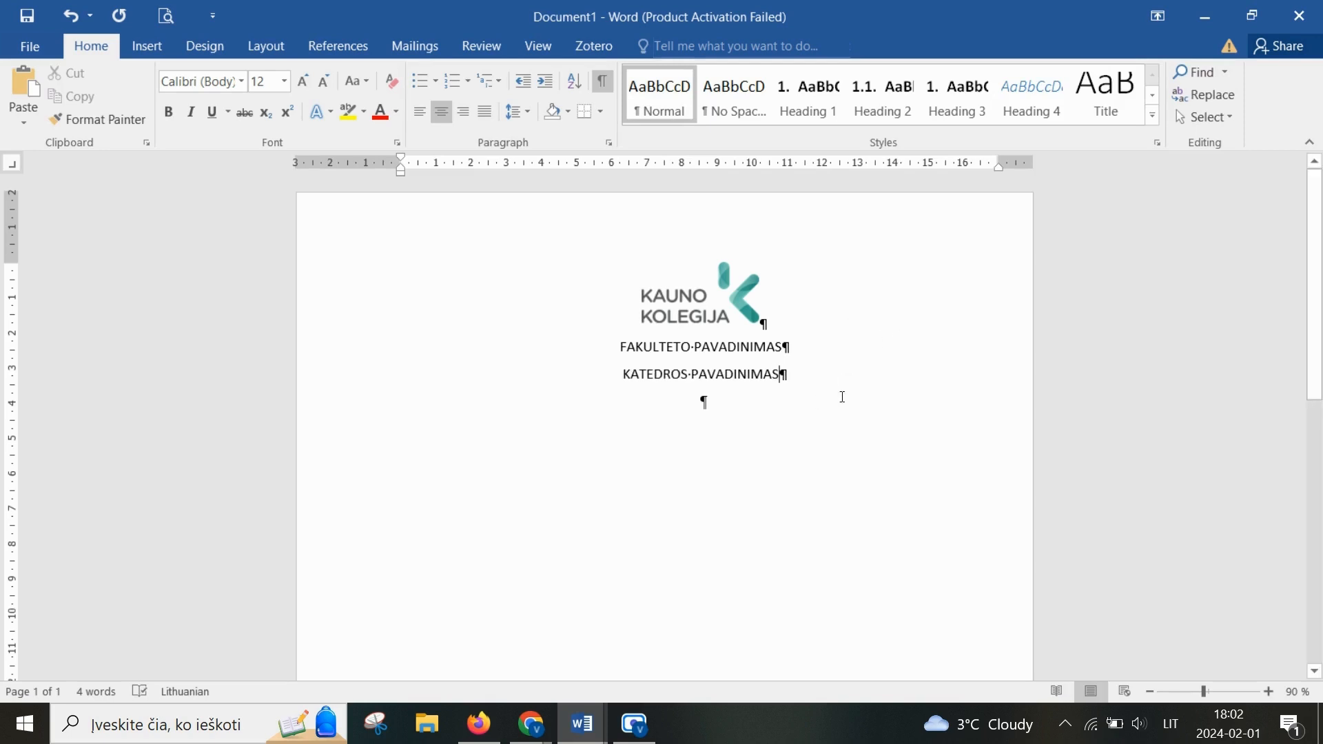
# Step: Format the FAKULTETO PAVADINIMAS and KATEDROS PAVADINIMAS lines in bold Times New Roman, size 14
pyautogui.moveTo(859, 392); pyautogui.dragTo(551, 348)
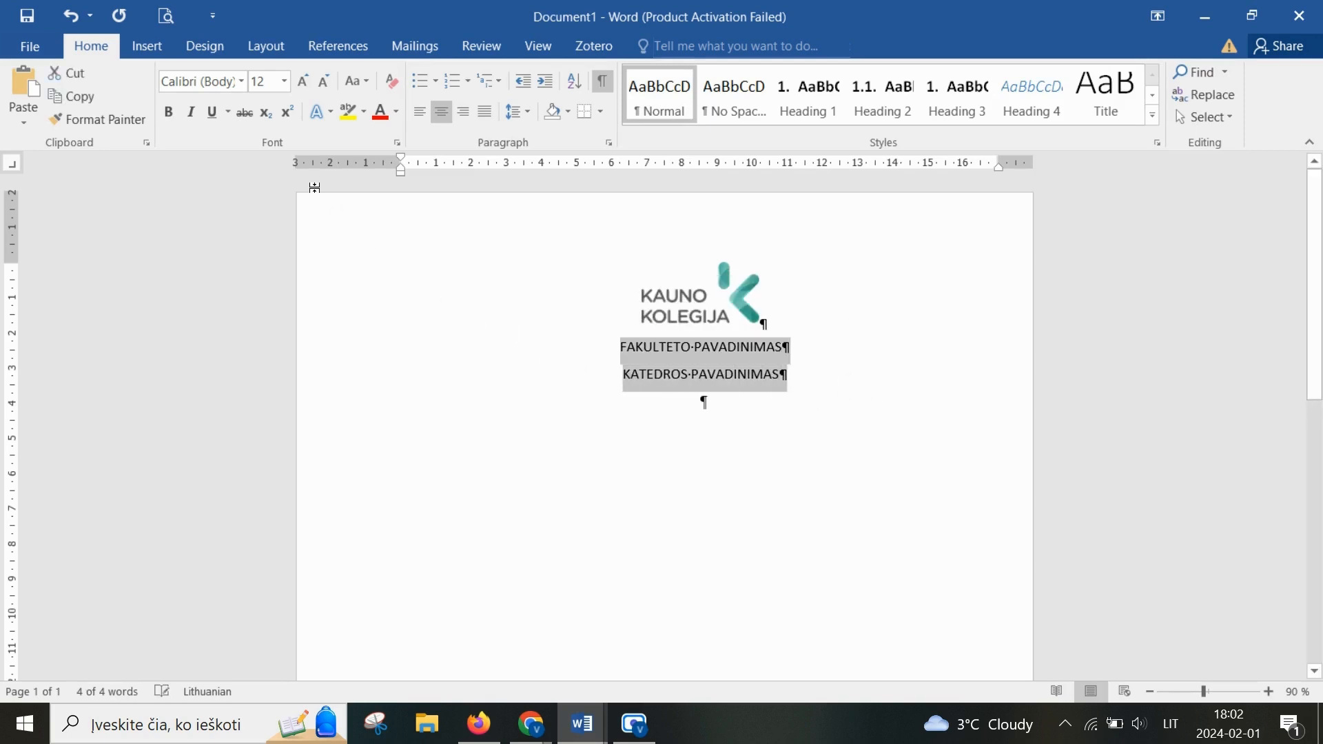
pyautogui.click(241, 81)
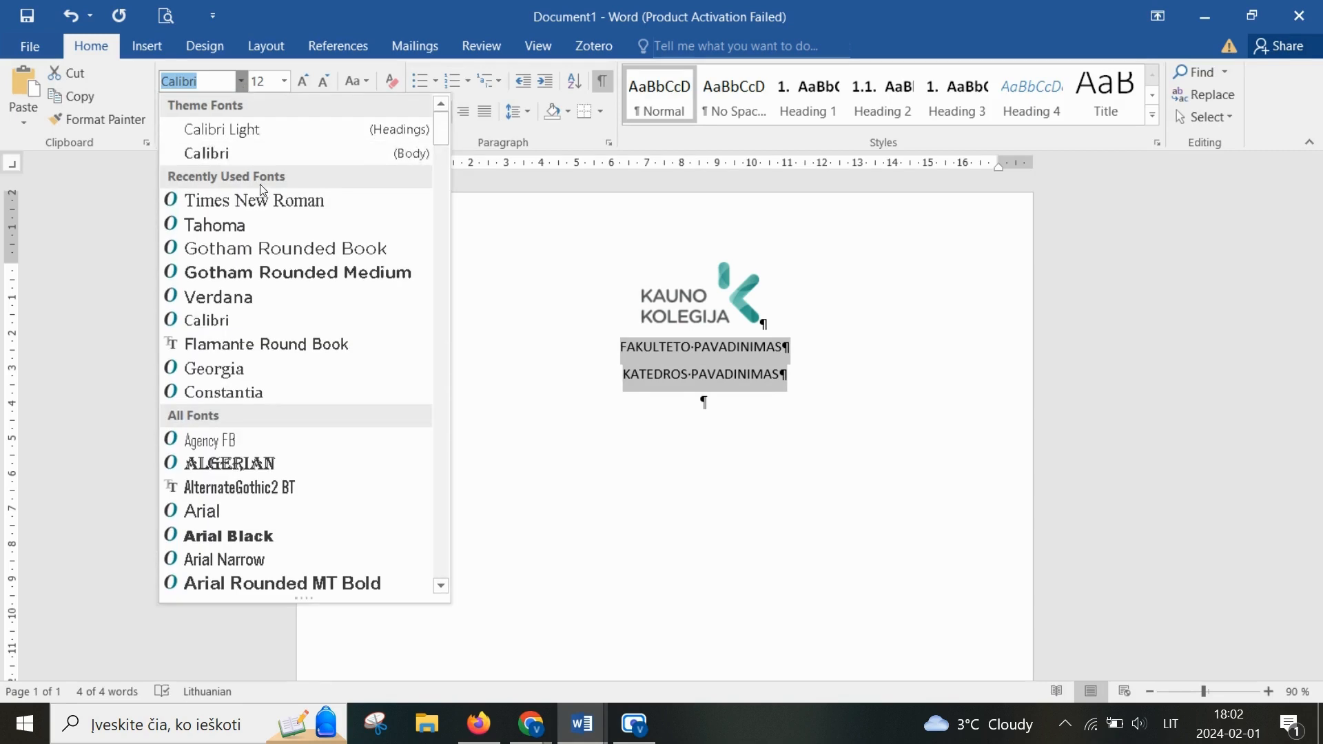
pyautogui.click(264, 199)
pyautogui.click(284, 82)
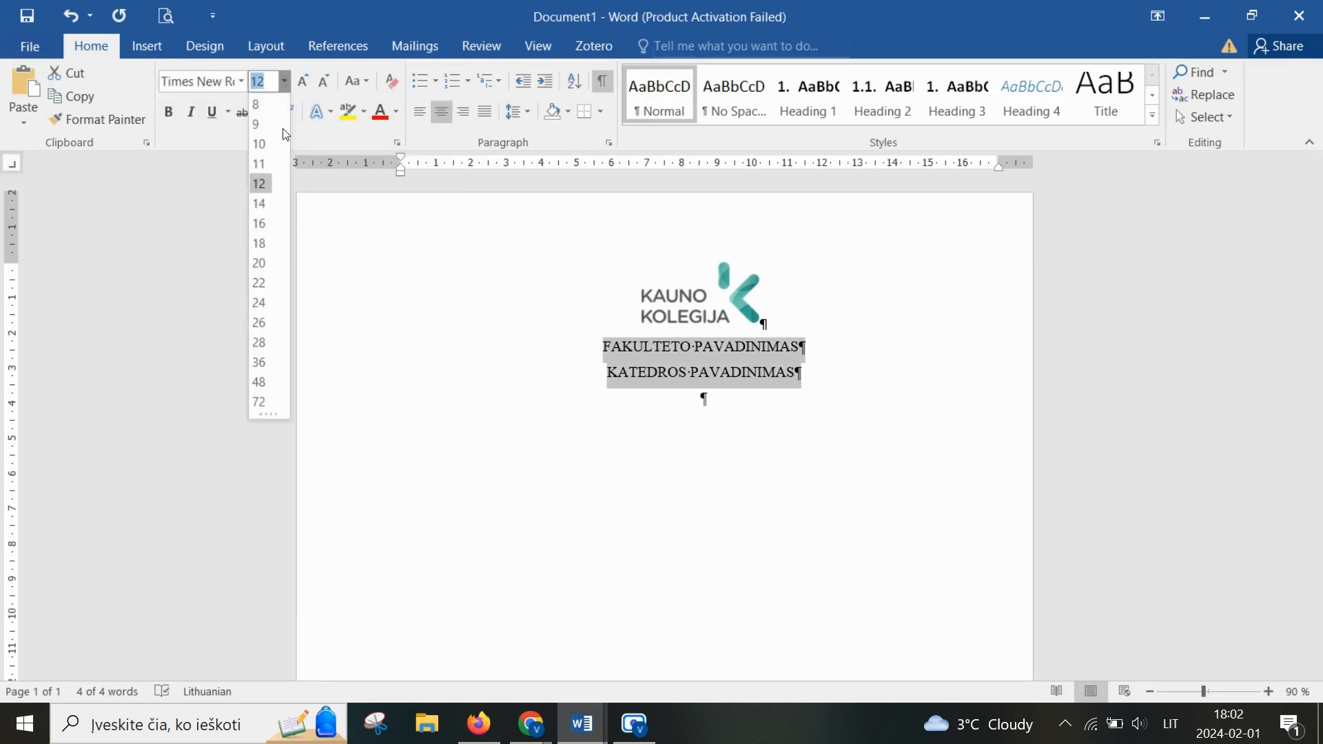
pyautogui.click(268, 204)
pyautogui.click(168, 112)
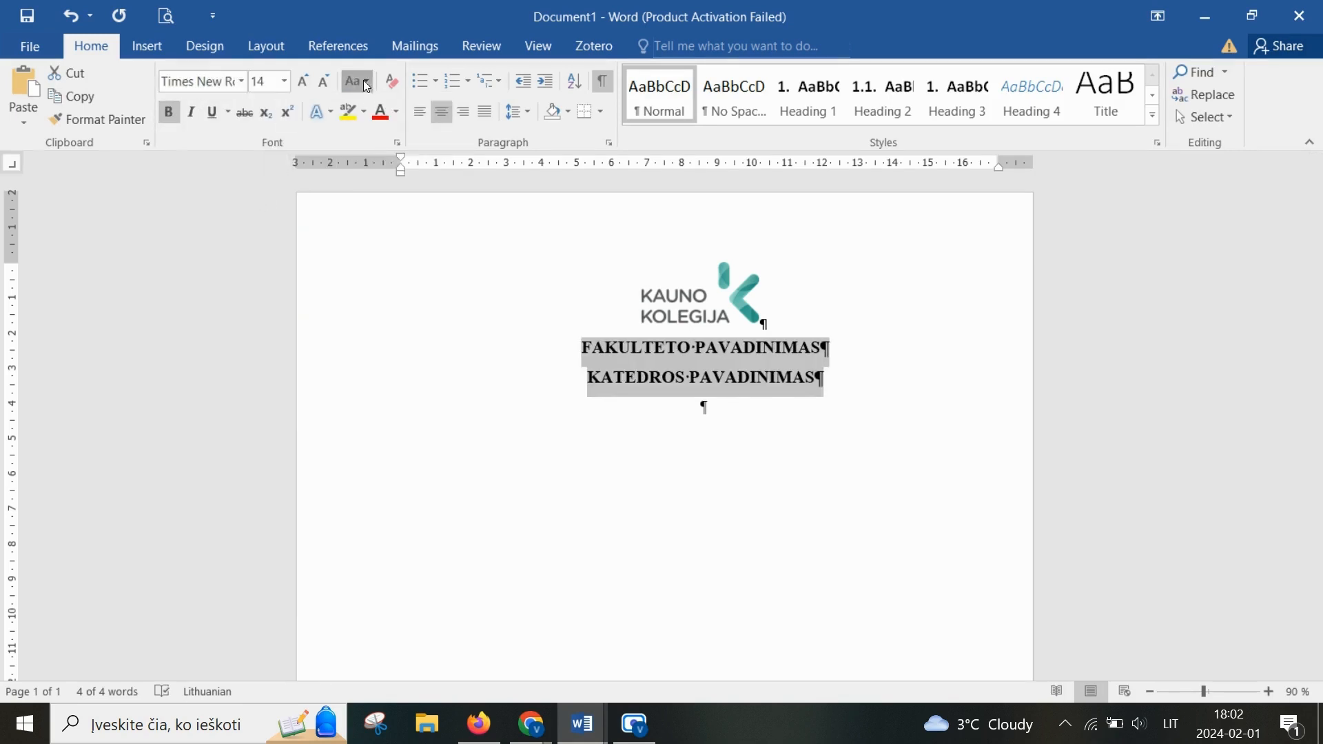
# Step: Apply uppercase and 1,0 line spacing to the faculty and department lines
pyautogui.click(367, 86)
pyautogui.click(395, 155)
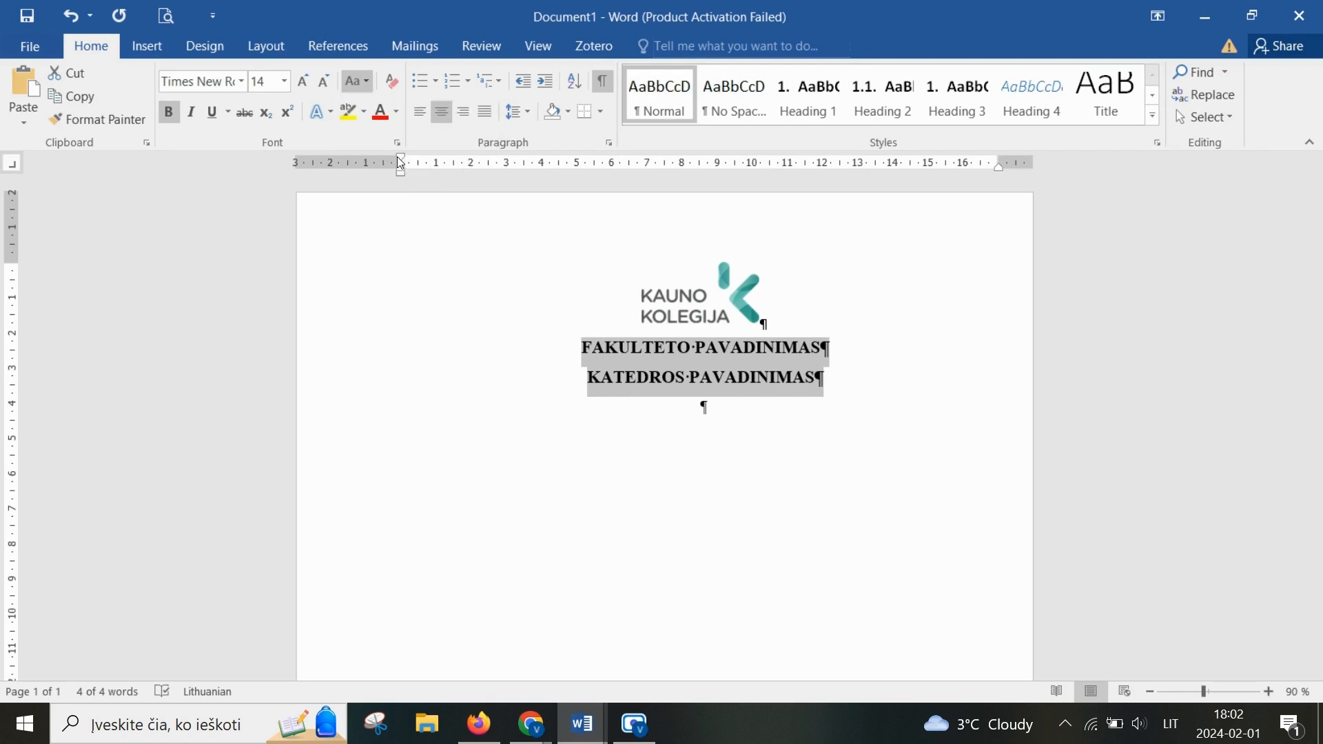
pyautogui.click(519, 115)
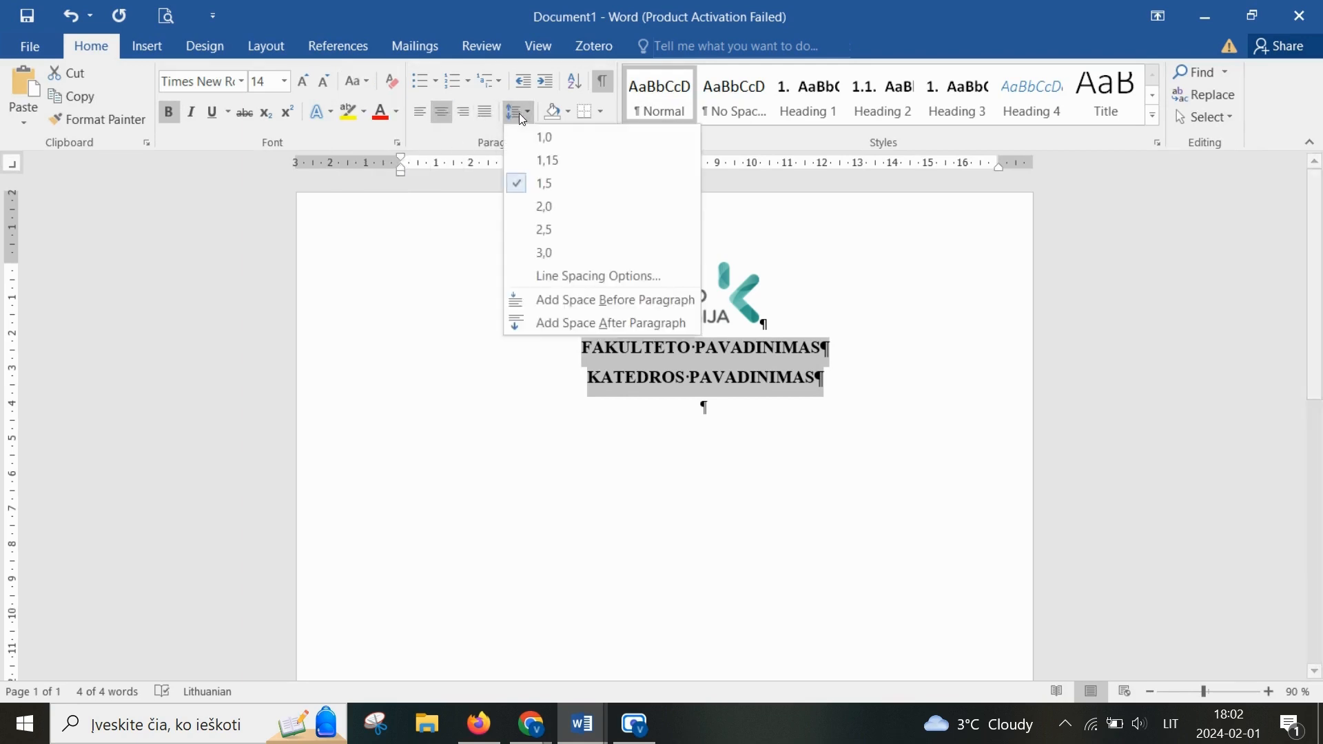
pyautogui.click(570, 139)
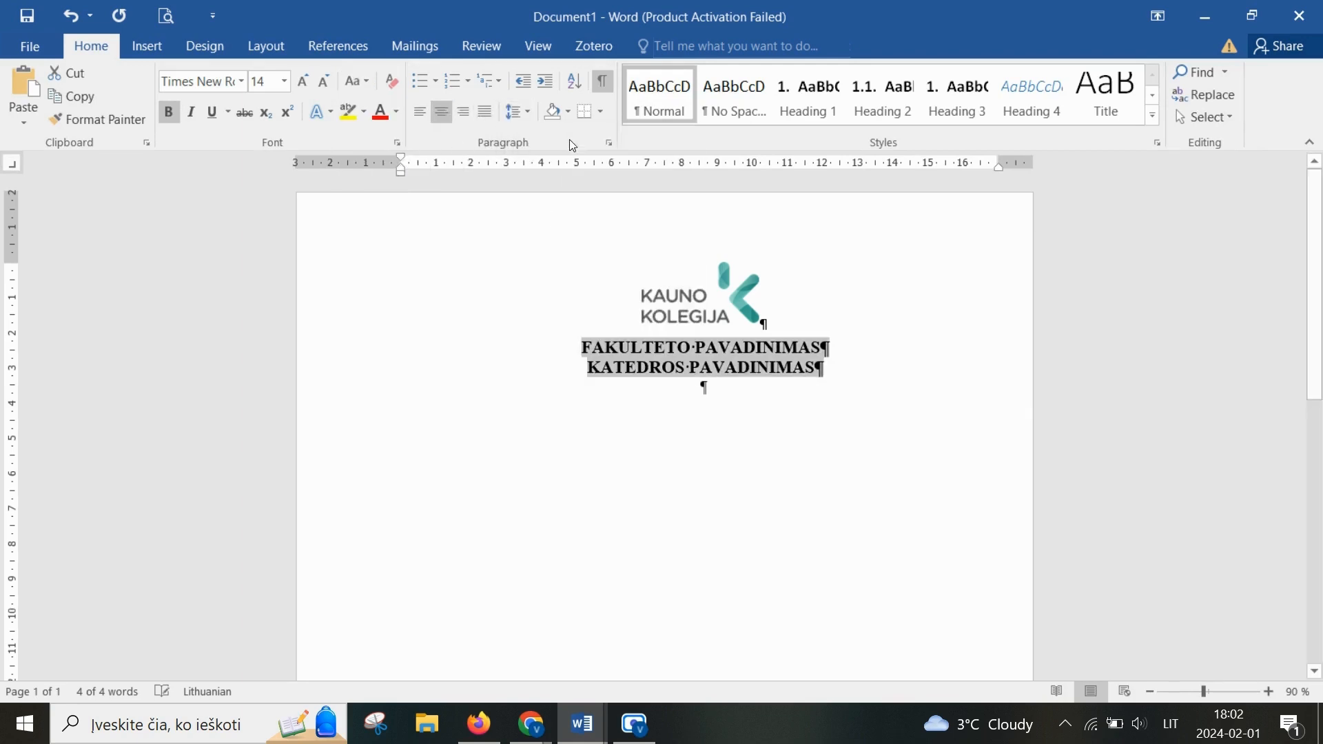
pyautogui.click(904, 371)
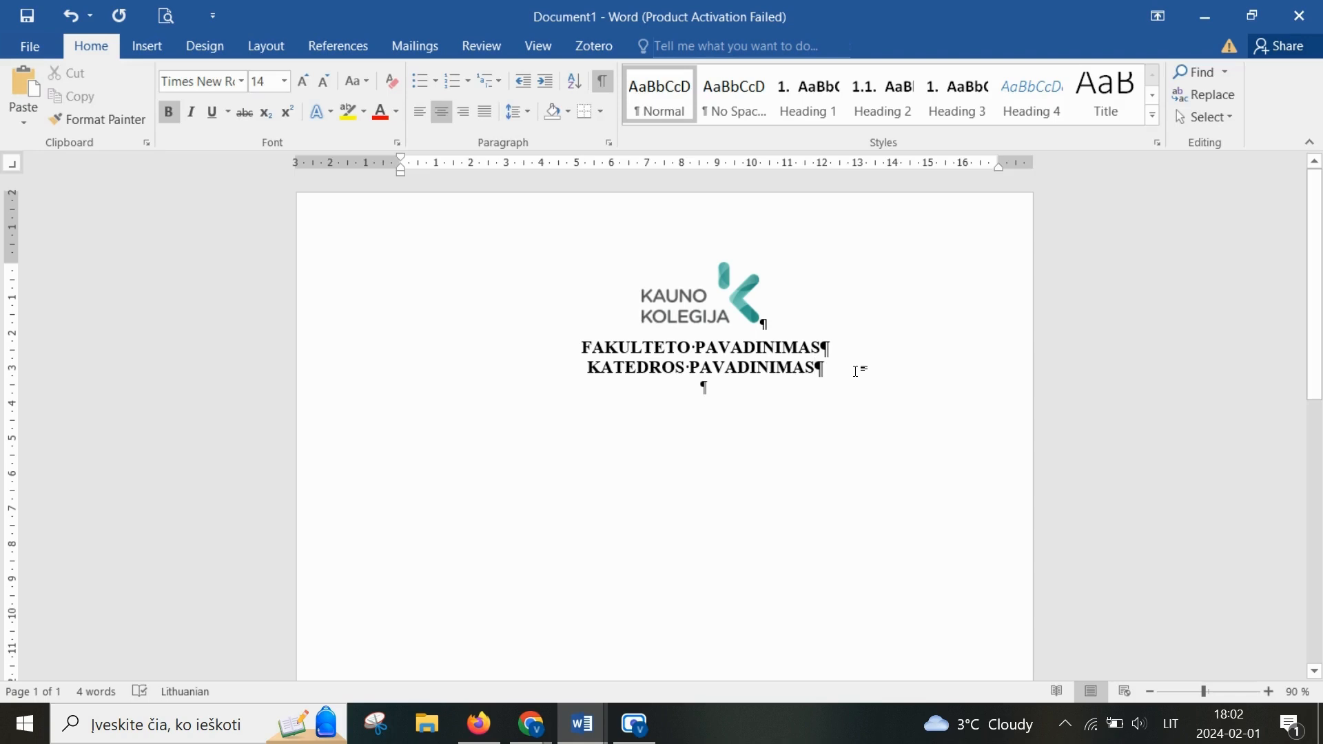
# Step: Set the spacing after the KATEDROS PAVADINIMAS paragraph to 156 pt
pyautogui.moveTo(827, 368); pyautogui.dragTo(589, 369)
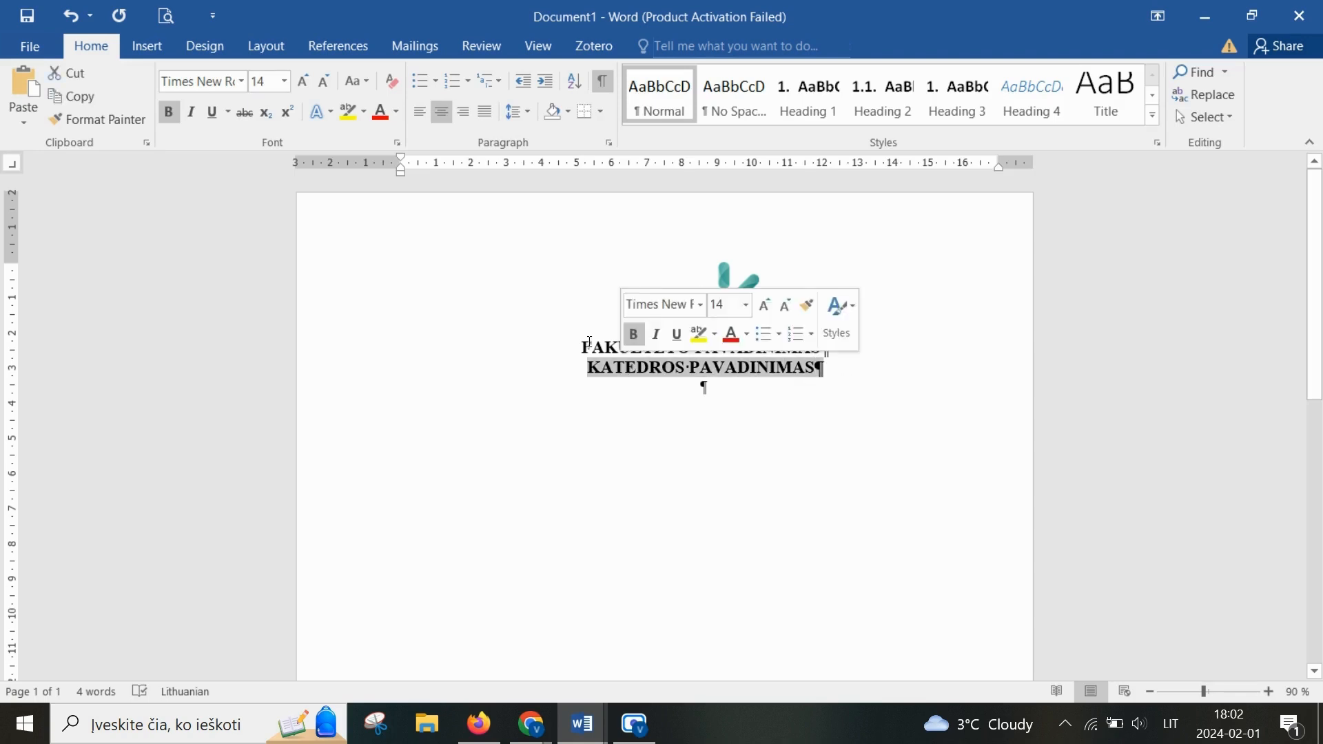
pyautogui.click(263, 49)
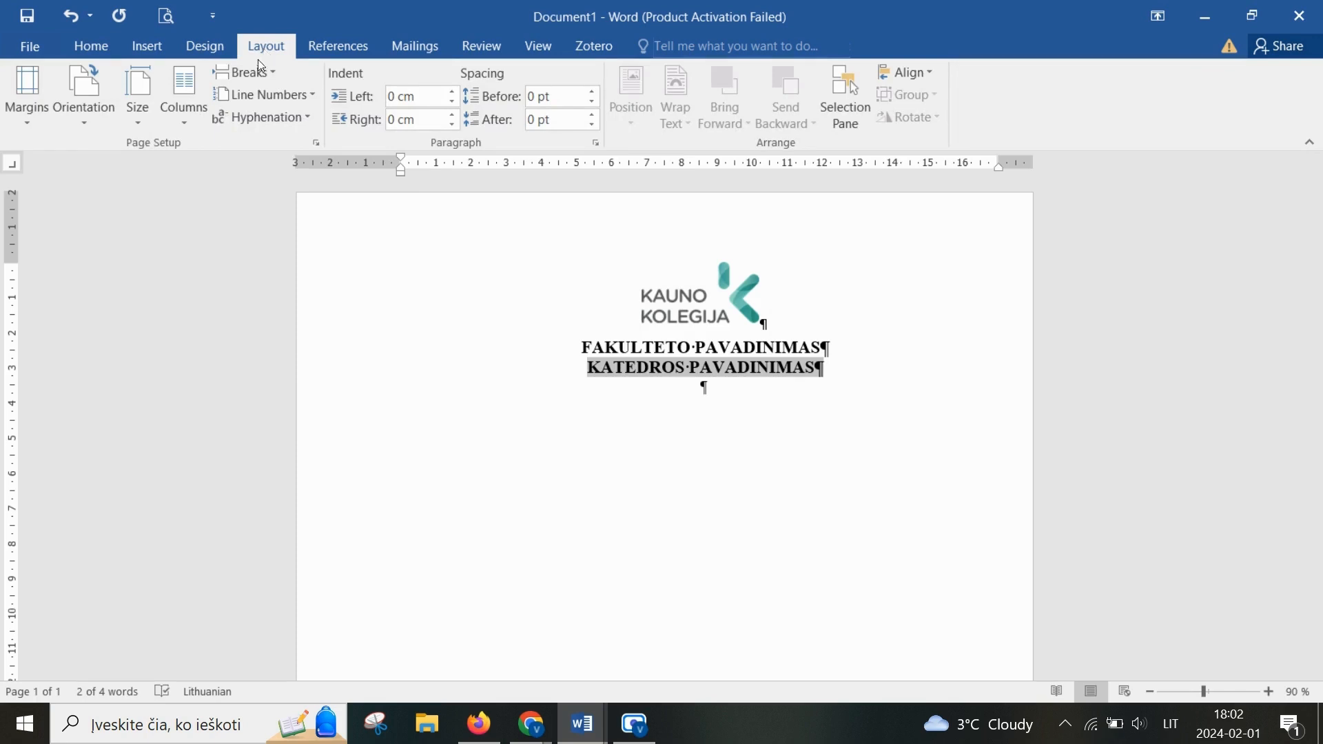
pyautogui.click(592, 115)
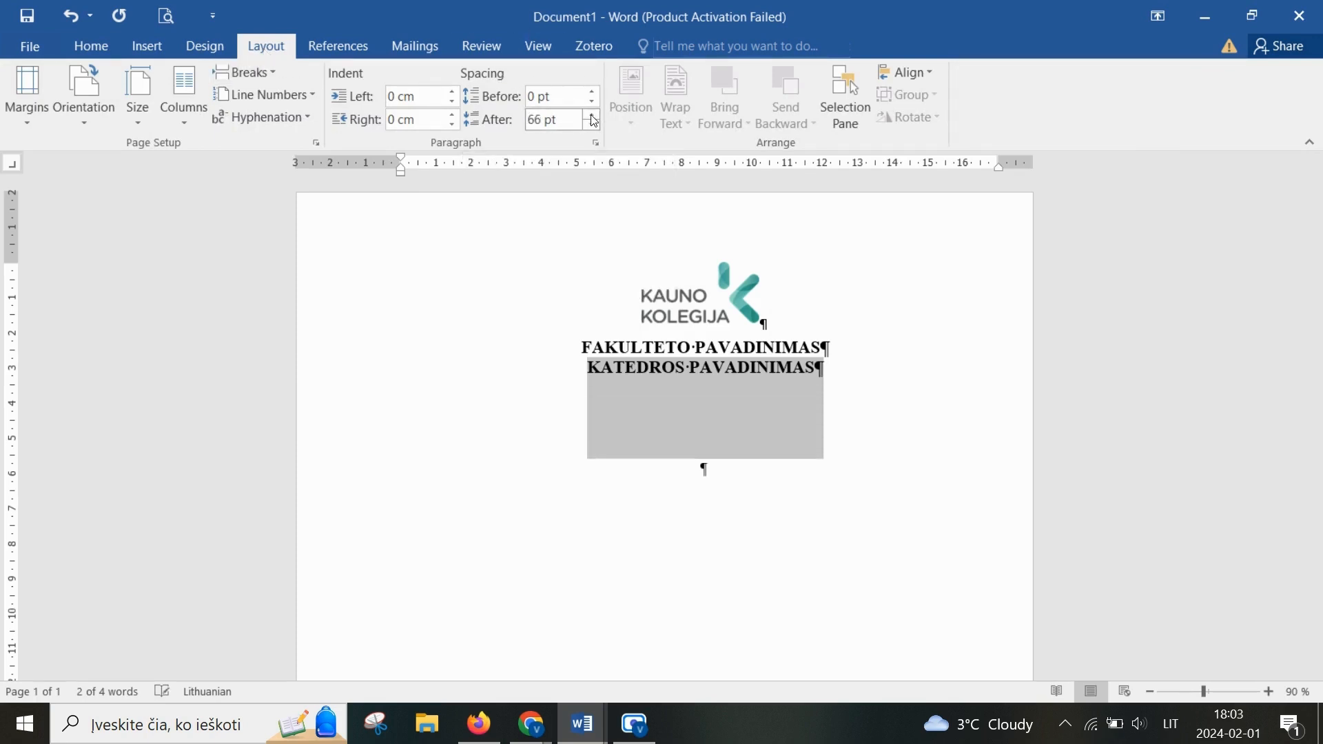
pyautogui.moveTo(592, 117); pyautogui.dragTo(595, 122)
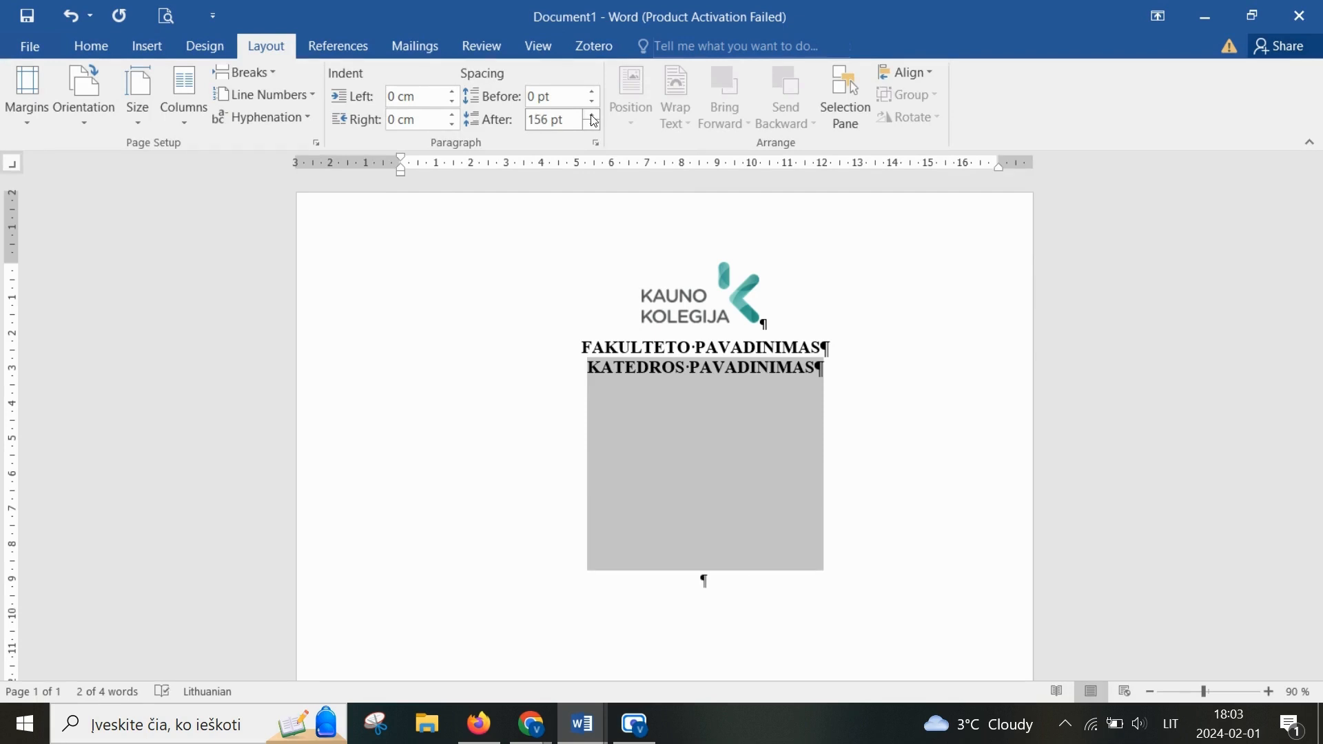
# Step: Enter the placeholder text Vardas Pavardė in the empty paragraph below the department line
pyautogui.click(771, 577)
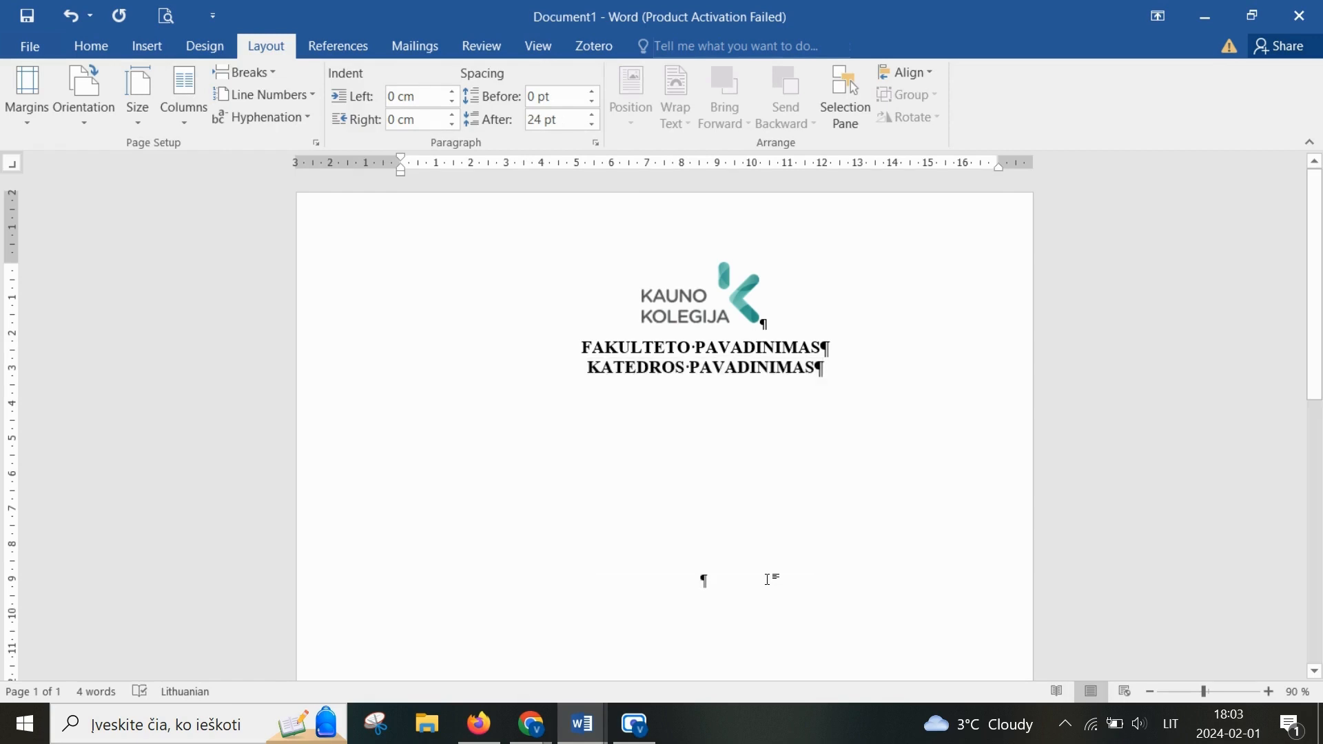
pyautogui.write('Vardas p')
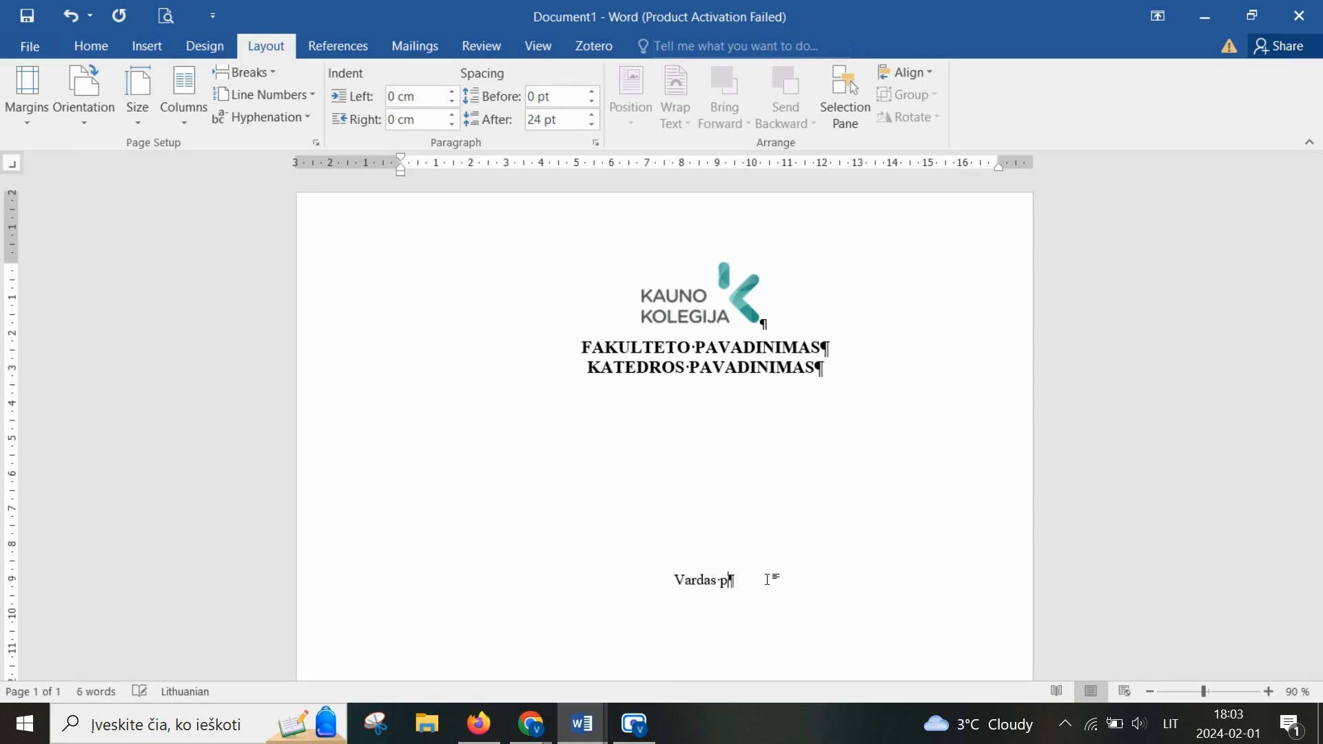
pyautogui.press('BackSpace')
pyautogui.write('pAVARDĖ')
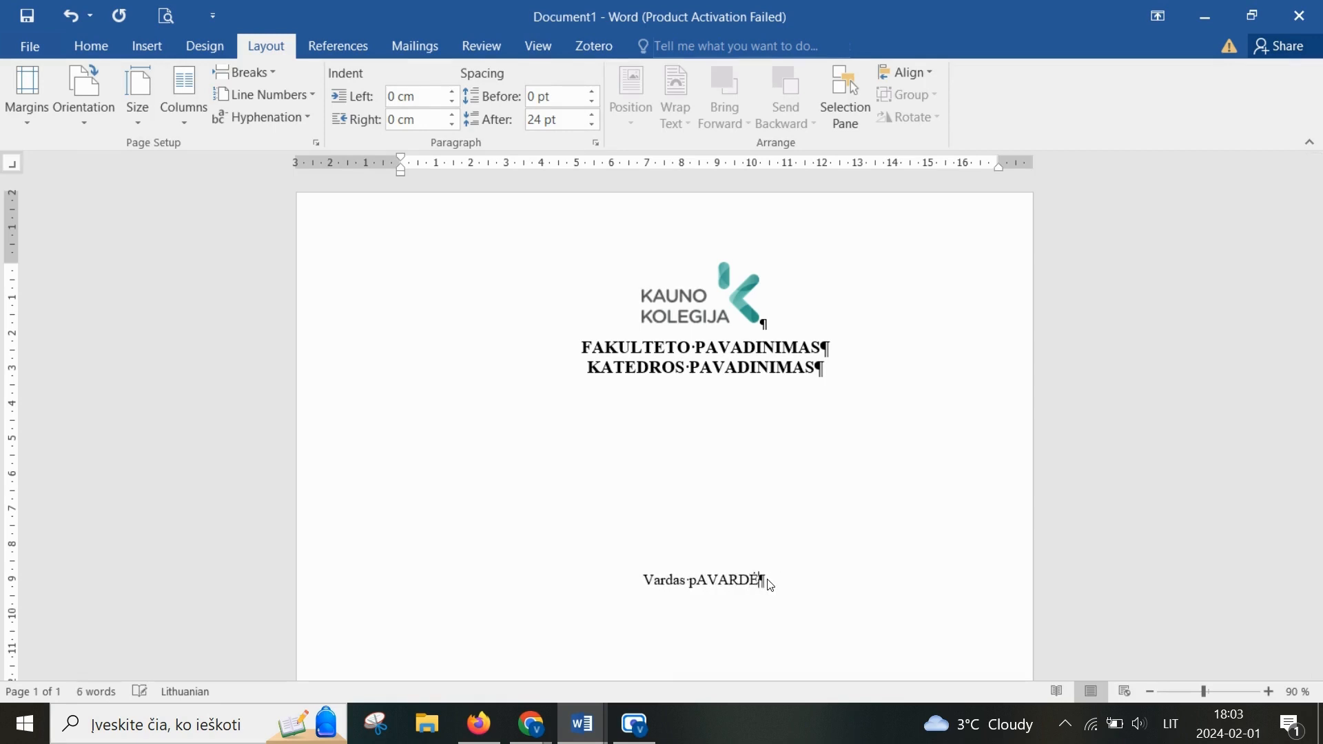
pyautogui.press('BackSpace')
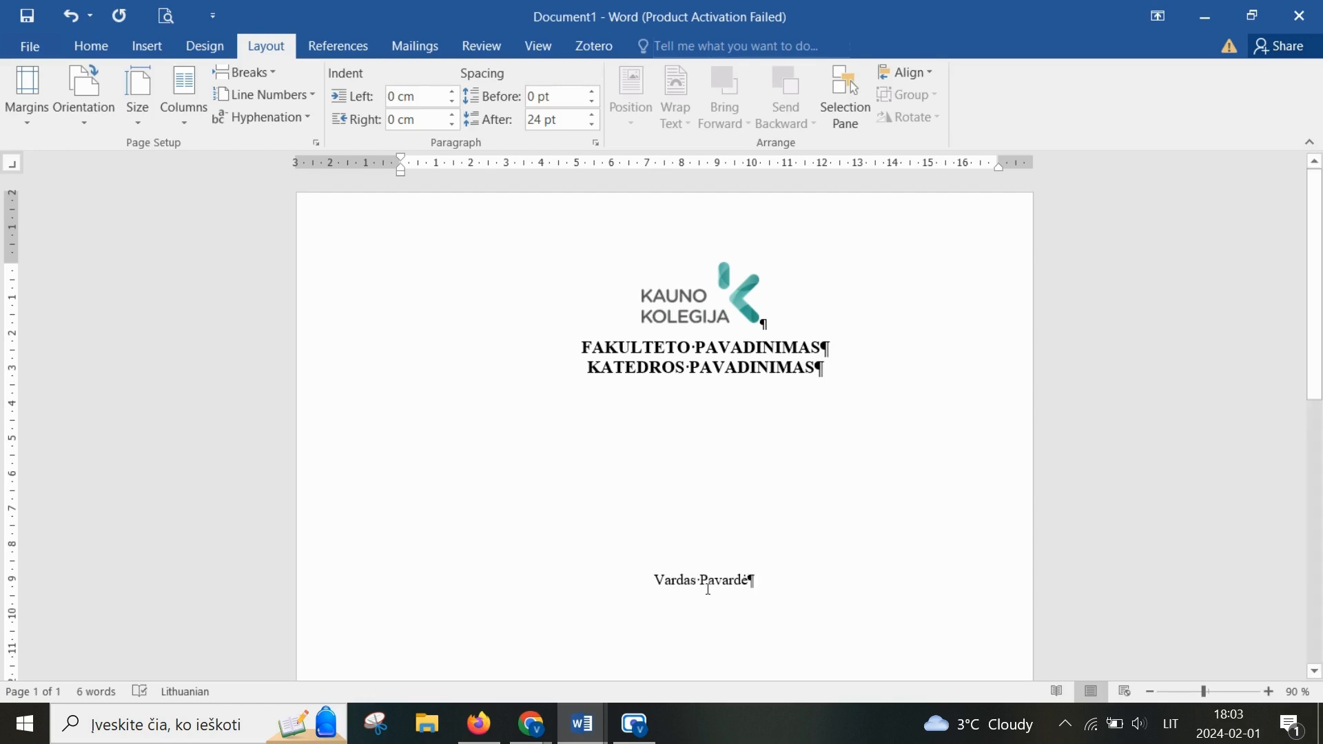
# Step: Set the font size of the Vardas Pavardė line to 16, keeping Times New Roman
pyautogui.scroll(-2, 708, 586)
pyautogui.moveTo(779, 494); pyautogui.dragTo(628, 494)
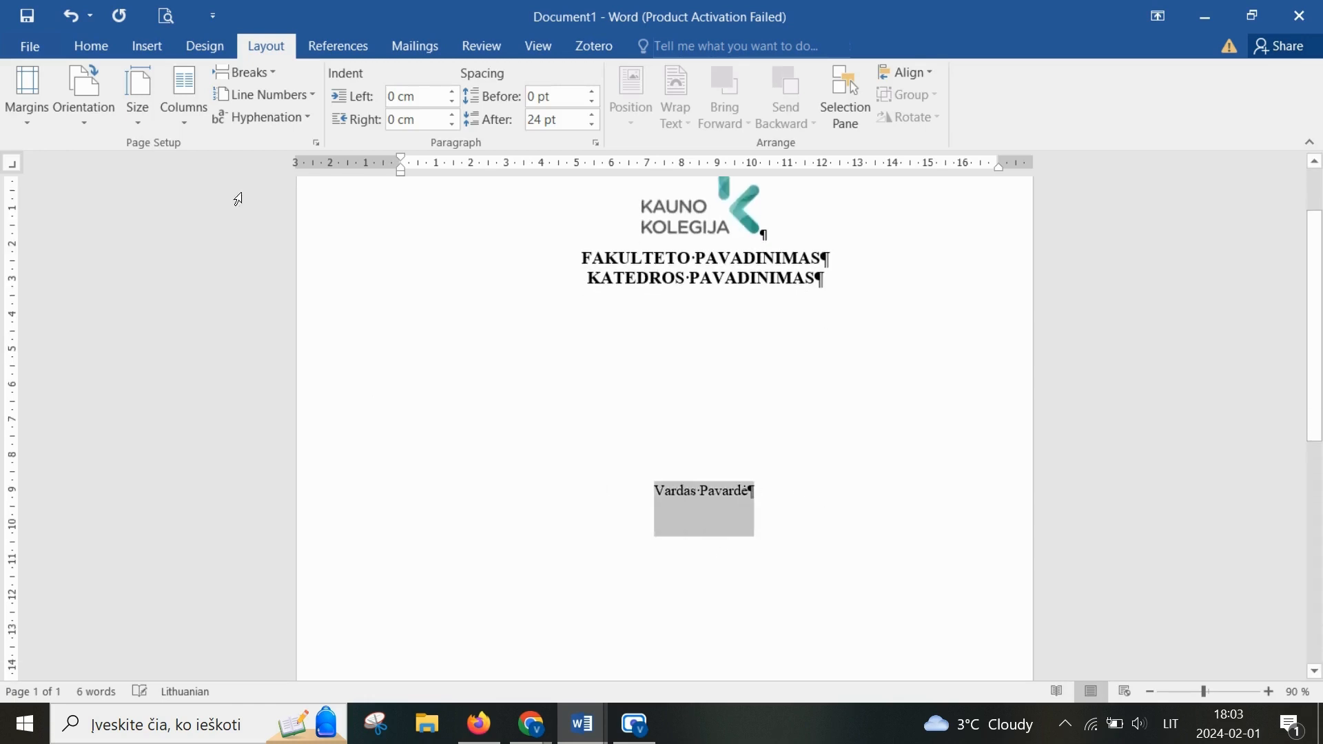
pyautogui.click(86, 45)
pyautogui.click(240, 81)
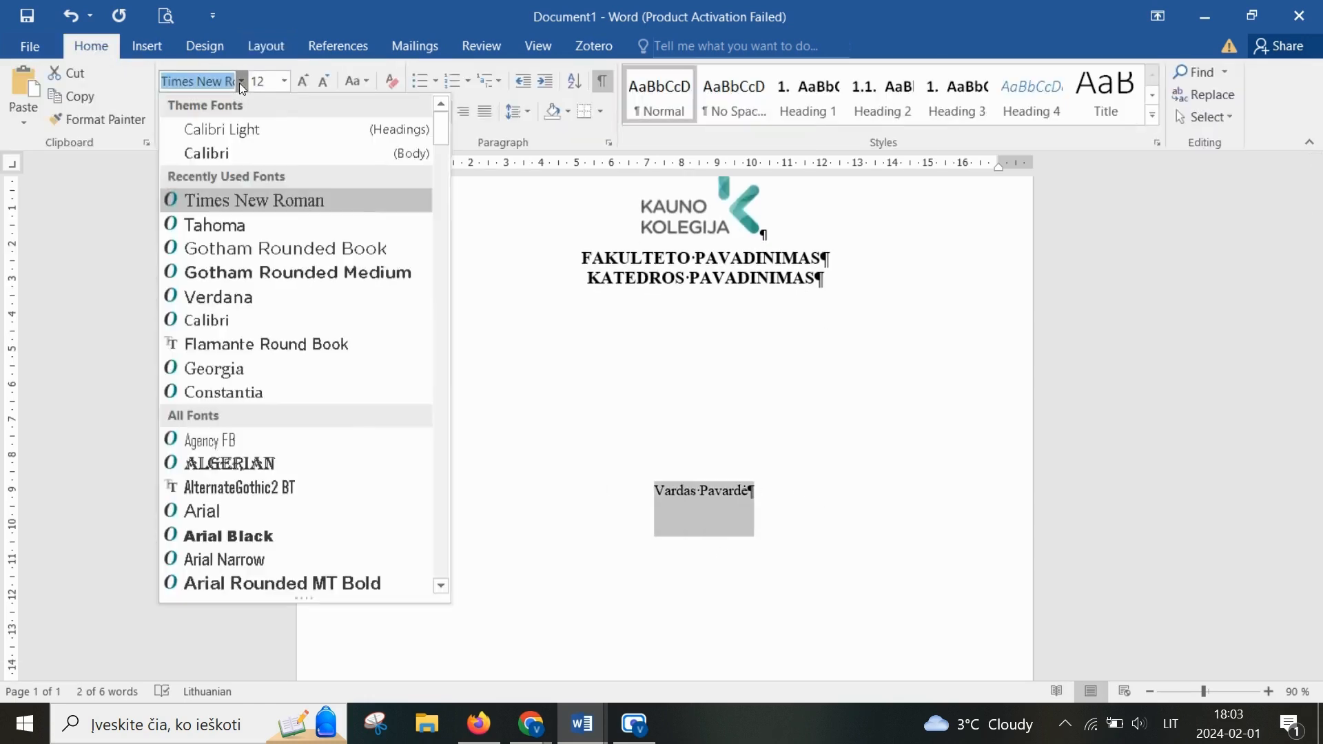
pyautogui.click(287, 81)
pyautogui.click(287, 82)
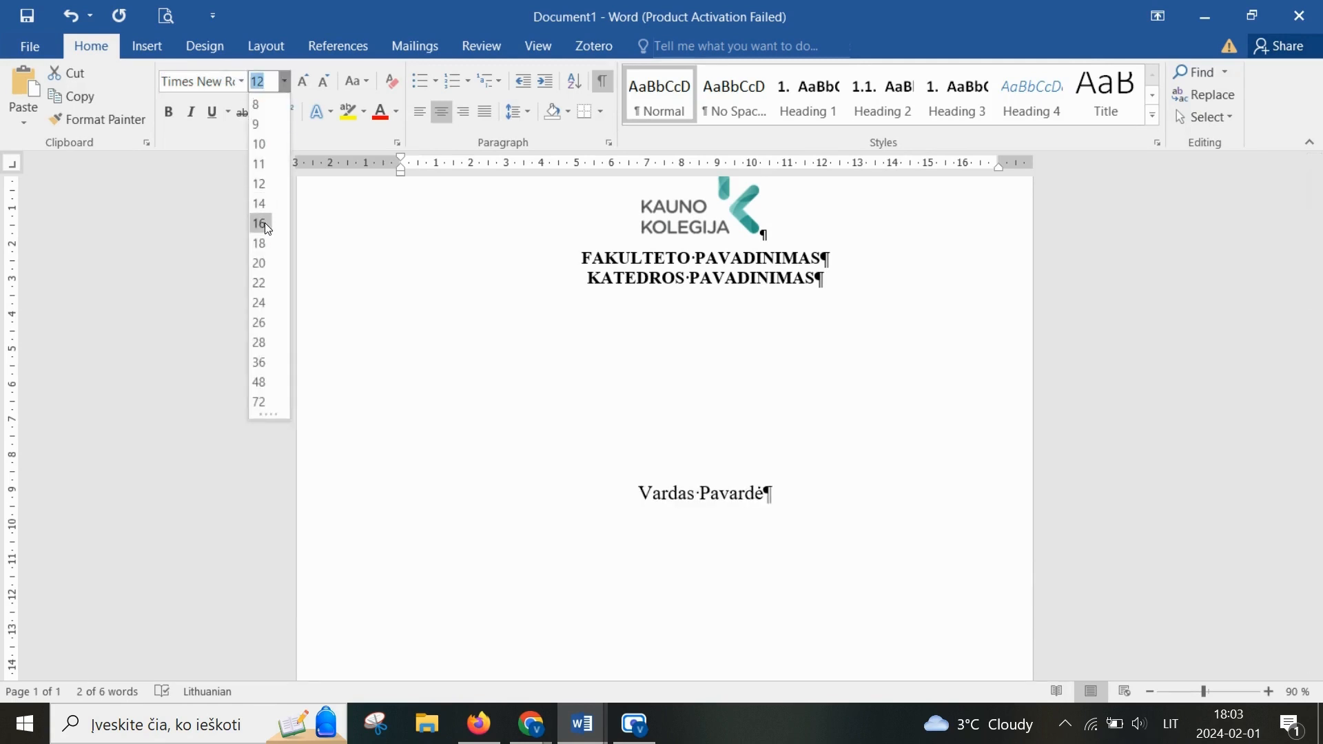
pyautogui.click(265, 222)
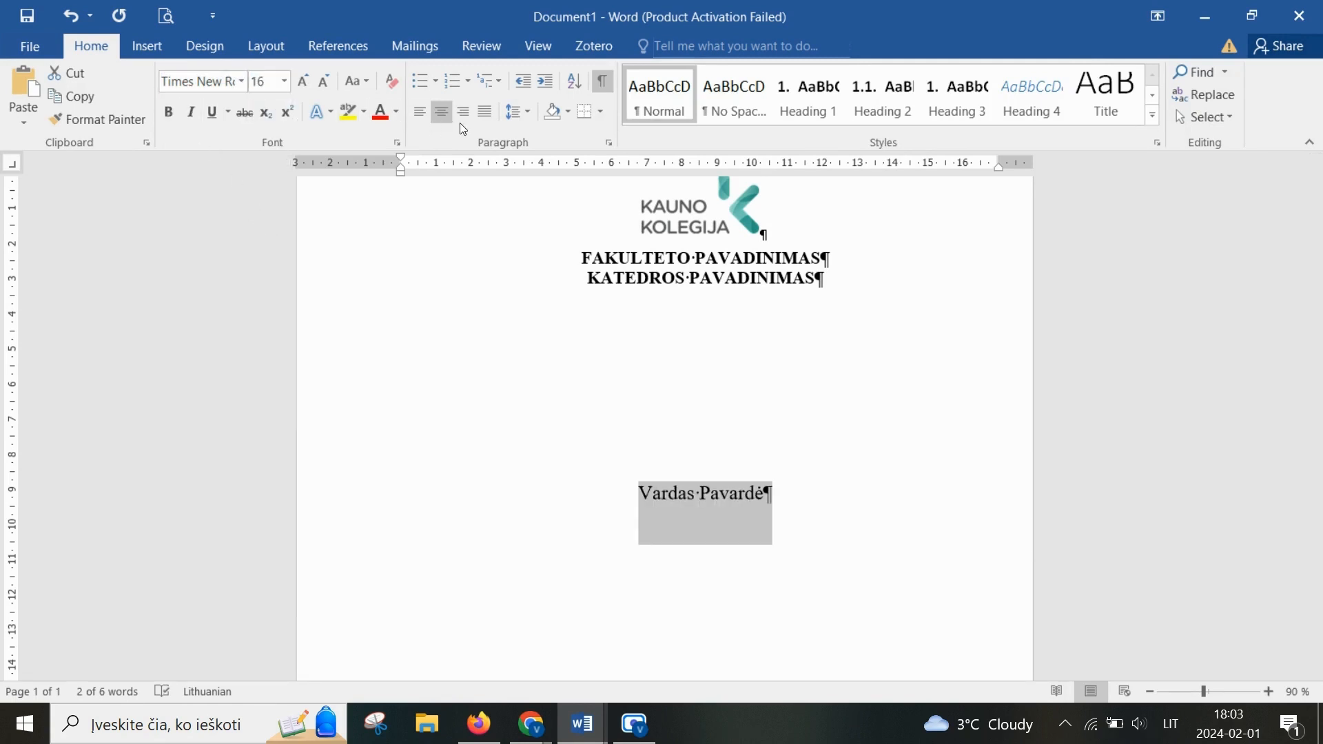
# Step: Set the line spacing of the Vardas Pavardė line to 1,0 and check its paragraph spacing
pyautogui.click(516, 115)
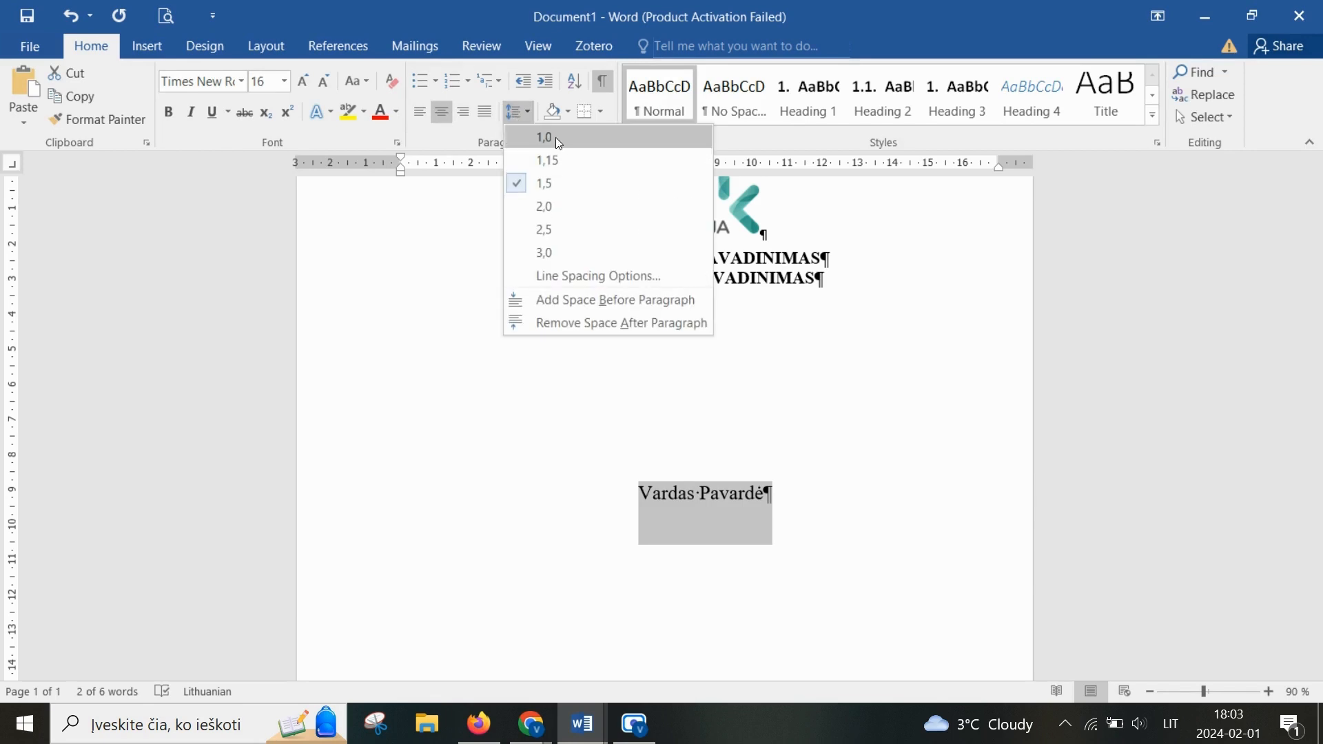
pyautogui.click(560, 139)
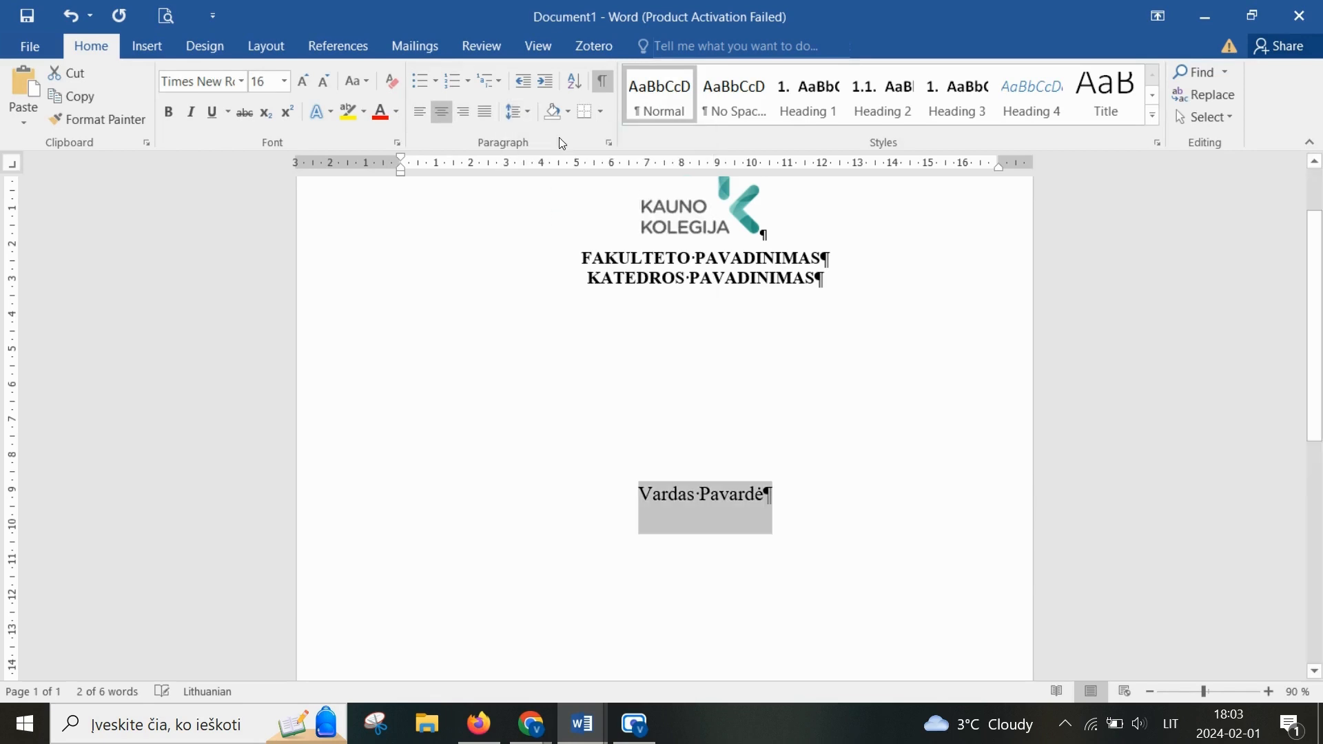
pyautogui.click(256, 38)
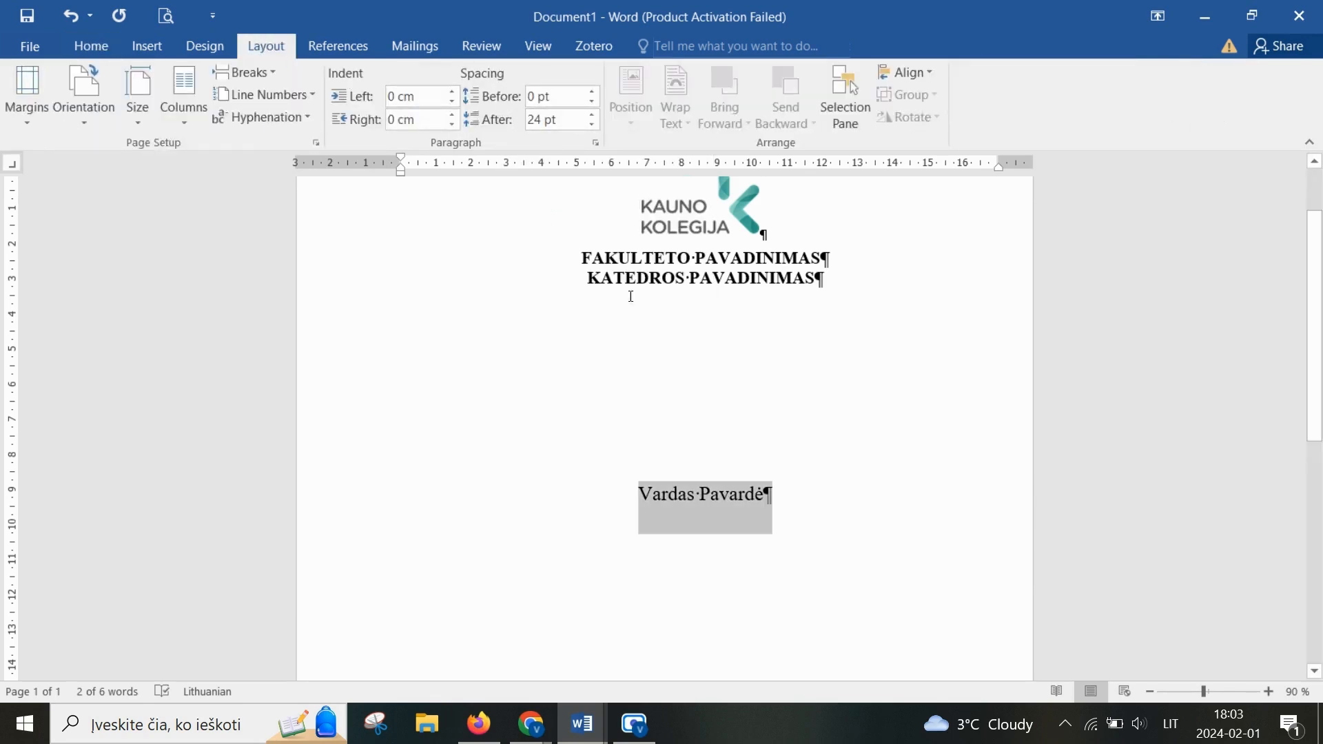
# Step: Add a new paragraph below Vardas Pavardė with the text DARBO PAVADINIMAS
pyautogui.click(797, 510)
pyautogui.scroll(-2, 801, 486)
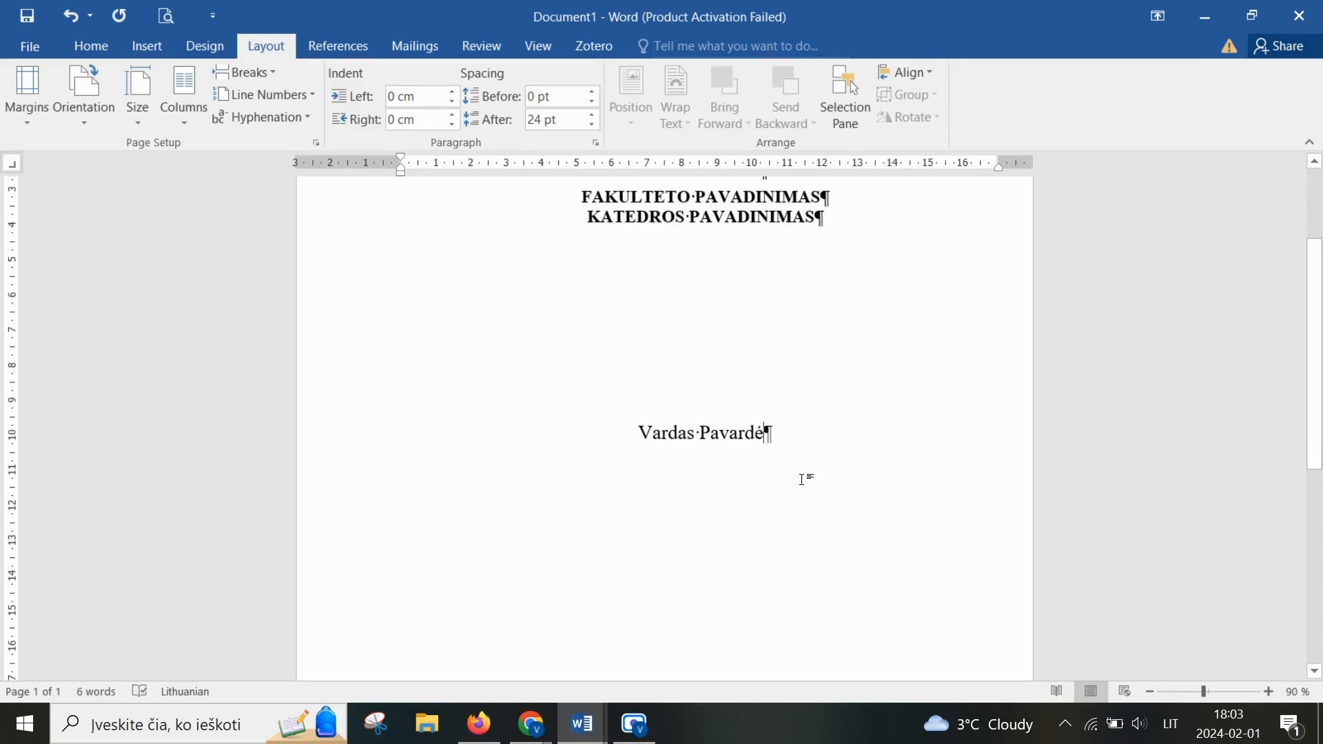
pyautogui.press('Return')
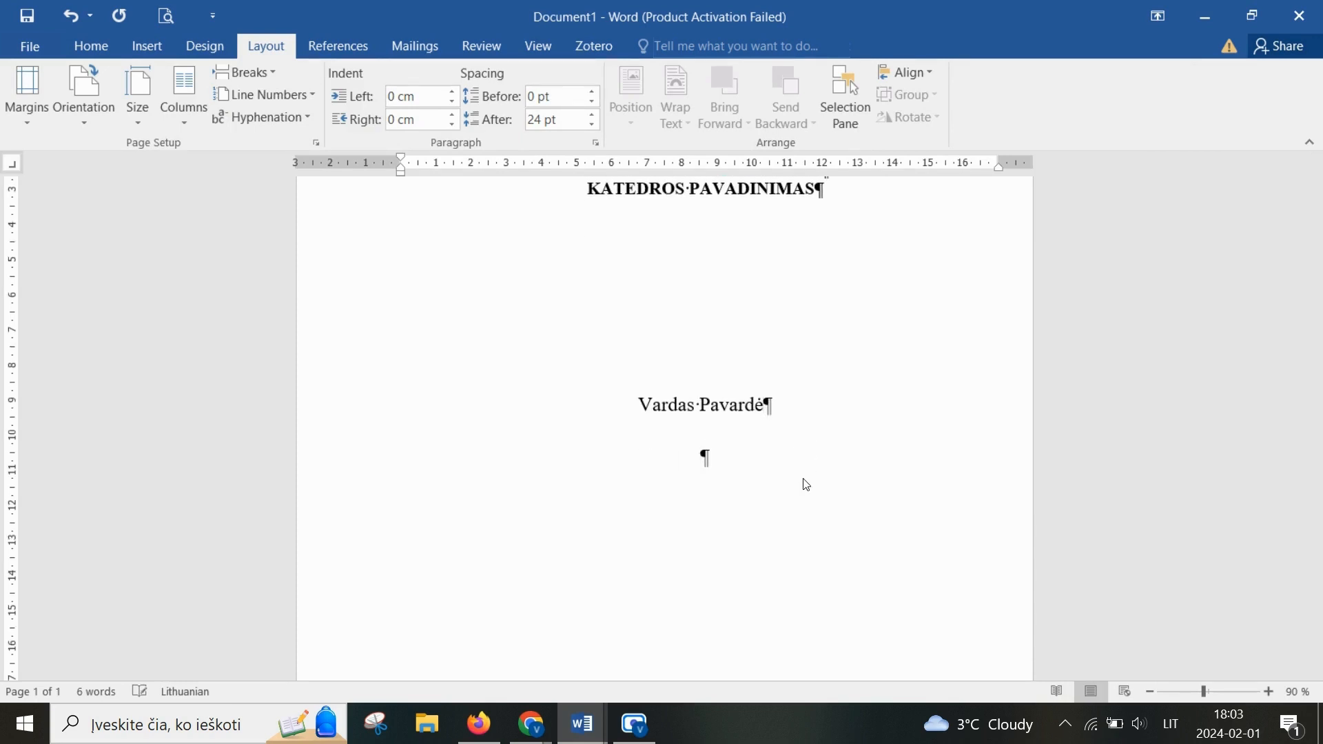
pyautogui.write('DARBO PAVADINIMAS')
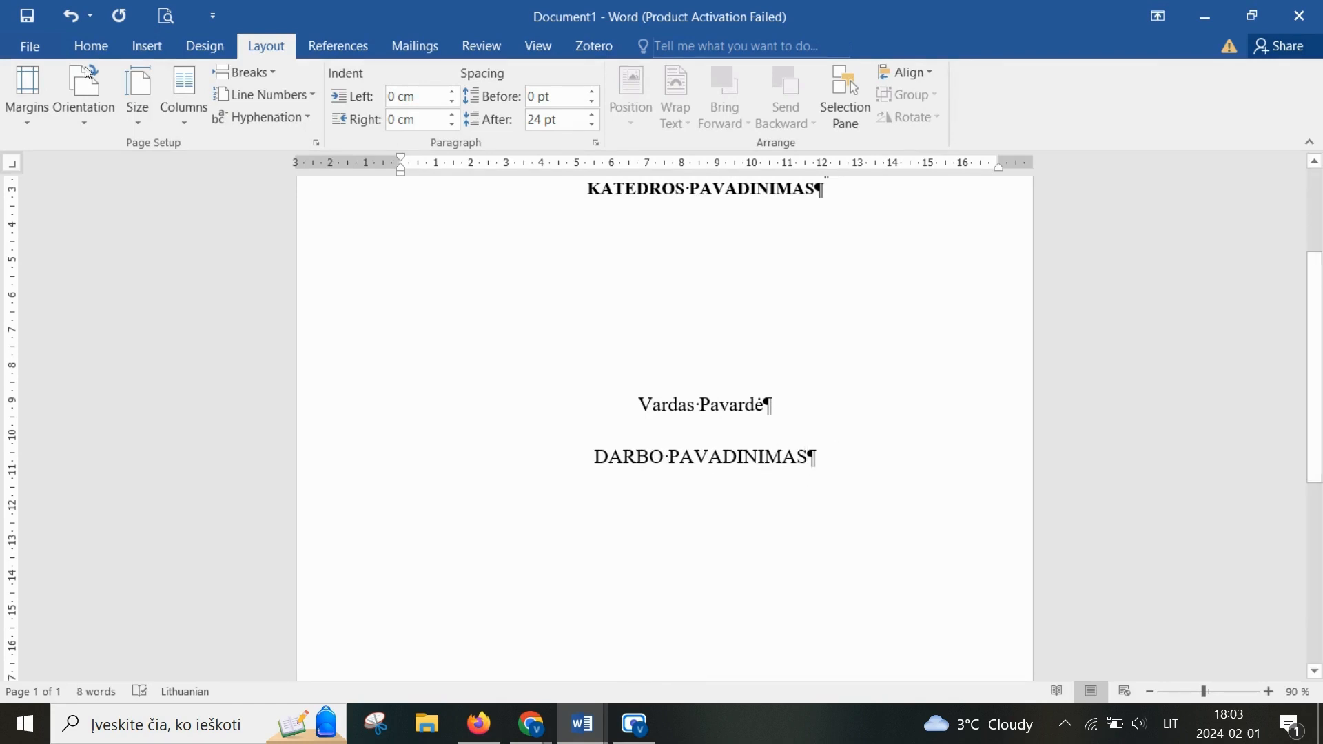
# Step: Format the DARBO PAVADINIMAS line in size 20, bold and uppercase
pyautogui.click(90, 45)
pyautogui.moveTo(830, 441); pyautogui.dragTo(578, 475)
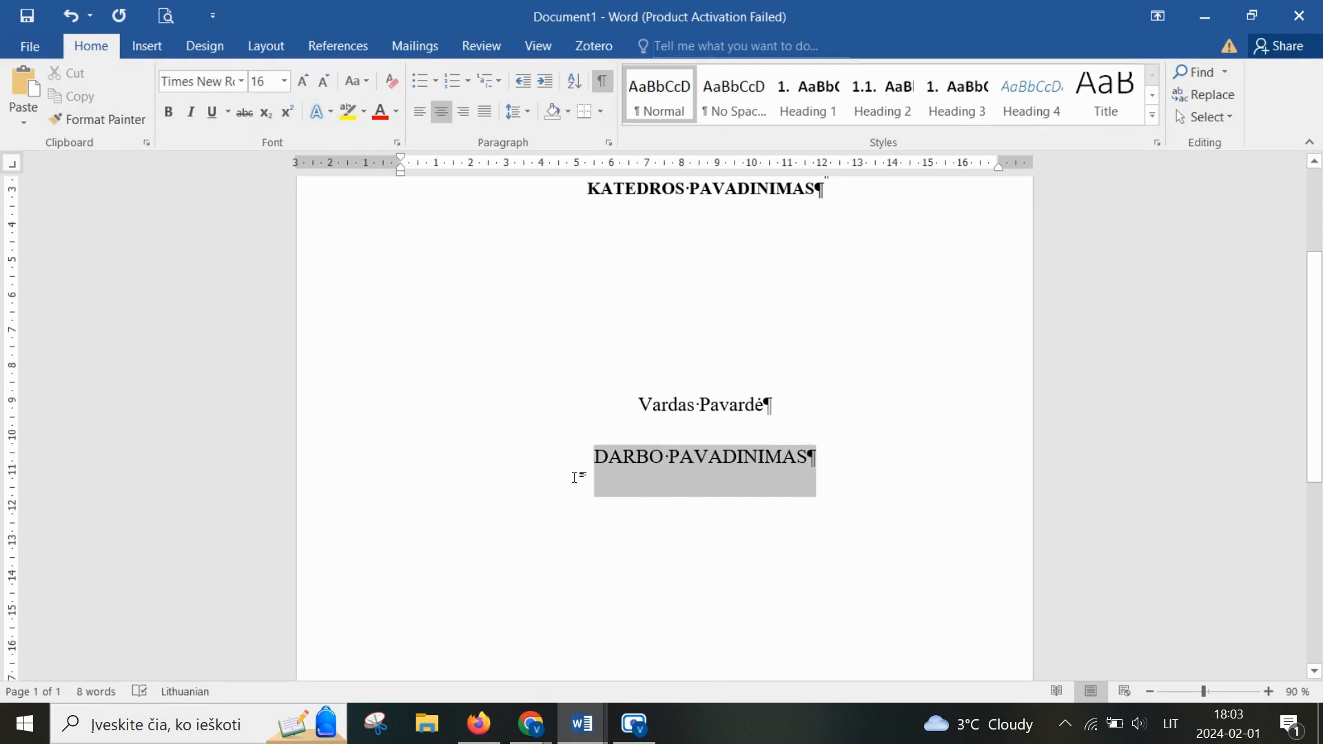
pyautogui.click(285, 82)
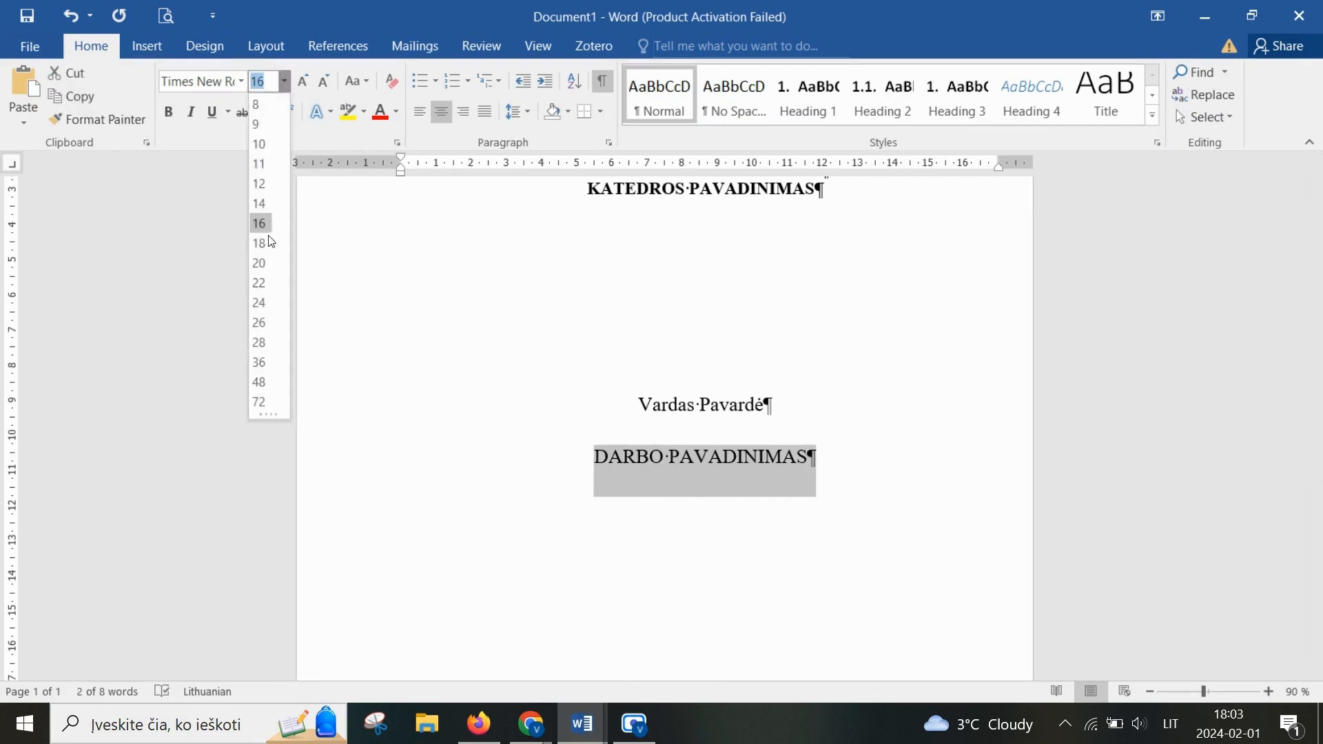
pyautogui.click(264, 263)
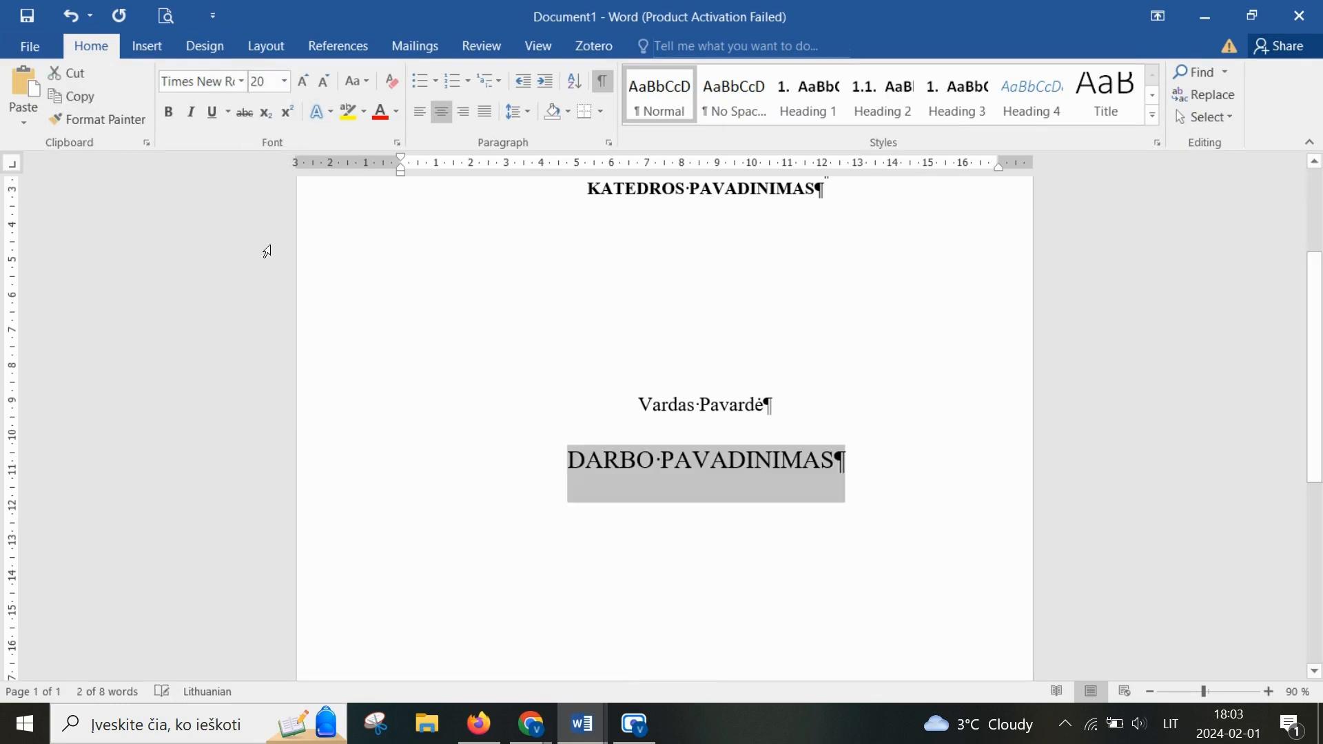
pyautogui.click(171, 112)
pyautogui.click(357, 81)
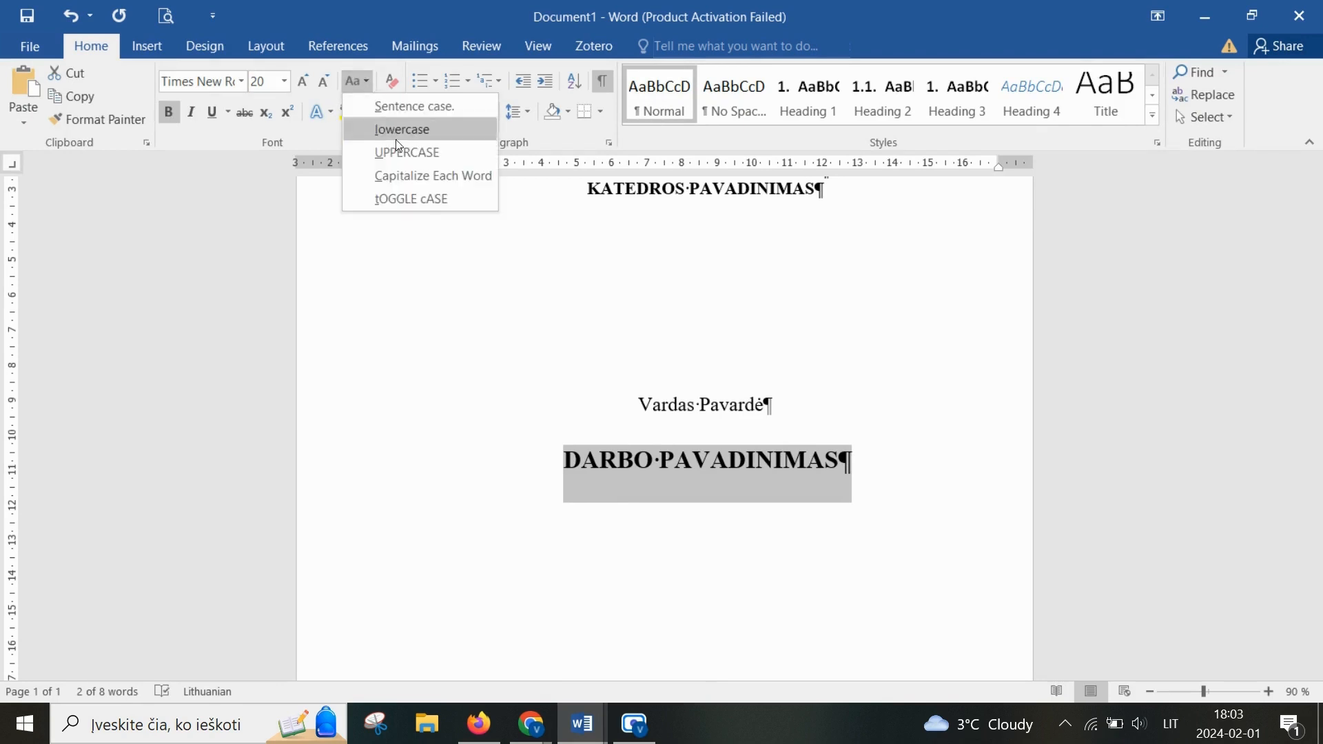
pyautogui.click(424, 154)
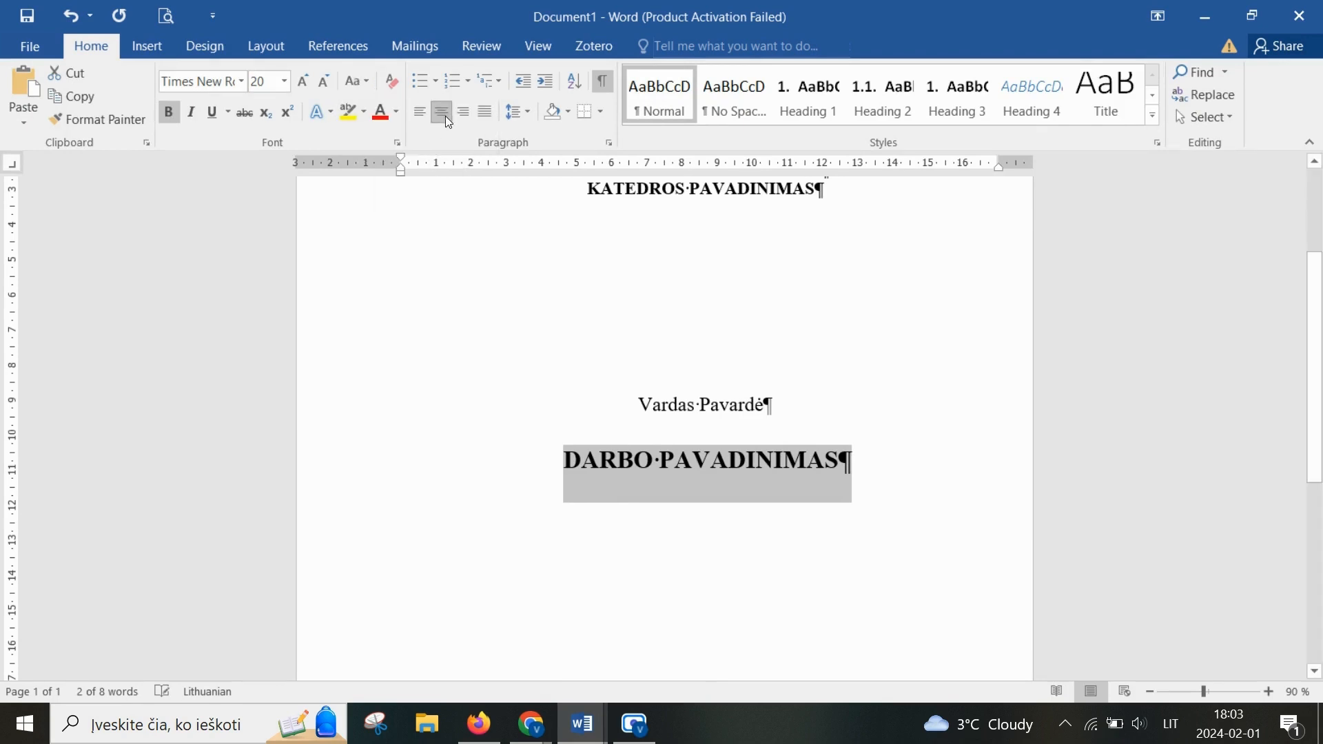
# Step: Set the line spacing of the DARBO PAVADINIMAS line to 1,0 and check its paragraph spacing
pyautogui.click(522, 116)
pyautogui.click(555, 138)
pyautogui.click(266, 48)
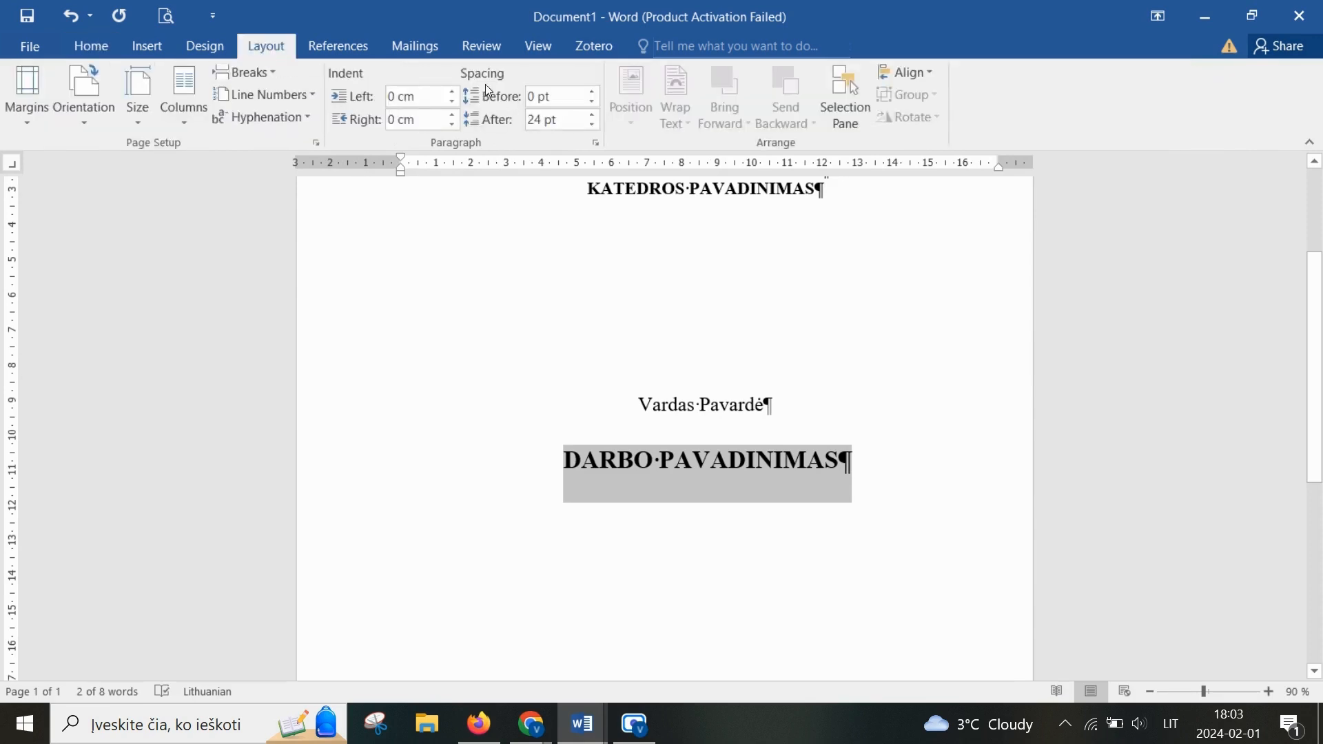
# Step: Add a new paragraph below DARBO PAVADINIMAS with the text Profesinio bakalauro baigiamas darbas
pyautogui.click(865, 469)
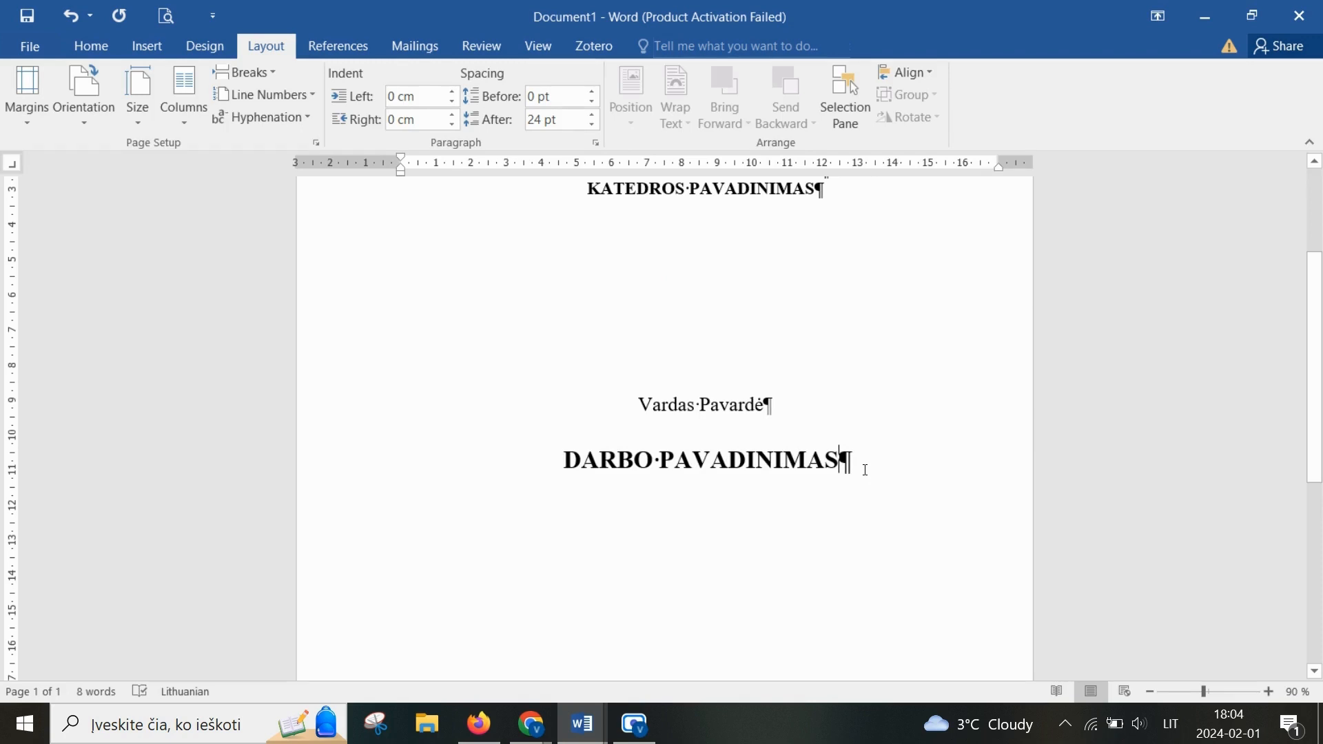
pyautogui.press('Return')
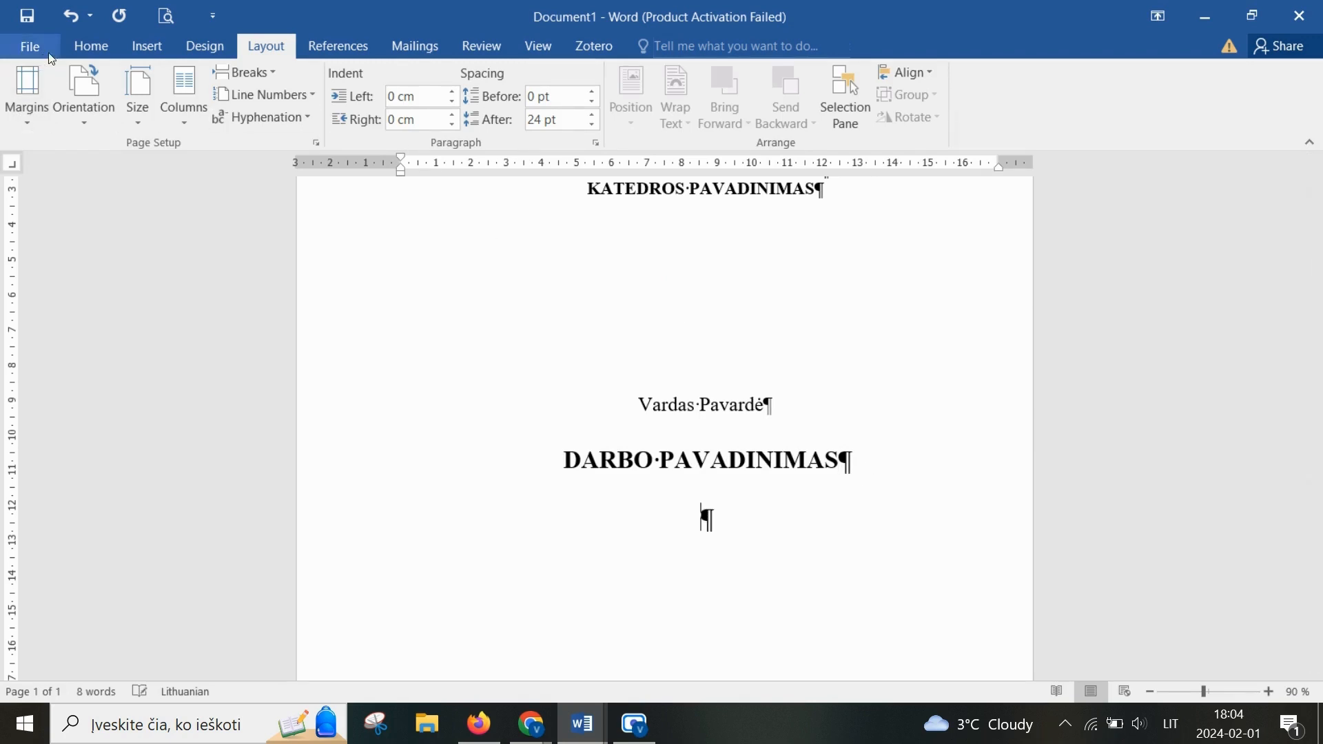
pyautogui.click(90, 46)
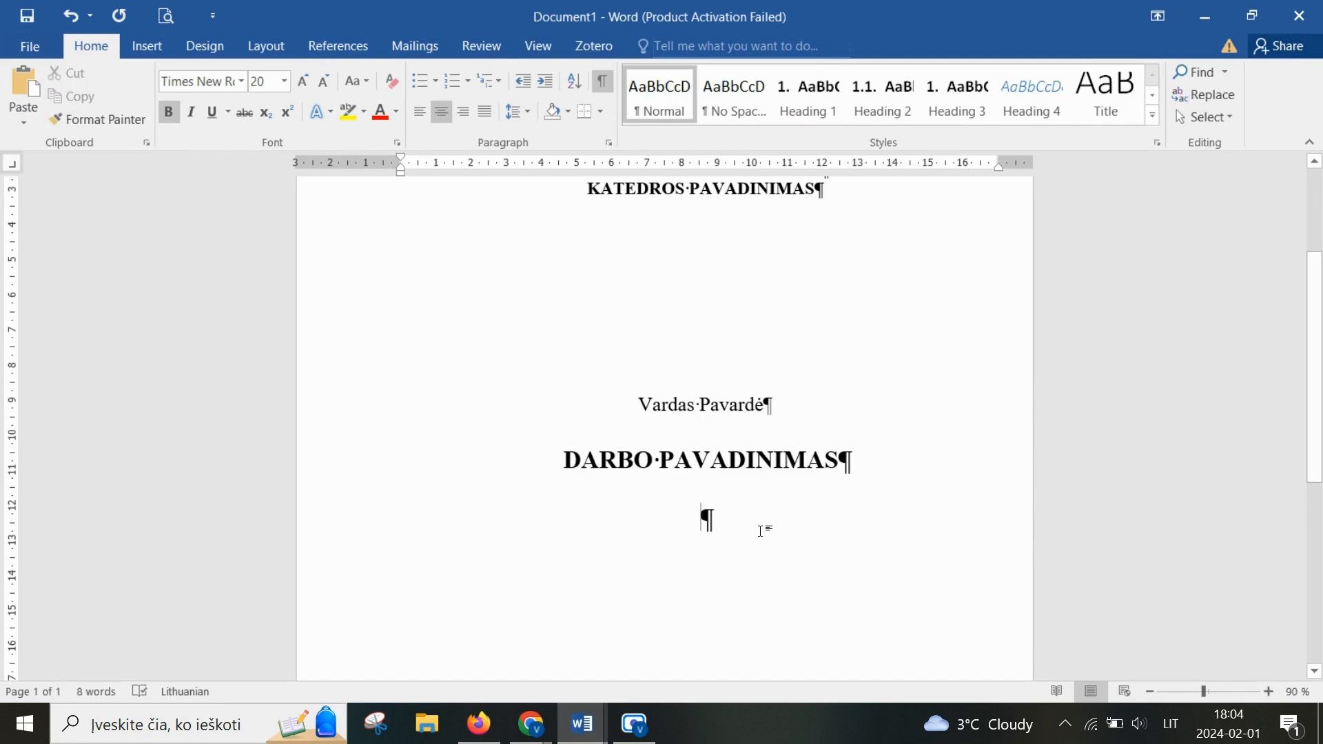
pyautogui.write('Pro')
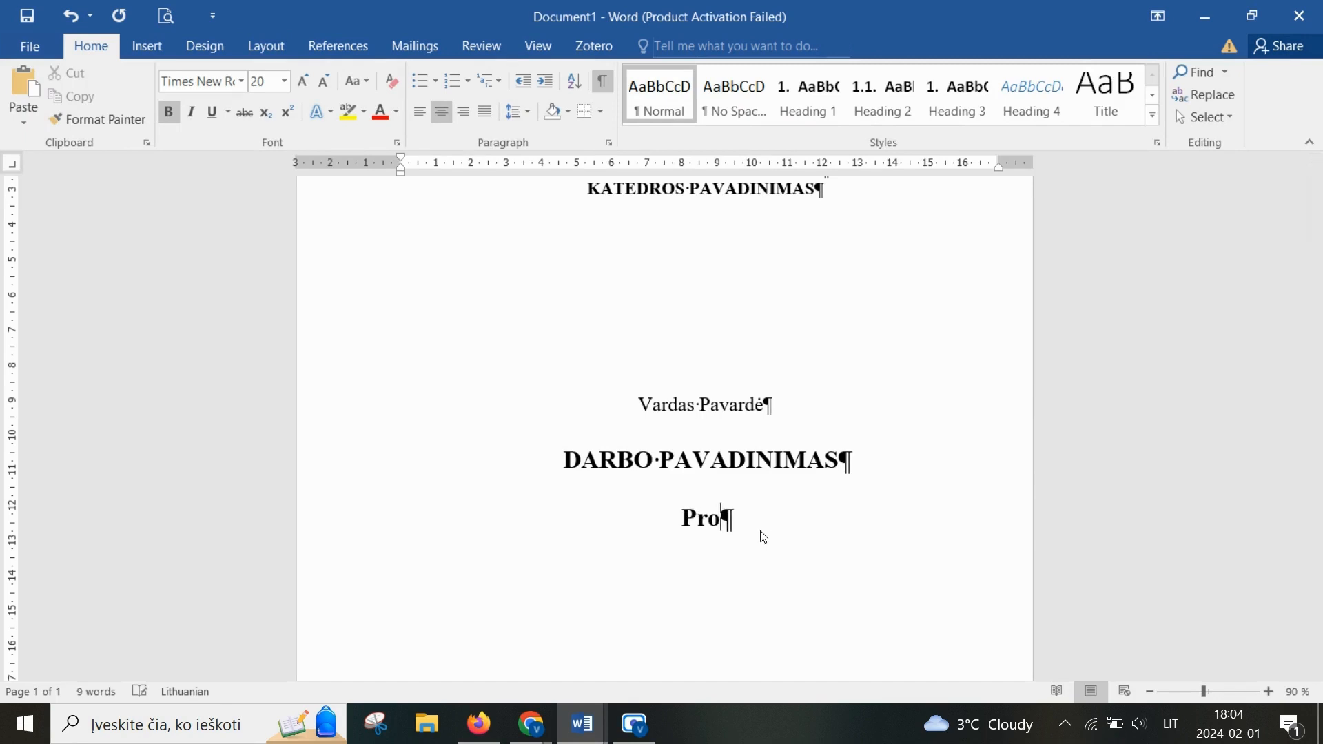
pyautogui.write('fesinio ')
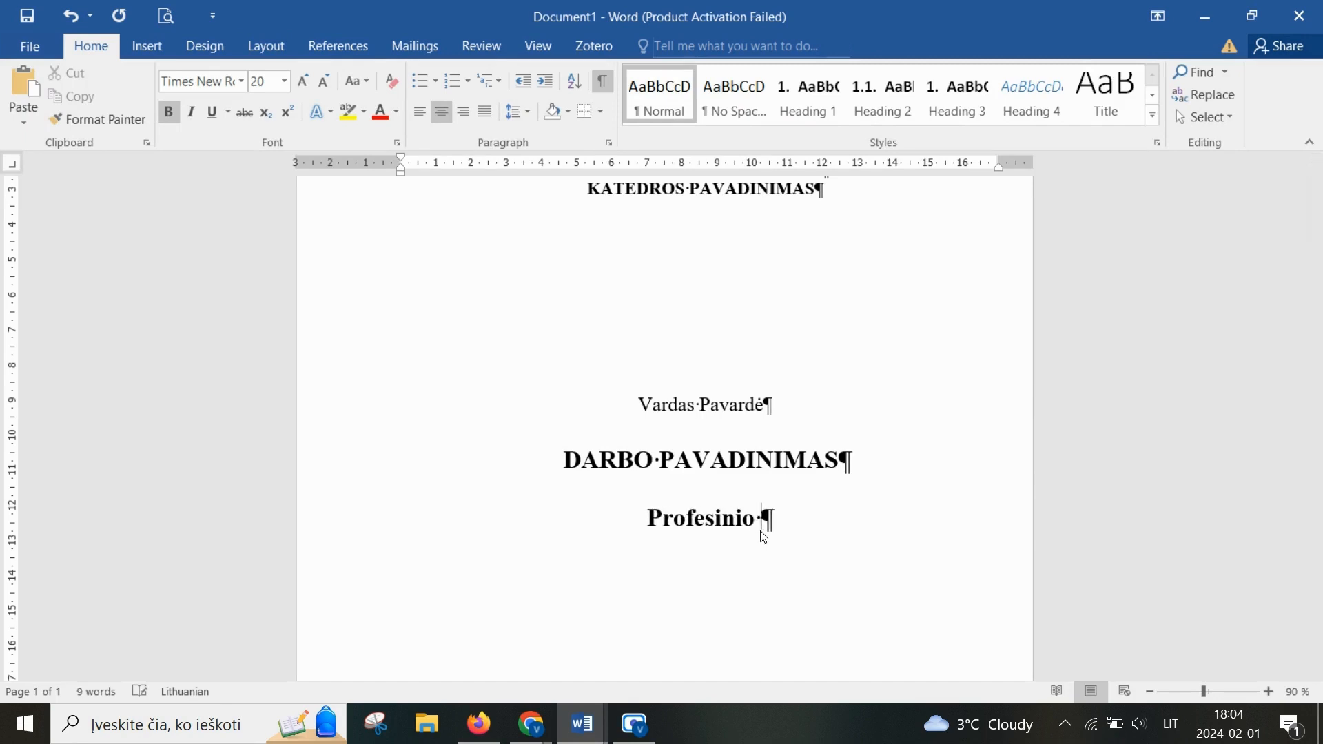
pyautogui.write('bakalauro bai')
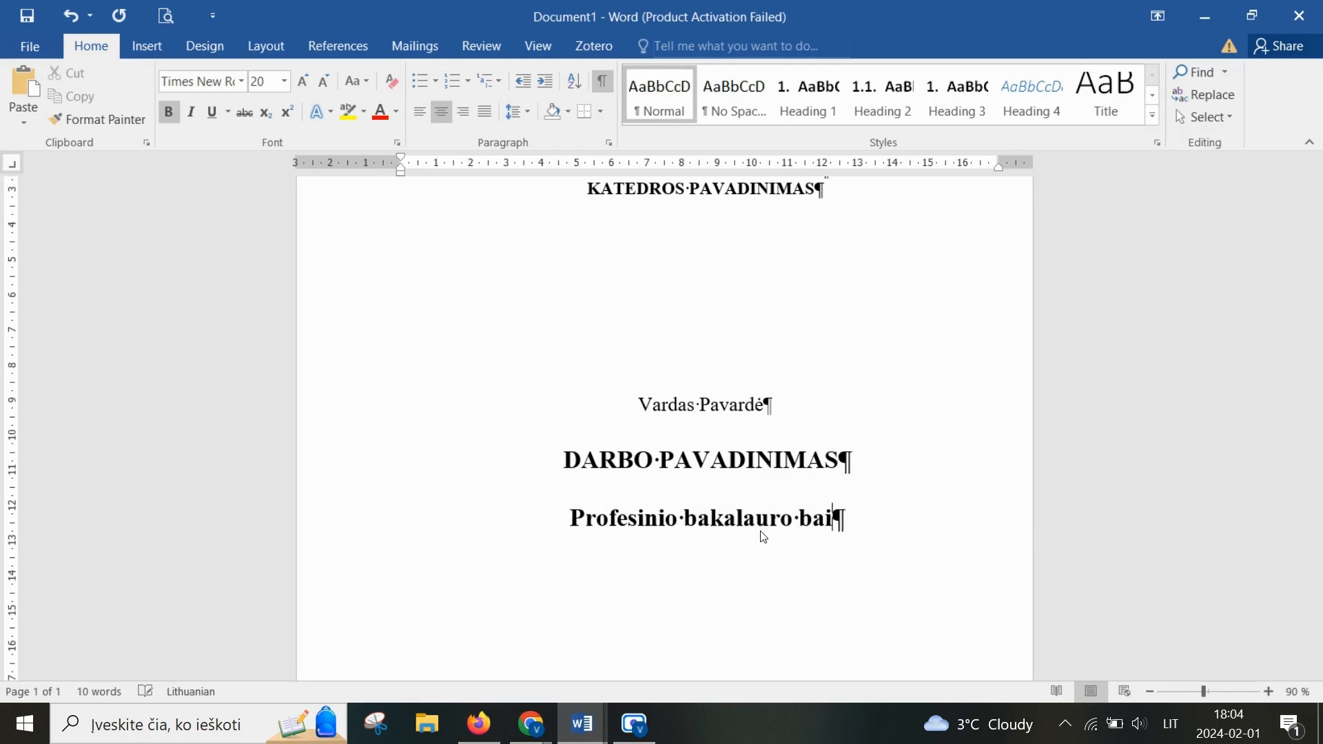
pyautogui.write('giamas darbas')
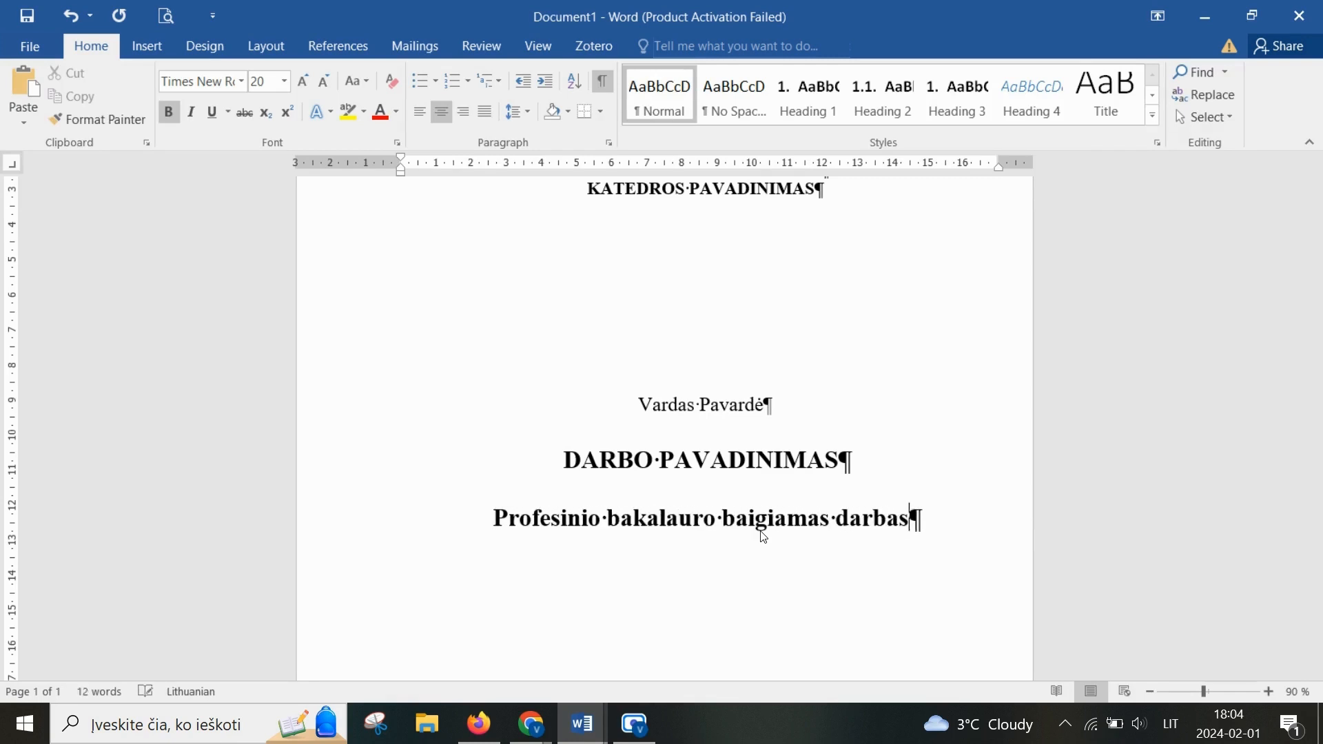
# Step: Format the Profesinio bakalauro baigiamas darbas line in size 12 without bold
pyautogui.moveTo(989, 538); pyautogui.dragTo(544, 533)
pyautogui.click(326, 88)
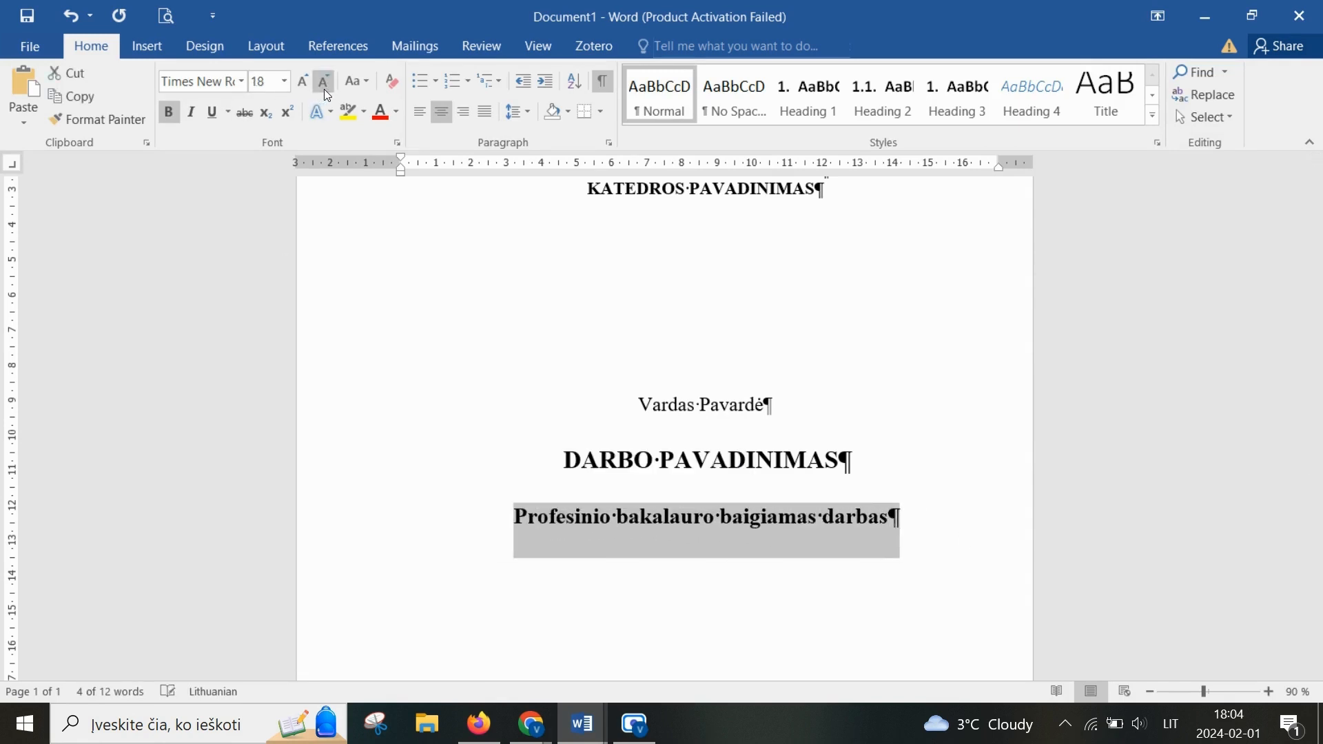
pyautogui.click(325, 89)
pyautogui.click(325, 88)
pyautogui.click(324, 89)
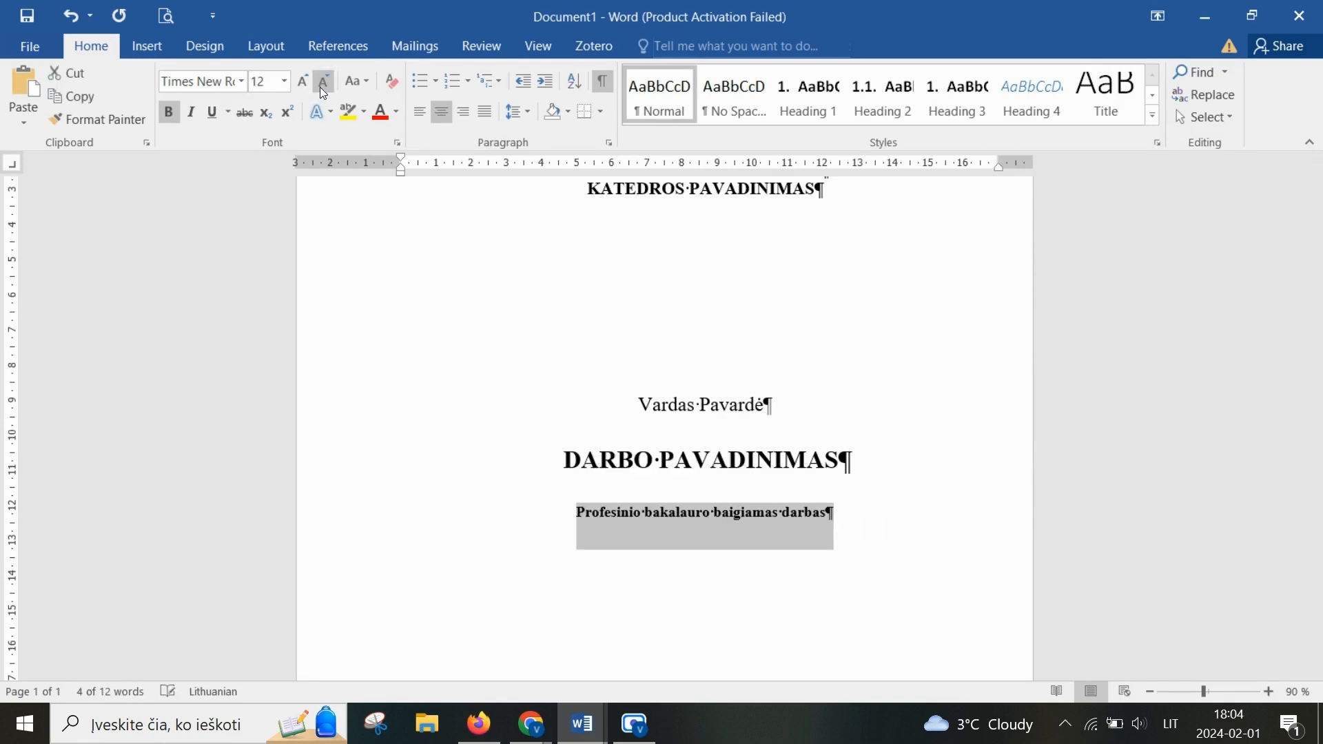
pyautogui.click(163, 114)
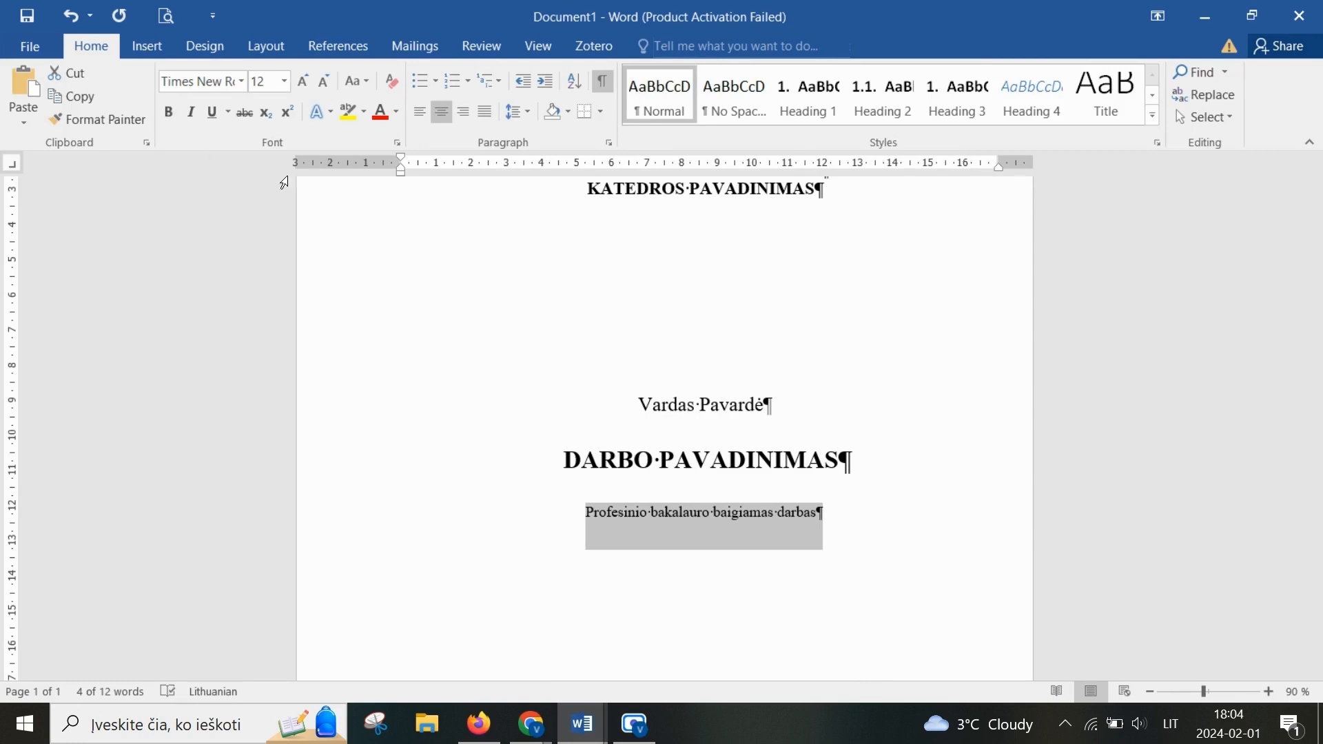
# Step: Set the line spacing of the Profesinio bakalauro baigiamas darbas line to 1,0 and check its paragraph spacing
pyautogui.click(517, 113)
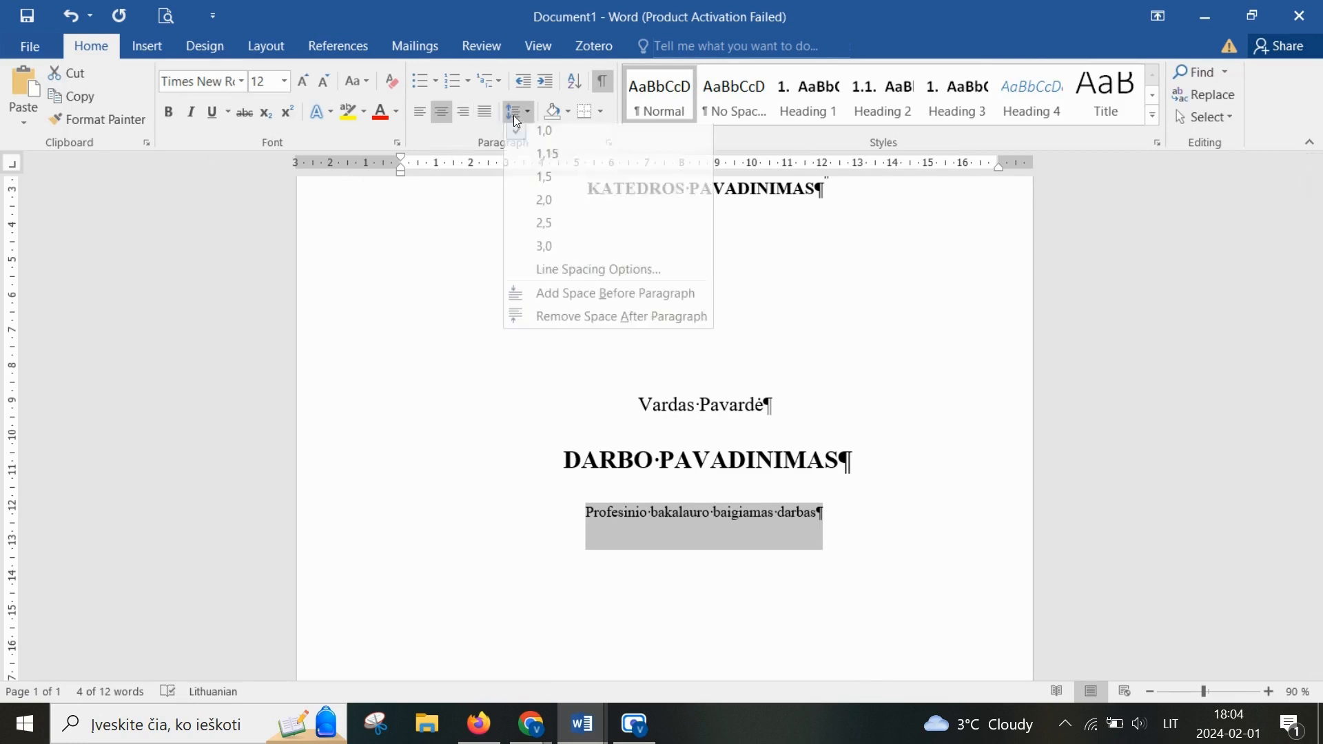
pyautogui.click(556, 138)
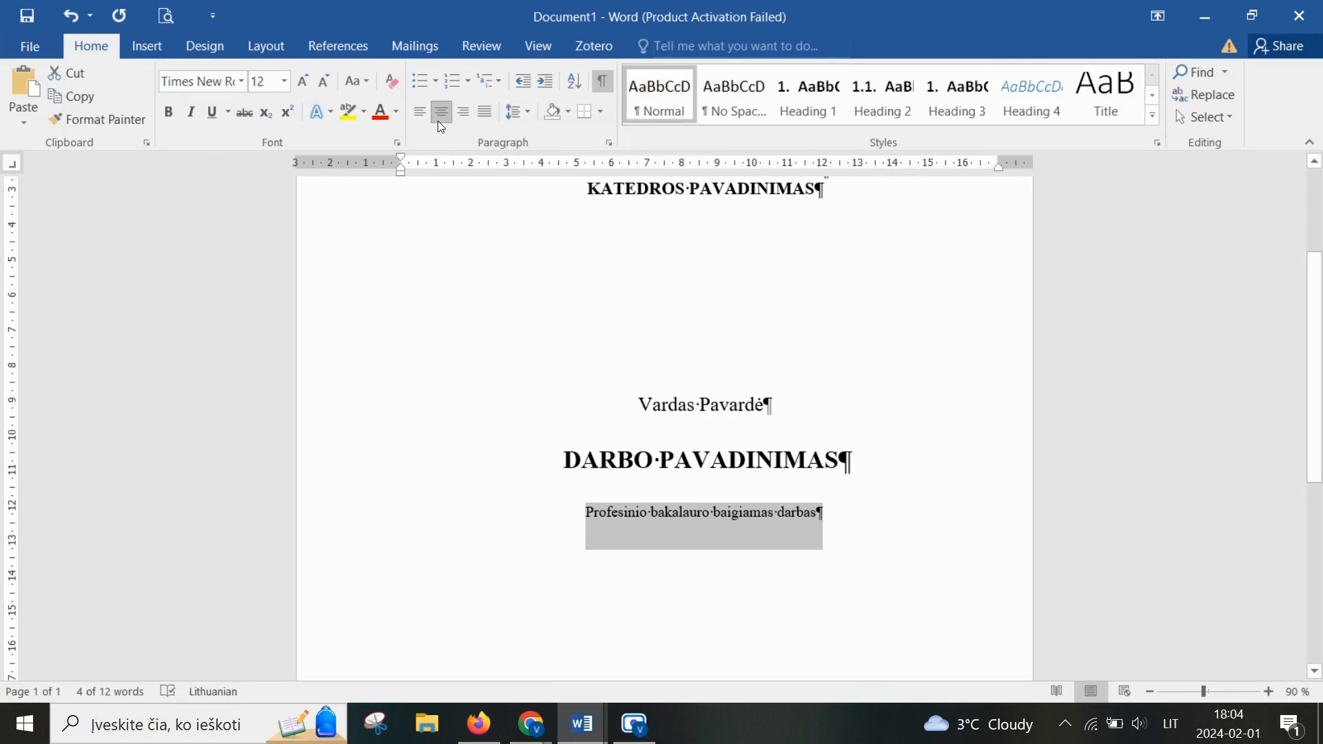
pyautogui.click(274, 46)
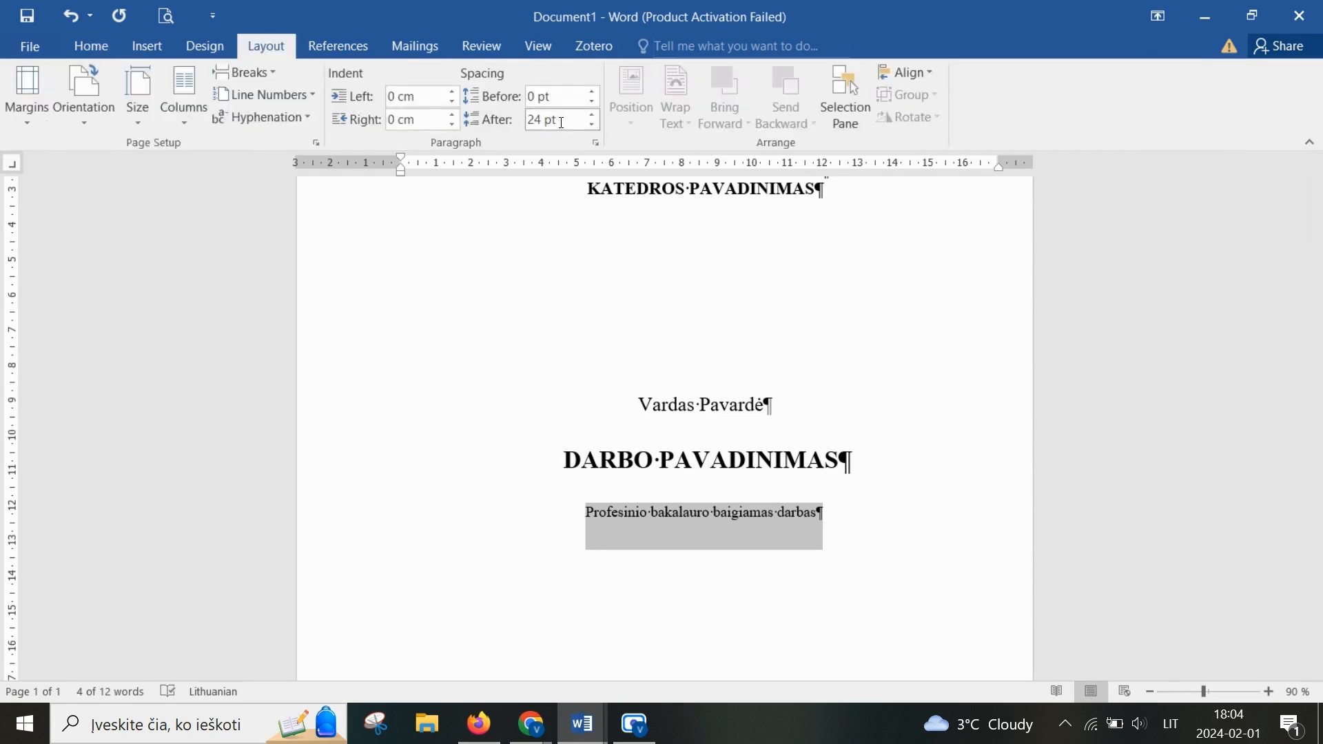
# Step: Paste the lines Studijų programos pavadinimas studijų programa, valstybinis kodas and Studijų krypties pavadinimas studijų kryptis below Profesinio bakalauro baigiamas darbas
pyautogui.click(914, 533)
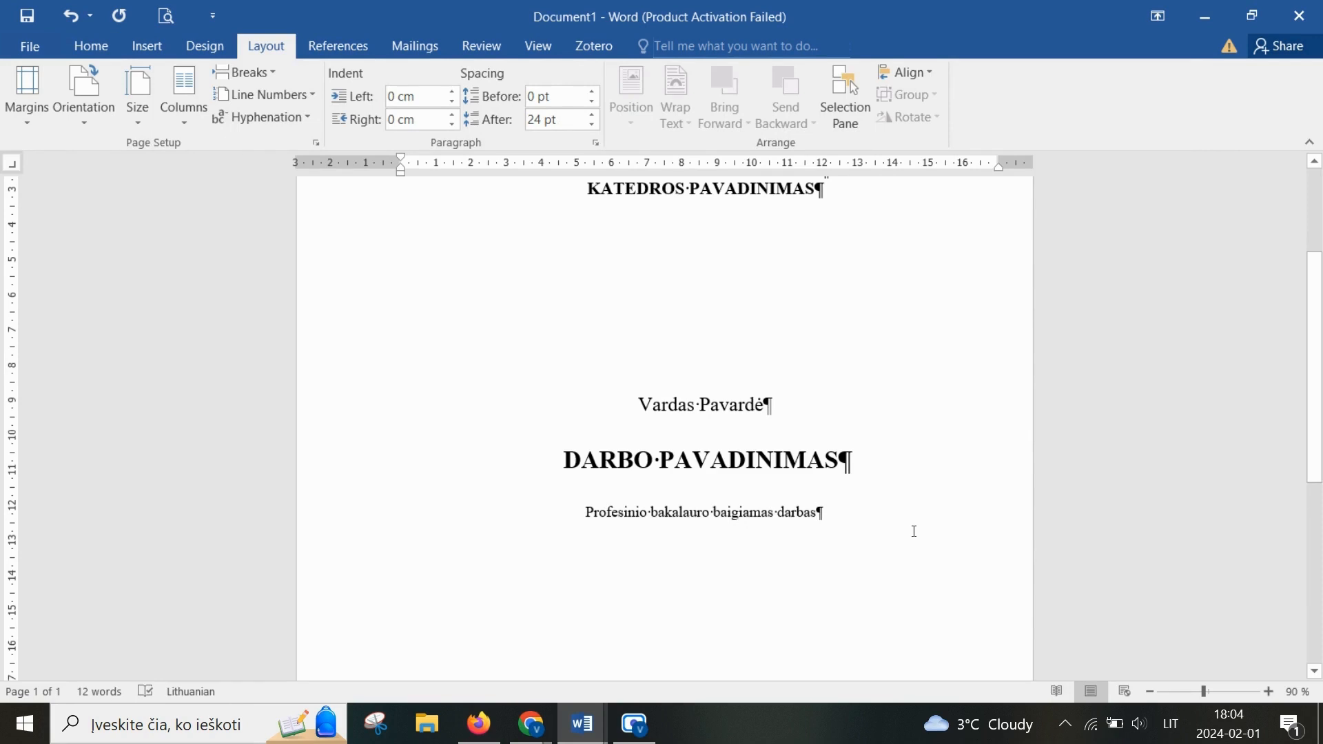
pyautogui.press('Return')
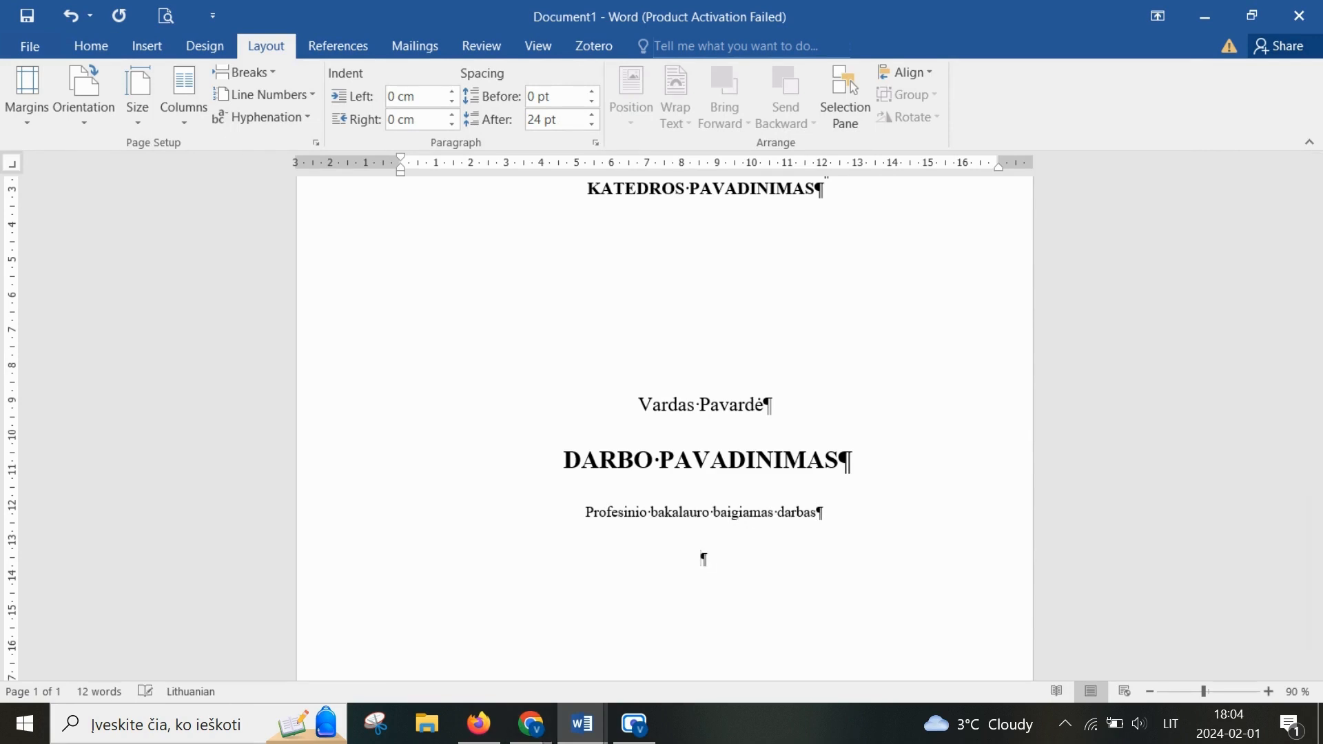
pyautogui.hotkey('alt', 'Tab')
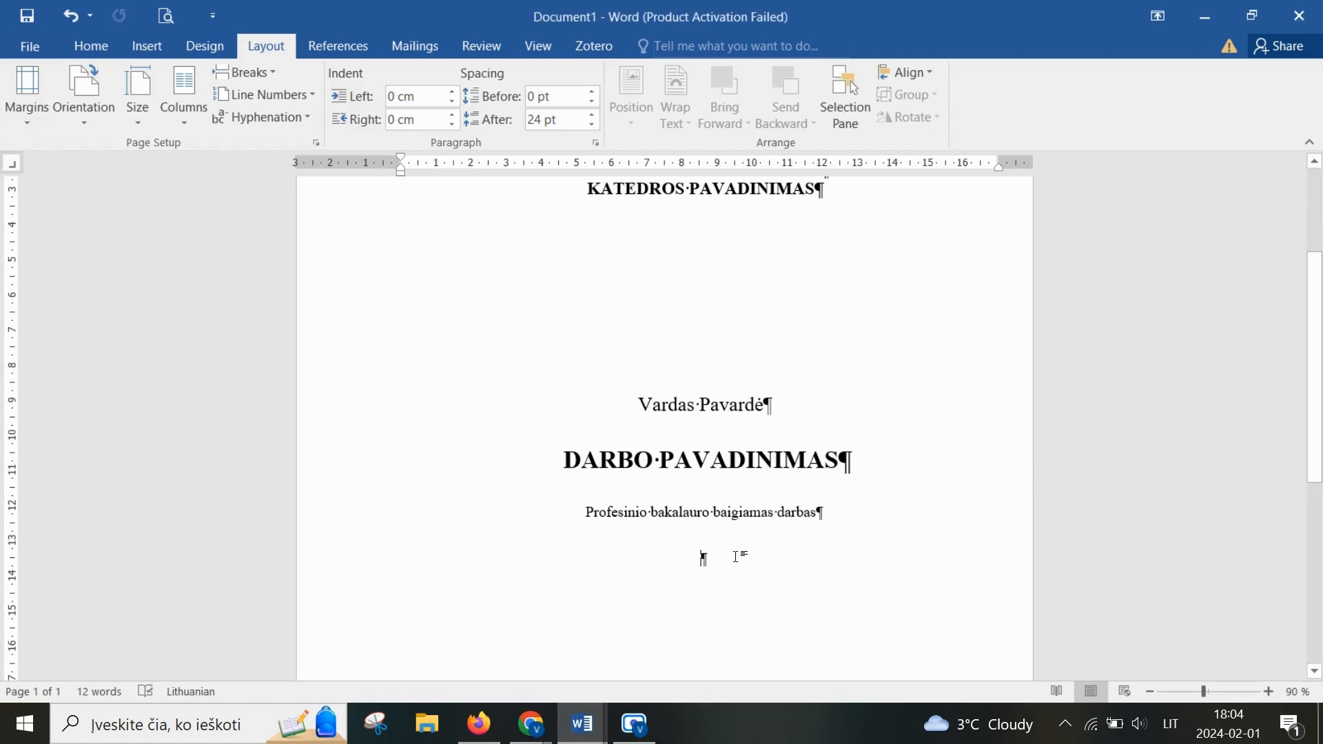
pyautogui.write('Studijų programos pavadinimas studijų programa valstybinis kodas Studijų krypties pavadinimas studijų kryptis')
# Step: Format the three pasted study programme lines in Times New Roman, size 12, with sentence case
pyautogui.scroll(-1, 753, 548)
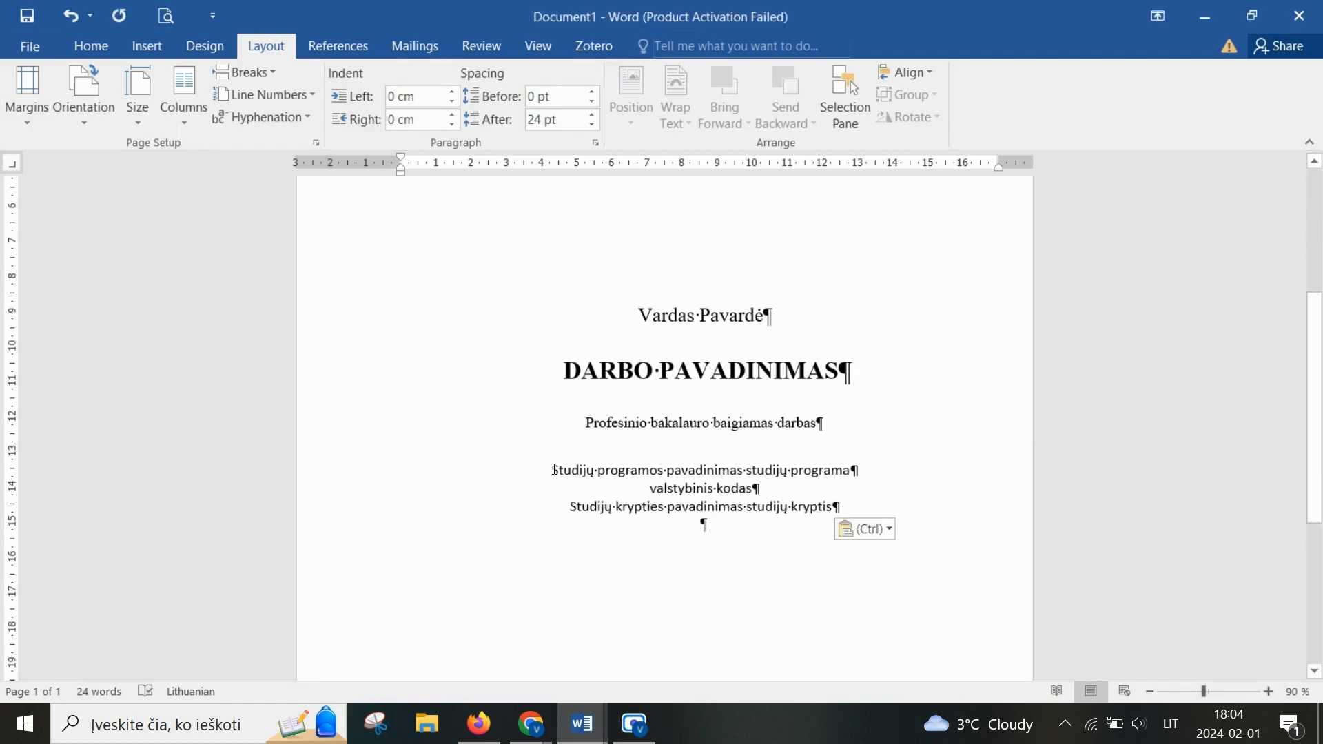
pyautogui.moveTo(555, 470); pyautogui.dragTo(904, 525)
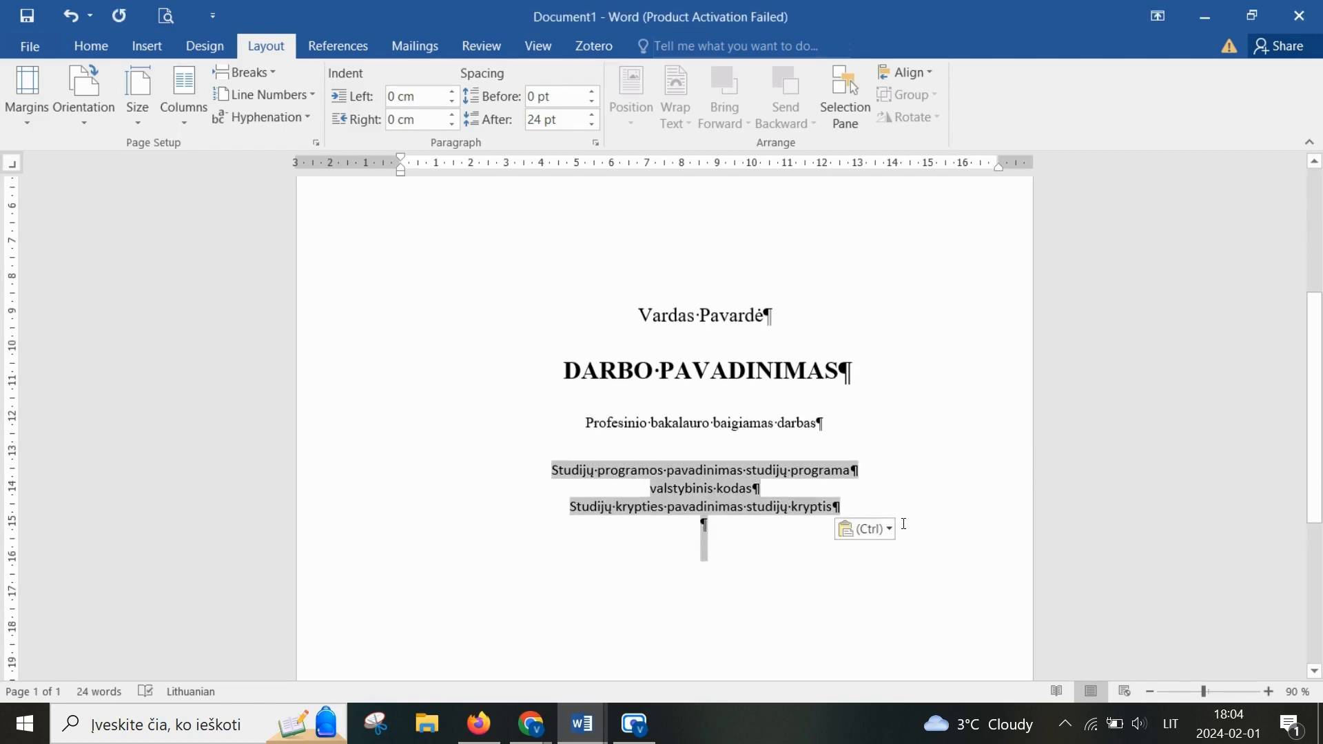
pyautogui.click(93, 45)
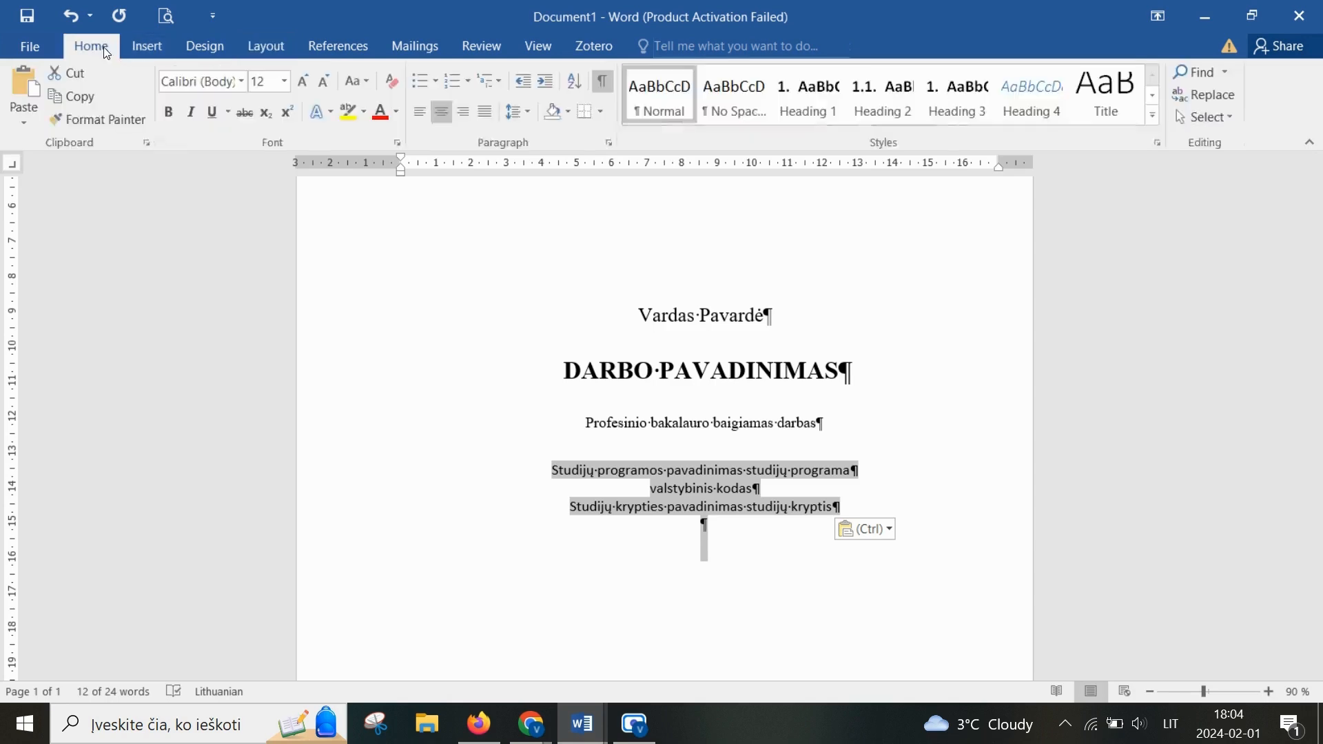
pyautogui.click(240, 82)
pyautogui.click(256, 179)
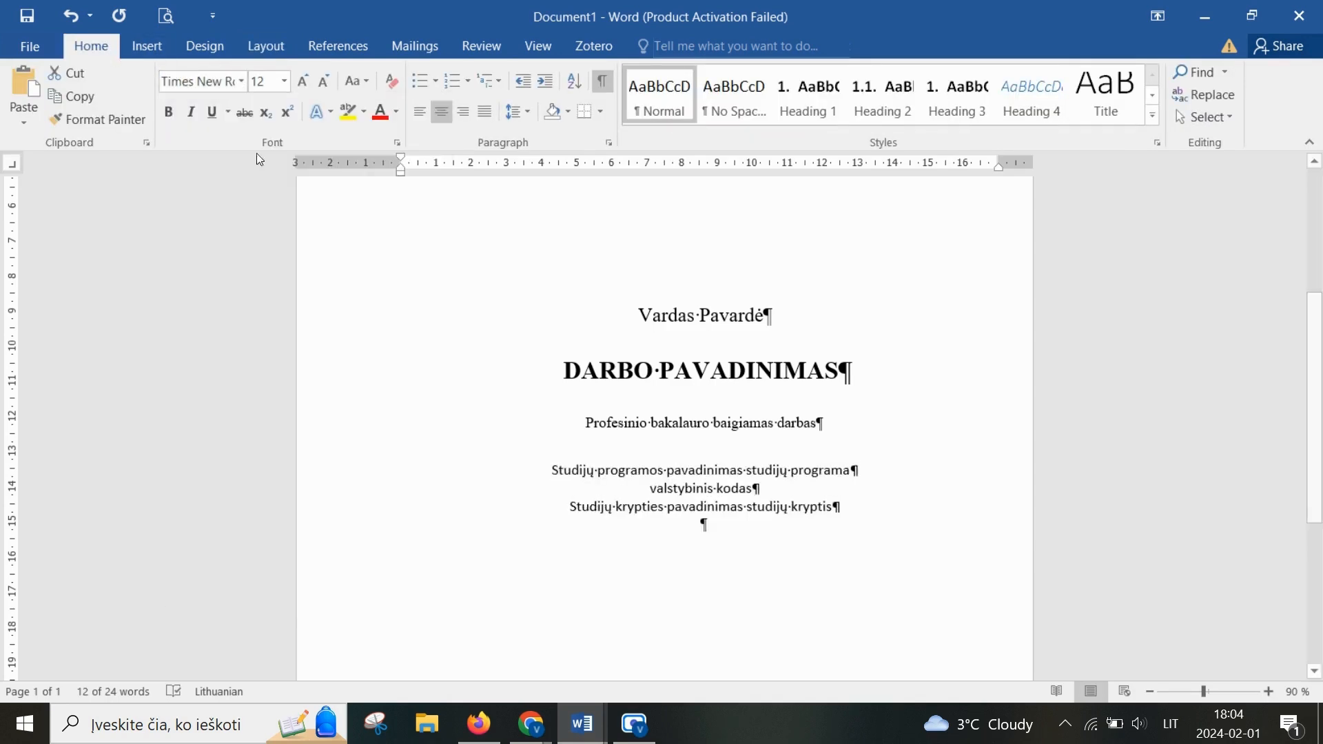
pyautogui.click(277, 82)
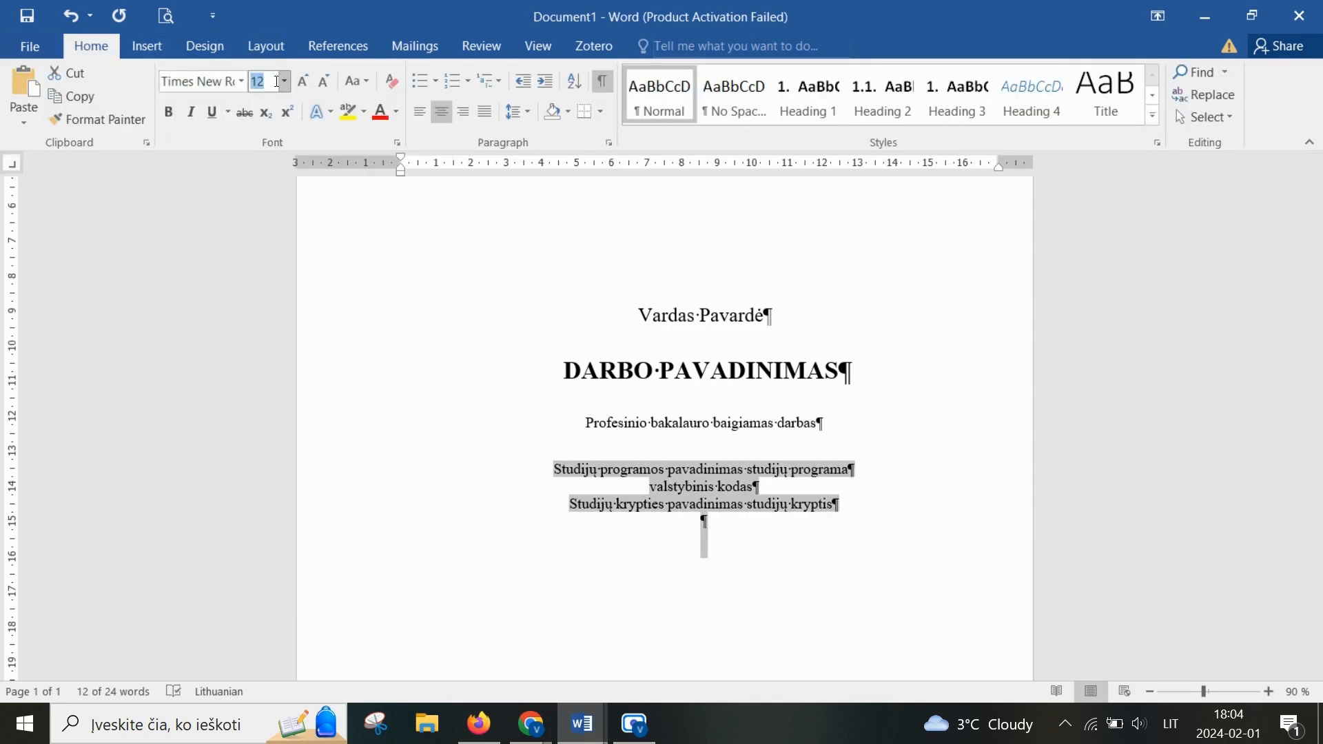
pyautogui.click(357, 83)
pyautogui.click(391, 105)
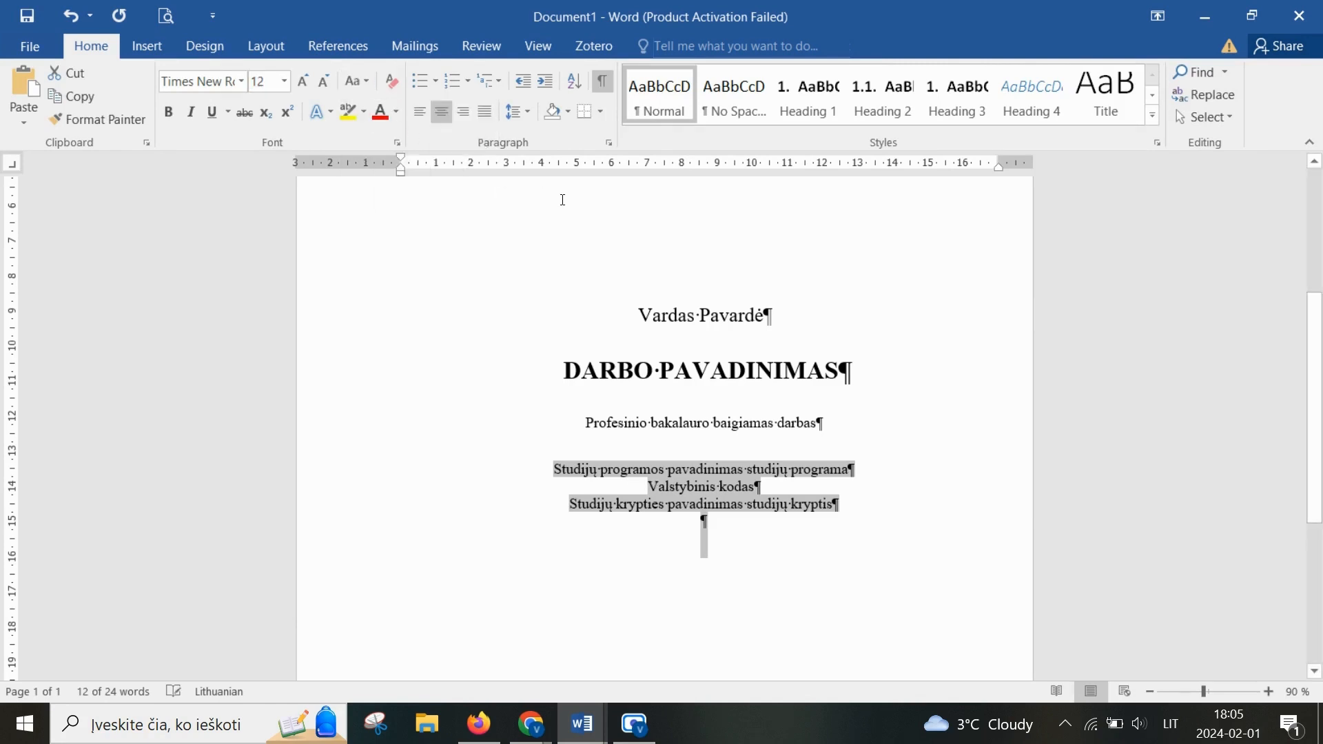
# Step: Set the line spacing of the three study programme lines to 1,0
pyautogui.click(520, 112)
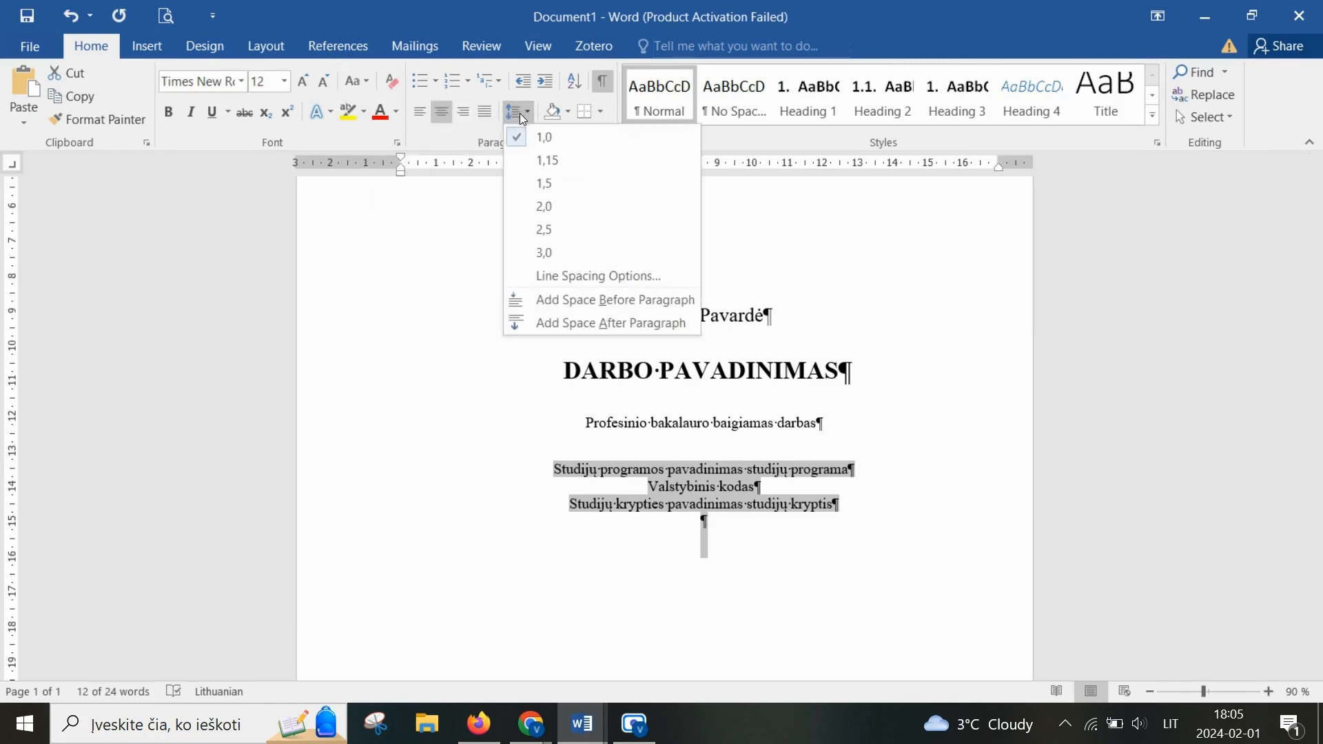
pyautogui.click(551, 137)
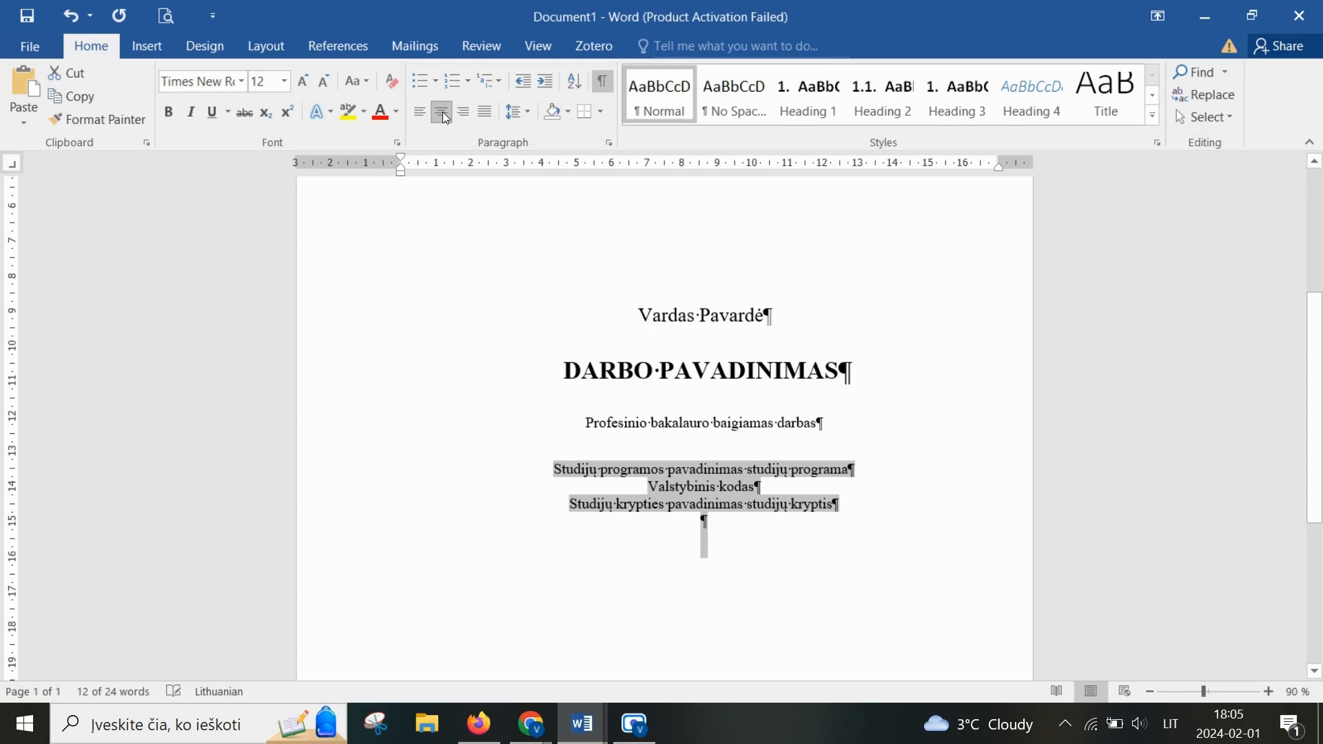
pyautogui.click(732, 530)
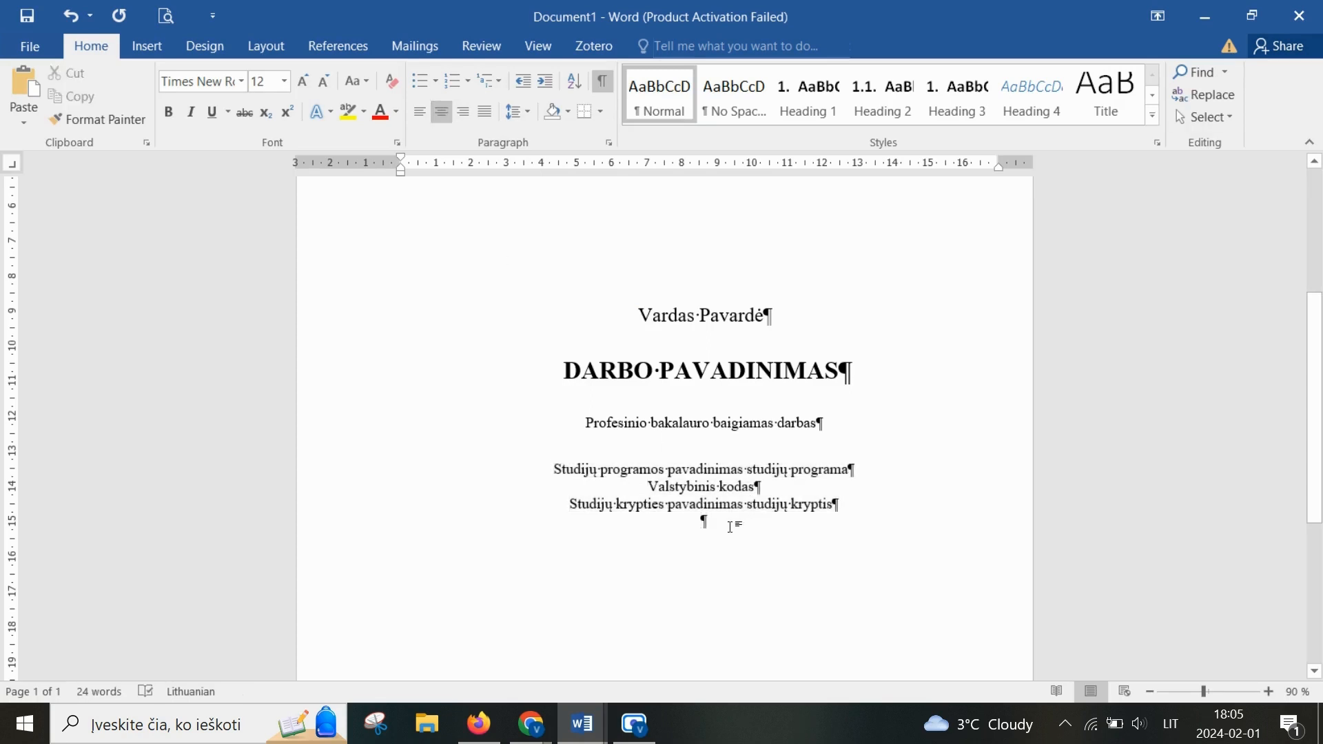
# Step: Set the spacing after the Studijų krypties pavadinimas studijų kryptis line to 96 pt
pyautogui.scroll(-2, 731, 525)
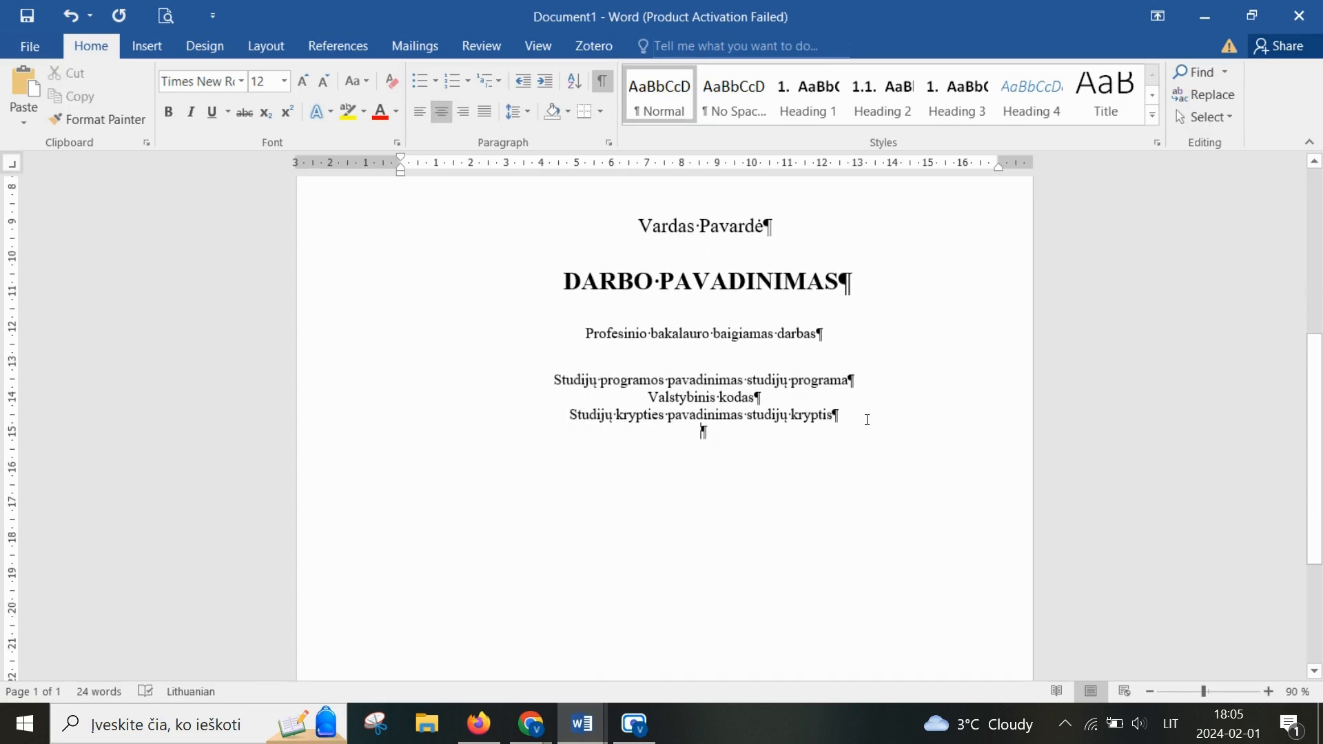
pyautogui.moveTo(865, 416); pyautogui.dragTo(568, 416)
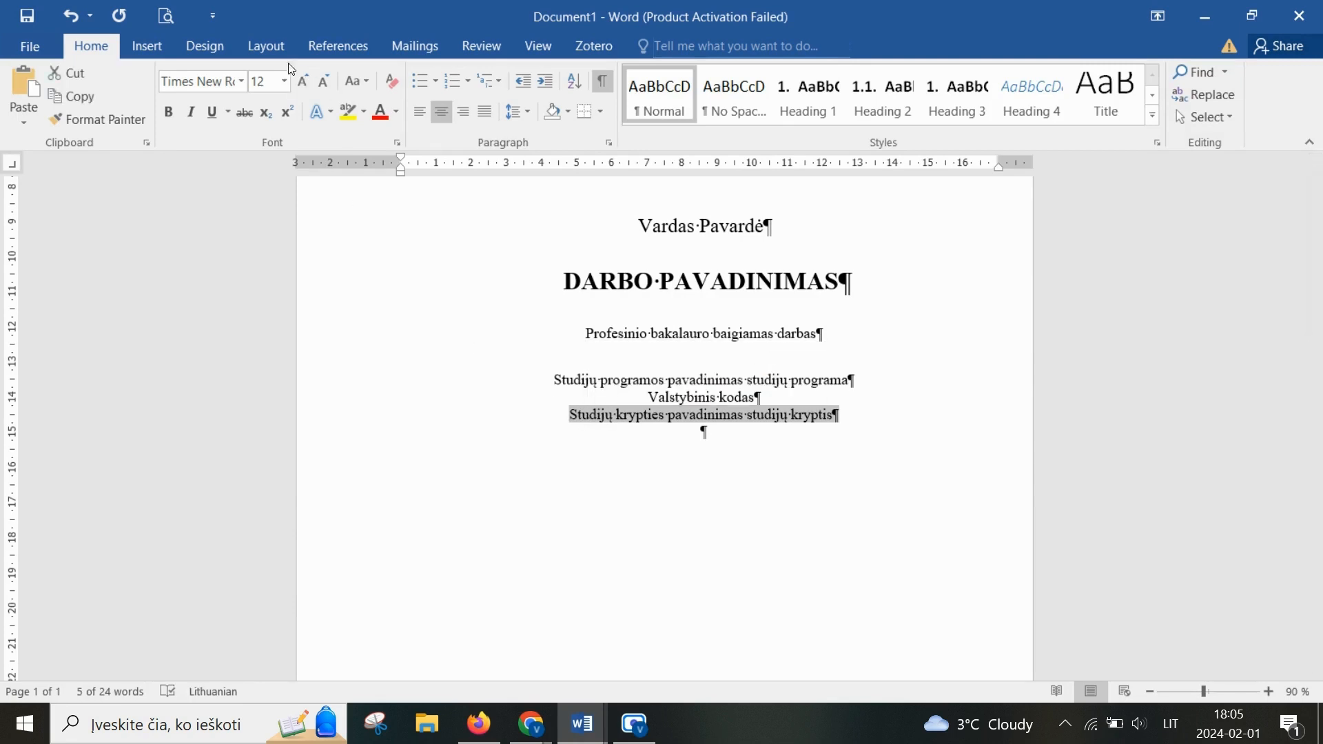
pyautogui.click(267, 47)
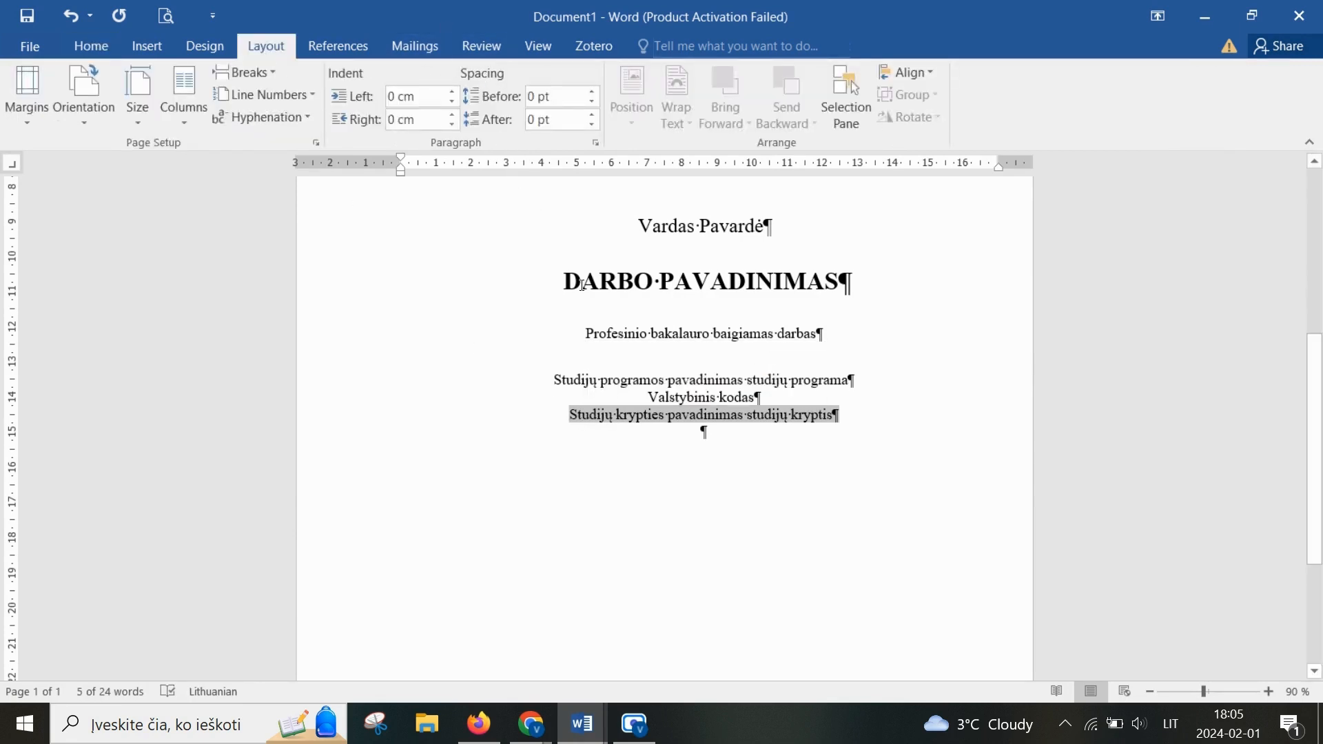
pyautogui.click(593, 116)
pyautogui.click(593, 116)
pyautogui.click(593, 116)
pyautogui.moveTo(596, 121); pyautogui.dragTo(596, 122)
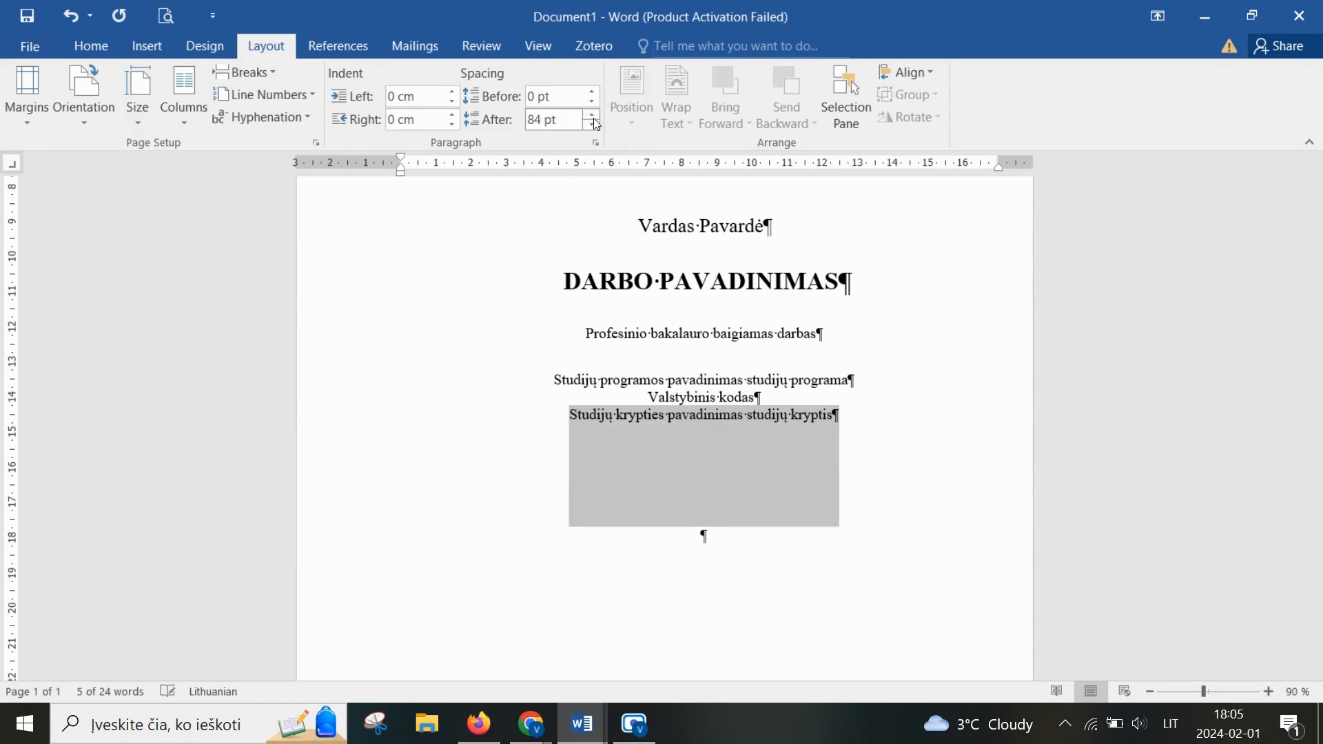
pyautogui.click(596, 121)
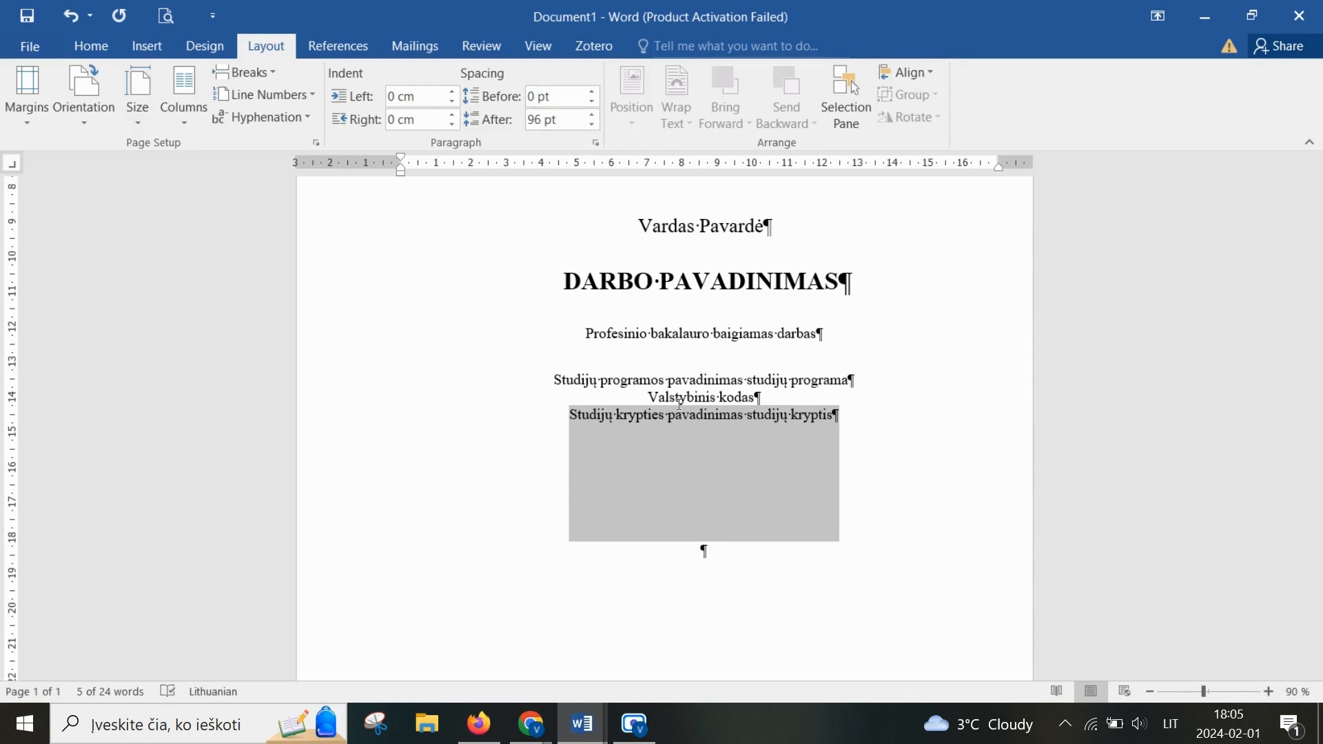
# Step: Add the left-aligned line Vadovas mokslinis laipsnis Vardas Pavardė in the empty paragraph below Studijų krypties pavadinimas studijų kryptis
pyautogui.scroll(-5, 732, 534)
pyautogui.click(721, 333)
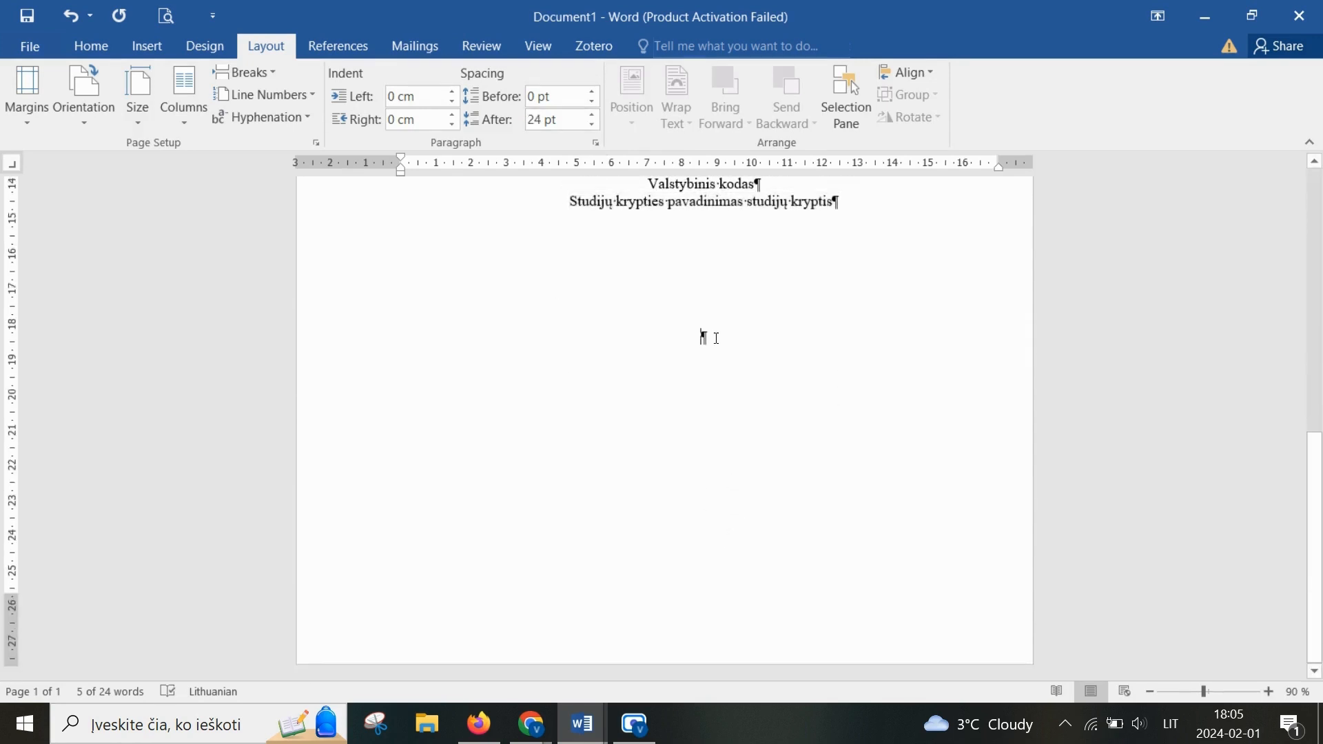
pyautogui.scroll(2, 716, 338)
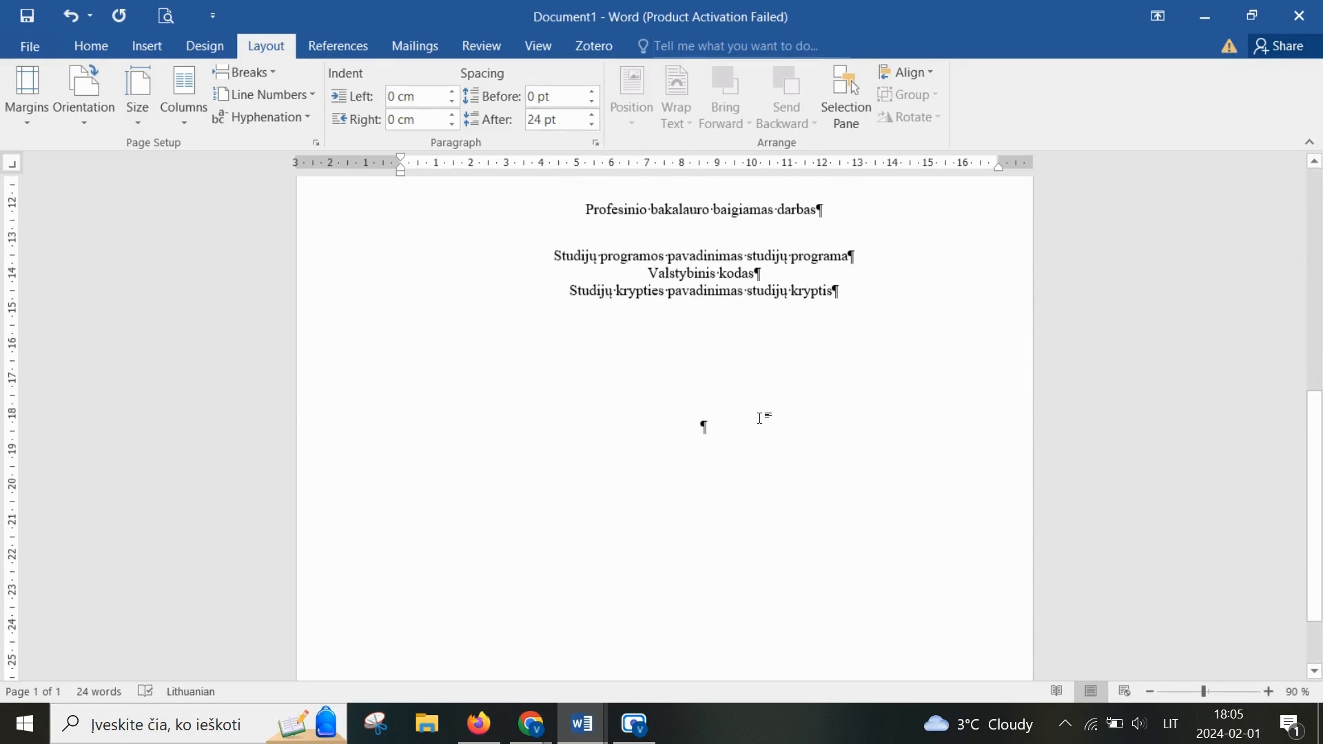
pyautogui.click(99, 44)
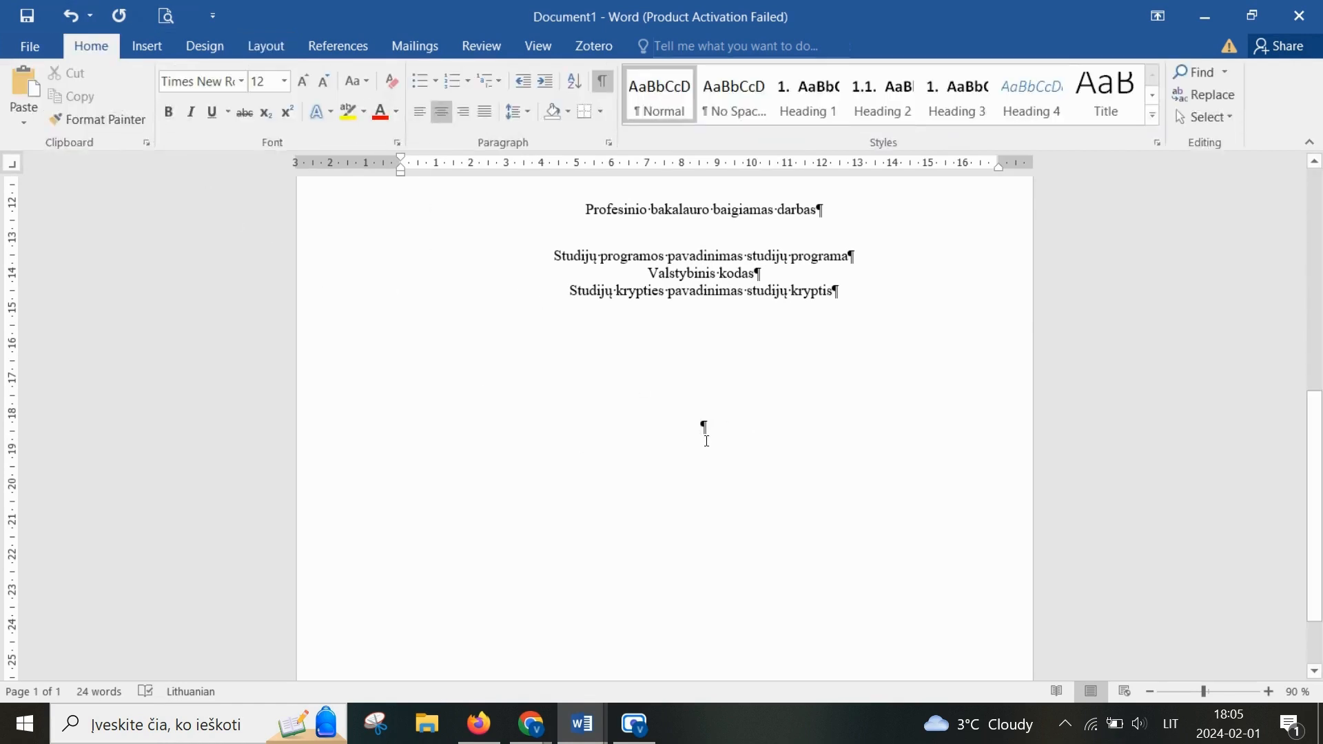
pyautogui.hotkey('ctrl', 'l')
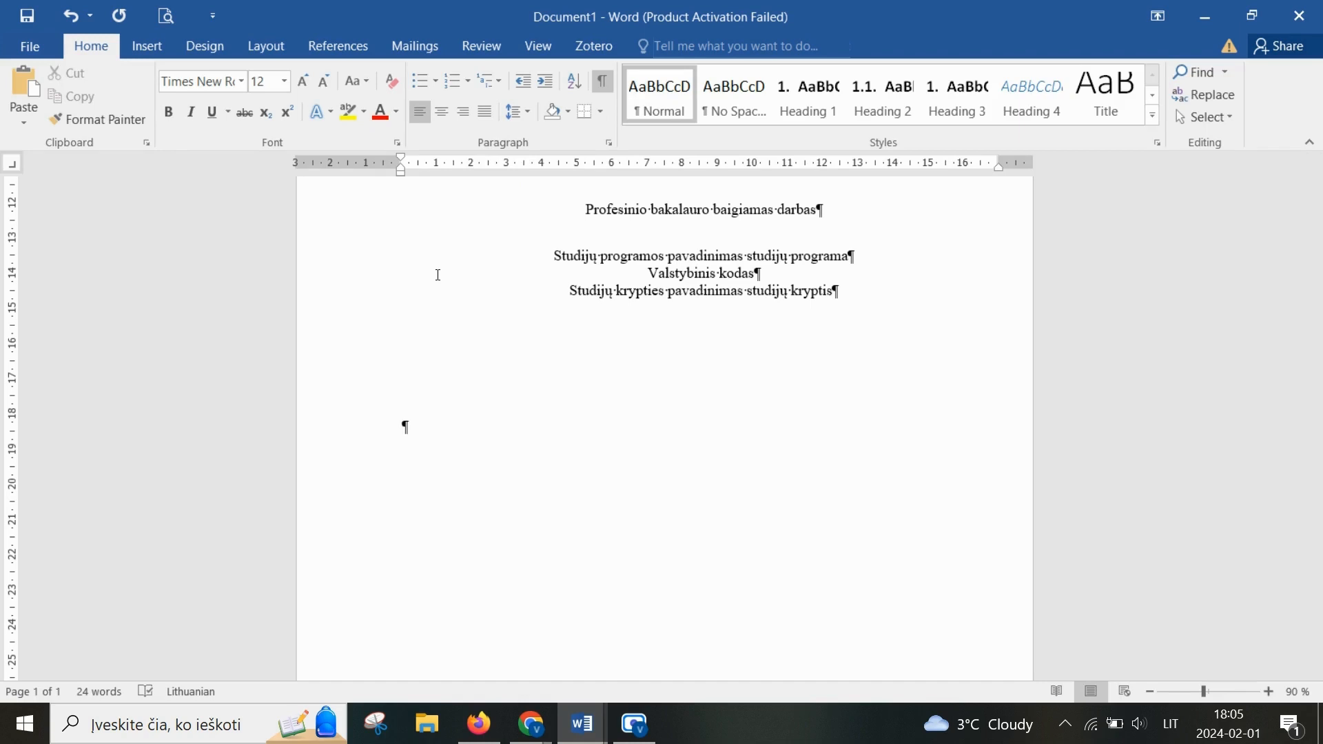
pyautogui.write('Vadovas mokslinis la')
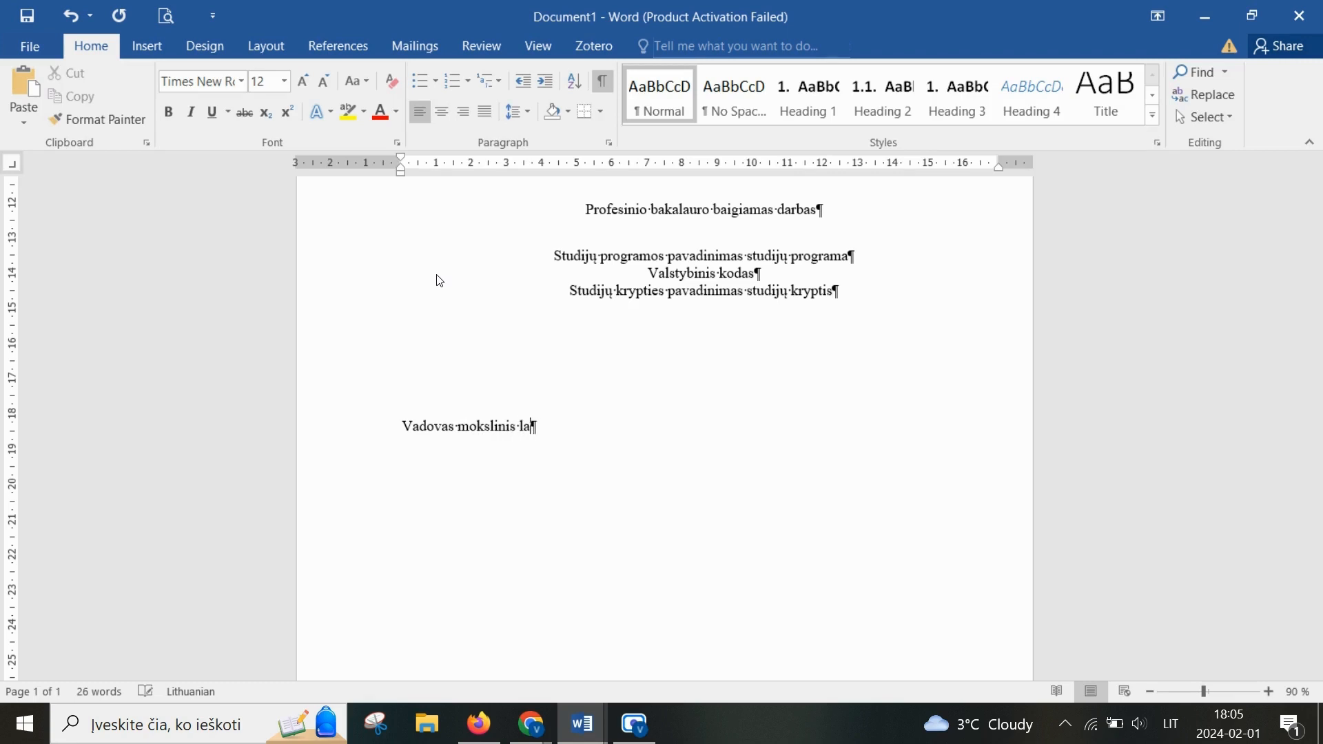
pyautogui.write('ipsnis Vardas Pavardė')
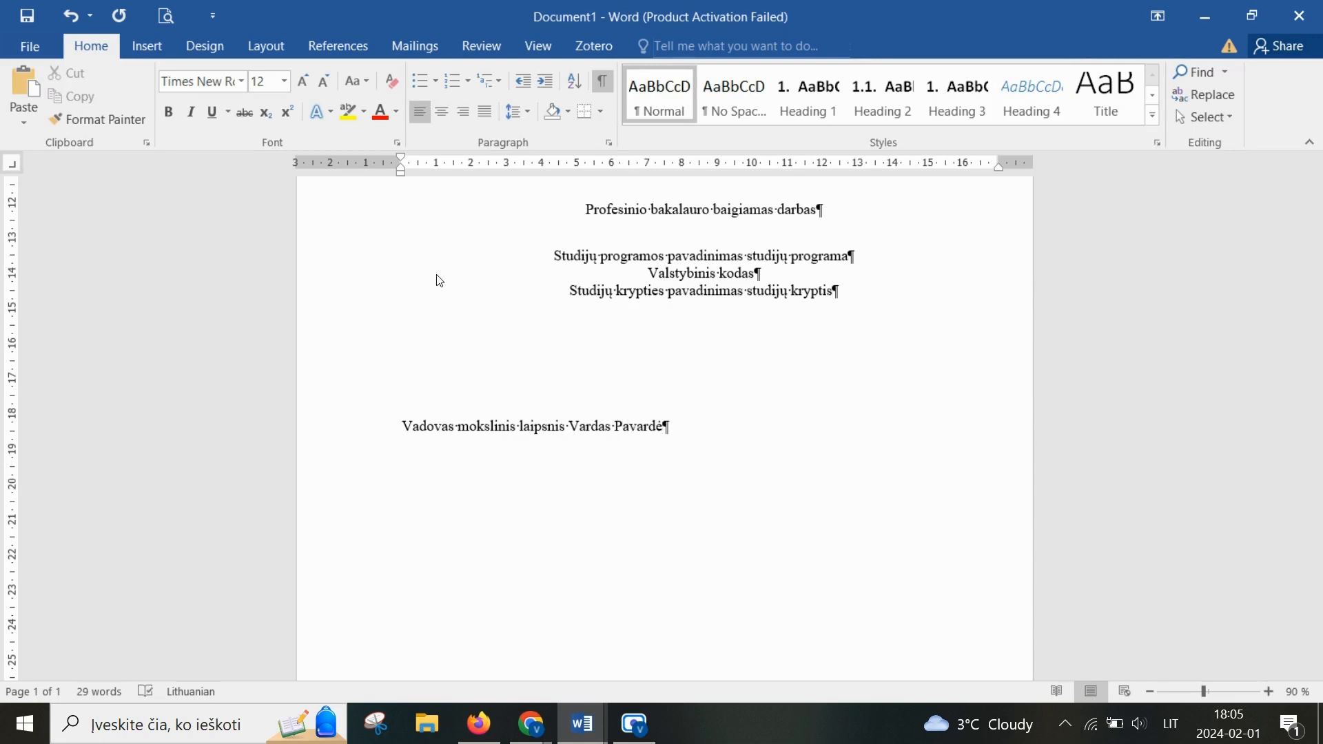
# Step: Justify the Vadovas mokslinis laipsnis Vardas Pavardė line and check its line spacing and spacing after
pyautogui.moveTo(709, 434); pyautogui.dragTo(403, 428)
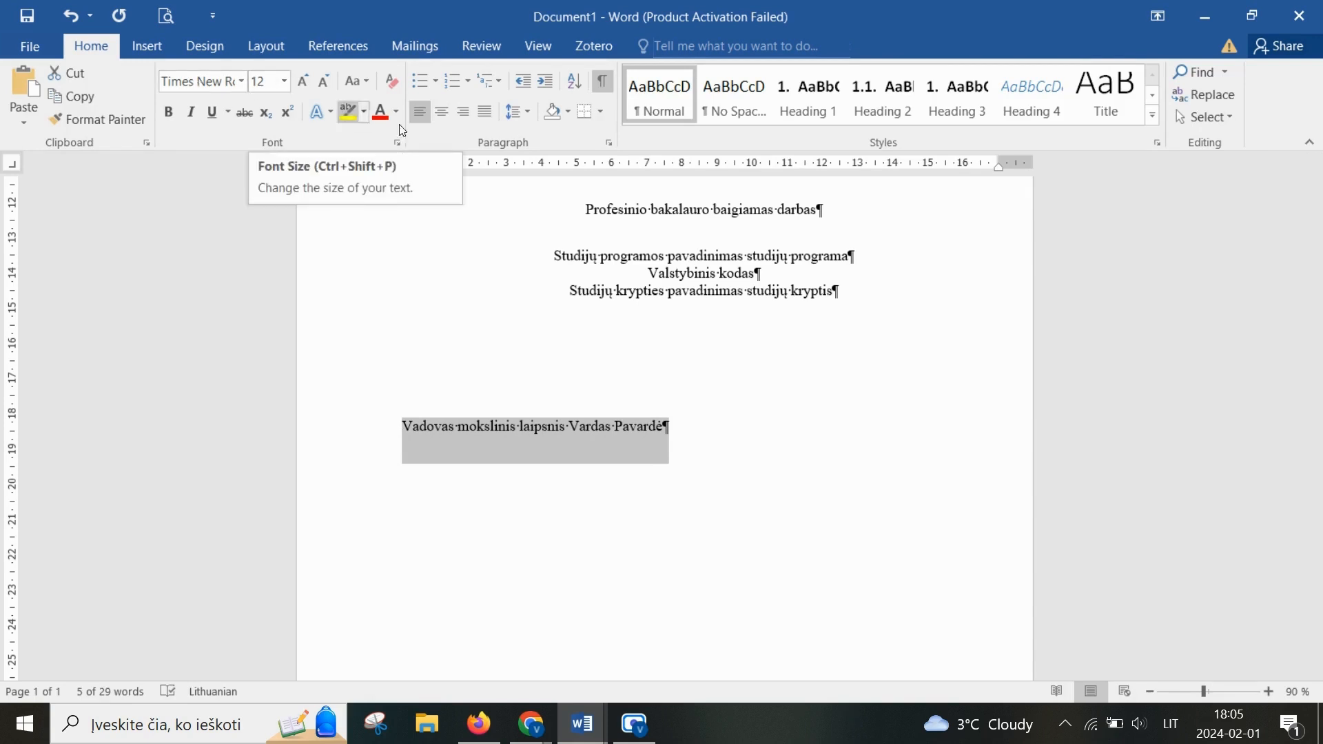
pyautogui.click(487, 113)
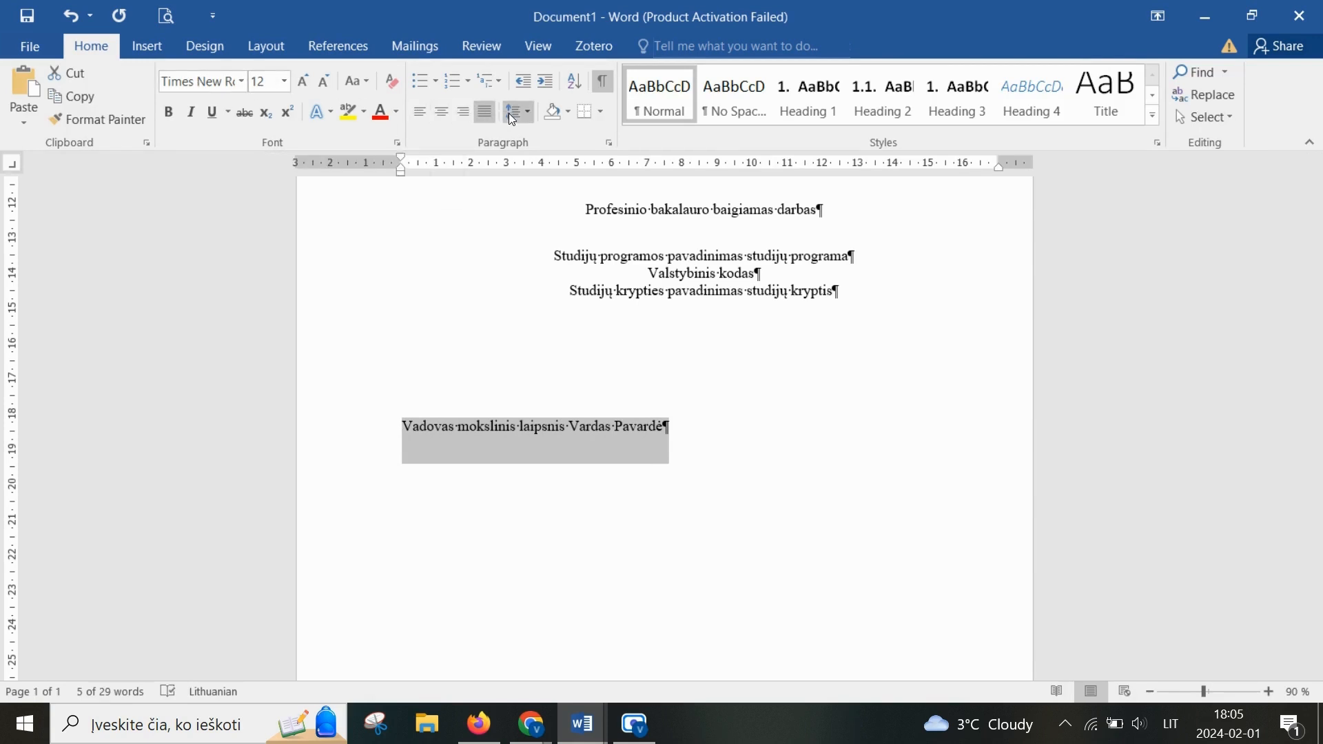
pyautogui.click(518, 111)
pyautogui.click(584, 151)
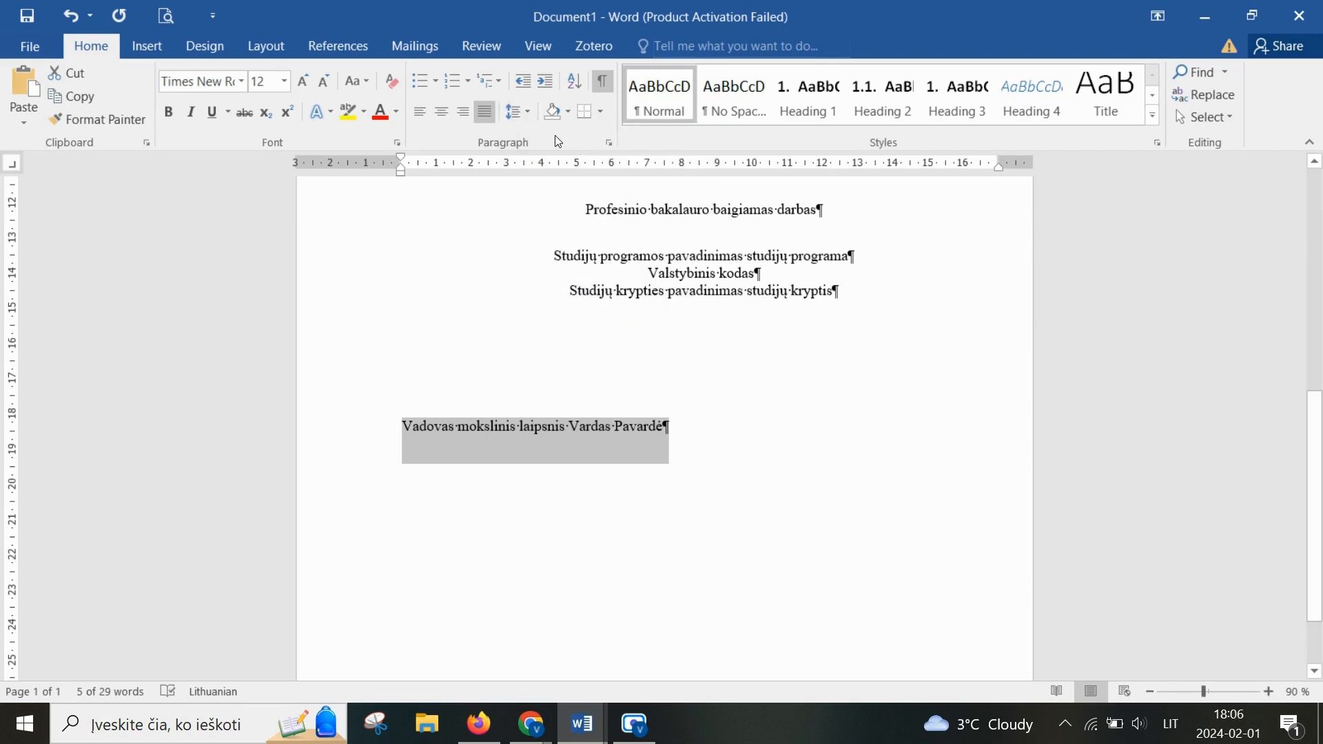
pyautogui.click(267, 45)
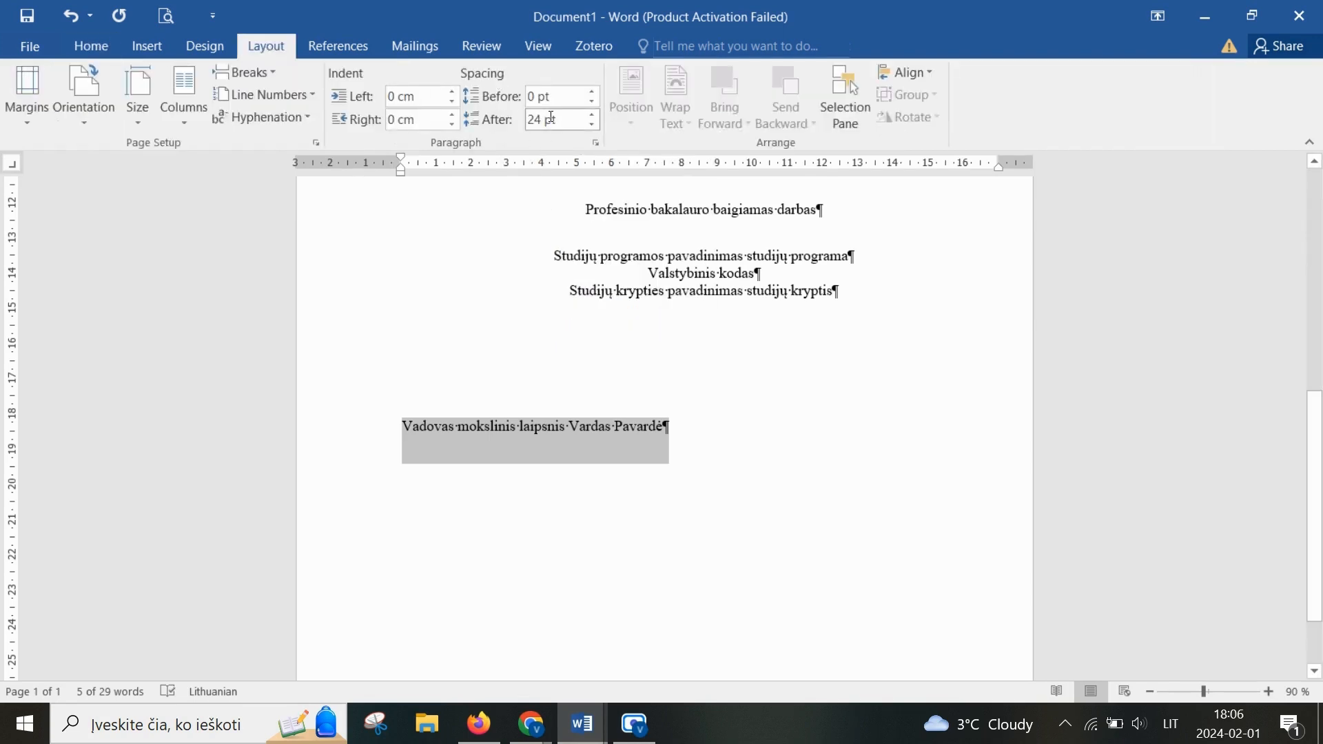
pyautogui.click(715, 448)
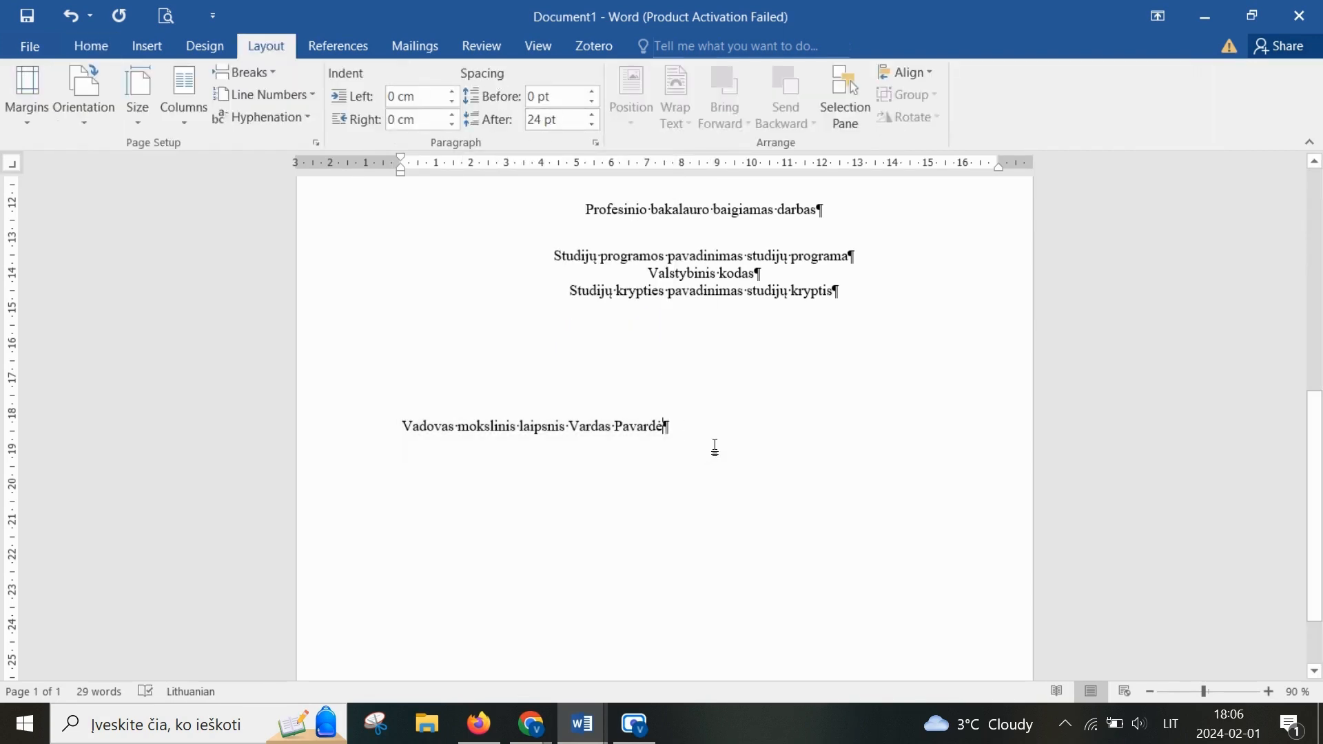
# Step: Add the line Konsultantas mokslinis laipsnis Vardas Pavardė in a new paragraph below the Vadovas line
pyautogui.press('Return')
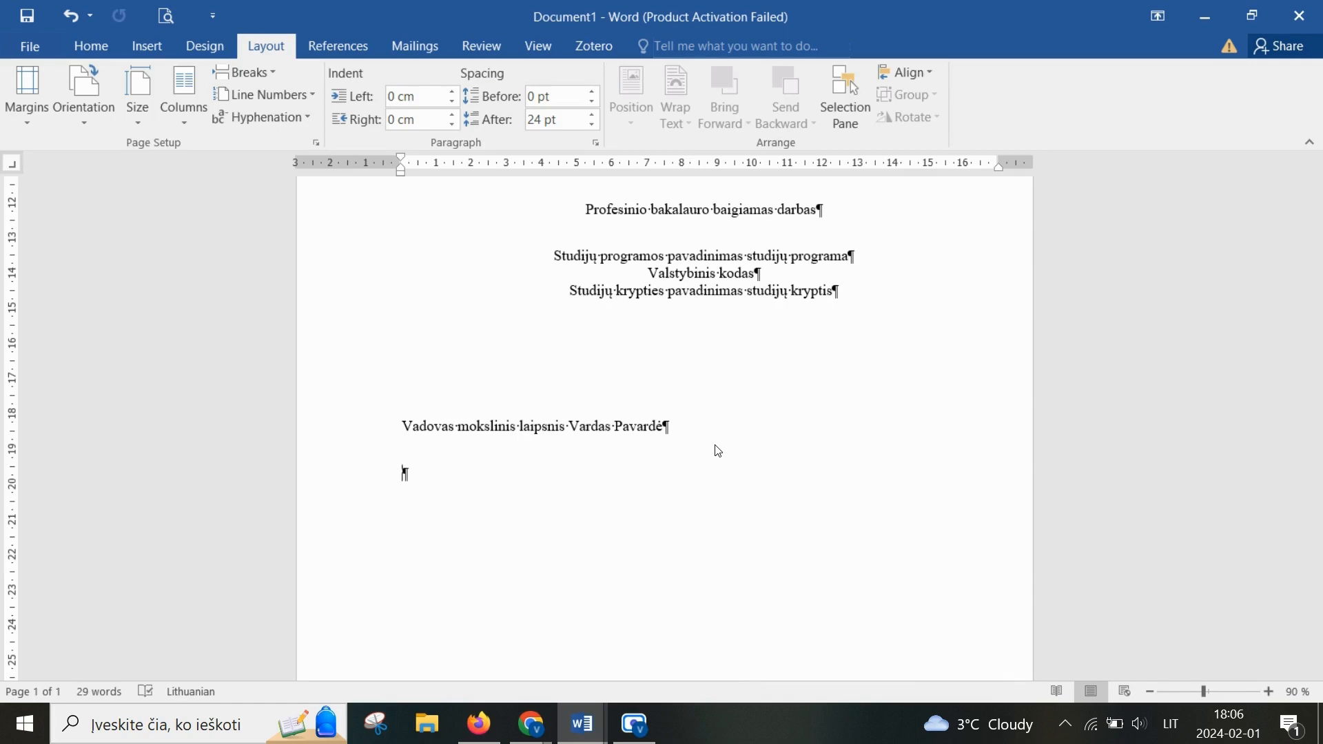
pyautogui.write('Ki')
pyautogui.press('BackSpace')
pyautogui.write('onsultantas ')
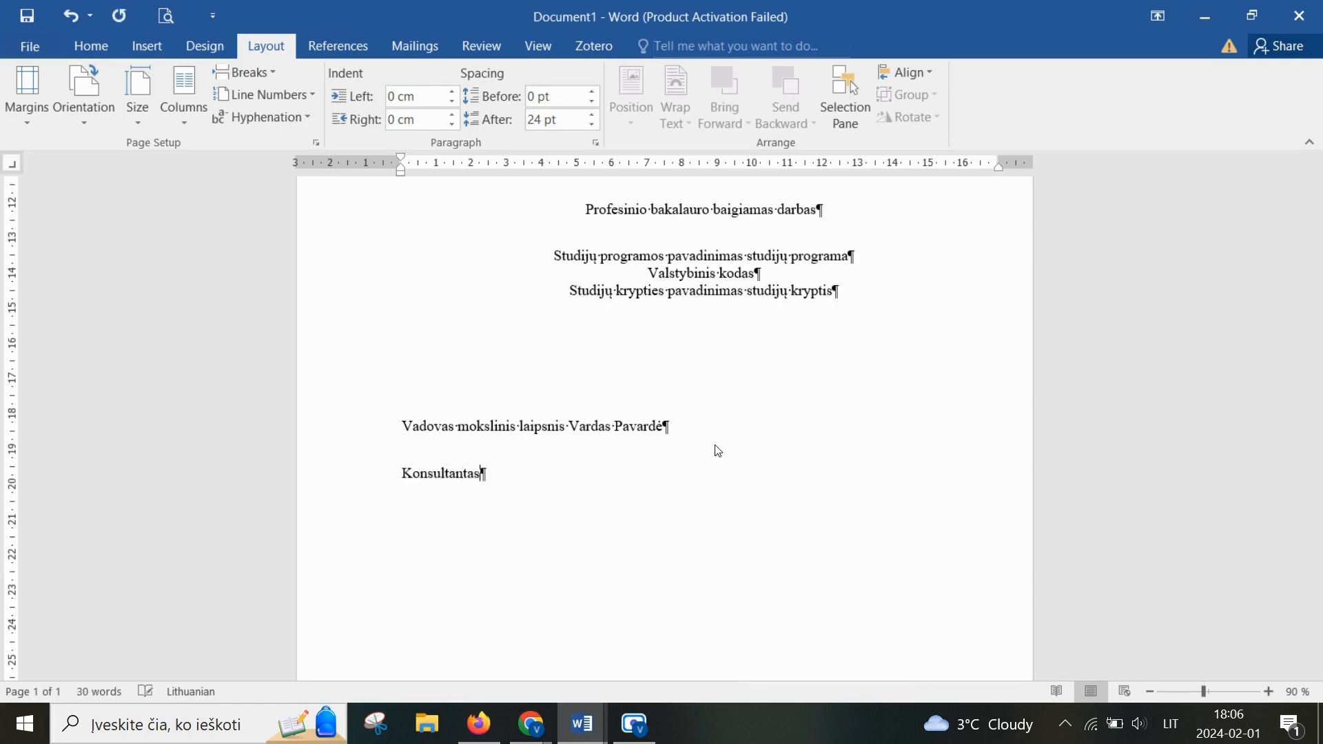
pyautogui.write('mokslinis laipsnis Va')
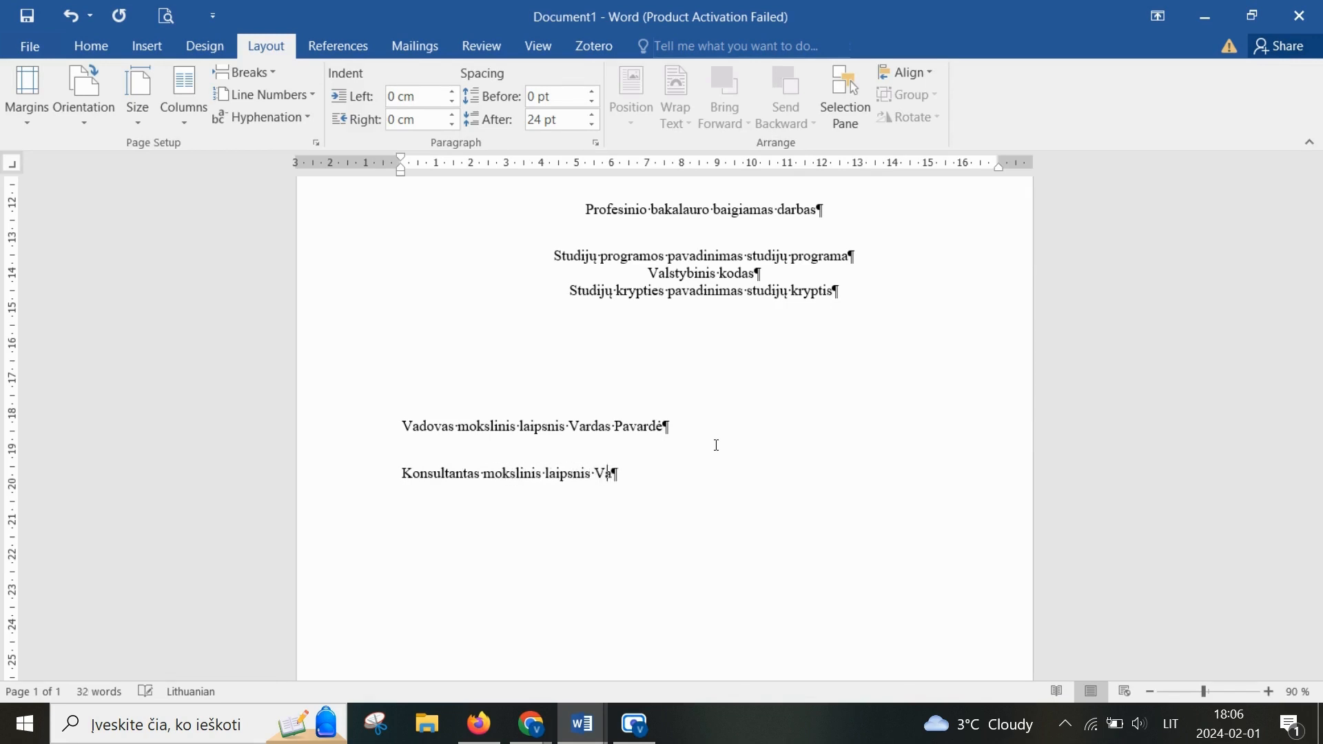
pyautogui.write('rdas pavardė')
pyautogui.press('BackSpace')
pyautogui.press('BackSpace')
pyautogui.press('BackSpace')
pyautogui.press('BackSpace')
pyautogui.press('BackSpace')
pyautogui.press('BackSpace')
pyautogui.press('BackSpace')
pyautogui.write('Pavardė')
# Step: Check the line spacing of the Konsultantas mokslinis laipsnis Vardas Pavardė line and set its spacing after to 132 pt
pyautogui.click(316, 494)
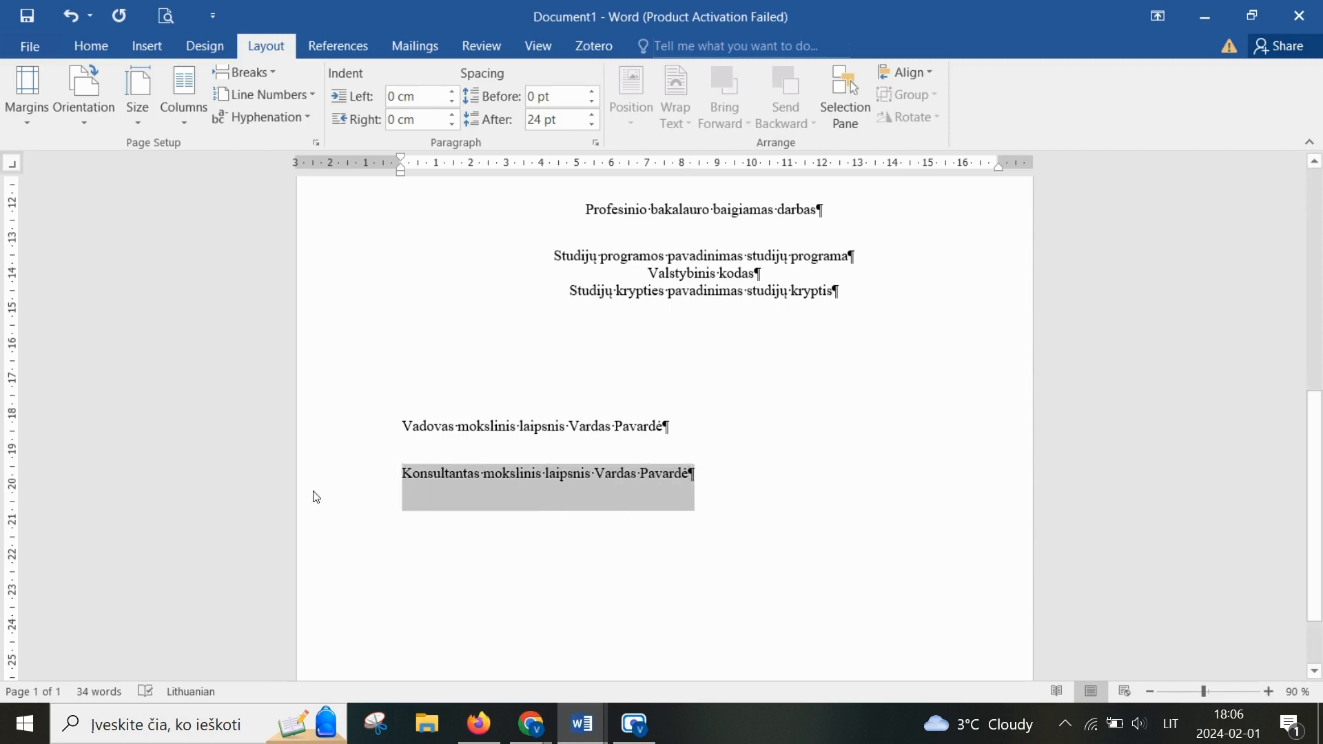
pyautogui.click(90, 46)
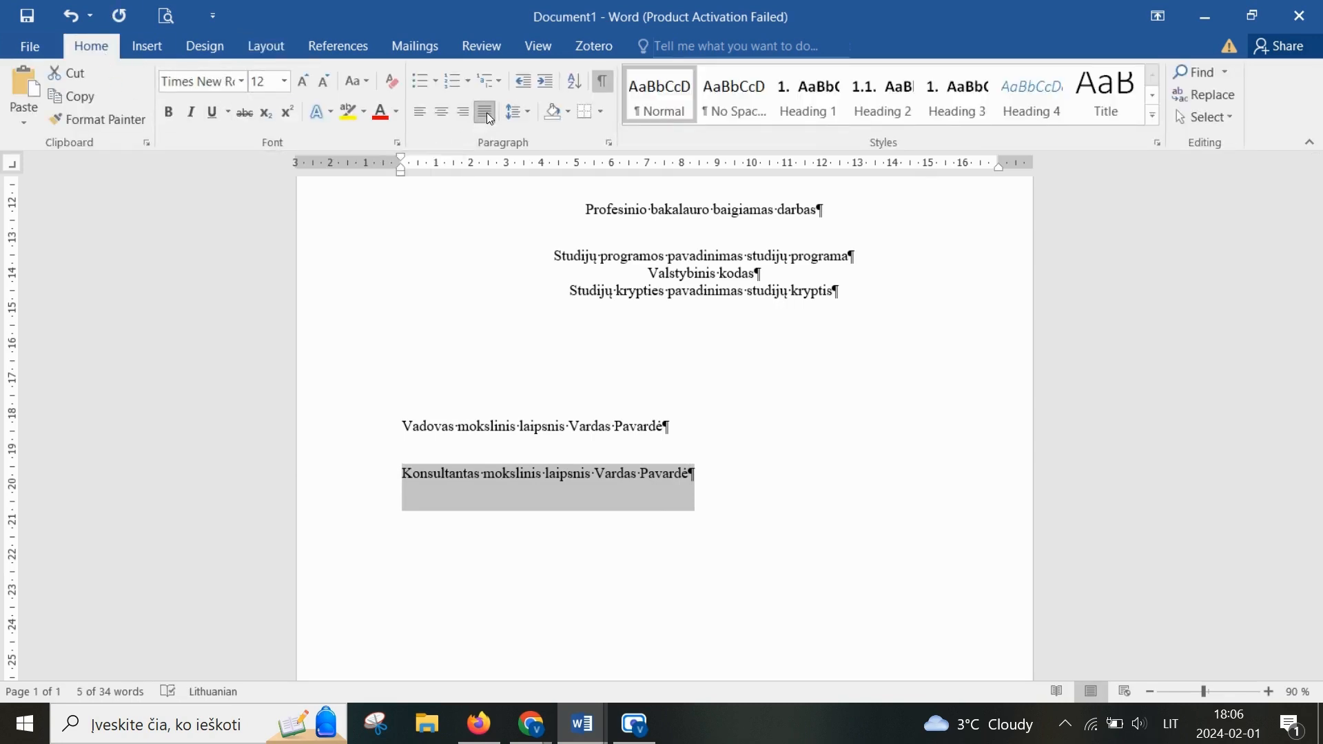
pyautogui.click(519, 114)
pyautogui.click(568, 140)
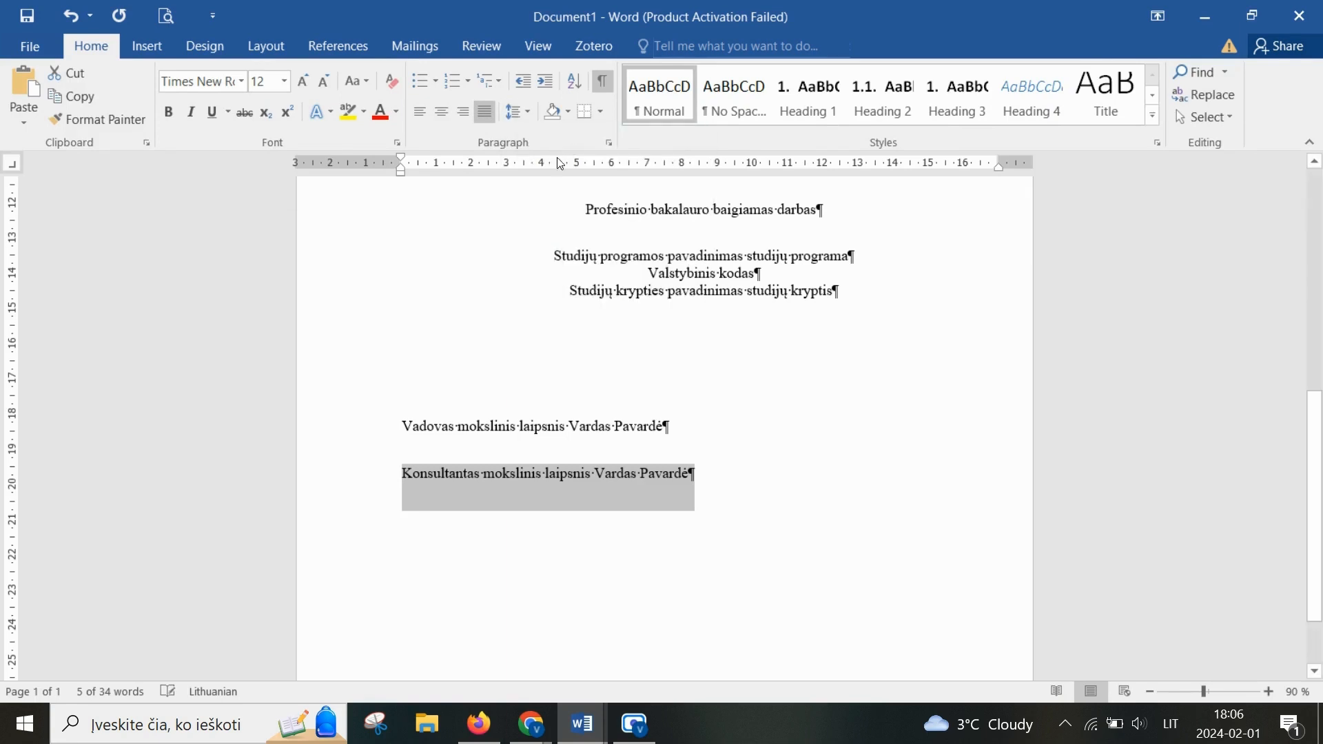
pyautogui.scroll(-2, 514, 319)
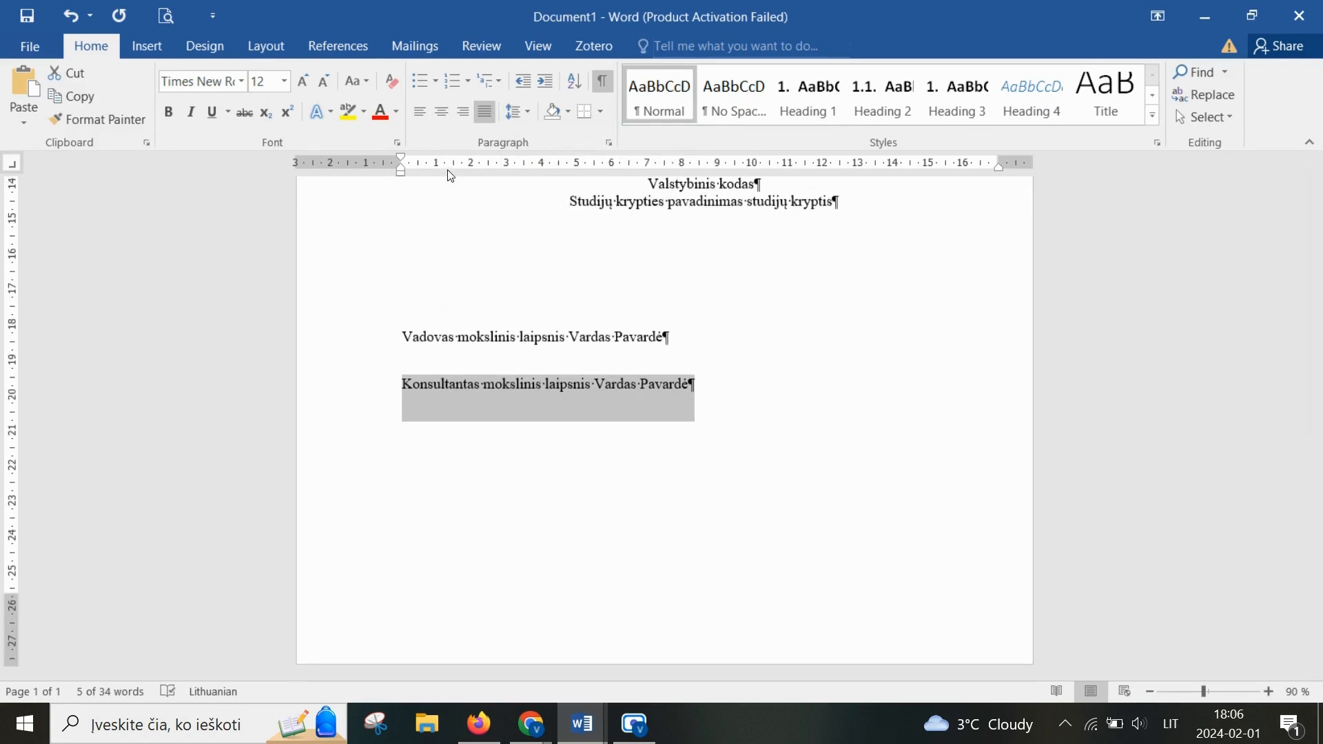
pyautogui.click(275, 45)
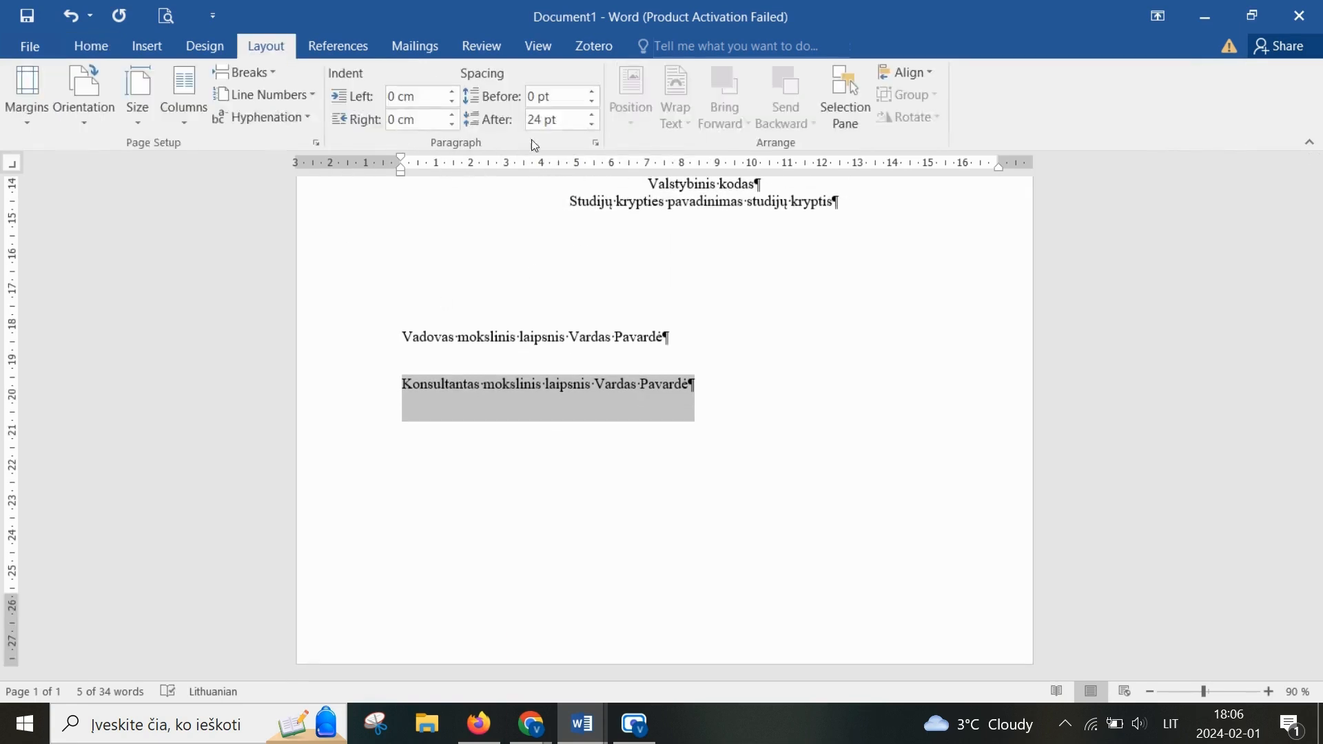
pyautogui.click(592, 115)
pyautogui.click(592, 115)
pyautogui.click(593, 115)
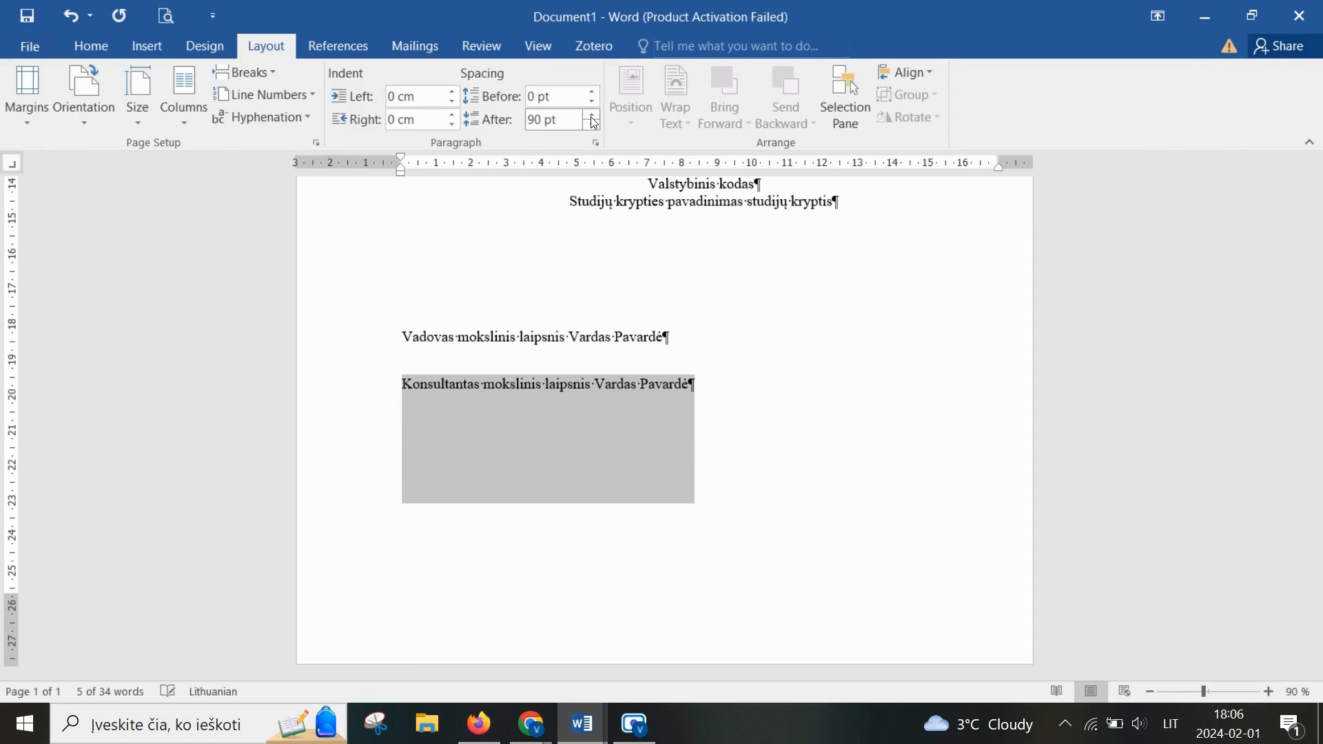
pyautogui.click(592, 115)
pyautogui.click(593, 116)
pyautogui.click(592, 116)
pyautogui.click(592, 116)
pyautogui.click(592, 116)
pyautogui.click(593, 116)
pyautogui.click(593, 116)
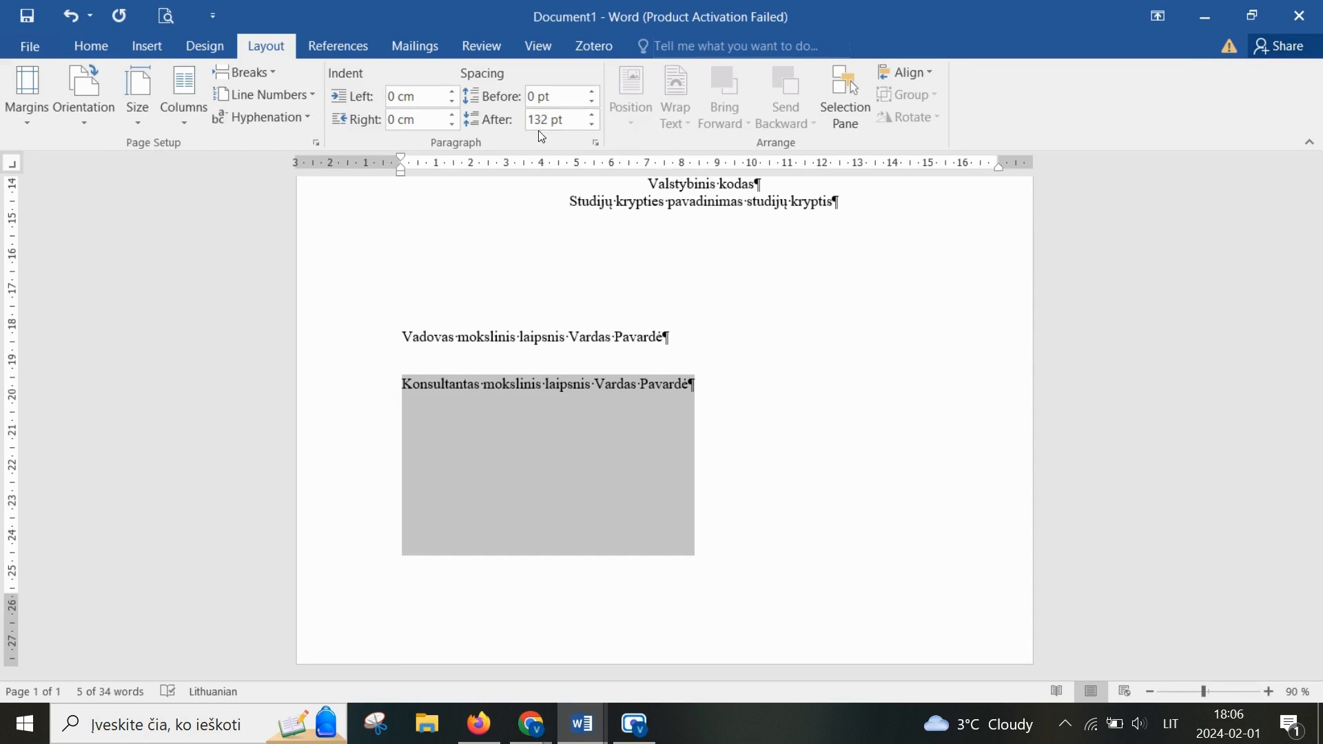
# Step: Add the line Miestas, metai in a new paragraph below the Konsultantas line
pyautogui.click(708, 569)
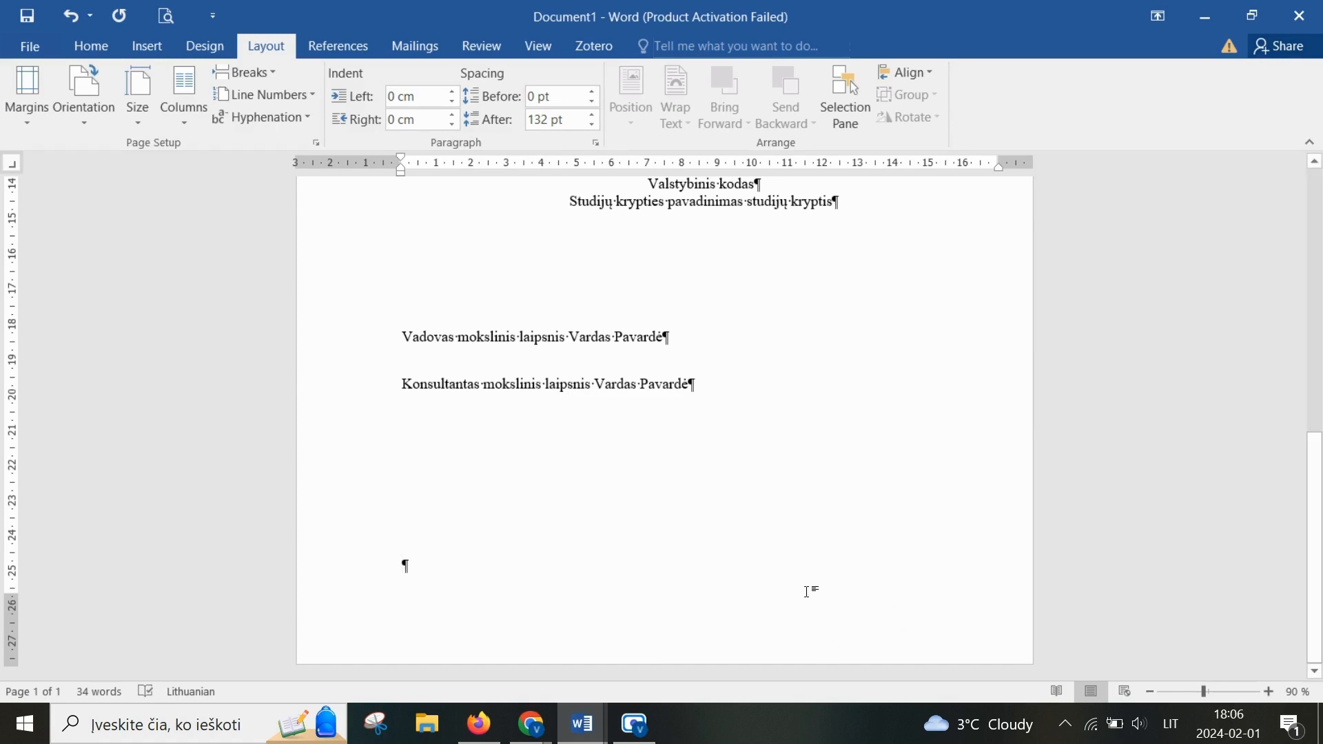
pyautogui.write('Miesk')
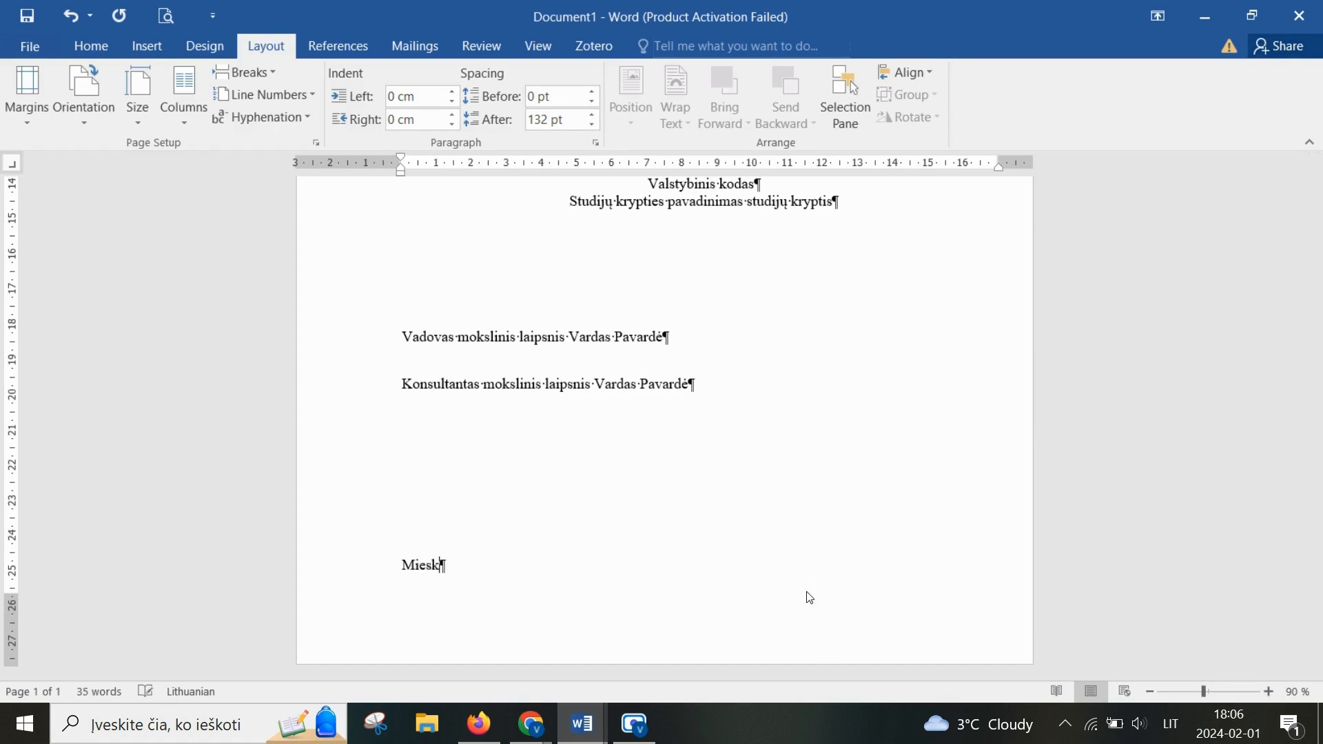
pyautogui.press('BackSpace')
pyautogui.write('tas, metai')
# Step: Centre the Miestas, metai line and check its line spacing
pyautogui.click(348, 582)
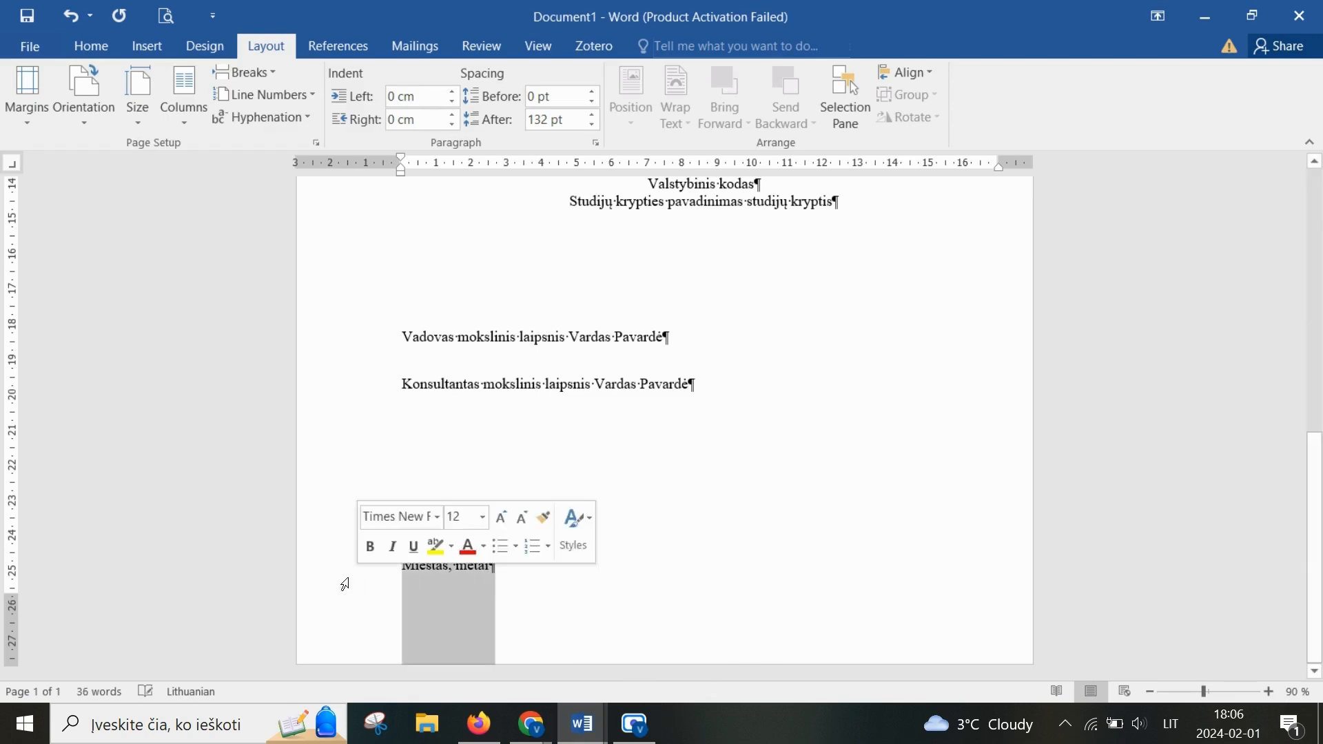
pyautogui.click(103, 49)
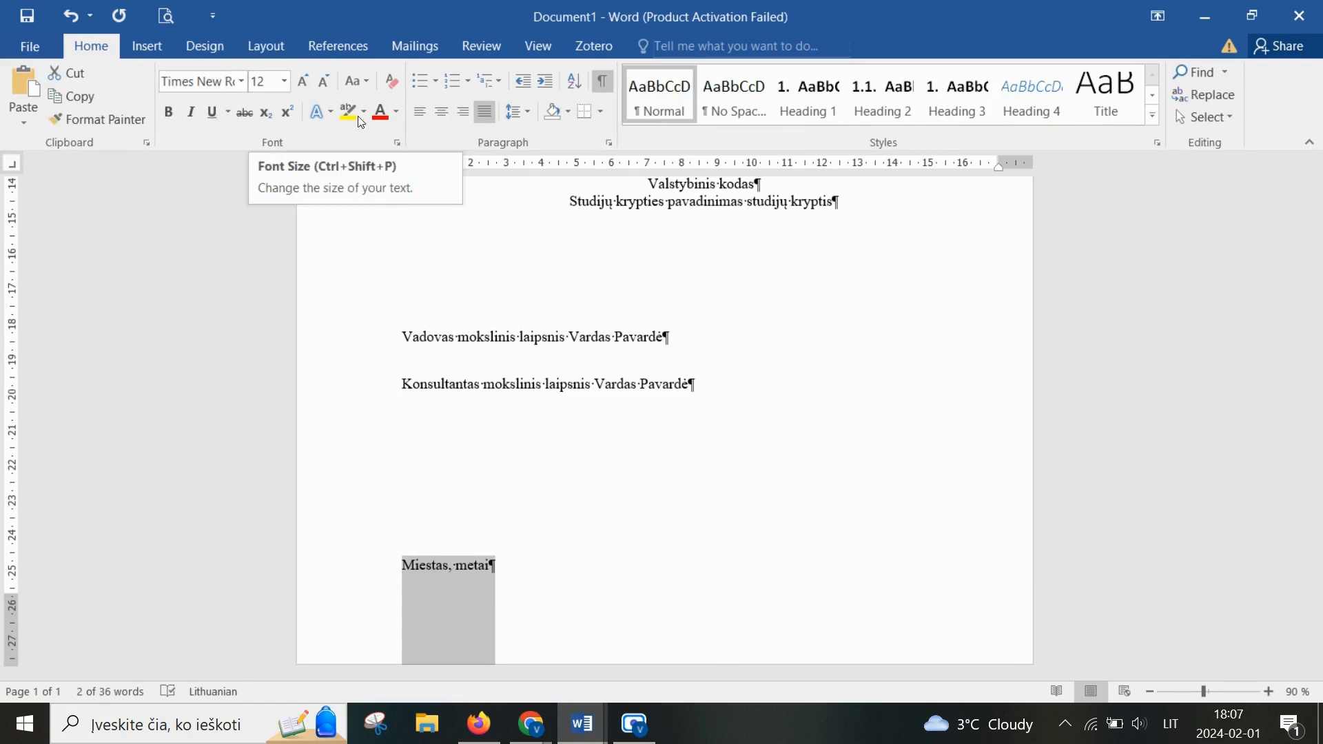
pyautogui.click(440, 116)
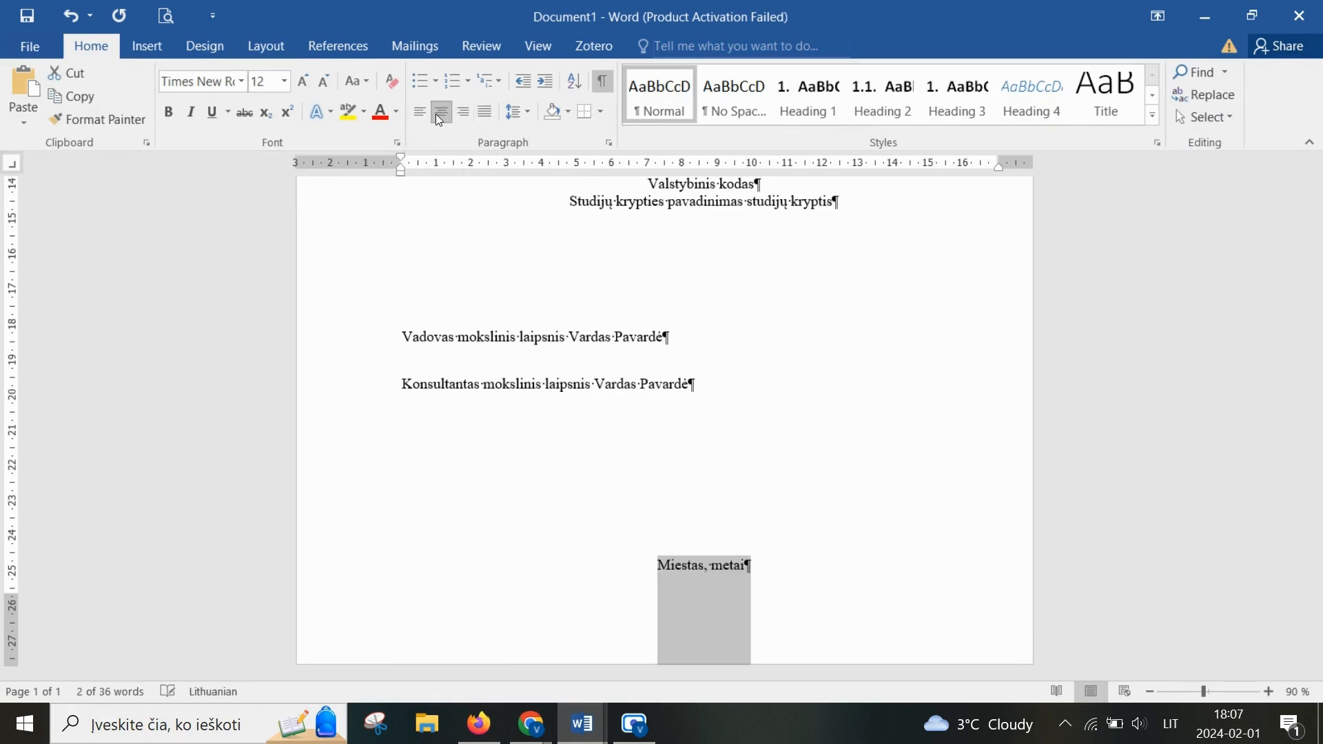
pyautogui.click(523, 114)
pyautogui.click(556, 142)
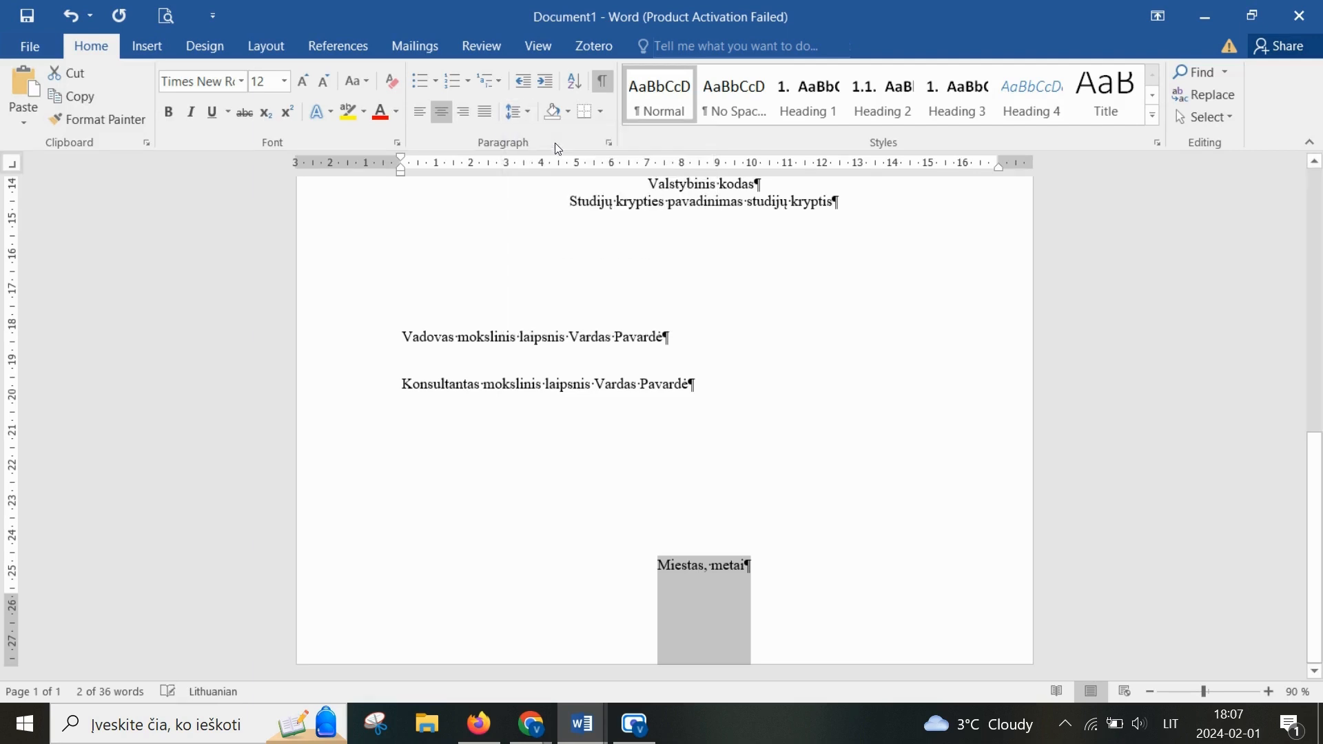
pyautogui.click(755, 559)
# Step: Review the layout of the whole title page, from the Kauno kolegija logo down to the Miestas, metai line
pyautogui.scroll(-4, 826, 366)
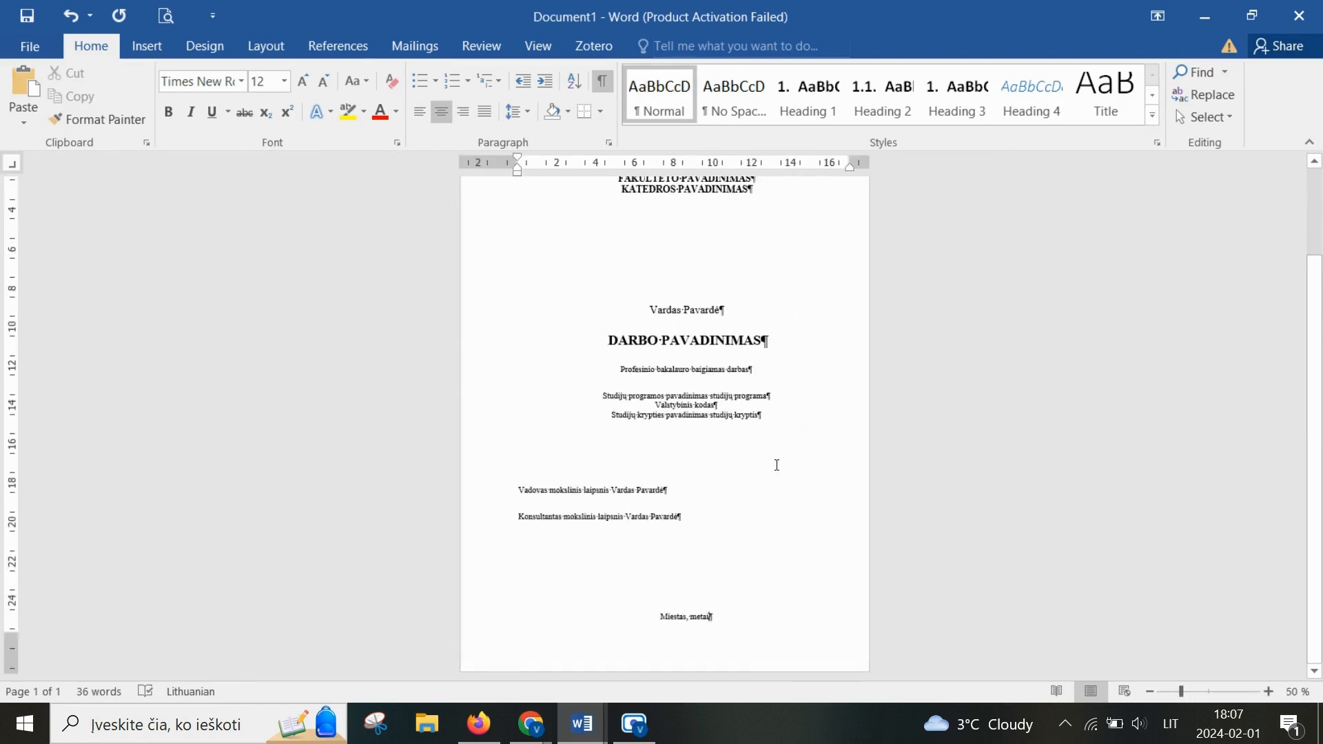
pyautogui.scroll(2, 778, 465)
pyautogui.scroll(2, 764, 442)
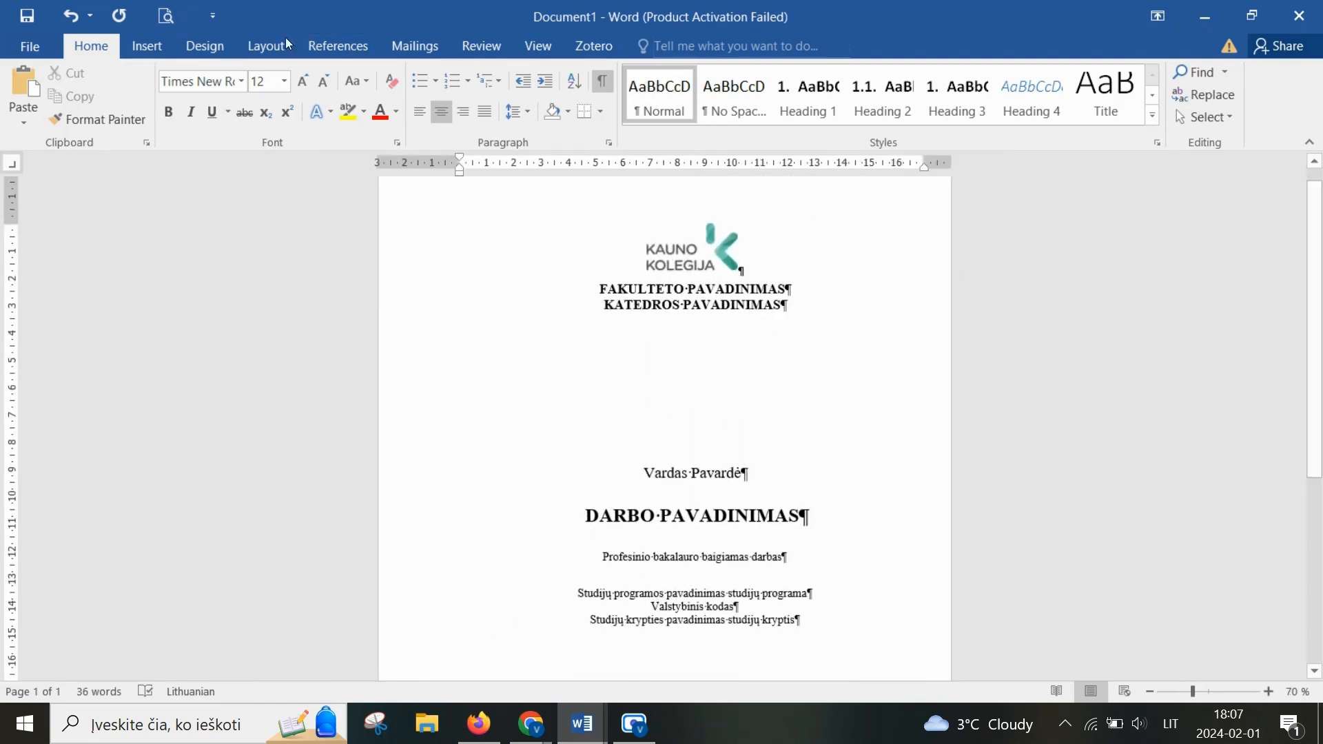
pyautogui.scroll(-2, 709, 390)
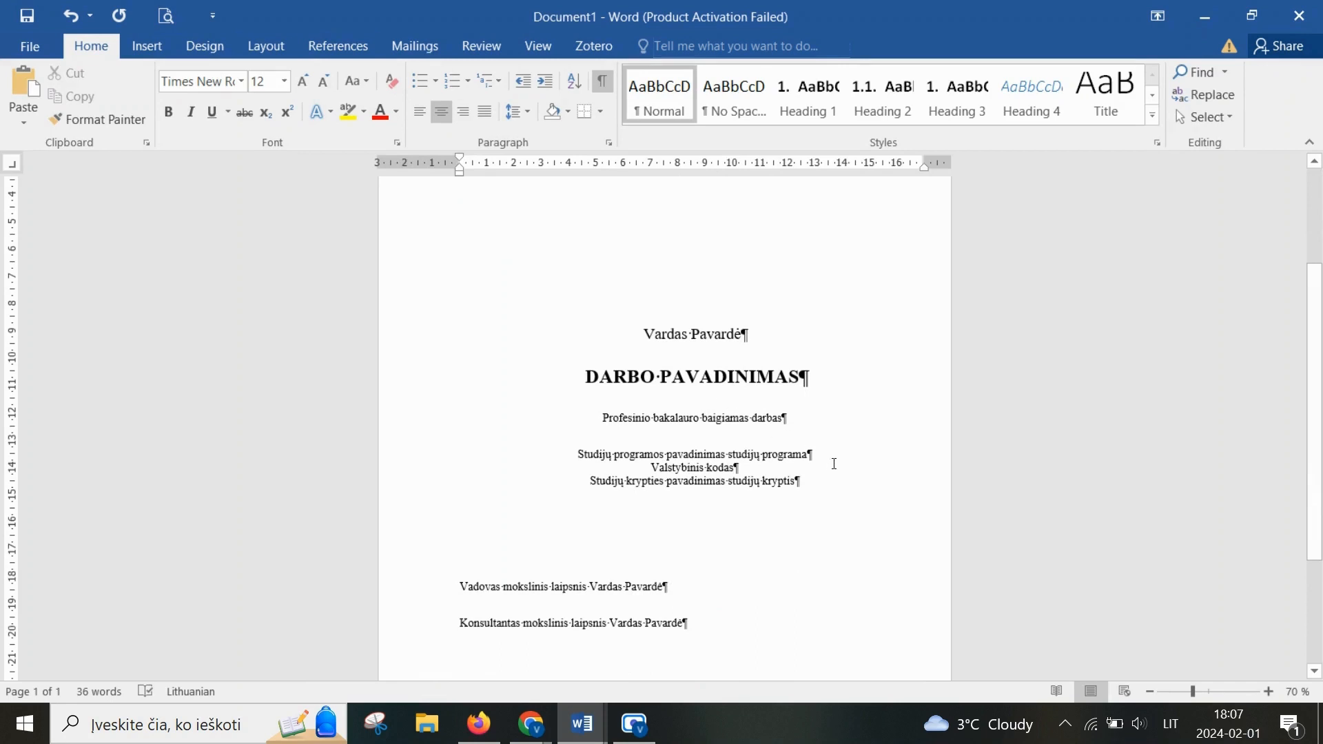
pyautogui.scroll(-3, 857, 494)
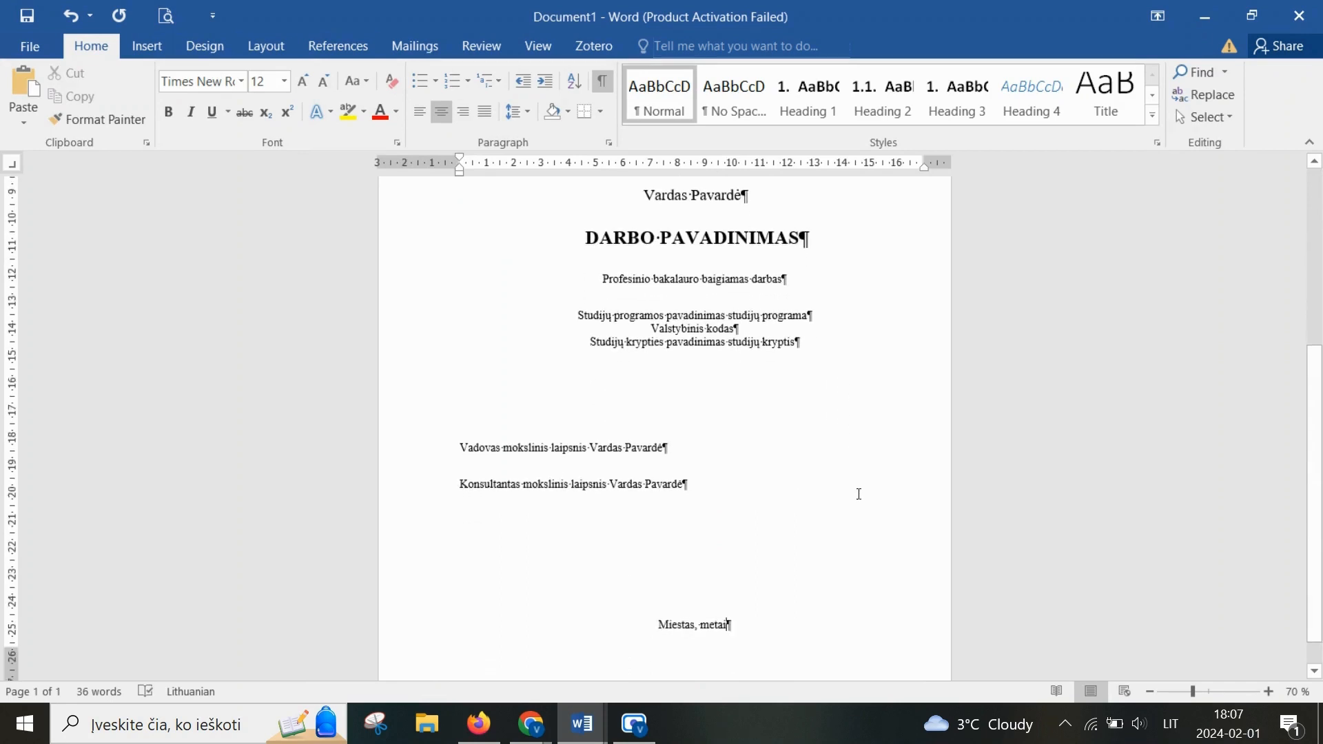
pyautogui.scroll(3, 859, 494)
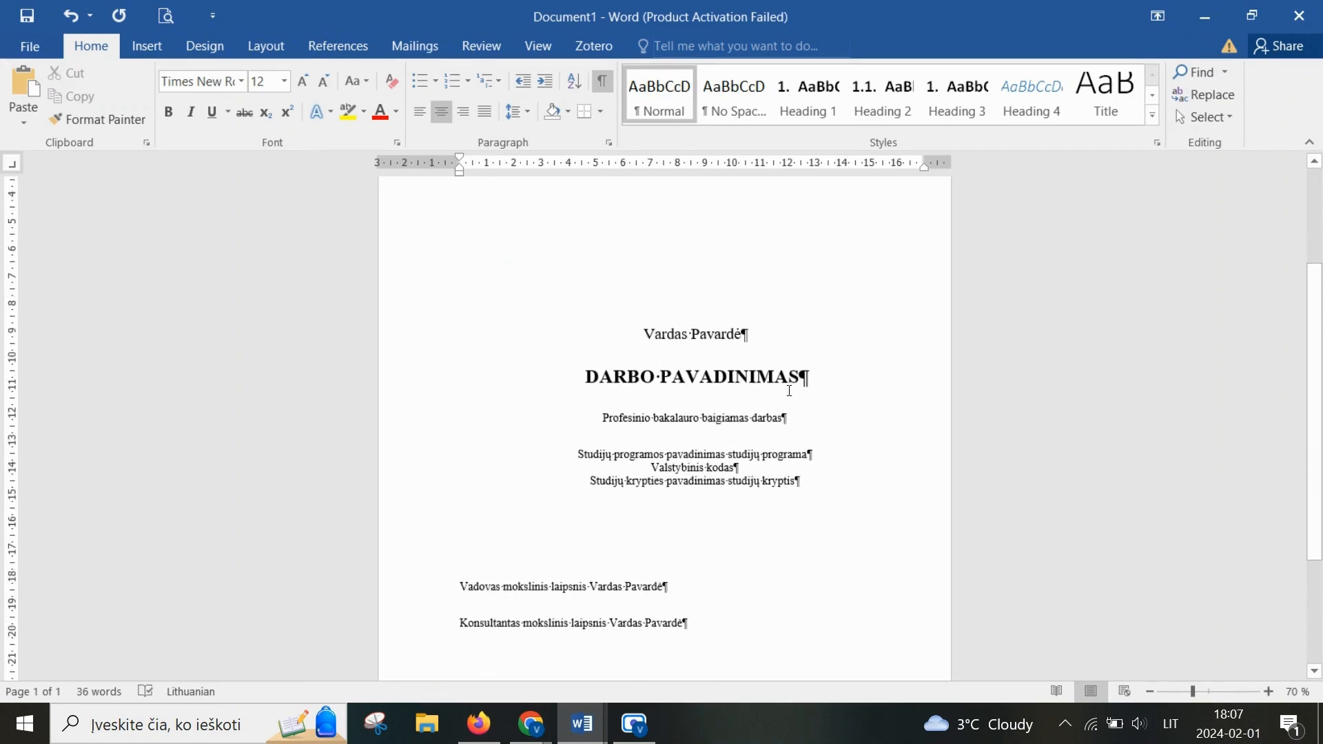
pyautogui.scroll(2, 786, 389)
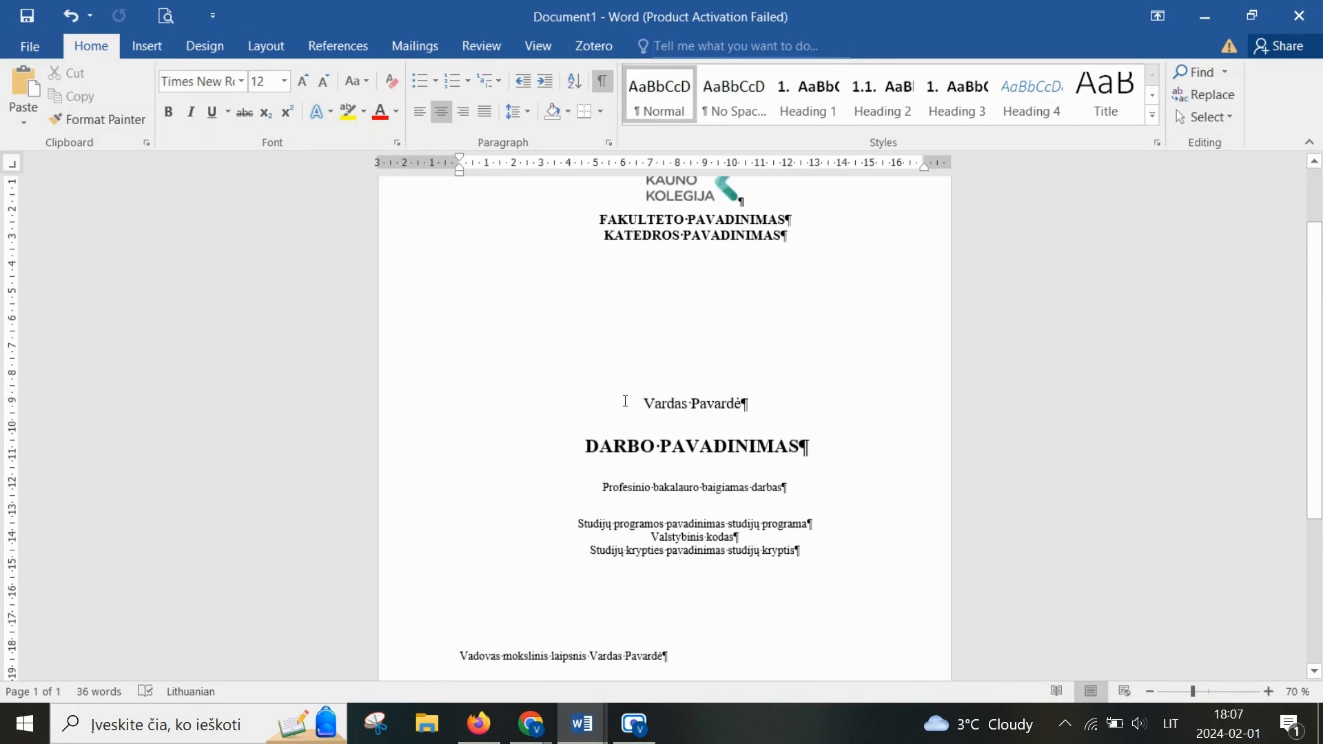
pyautogui.moveTo(617, 399); pyautogui.dragTo(772, 404)
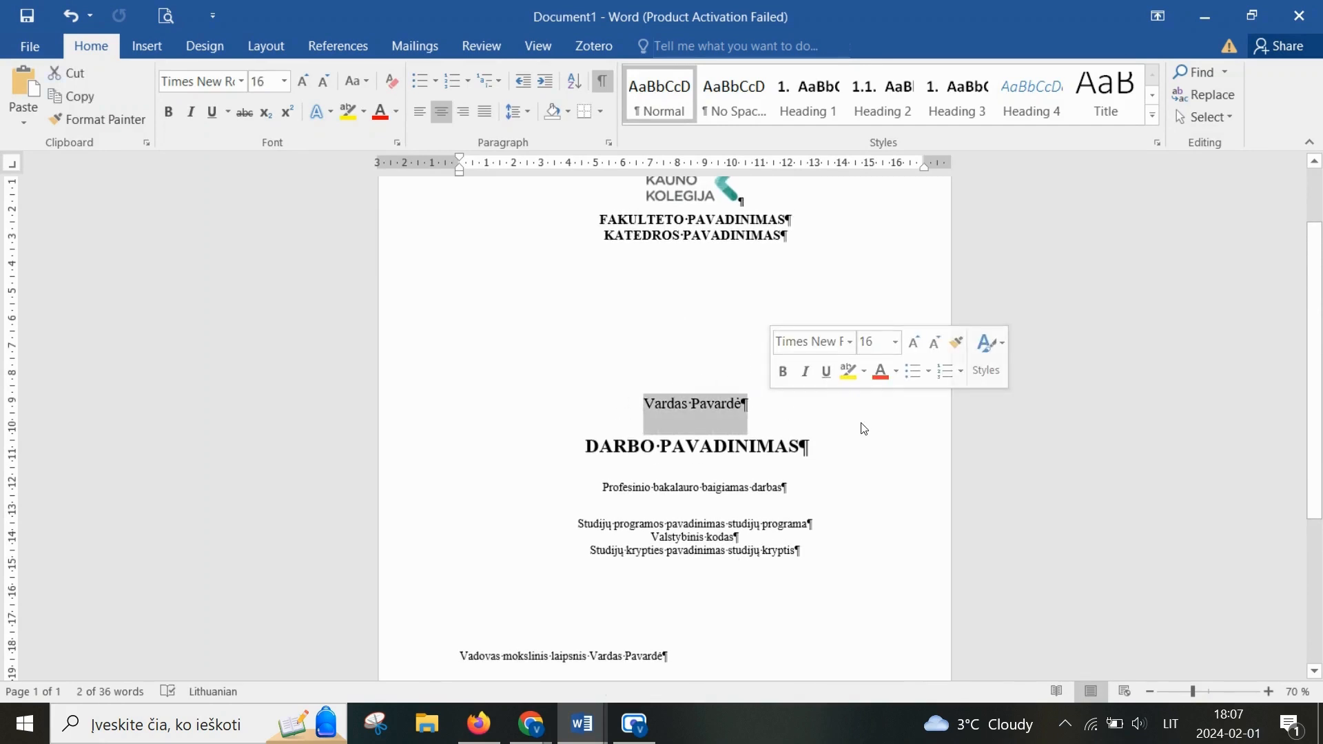
pyautogui.scroll(-5, 861, 425)
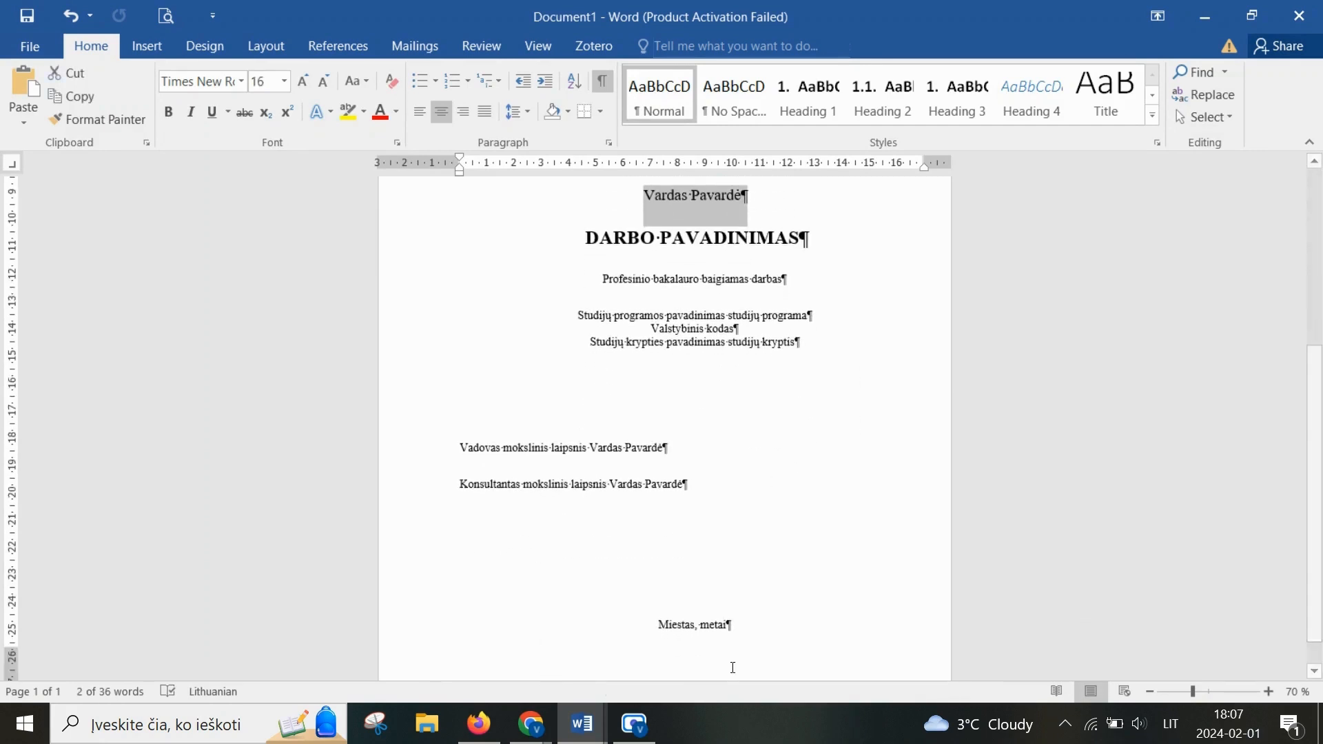
pyautogui.click(729, 518)
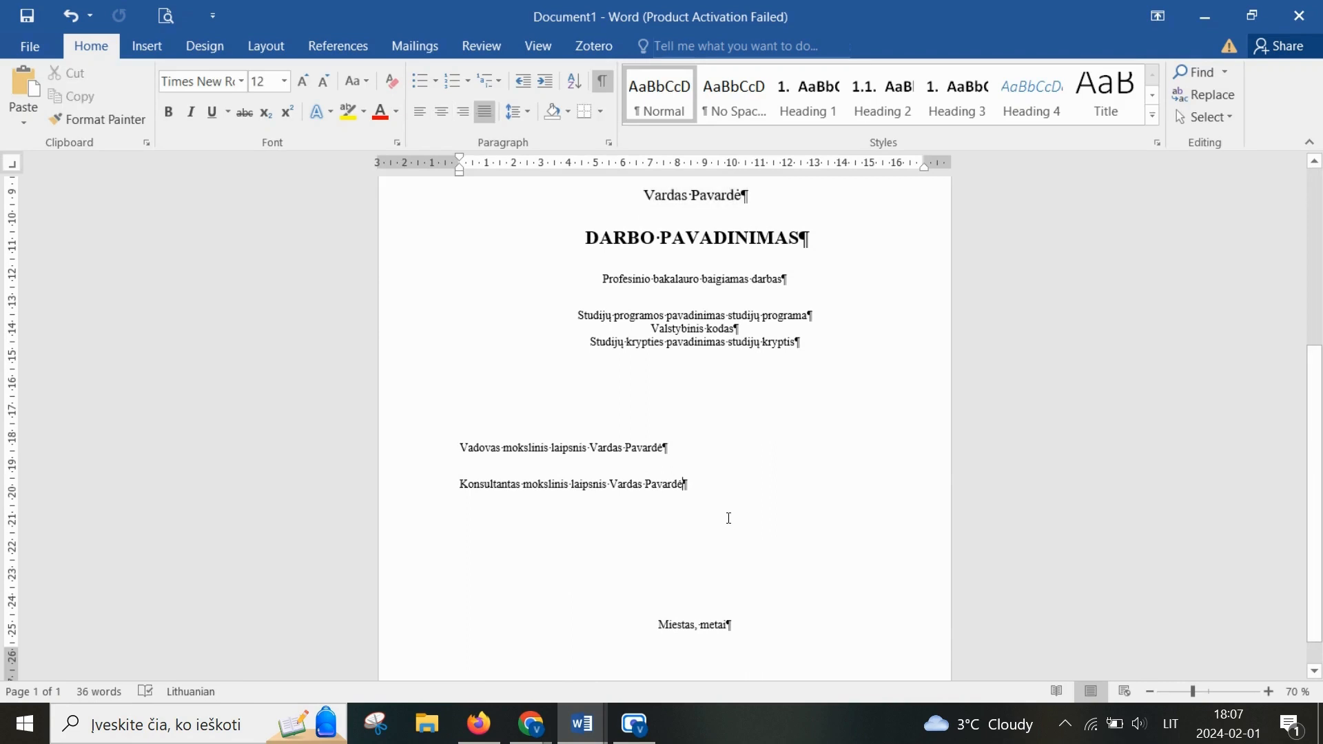
pyautogui.scroll(-1, 729, 518)
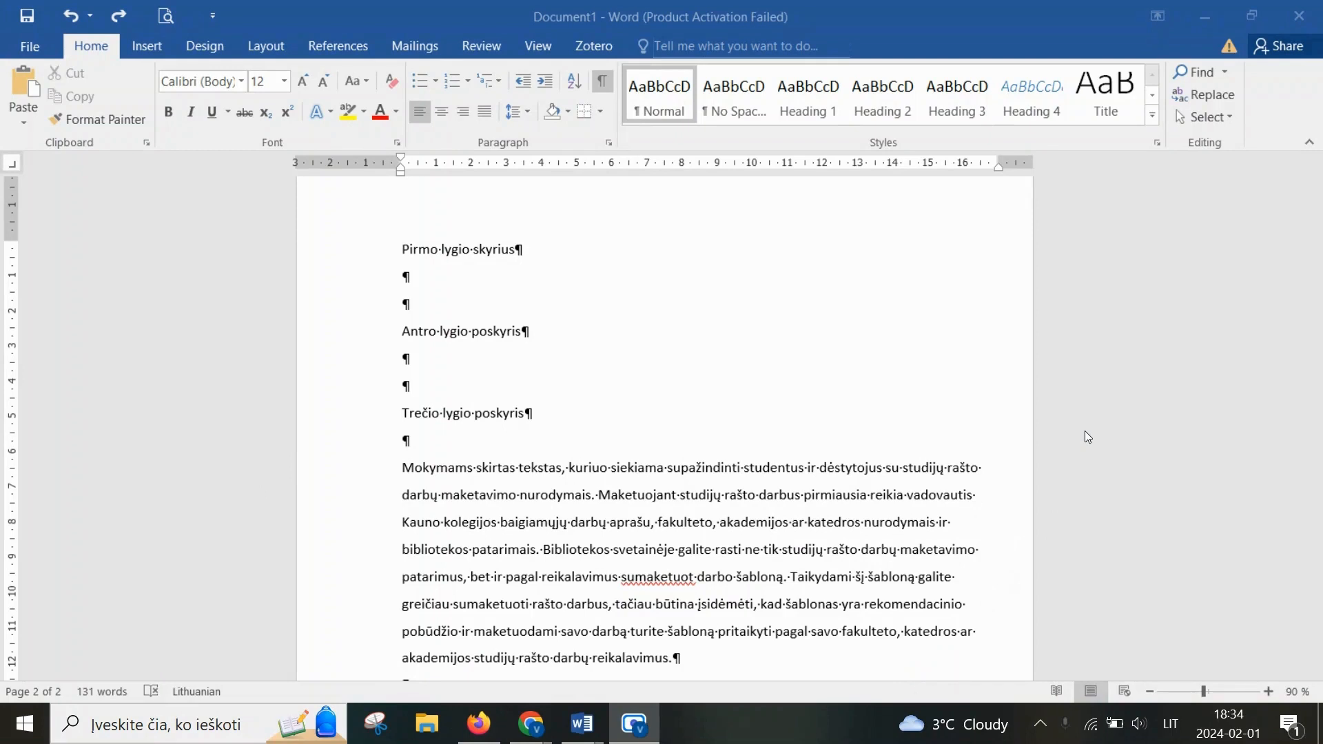
# Step: Apply the Heading 1 style to the Pirmo lygio skyrius line and number it with the 1, 1.1, 1.1.1 heading-linked multilevel list
pyautogui.click(547, 256)
pyautogui.moveTo(593, 256); pyautogui.dragTo(403, 251)
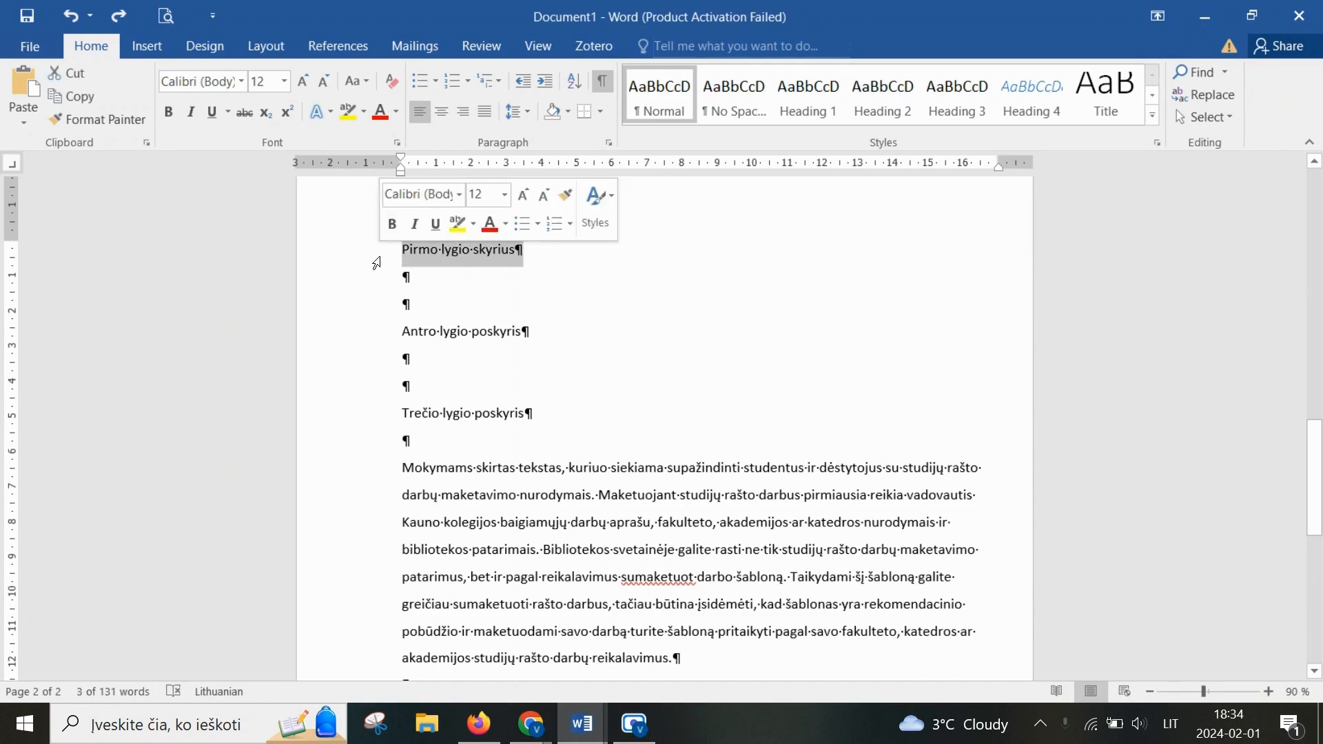
pyautogui.click(801, 108)
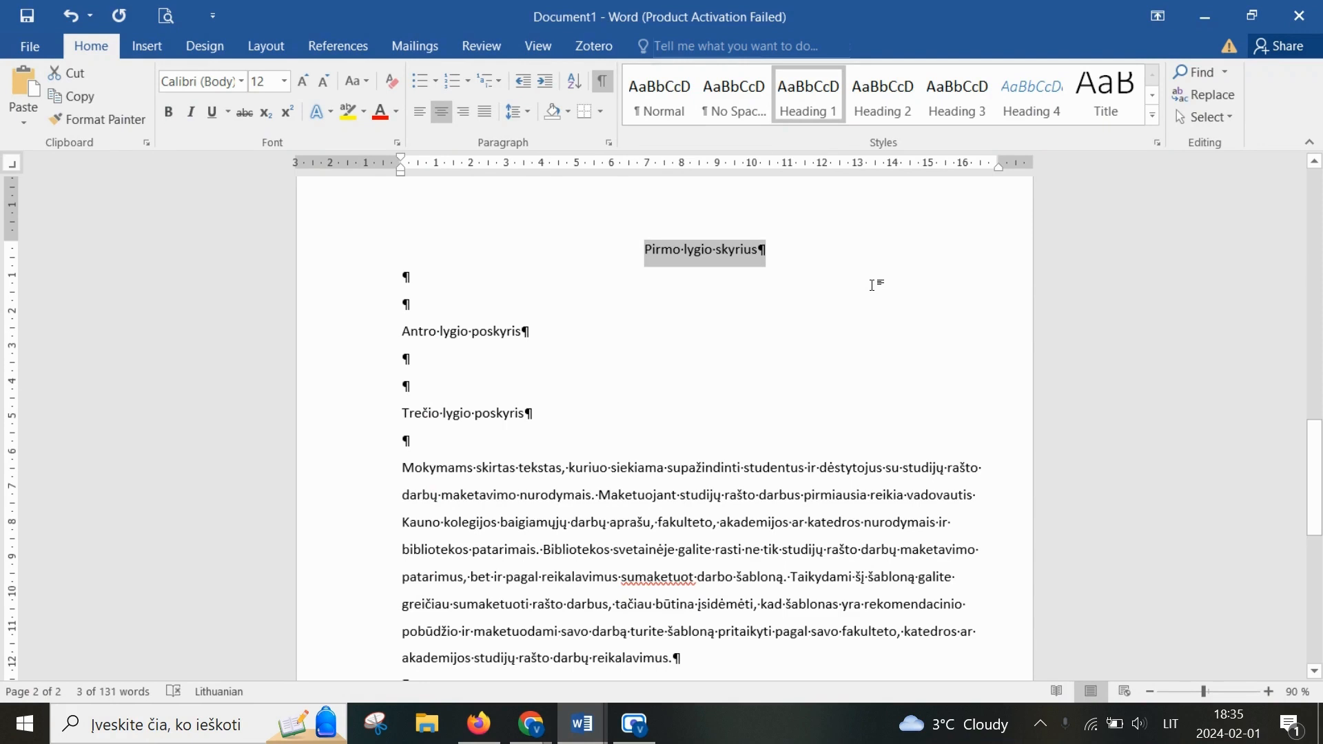
pyautogui.click(500, 83)
pyautogui.moveTo(725, 372)
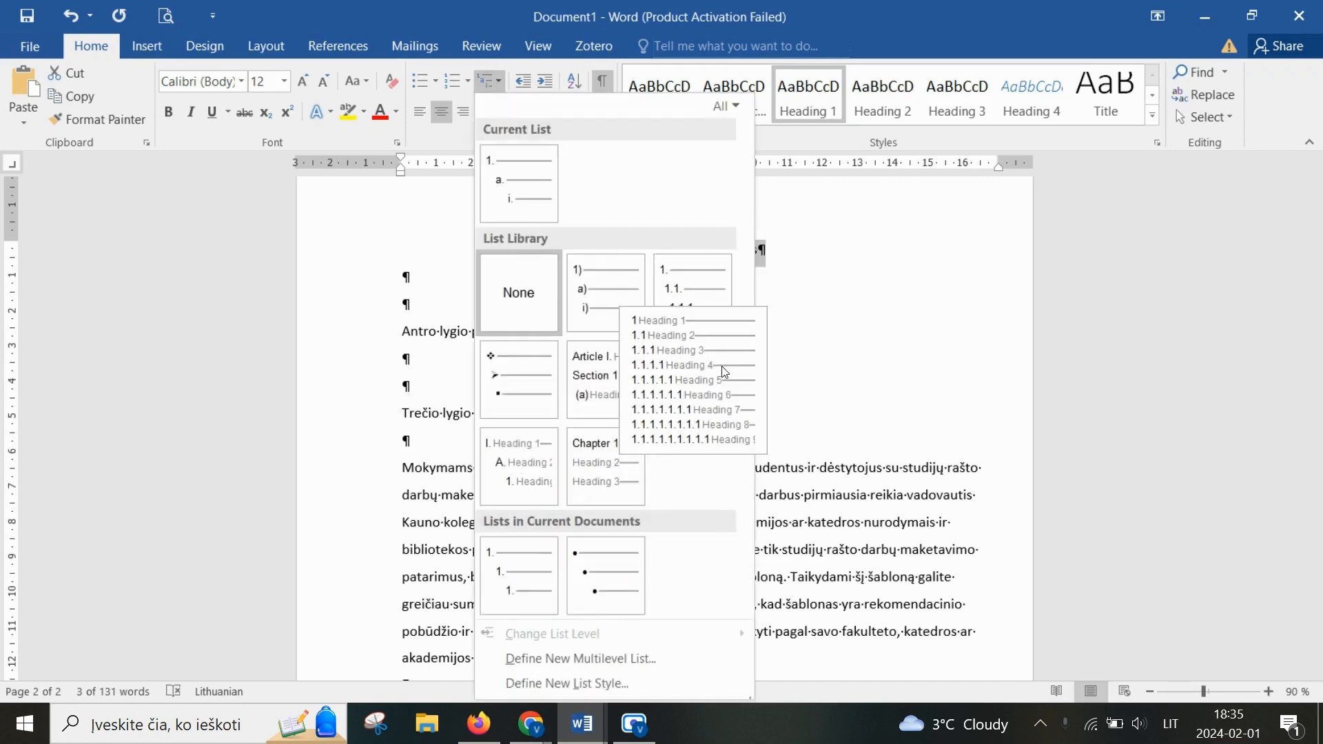
pyautogui.click(724, 369)
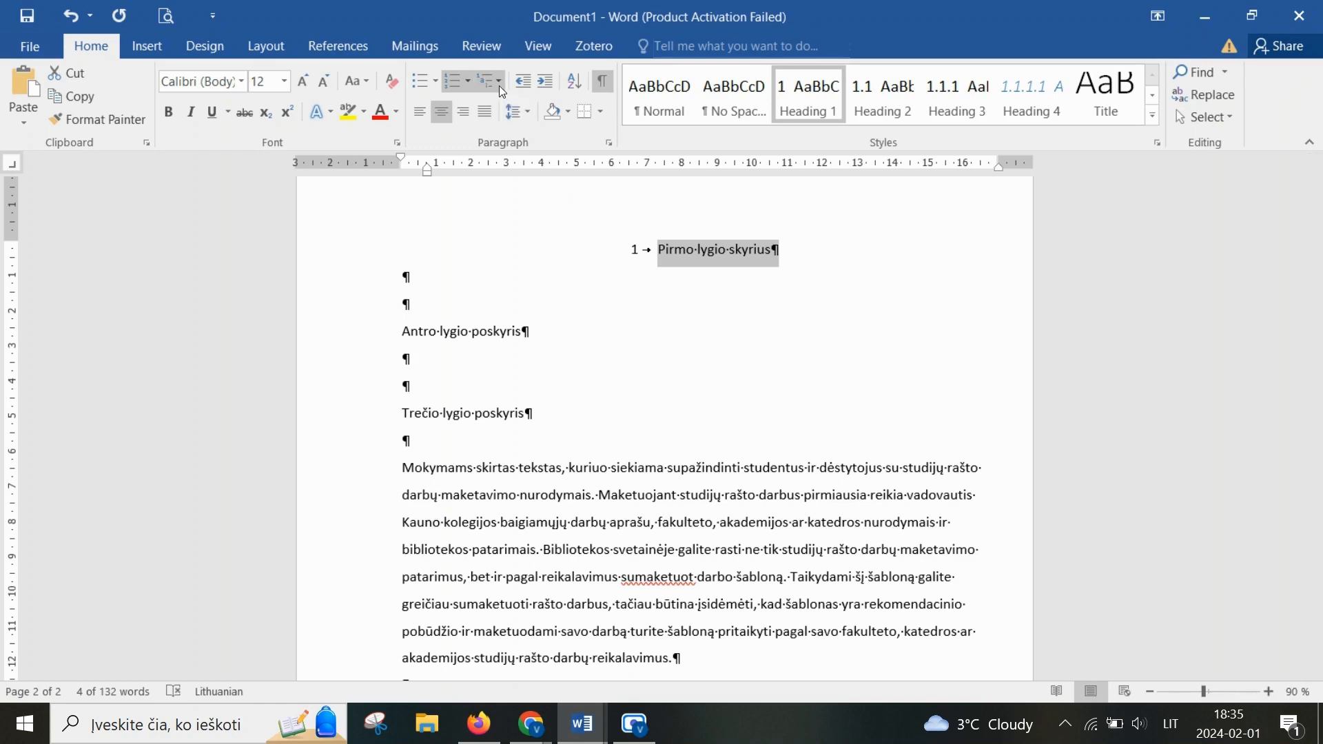
pyautogui.click(894, 265)
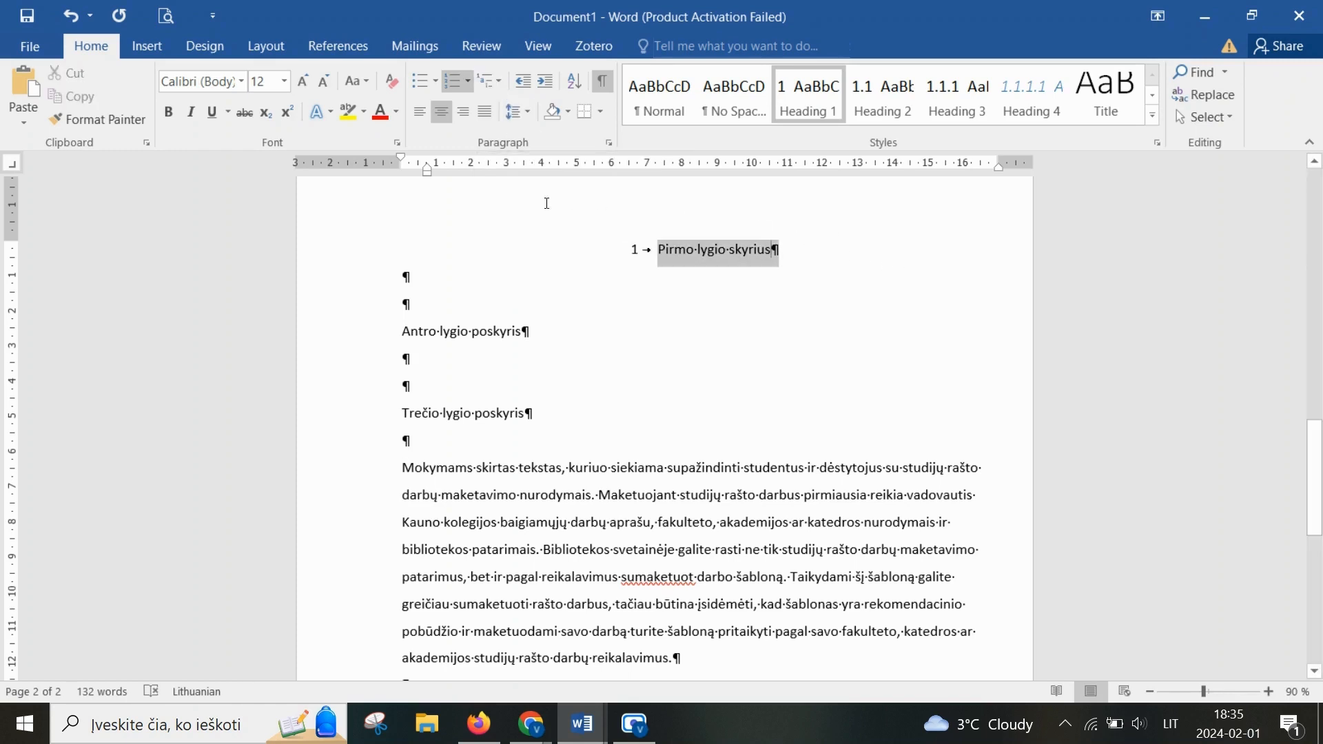
# Step: Define a new multilevel list with a period after the numbers of levels 1 to 3: 1., 1.1. and 1.1.1
pyautogui.click(501, 81)
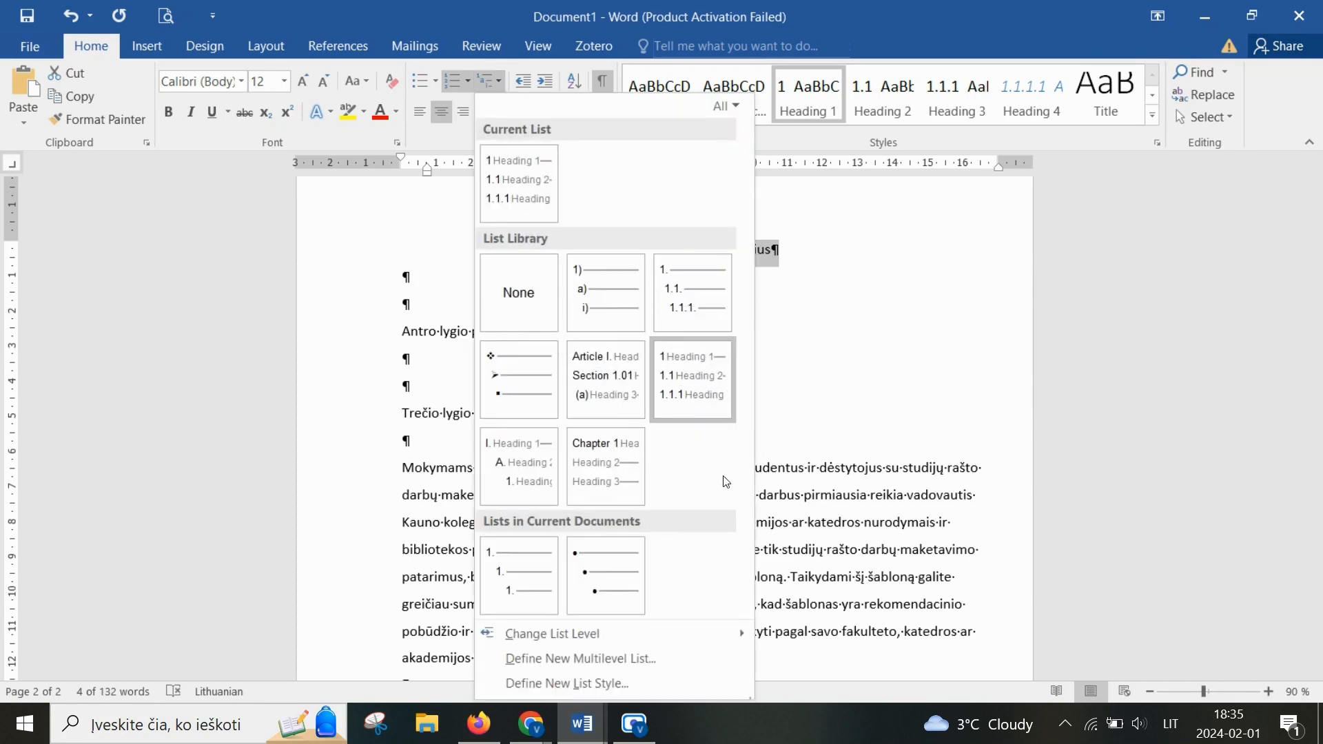
pyautogui.click(627, 660)
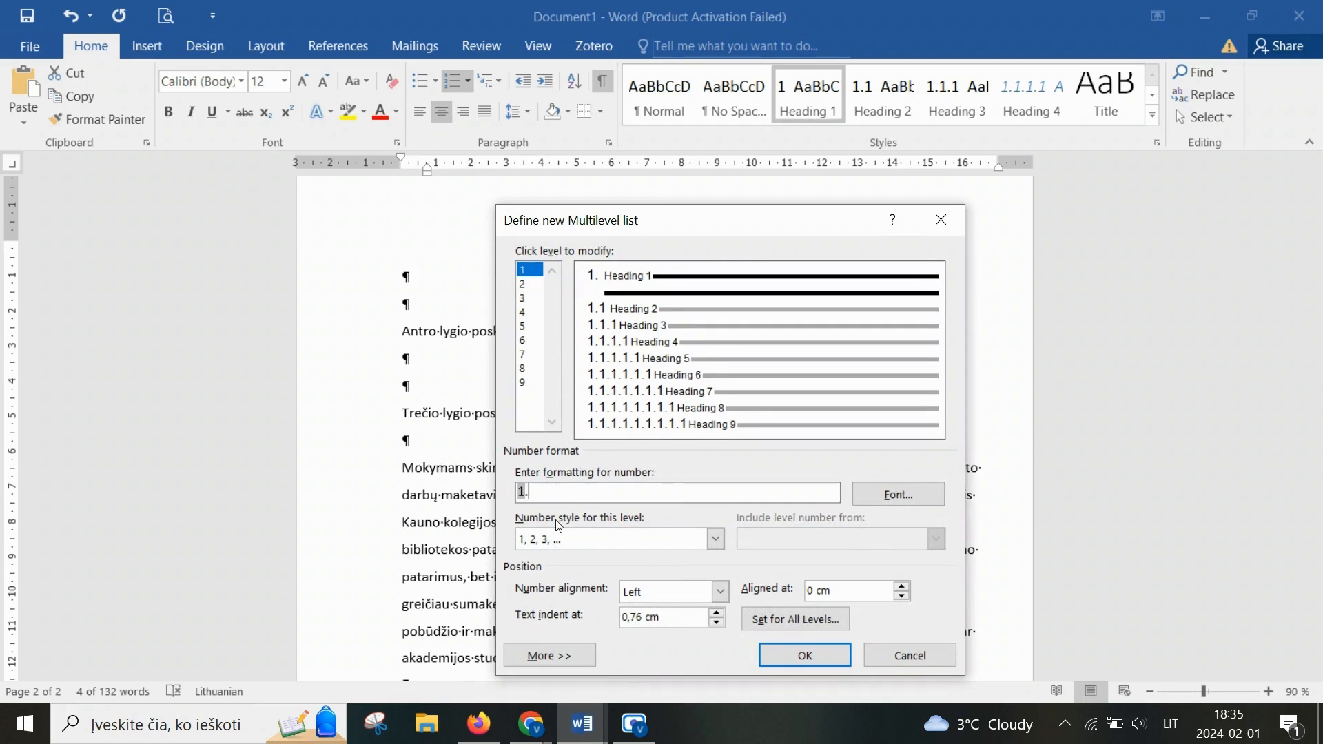
pyautogui.click(529, 284)
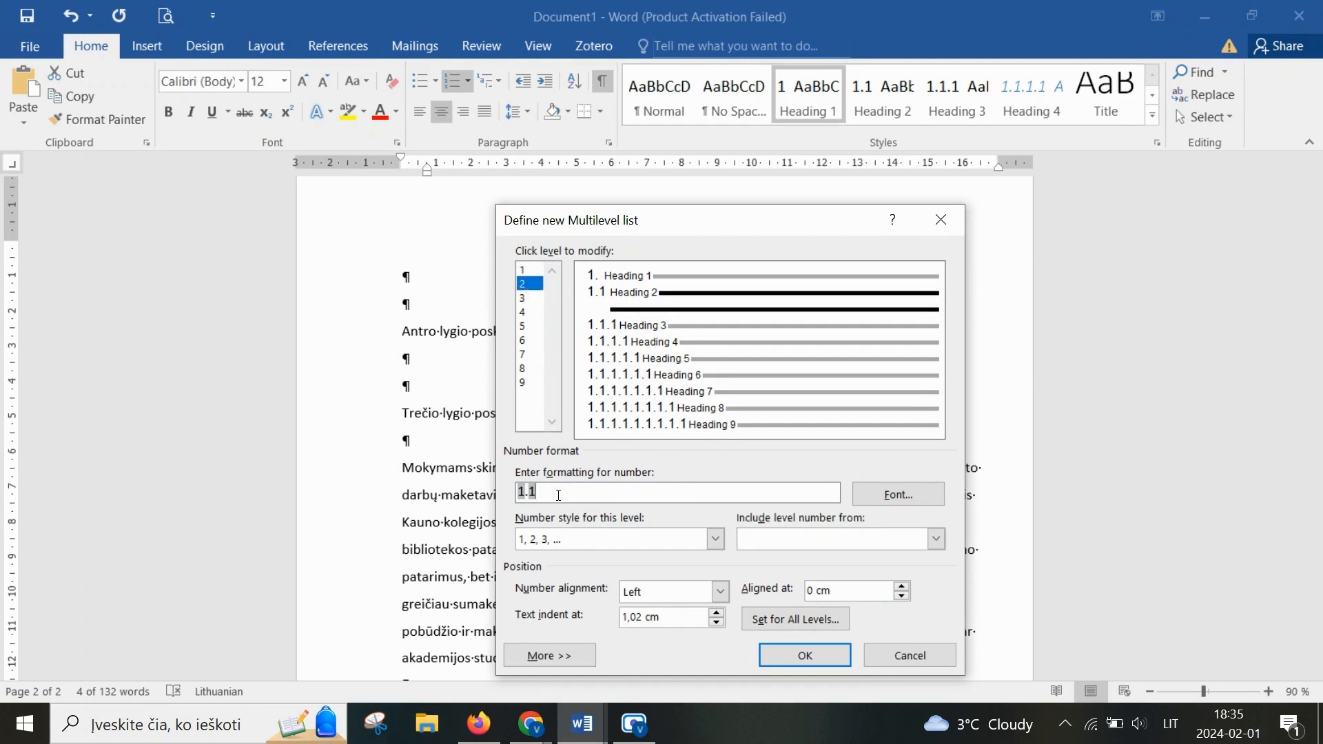
pyautogui.click(559, 496)
pyautogui.write('.')
pyautogui.click(532, 301)
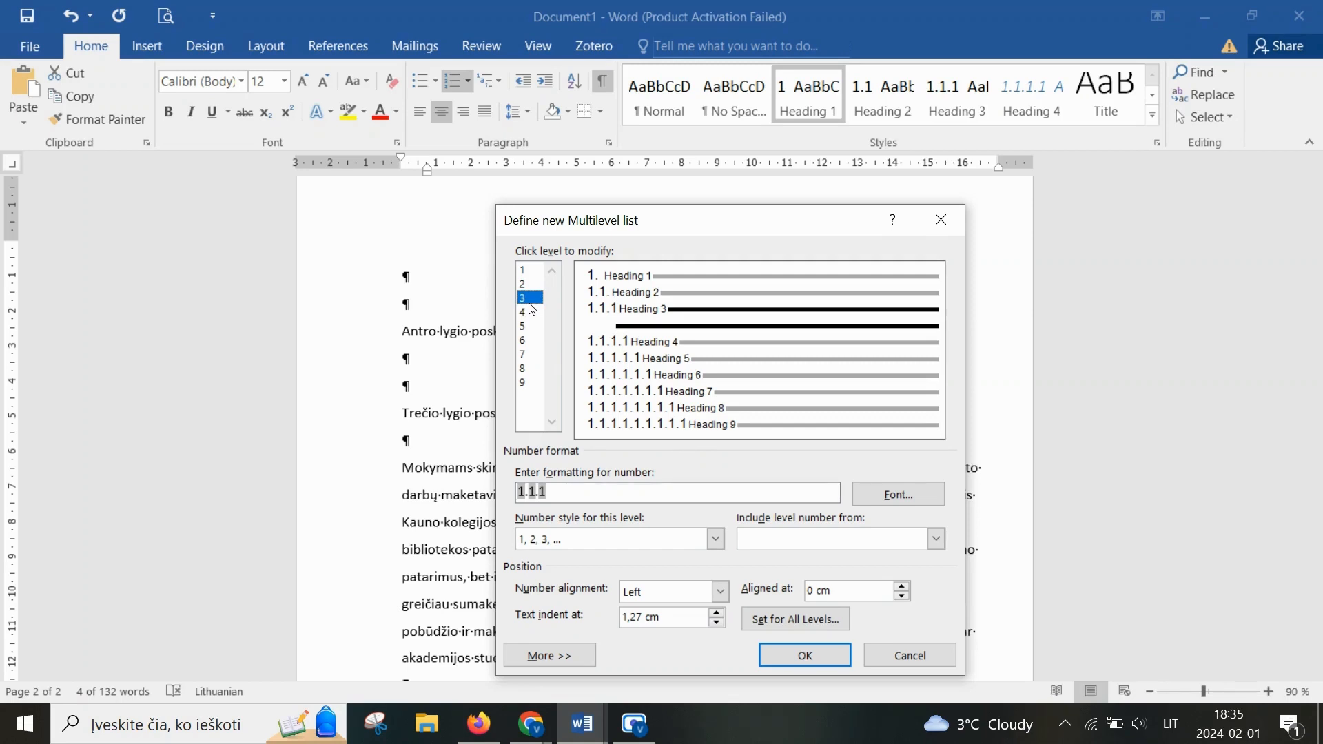
pyautogui.moveTo(673, 227); pyautogui.dragTo(627, 205)
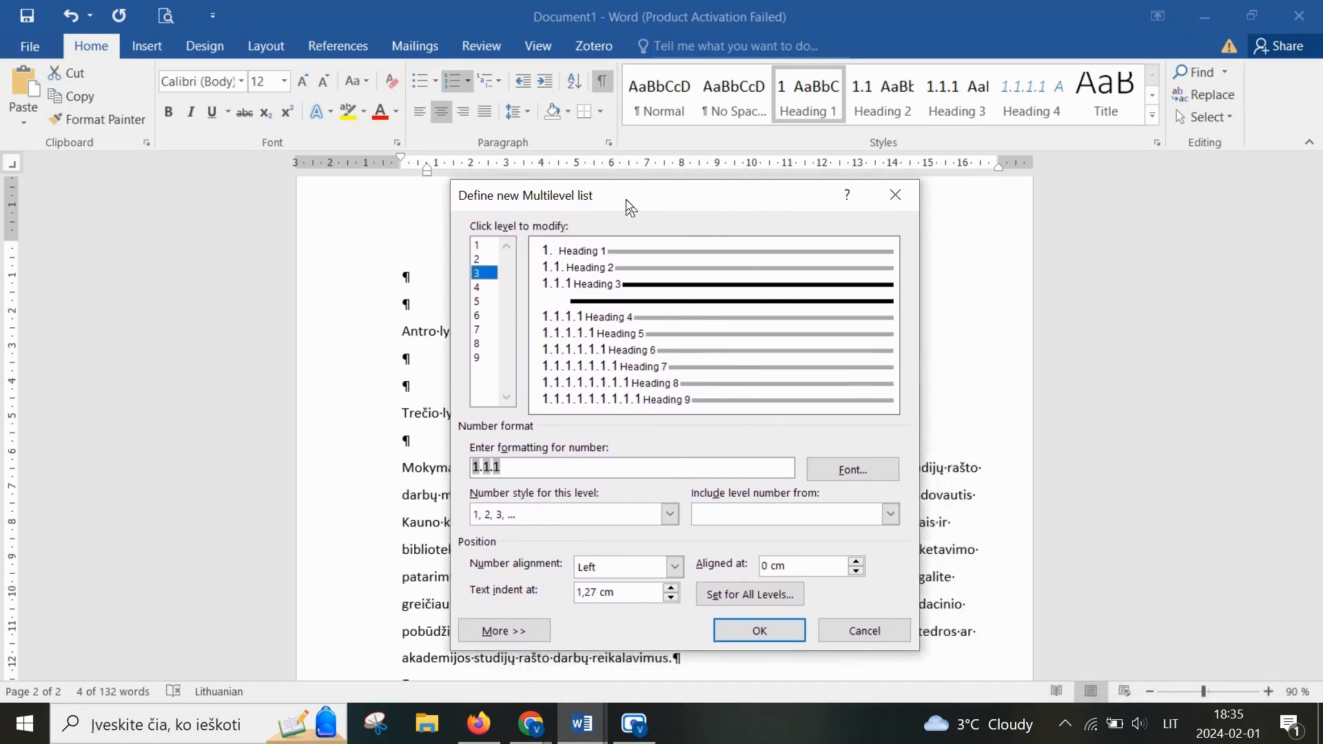
pyautogui.click(523, 468)
pyautogui.write('.')
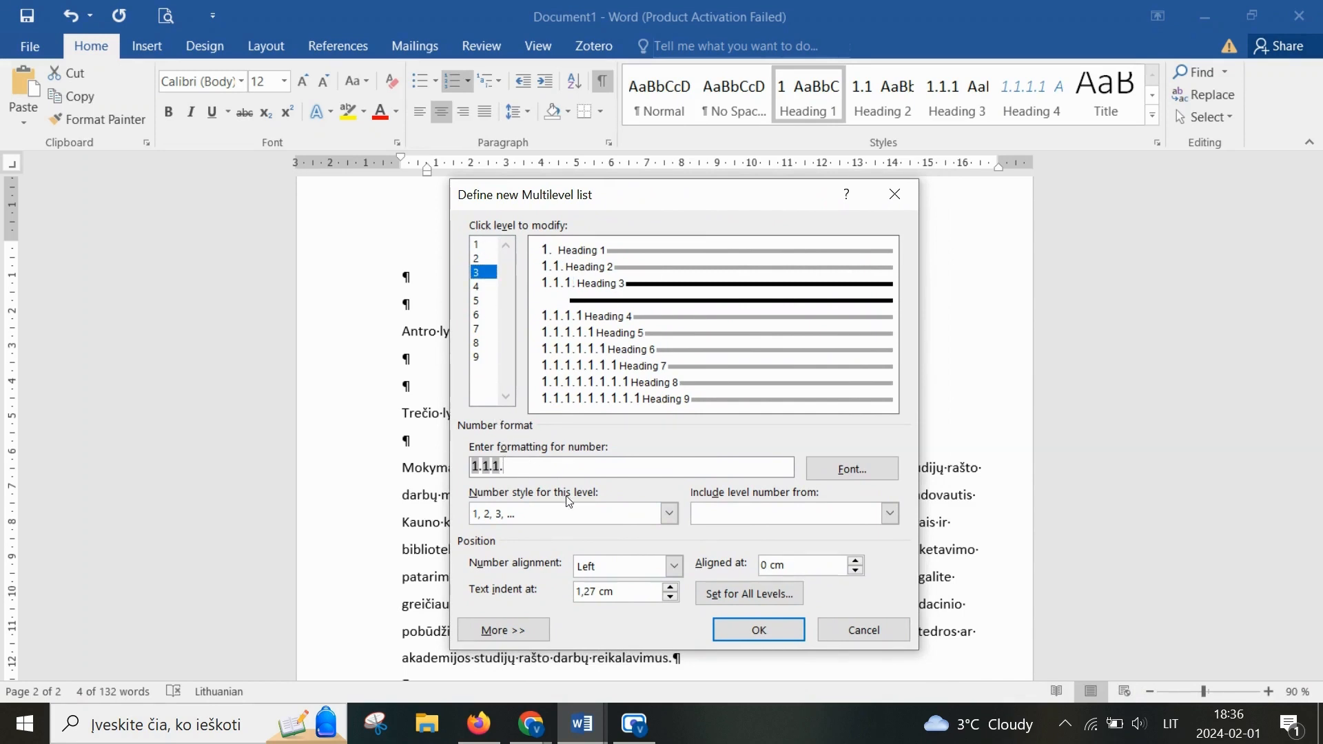
pyautogui.click(759, 630)
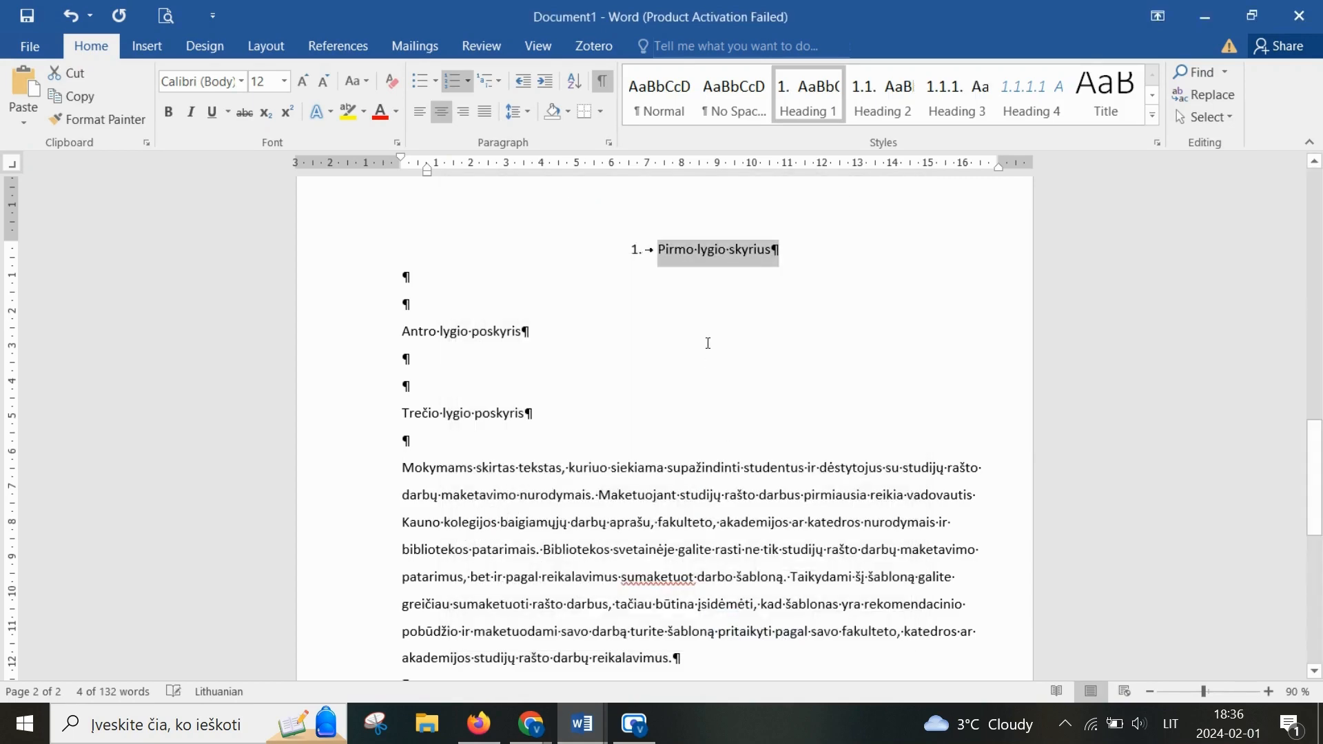
# Step: Format the Pirmo lygio skyrius heading text in bold Times New Roman and change it to uppercase
pyautogui.scroll(2, 831, 248)
pyautogui.click(813, 430)
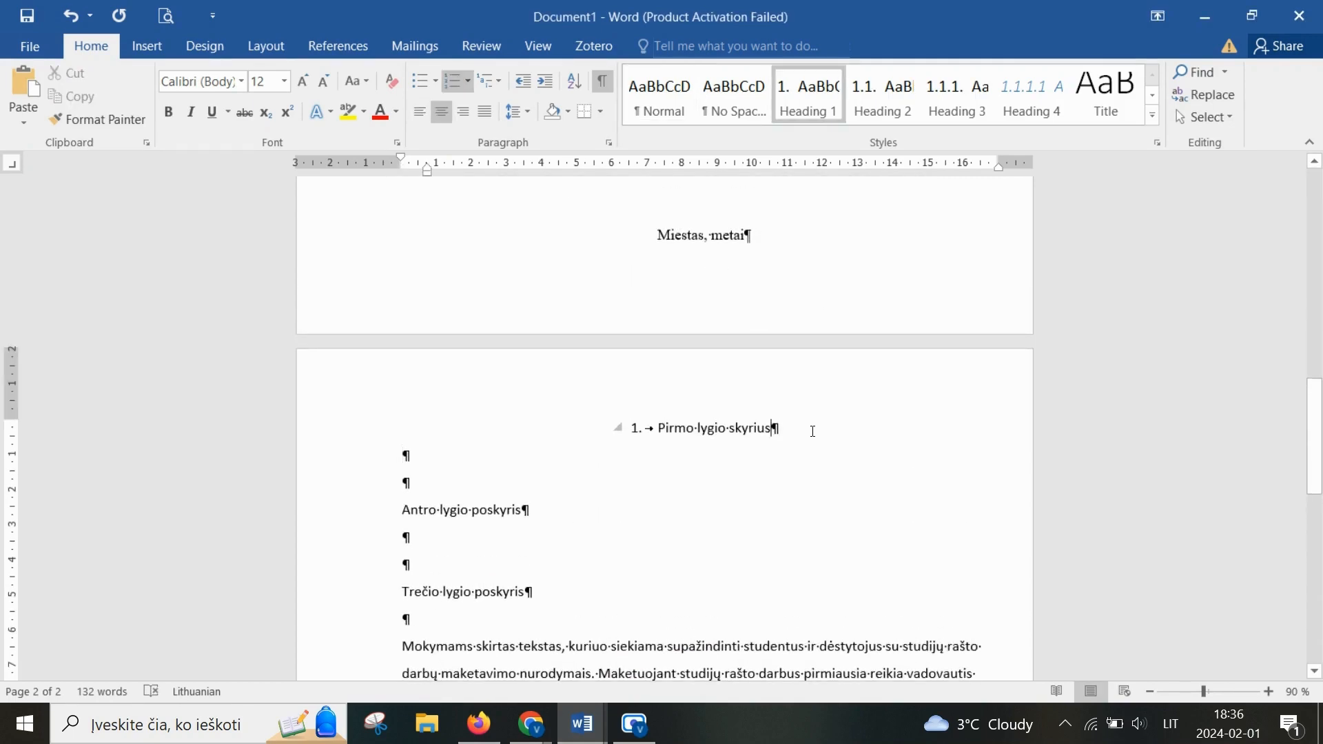
pyautogui.scroll(-1, 859, 457)
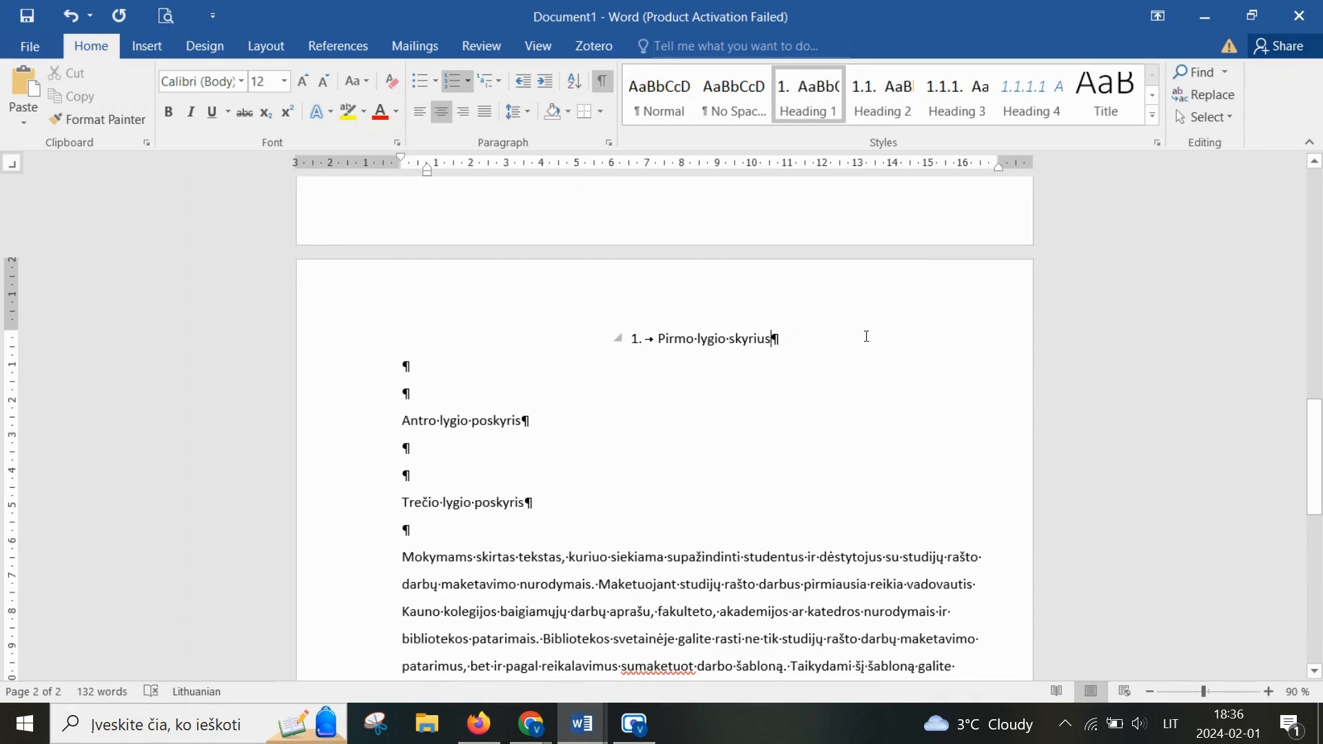
pyautogui.moveTo(866, 334); pyautogui.dragTo(524, 340)
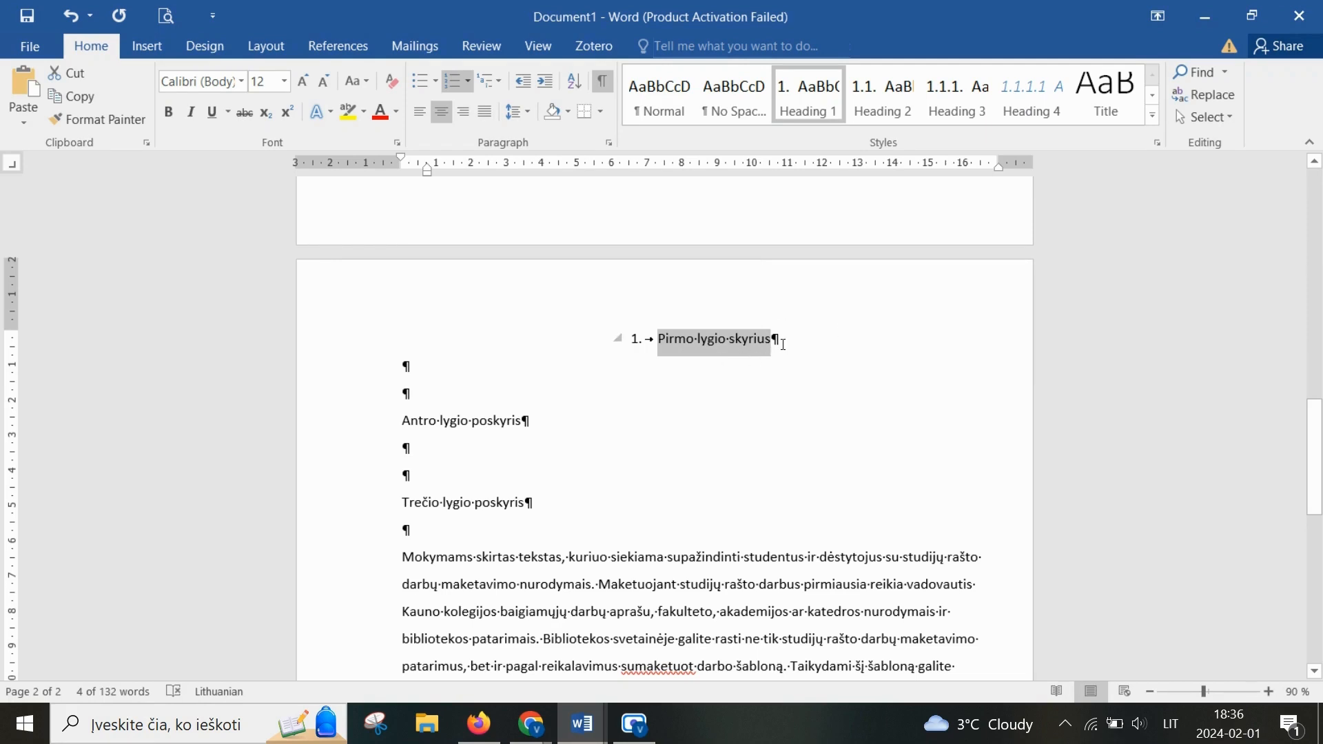
pyautogui.click(241, 82)
pyautogui.click(249, 201)
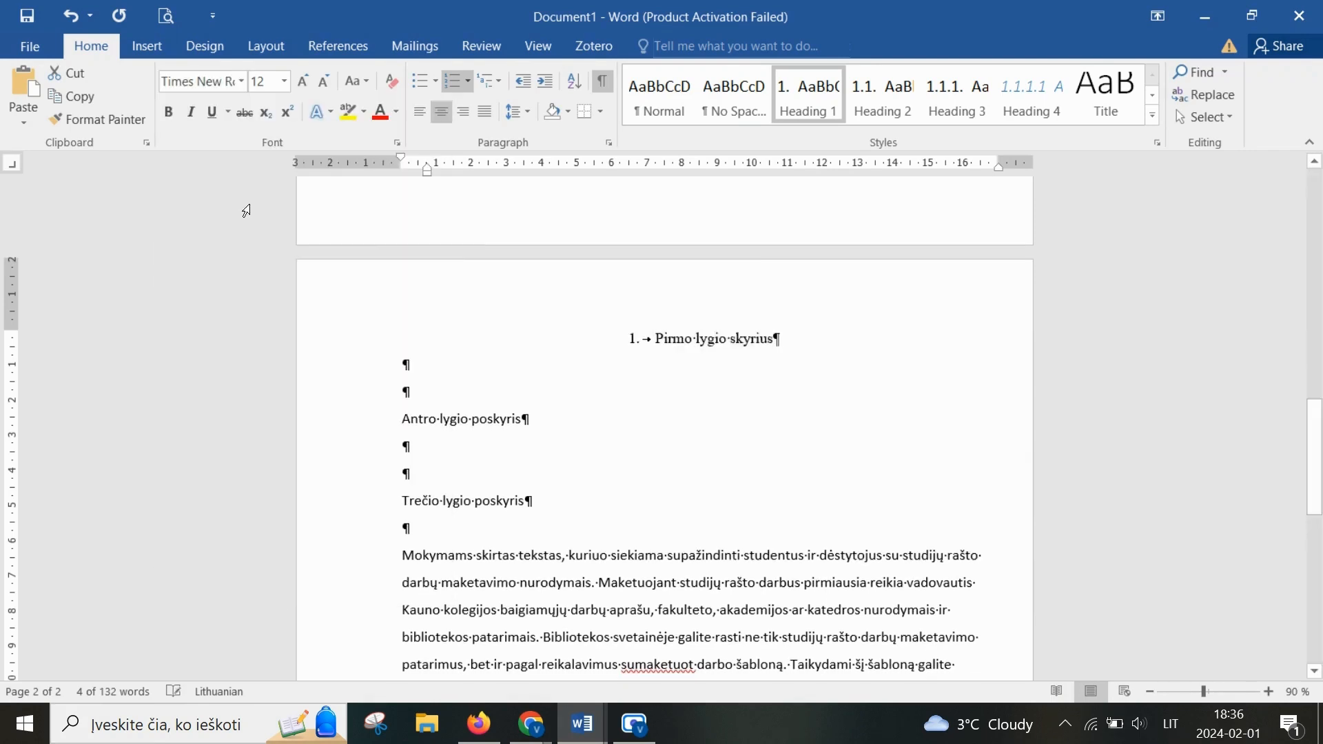
pyautogui.click(177, 110)
pyautogui.click(366, 90)
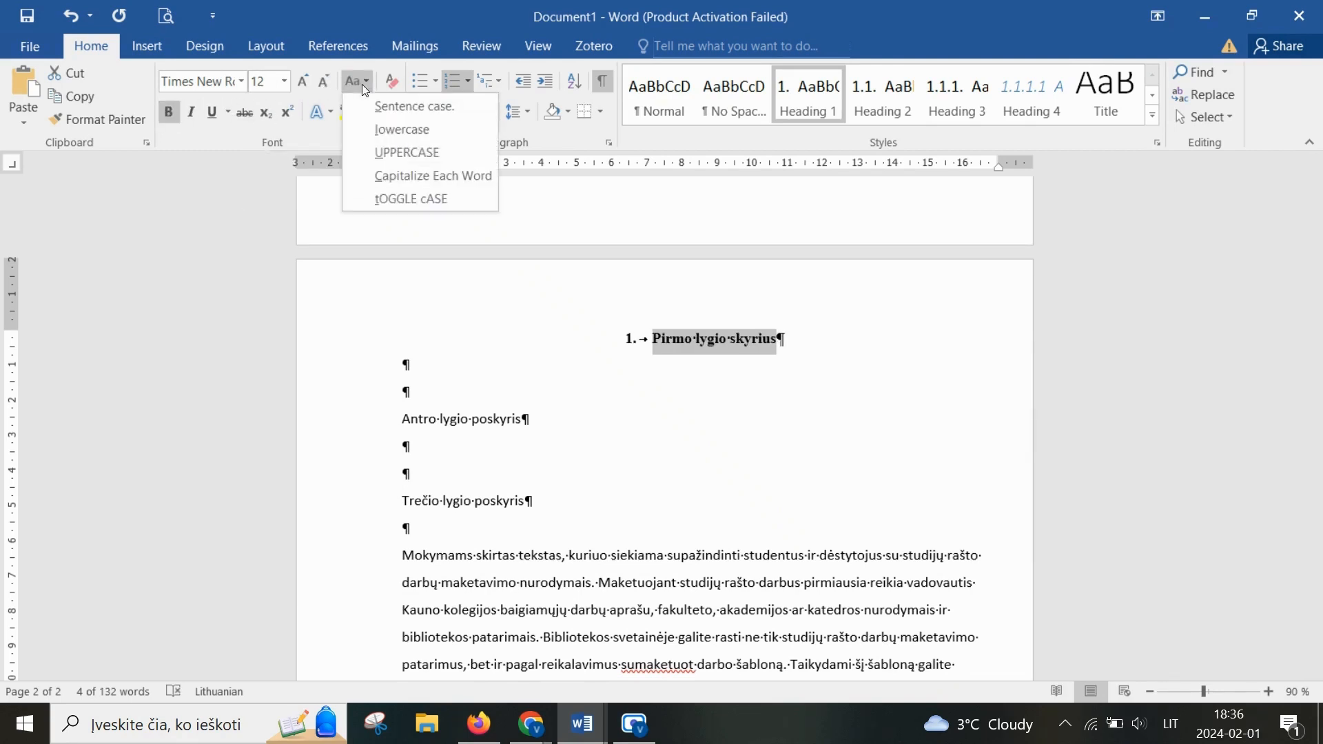
pyautogui.click(397, 147)
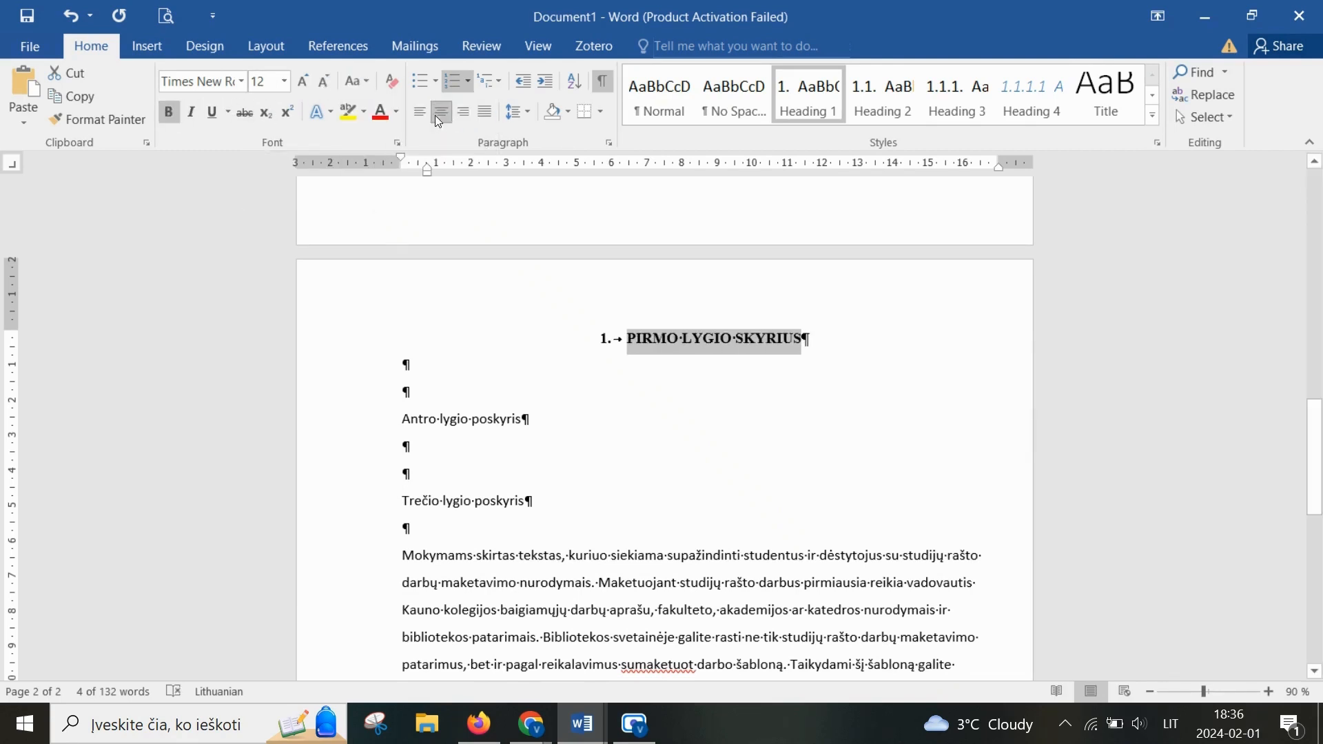
# Step: Set the first-level heading's line spacing to 1,5 and check its paragraph spacing before and after
pyautogui.click(525, 118)
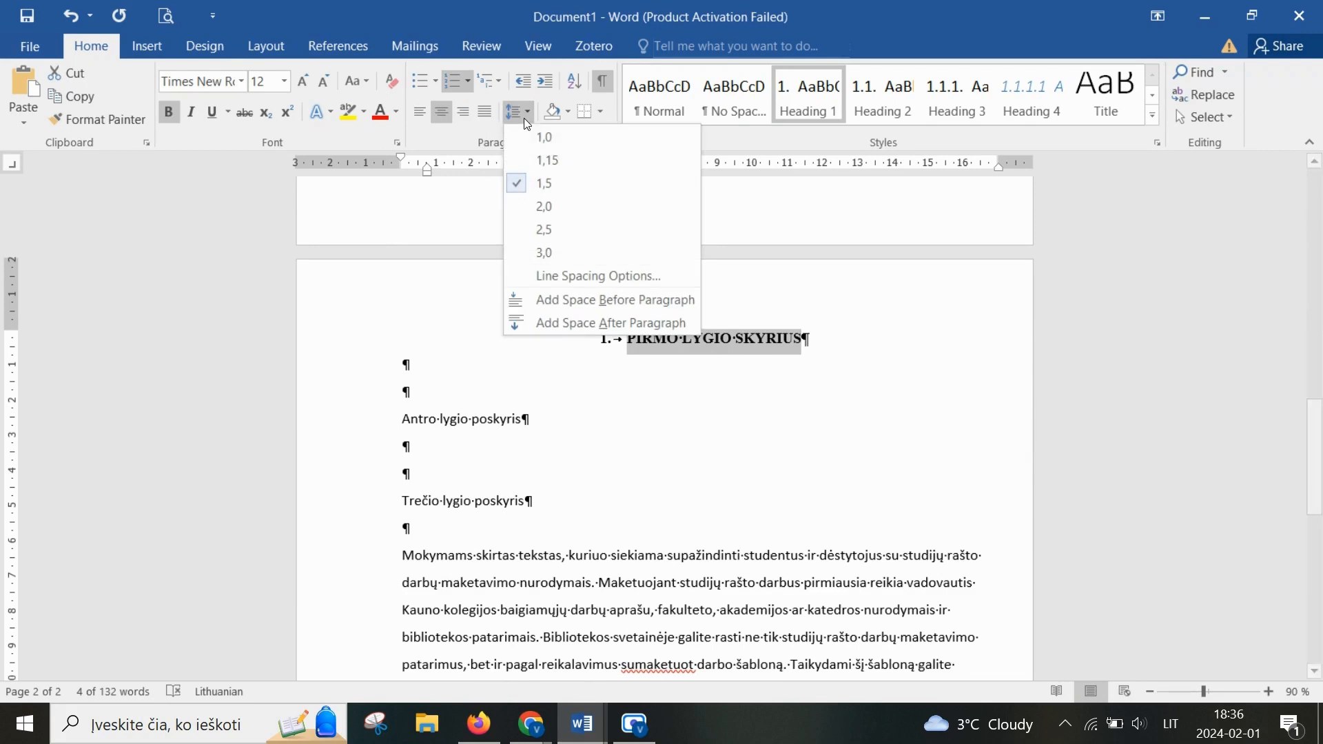
pyautogui.click(560, 182)
pyautogui.click(266, 46)
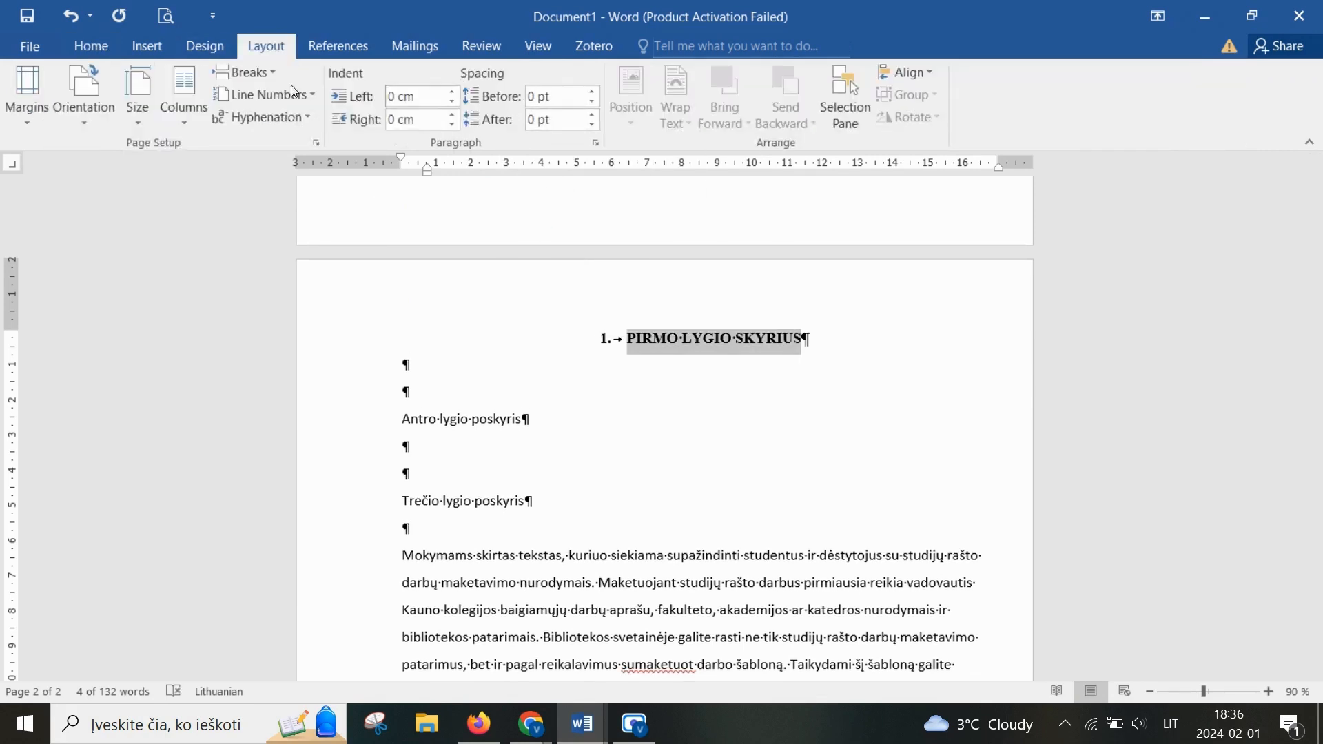
pyautogui.click(109, 48)
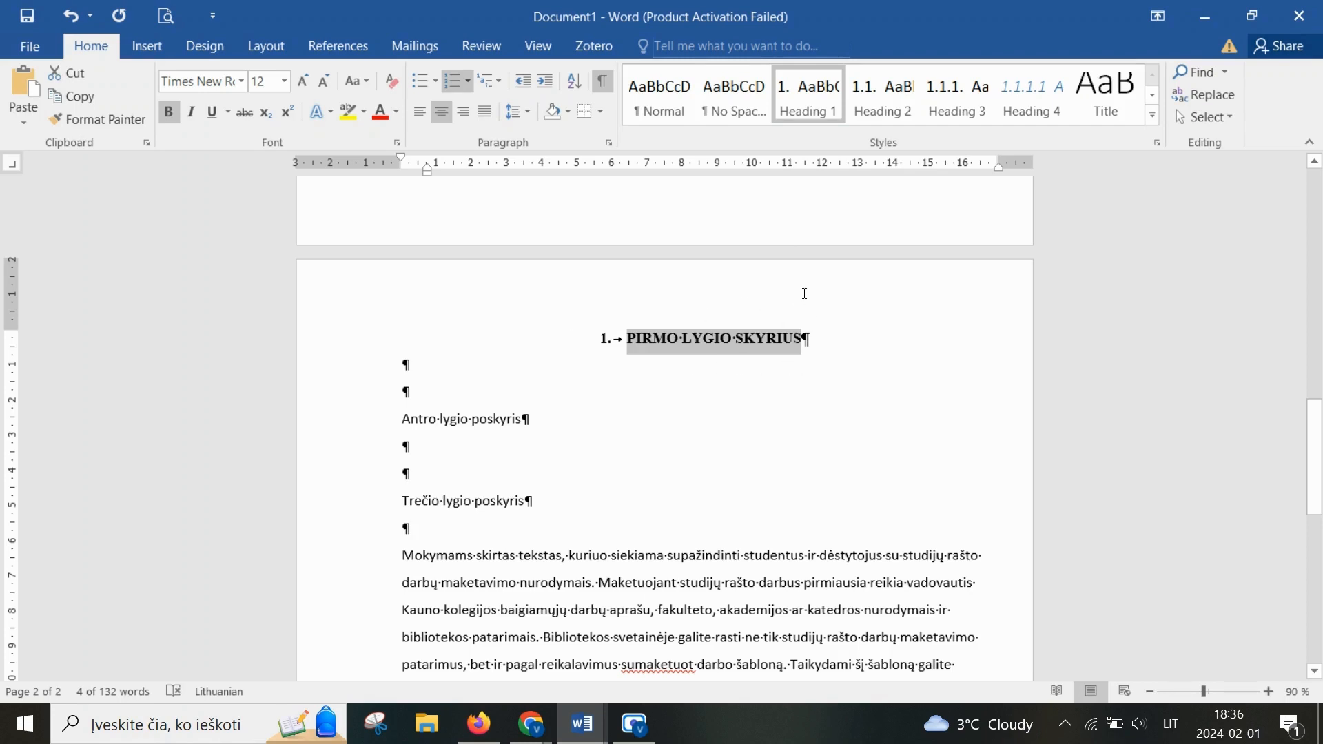
# Step: Update the Heading 1 style to match the selected heading and check the style's settings
pyautogui.rightClick(815, 95)
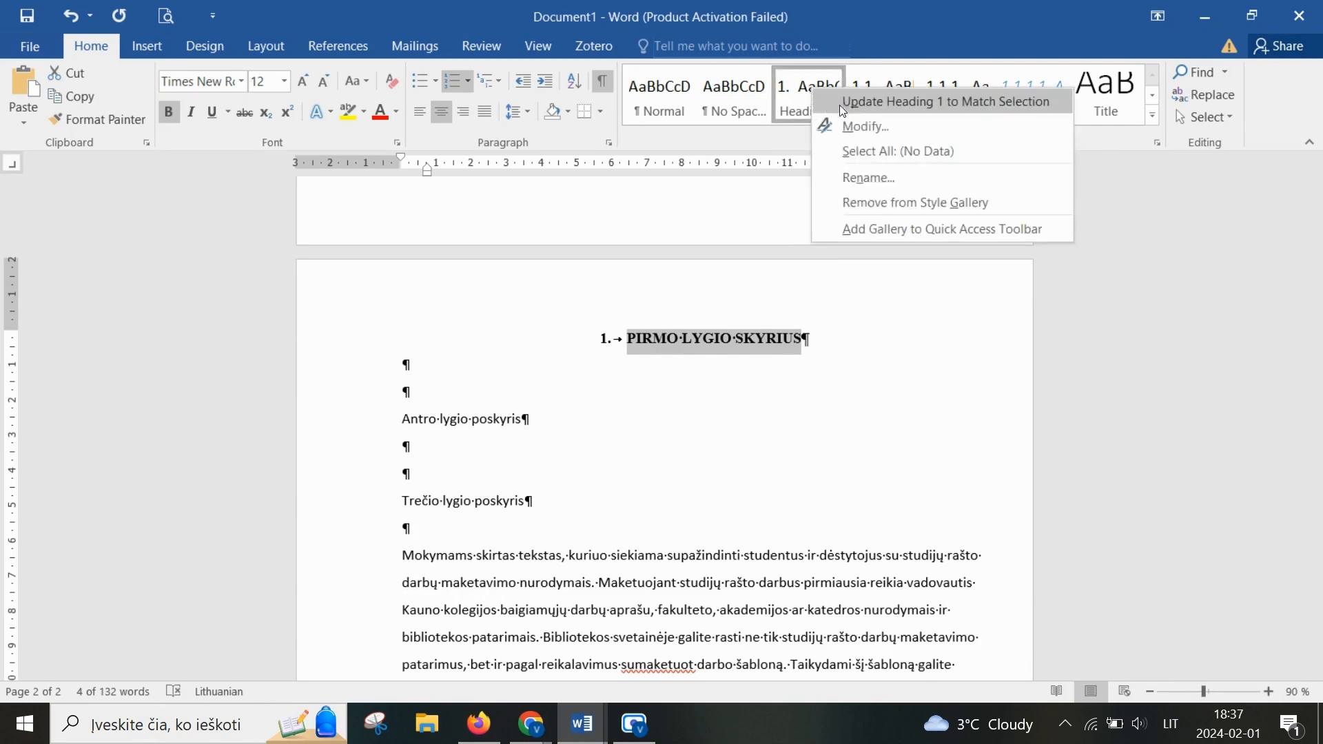
pyautogui.click(918, 103)
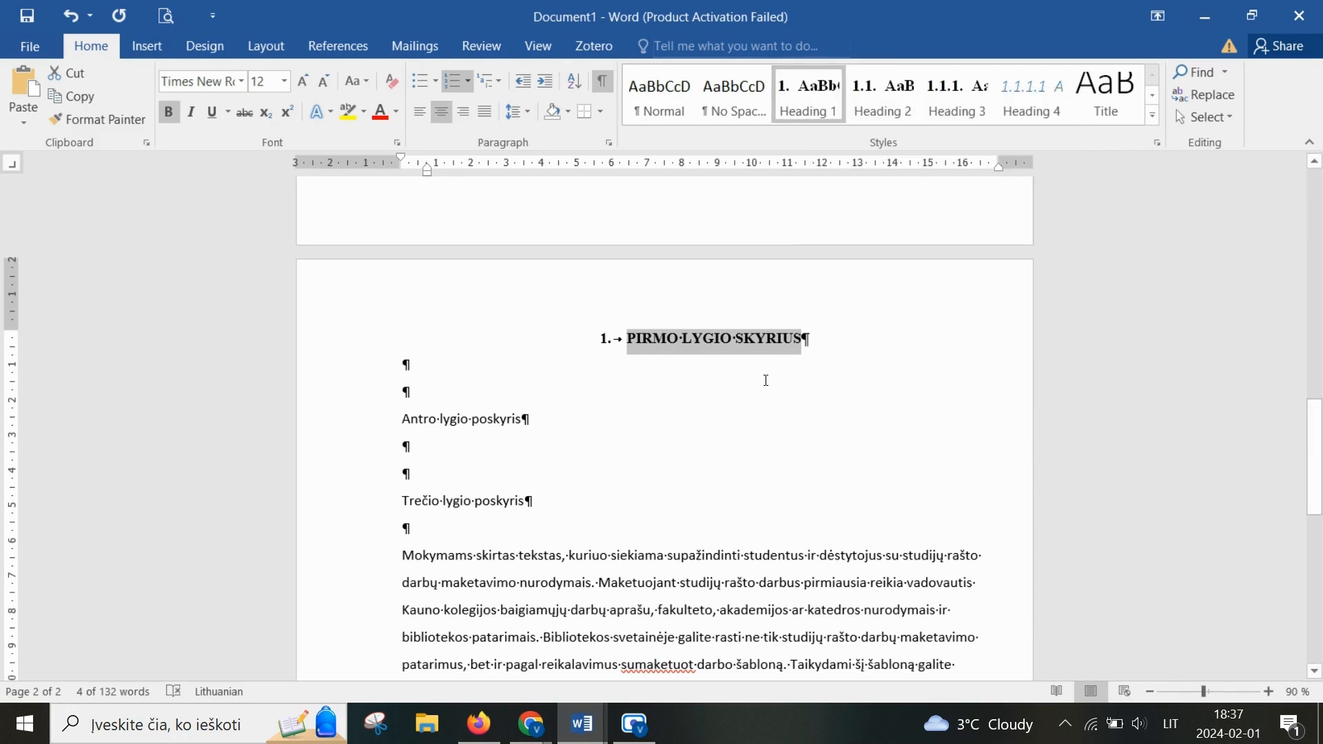
pyautogui.rightClick(809, 90)
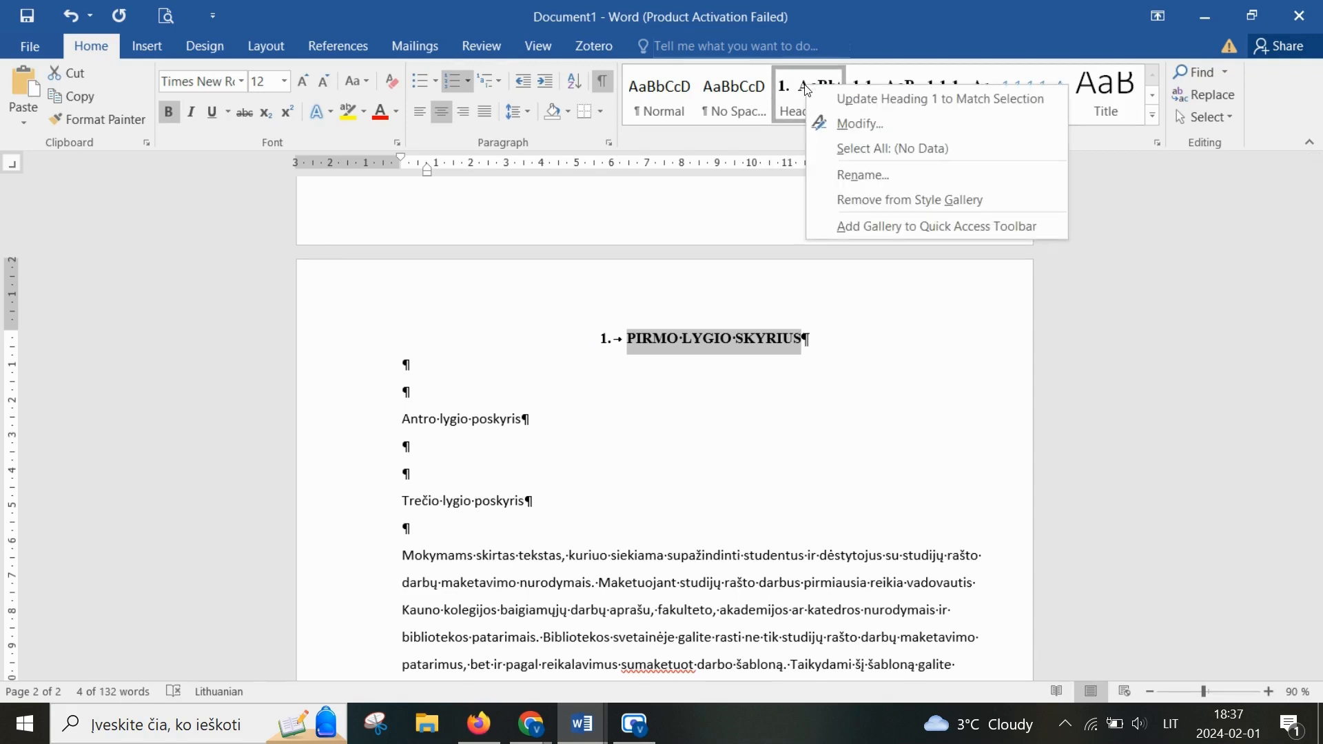
pyautogui.click(883, 127)
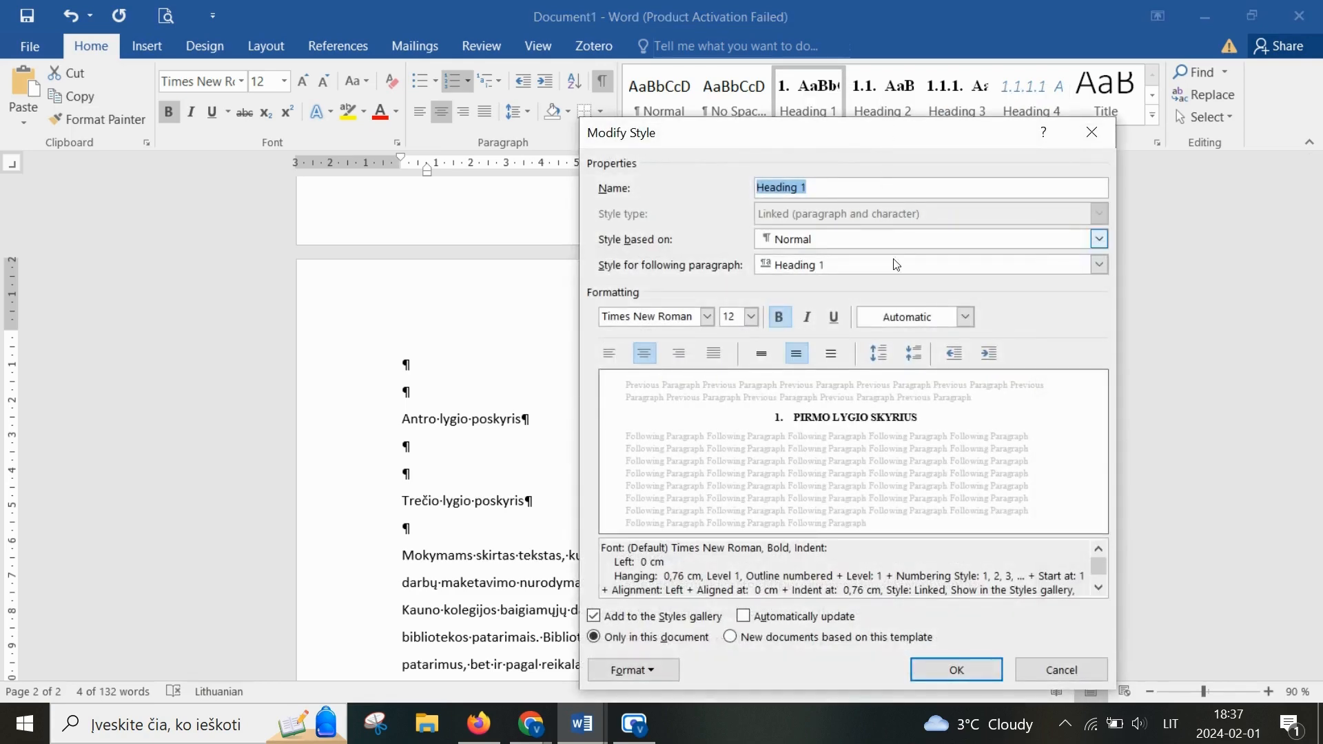
pyautogui.click(899, 641)
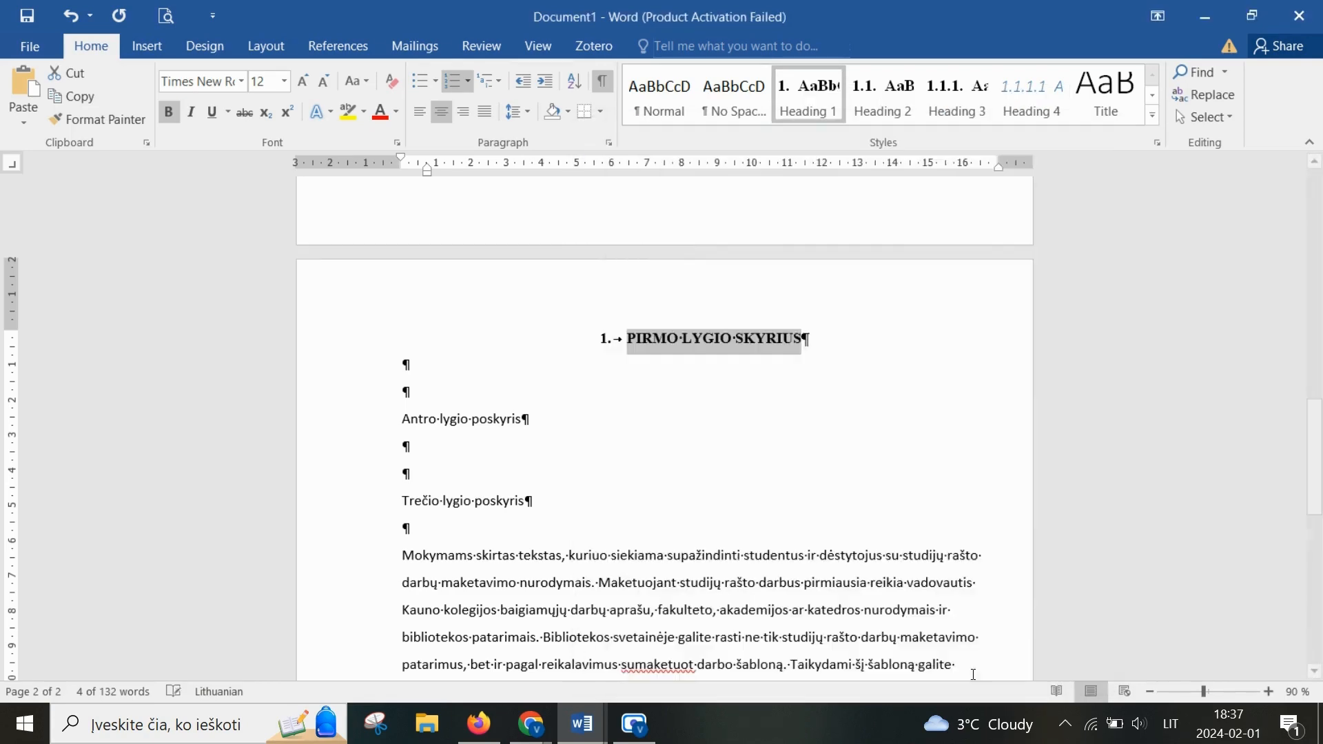
pyautogui.click(972, 673)
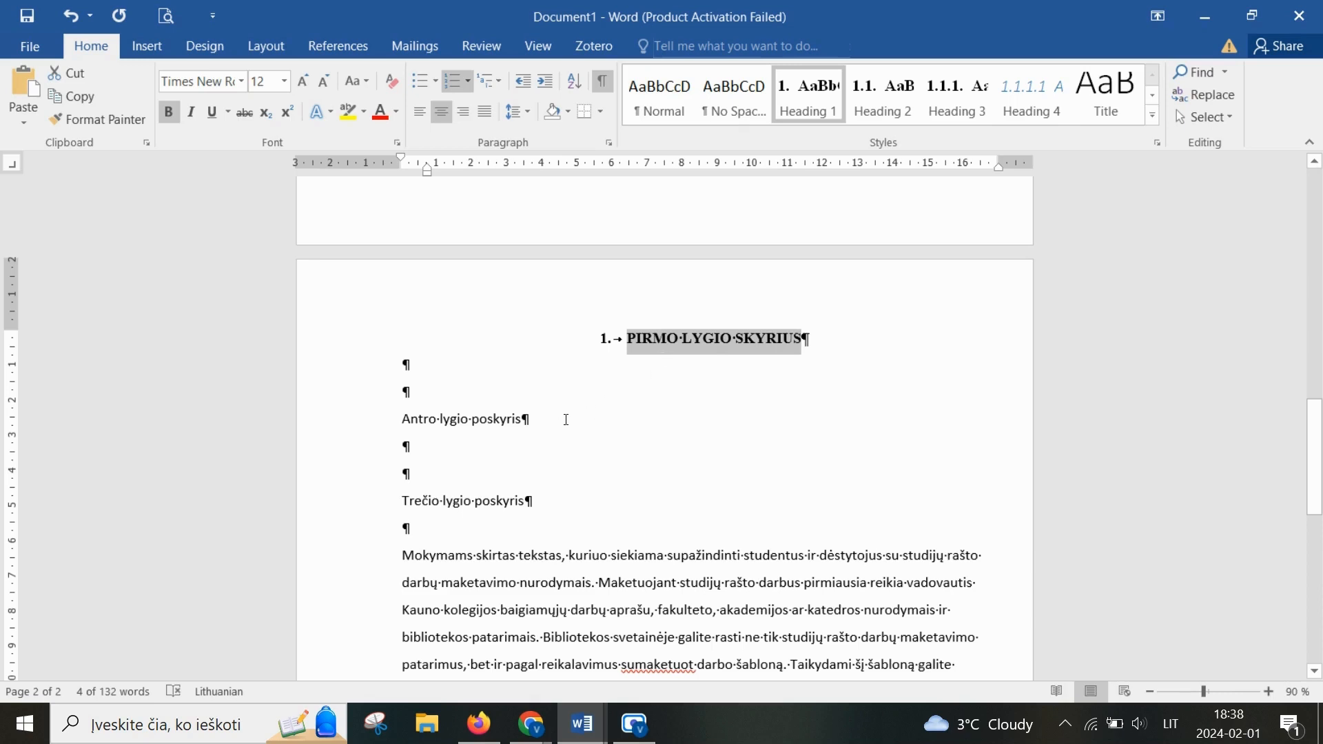
# Step: Apply the Heading 2 style to the Antro lygio poskyris line and select the whole subheading
pyautogui.moveTo(566, 420); pyautogui.dragTo(404, 421)
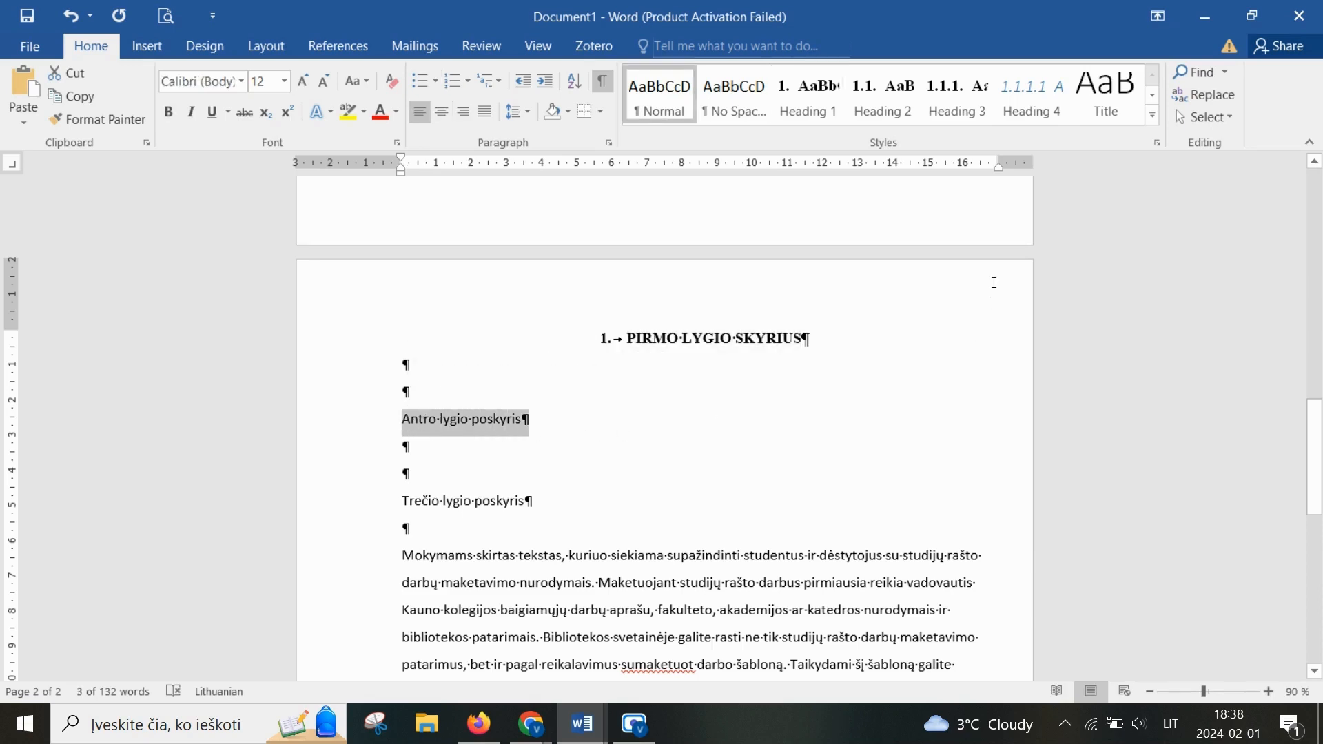
pyautogui.click(881, 105)
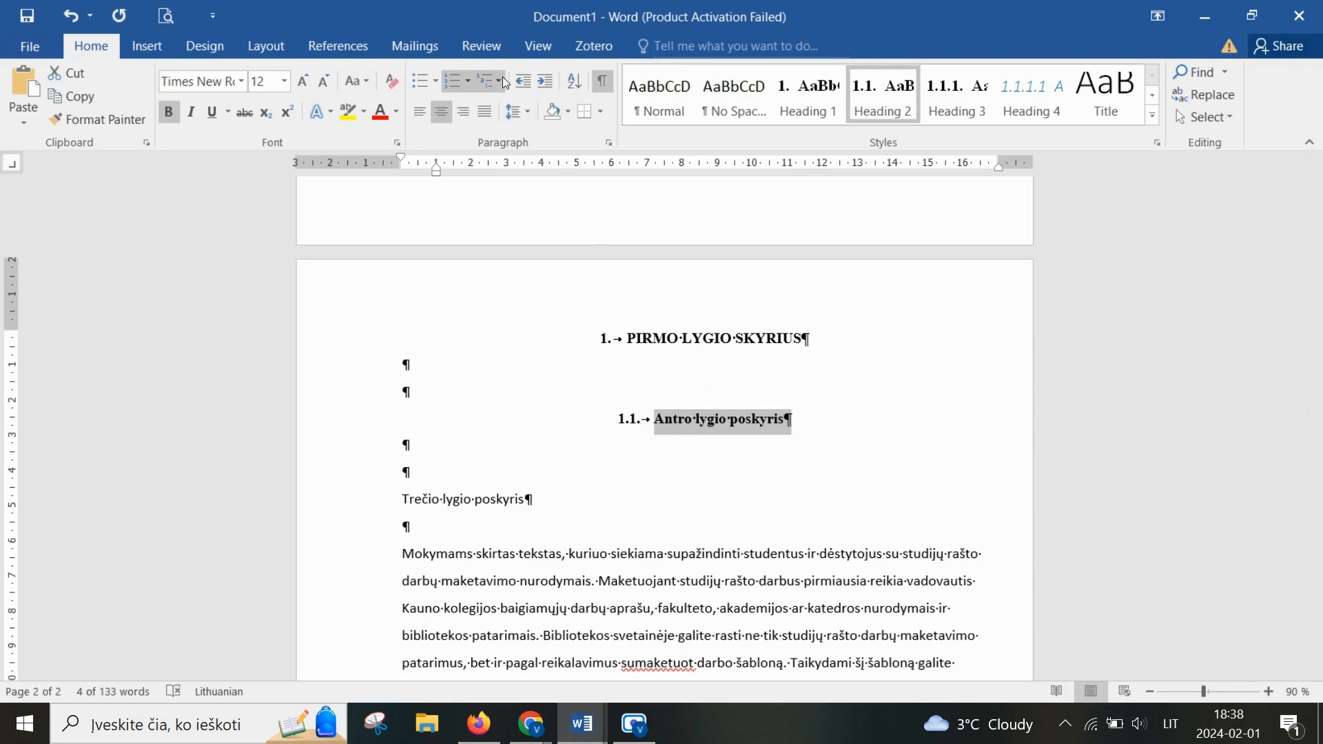
pyautogui.click(800, 428)
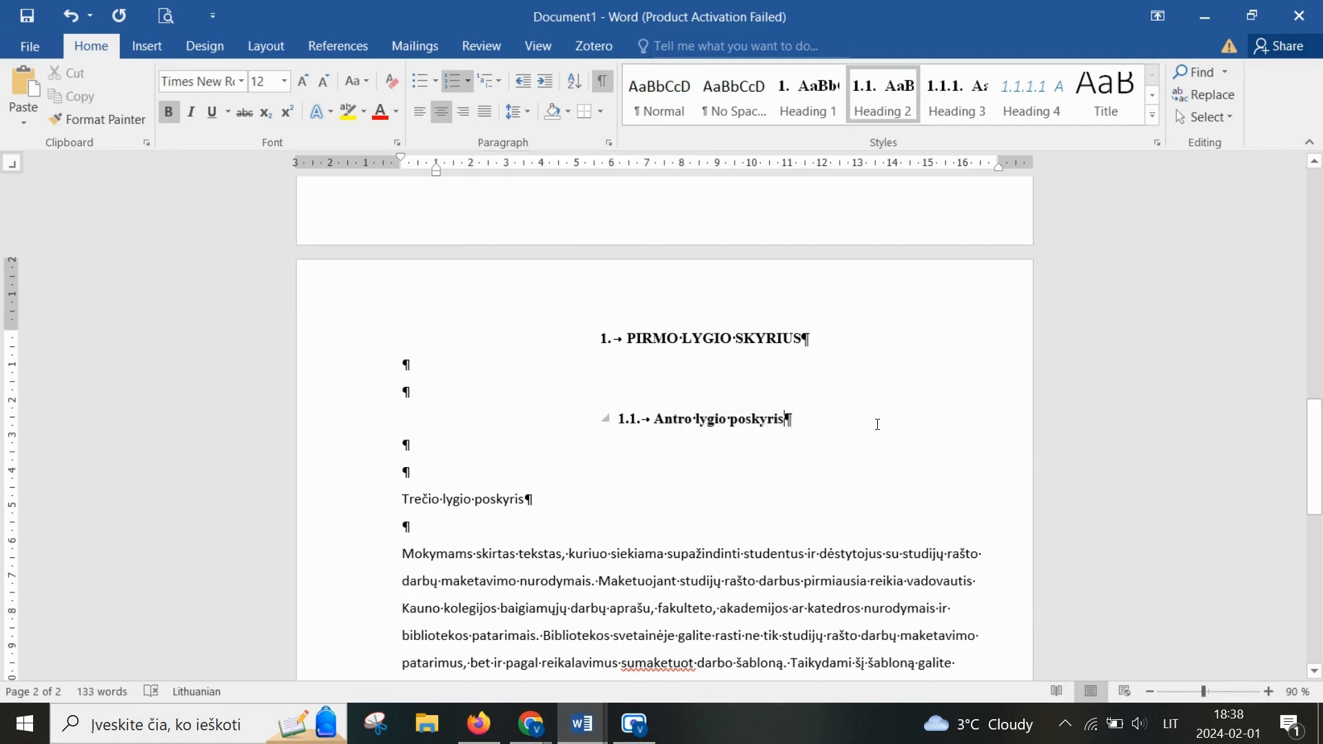
pyautogui.tripleClick(817, 419)
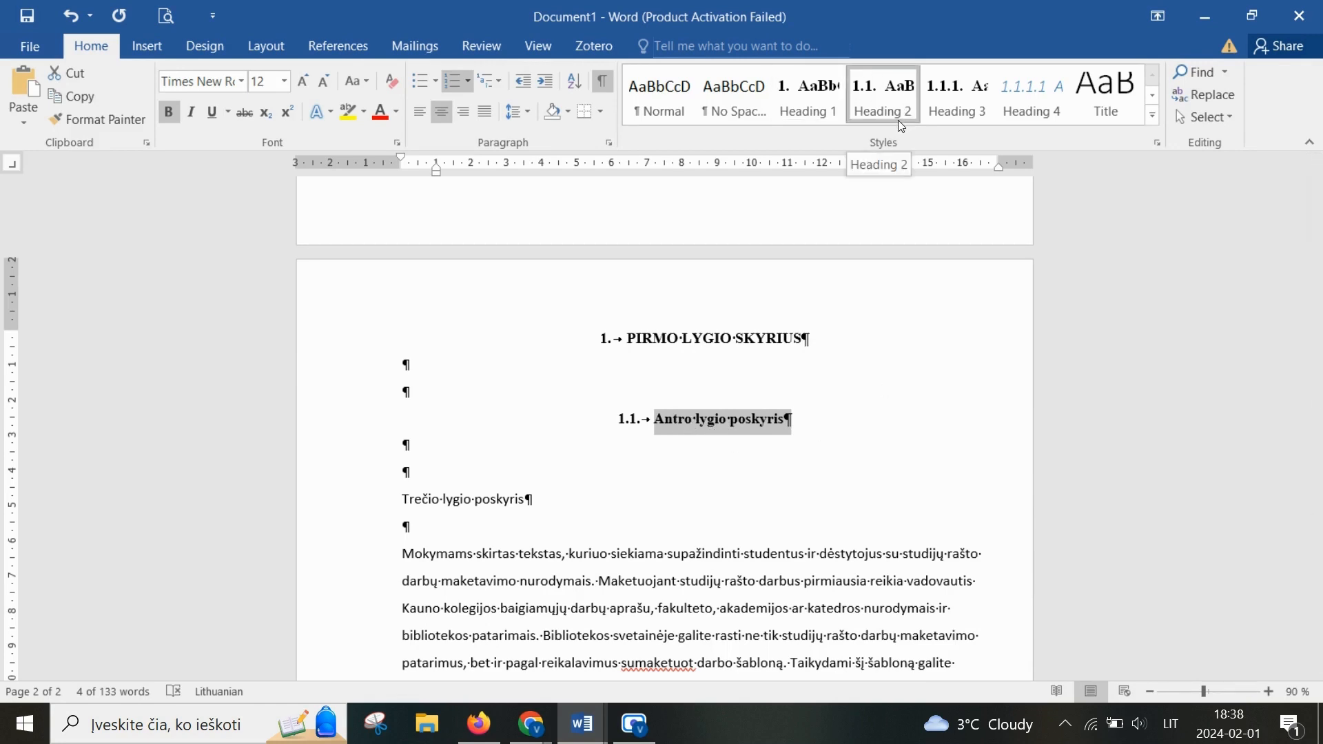
# Step: Check the Antro lygio poskyris subheading's font, and set its text to sentence case with 1,5 line spacing
pyautogui.click(241, 82)
pyautogui.click(239, 85)
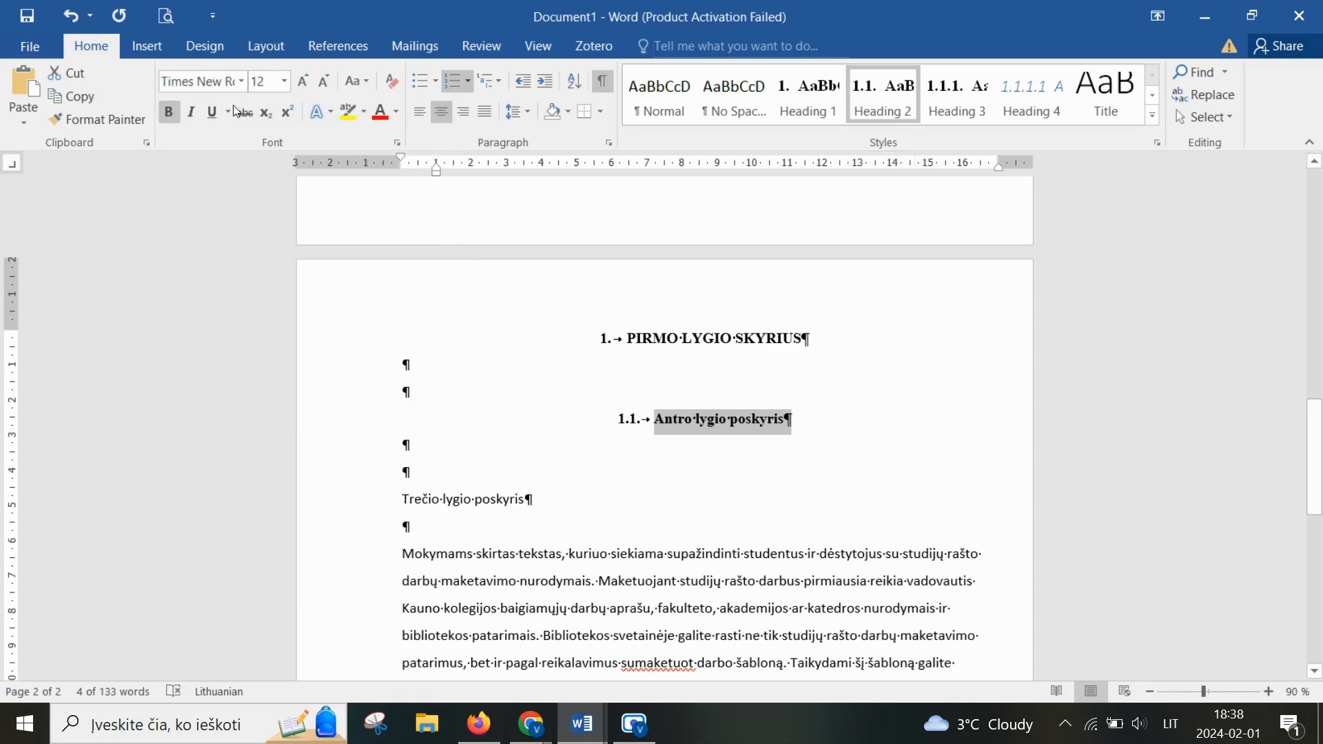
pyautogui.click(355, 83)
pyautogui.click(399, 113)
pyautogui.click(521, 113)
pyautogui.click(576, 185)
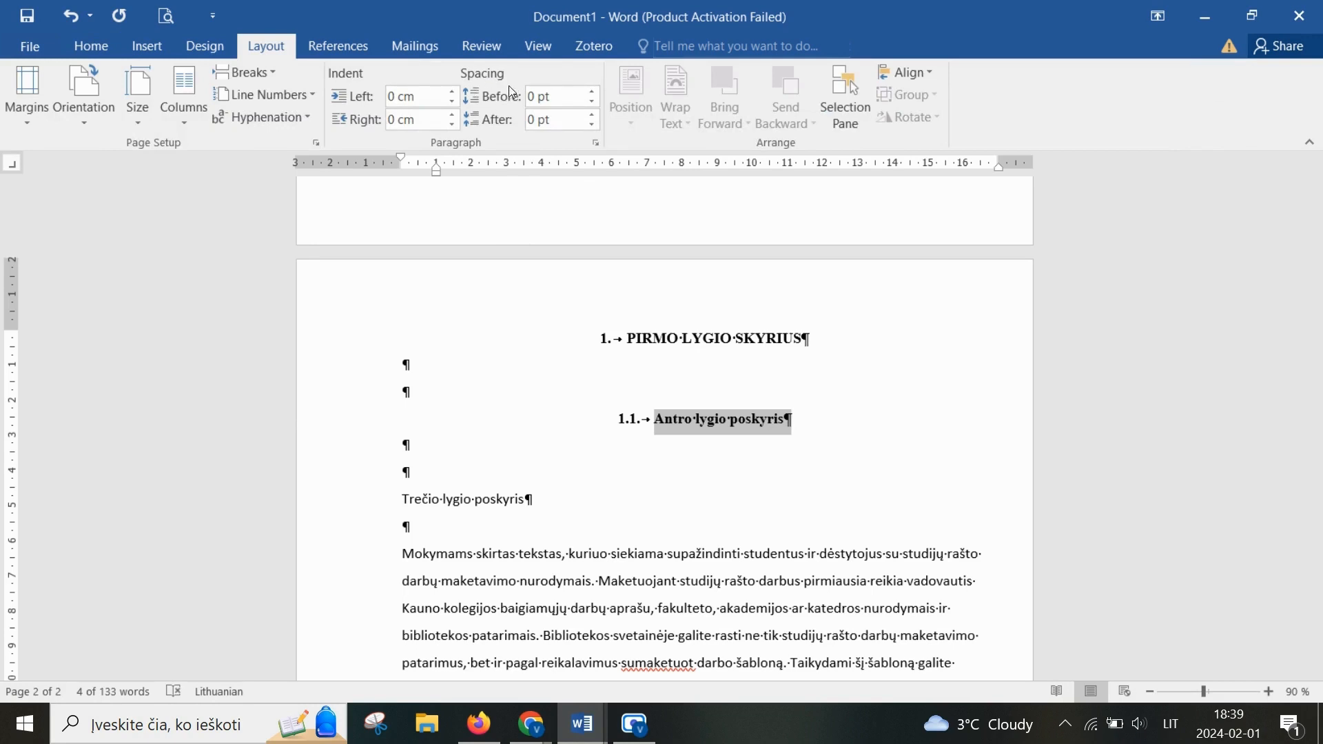
# Step: Update the Heading 2 style to match the selected subheading and make it available in new documents based on this template
pyautogui.click(103, 45)
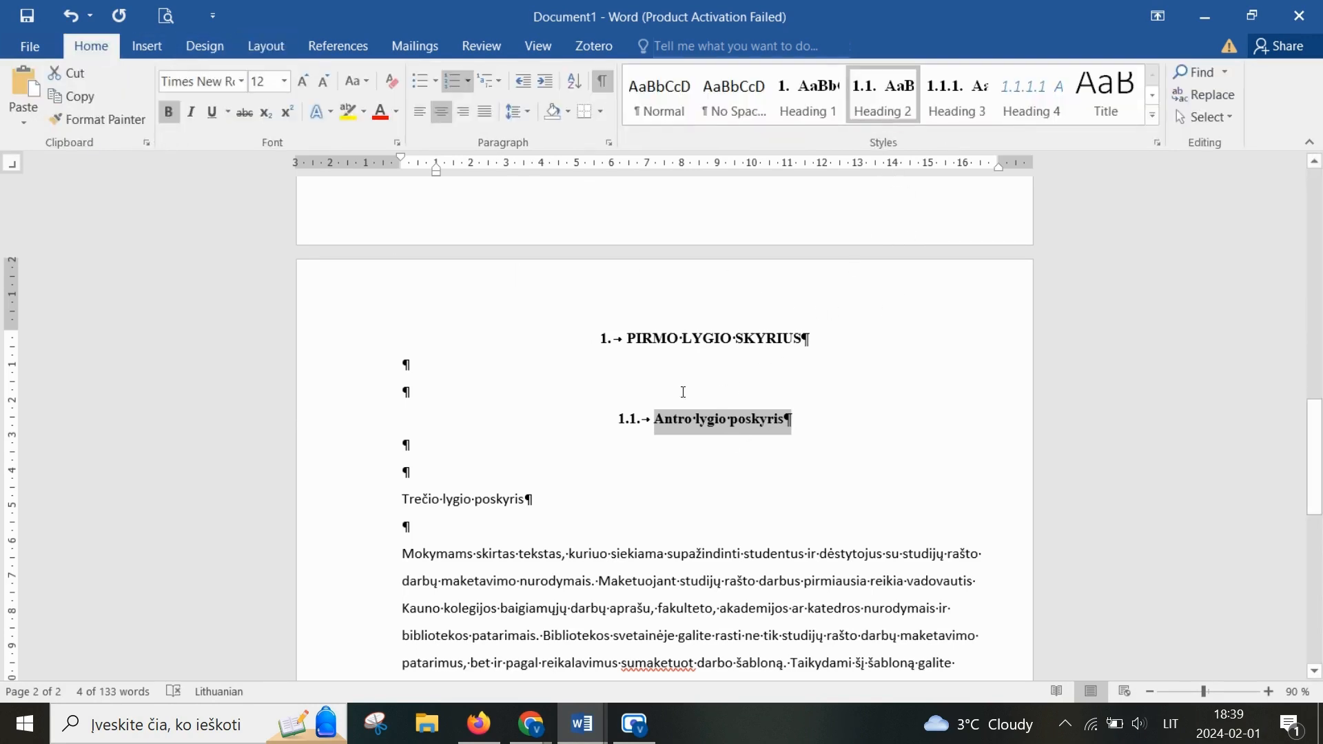
pyautogui.rightClick(882, 96)
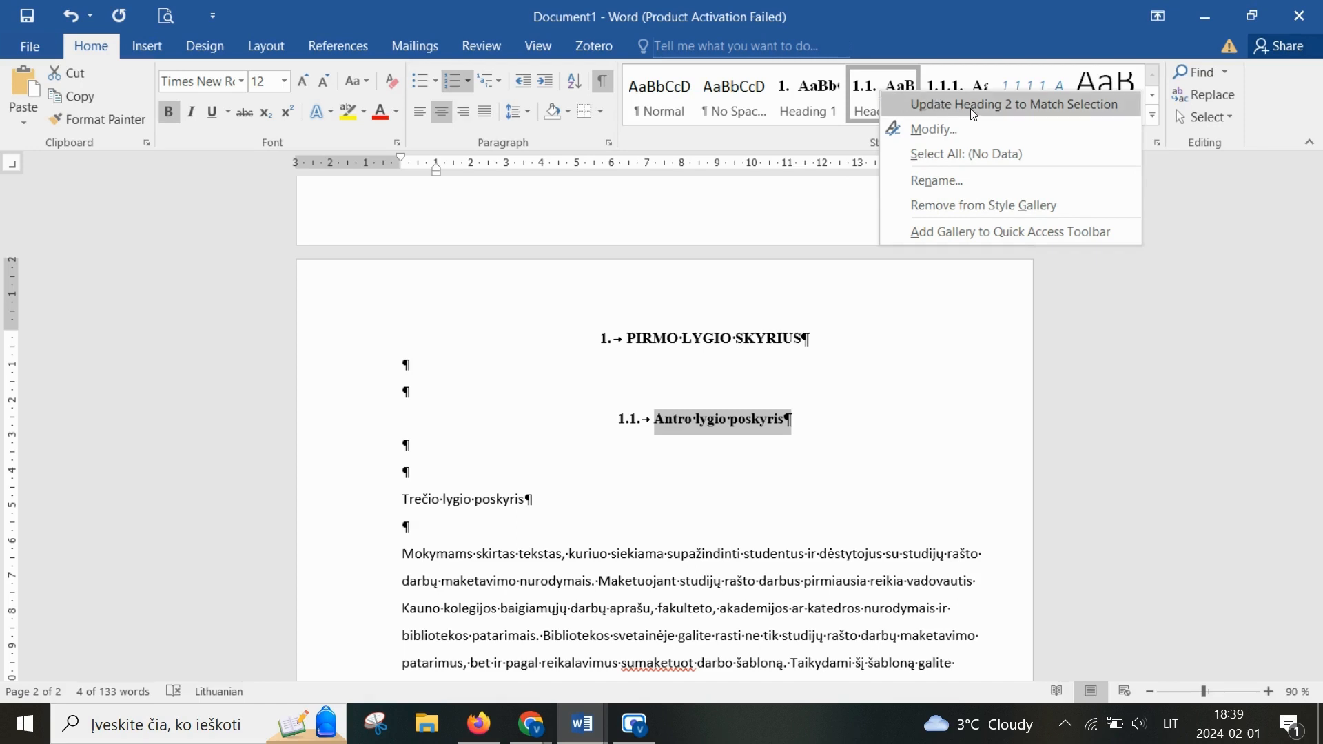
pyautogui.click(1024, 115)
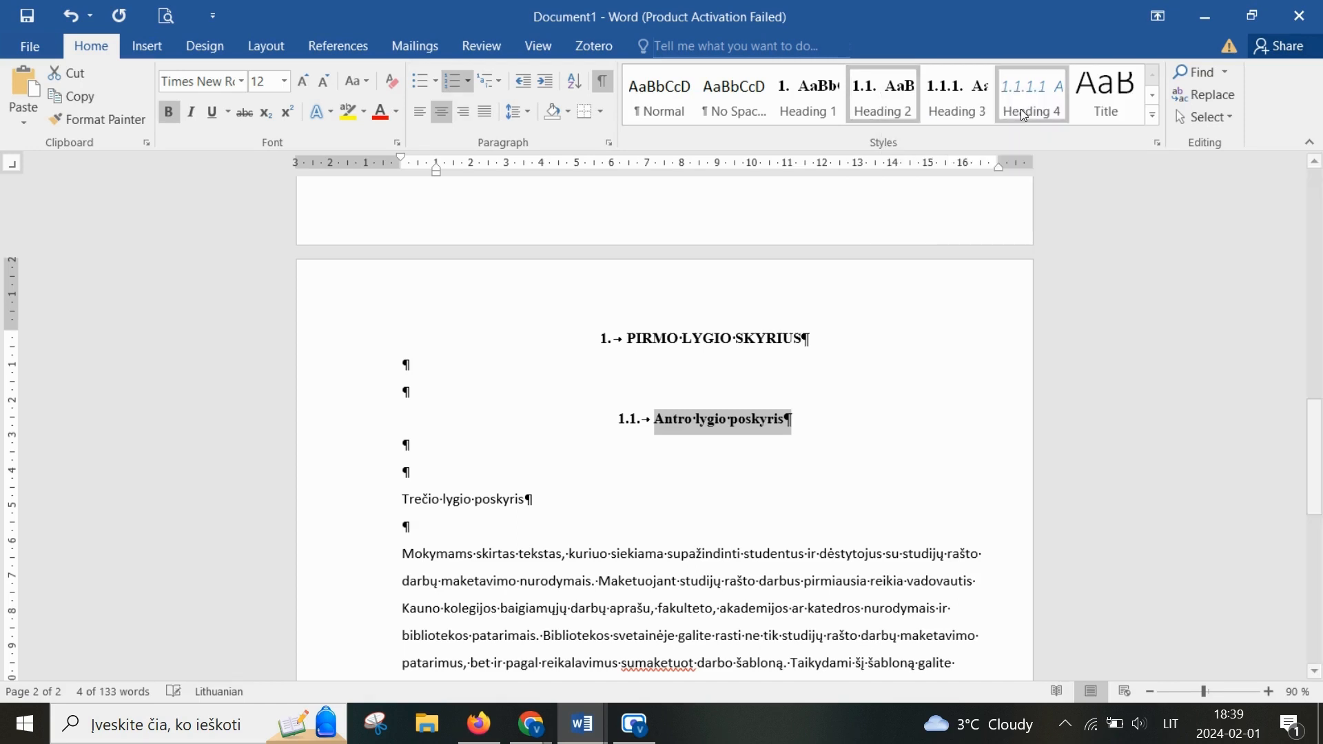
pyautogui.rightClick(885, 112)
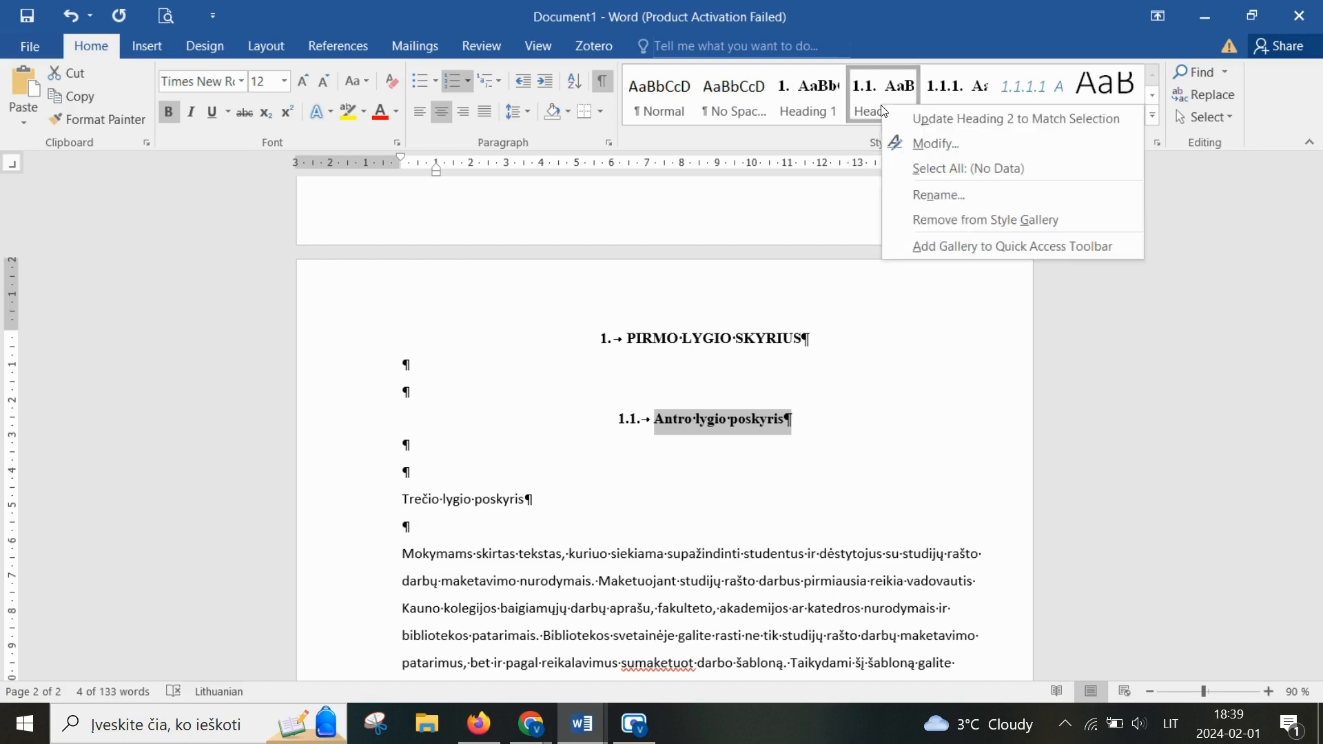
pyautogui.click(944, 141)
pyautogui.click(870, 637)
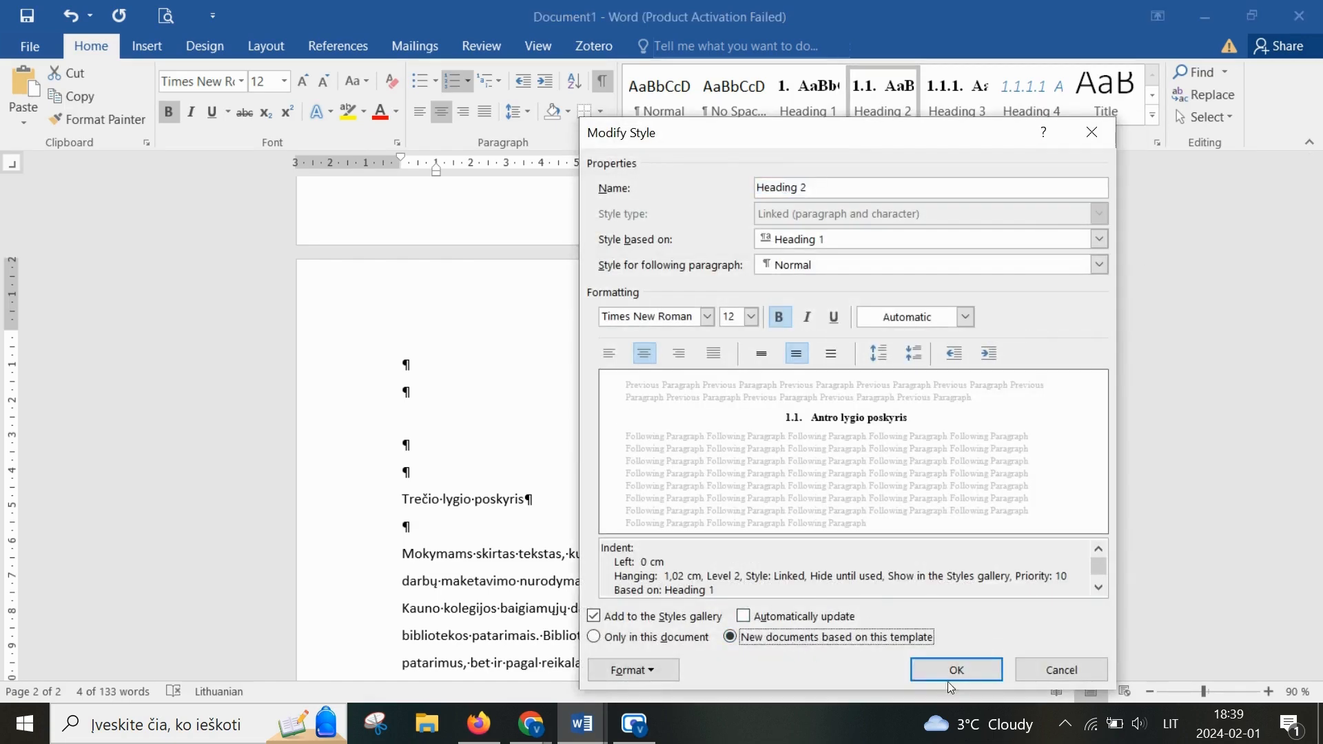
pyautogui.click(949, 681)
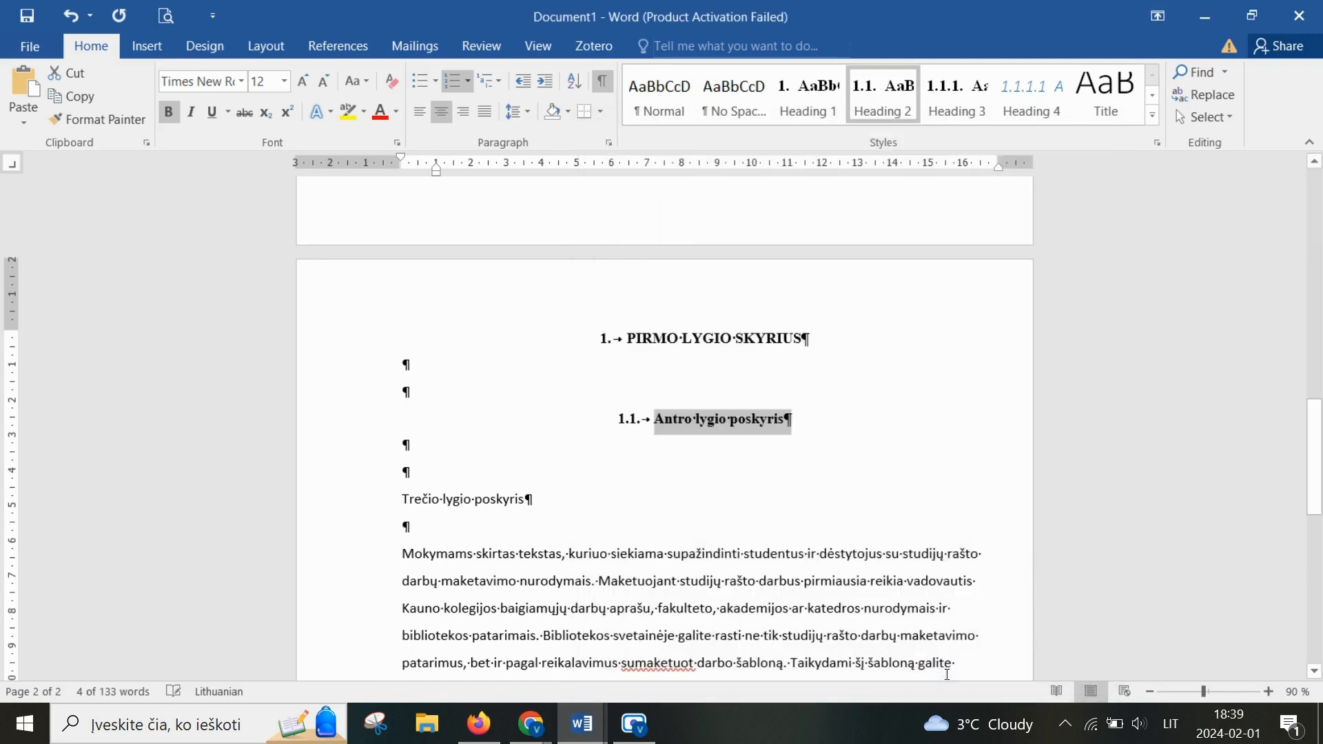
# Step: Apply the Heading 3 style to the Trečio lygio poskyris line
pyautogui.click(644, 487)
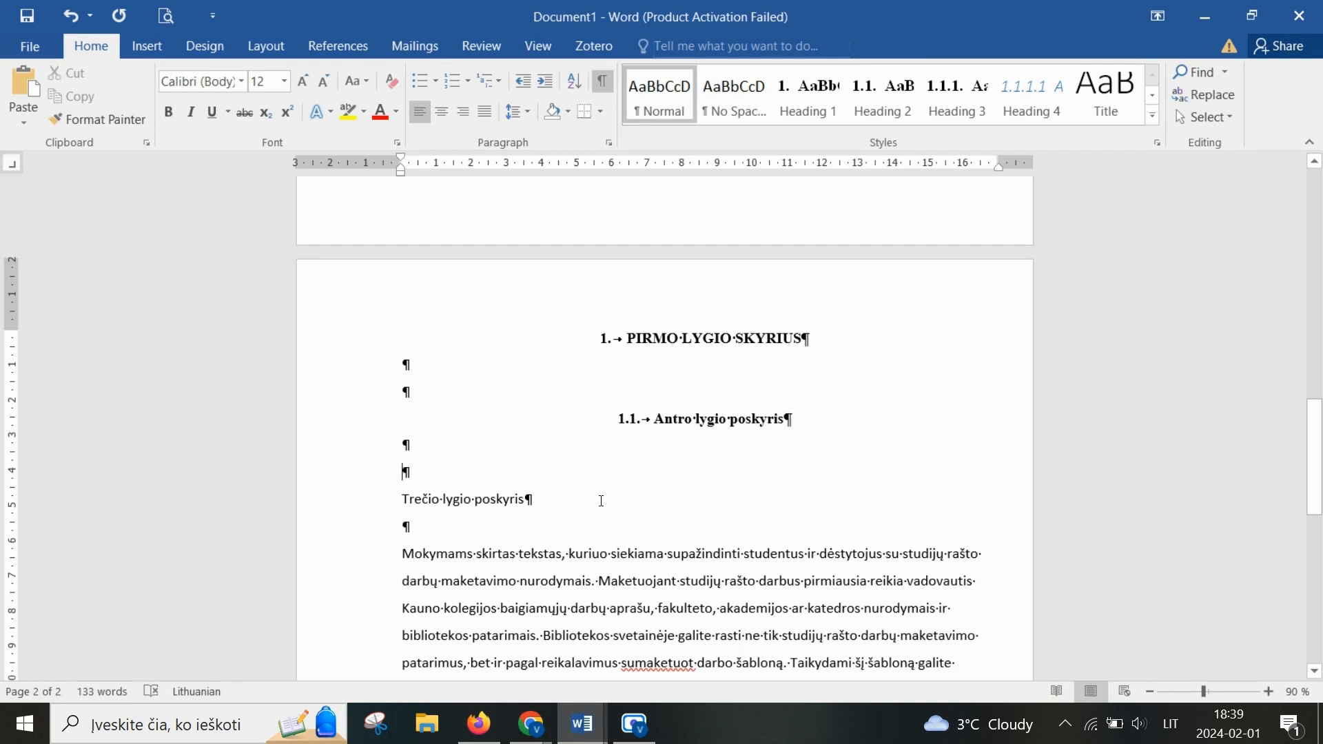
pyautogui.moveTo(600, 502); pyautogui.dragTo(365, 502)
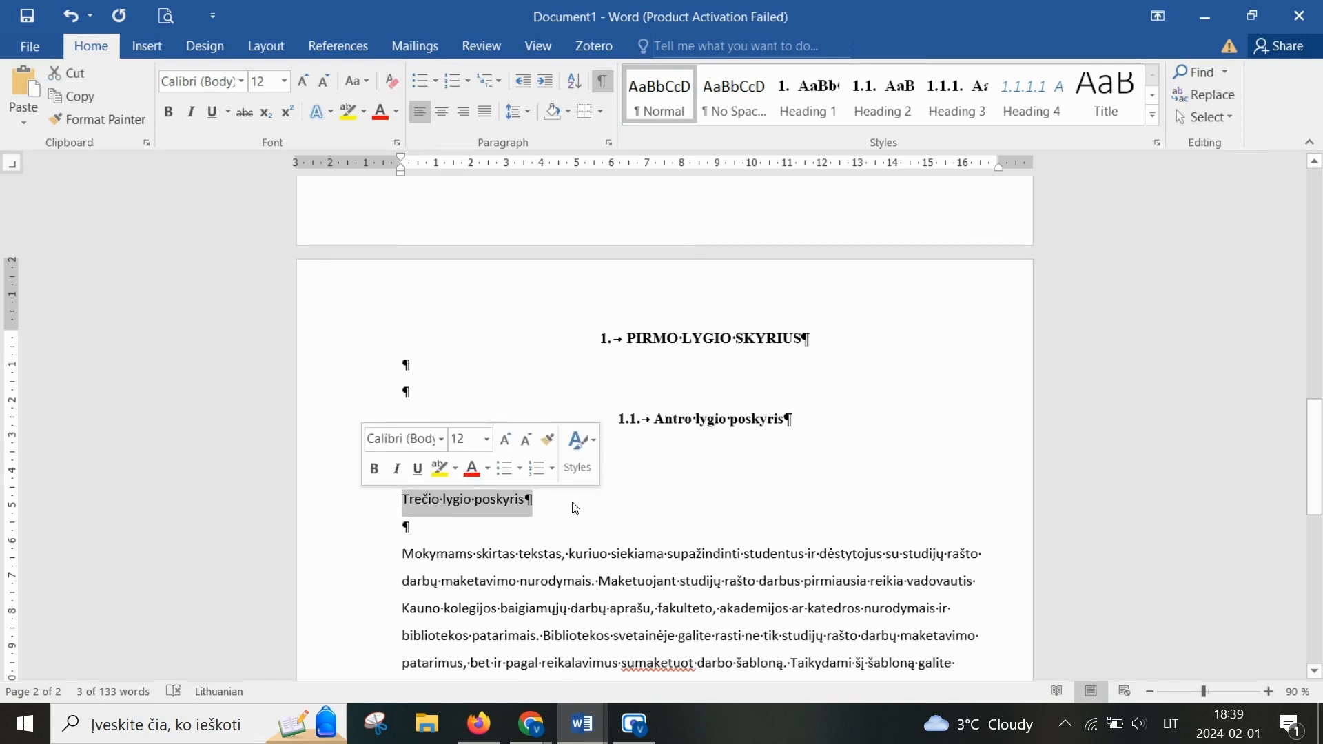
pyautogui.click(963, 110)
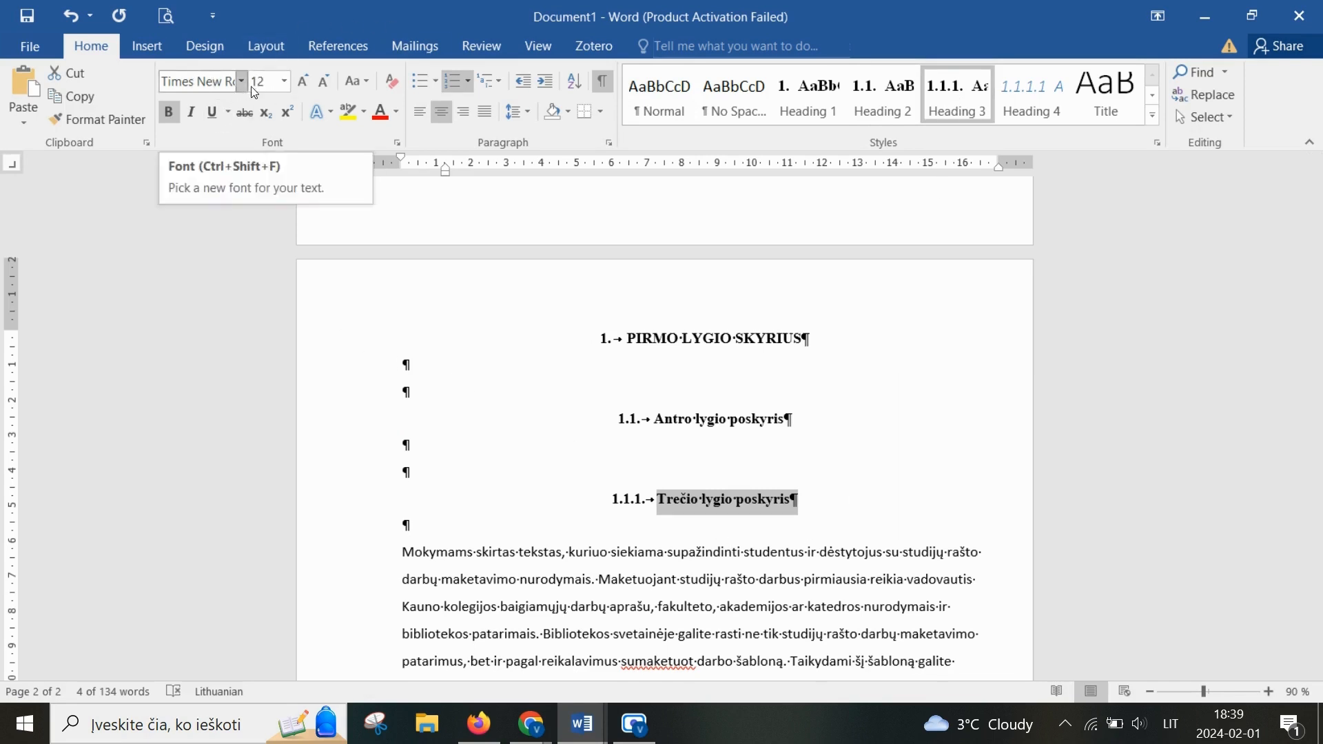
# Step: Set the Trečio lygio poskyris subheading's line spacing to 1,5 and check its font size and its spacing before and after
pyautogui.click(273, 84)
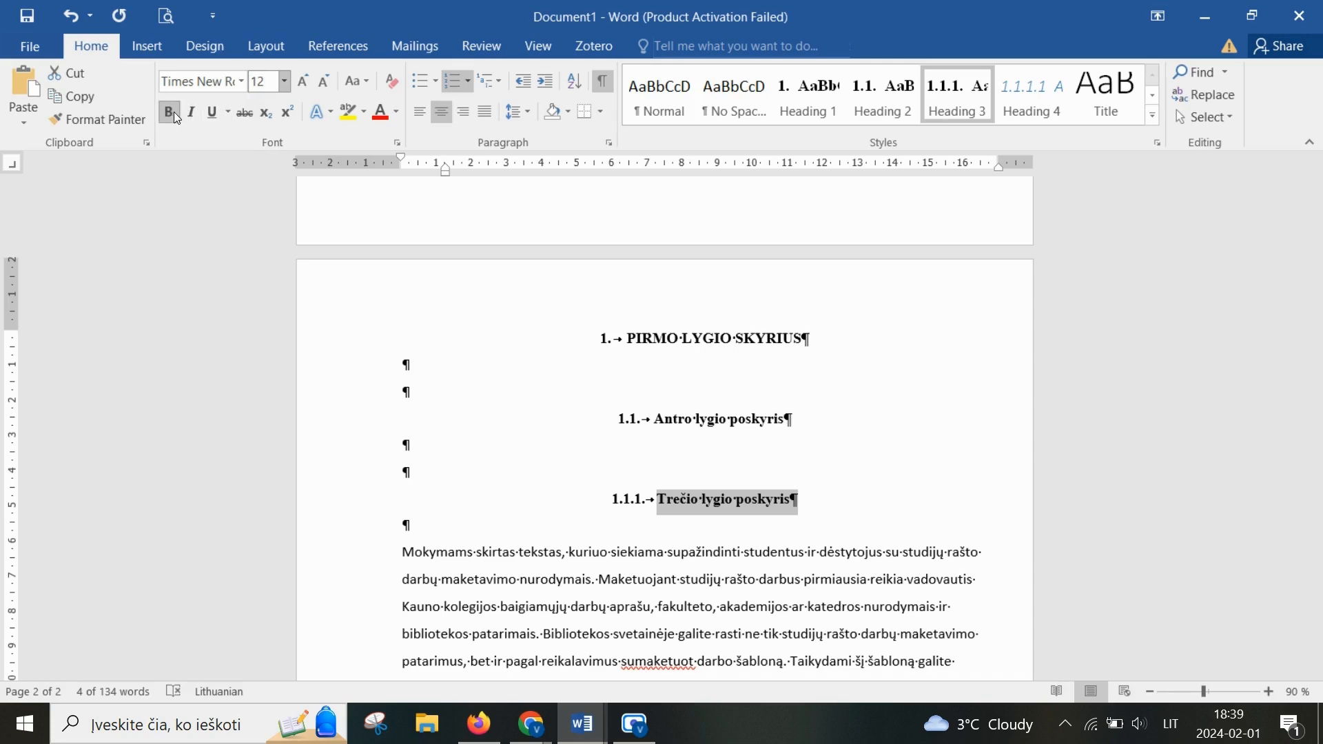
pyautogui.click(362, 81)
pyautogui.click(417, 110)
pyautogui.click(518, 112)
pyautogui.click(566, 179)
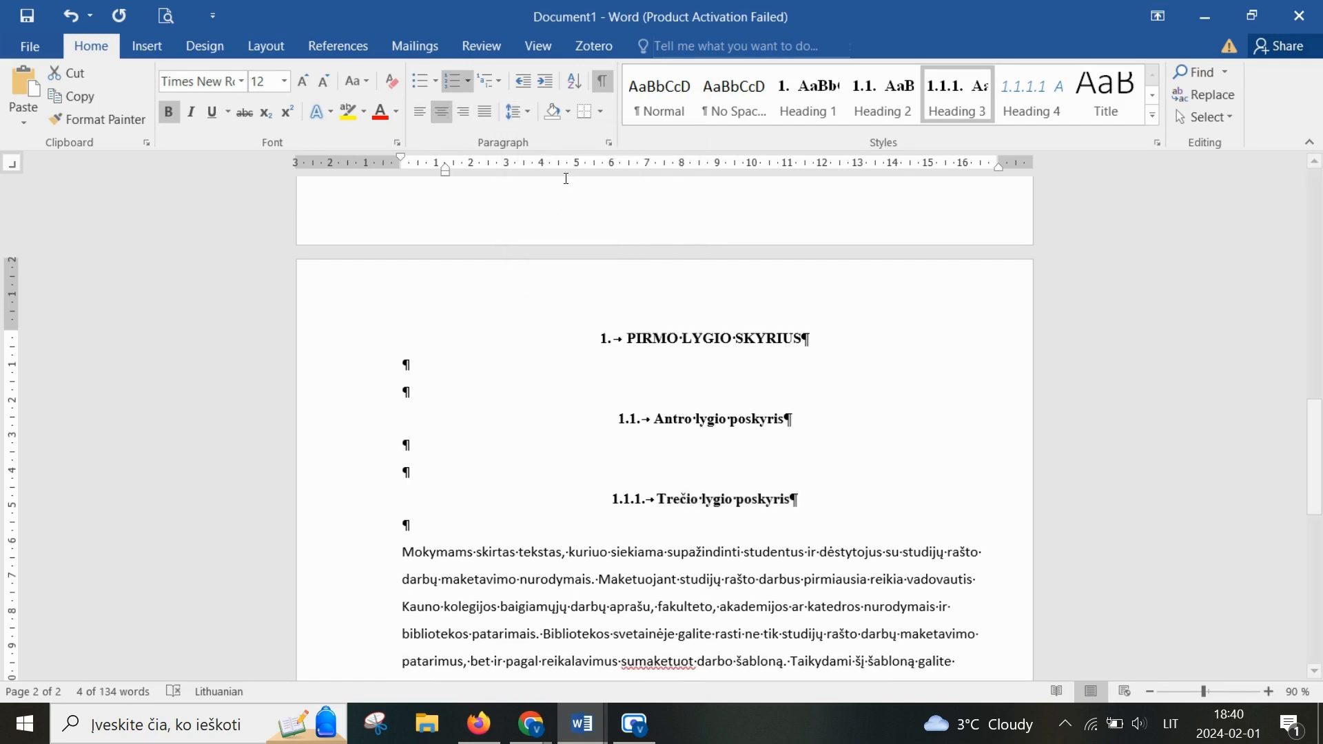
pyautogui.click(266, 46)
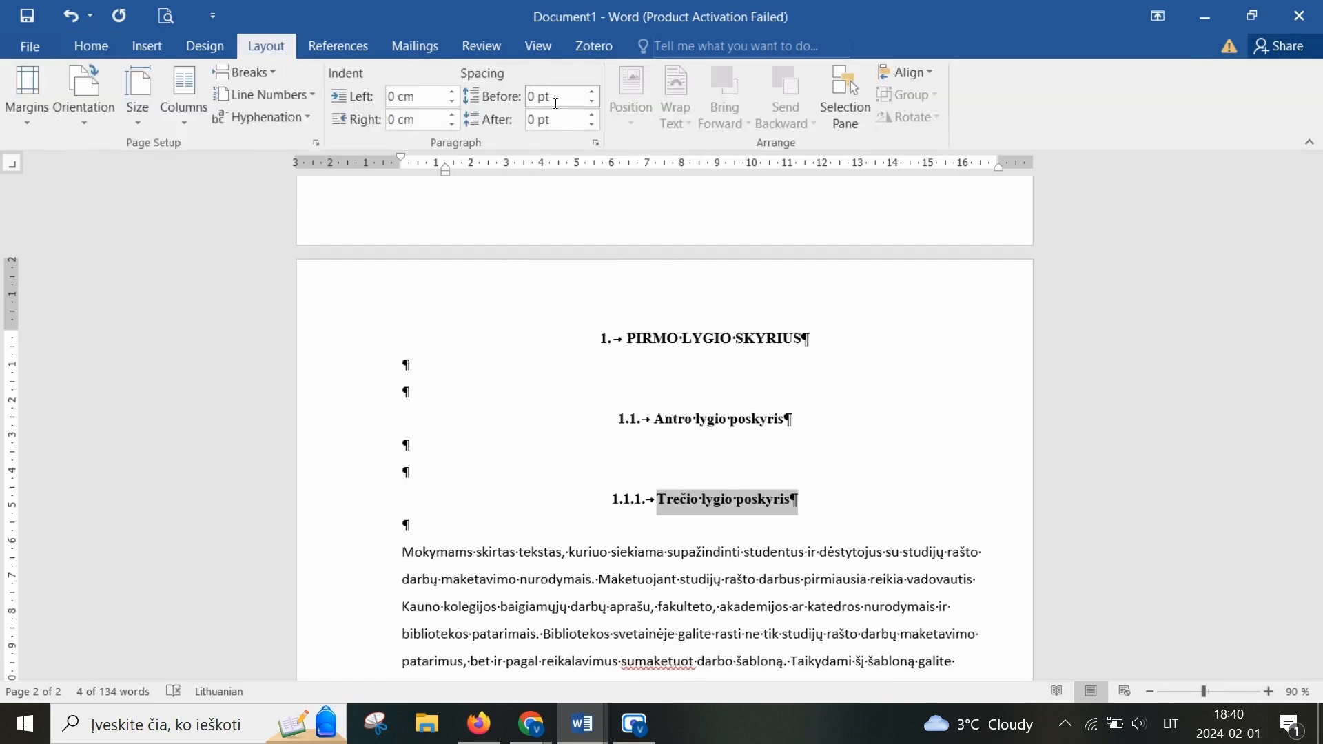
# Step: Update the Heading 3 style to match the selected subheading and make it available in new documents based on this template
pyautogui.click(96, 45)
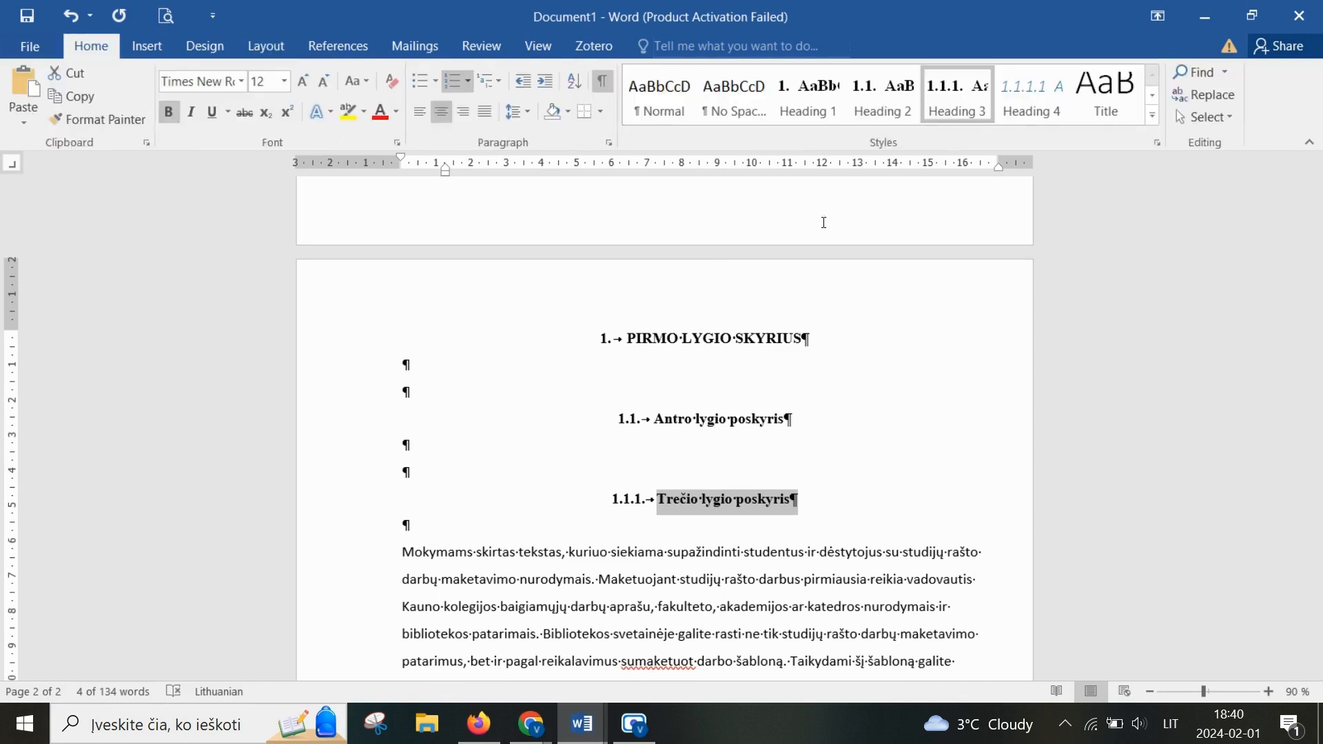
pyautogui.rightClick(963, 105)
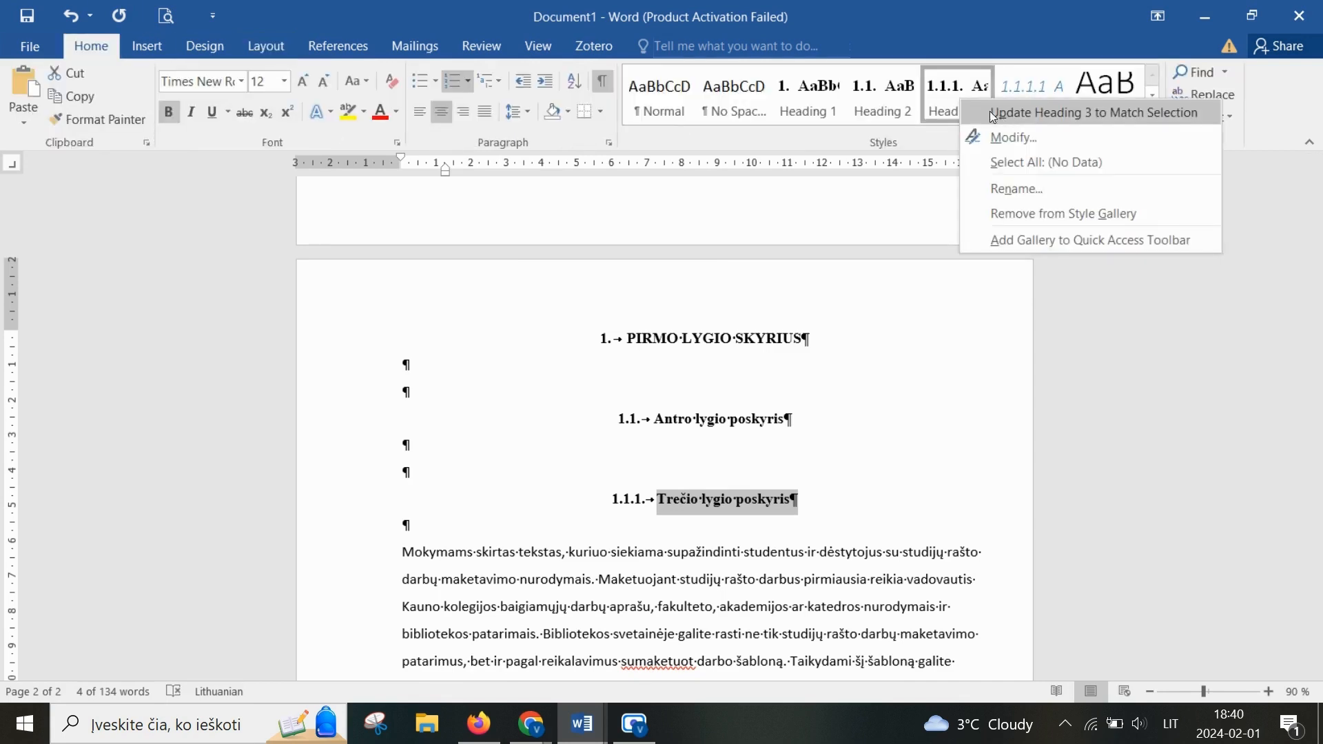
pyautogui.click(1034, 119)
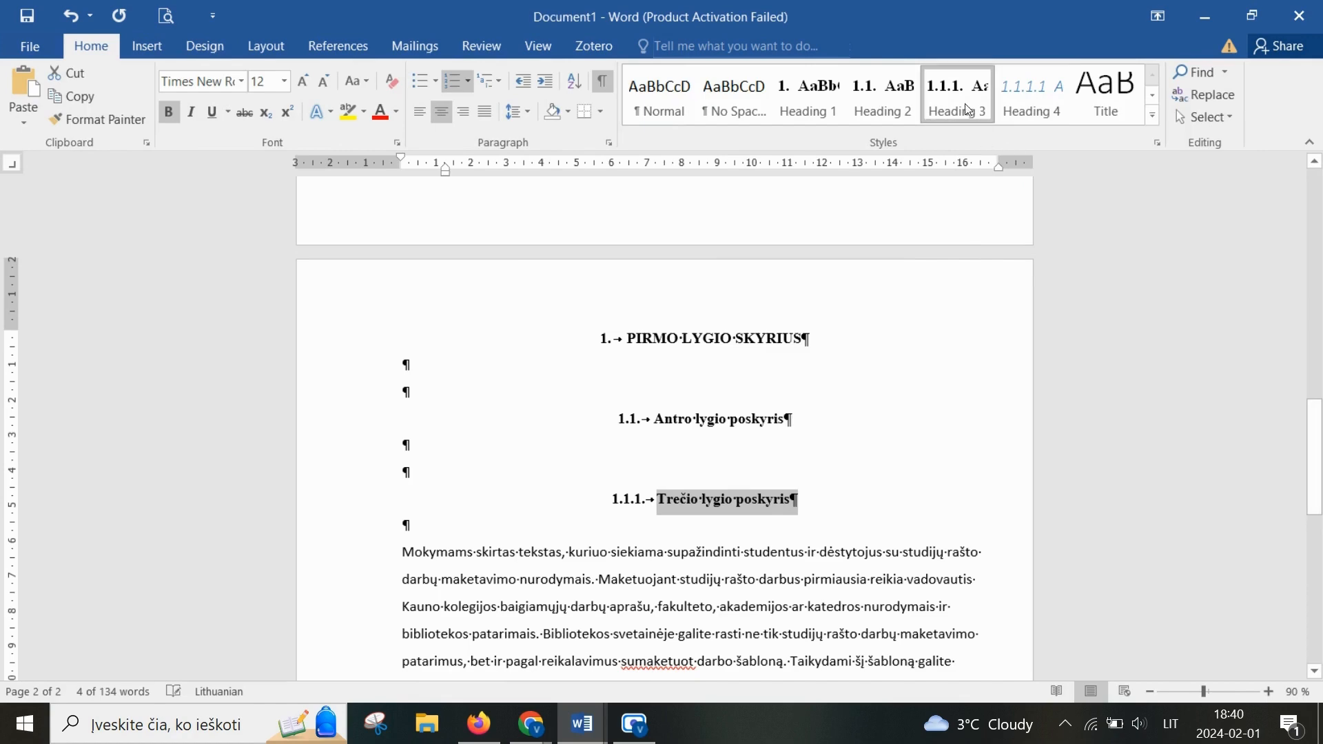
pyautogui.rightClick(968, 105)
pyautogui.click(1026, 144)
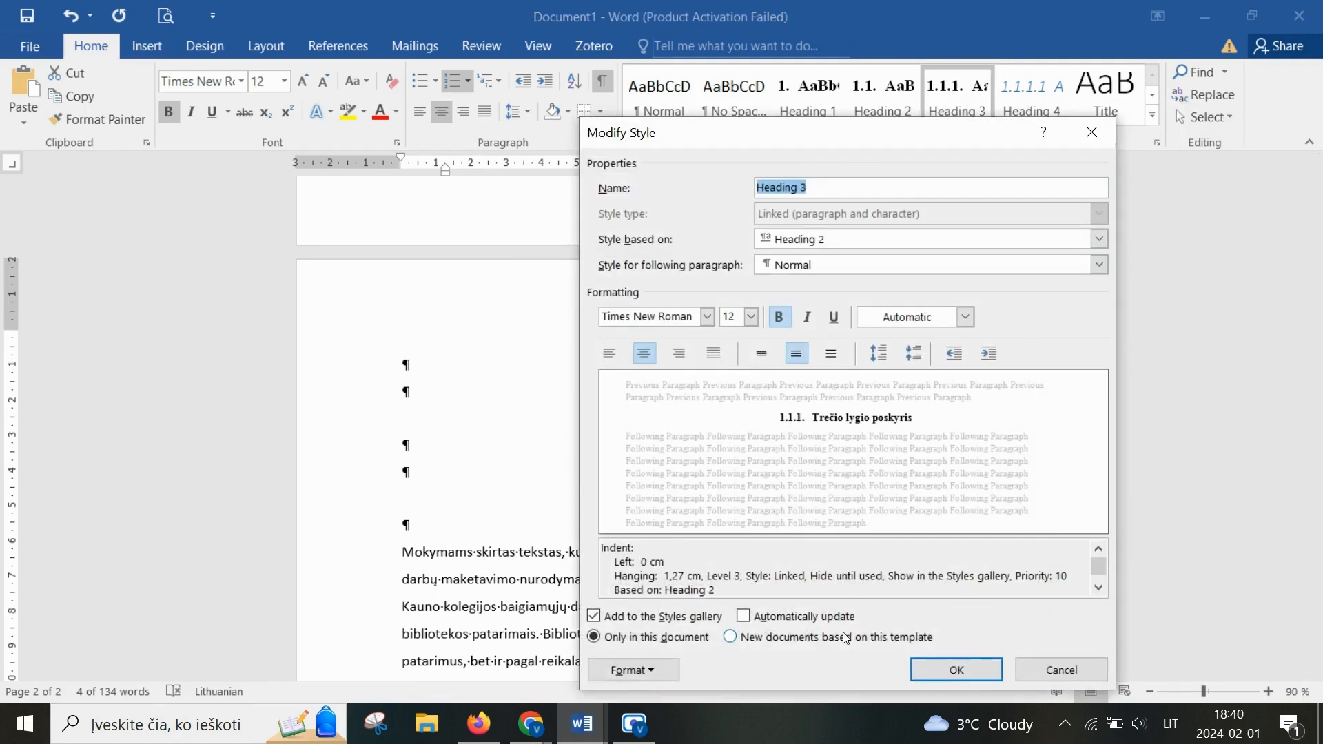
pyautogui.click(845, 636)
pyautogui.click(958, 682)
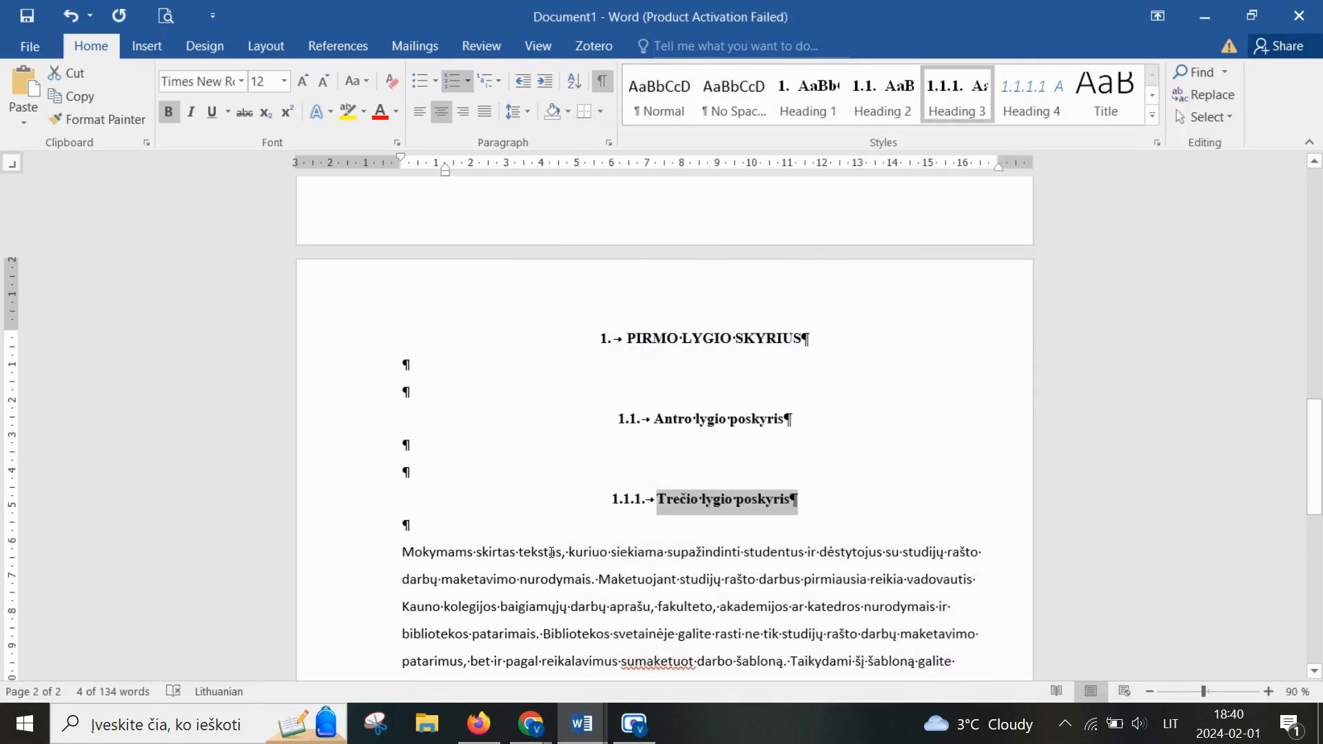
# Step: Format the body text below the Trečio lygio poskyris subheading as Times New Roman, justified, with 1,5 line spacing
pyautogui.scroll(-1, 536, 504)
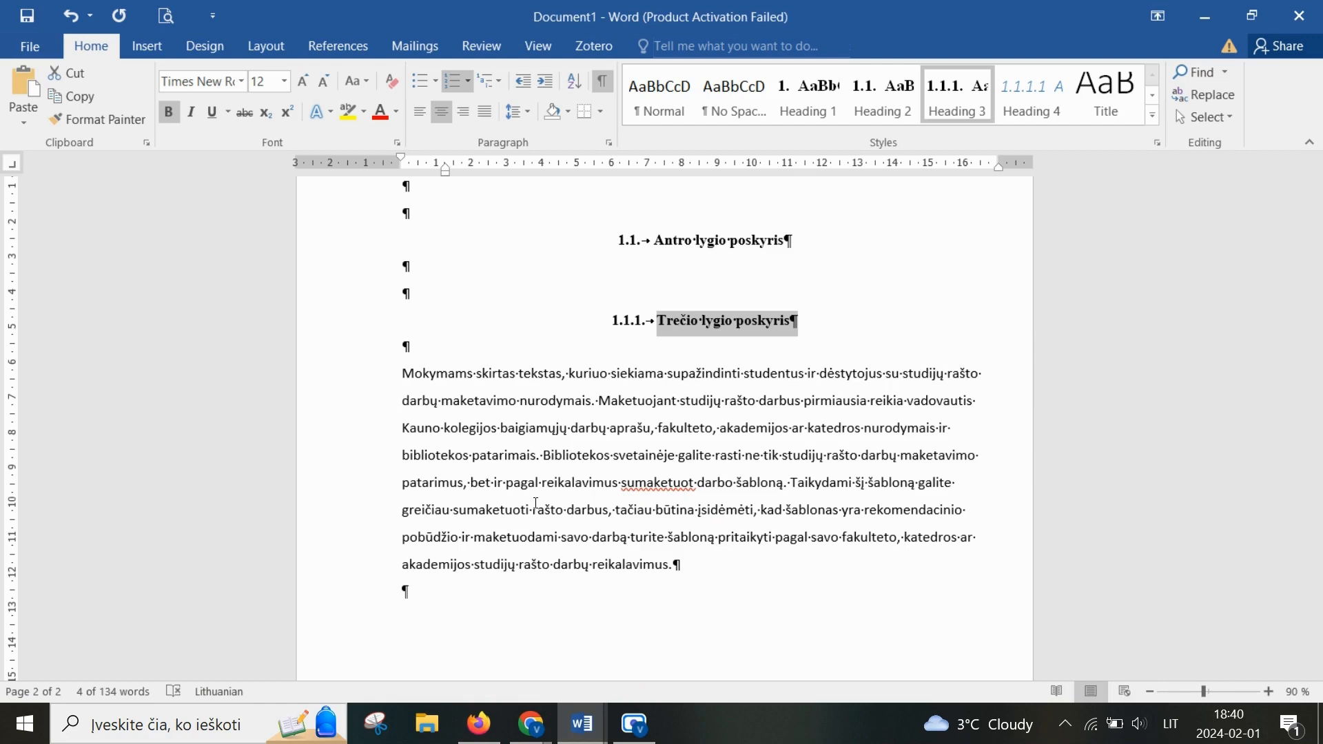
pyautogui.scroll(1, 831, 428)
pyautogui.moveTo(832, 424); pyautogui.dragTo(589, 316)
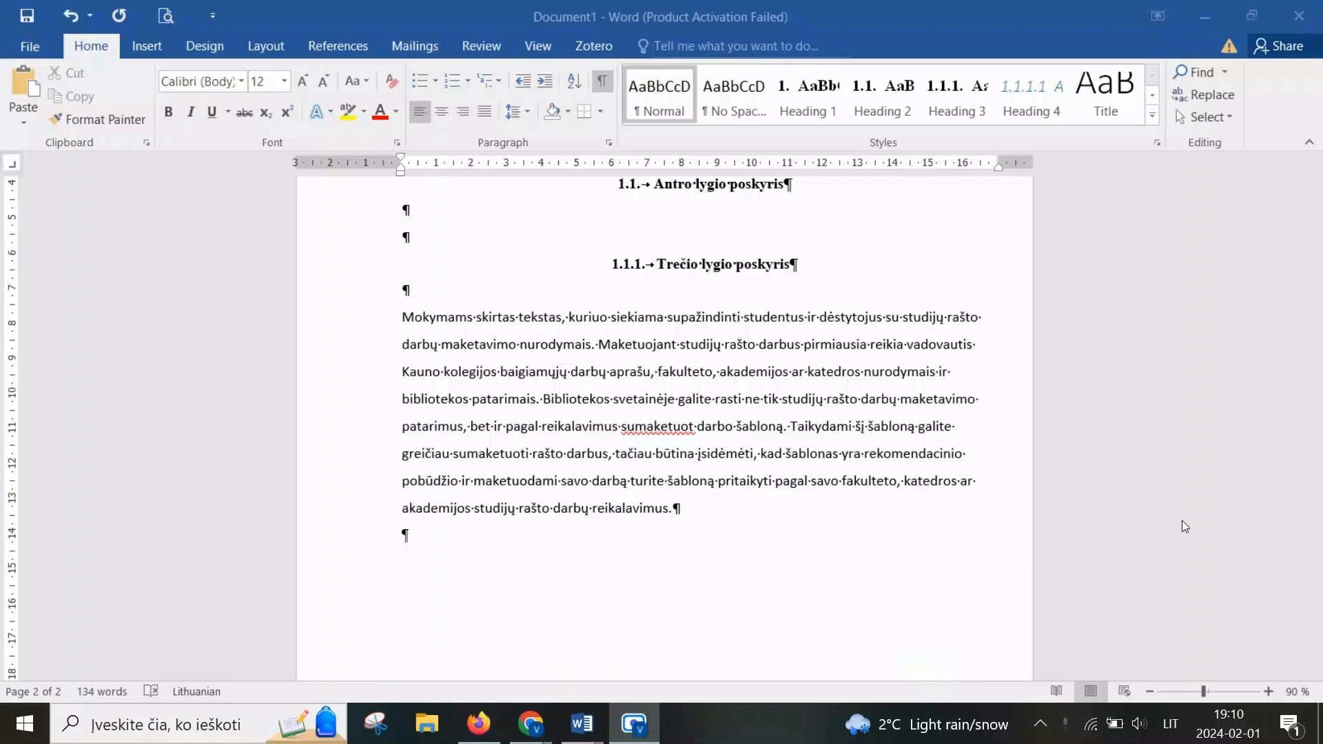
pyautogui.moveTo(402, 287); pyautogui.dragTo(463, 547)
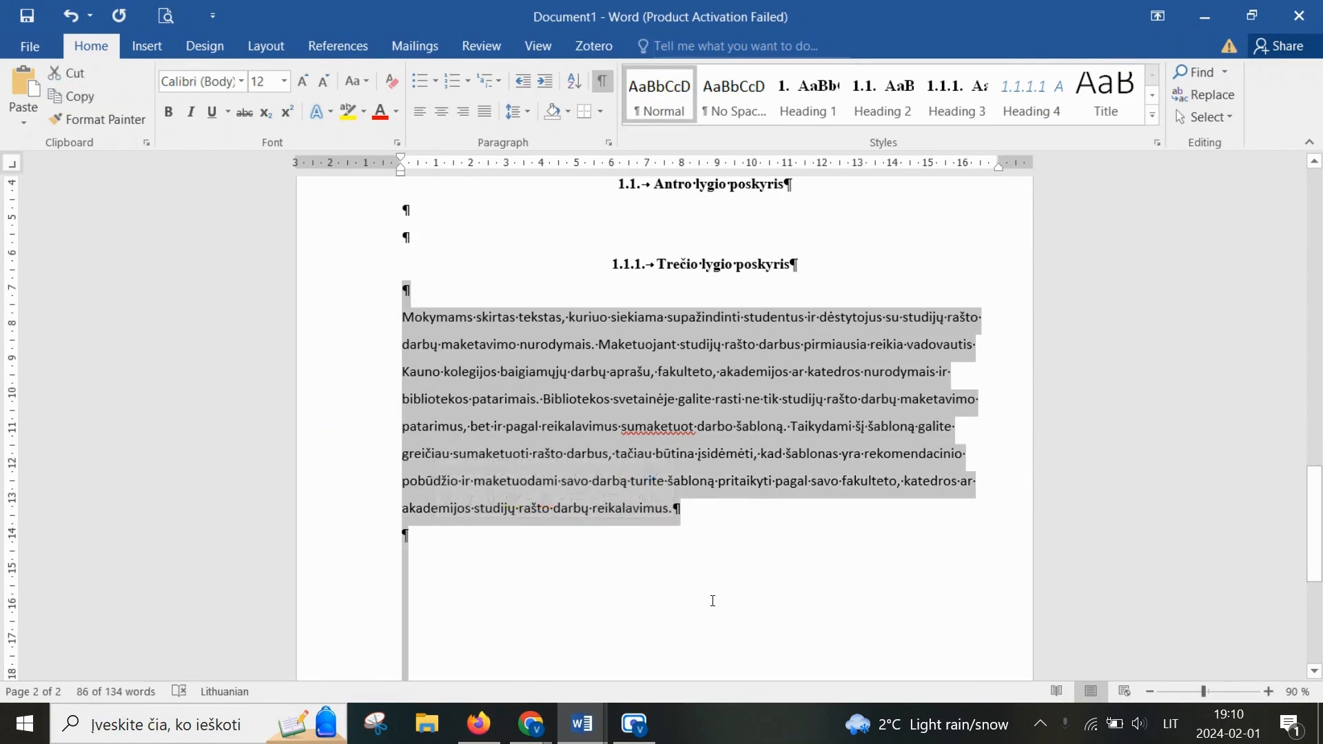
pyautogui.click(241, 82)
pyautogui.click(238, 200)
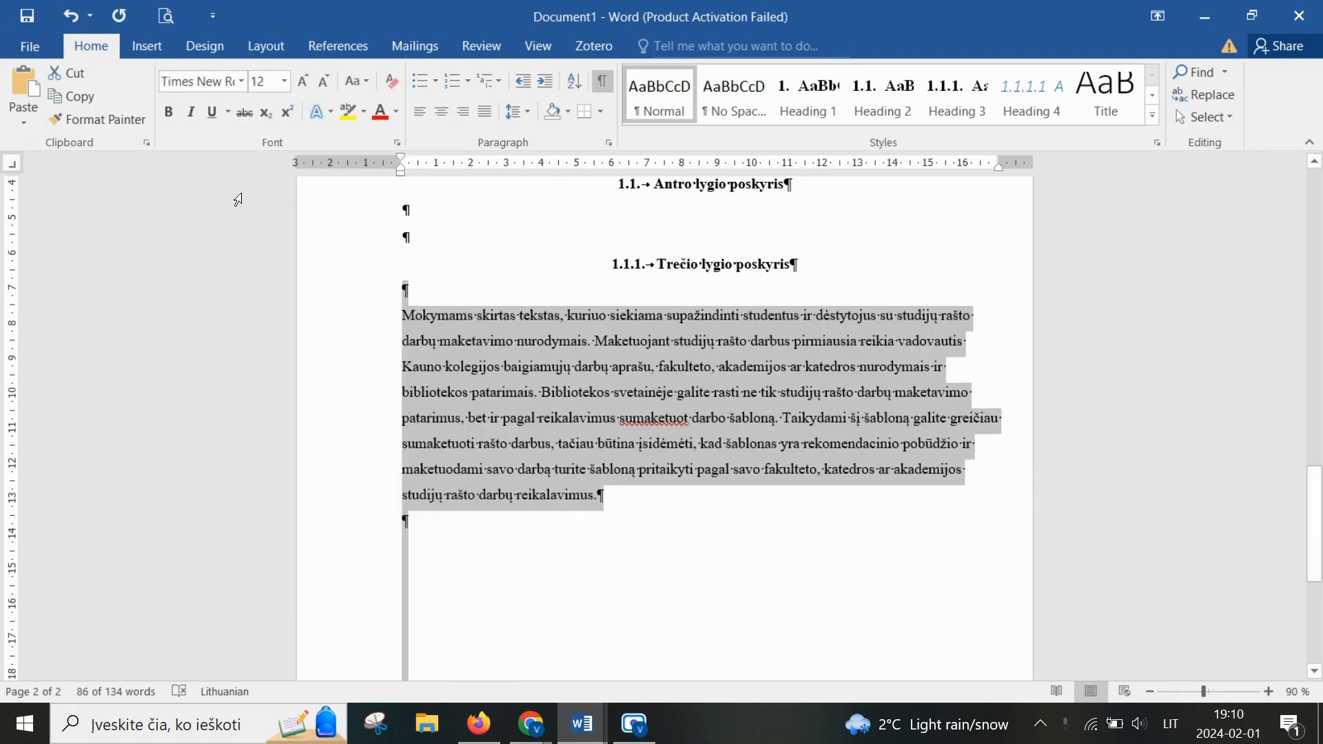
pyautogui.click(485, 111)
pyautogui.click(519, 112)
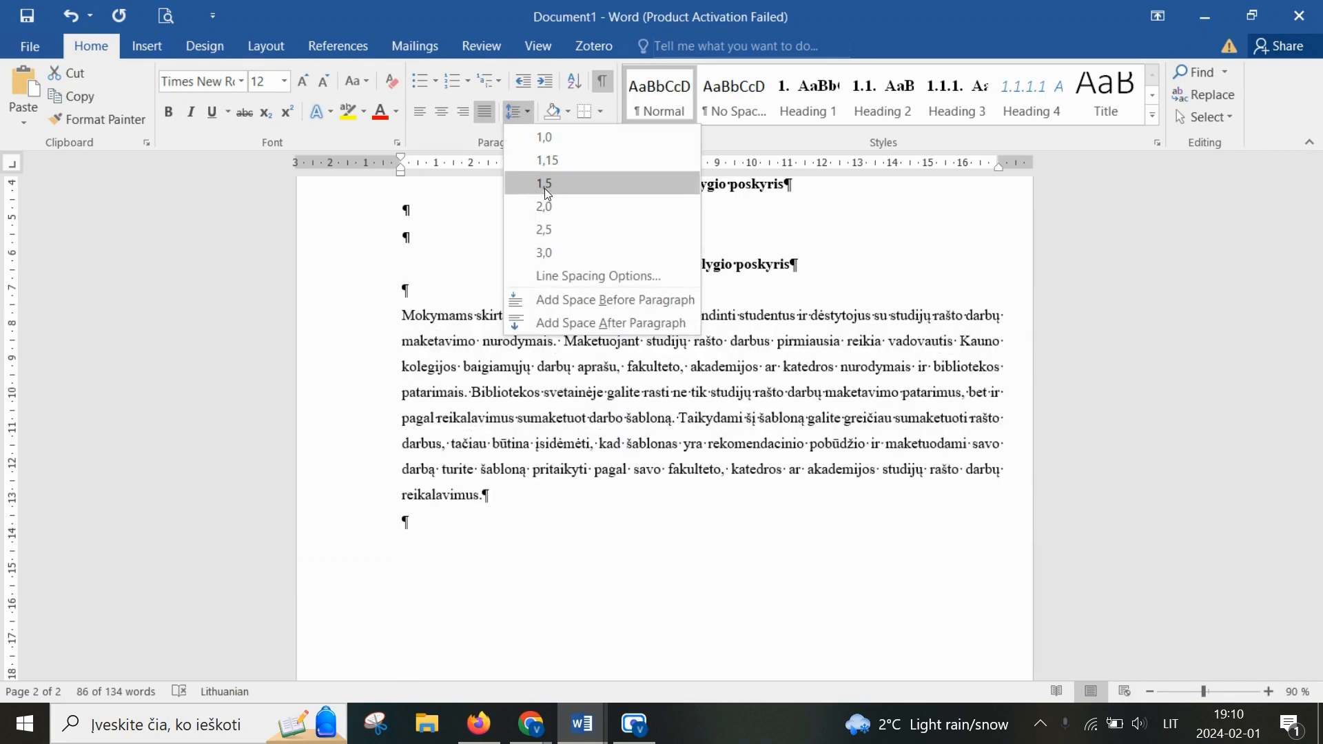
pyautogui.click(548, 184)
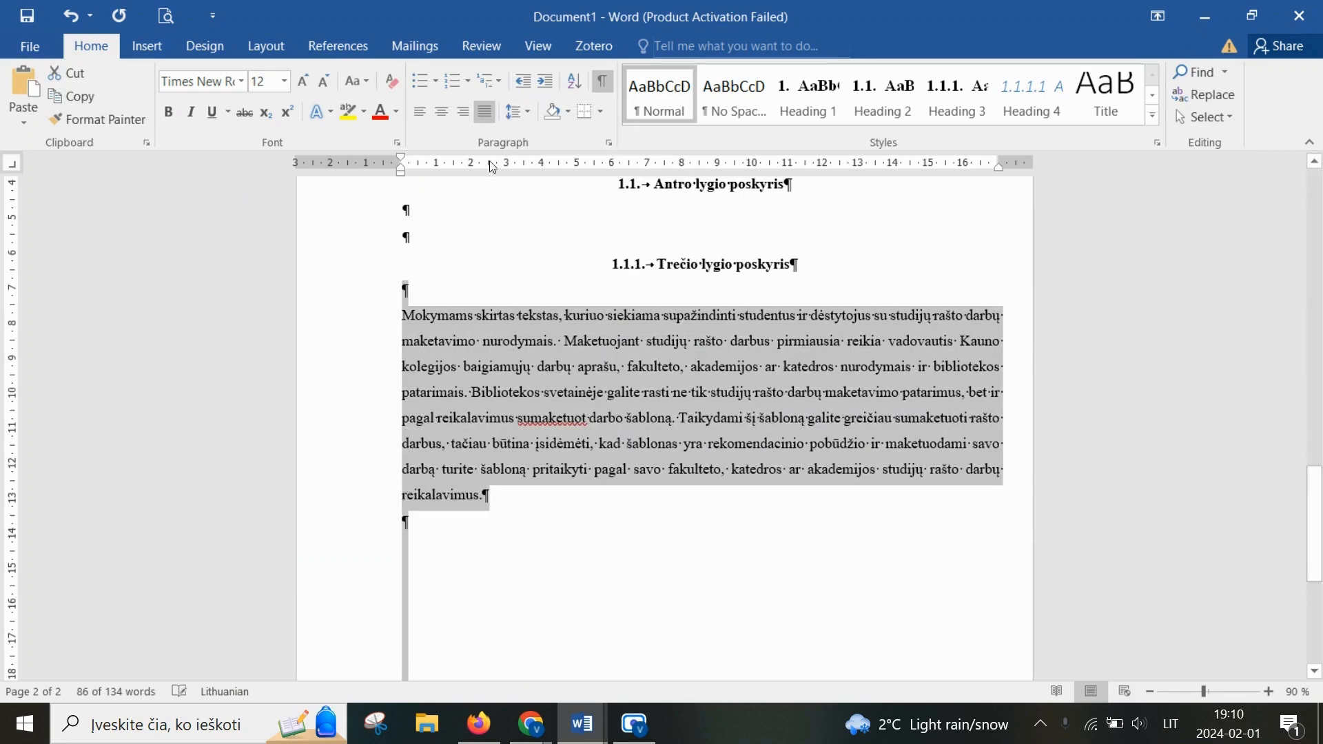
# Step: Set the selected body text's spacing after paragraphs to 0 pt
pyautogui.click(283, 49)
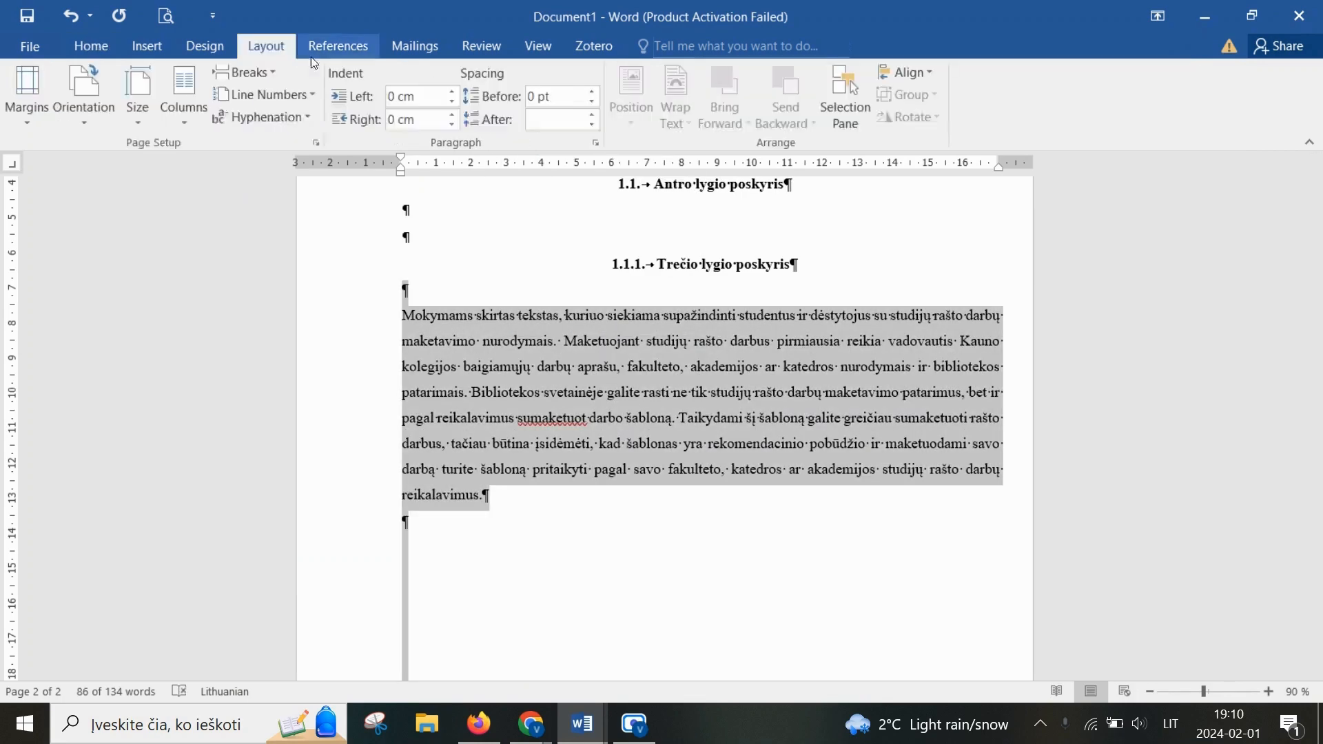
pyautogui.click(594, 128)
pyautogui.click(107, 45)
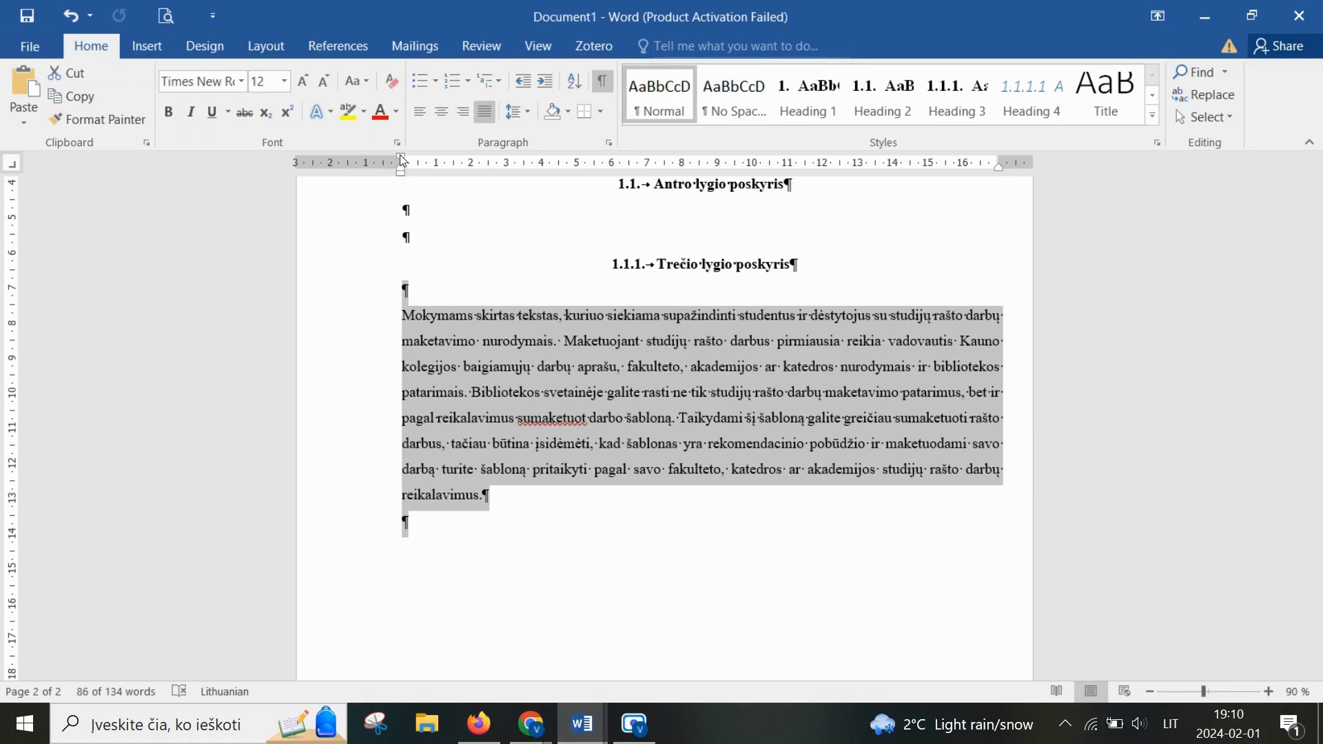
# Step: Give the selected body text a first-line indent of 1,5 cm
pyautogui.moveTo(401, 157)
pyautogui.mouseDown()
pyautogui.moveTo(459, 172)
pyautogui.moveTo(401, 162)
pyautogui.mouseUp()
pyautogui.click(609, 143)
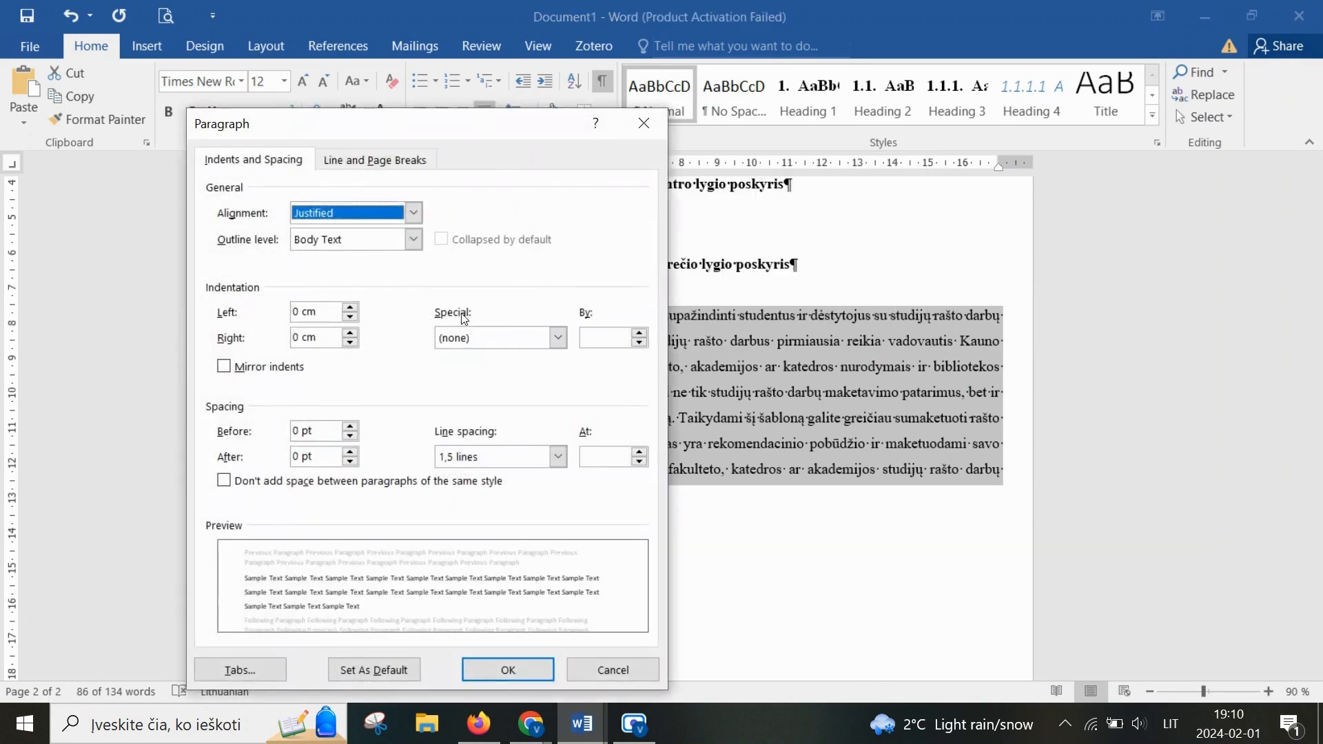
pyautogui.click(483, 338)
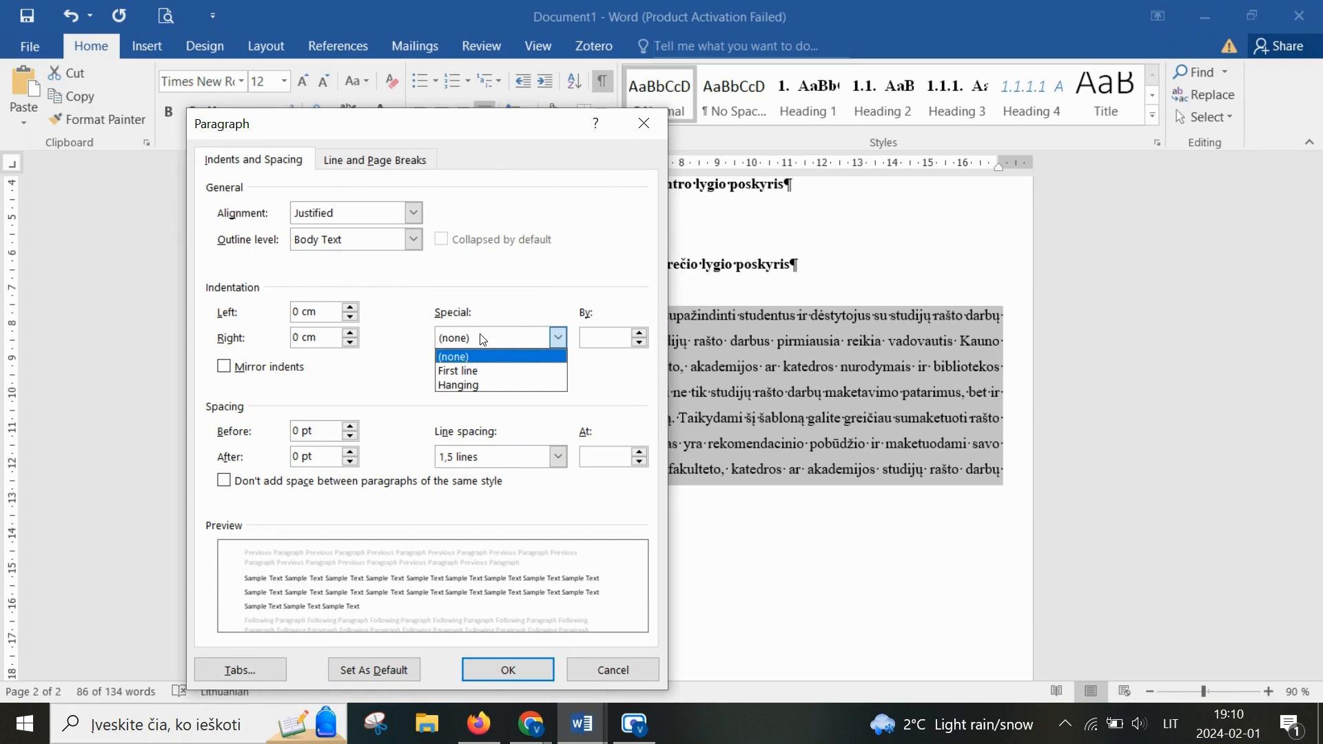
pyautogui.click(492, 379)
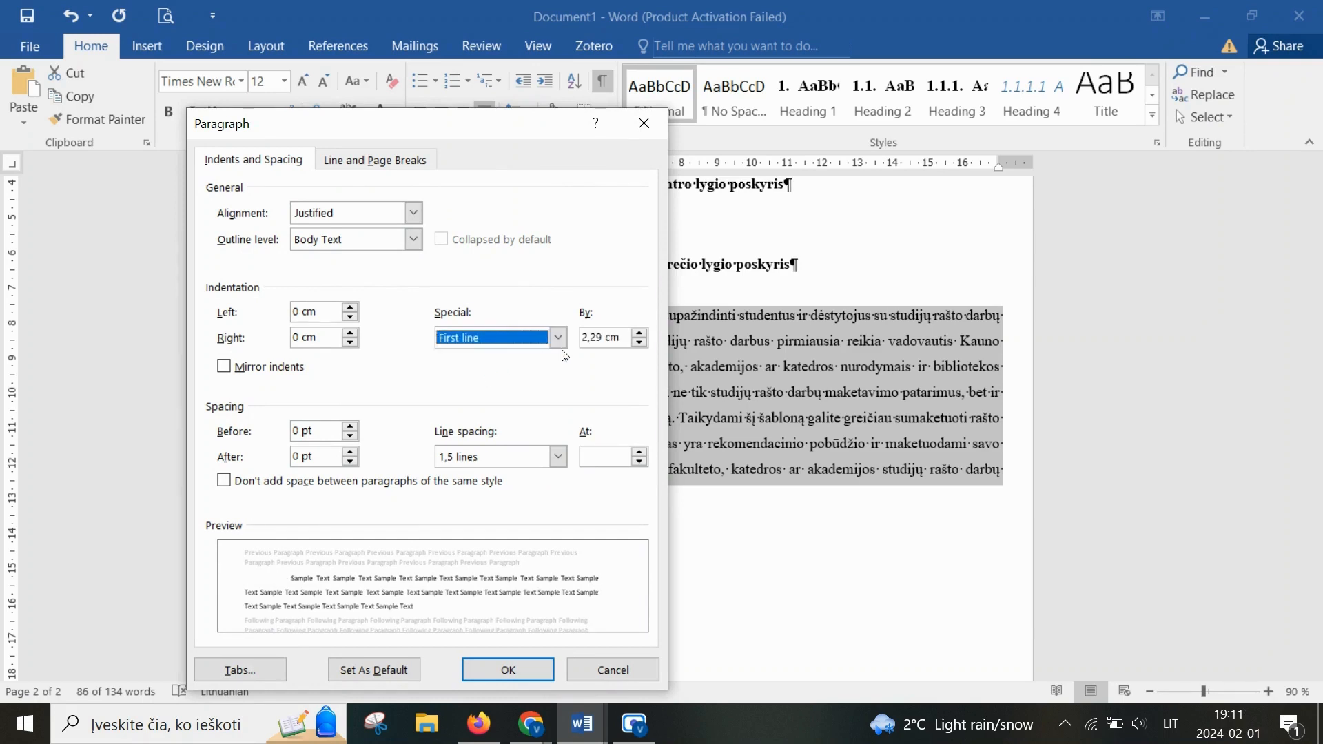
pyautogui.click(638, 344)
pyautogui.click(638, 344)
pyautogui.click(638, 344)
pyautogui.click(638, 344)
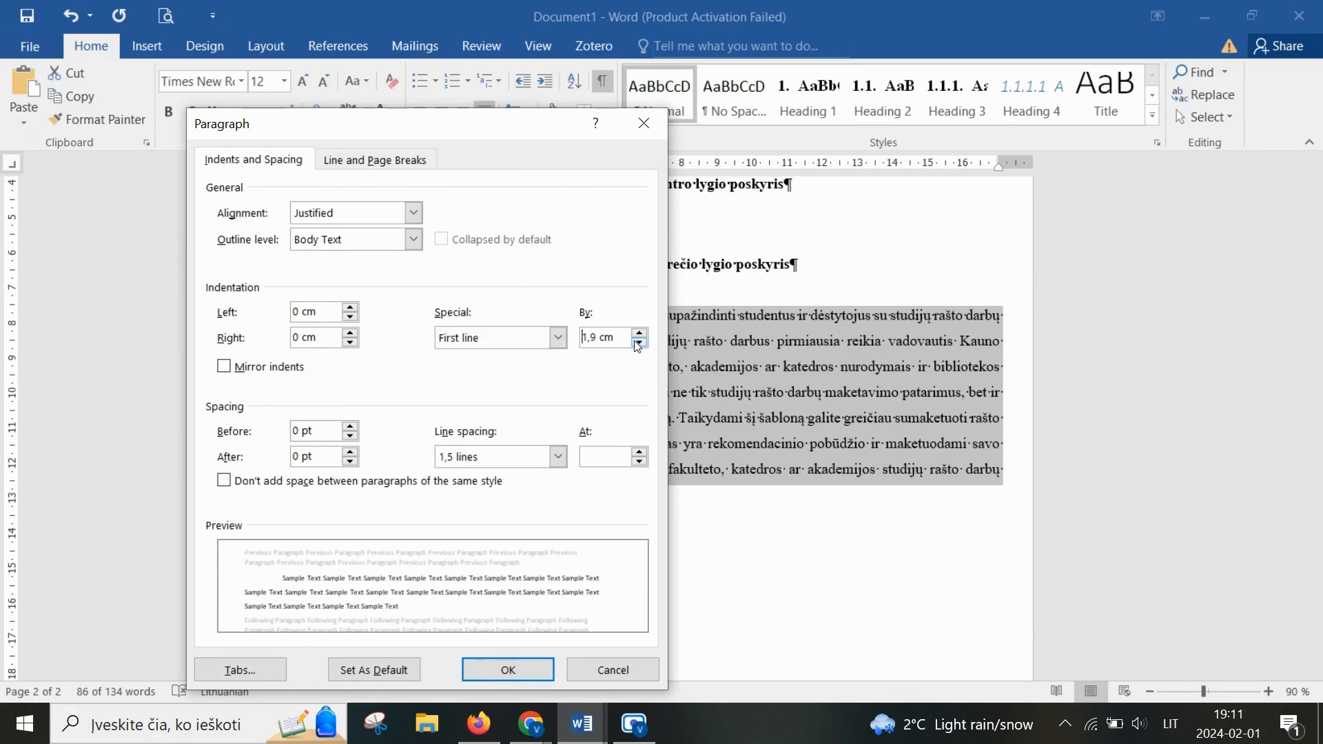
pyautogui.click(638, 345)
pyautogui.click(638, 344)
pyautogui.click(638, 345)
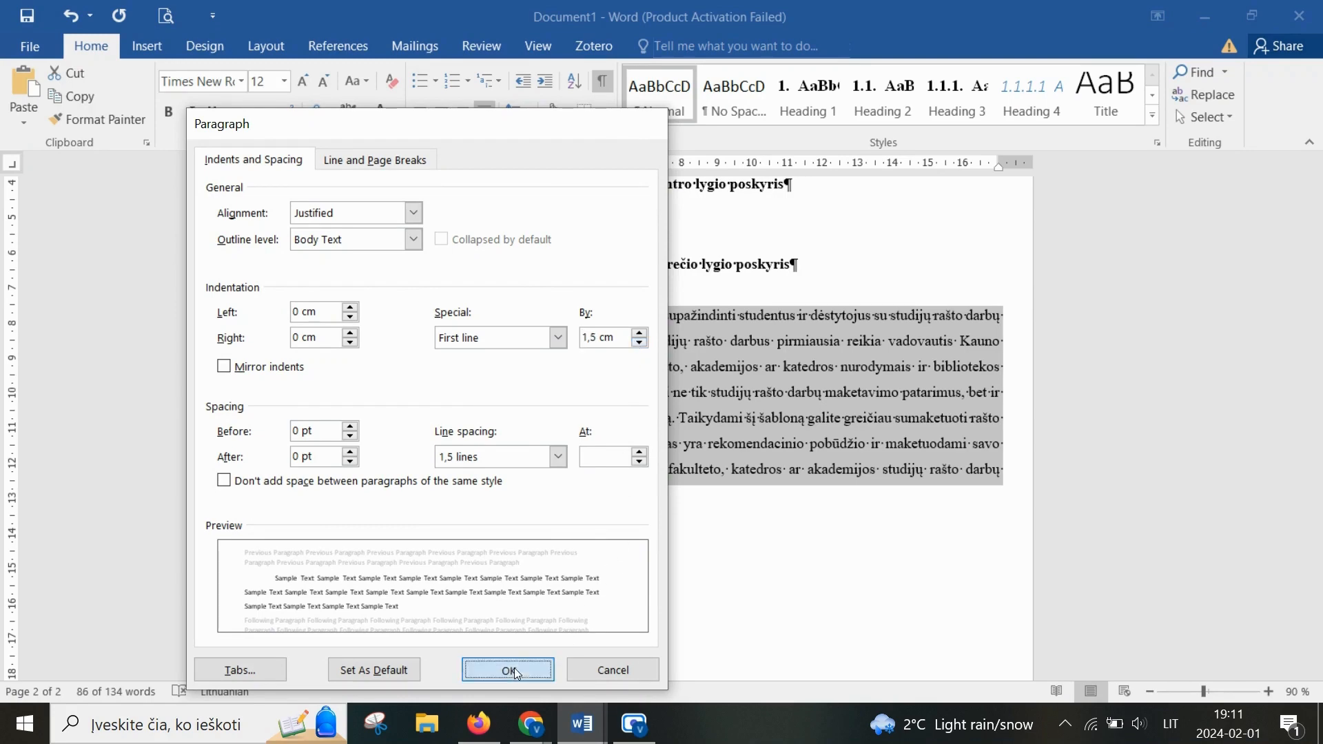
pyautogui.click(536, 663)
# Step: Copy the body paragraph and paste a duplicate directly below it
pyautogui.moveTo(557, 496); pyautogui.dragTo(453, 315)
pyautogui.hotkey('ctrl', 'c')
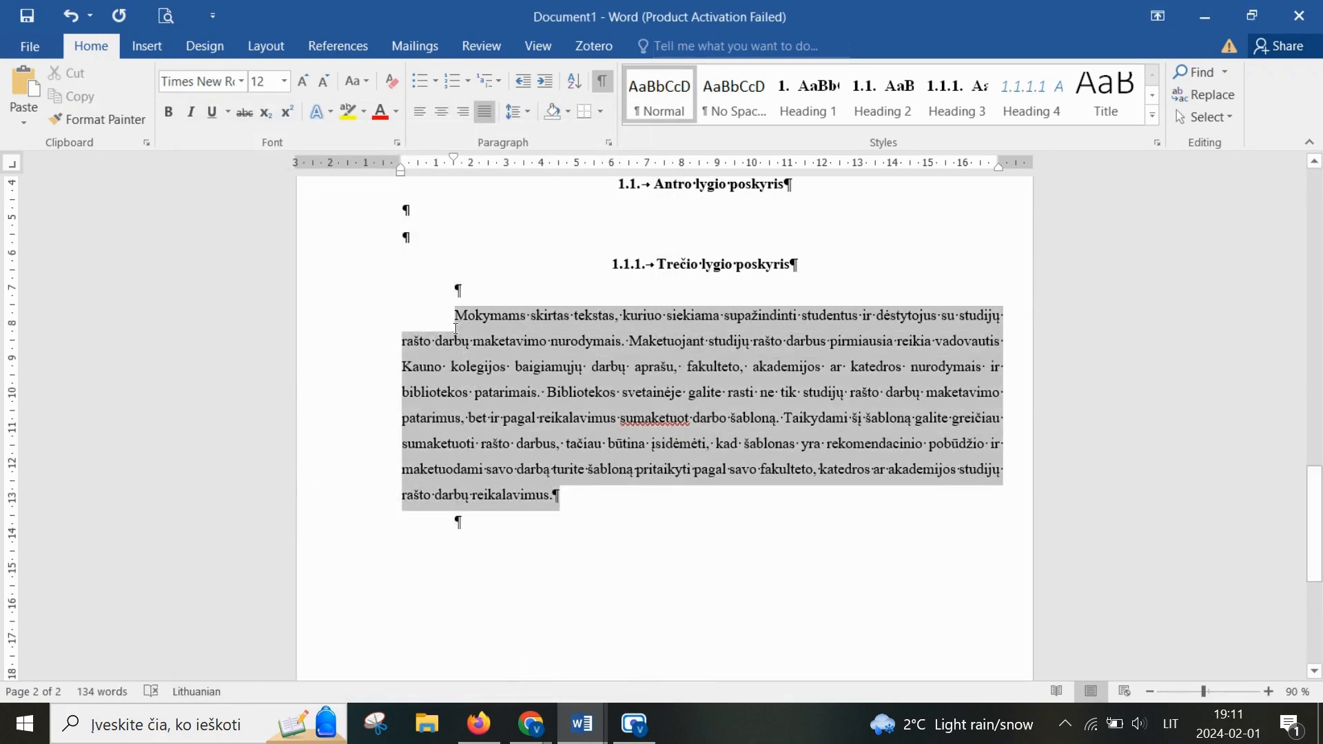
pyautogui.click(548, 532)
pyautogui.hotkey('ctrl', 'v')
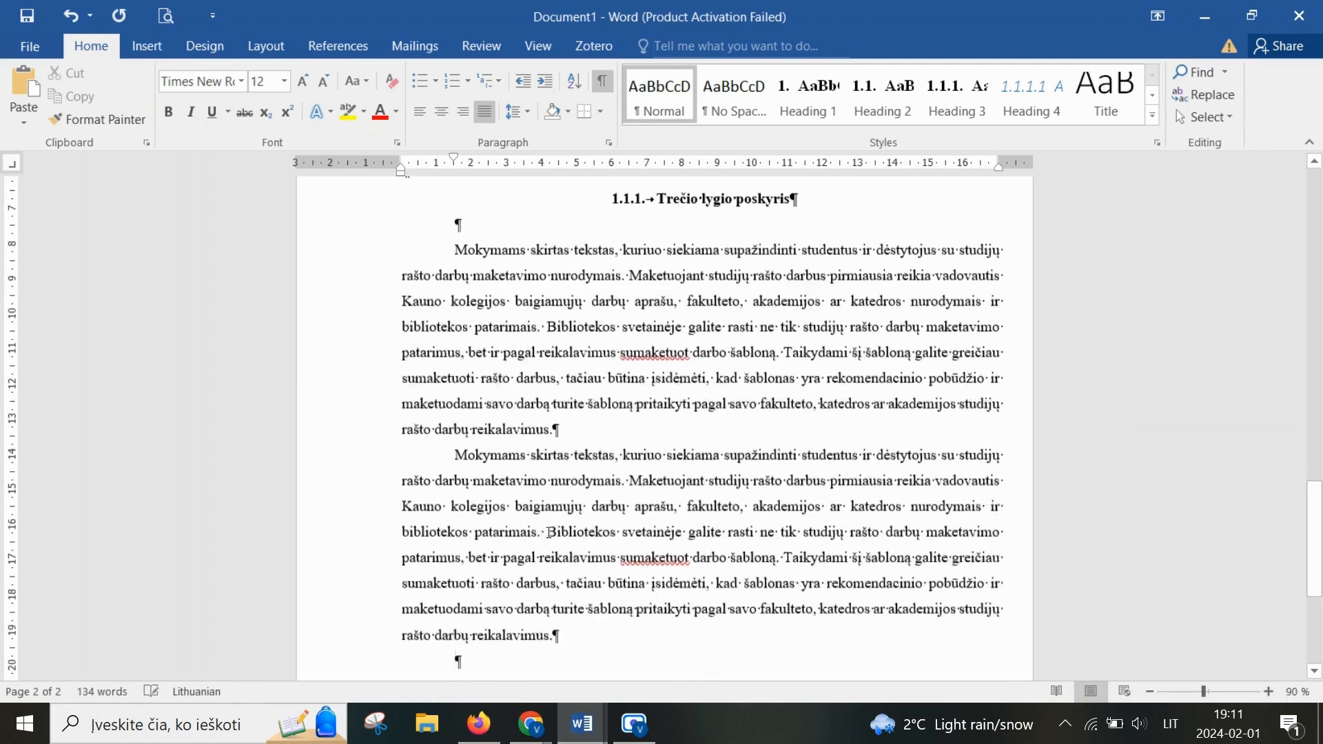
pyautogui.scroll(2, 460, 322)
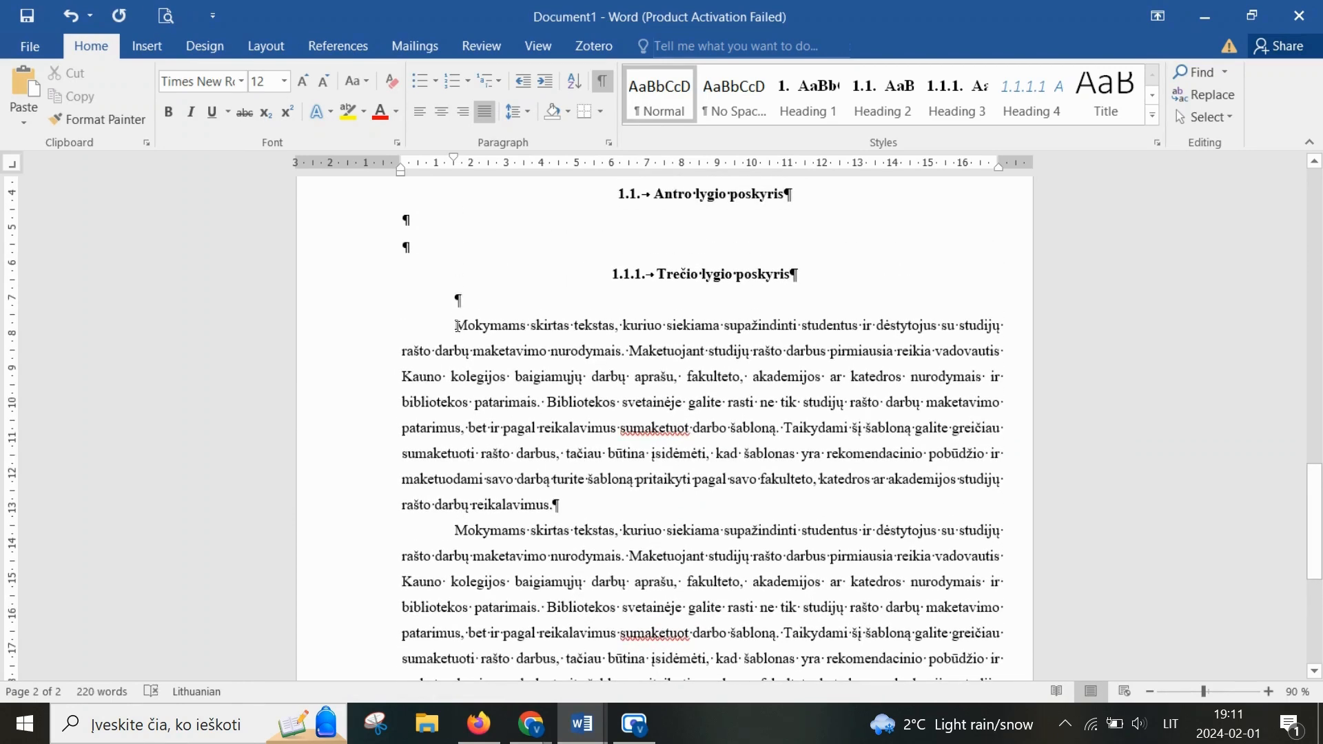
pyautogui.scroll(-2, 513, 468)
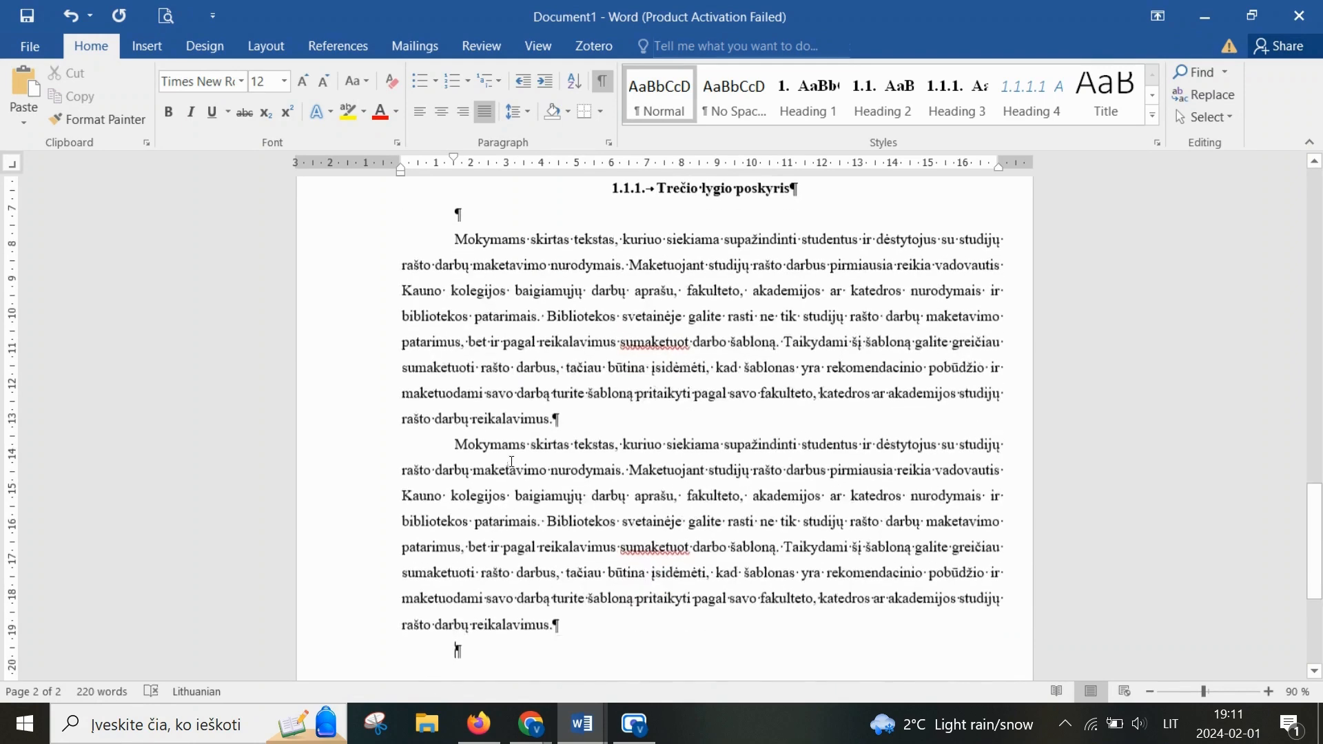
pyautogui.moveTo(564, 622); pyautogui.dragTo(456, 236)
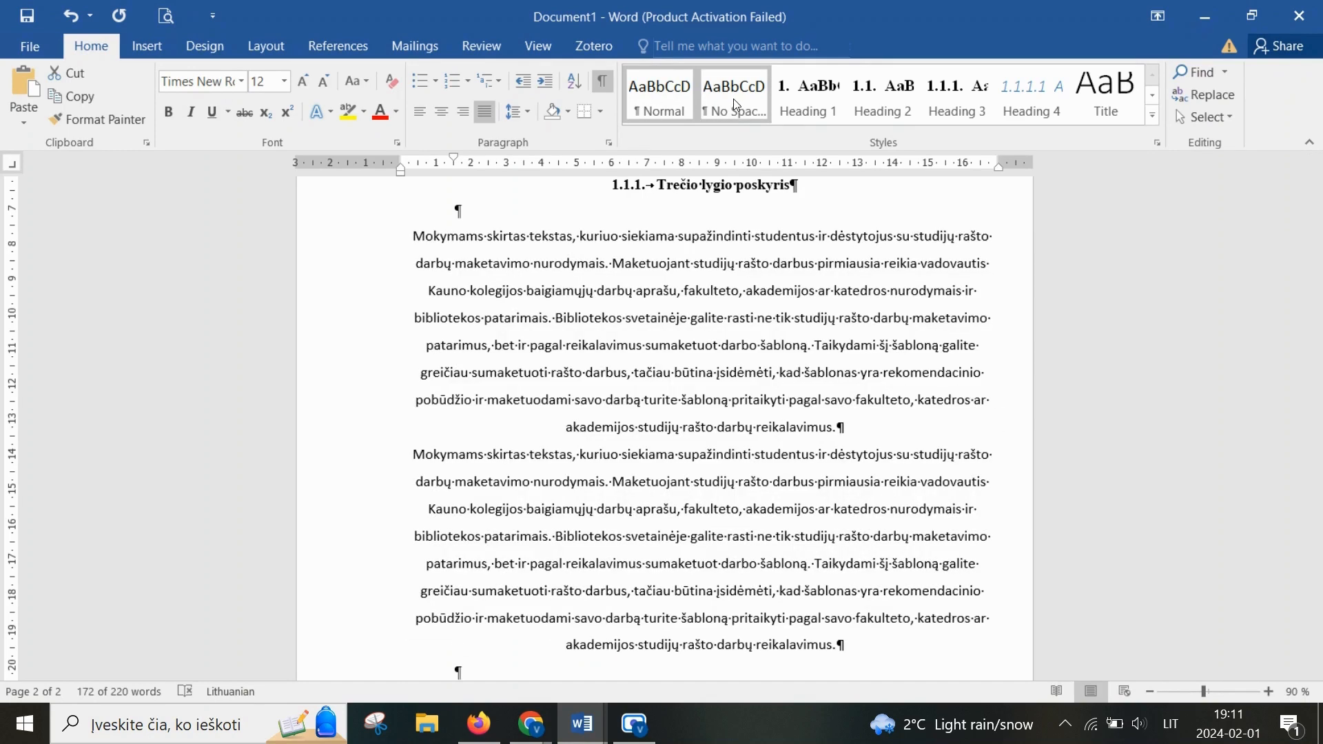
pyautogui.rightClick(641, 112)
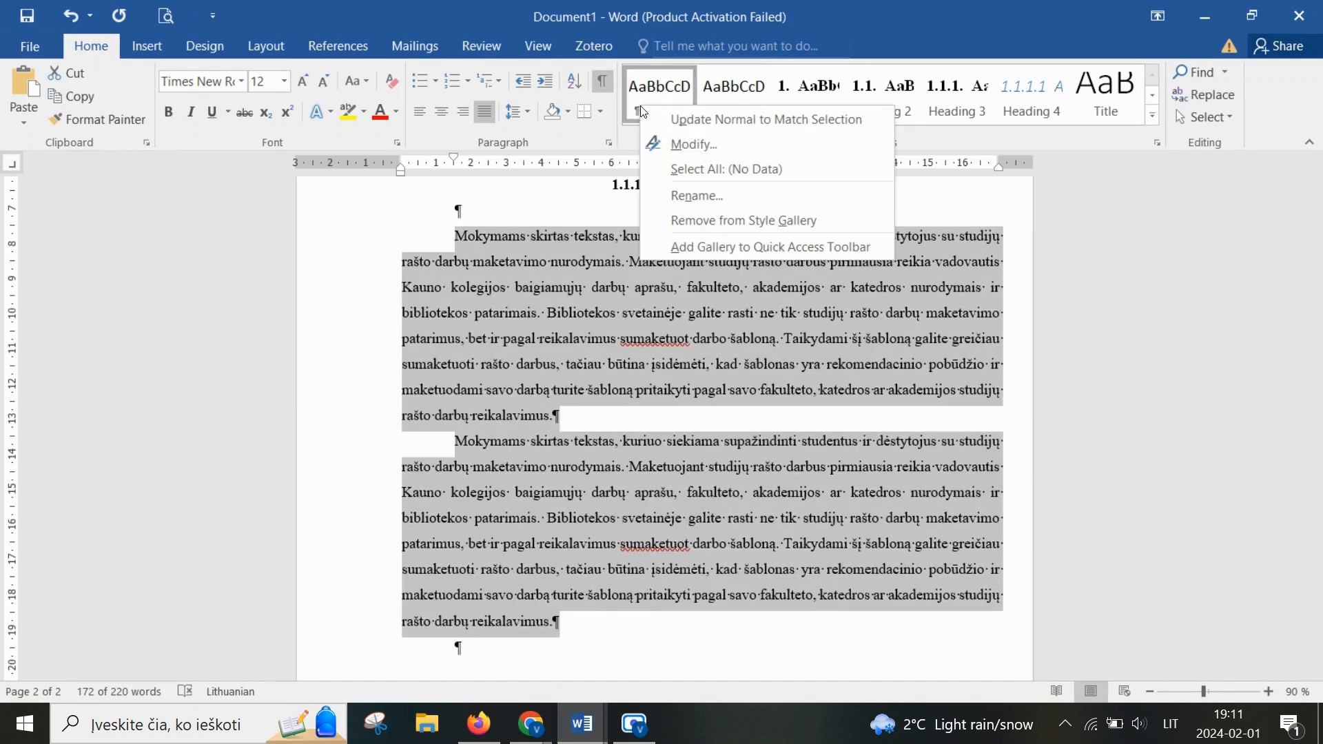
pyautogui.press('Escape')
pyautogui.click(611, 629)
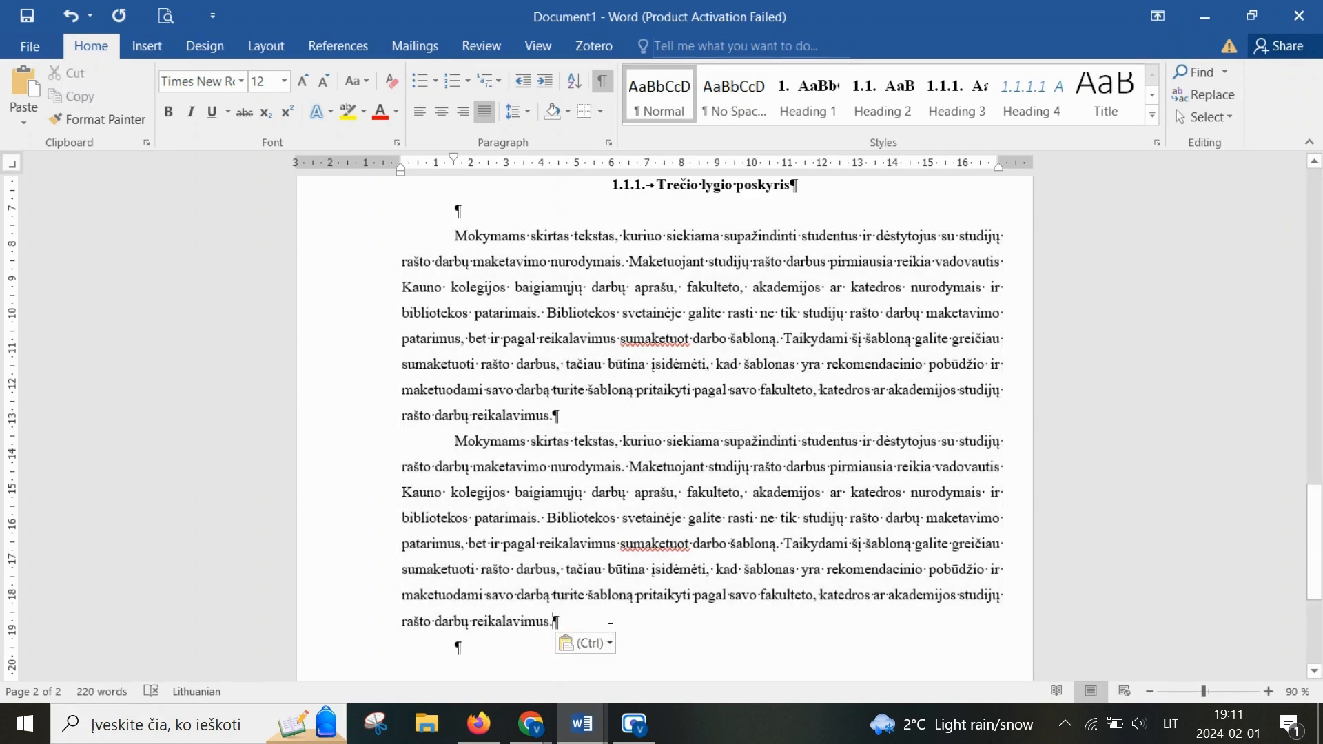
# Step: Update the Normal style to match the two formatted body paragraphs below the Trečio lygio poskyris subheading
pyautogui.moveTo(611, 629); pyautogui.dragTo(454, 235)
pyautogui.rightClick(659, 101)
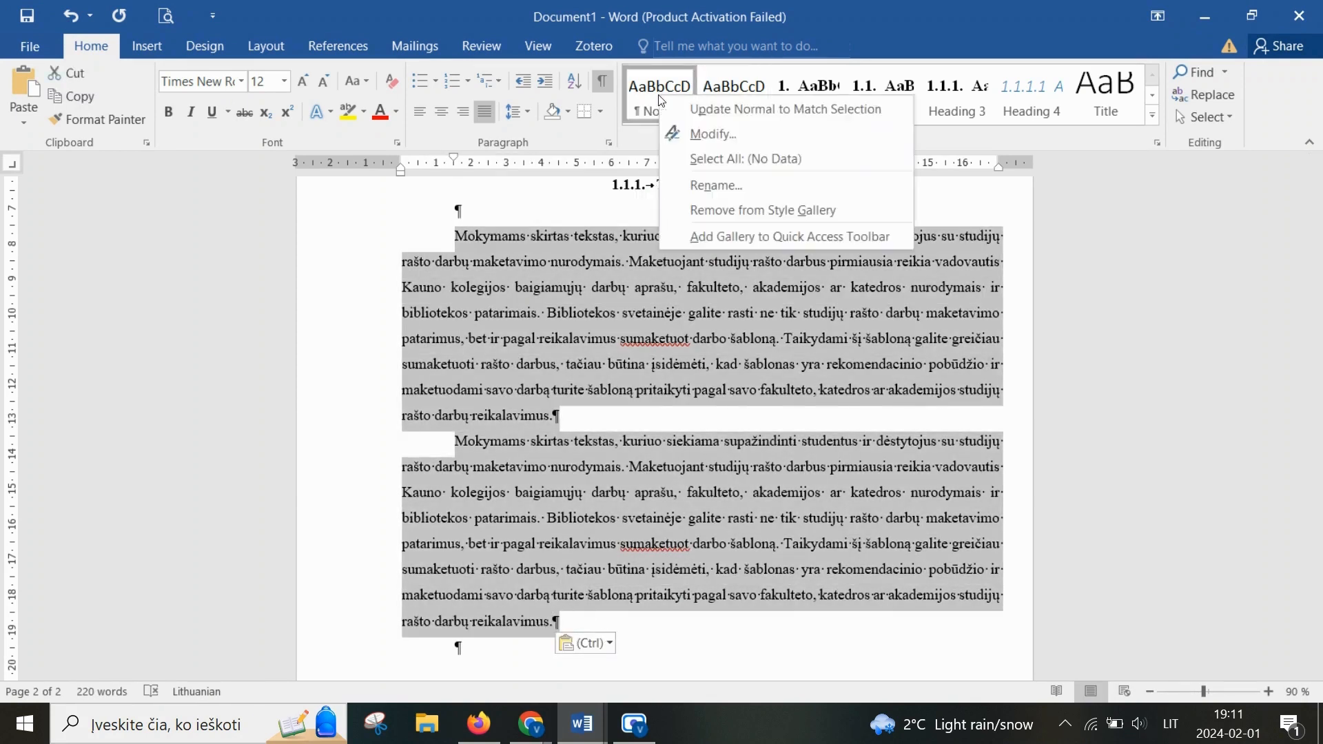
pyautogui.click(722, 113)
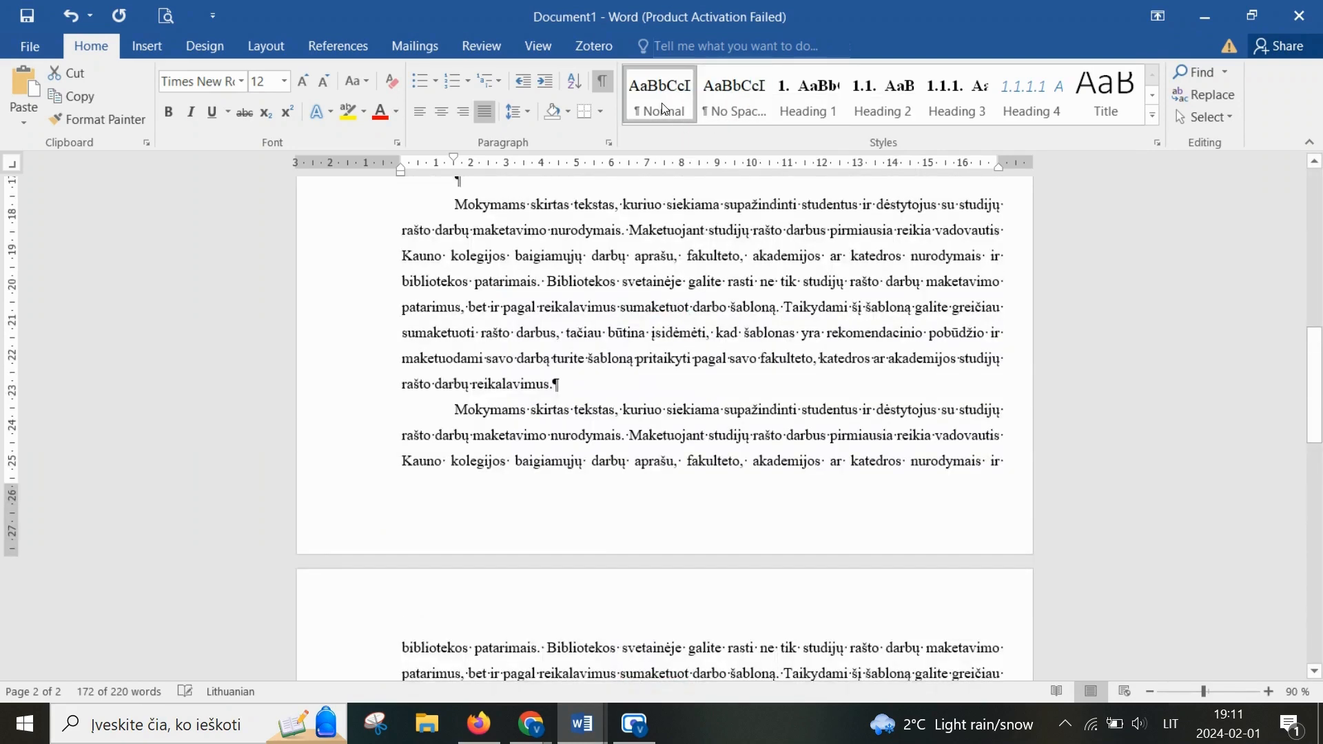
# Step: Modify the Normal style so that it applies to new documents based on this template
pyautogui.rightClick(664, 109)
pyautogui.click(709, 142)
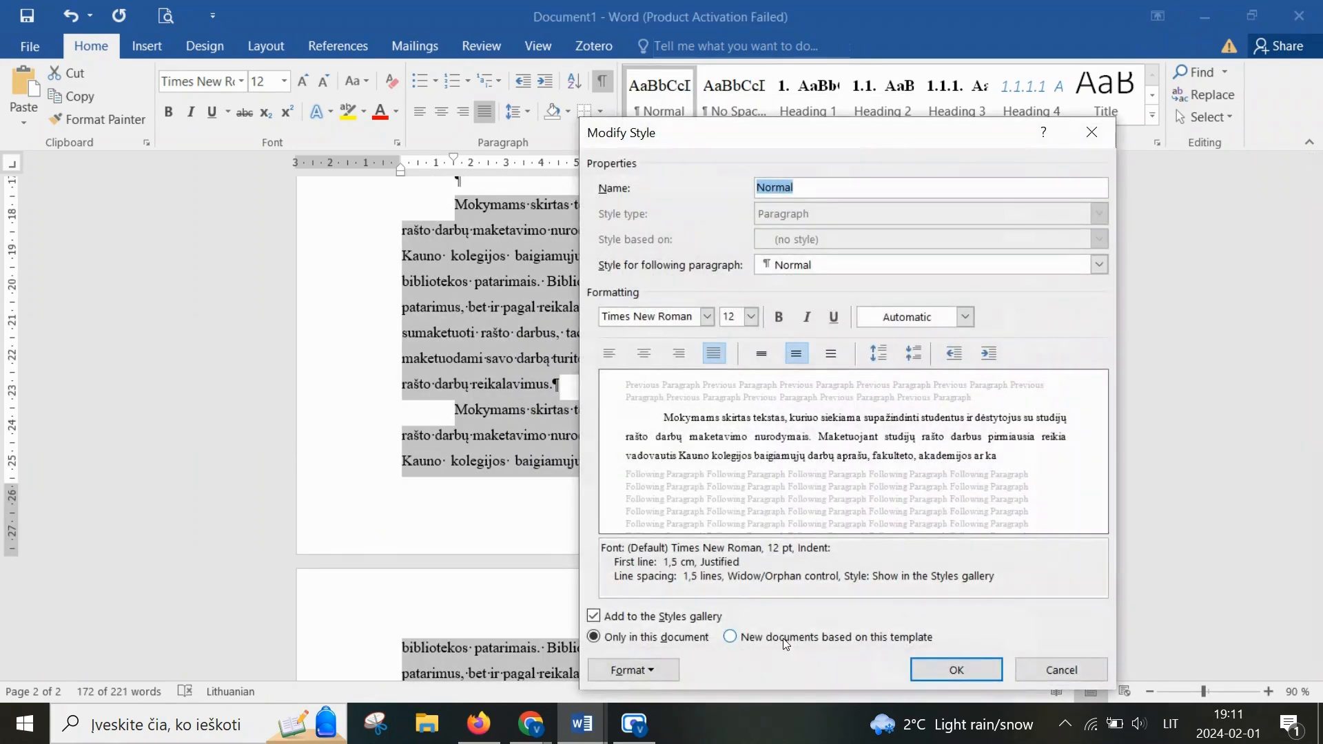
pyautogui.click(790, 640)
pyautogui.click(956, 670)
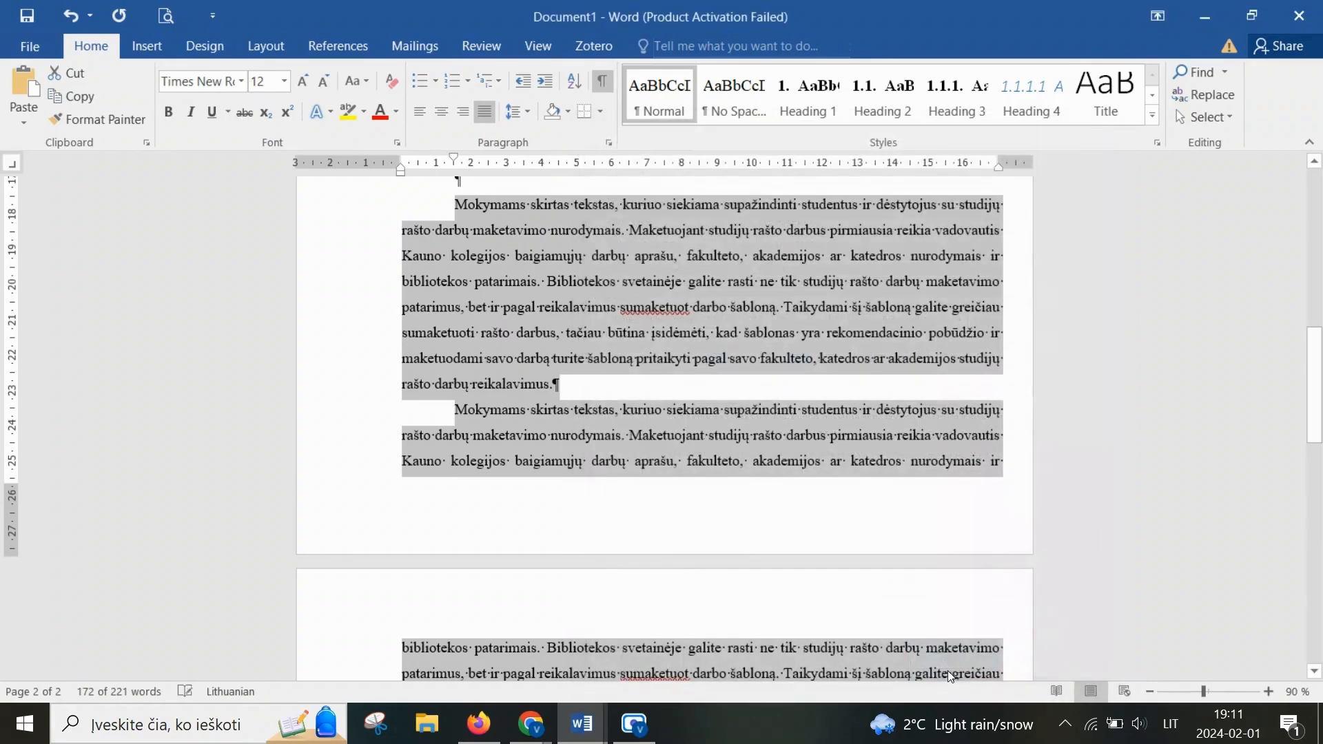
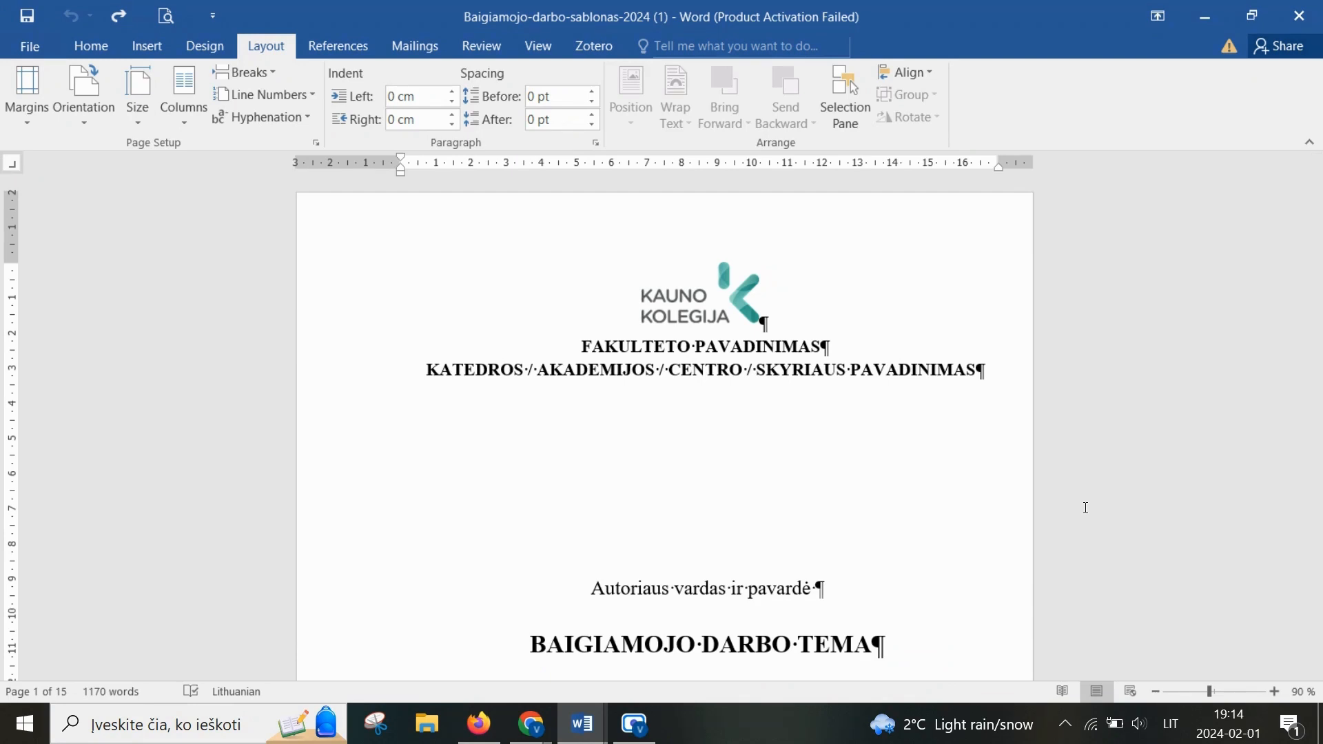
# Step: Look through the Baigiamojo-darbo-sablonas-2024 template from the title page to the SĄVOKOS page and examine that heading's style
pyautogui.scroll(-8, 1086, 507)
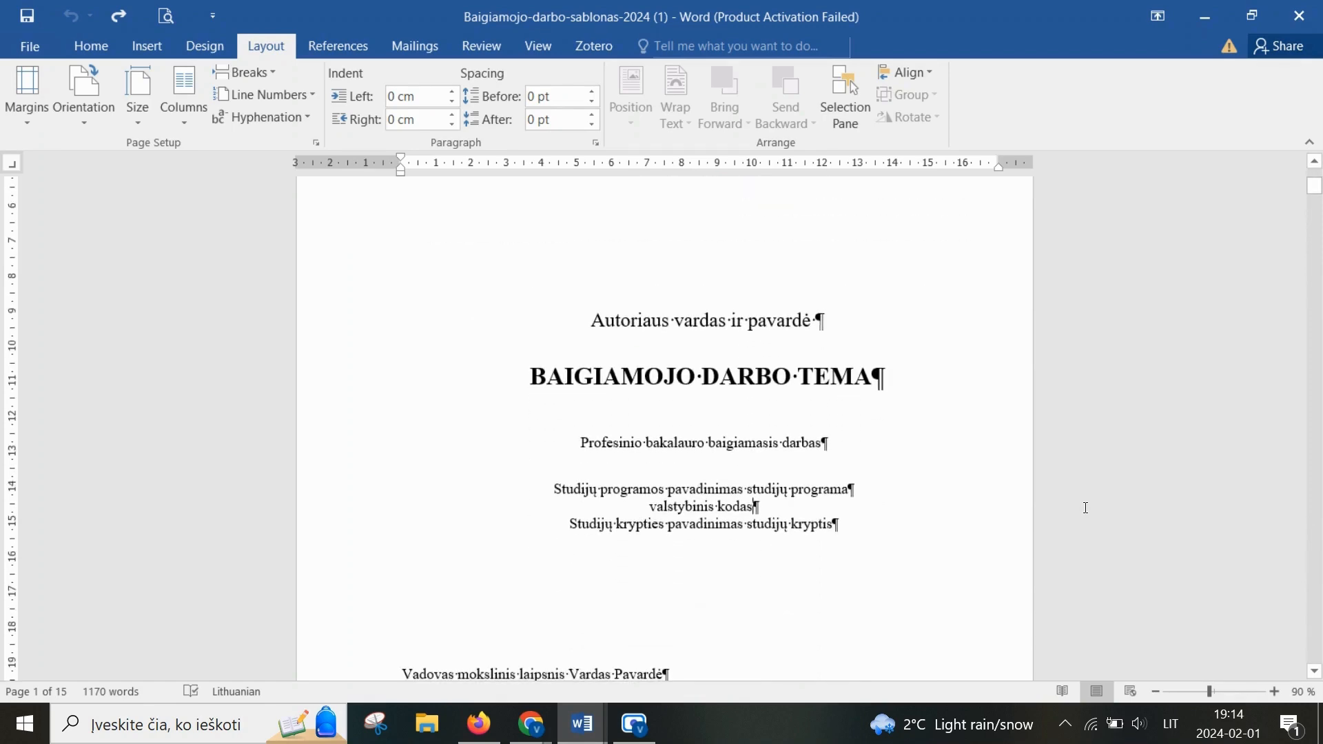
pyautogui.scroll(-12, 1086, 508)
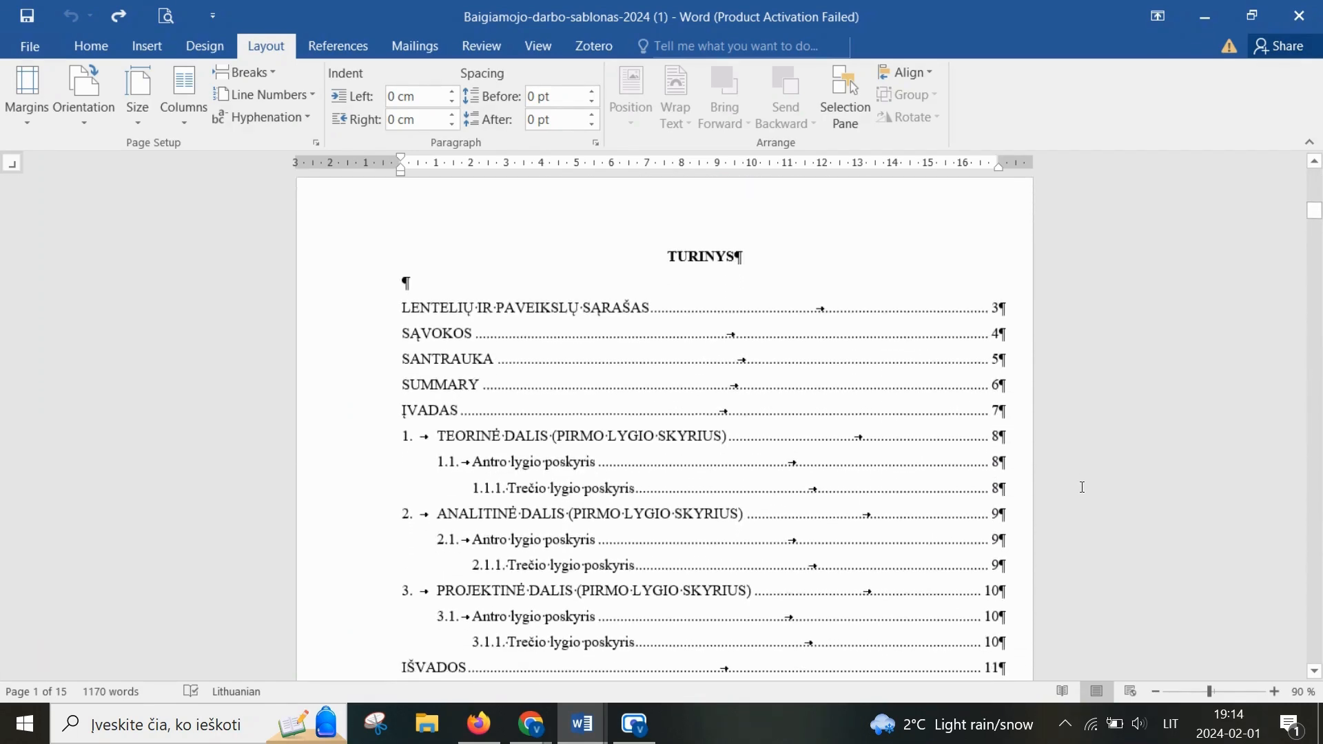
pyautogui.scroll(-10, 1083, 487)
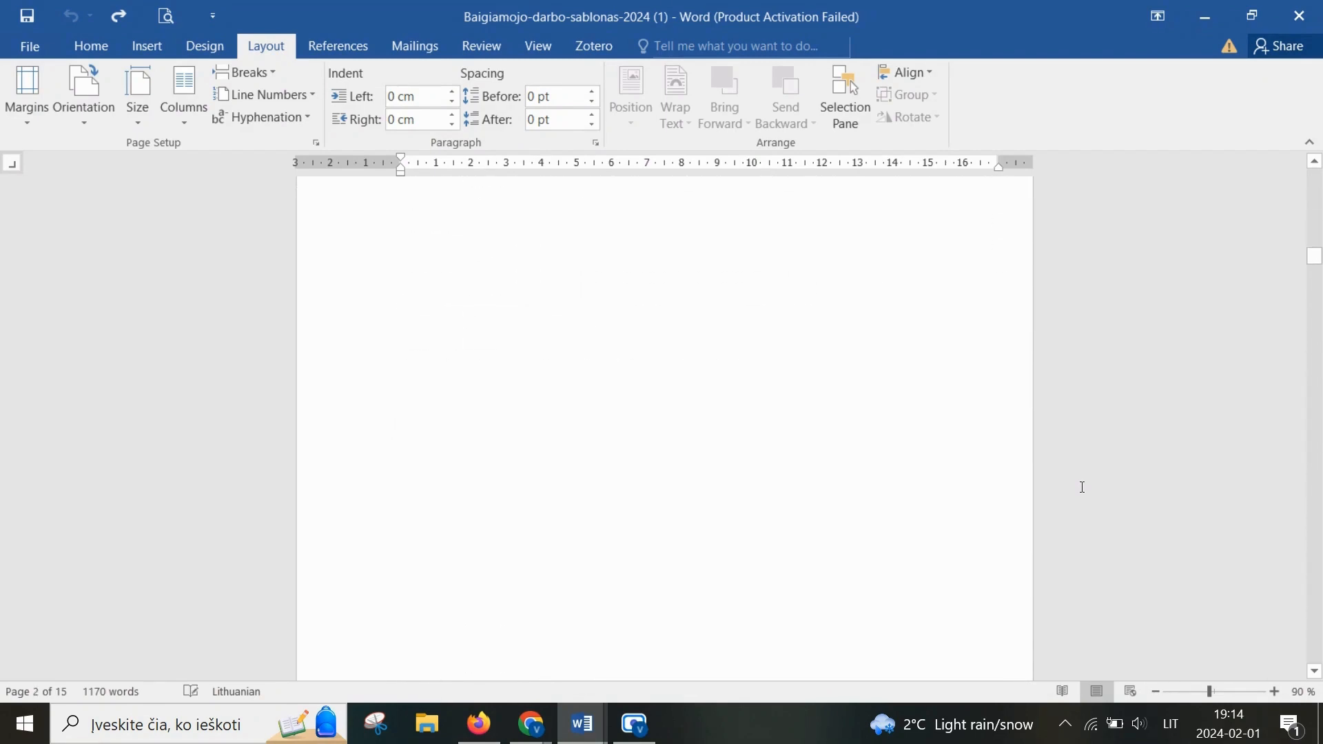
pyautogui.scroll(-10, 1083, 487)
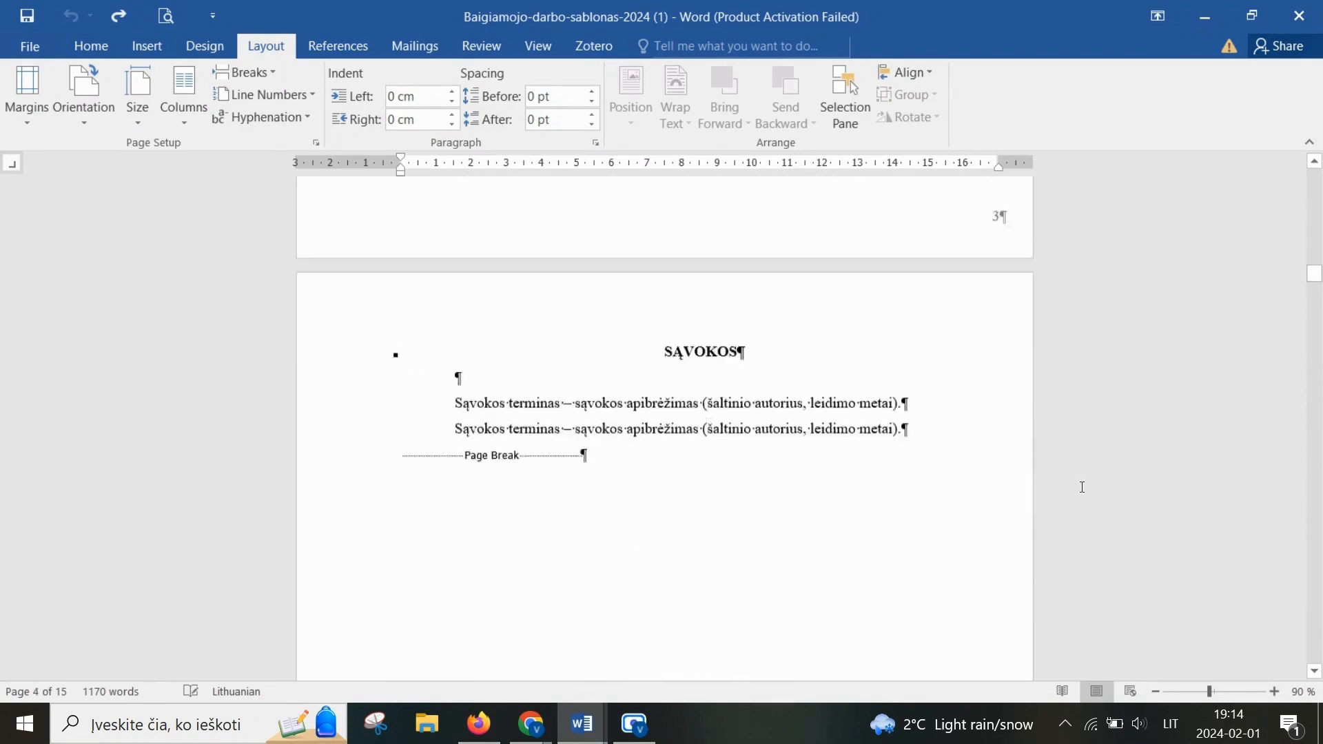
pyautogui.scroll(1, 1082, 487)
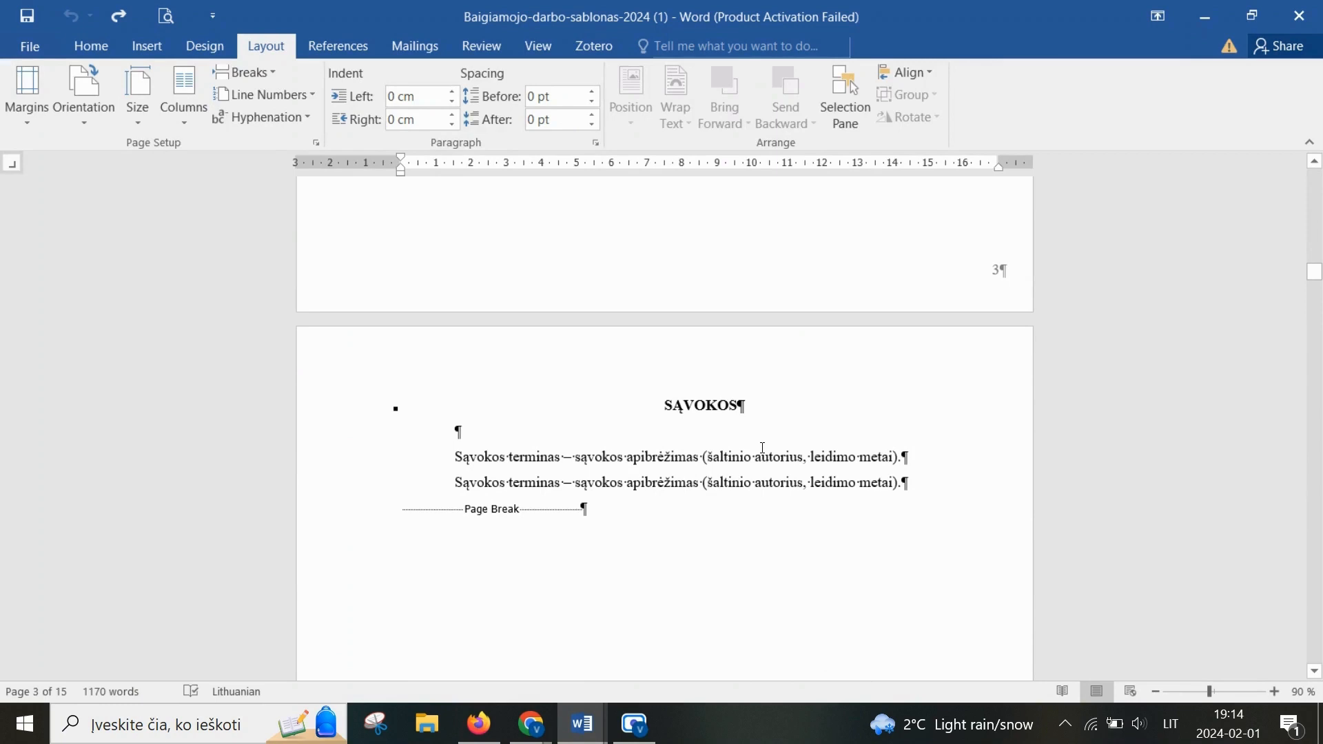
pyautogui.scroll(4, 764, 447)
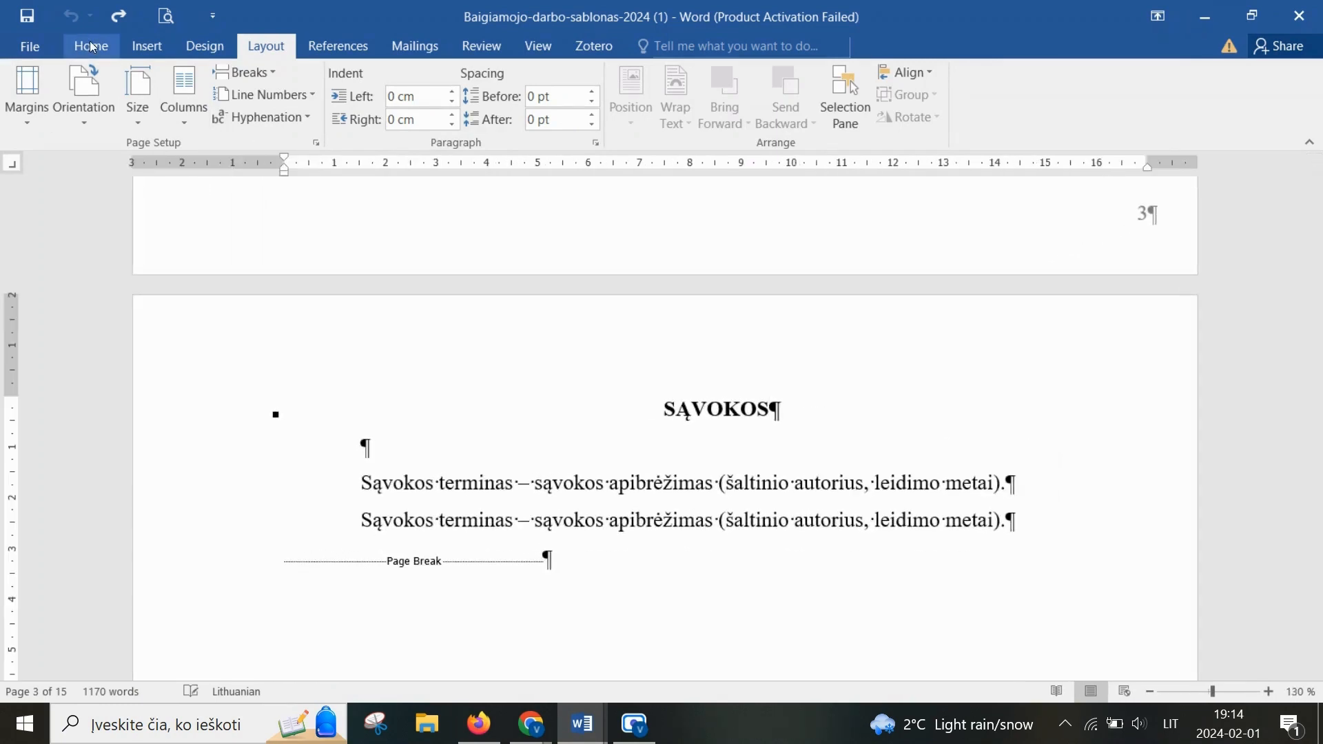
pyautogui.click(92, 47)
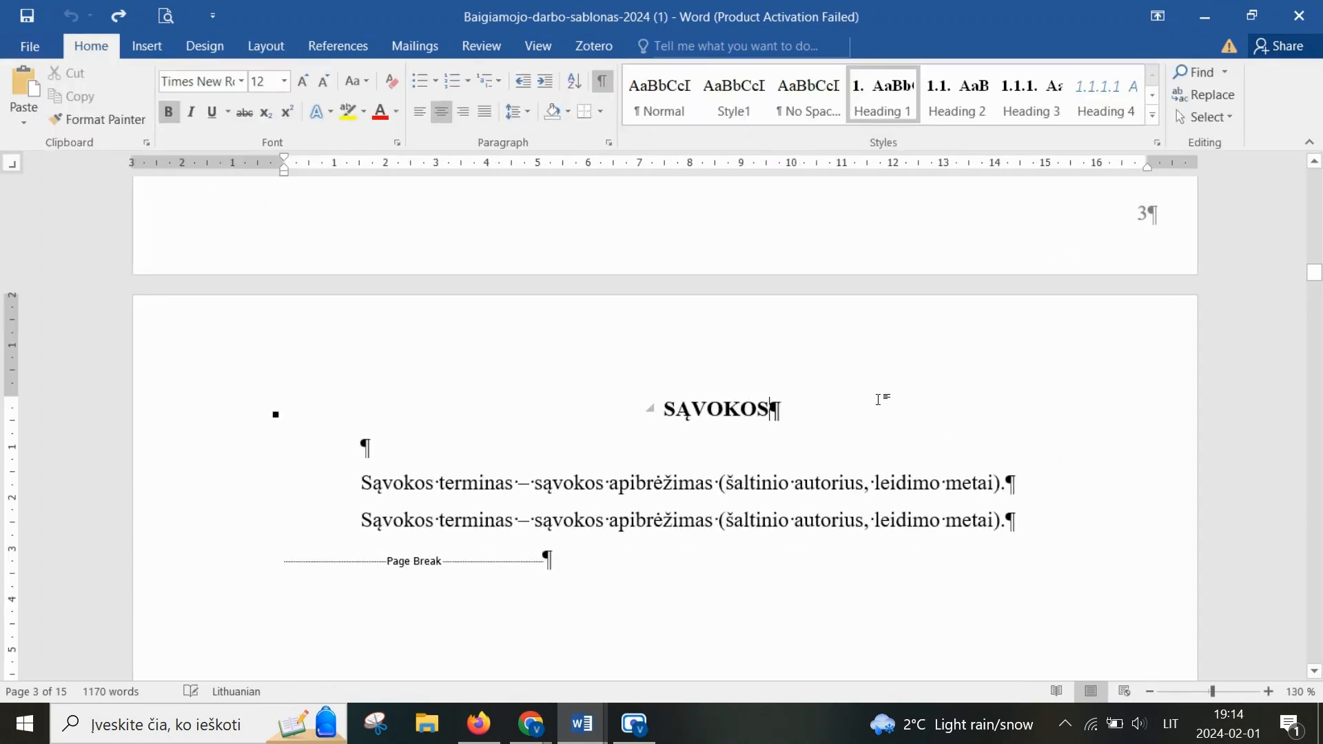
pyautogui.scroll(-2, 865, 401)
pyautogui.moveTo(821, 273); pyautogui.dragTo(605, 275)
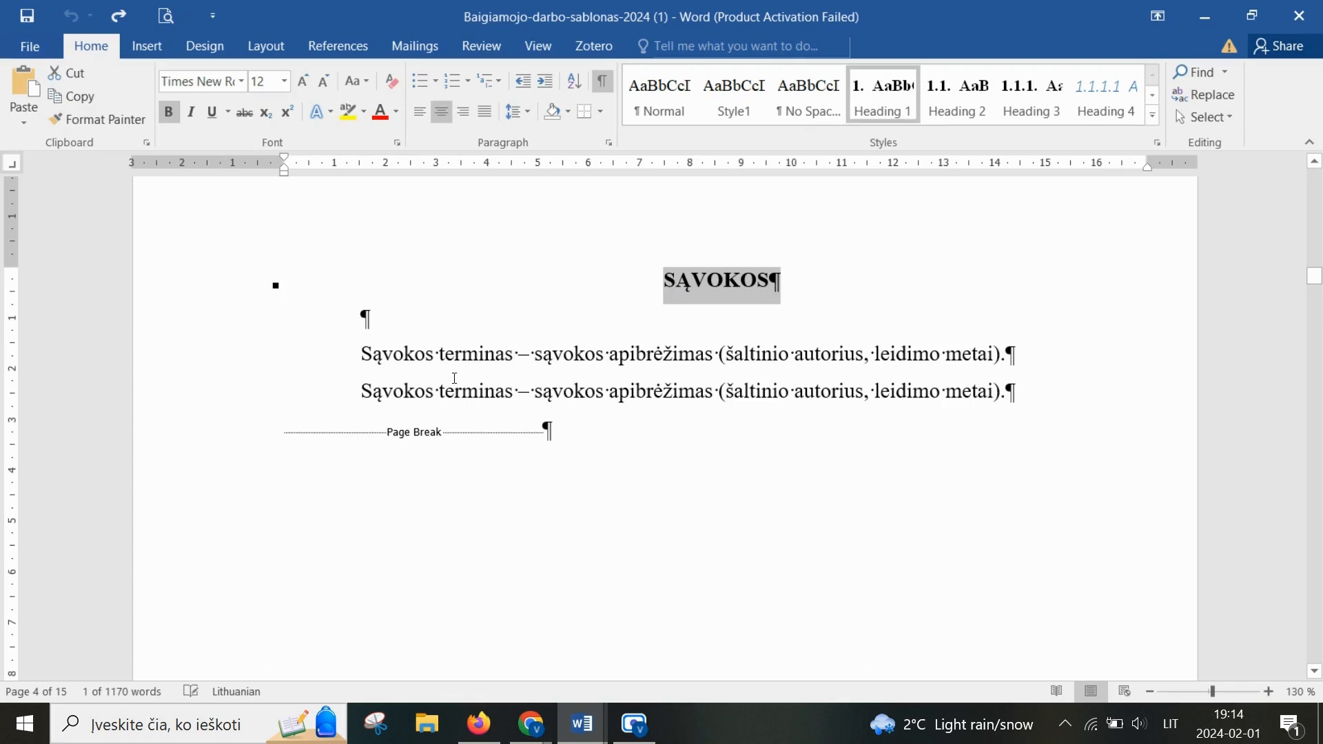
# Step: Apply 1,5 line spacing to the two term definitions under SĄVOKOS and check their paragraph spacing
pyautogui.click(371, 355)
pyautogui.moveTo(355, 353); pyautogui.dragTo(1041, 389)
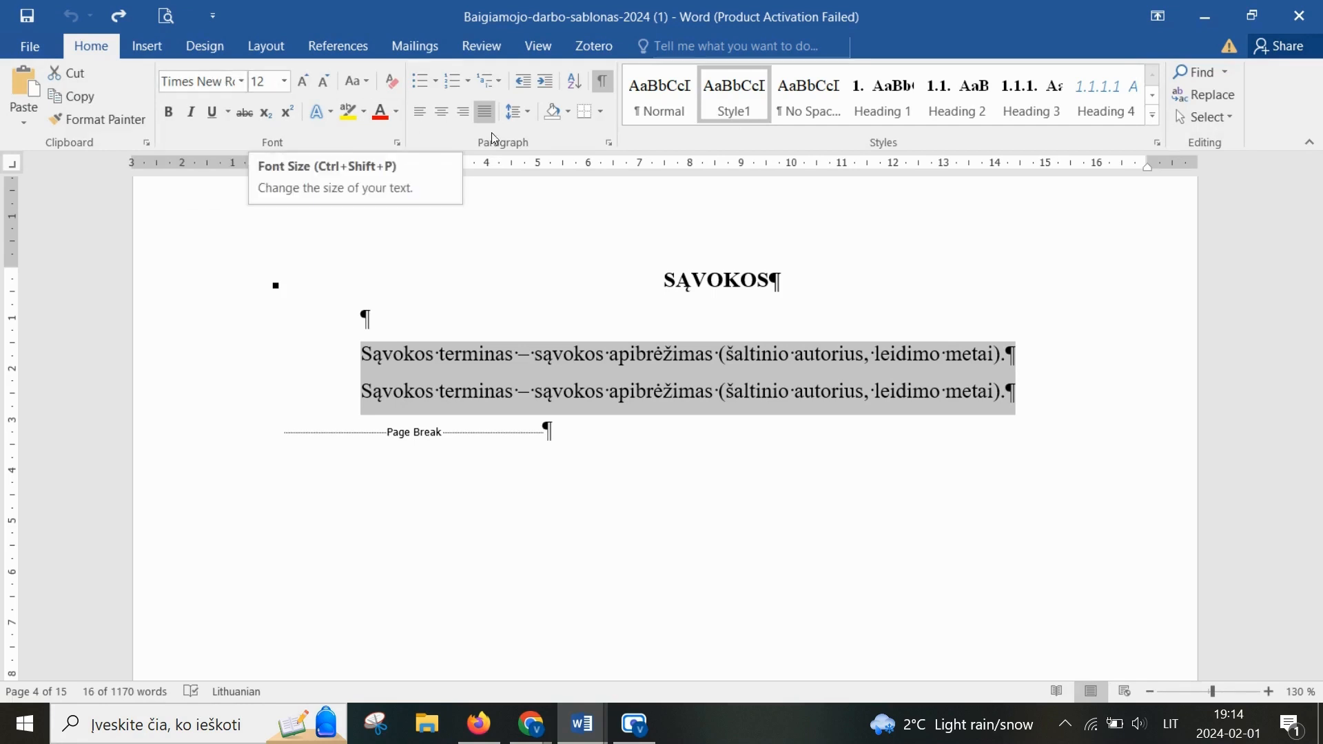
pyautogui.click(519, 112)
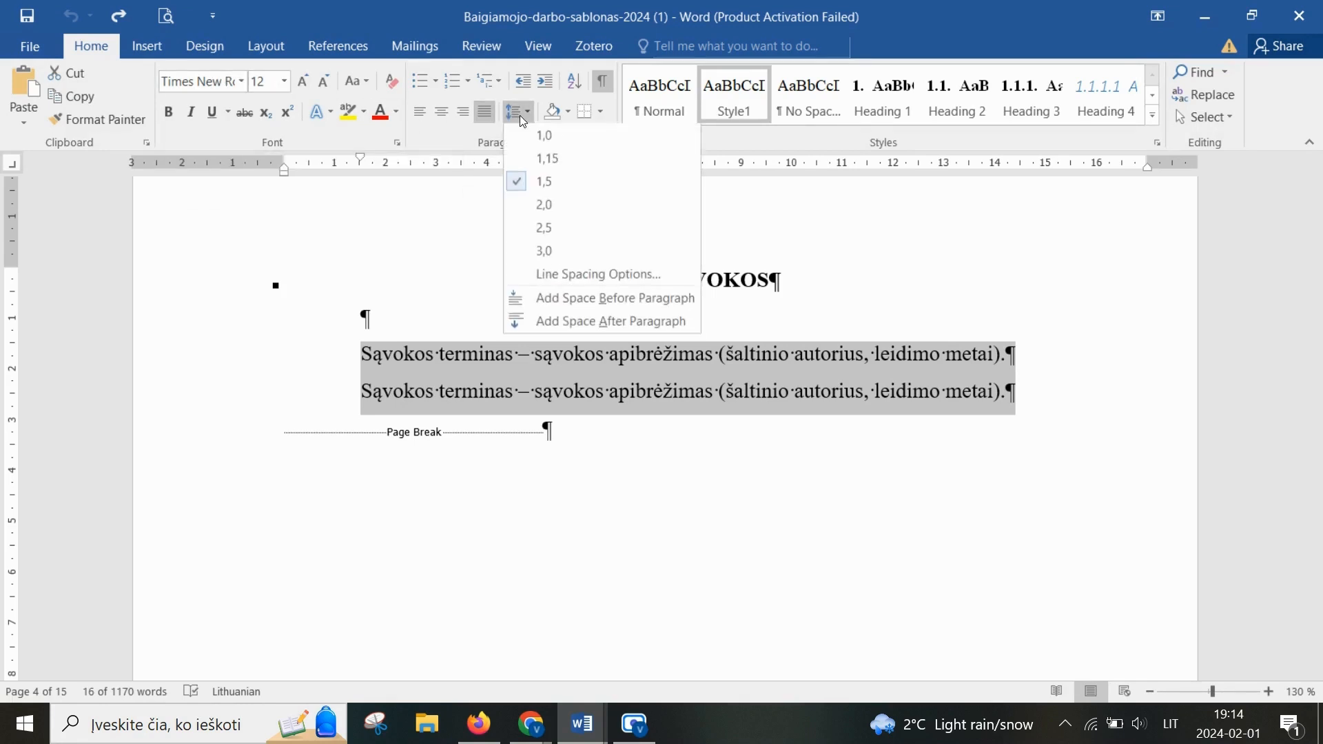
pyautogui.click(574, 186)
pyautogui.click(266, 46)
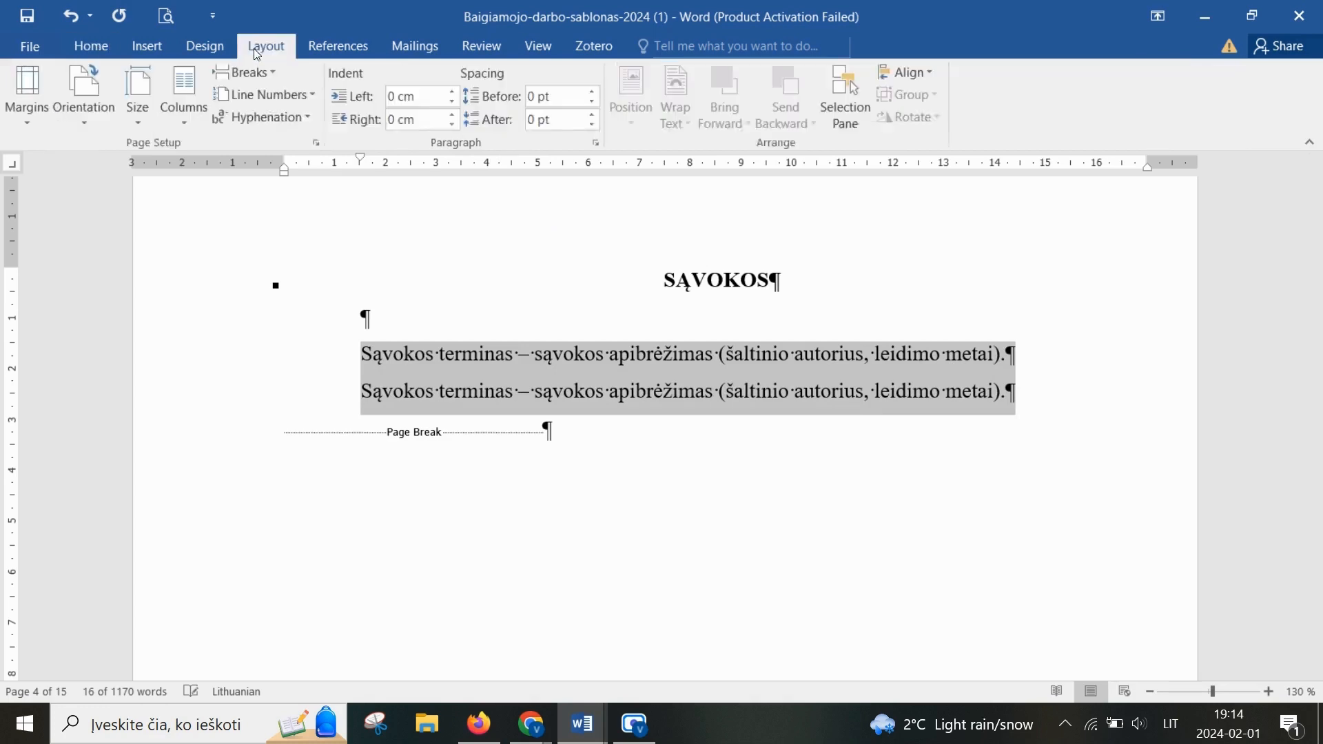
pyautogui.click(91, 46)
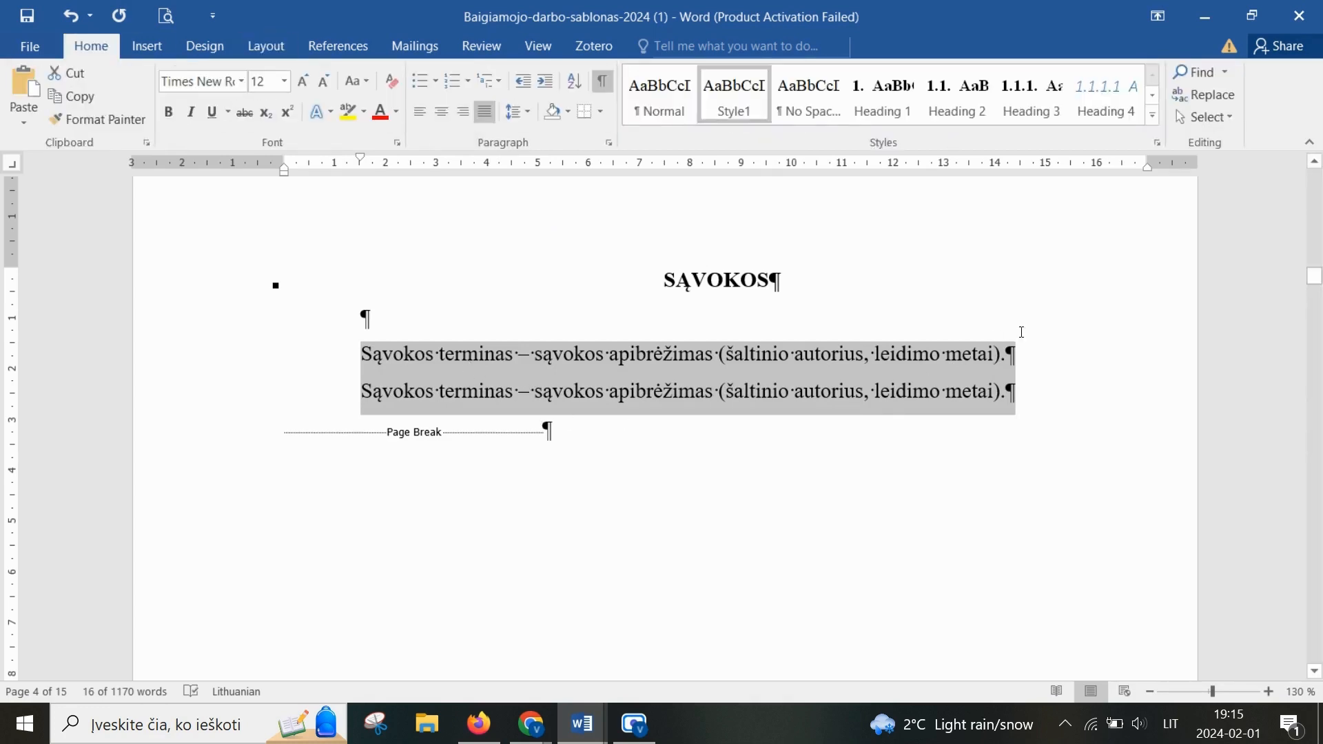
pyautogui.click(1040, 355)
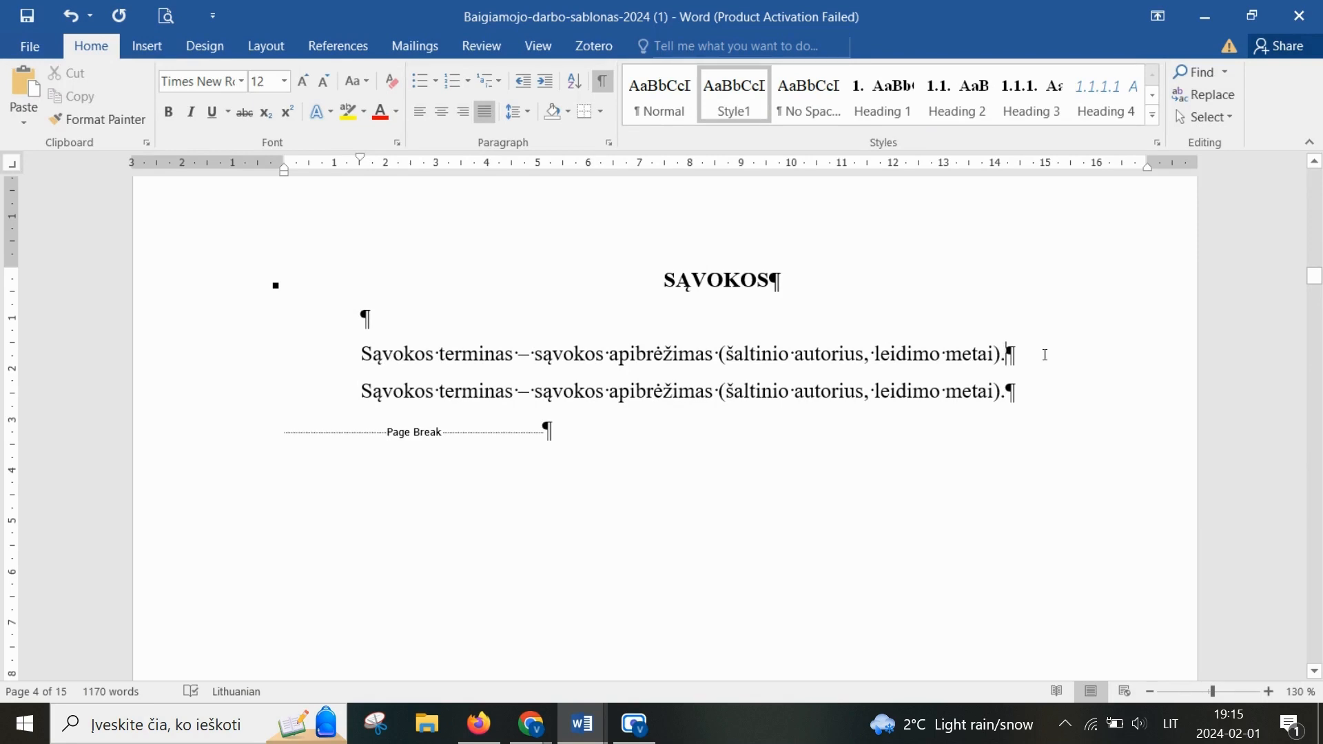
# Step: Review the SANTRAUKA and SUMMARY pages, examining the bold author and title paragraph and the required content points
pyautogui.scroll(-5, 1046, 356)
pyautogui.scroll(-5, 1045, 355)
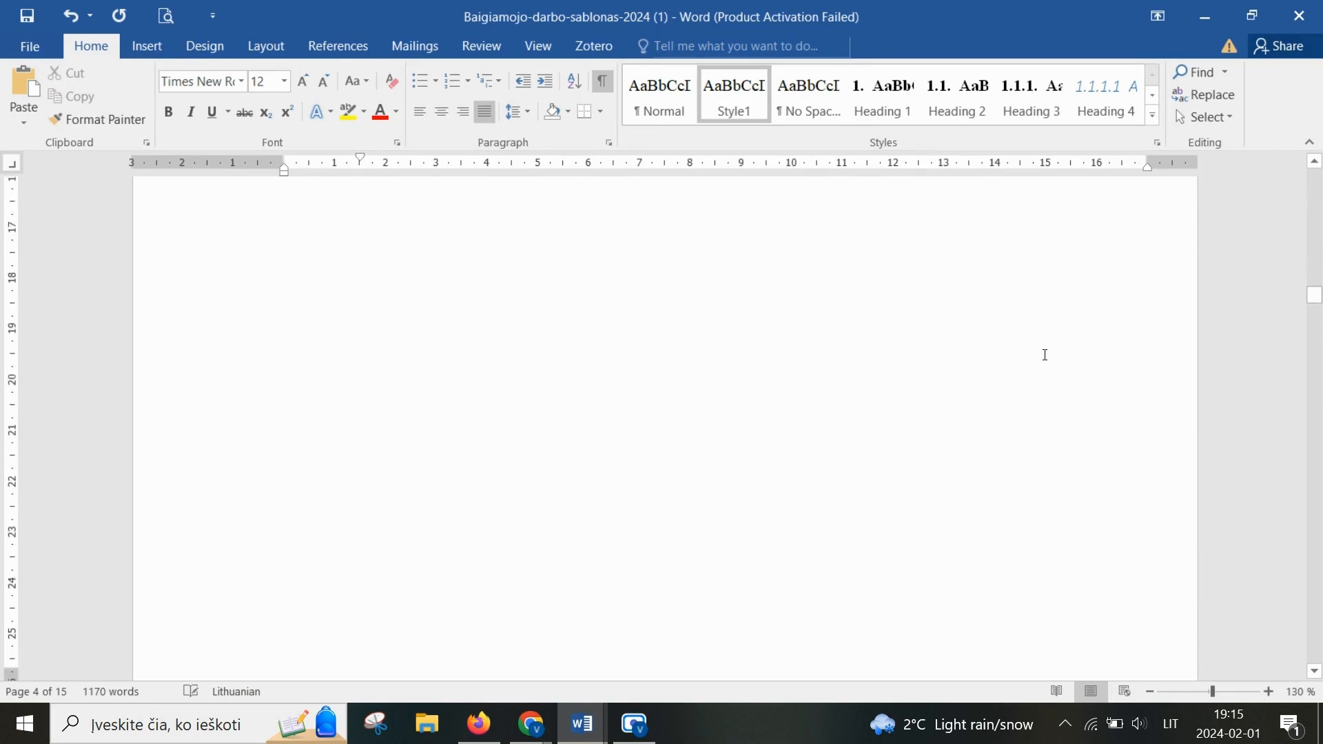
pyautogui.scroll(-10, 1045, 355)
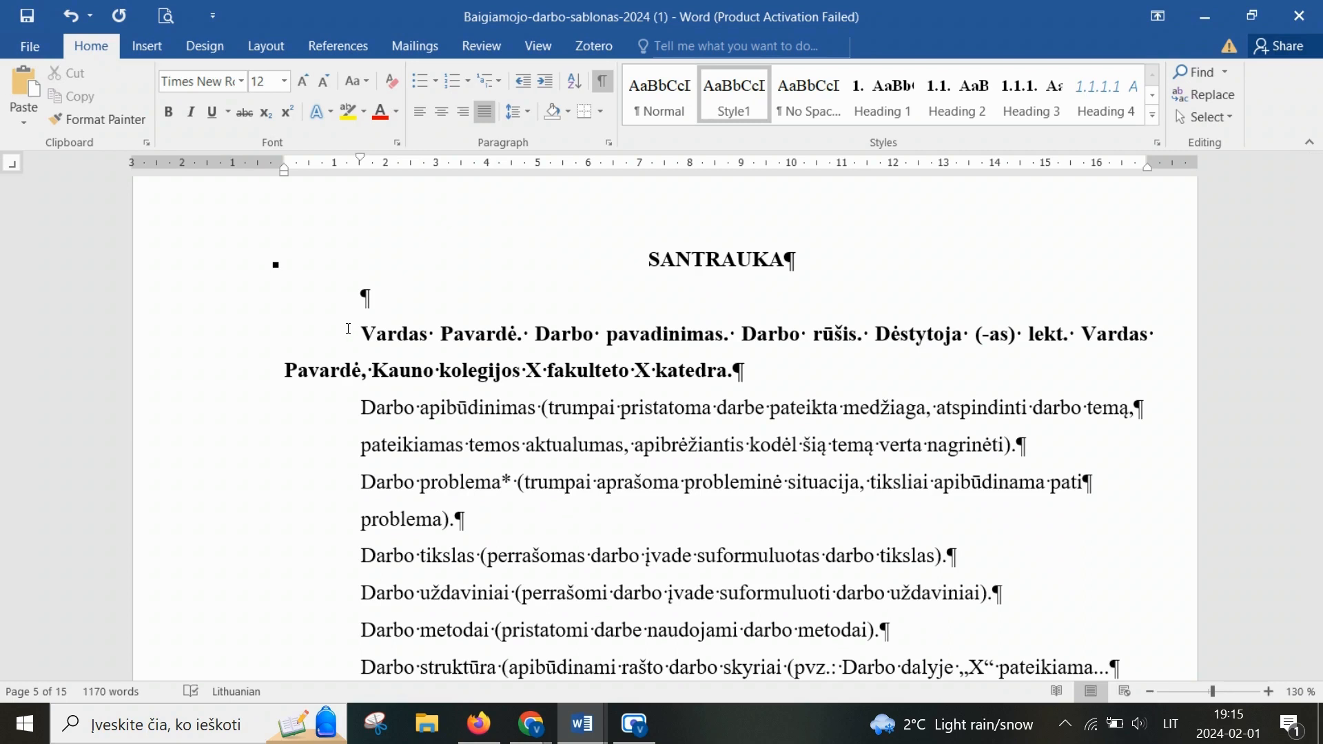
pyautogui.moveTo(348, 330); pyautogui.dragTo(797, 373)
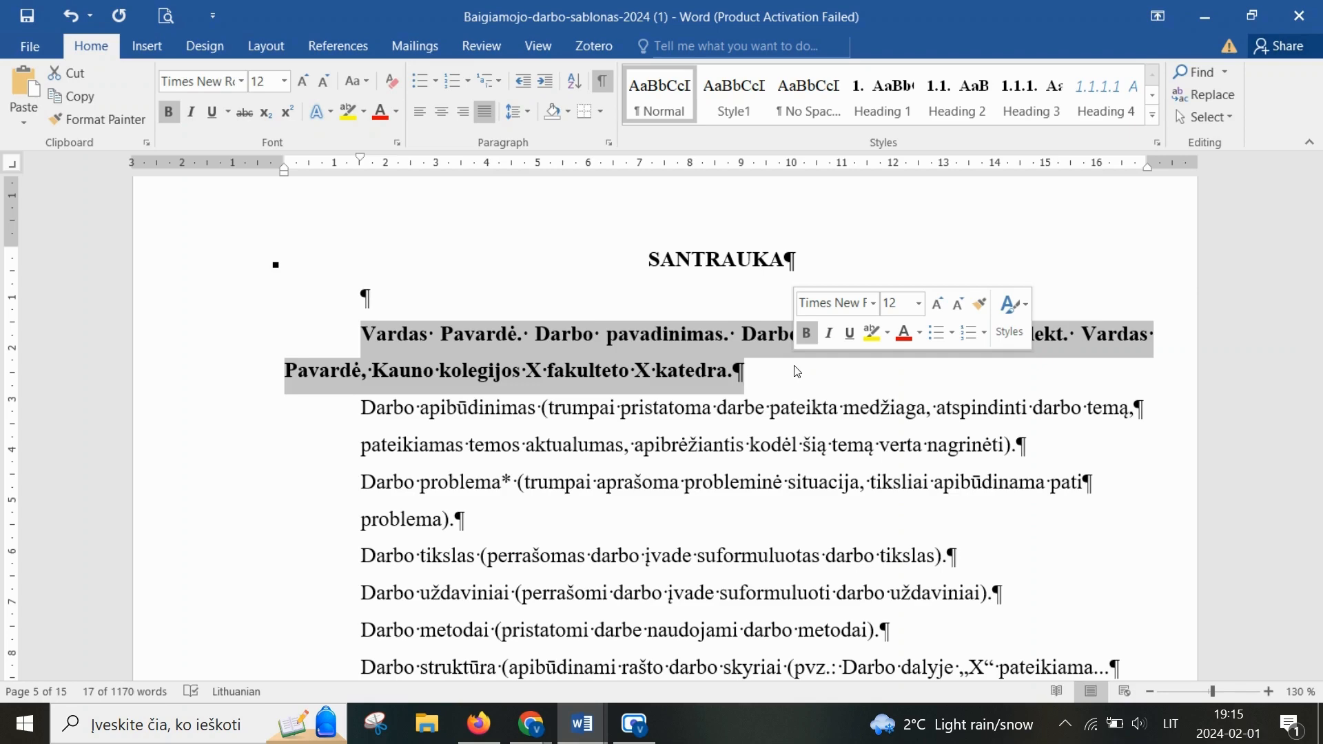
pyautogui.scroll(-2, 797, 372)
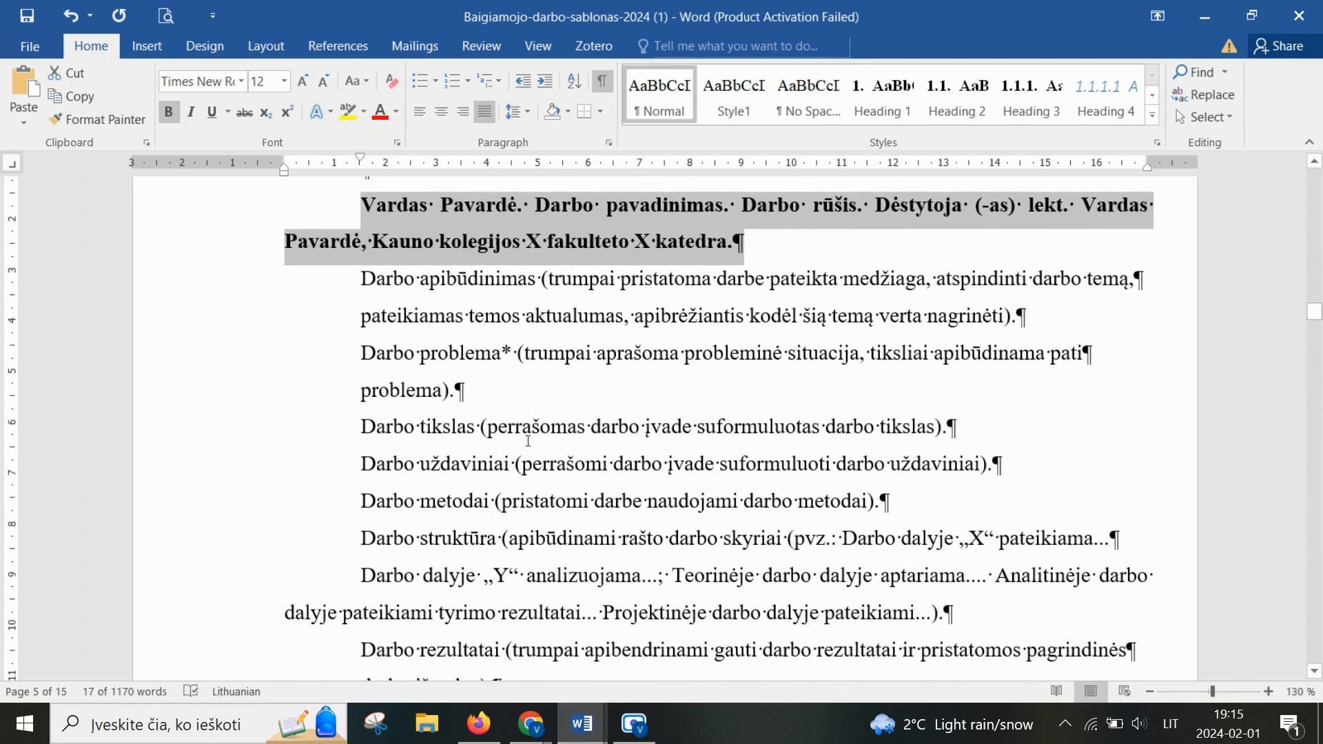
pyautogui.scroll(-2, 434, 330)
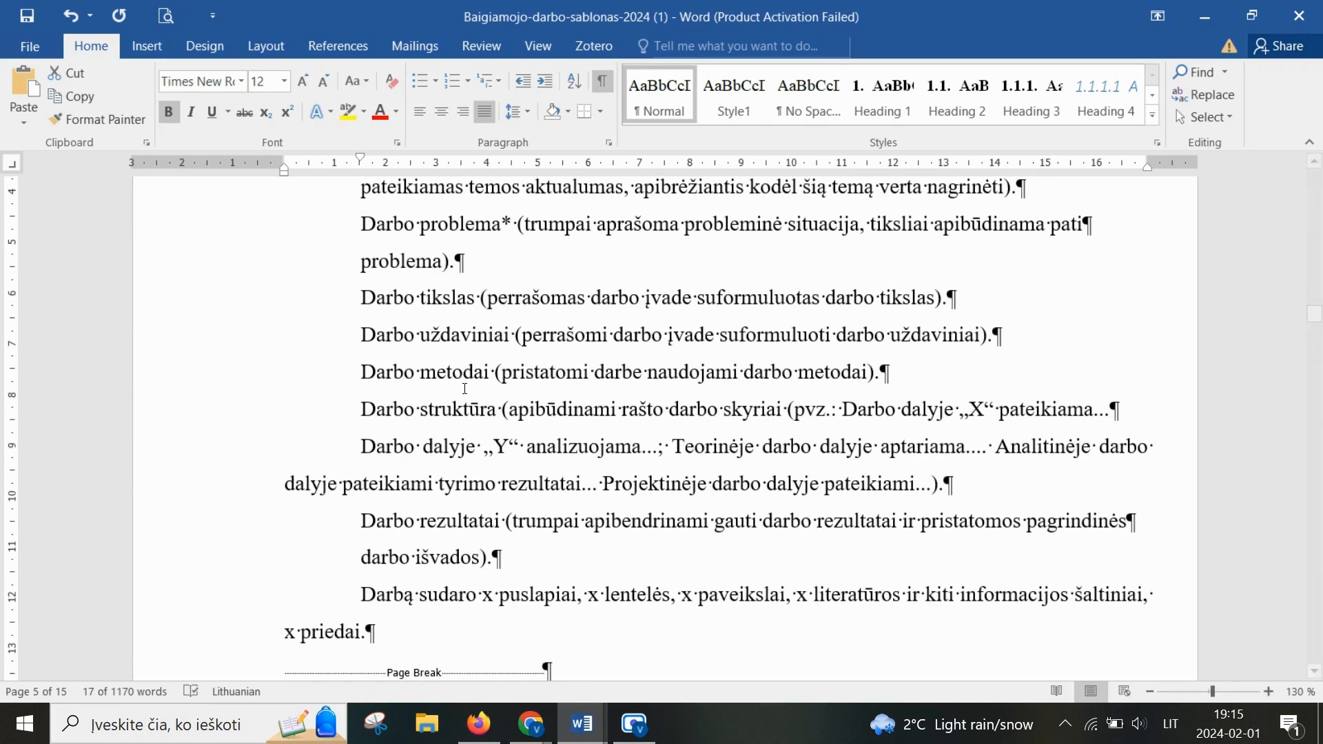
pyautogui.scroll(-15, 465, 389)
pyautogui.scroll(-12, 465, 388)
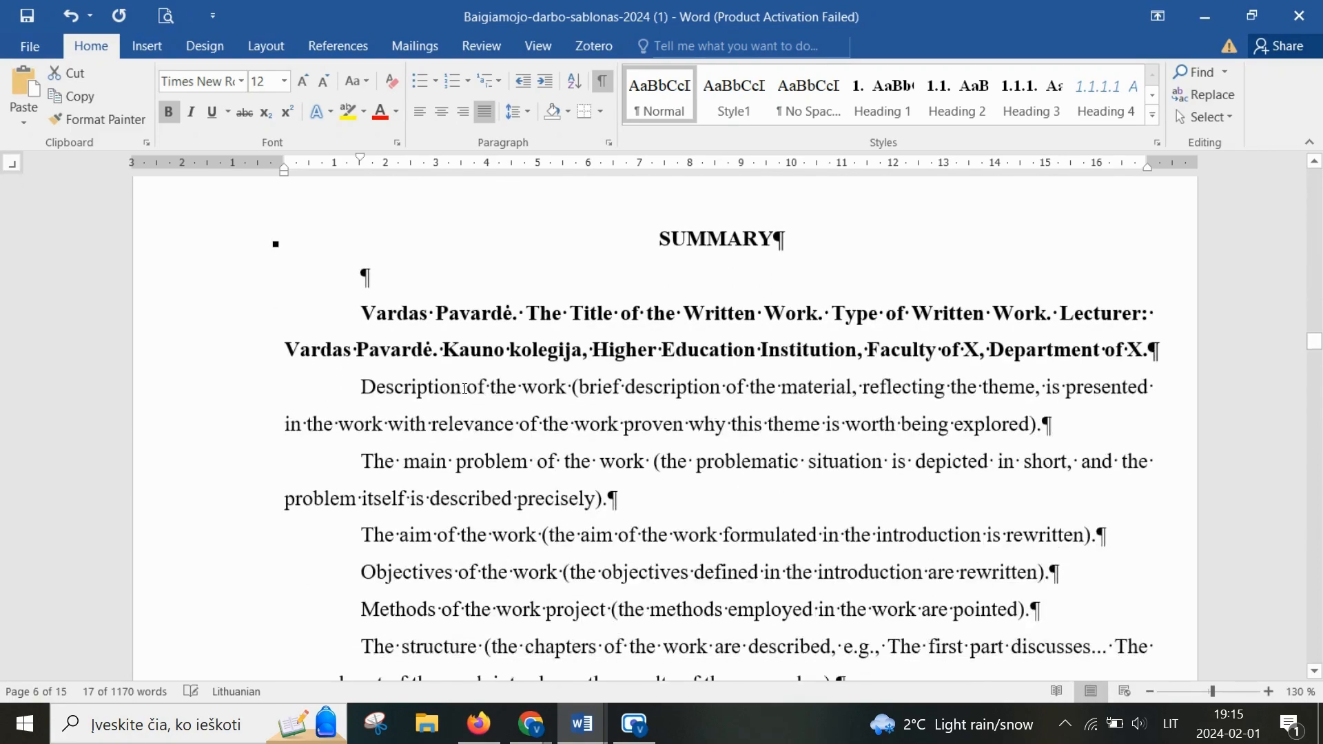
pyautogui.scroll(-15, 727, 386)
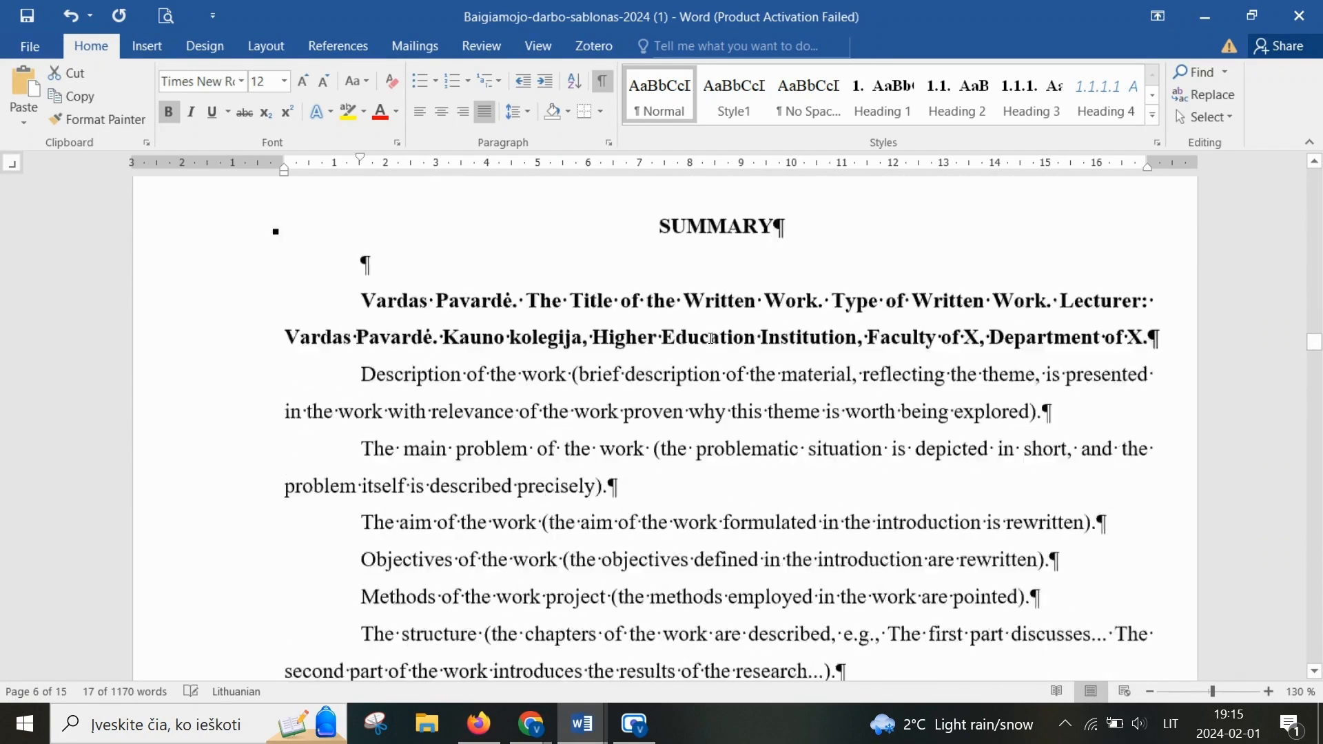
# Step: Examine the structure of the ĮVADAS page, from Darbo aktualumas through Darbo struktūra
pyautogui.scroll(-10, 711, 339)
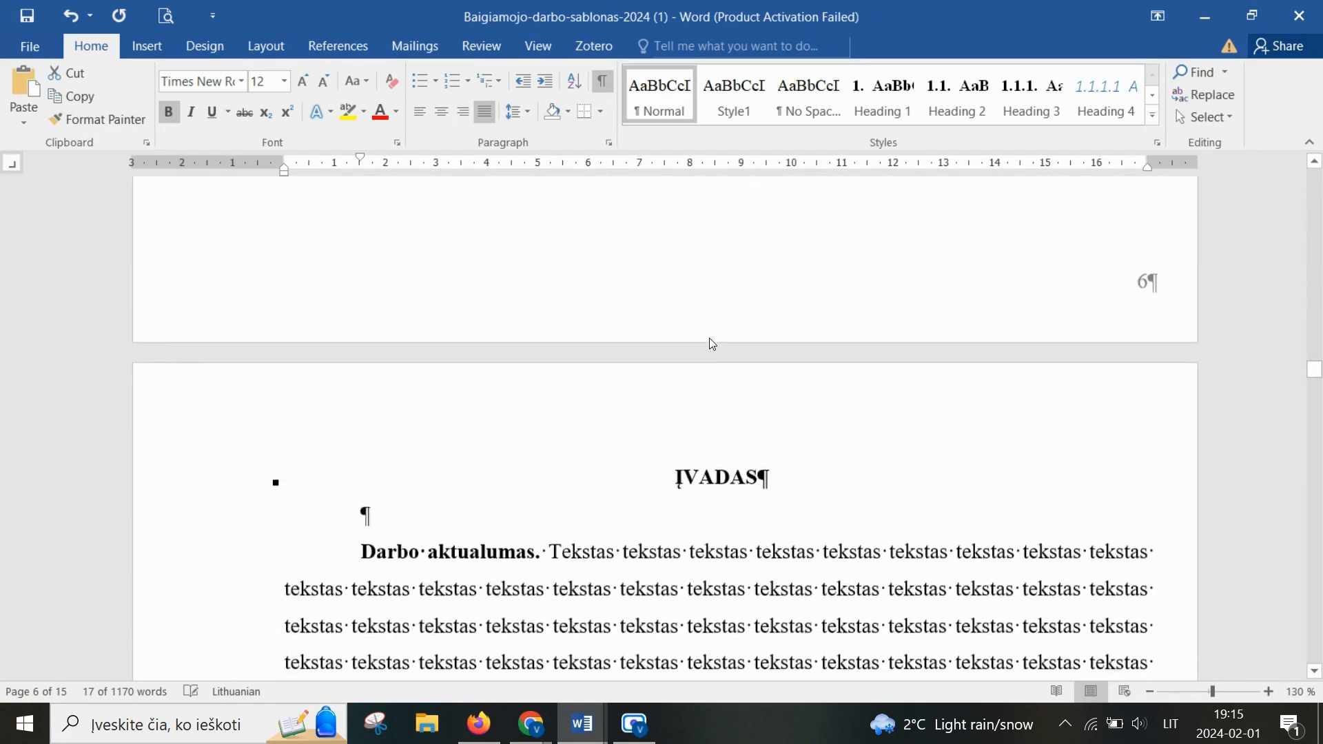
pyautogui.keyDown('ctrl'); pyautogui.scroll(-6, 855, 291); pyautogui.keyUp('ctrl')
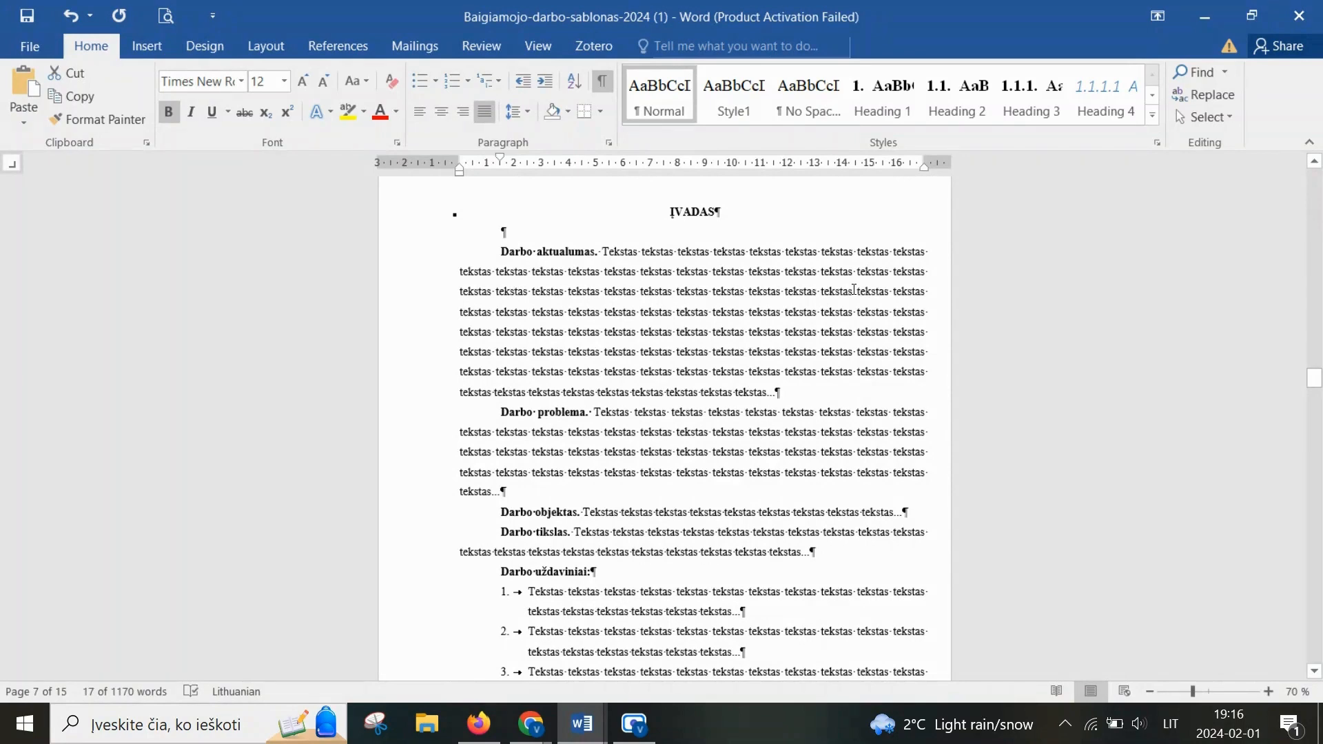
pyautogui.scroll(-3, 854, 290)
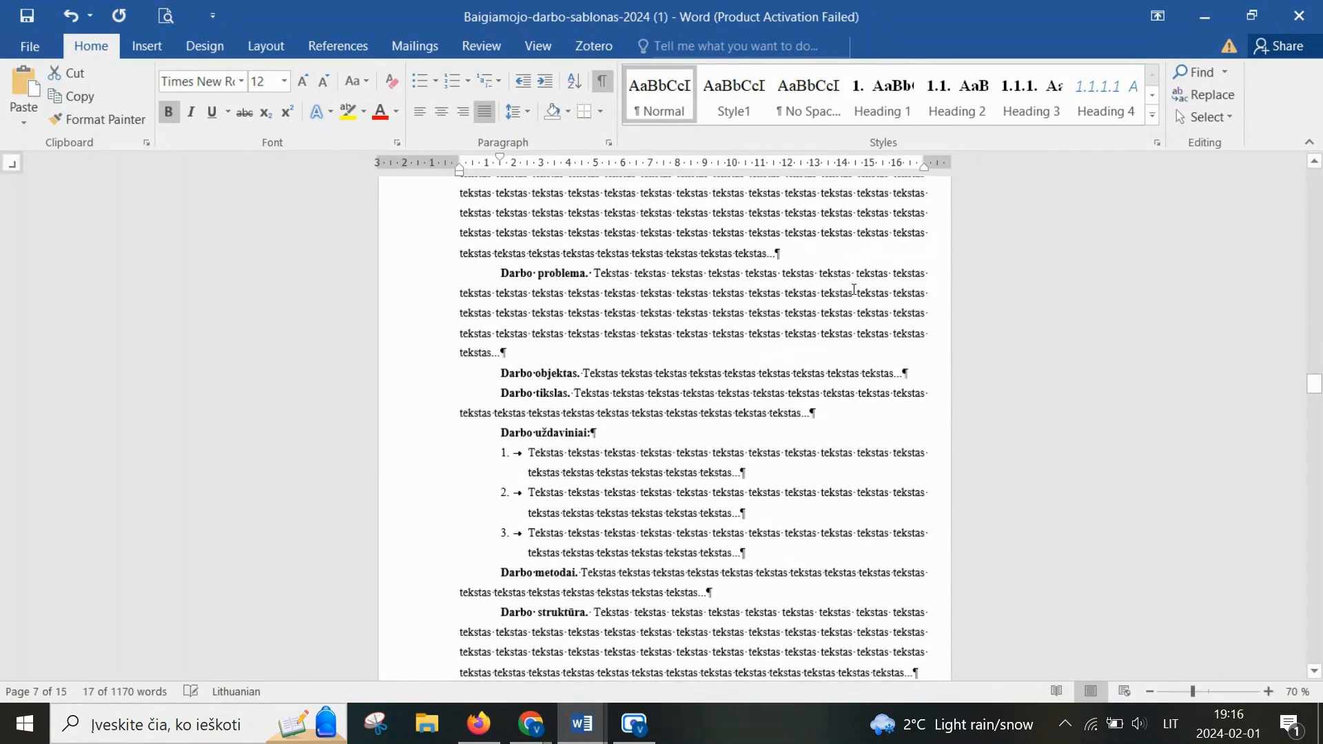
pyautogui.scroll(-3, 854, 290)
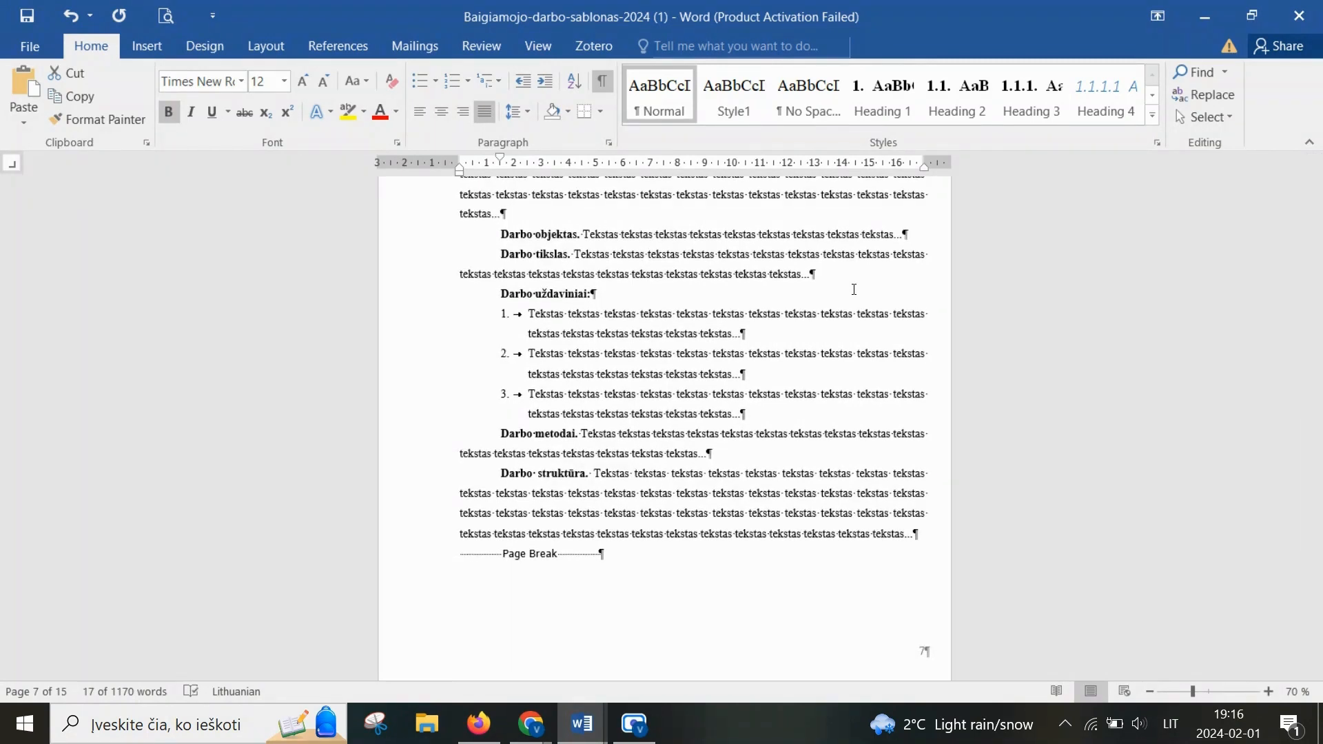
pyautogui.scroll(8, 855, 290)
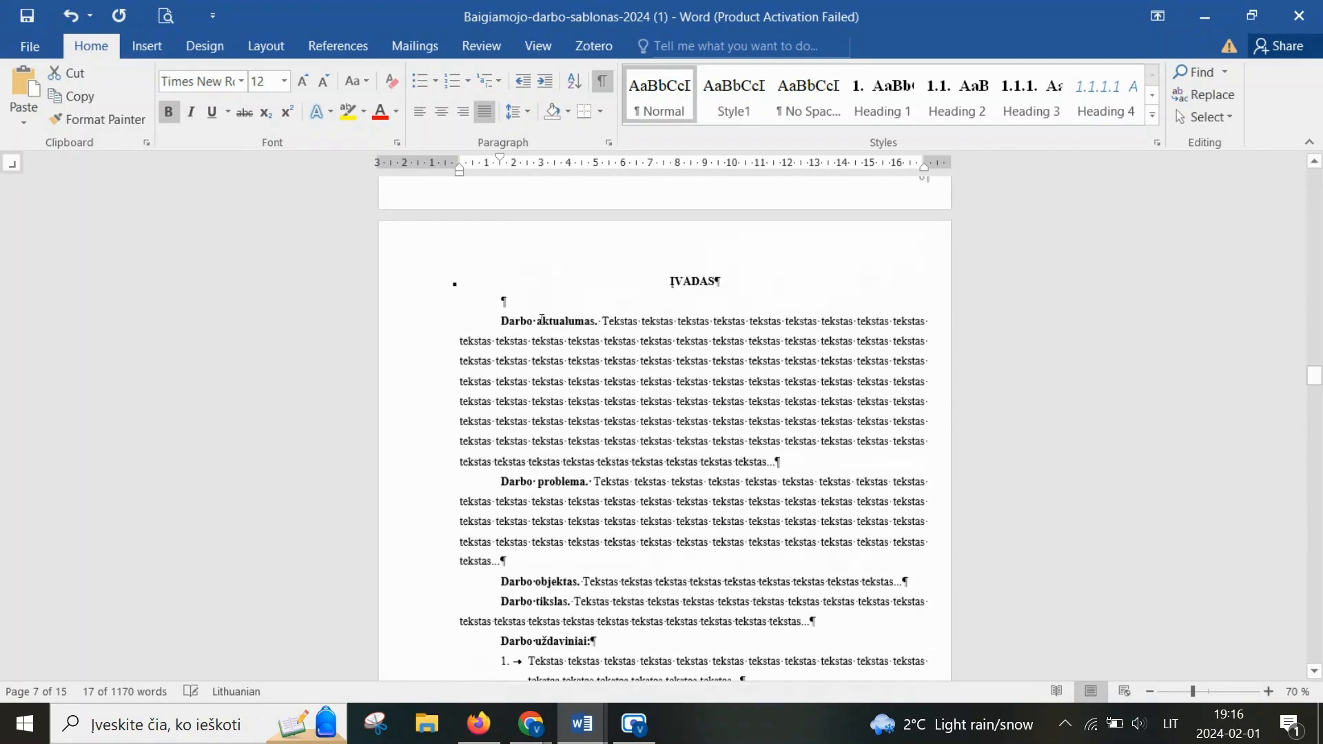
# Step: Examine the bold Darbo aktualumas and Darbo problema labels in ĮVADAS and review the section through Darbo struktūra
pyautogui.moveTo(500, 321); pyautogui.dragTo(596, 316)
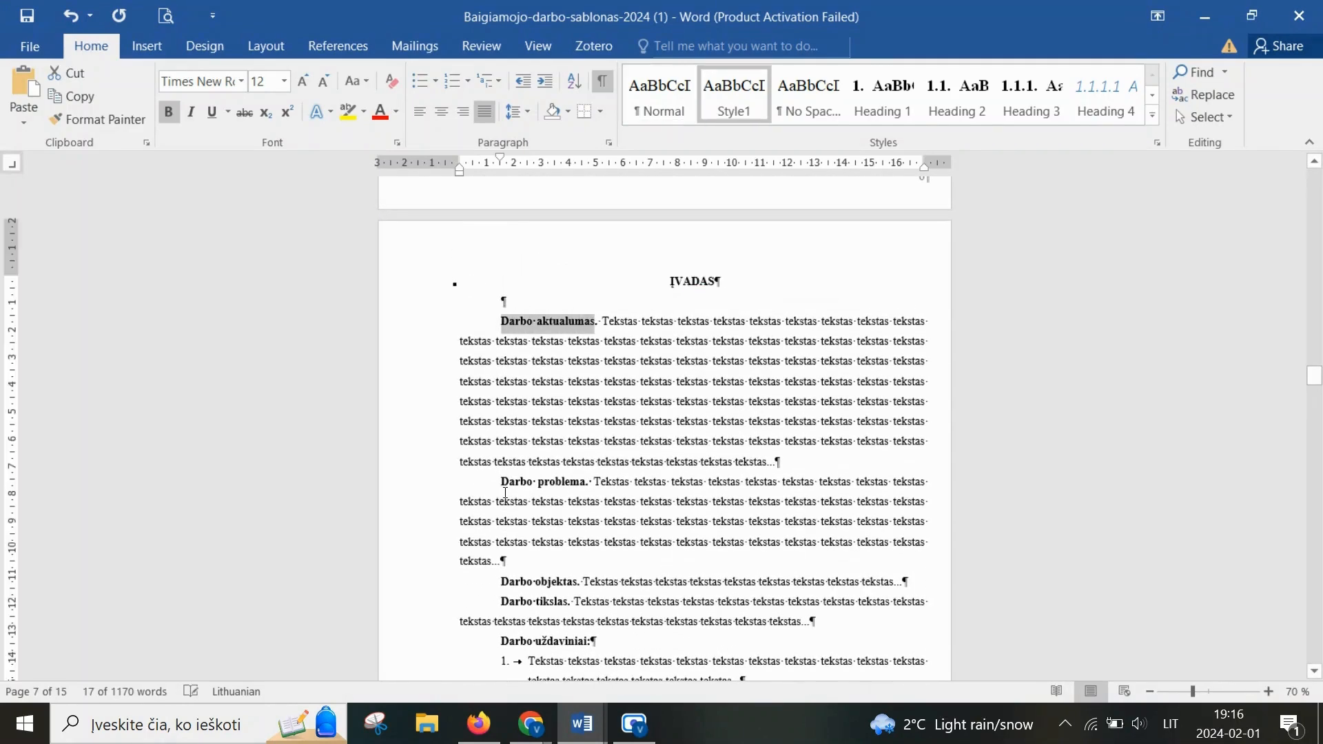
pyautogui.moveTo(500, 482); pyautogui.dragTo(588, 490)
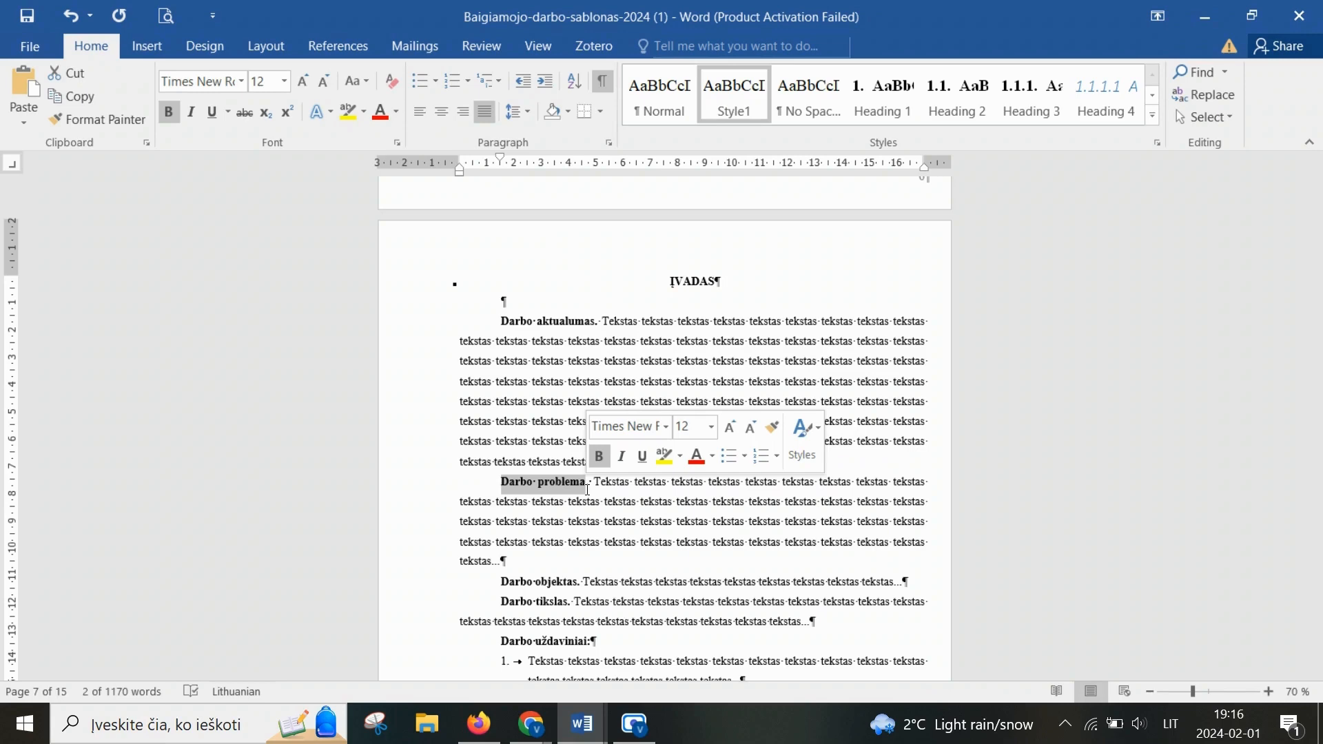
pyautogui.scroll(-1, 588, 489)
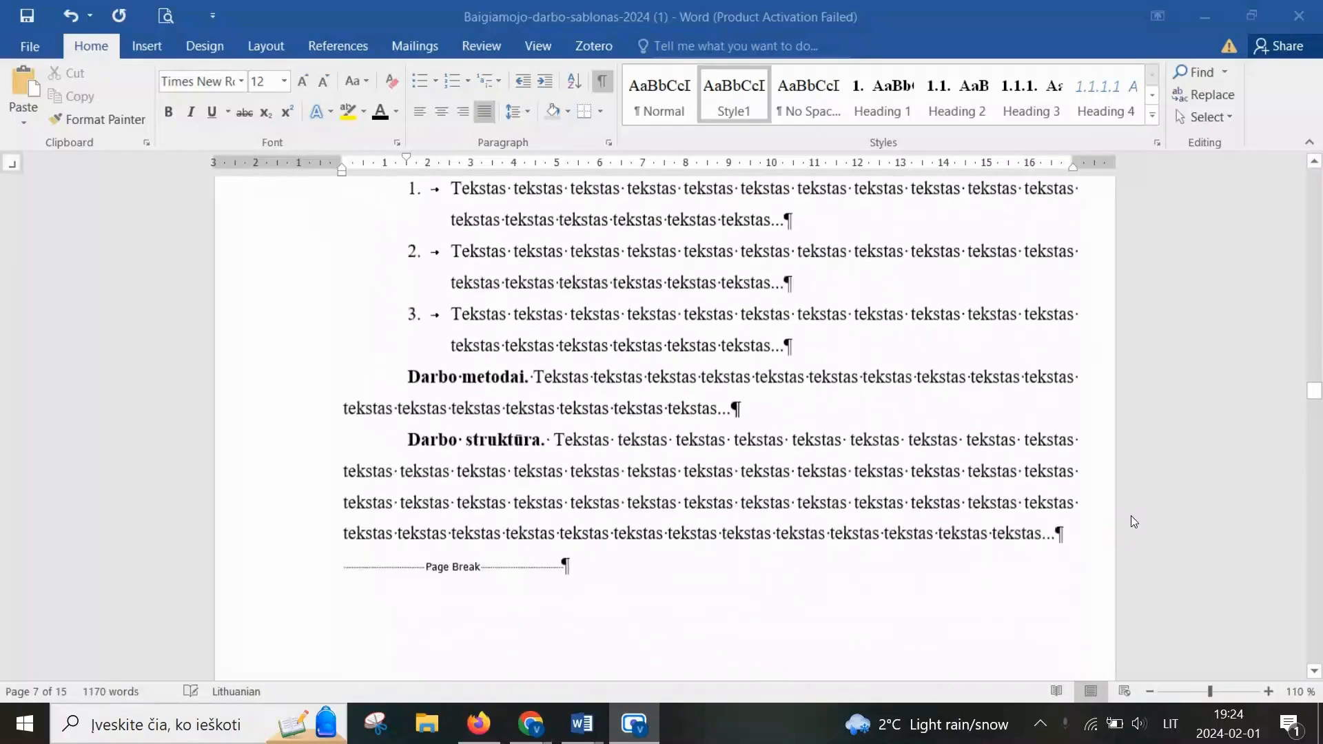
pyautogui.scroll(-5, 1131, 520)
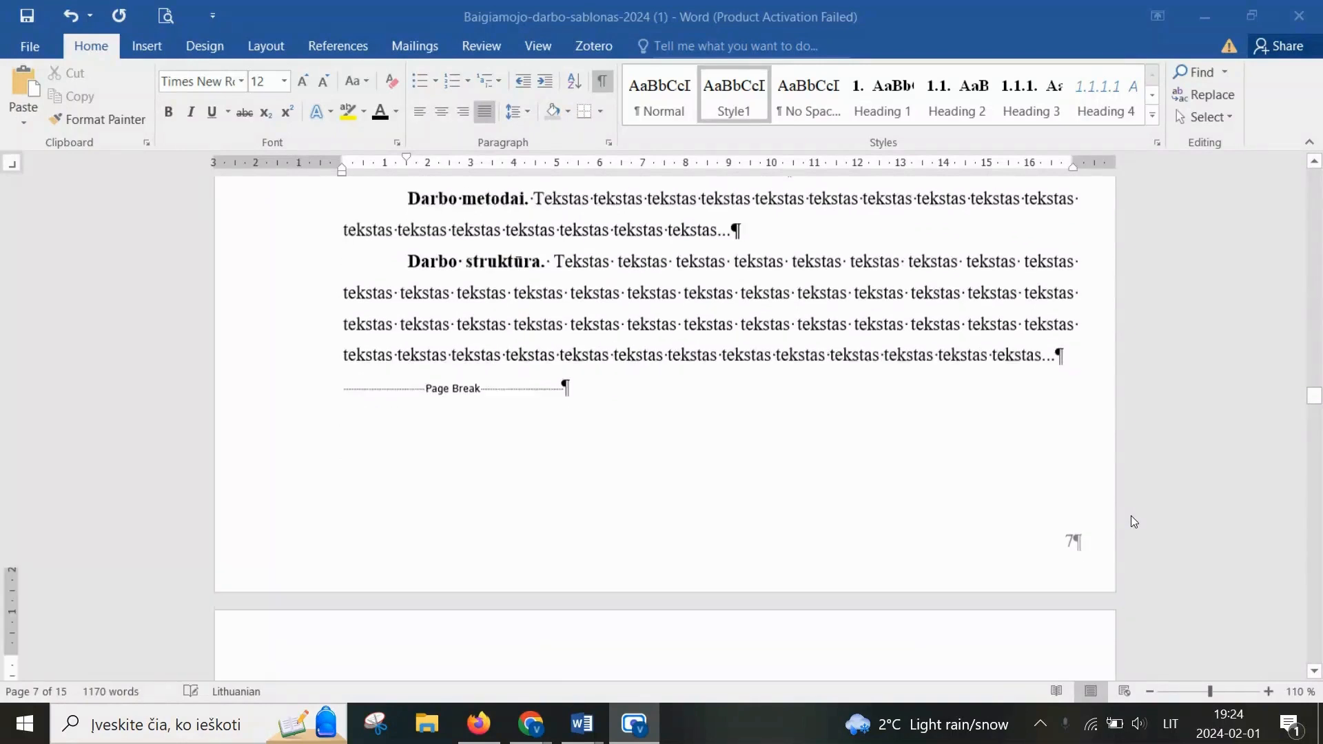
# Step: Check the styles of the TEORINĖ DALIS chapter heading, the Antro lygio poskyris subheading and the body text
pyautogui.scroll(-4, 1130, 516)
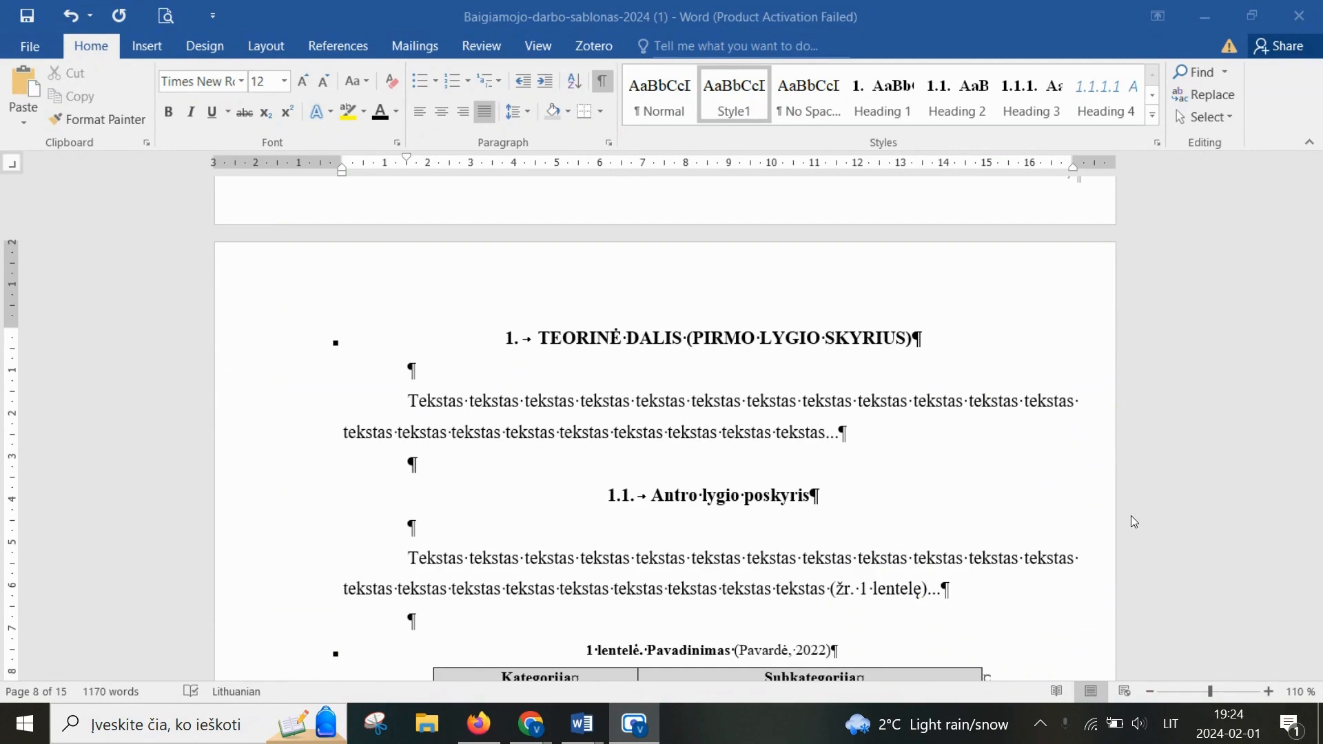
pyautogui.scroll(-2, 1130, 517)
pyautogui.scroll(2, 1131, 517)
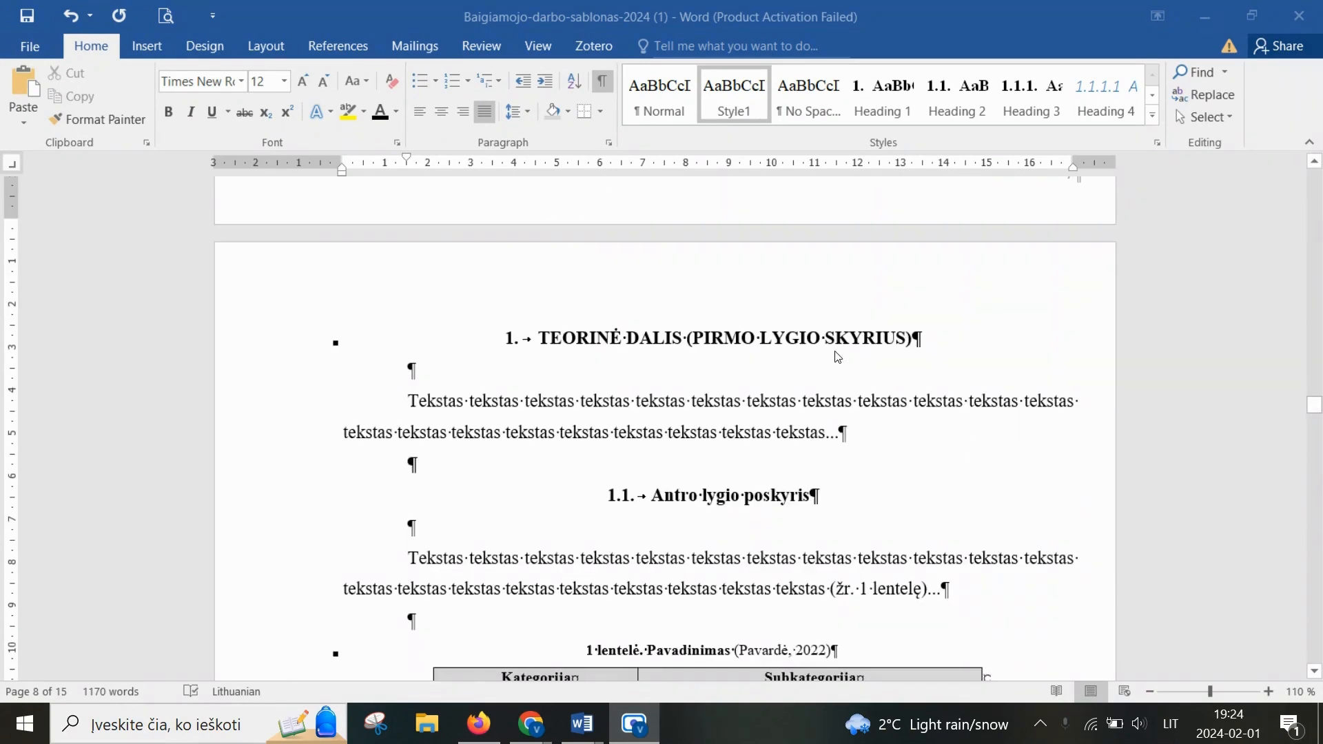
pyautogui.click(801, 338)
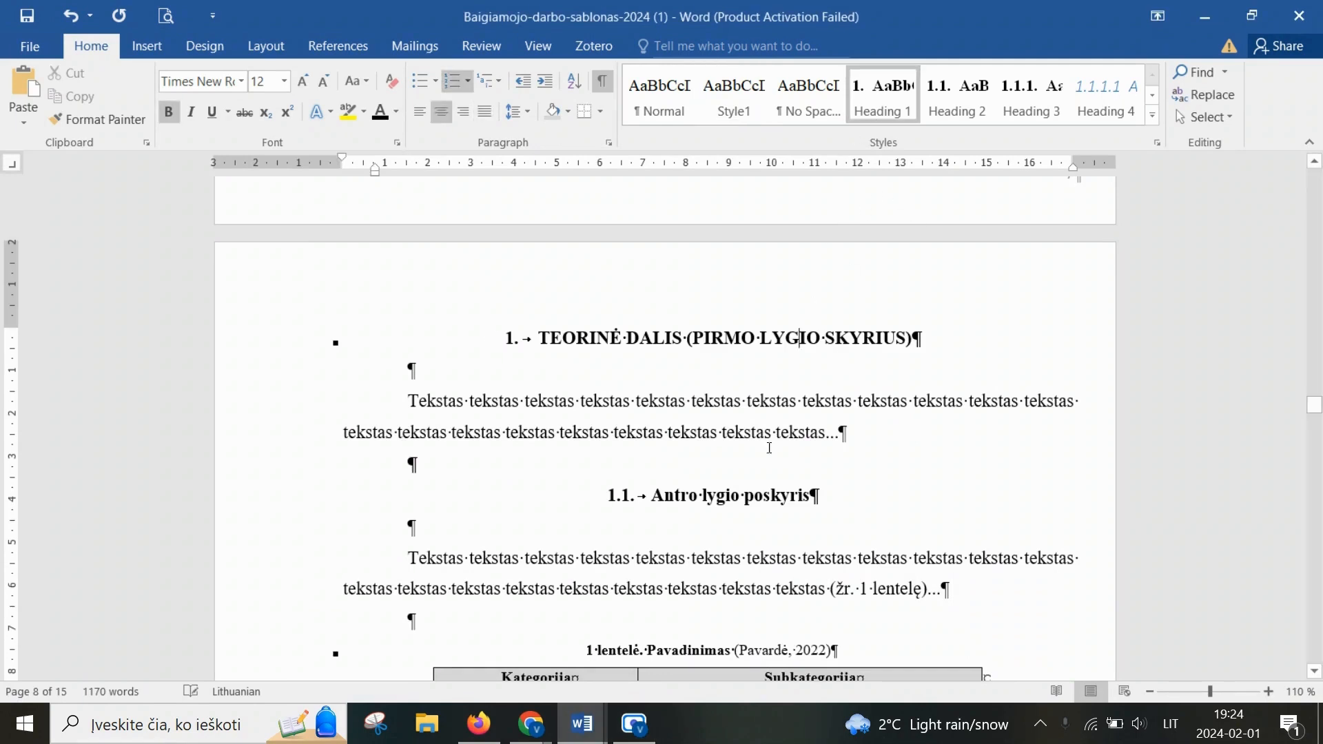
pyautogui.click(594, 496)
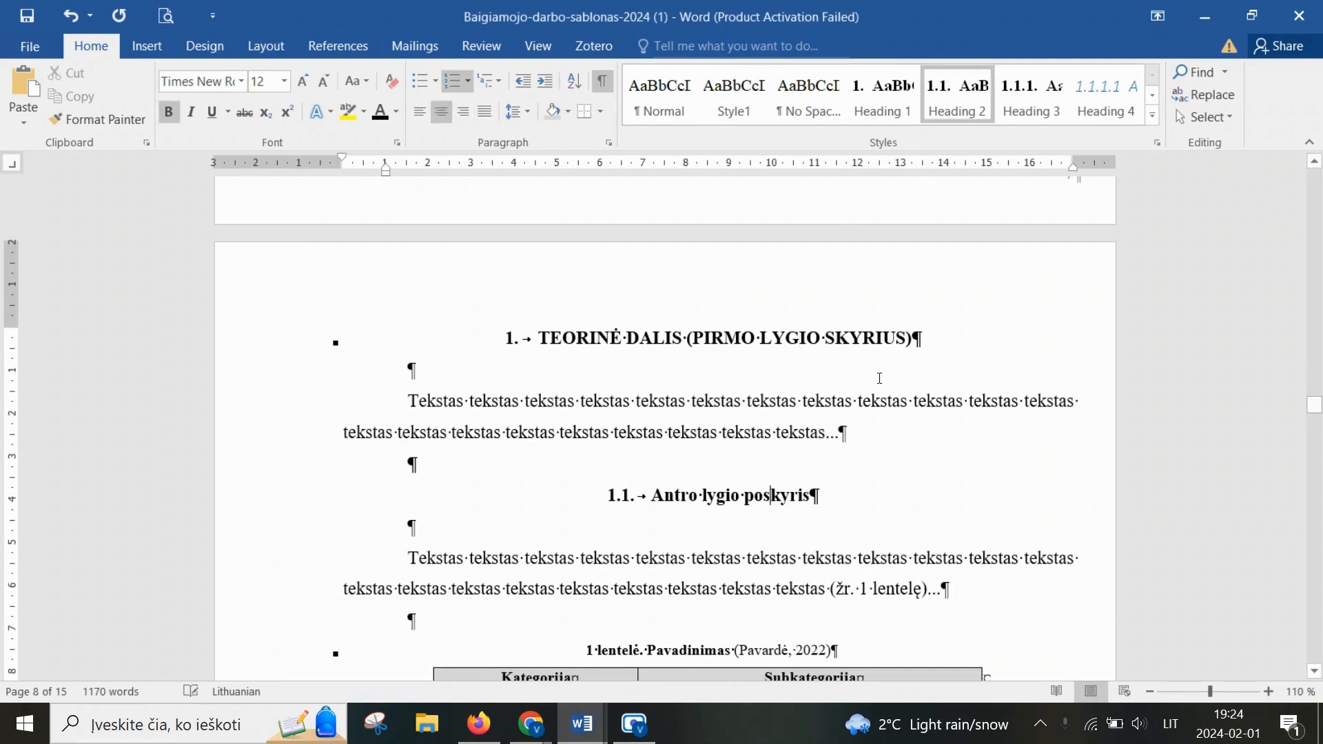
pyautogui.click(839, 405)
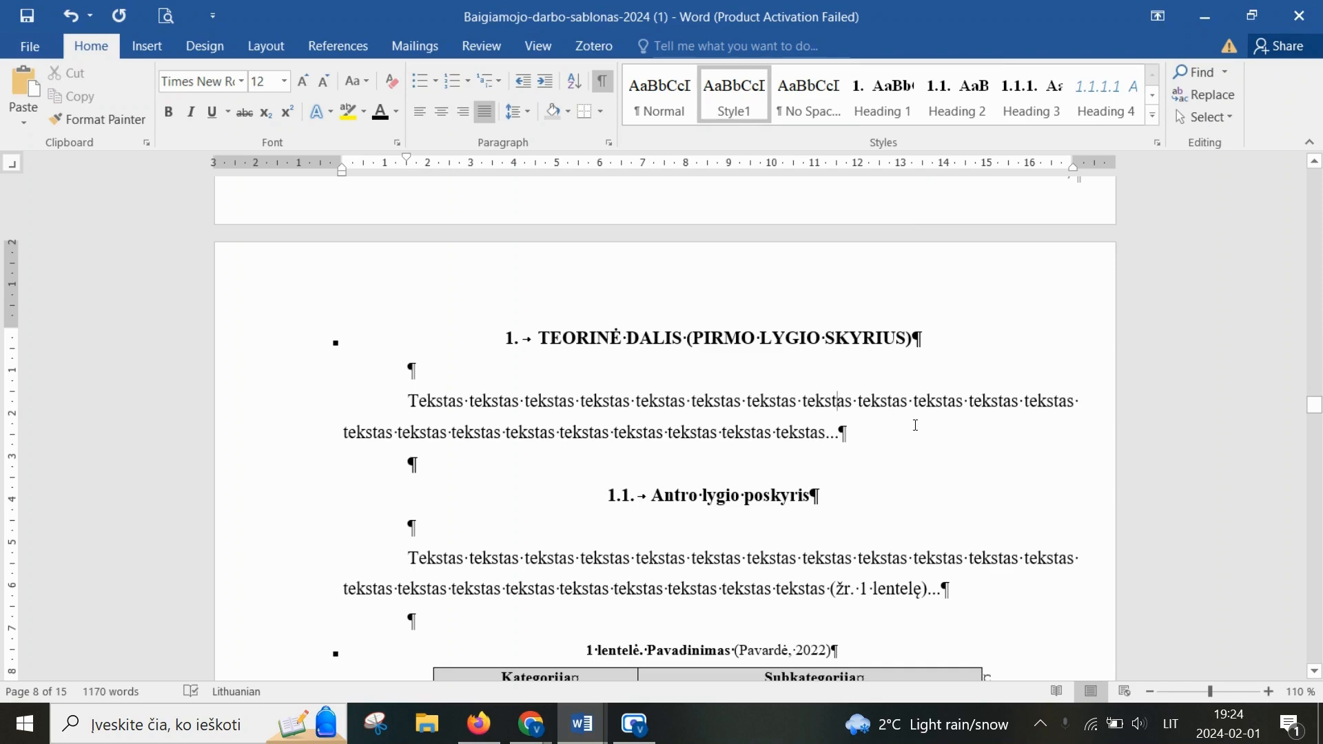
pyautogui.scroll(-2, 915, 424)
pyautogui.scroll(-4, 916, 424)
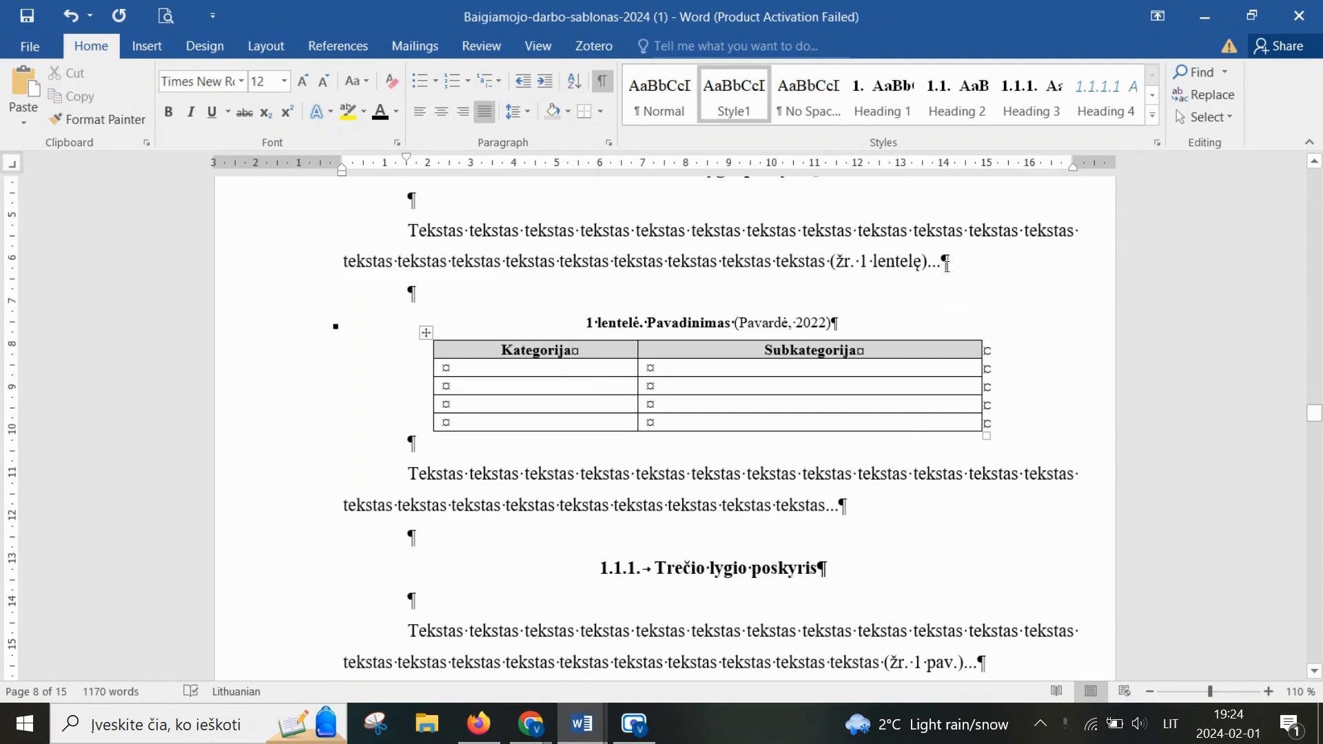
# Step: Add blank lines above the 1 lentelė caption and insert a table with five columns and three rows there
pyautogui.click(448, 298)
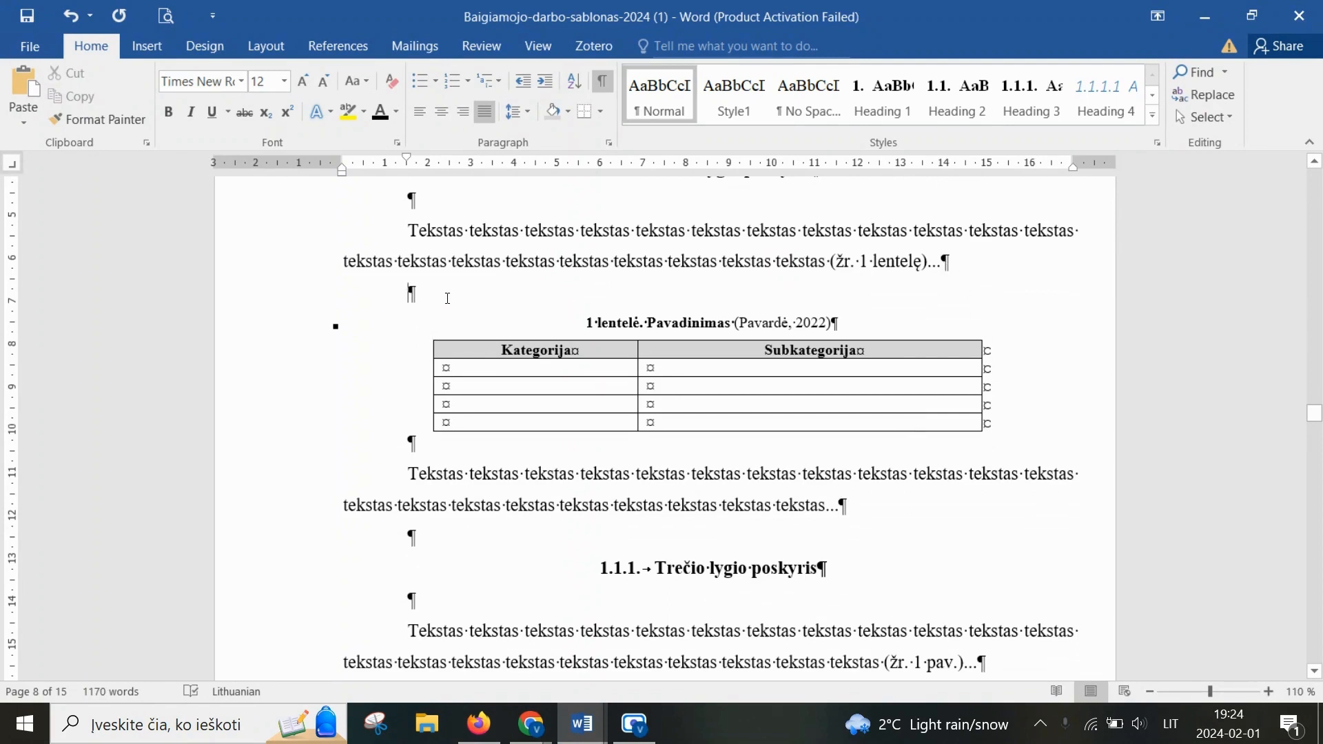
pyautogui.press('Return')
pyautogui.press('Return')
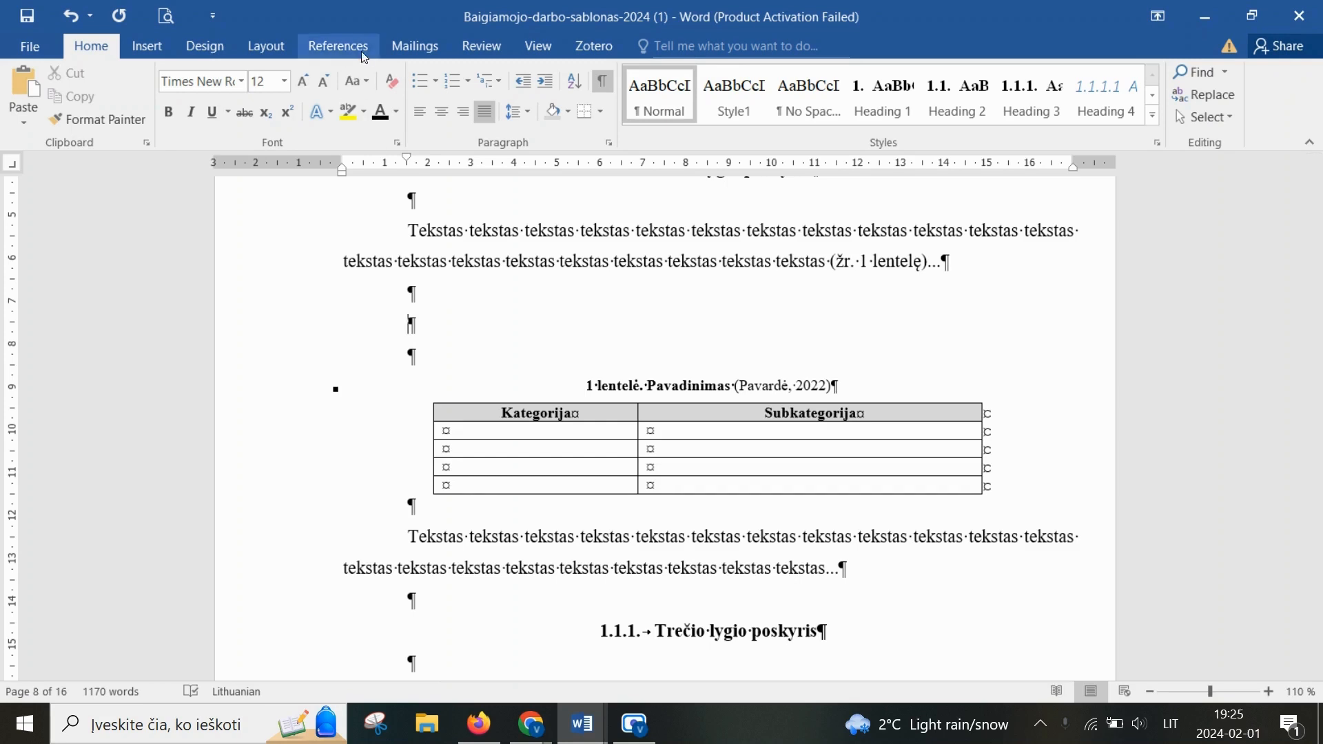
pyautogui.click(145, 45)
pyautogui.click(135, 103)
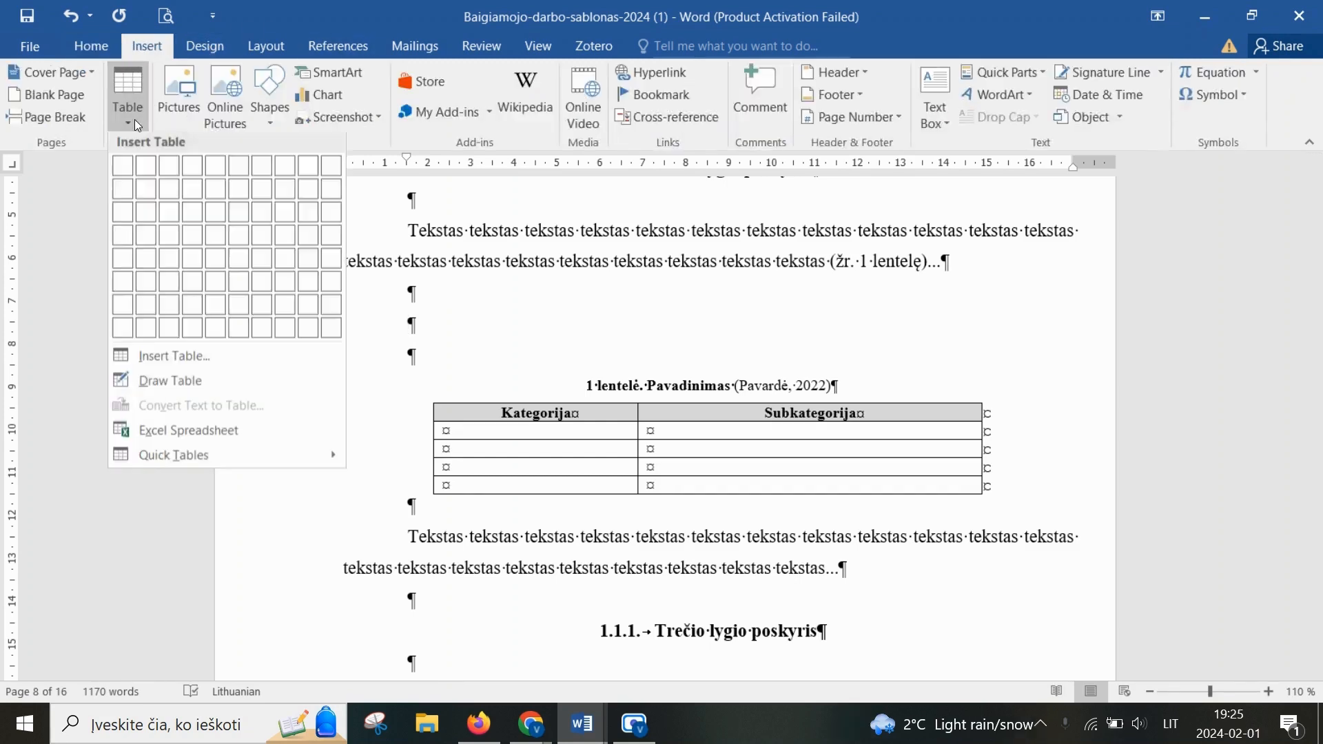
pyautogui.click(214, 224)
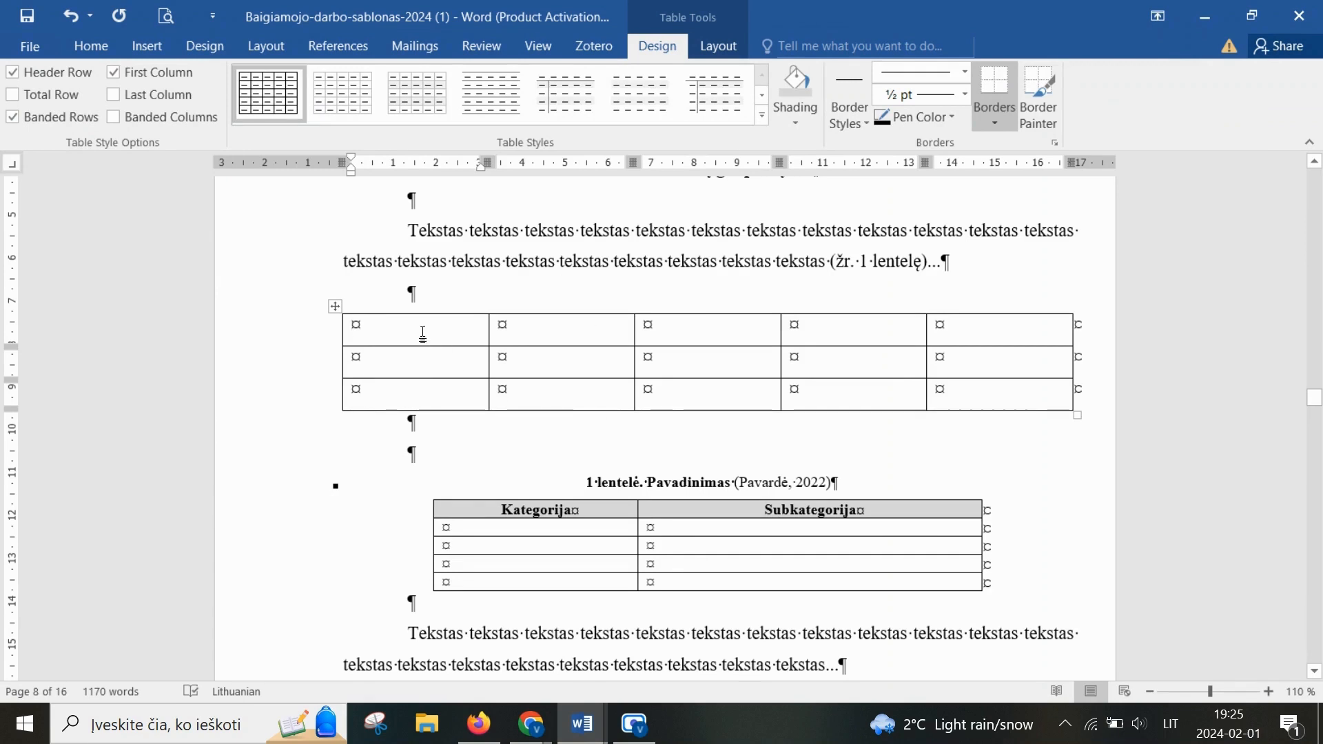
# Step: Set the font size of all cells in the new five-column table to 10
pyautogui.moveTo(410, 327); pyautogui.dragTo(947, 390)
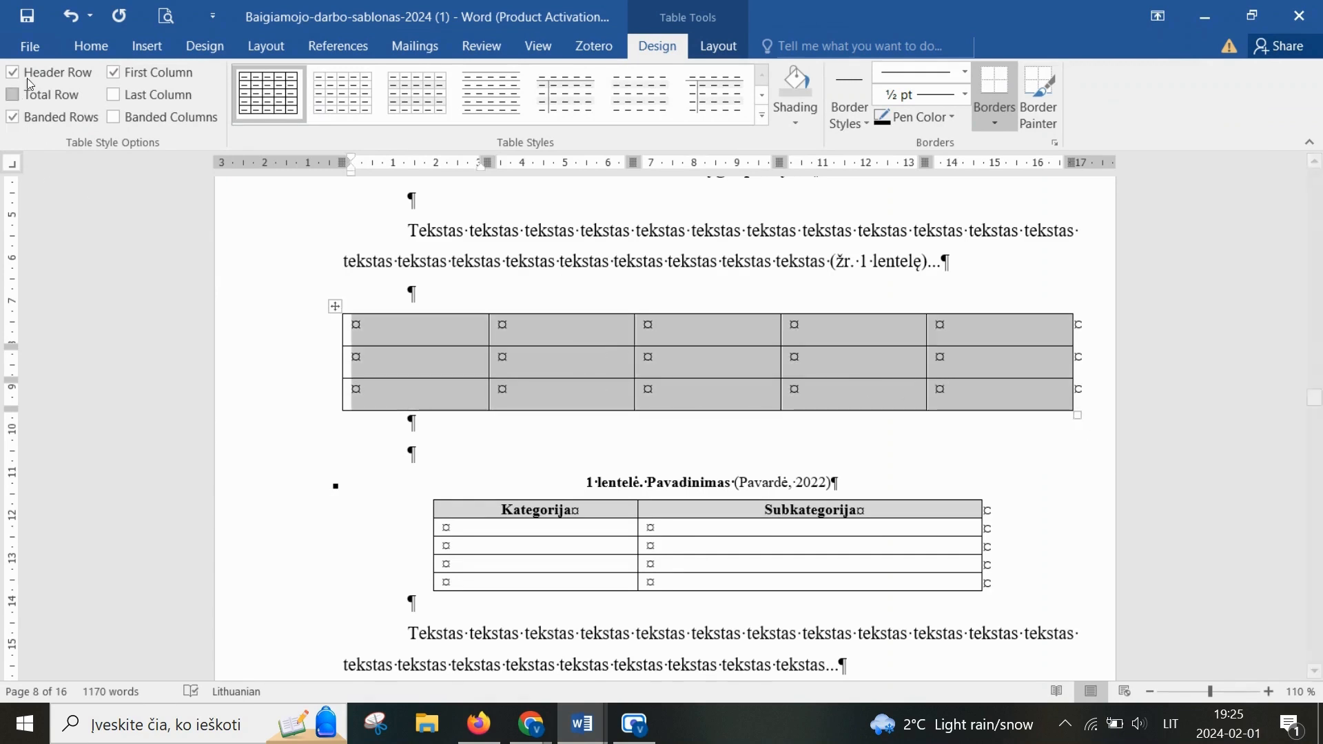
pyautogui.click(91, 45)
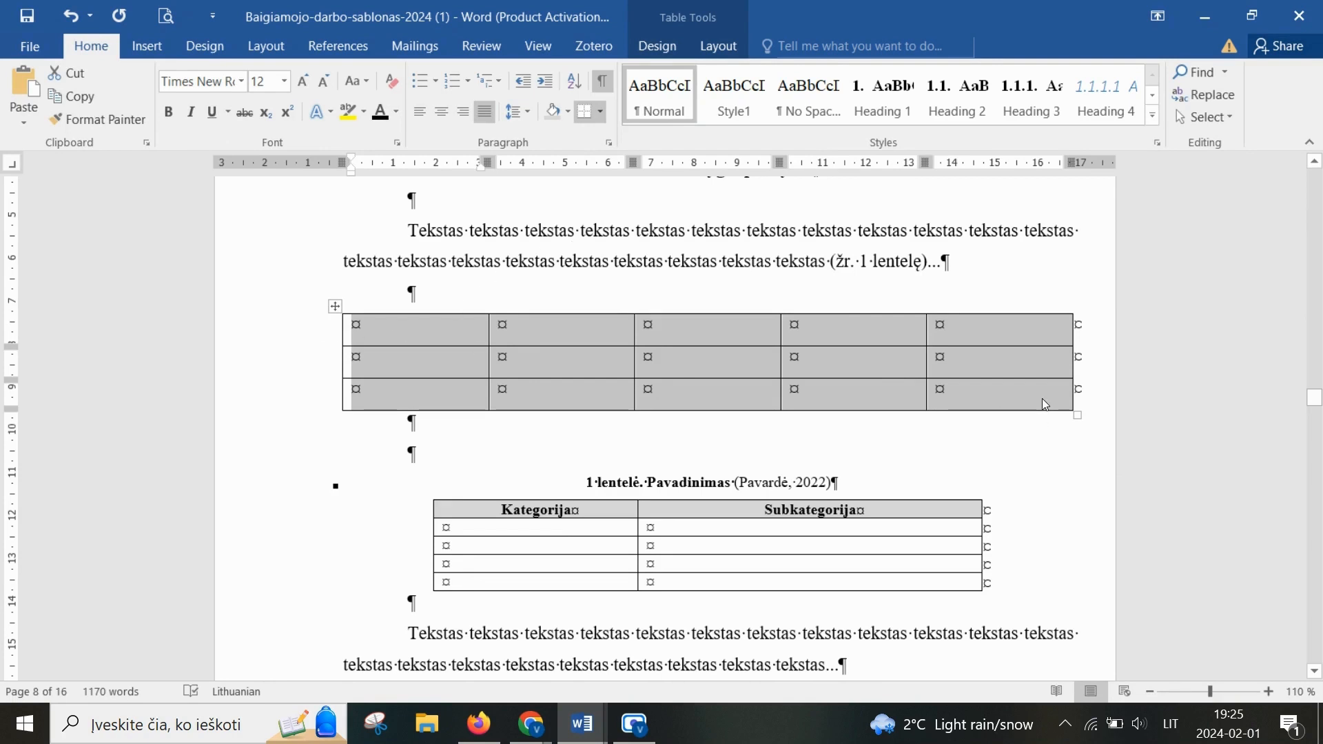
pyautogui.click(241, 81)
pyautogui.click(279, 81)
pyautogui.click(280, 81)
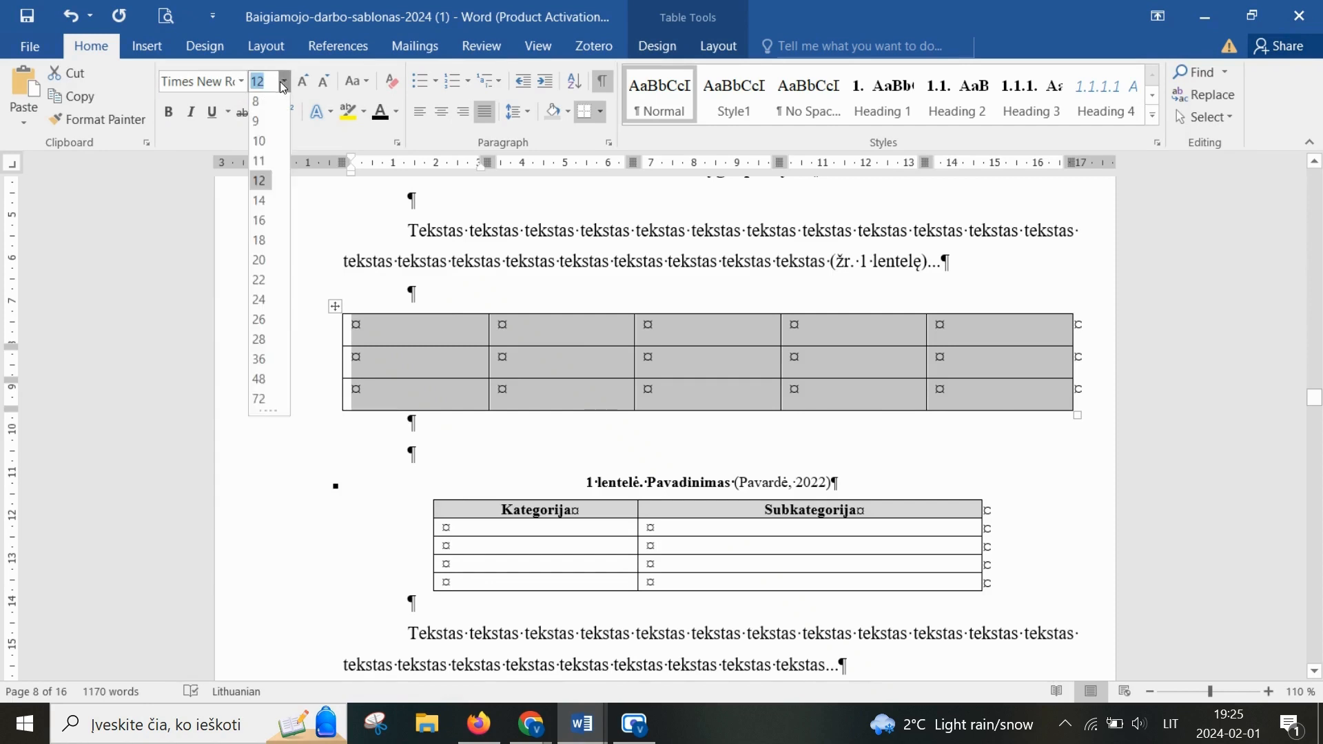
pyautogui.click(259, 144)
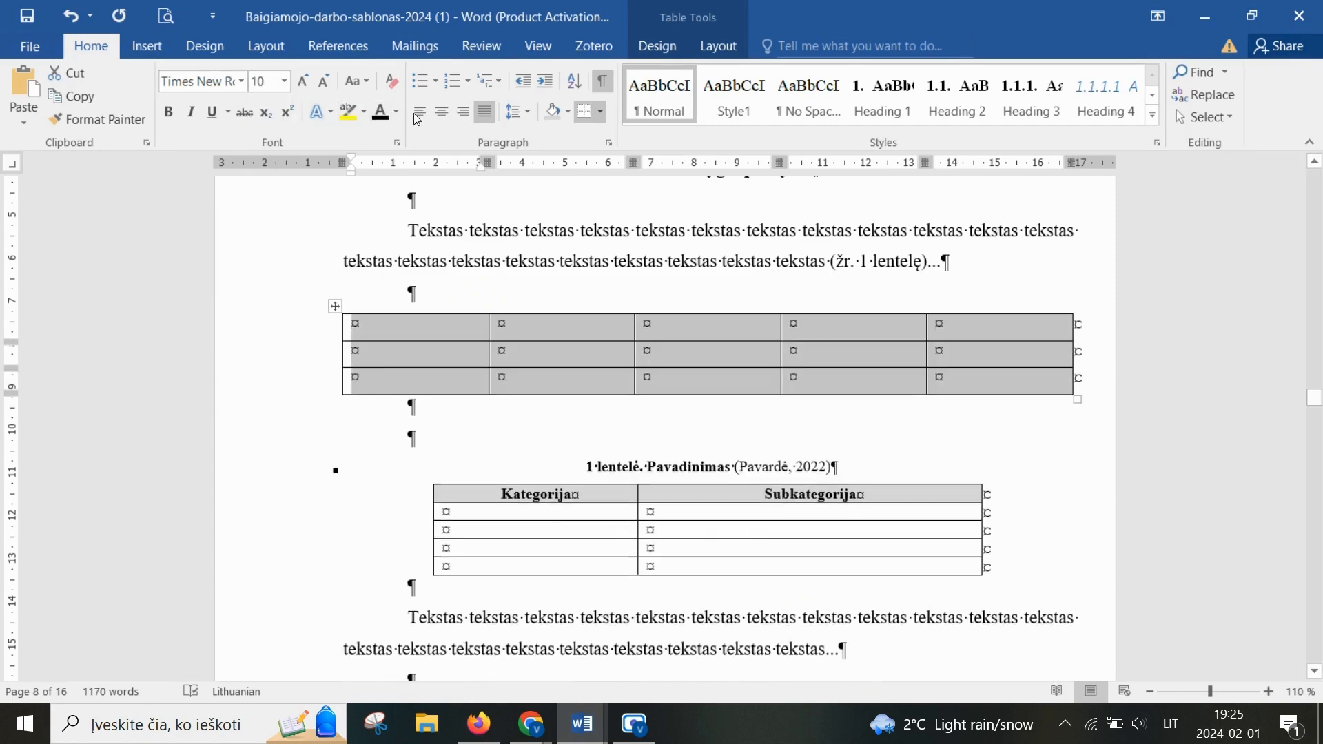
# Step: Set the new table's line spacing to 1,0 and check its spacing before and after paragraphs
pyautogui.click(528, 113)
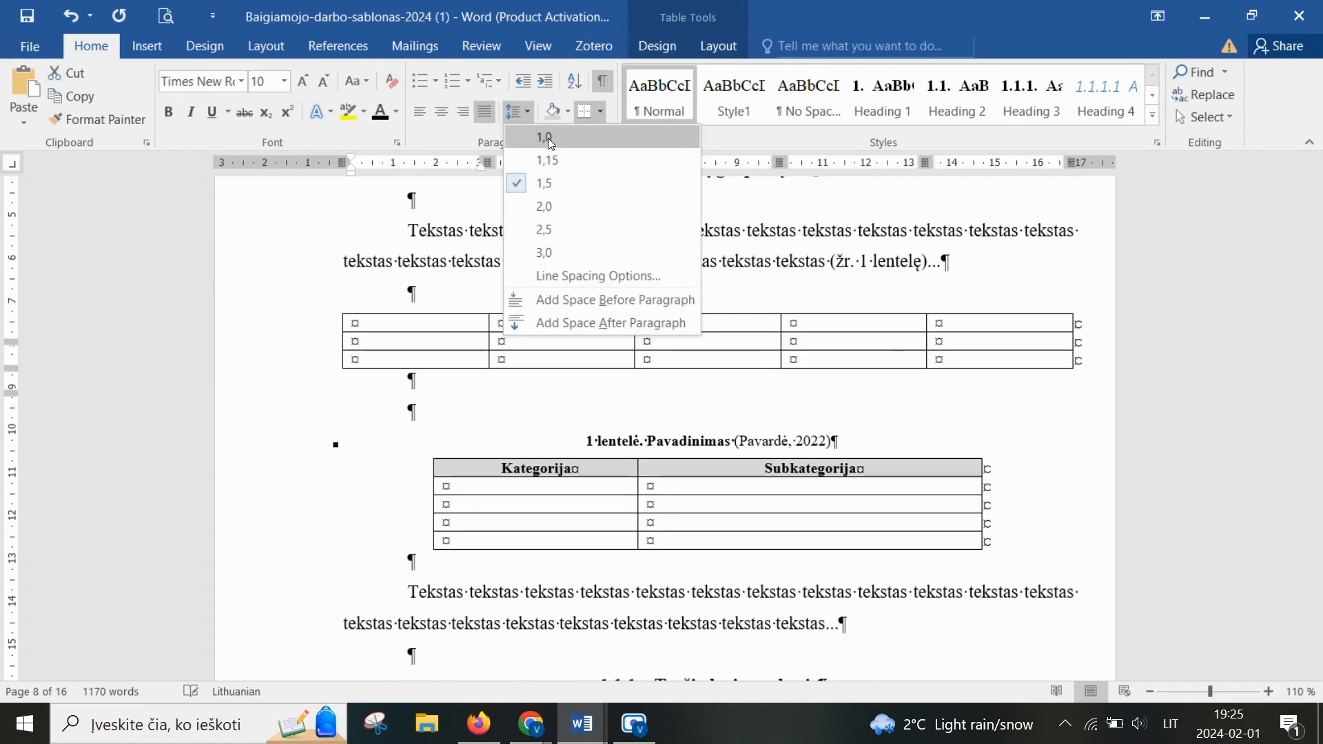
pyautogui.click(551, 143)
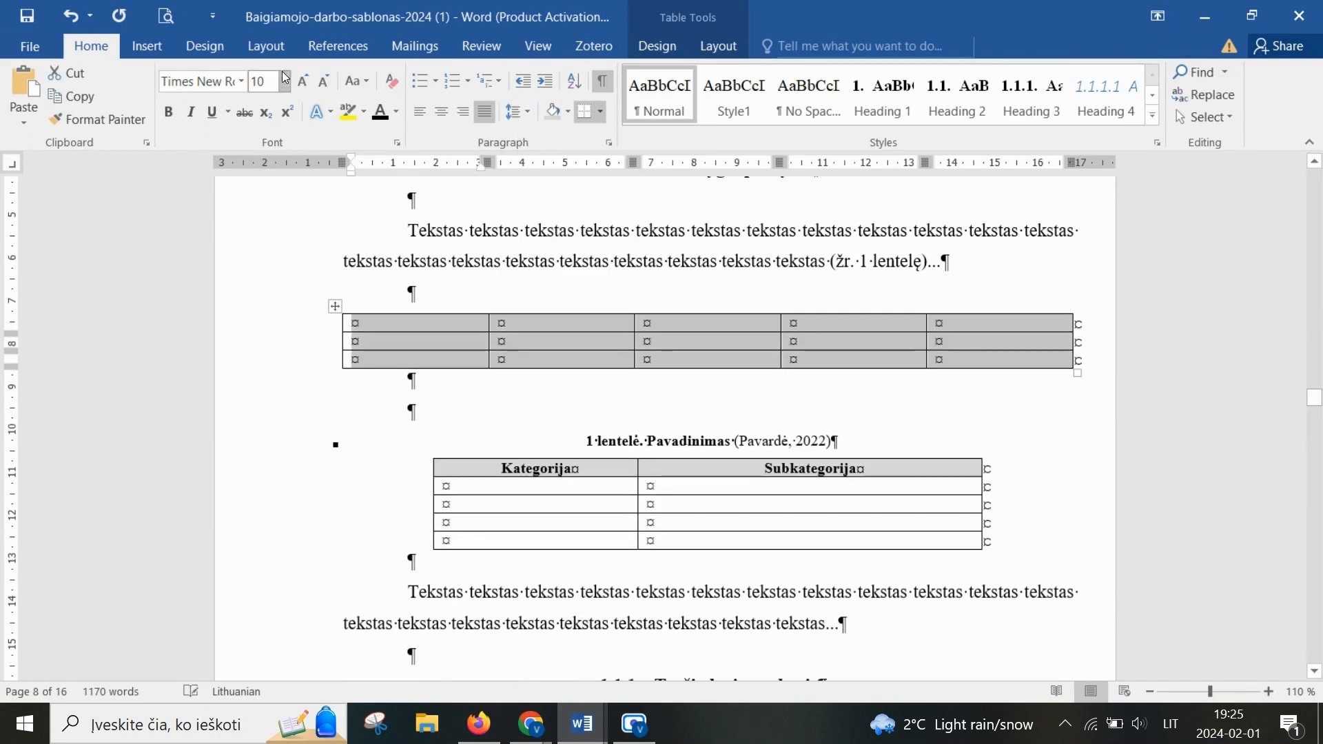
pyautogui.click(266, 46)
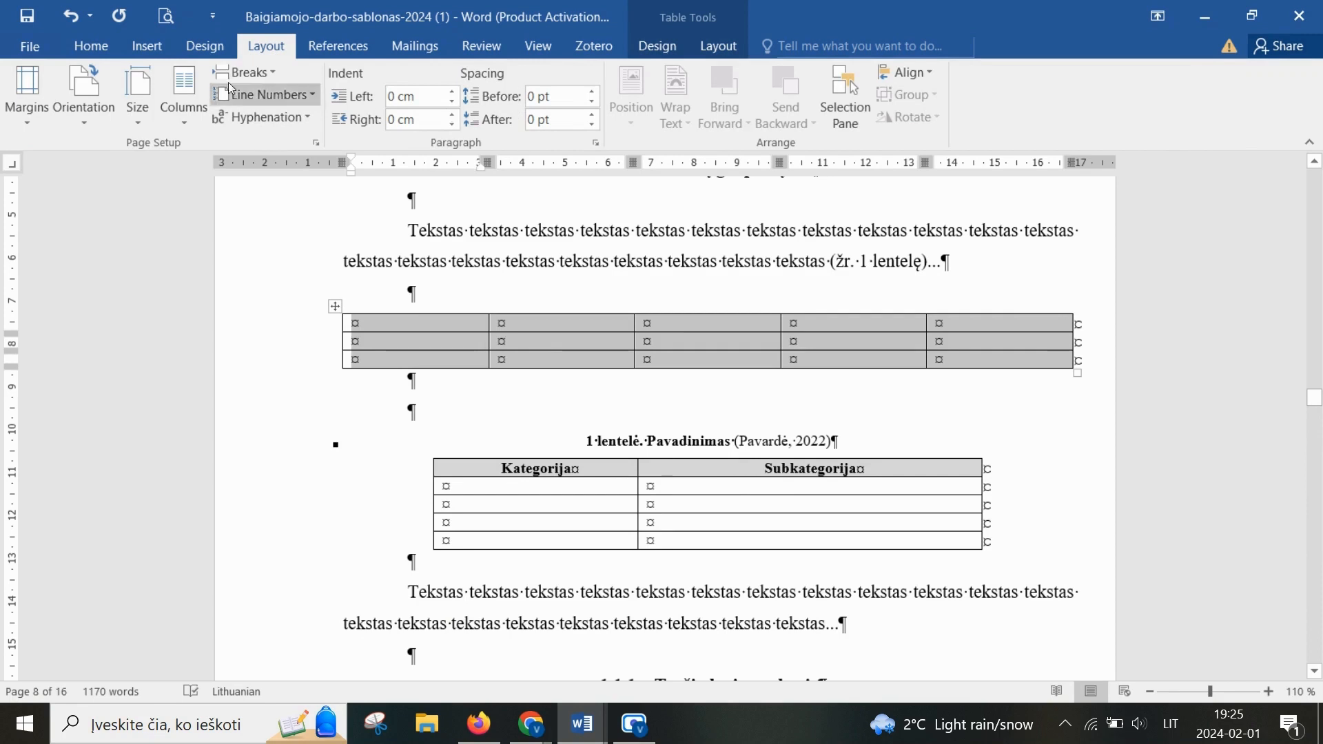
# Step: Make the empty table's header row bold with White, Background 1, Darker 15% shading, and enter "Kategorija" in its first cell
pyautogui.click(91, 47)
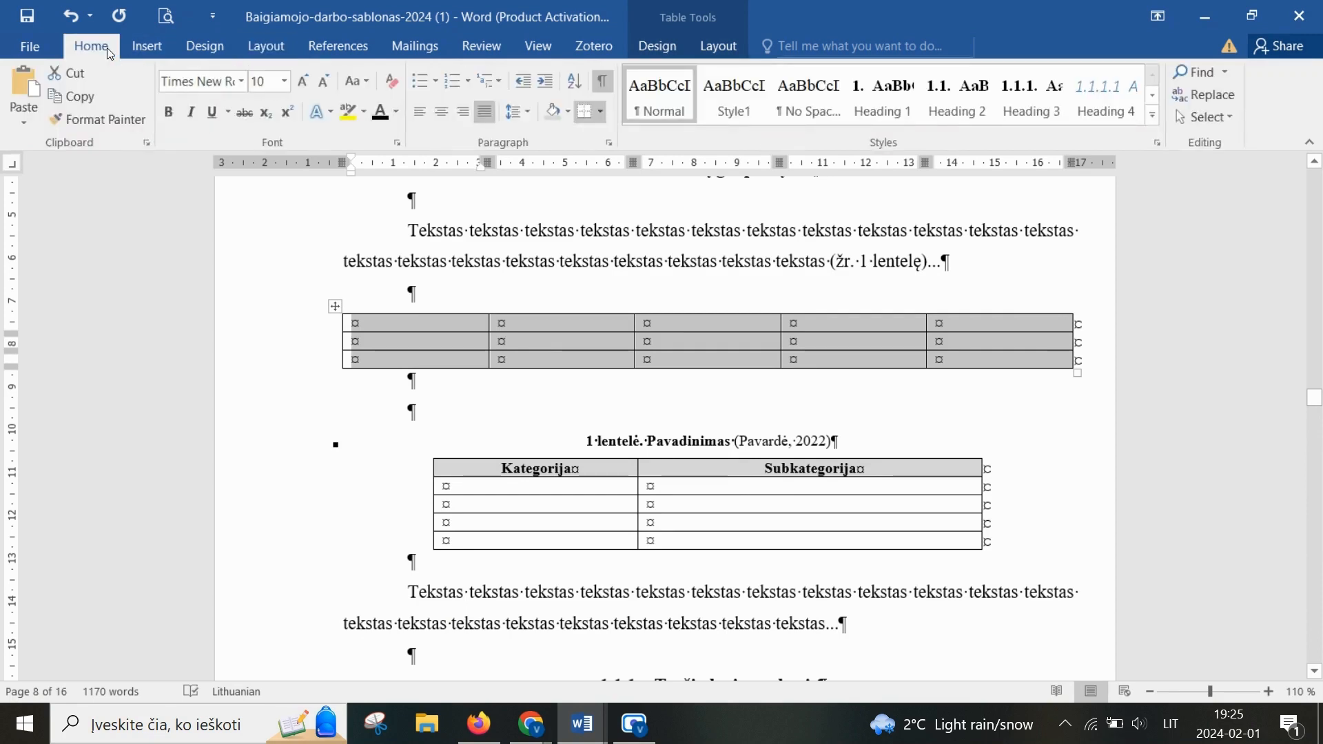
pyautogui.click(434, 324)
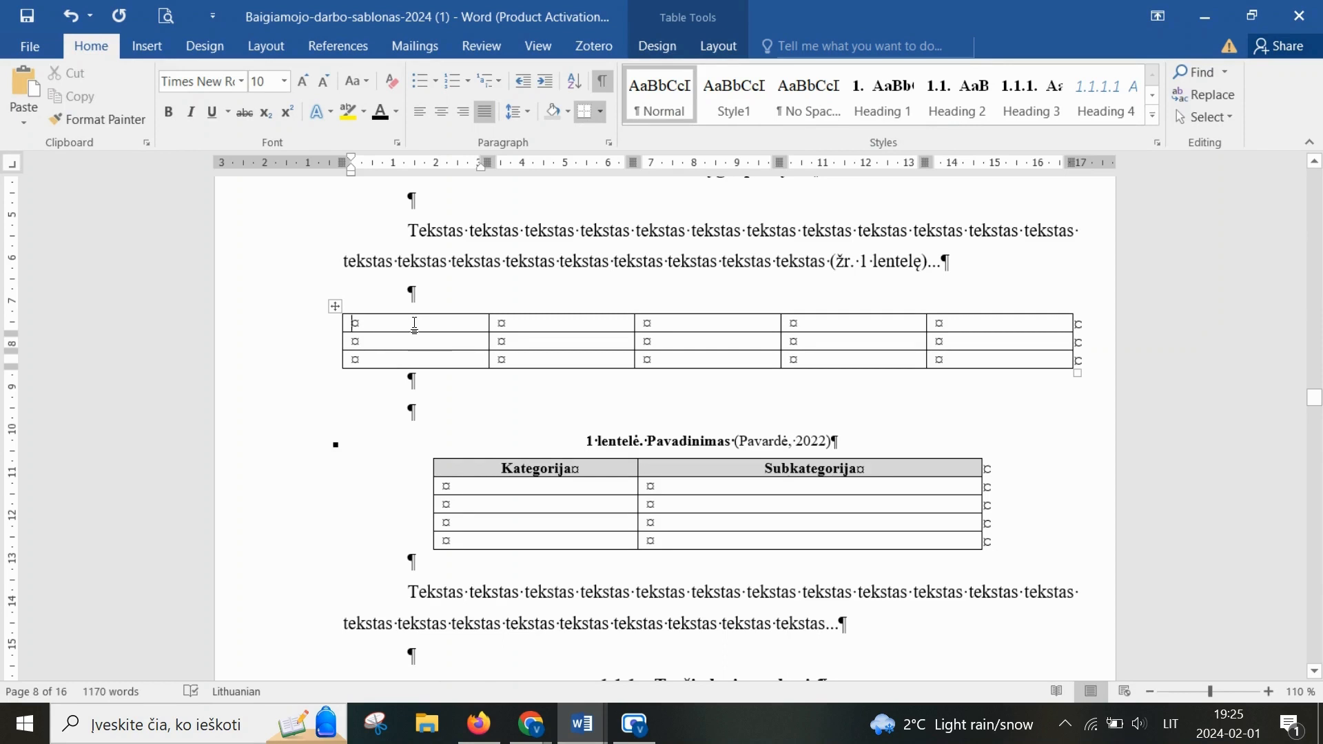
pyautogui.moveTo(434, 326); pyautogui.dragTo(937, 330)
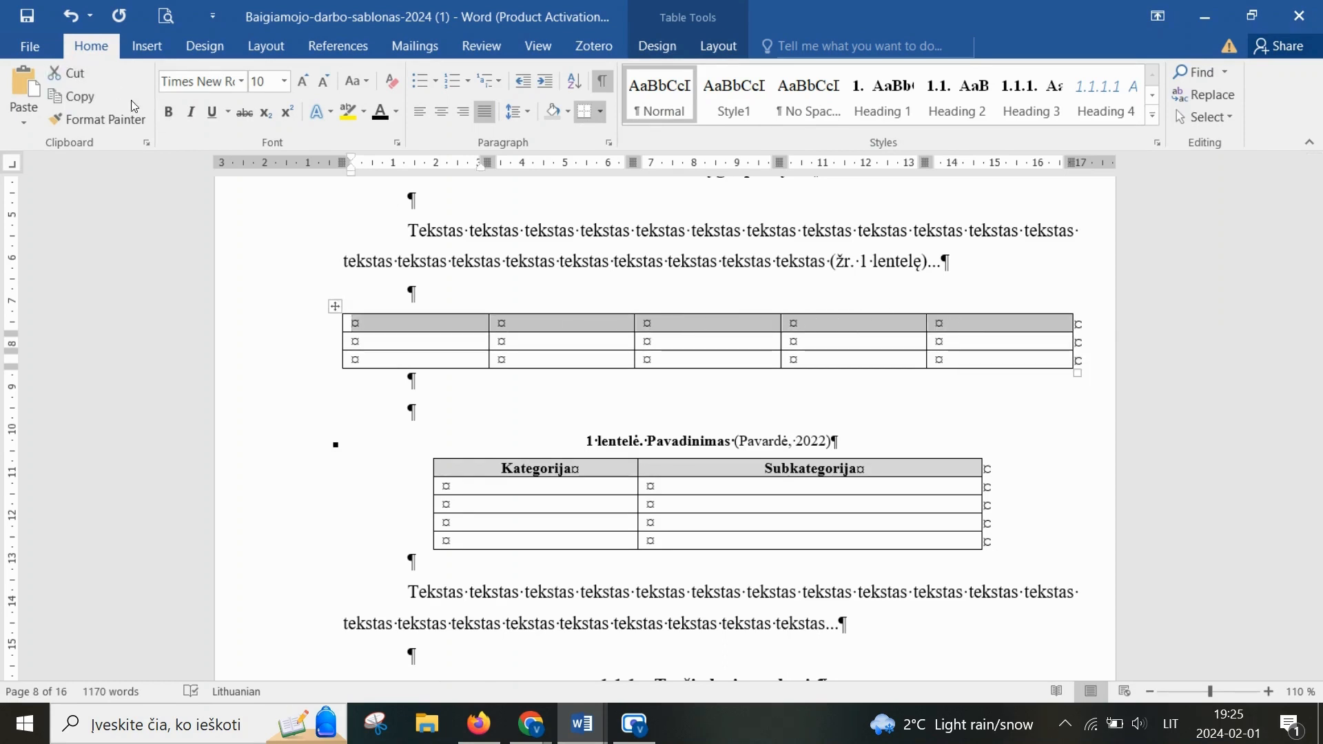
pyautogui.click(168, 112)
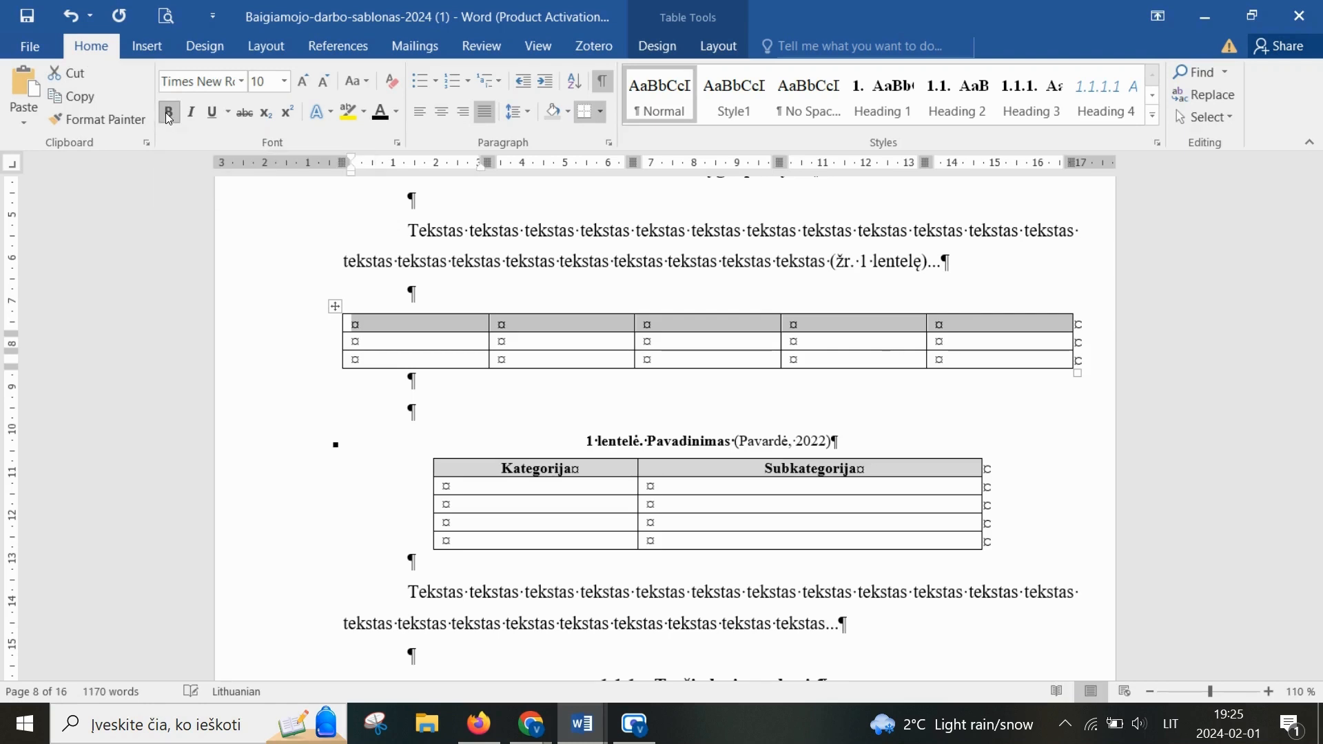
pyautogui.click(568, 113)
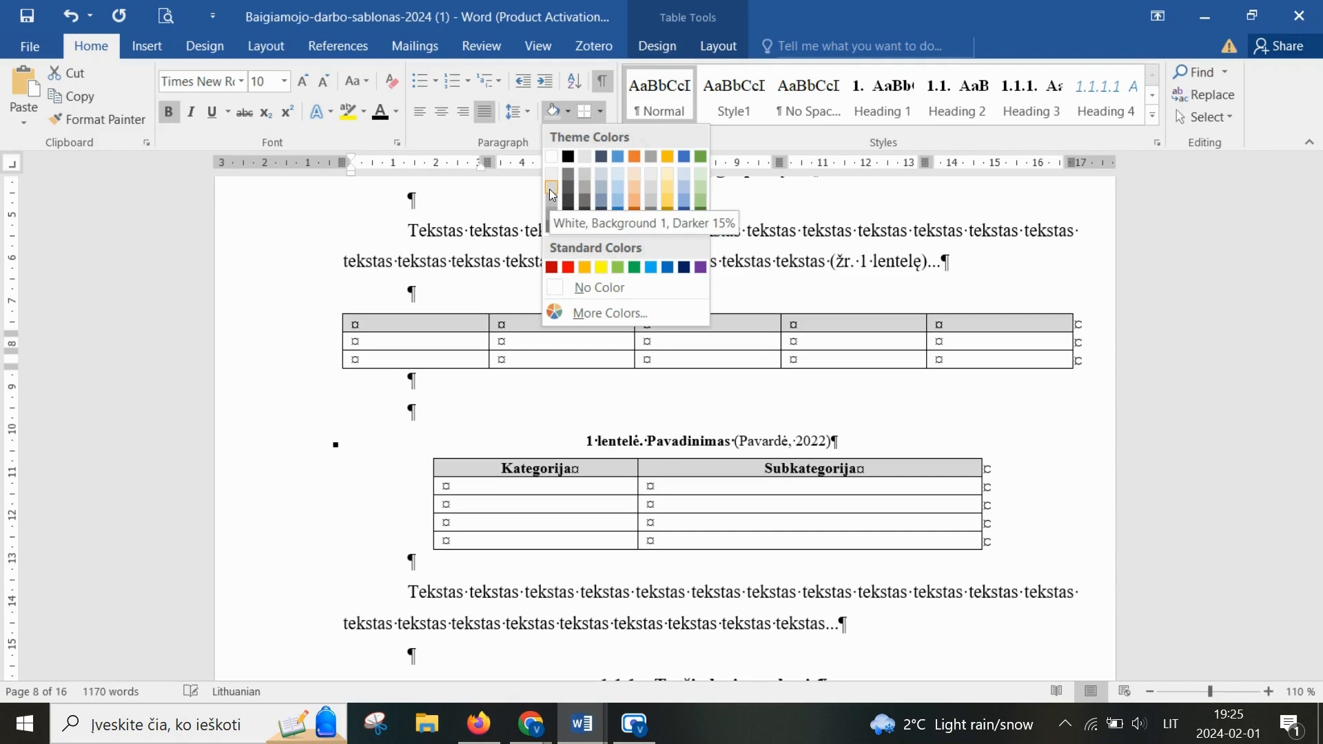
pyautogui.click(552, 195)
pyautogui.click(445, 329)
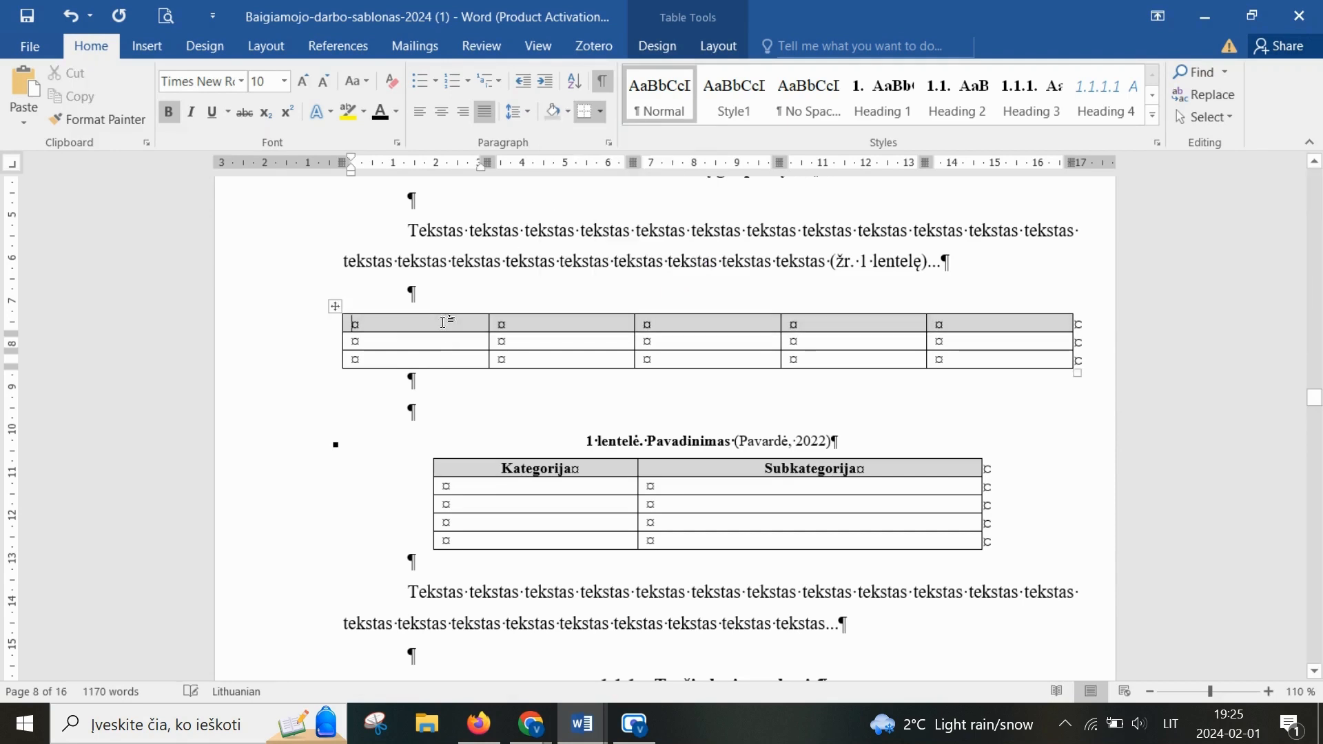
pyautogui.write('Kategorija')
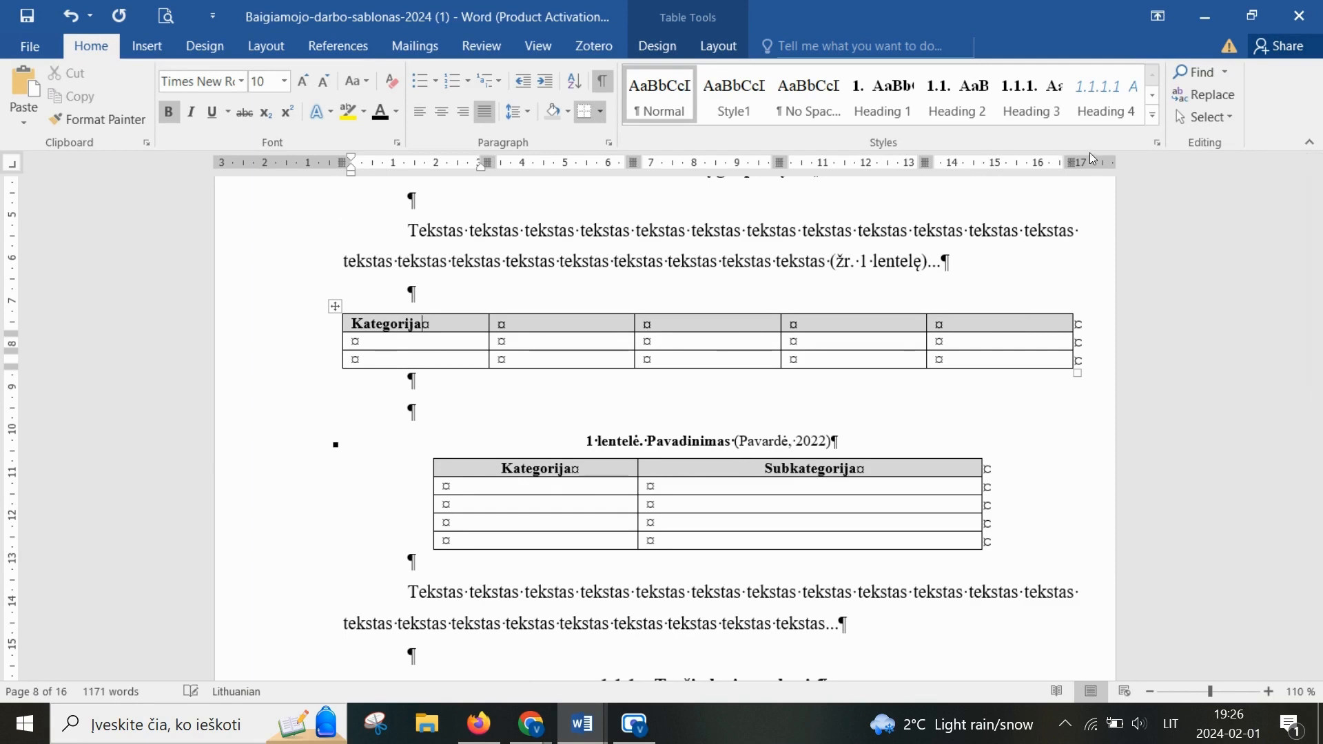
# Step: Narrow the last column of the new table and center the whole table between the page margins
pyautogui.click(1065, 342)
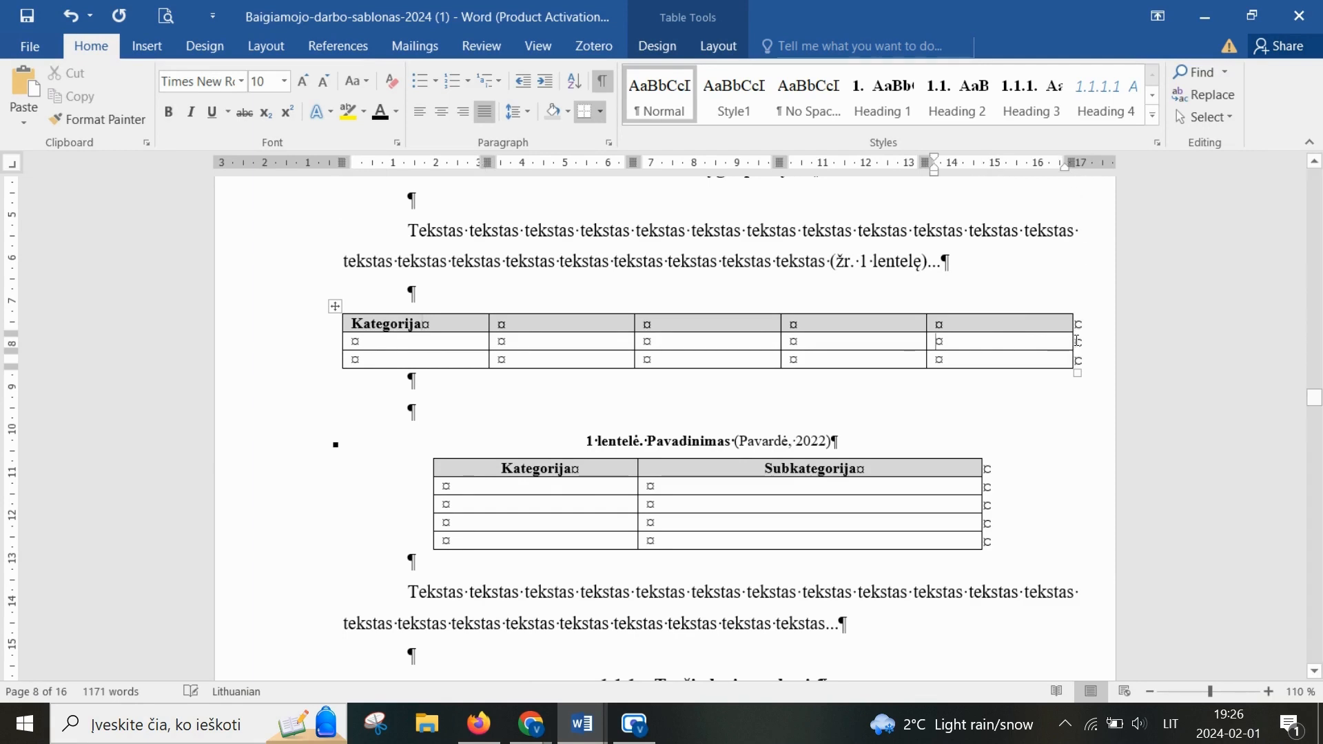
pyautogui.moveTo(1071, 340); pyautogui.dragTo(988, 342)
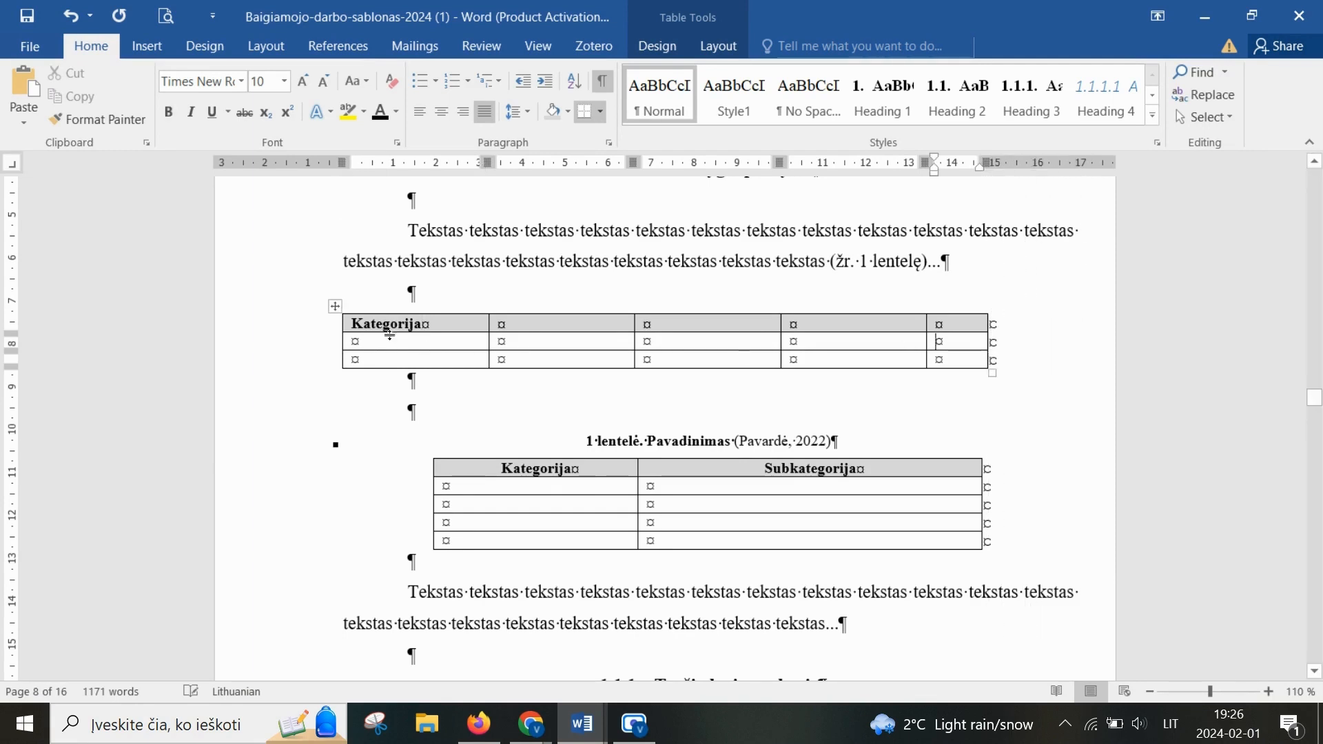
pyautogui.click(334, 306)
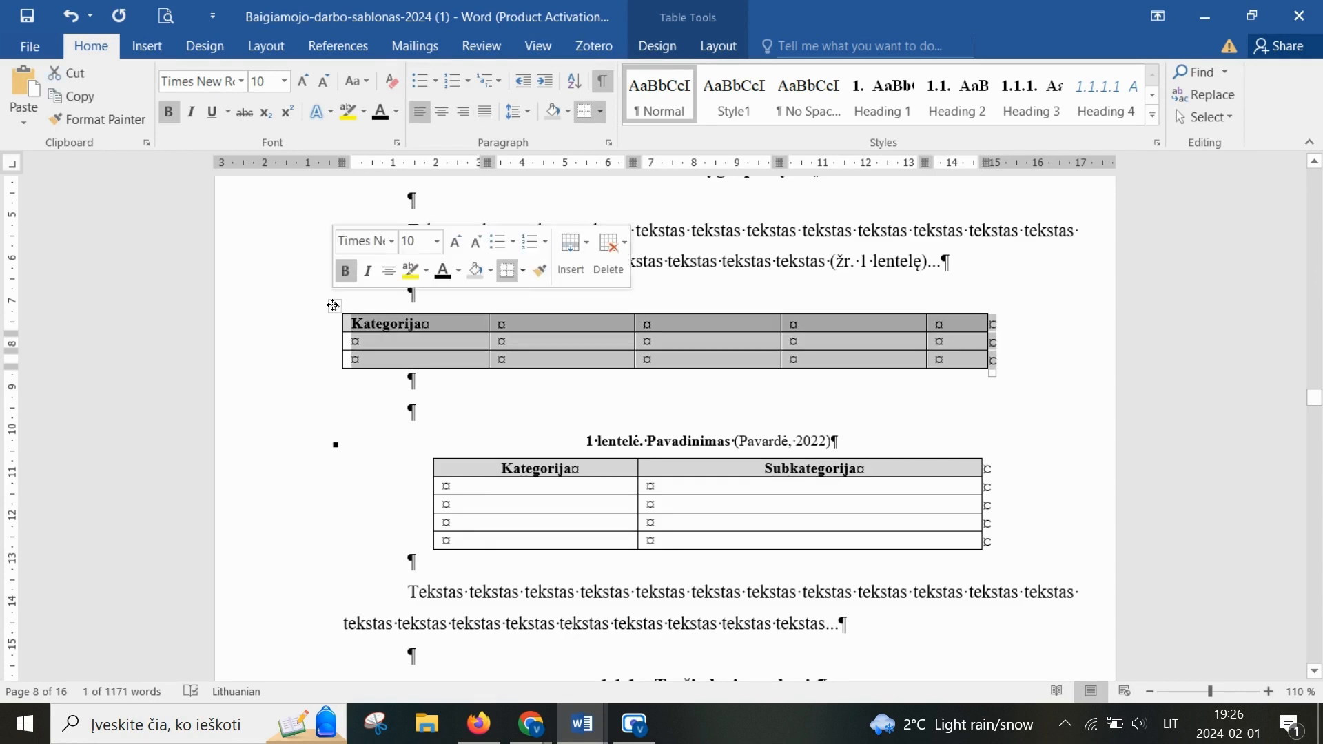
pyautogui.click(441, 111)
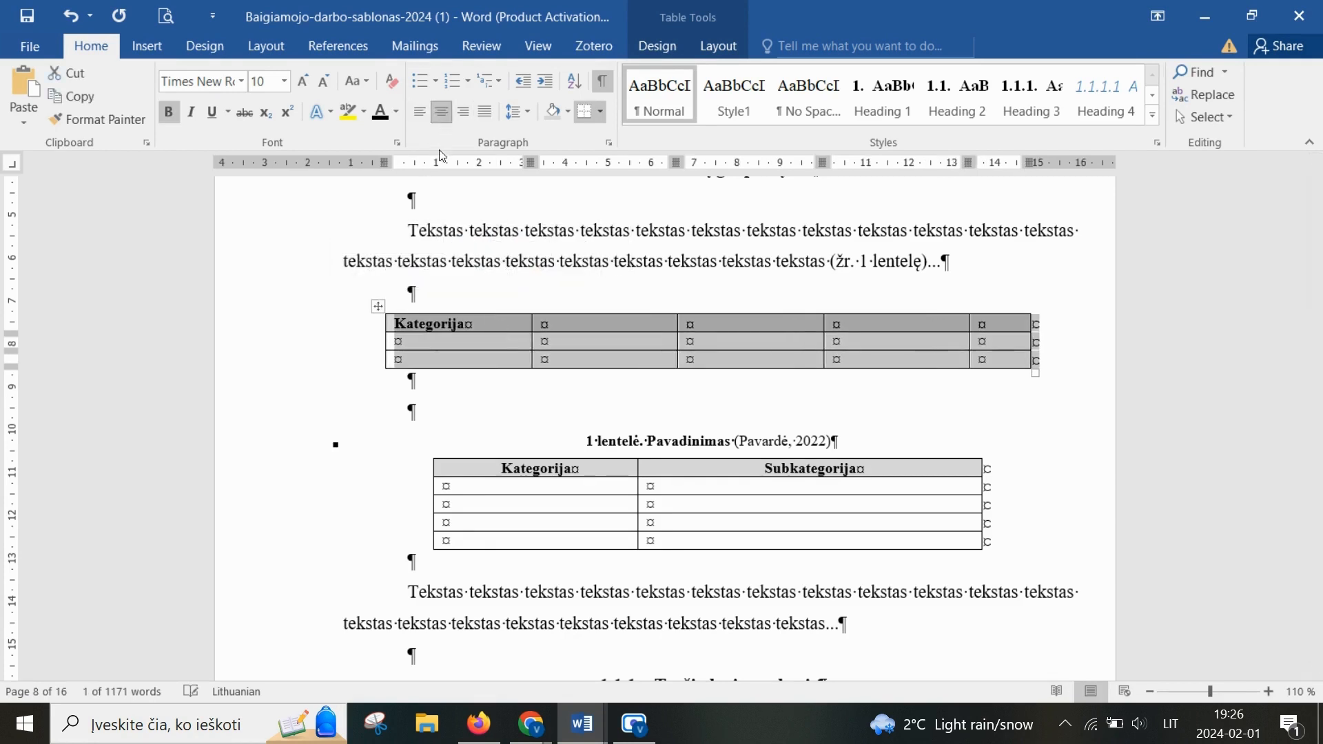
pyautogui.click(437, 391)
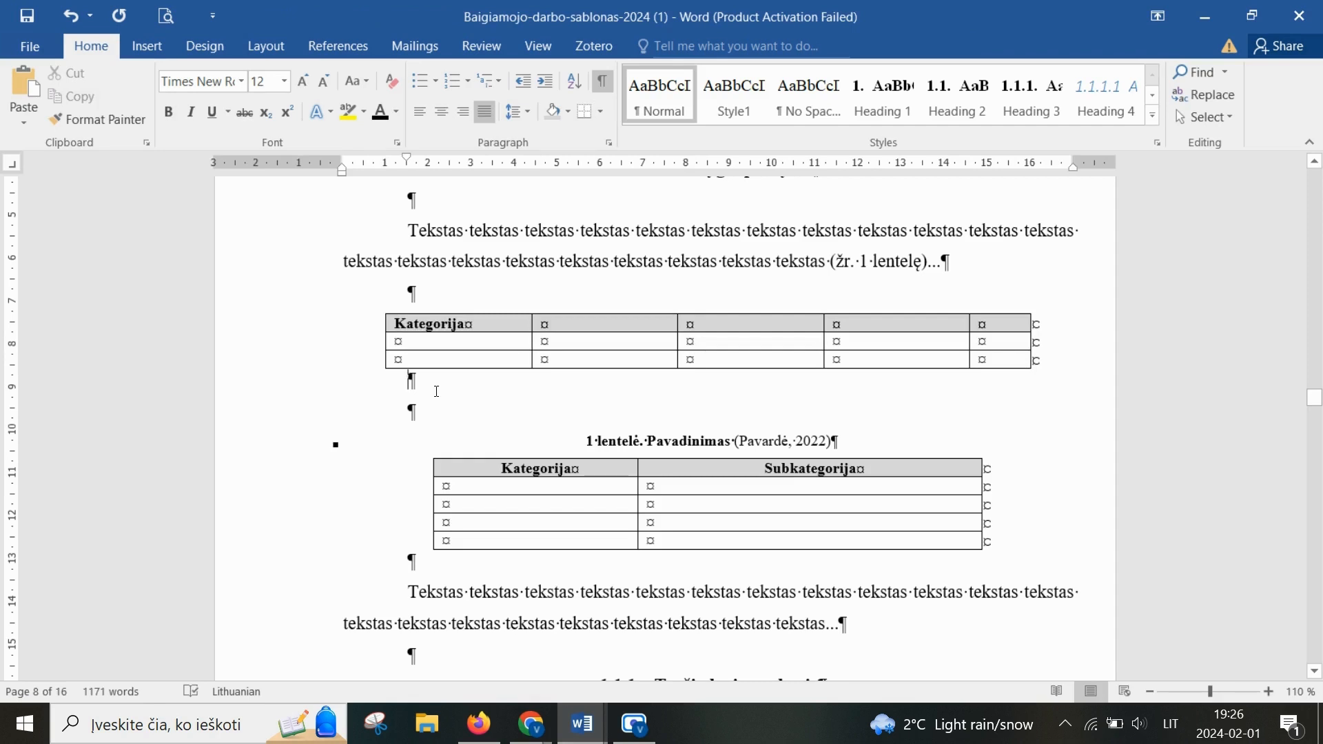
# Step: Start a caption for the whole new table with the label "lentelė", positioned above the selected item
pyautogui.moveTo(429, 329)
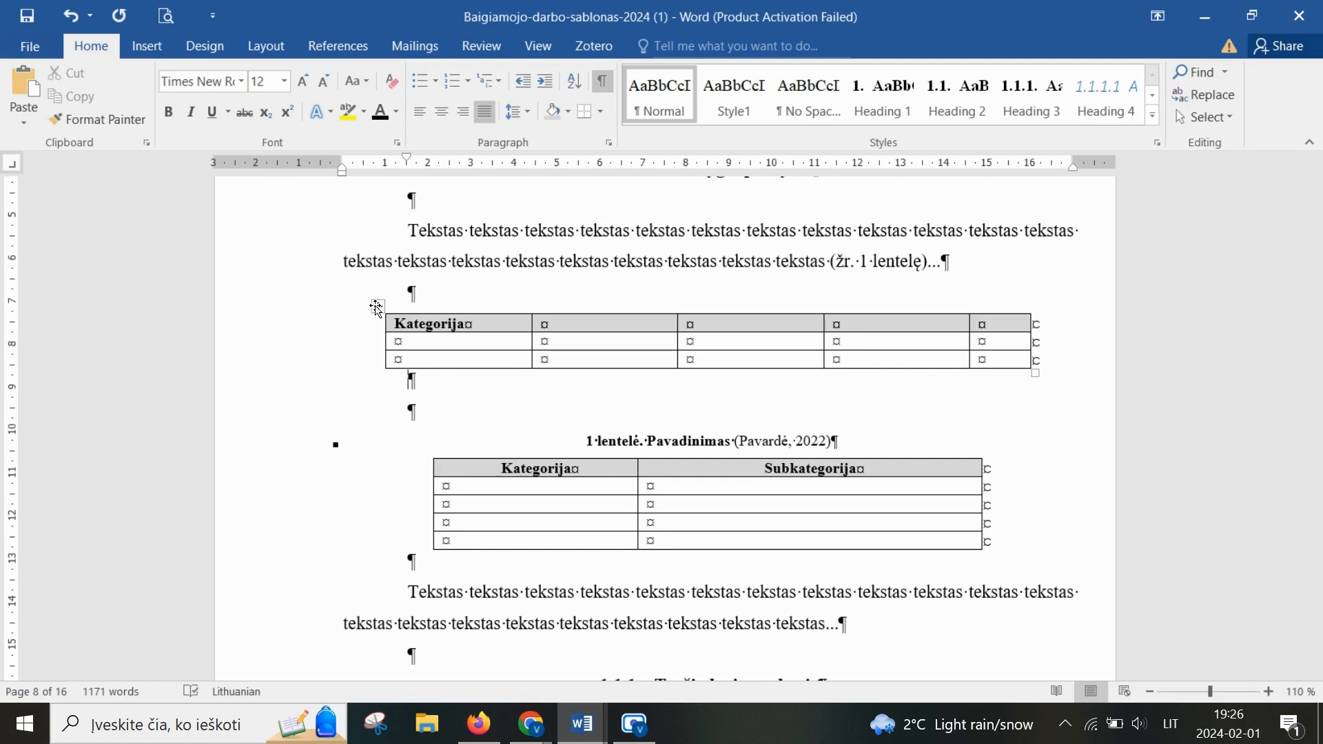
pyautogui.rightClick(377, 310)
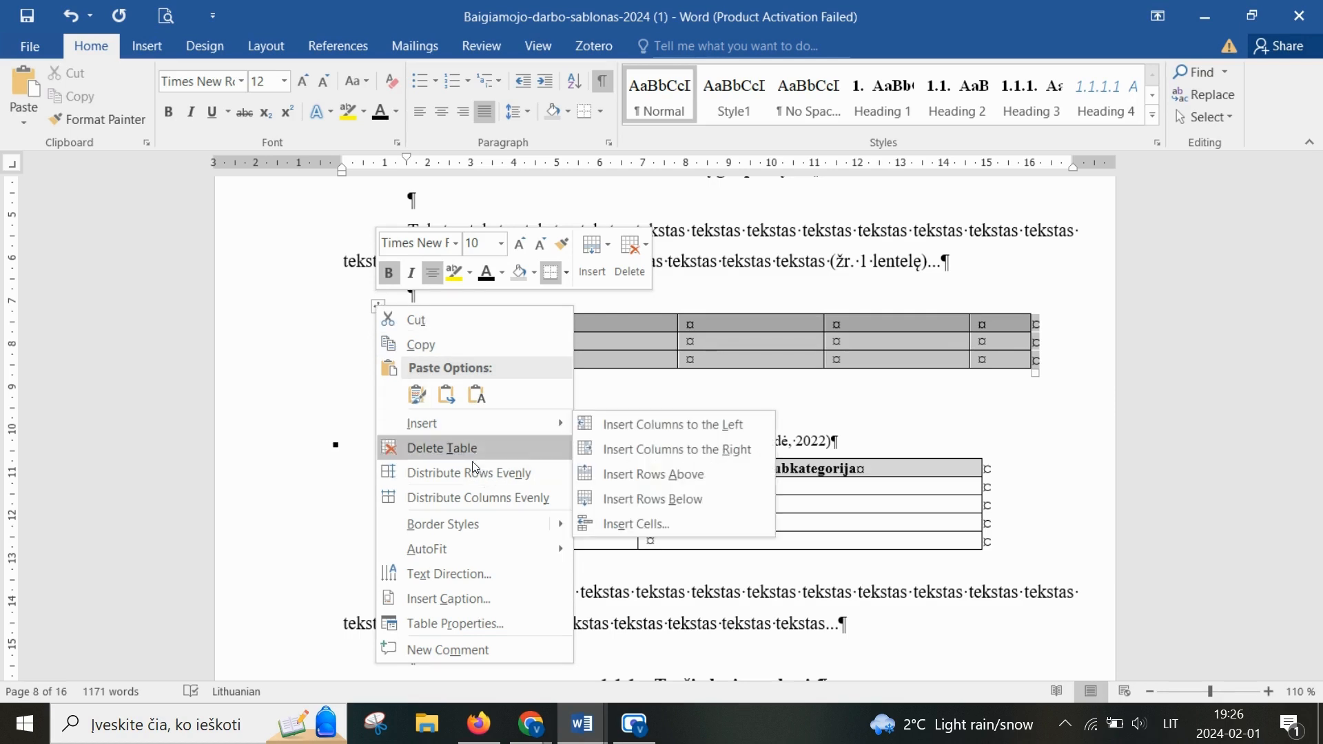
pyautogui.click(453, 599)
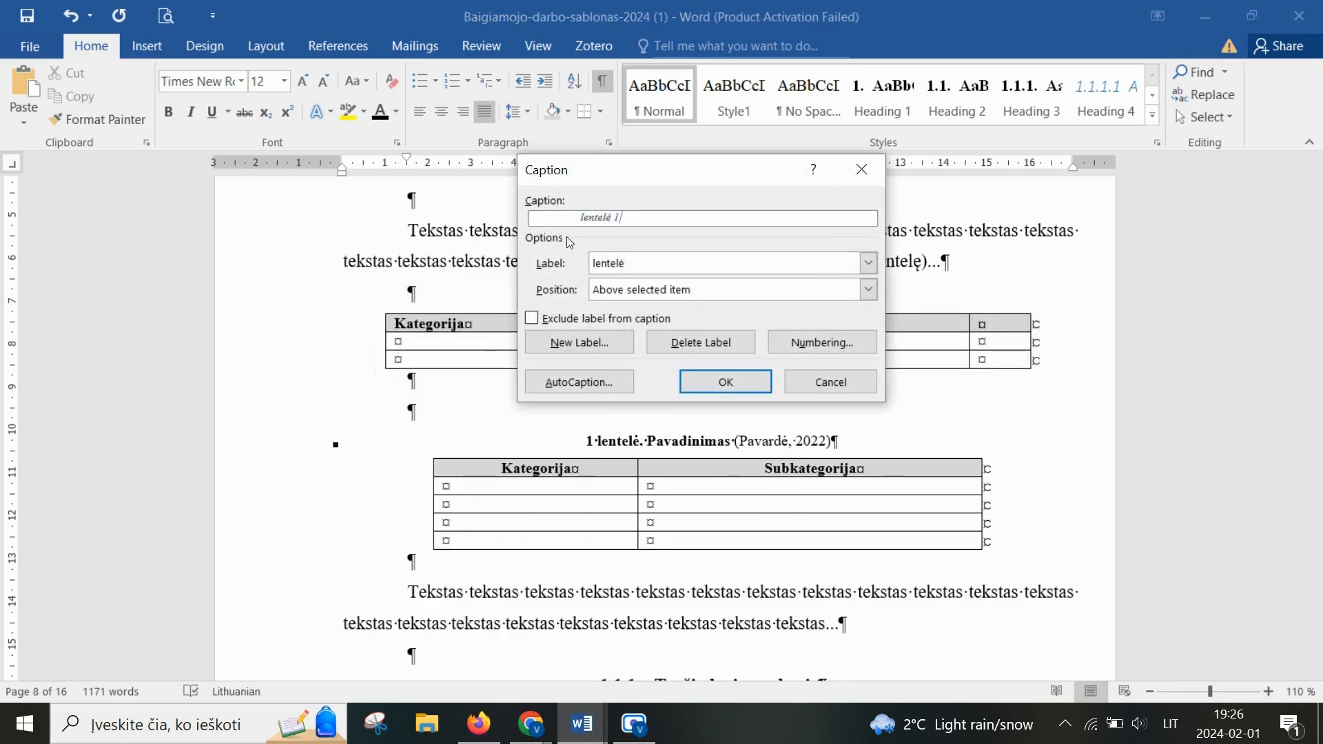
pyautogui.click(641, 270)
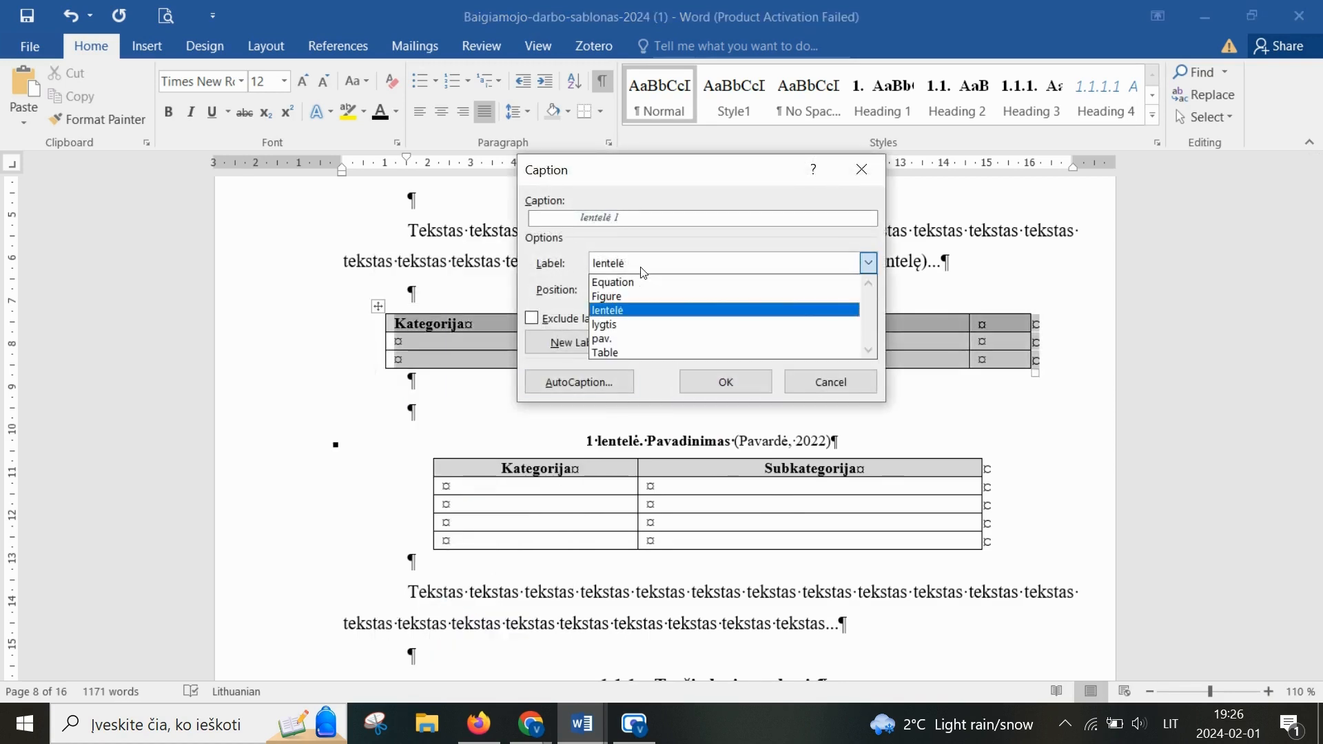
pyautogui.click(642, 272)
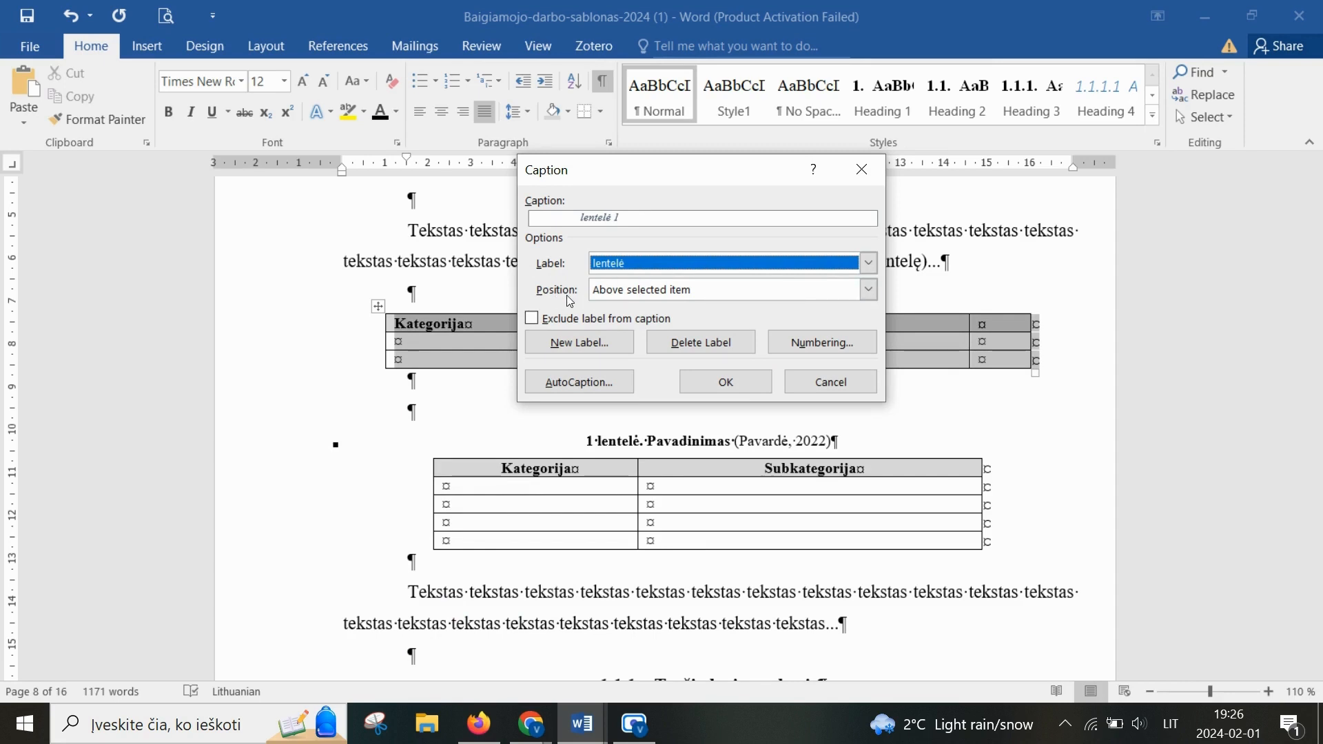
pyautogui.click(622, 295)
pyautogui.click(622, 296)
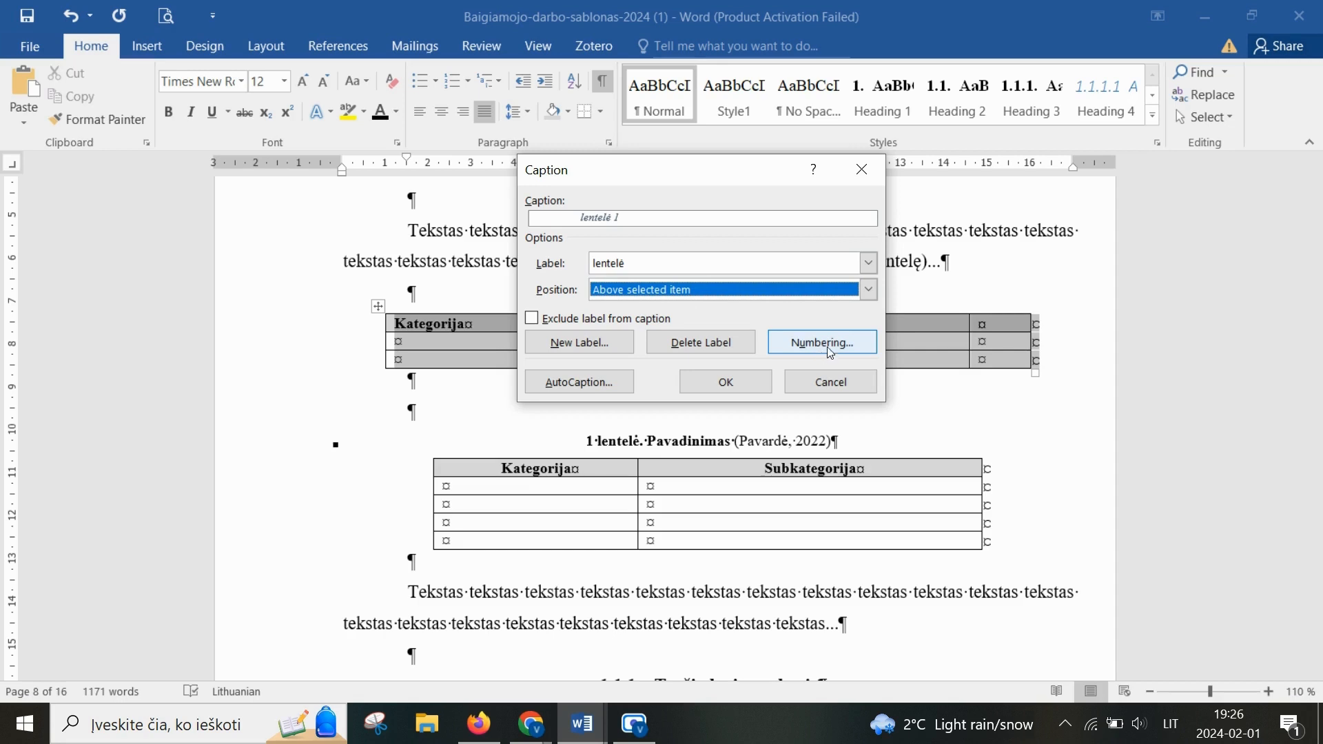
pyautogui.click(851, 351)
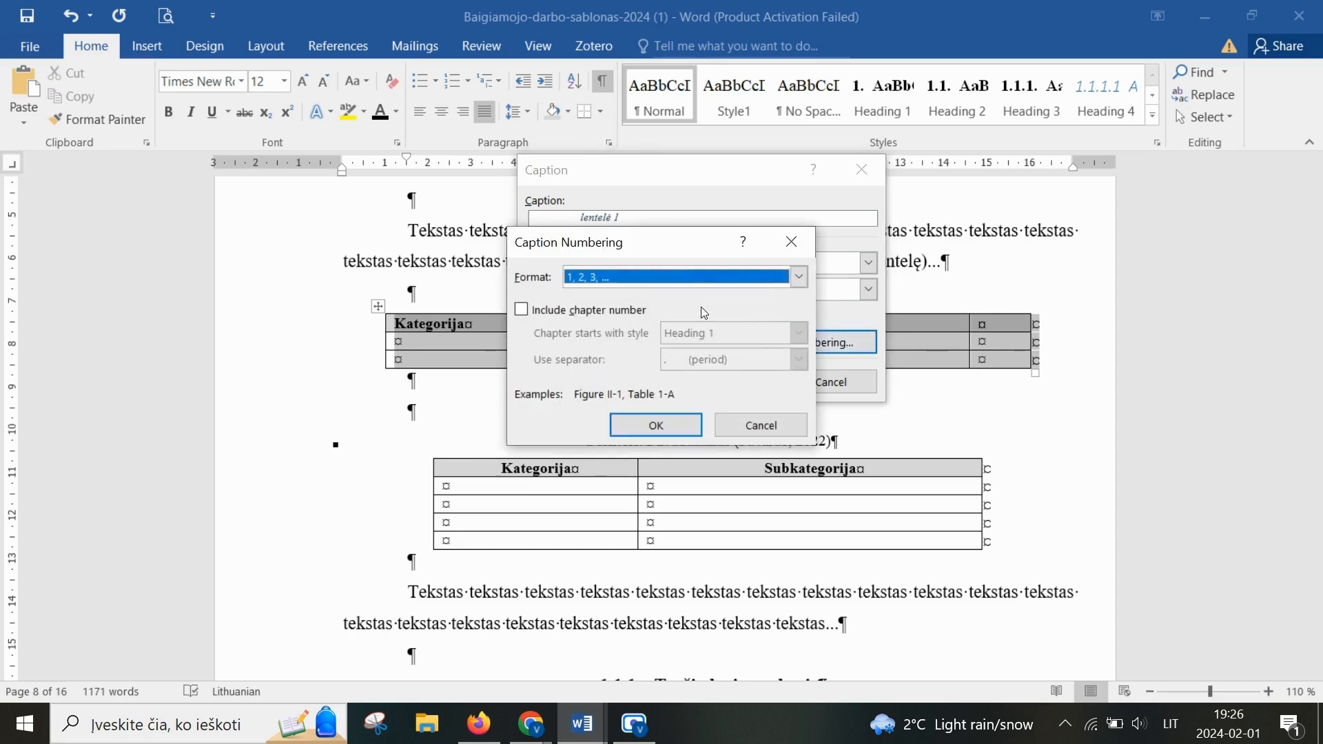
pyautogui.click(791, 242)
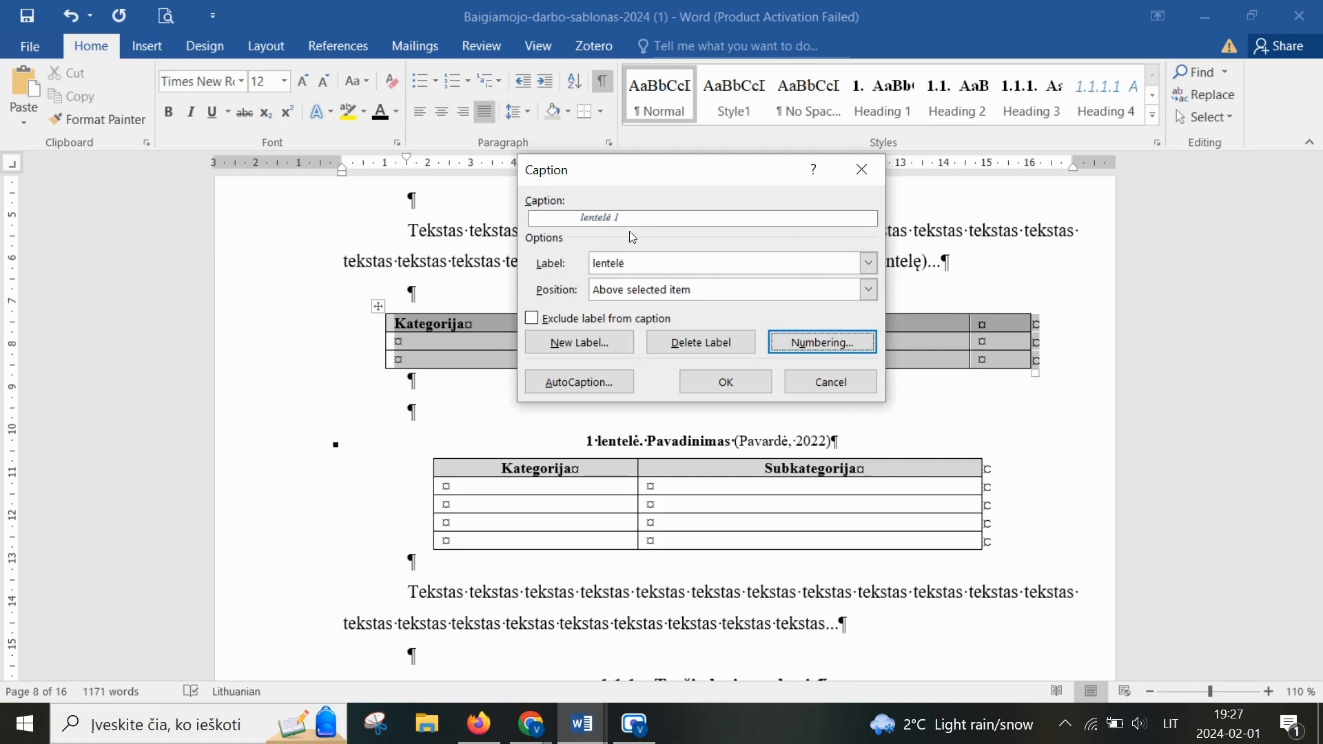
pyautogui.click(847, 350)
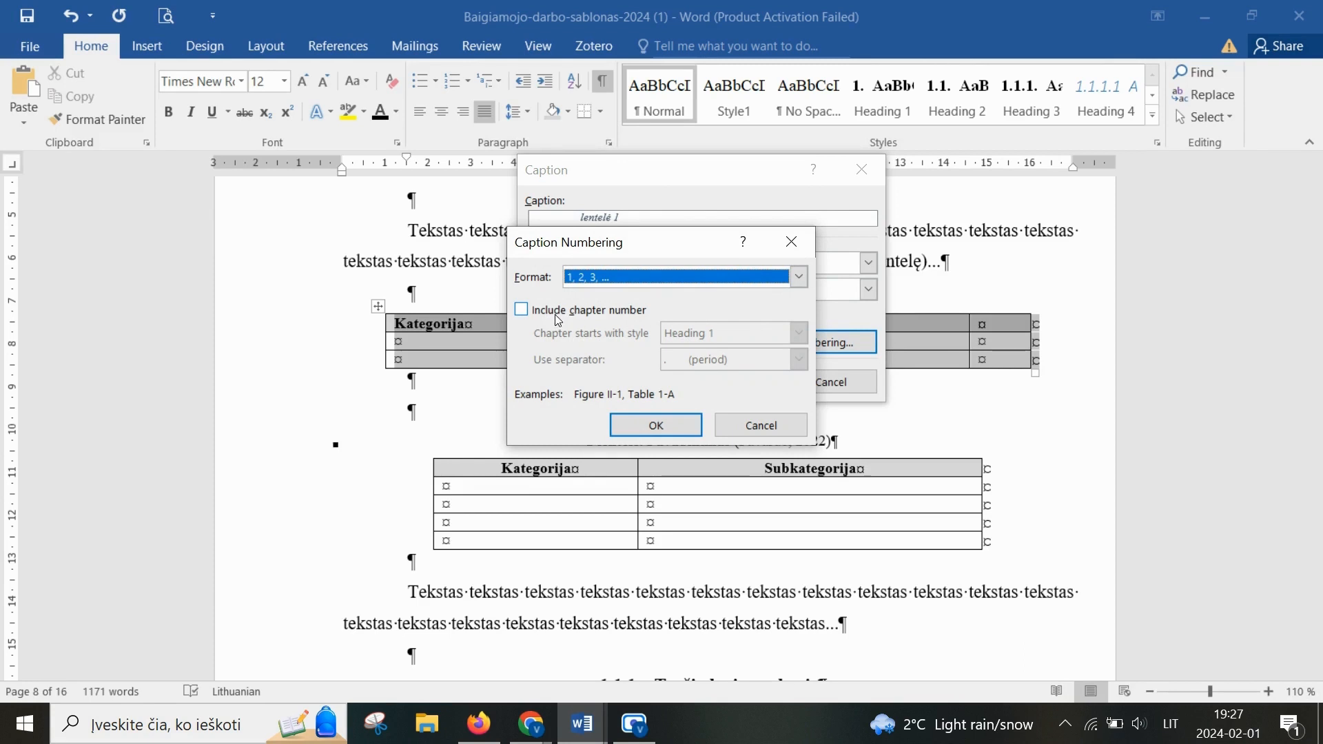
pyautogui.click(558, 316)
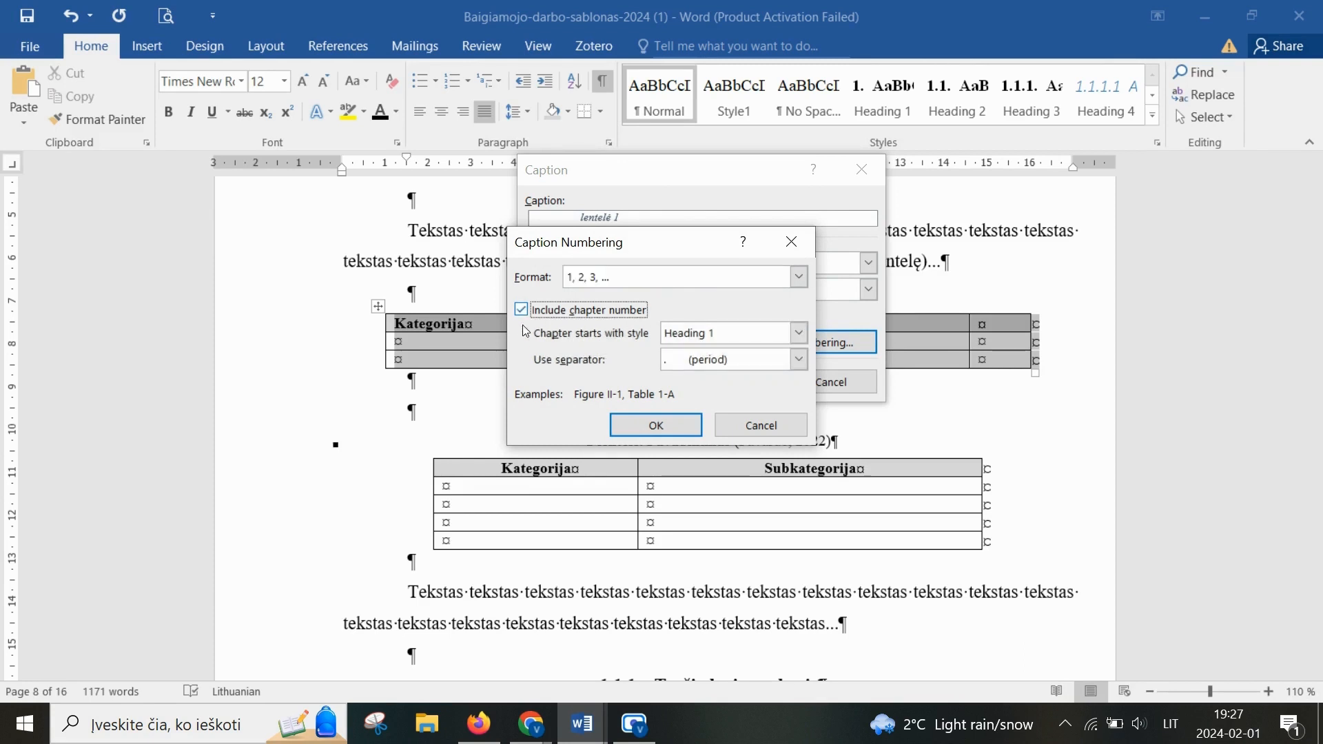
pyautogui.click(754, 427)
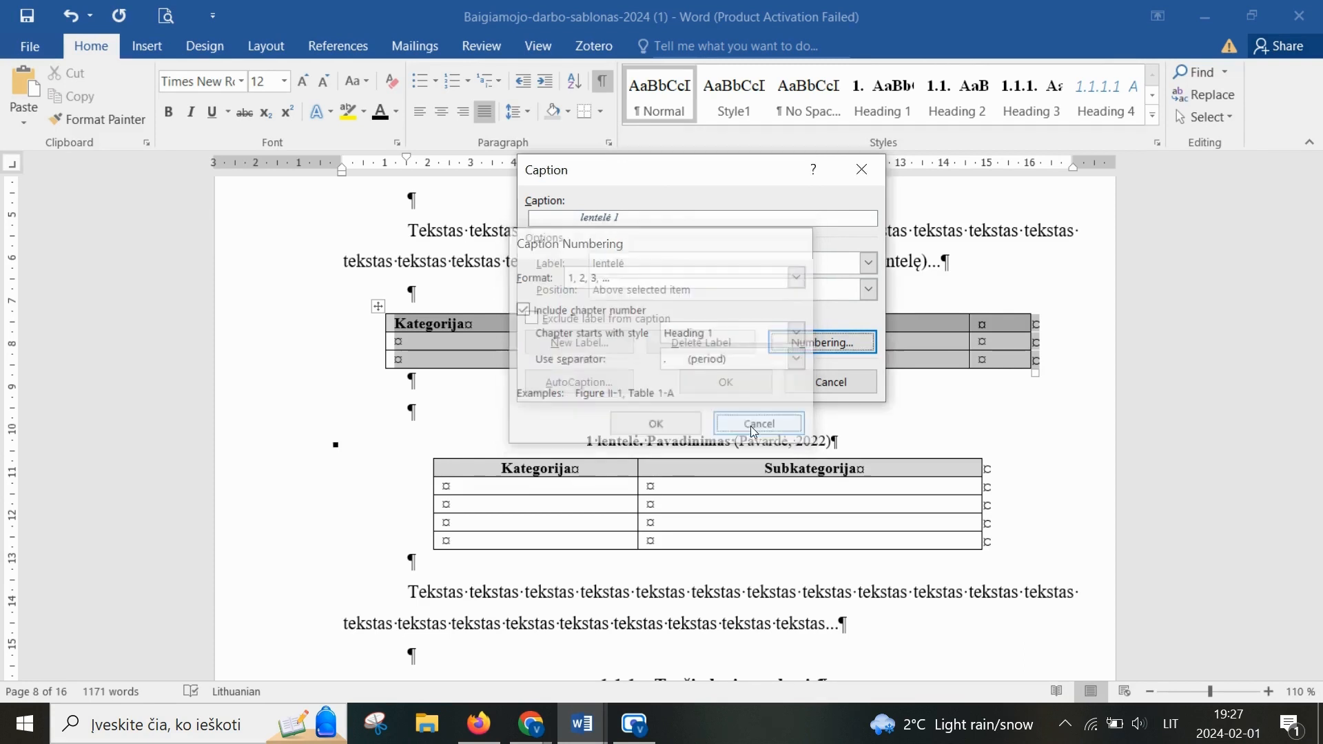
# Step: Insert the caption and move its number in front of the label so it reads "1 lentelė"
pyautogui.click(719, 379)
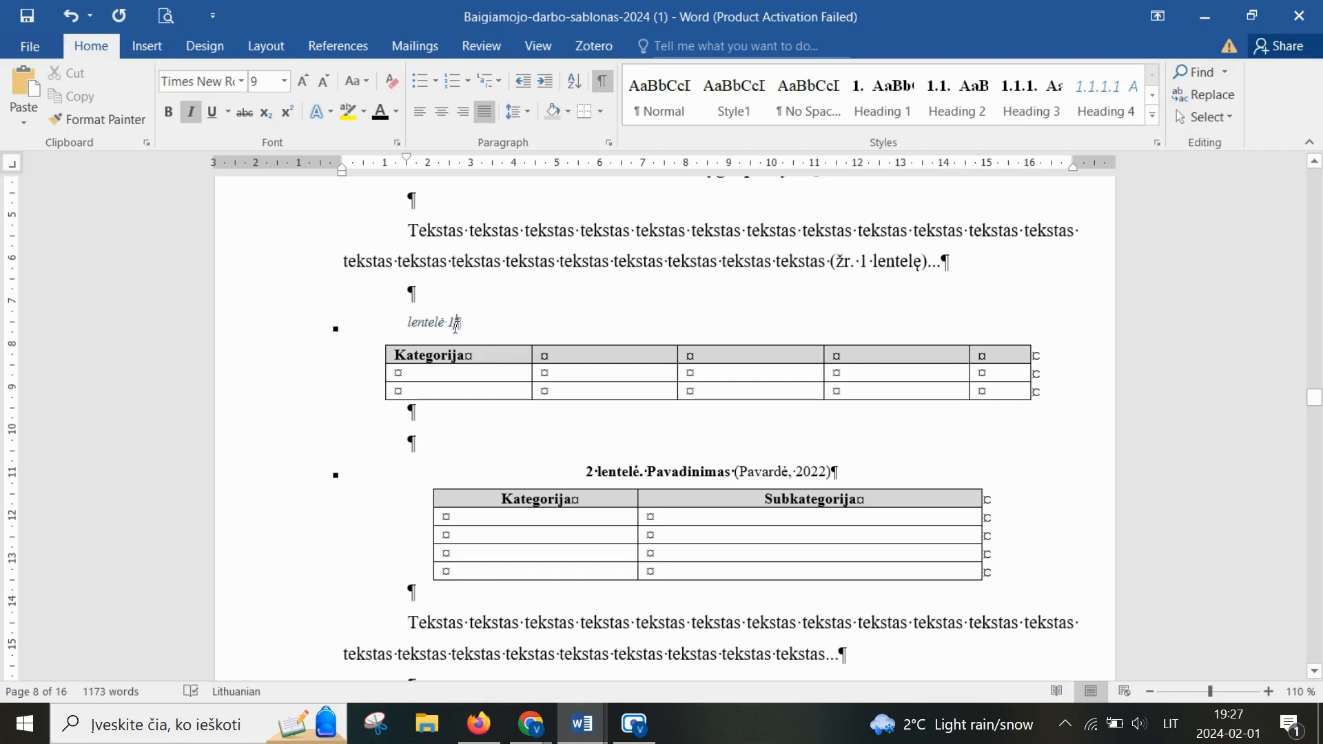
pyautogui.doubleClick(452, 322)
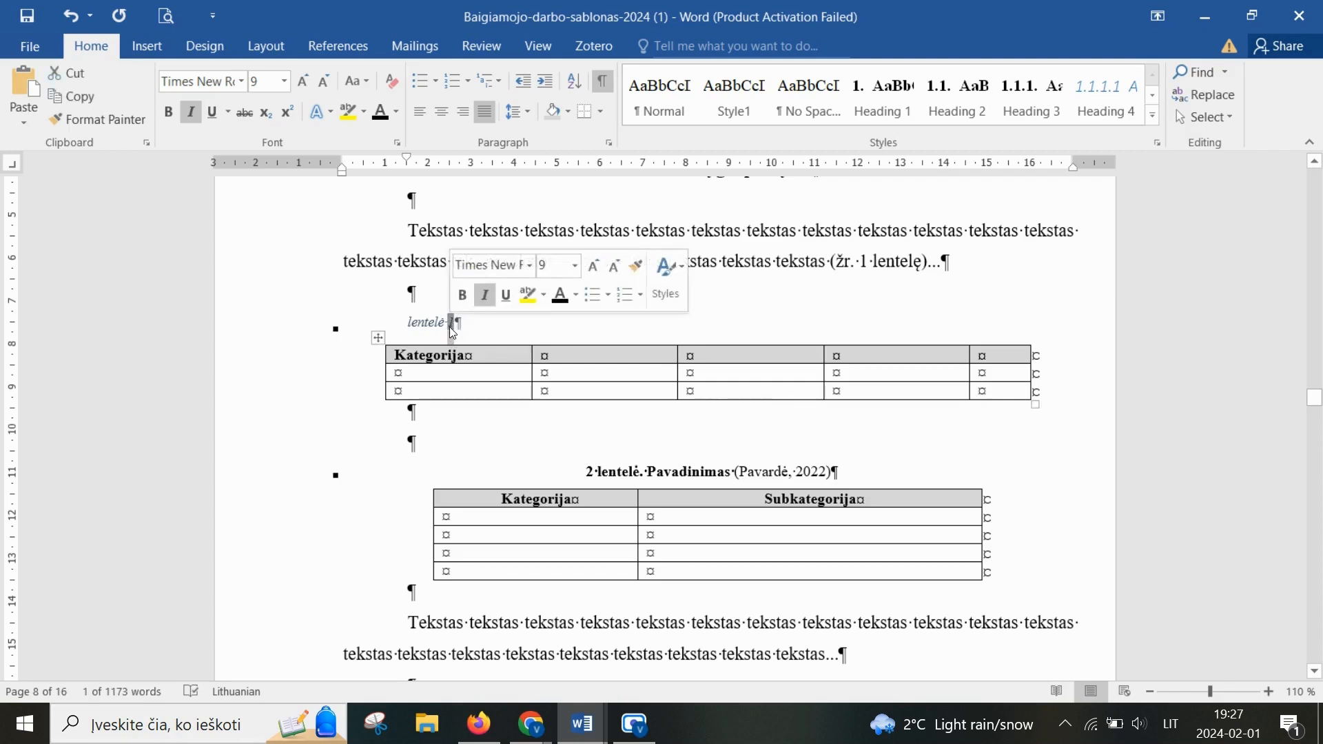
pyautogui.moveTo(452, 322); pyautogui.dragTo(408, 324)
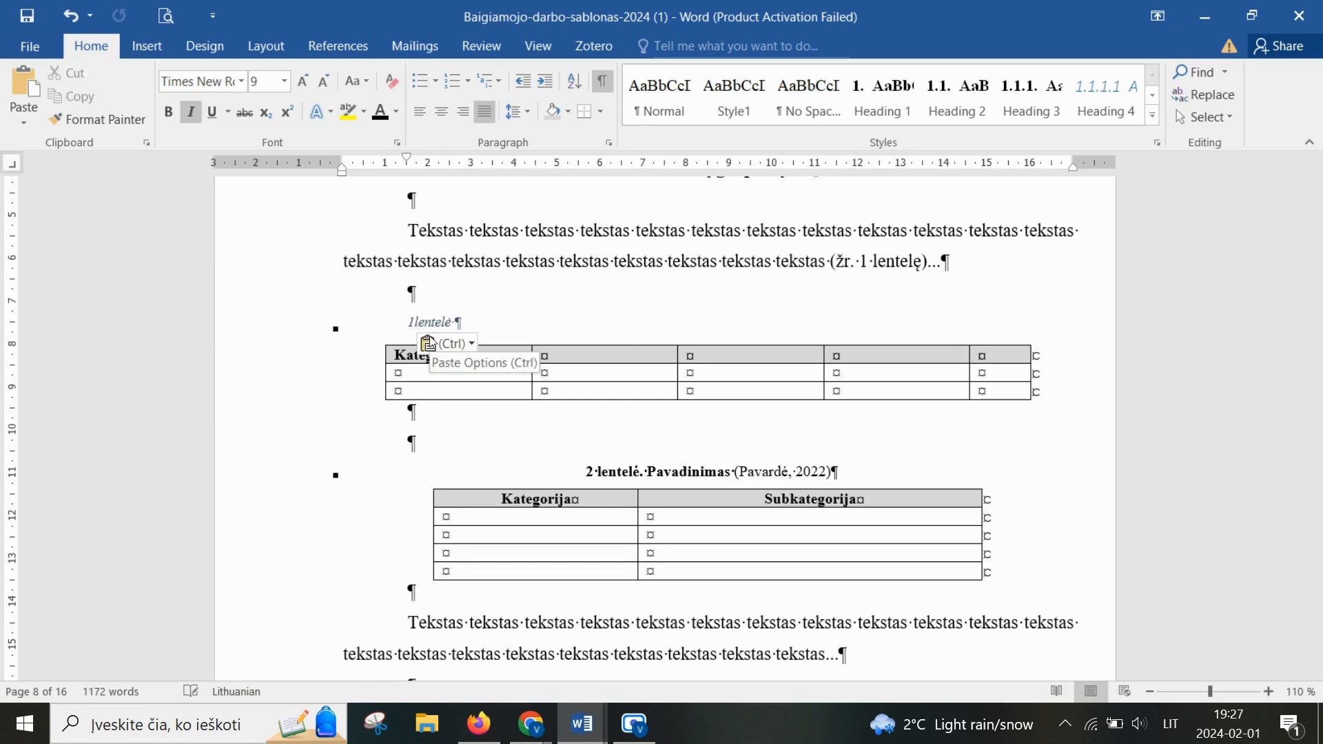
pyautogui.click(487, 328)
pyautogui.press('BackSpace')
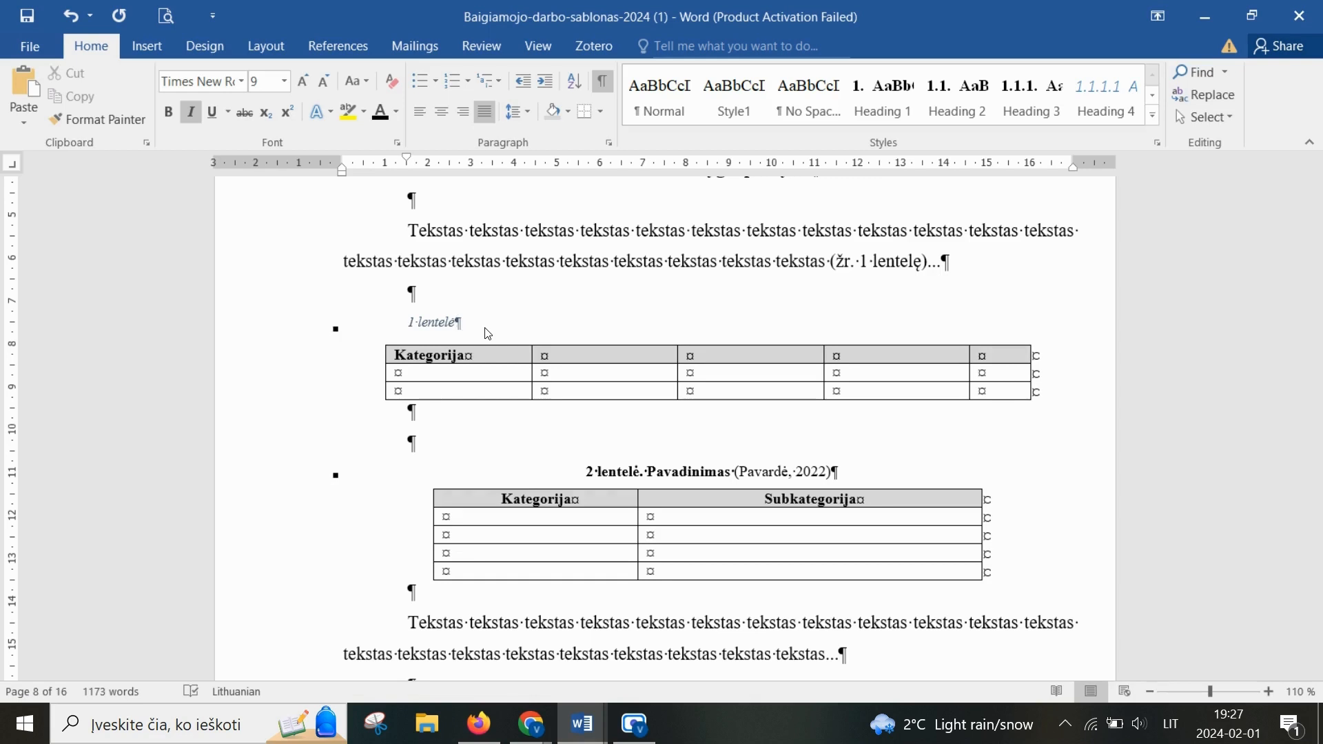
# Step: Complete the new table's caption with the text ". Pavardinimas (Pavardė, 2024)" after the label
pyautogui.write('. Pavardinimas (Pavardė,')
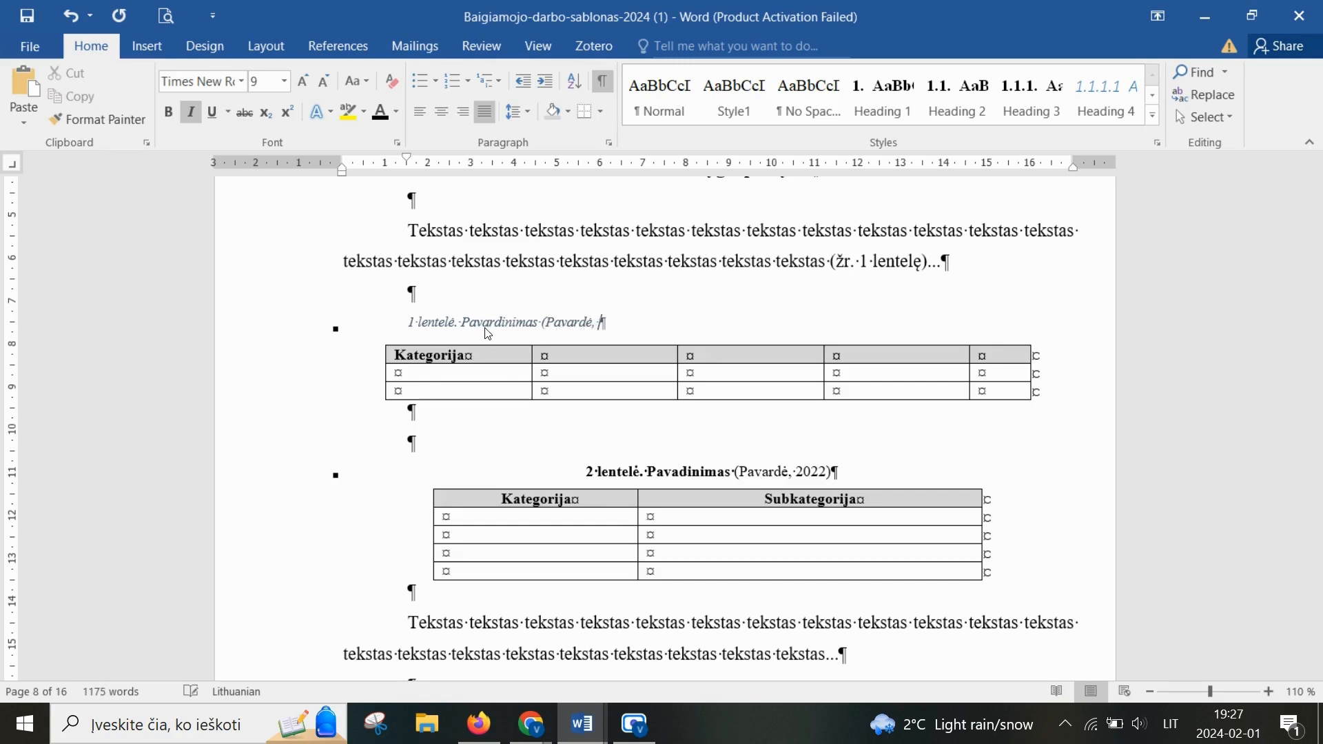
pyautogui.write(' 2024)')
pyautogui.moveTo(671, 322); pyautogui.dragTo(386, 324)
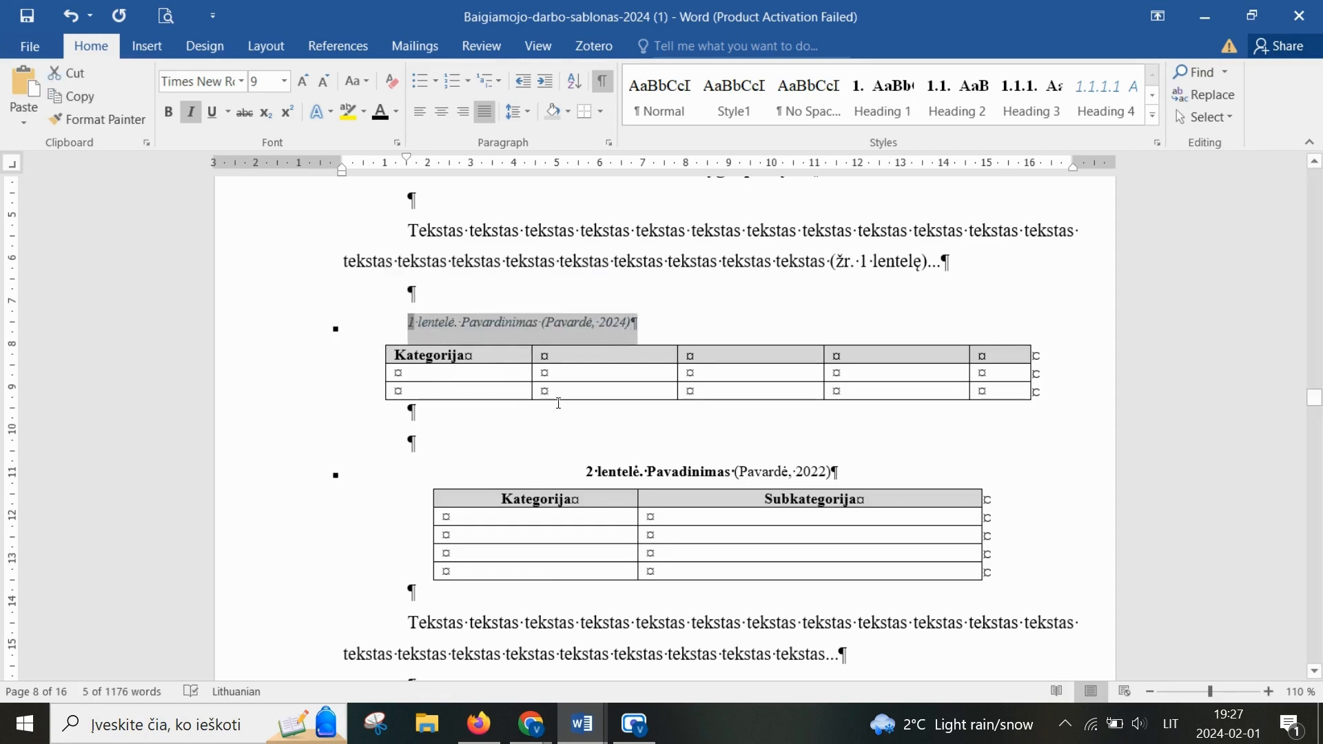
pyautogui.click(671, 322)
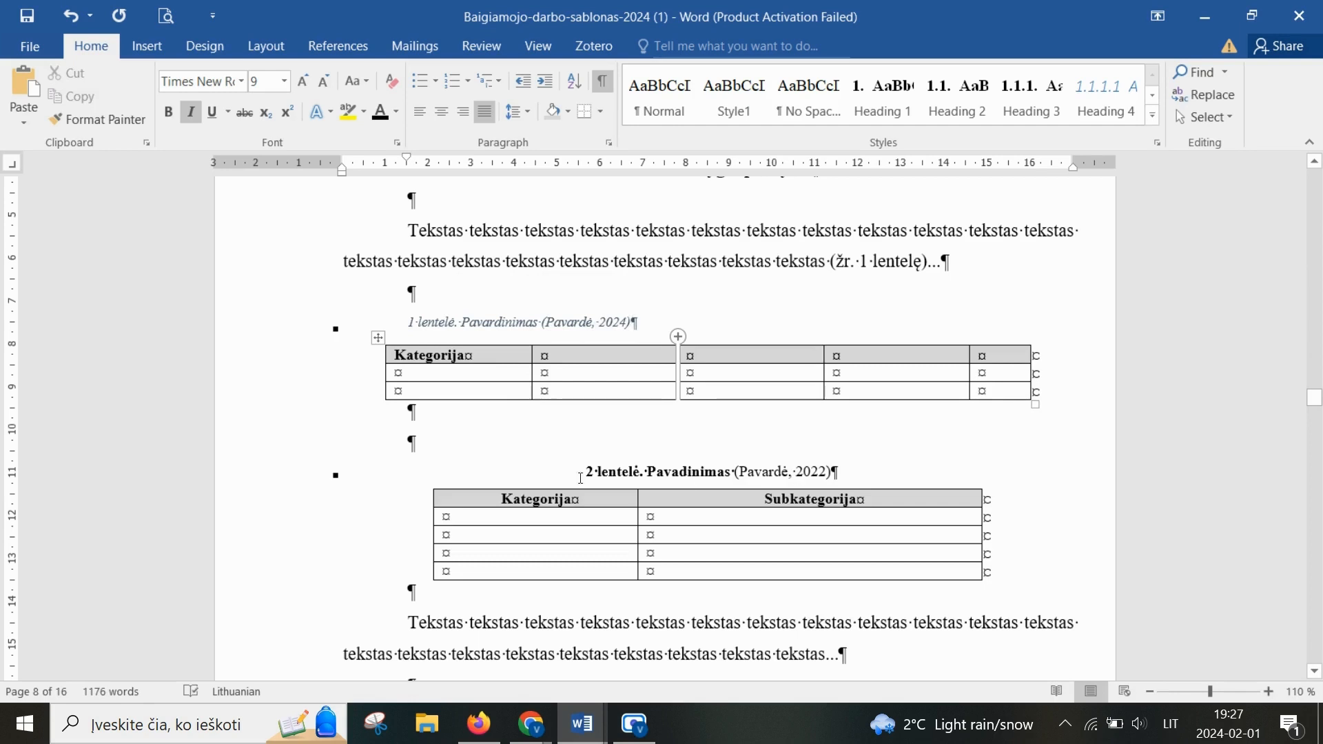
# Step: Remove the first-line indent from the new table's caption so it starts at 0 cm
pyautogui.moveTo(846, 475); pyautogui.dragTo(560, 481)
pyautogui.click(659, 331)
pyautogui.moveTo(739, 326); pyautogui.dragTo(369, 324)
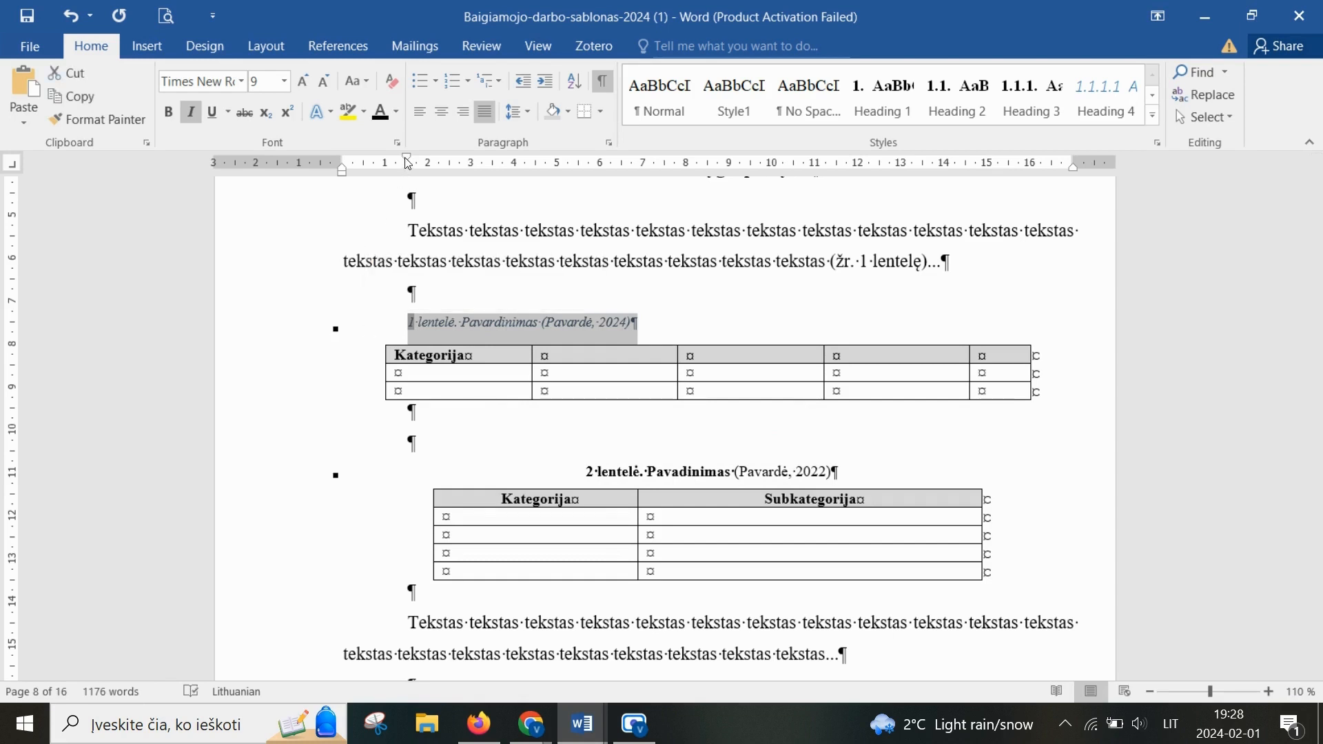
pyautogui.moveTo(408, 164); pyautogui.dragTo(341, 163)
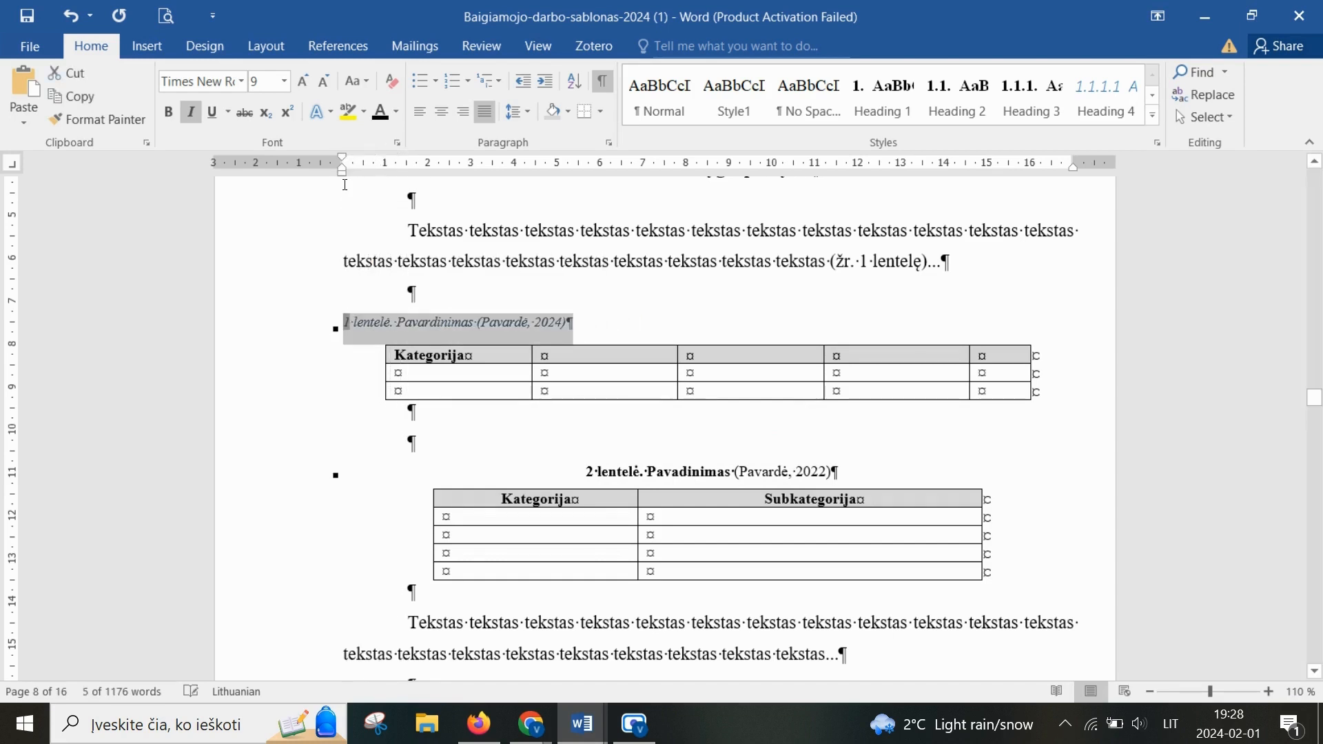
# Step: Format the new table's caption as 10 pt bold, non-italic text in black
pyautogui.click(240, 80)
pyautogui.click(246, 81)
pyautogui.click(284, 82)
pyautogui.click(259, 134)
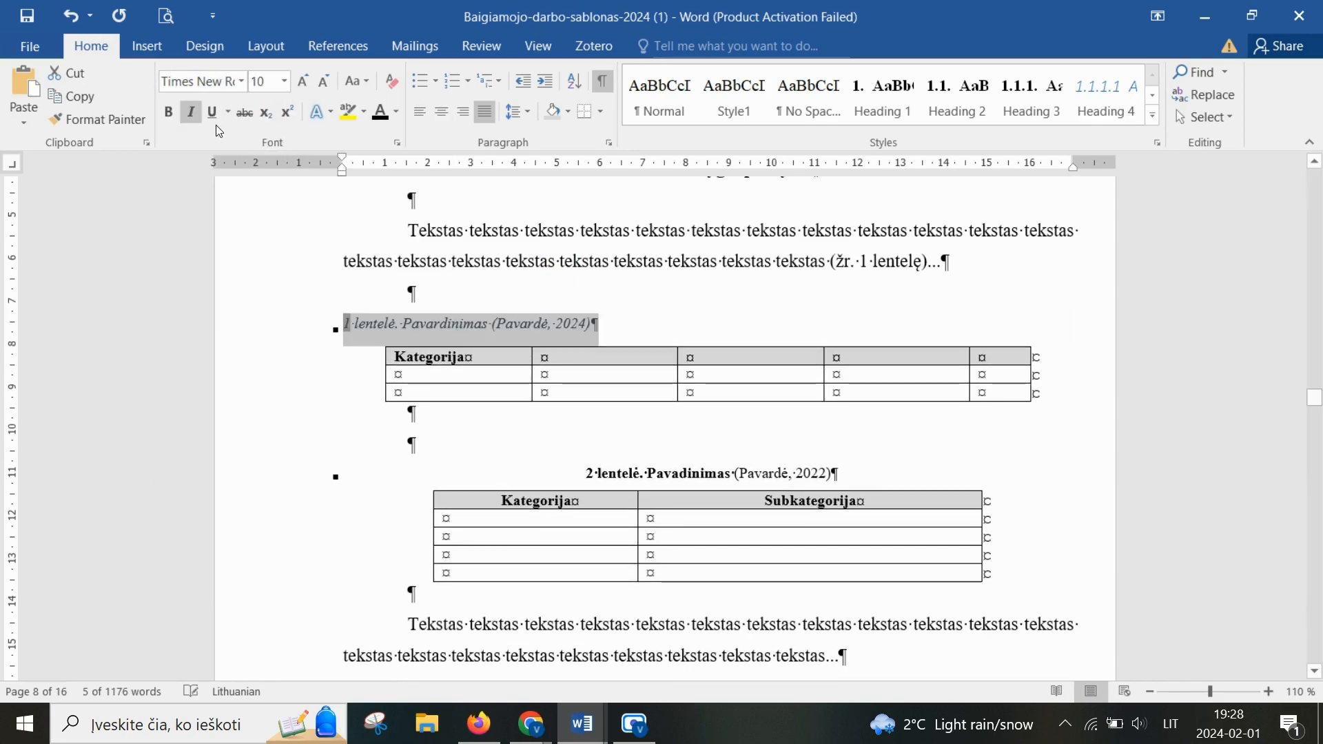
pyautogui.click(171, 111)
pyautogui.click(192, 114)
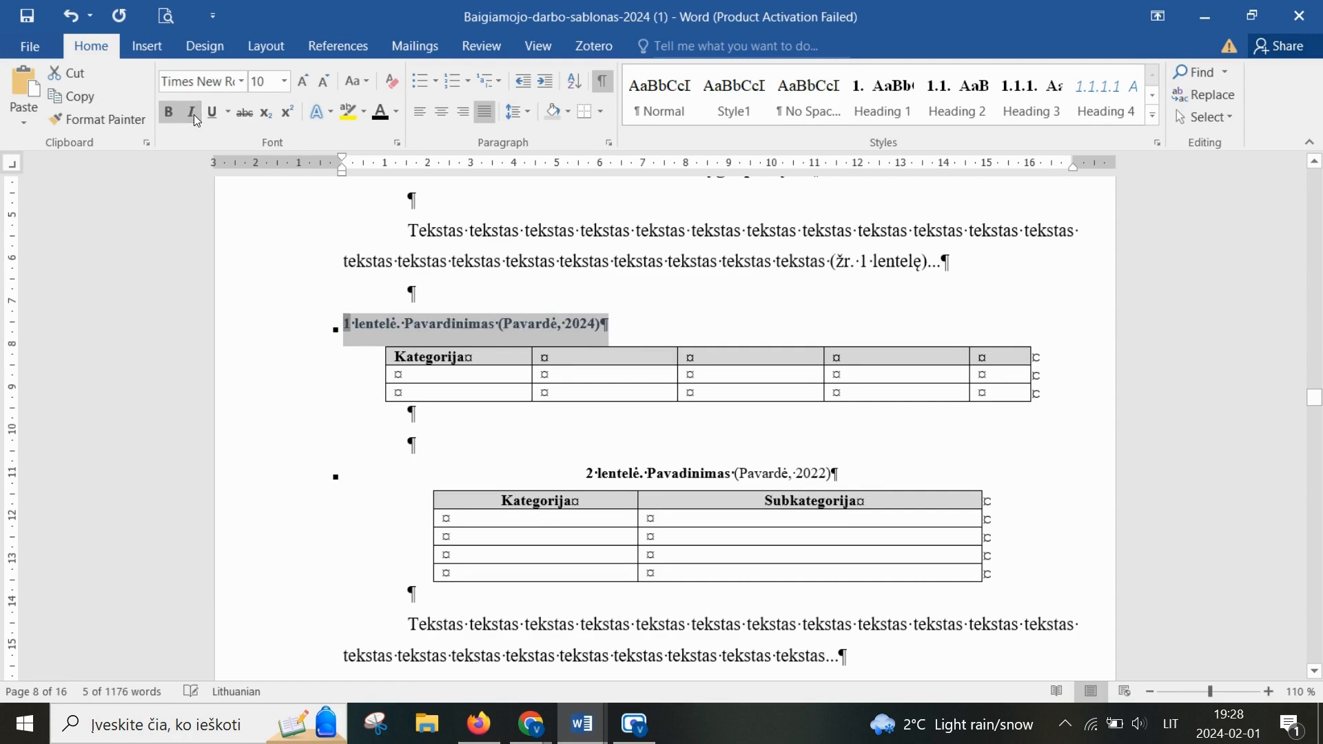
pyautogui.click(382, 112)
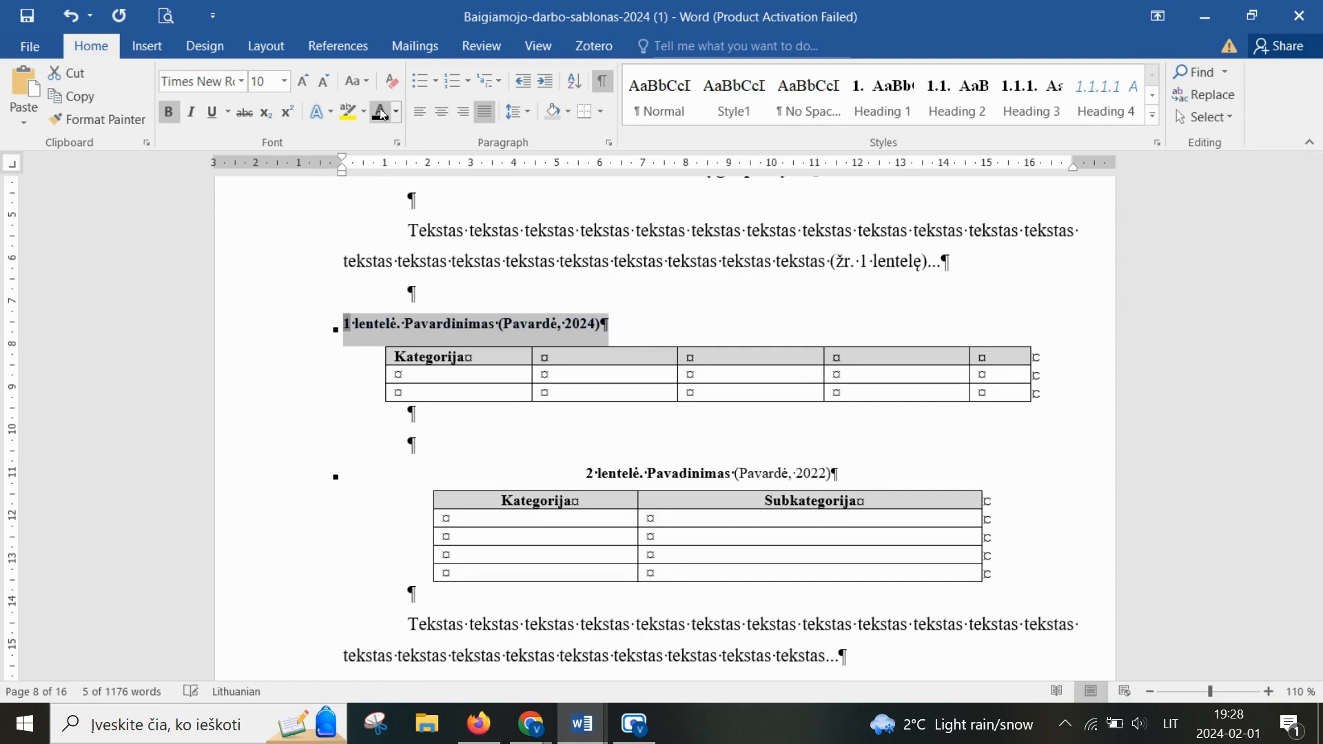
# Step: Set the new table's caption to 1.5 line spacing and remove the spacing after the paragraph
pyautogui.click(516, 113)
pyautogui.click(557, 182)
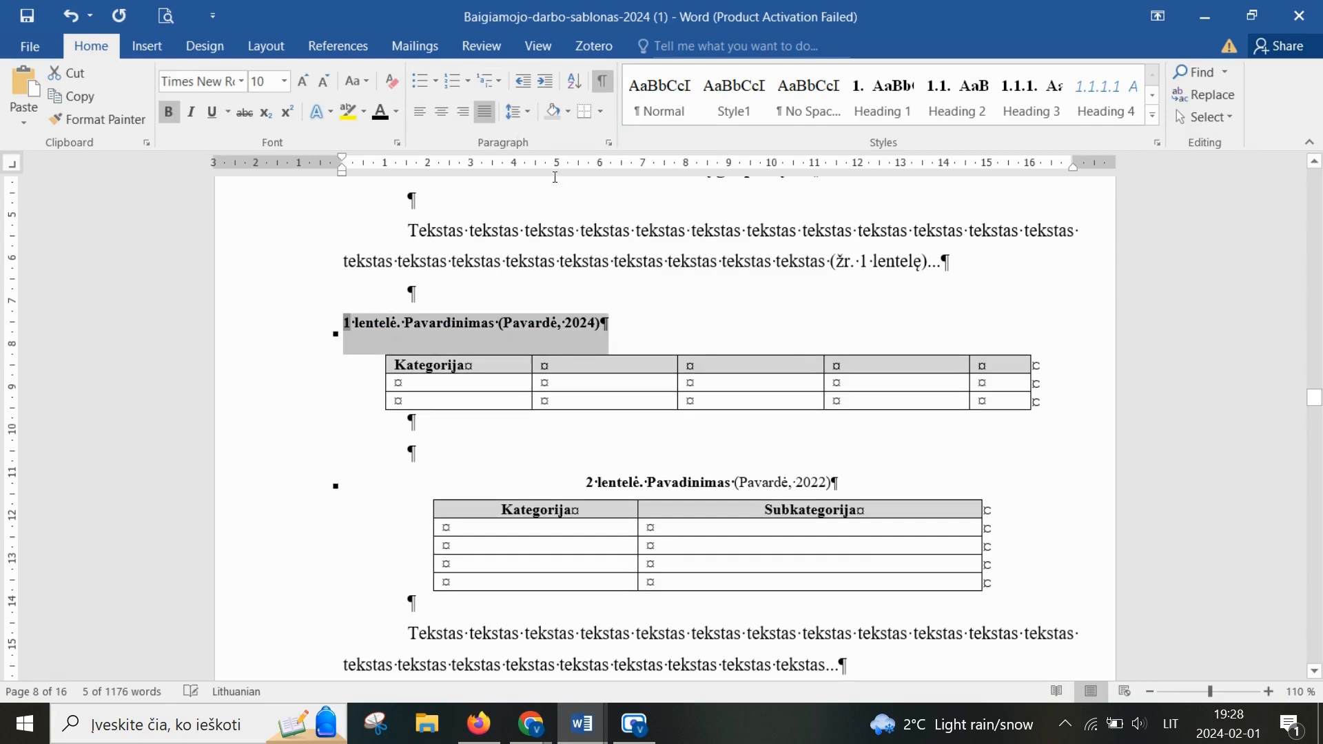
pyautogui.click(266, 46)
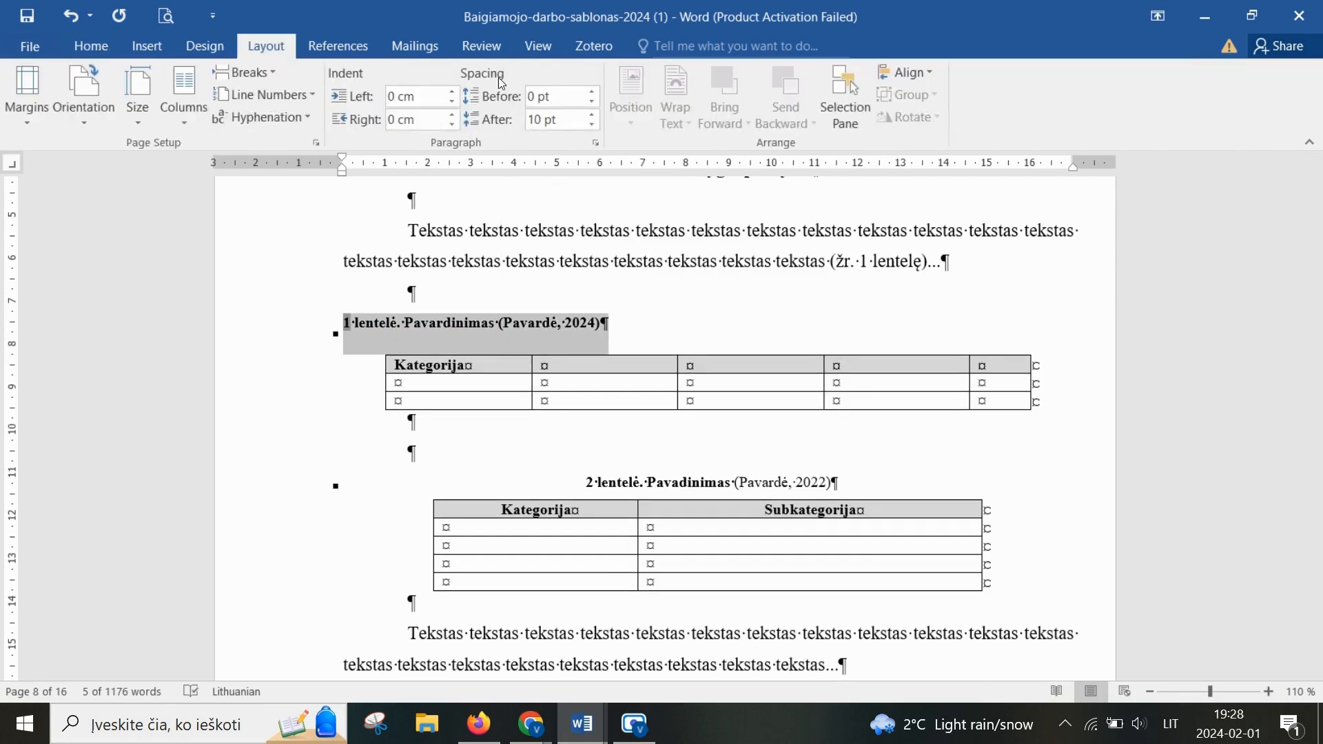
pyautogui.click(593, 127)
pyautogui.click(593, 127)
# Step: Centre the new table's caption and make its source part "(Pavardė, 2024)" non-bold
pyautogui.click(91, 46)
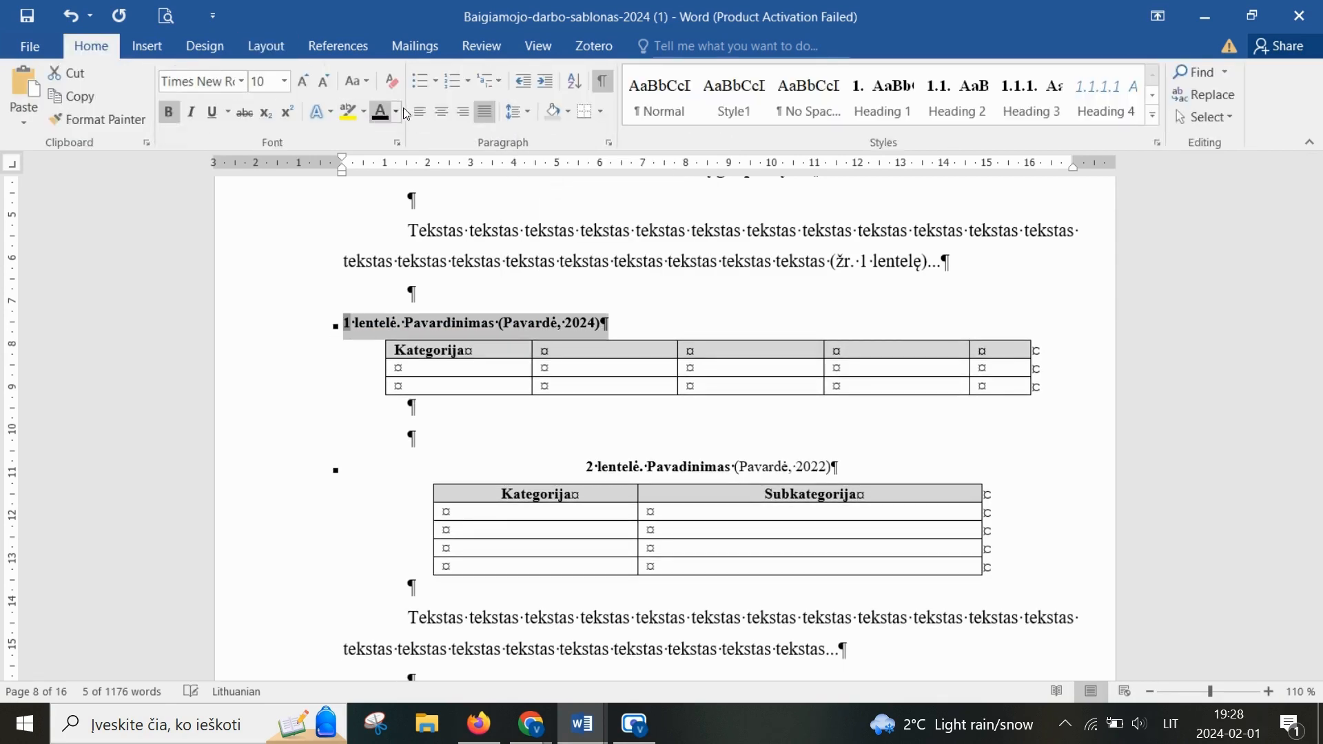
pyautogui.click(446, 119)
pyautogui.click(875, 325)
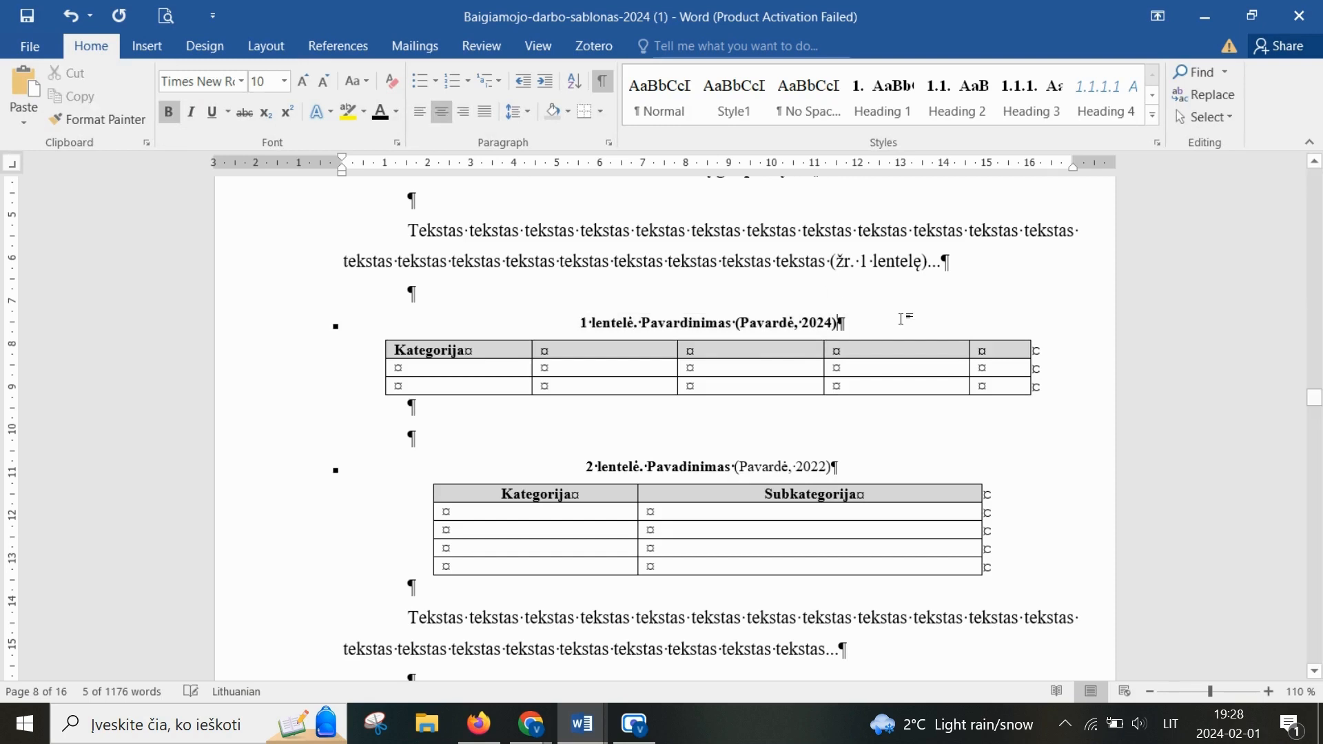
pyautogui.moveTo(847, 324); pyautogui.dragTo(736, 324)
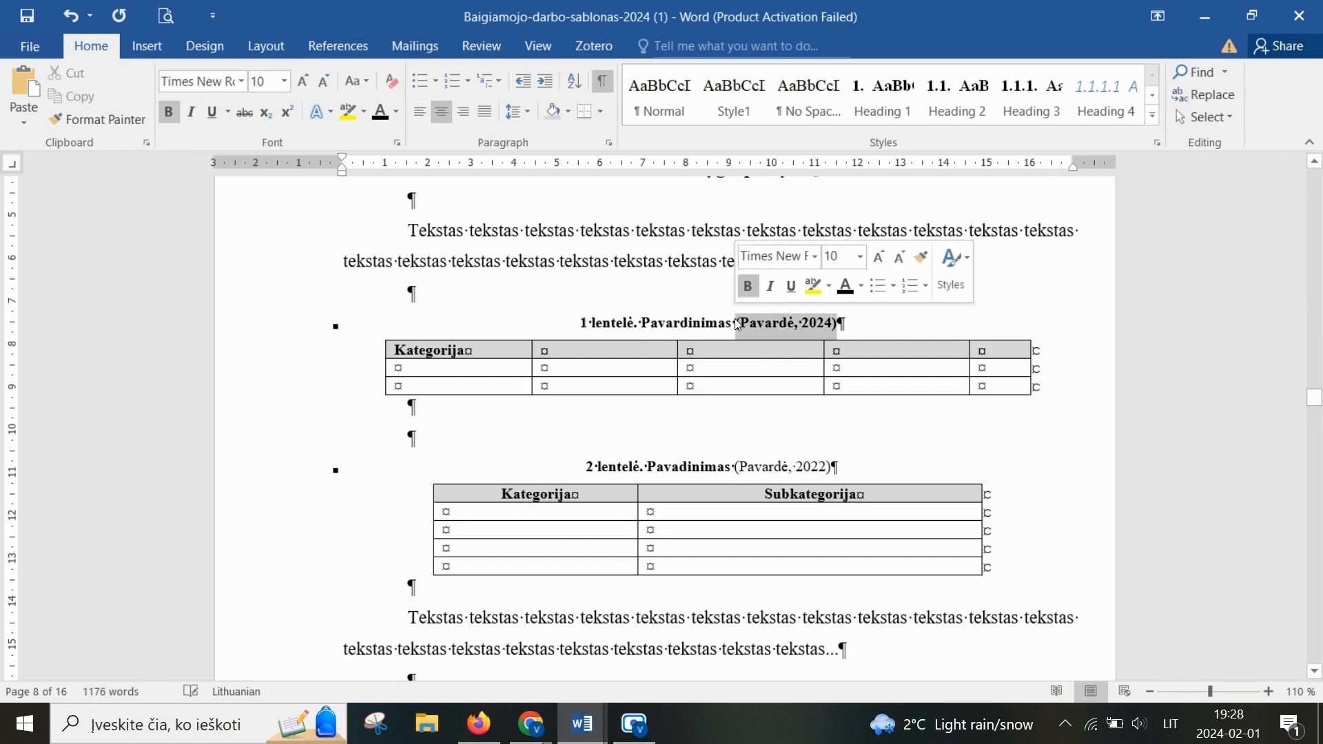
pyautogui.click(168, 114)
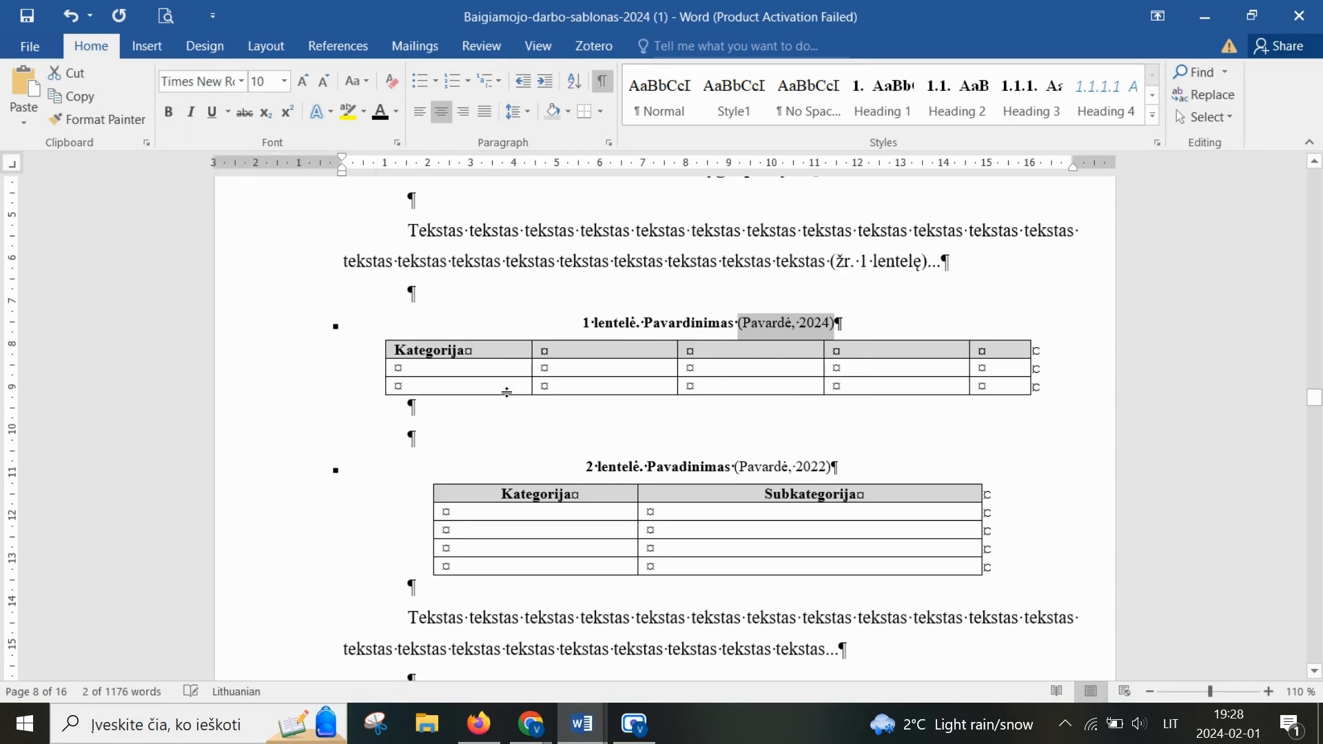
pyautogui.click(872, 328)
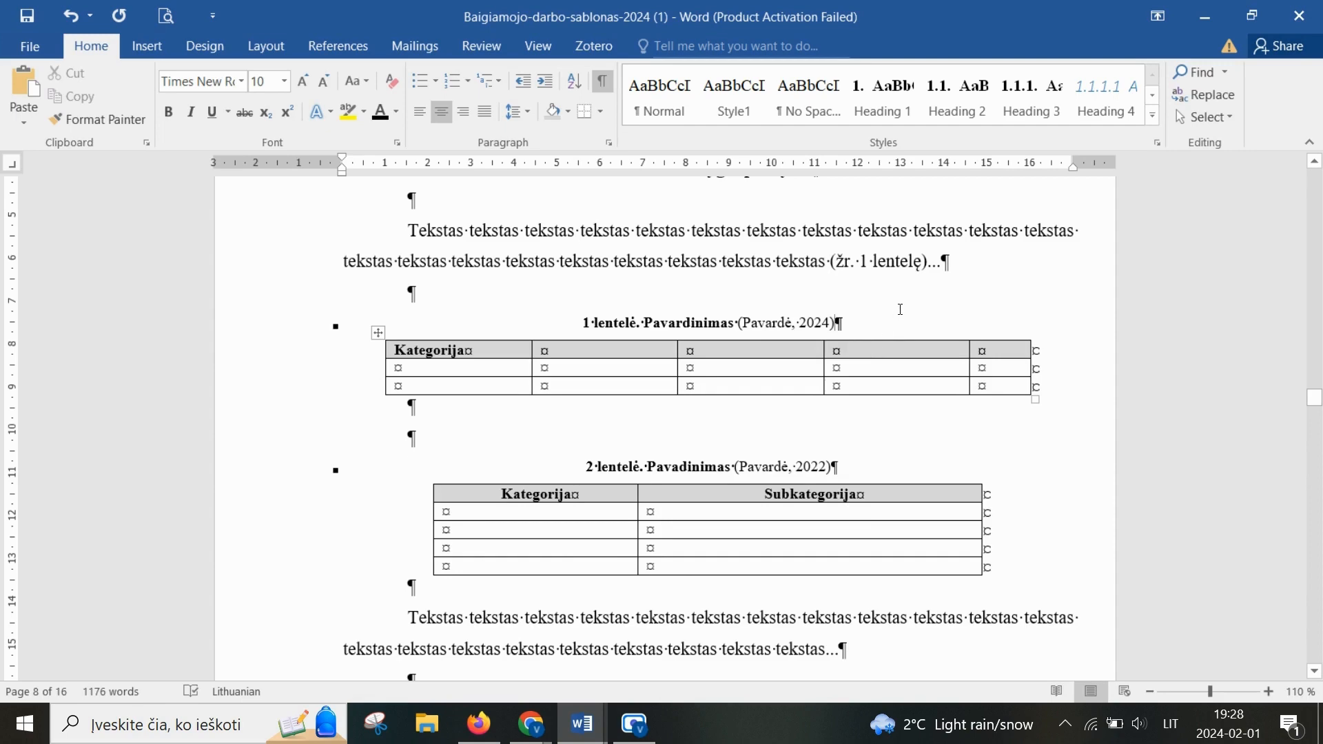
# Step: Correct "Pavardinimas" to "Pavadinimas" in the new table's caption and delete the extra empty paragraph below that table
pyautogui.click(464, 433)
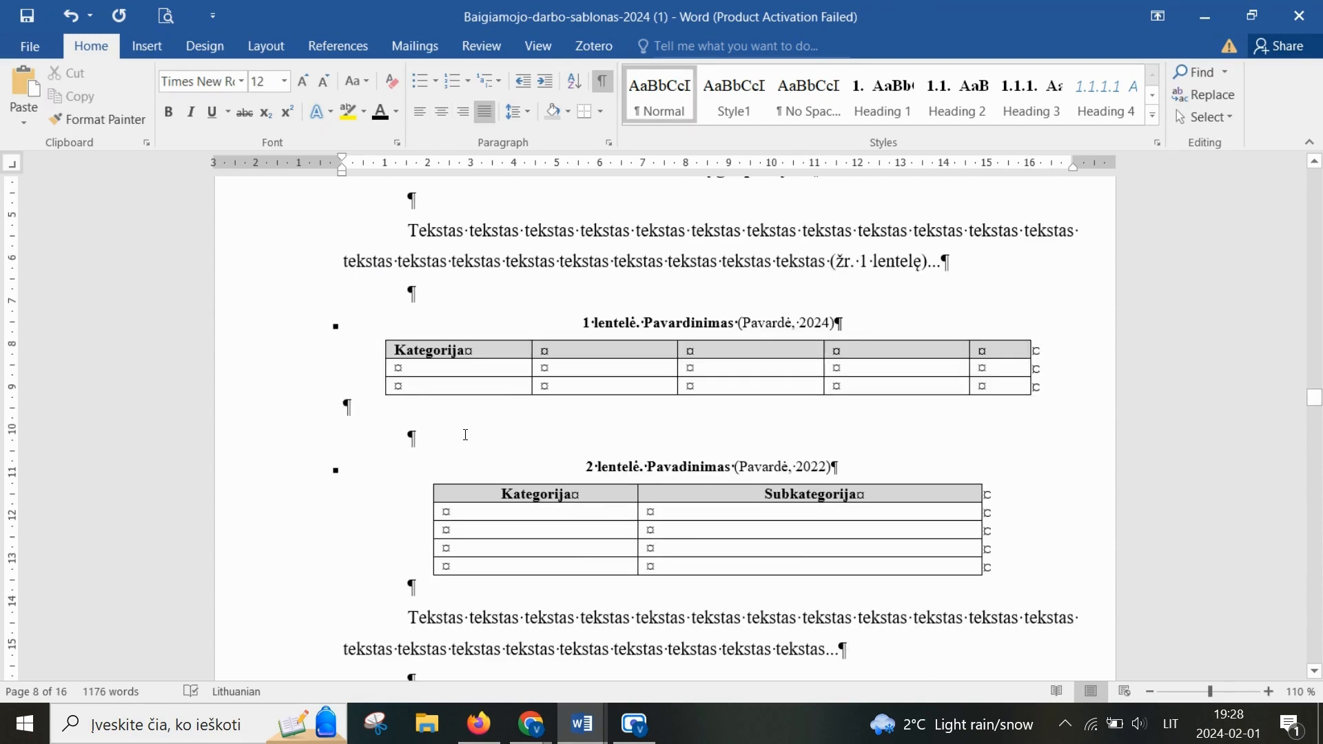
pyautogui.click(683, 324)
pyautogui.click(434, 421)
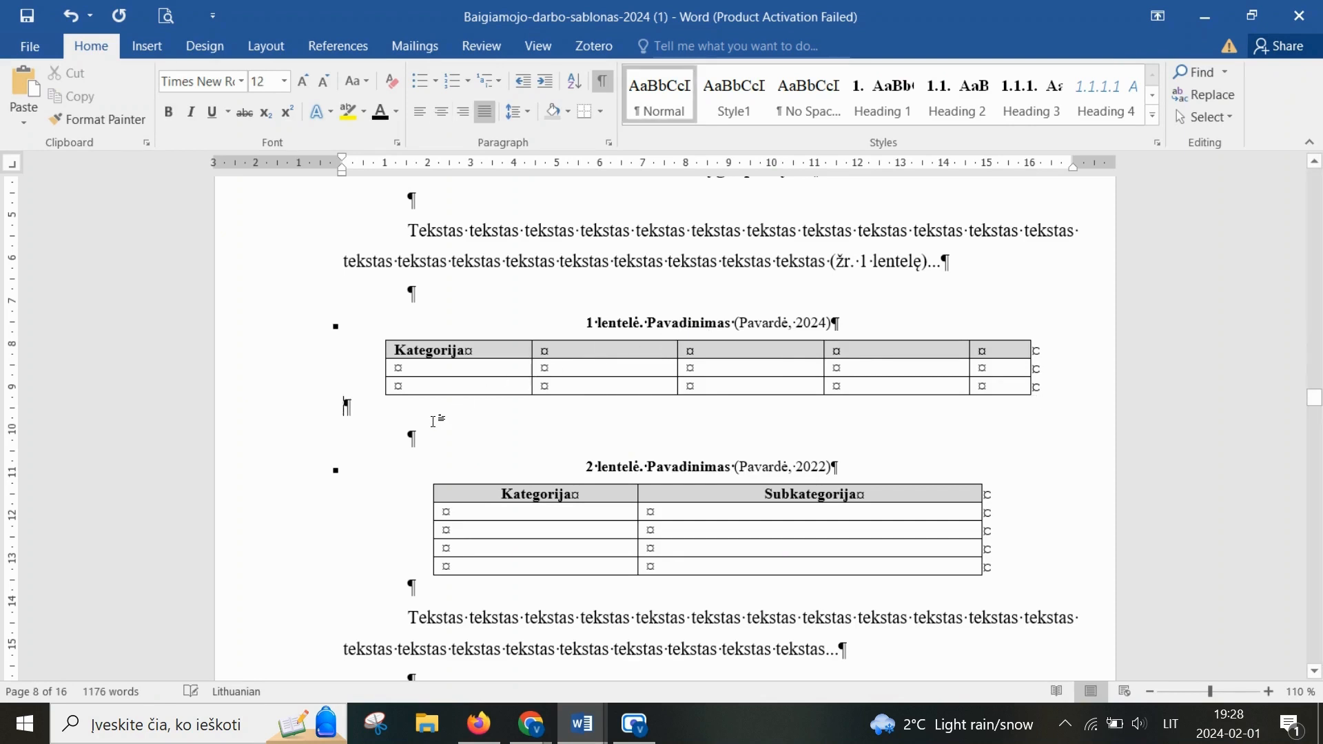
pyautogui.press('Delete')
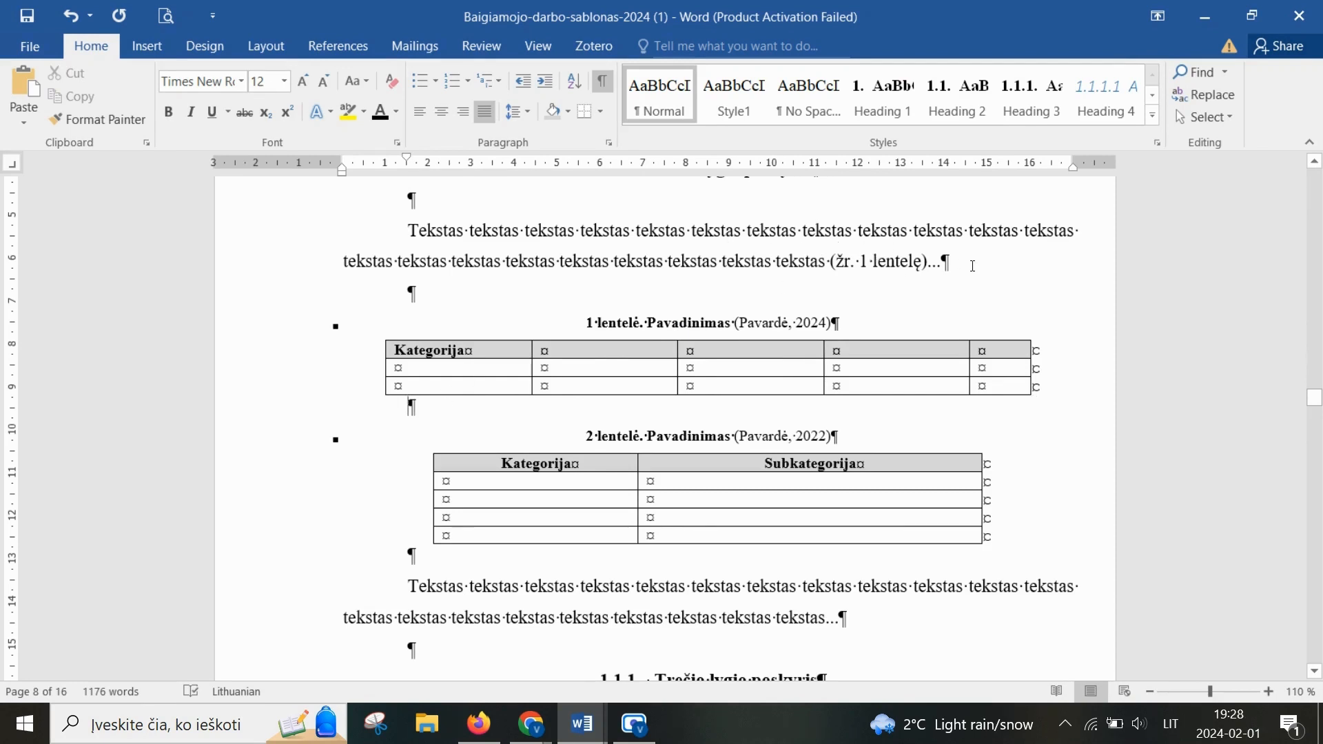
# Step: Examine the two captioned tables and the pie chart figure with its caption further down the page
pyautogui.scroll(-2, 968, 275)
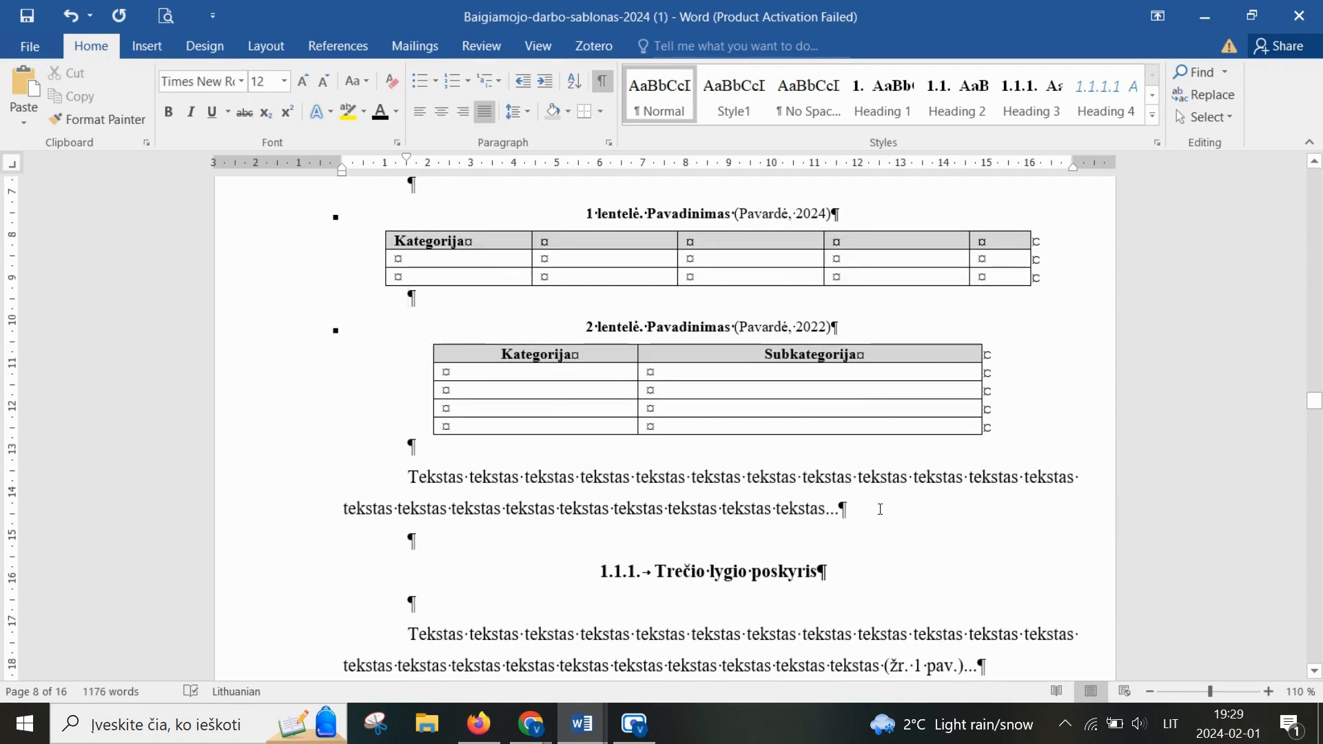
pyautogui.scroll(2, 880, 509)
pyautogui.scroll(-2, 879, 508)
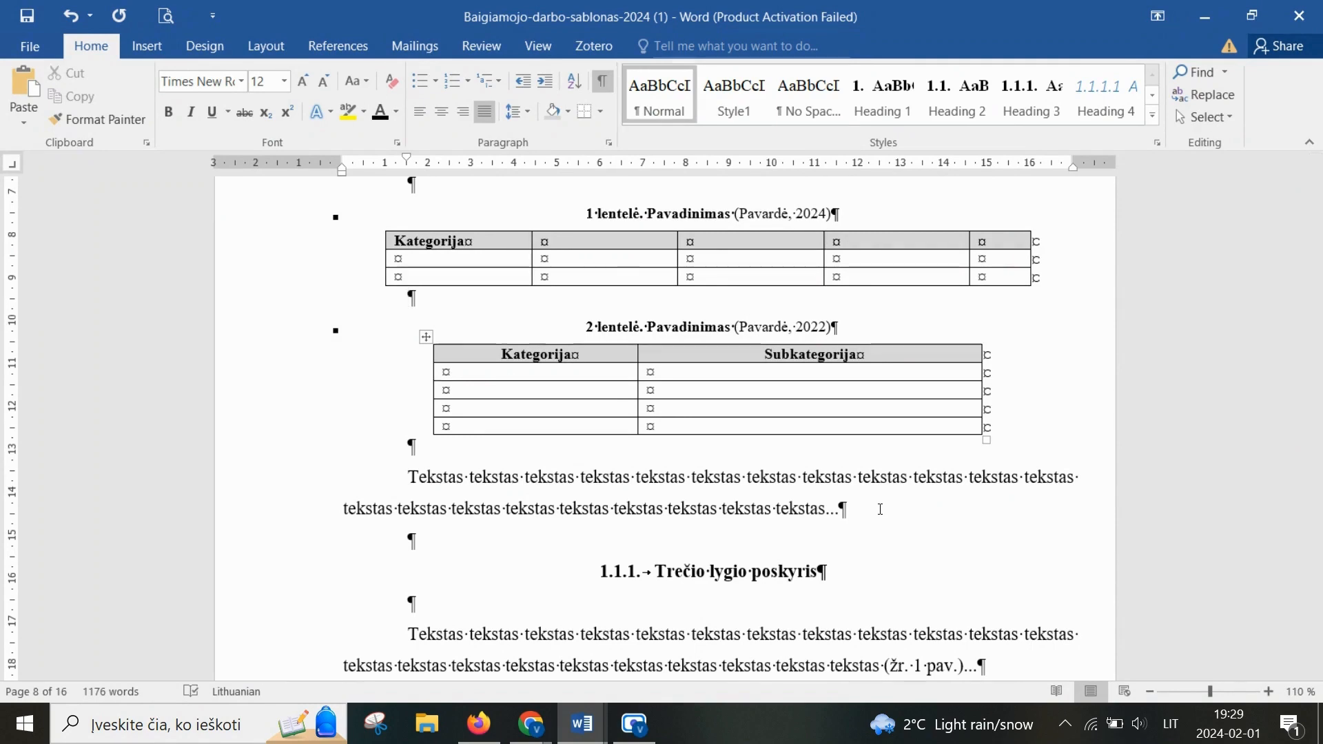
pyautogui.scroll(-8, 880, 508)
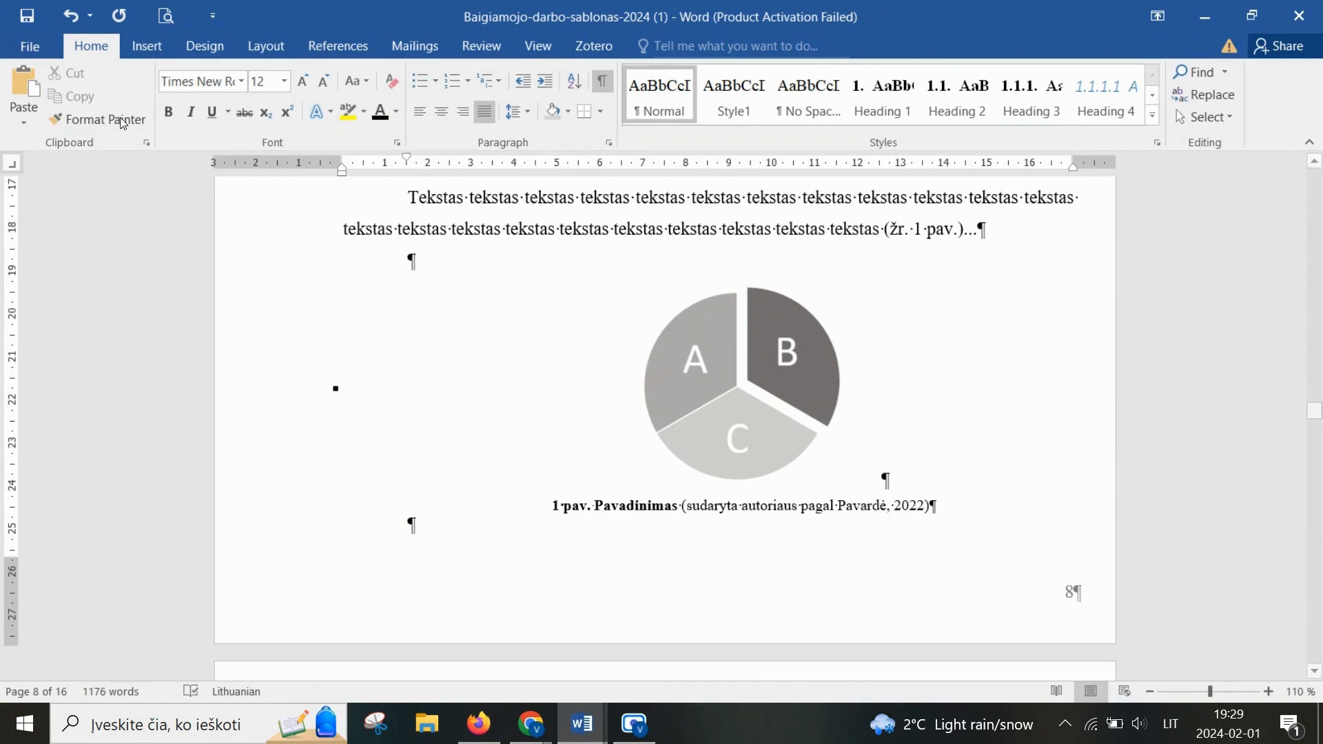
pyautogui.click(145, 47)
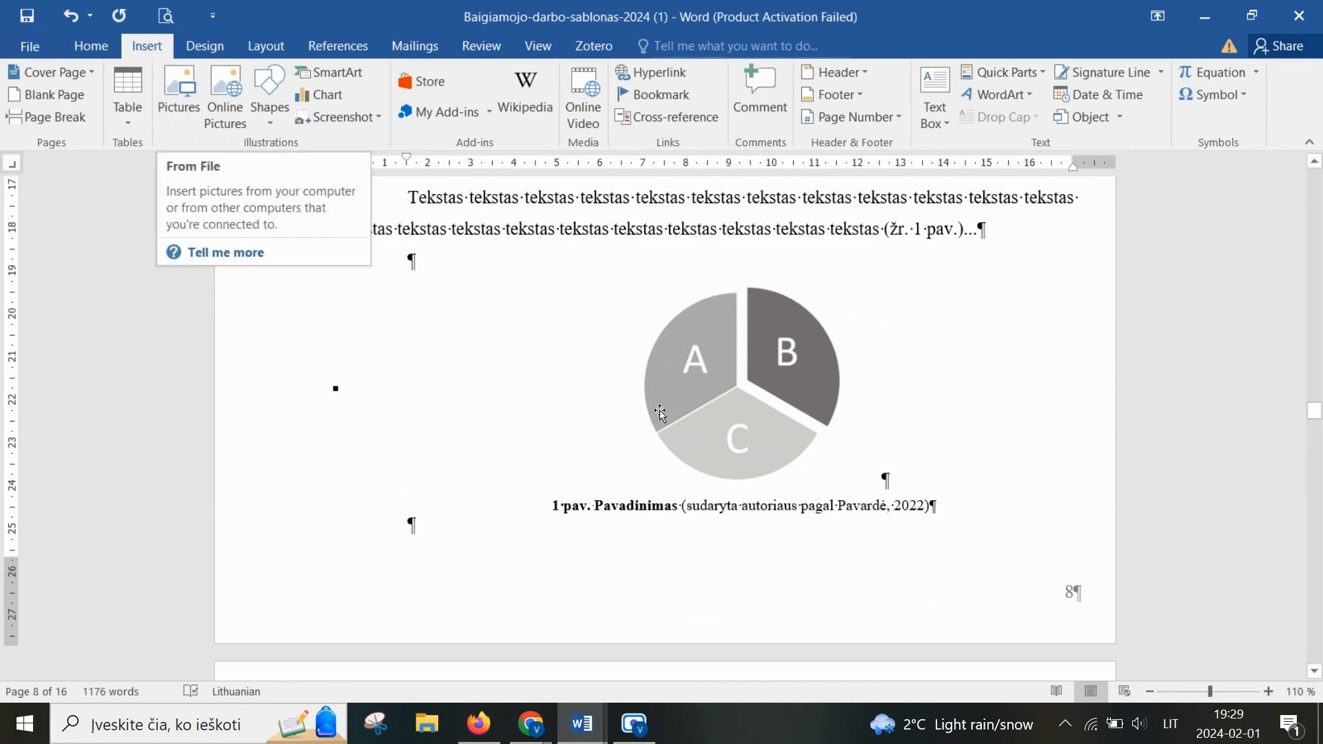
pyautogui.click(710, 391)
pyautogui.click(941, 388)
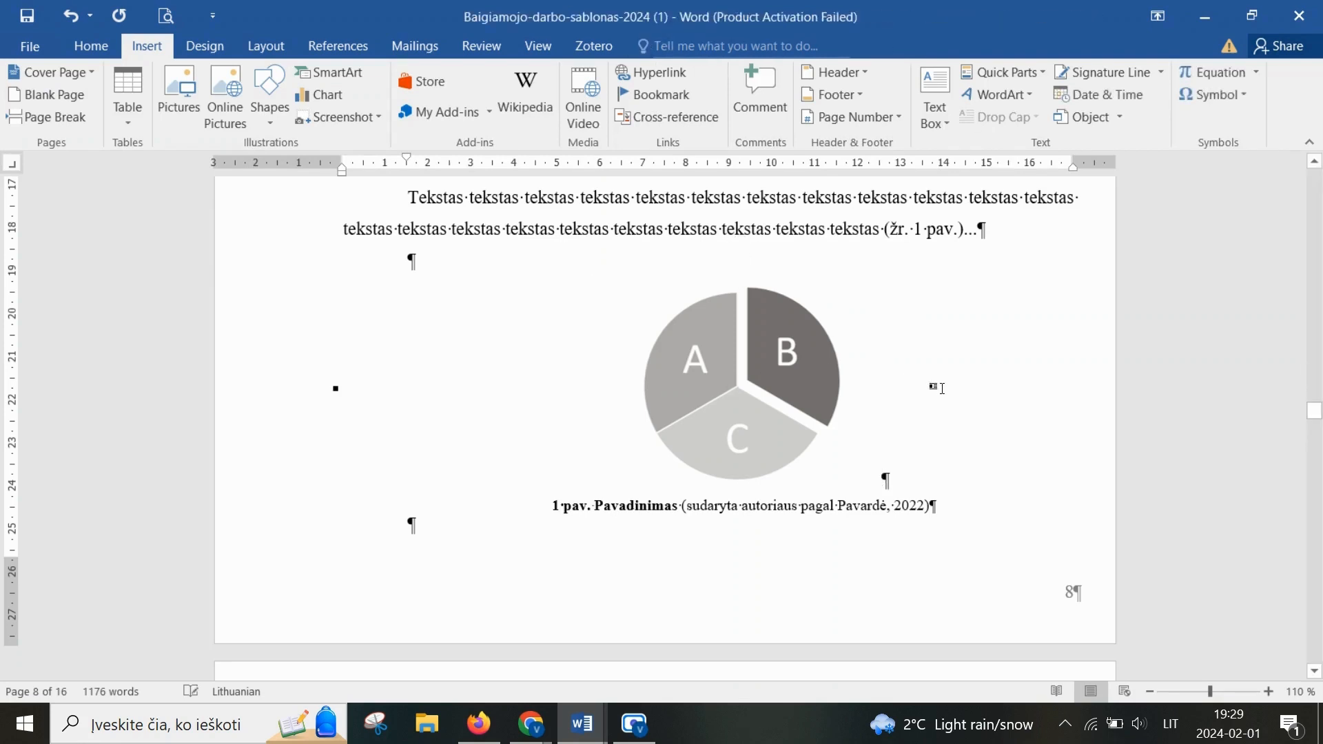
# Step: Insert an automatically numbered caption with the label "pav." below the pie chart picture
pyautogui.rightClick(744, 358)
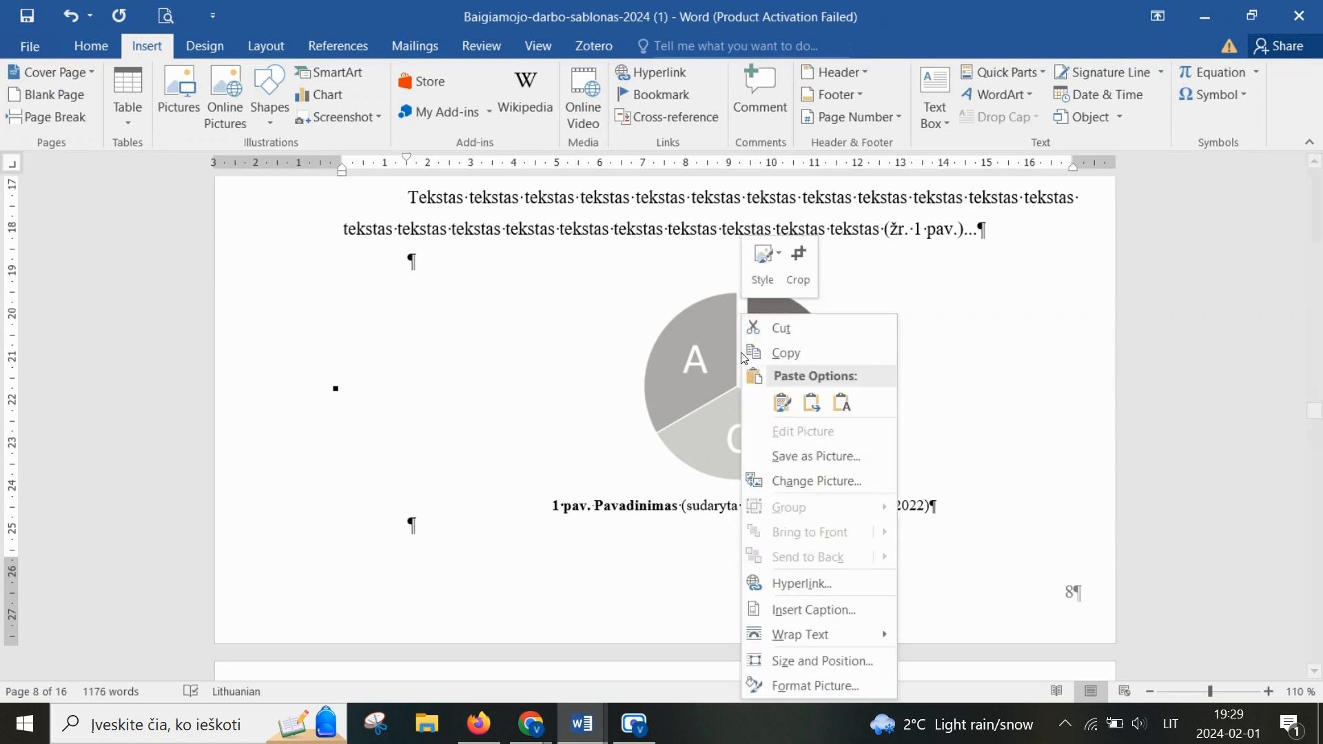
pyautogui.click(737, 360)
pyautogui.rightClick(731, 362)
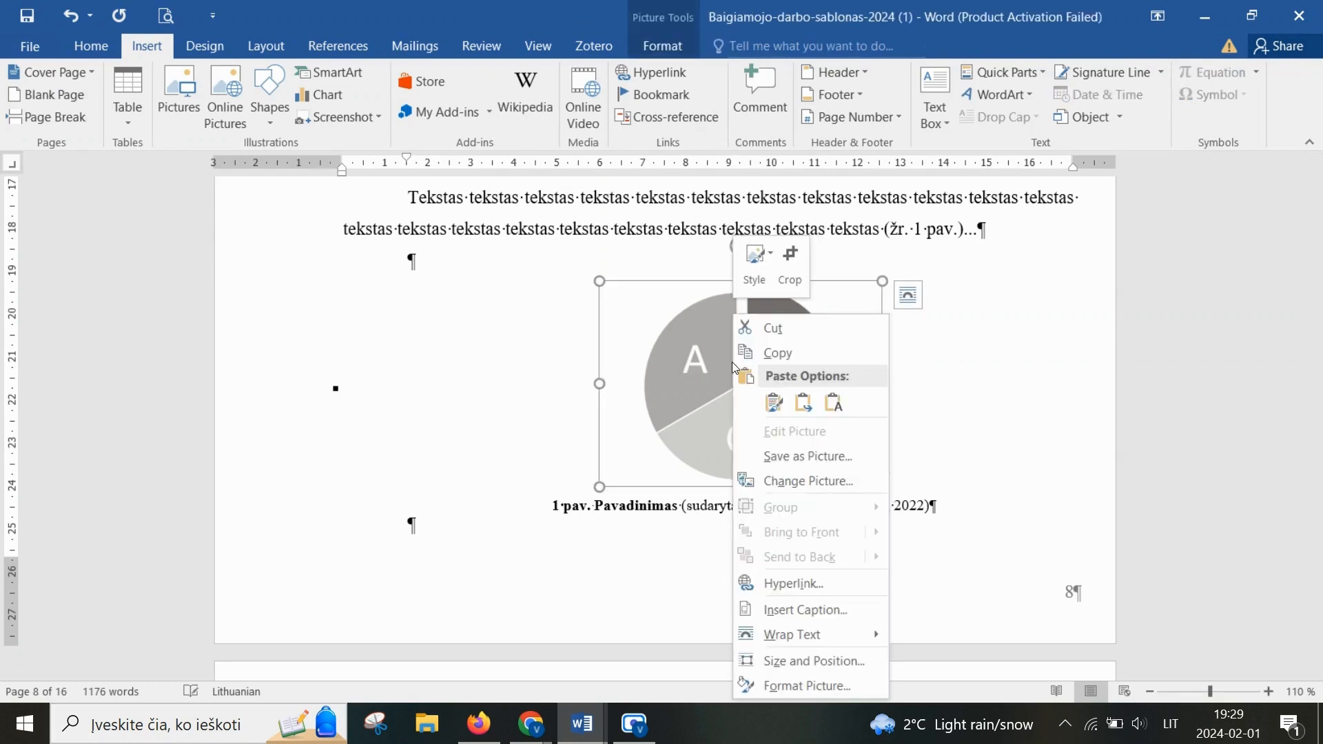
pyautogui.click(808, 610)
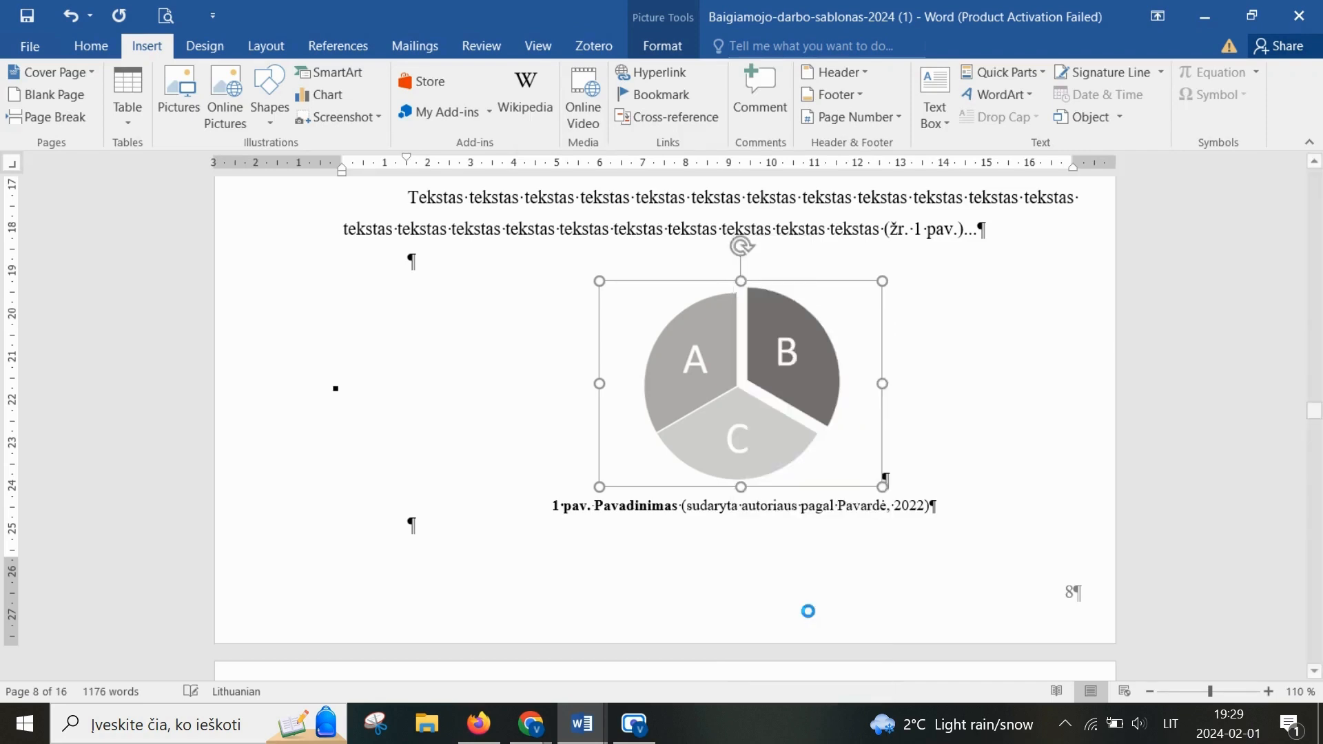
pyautogui.click(651, 266)
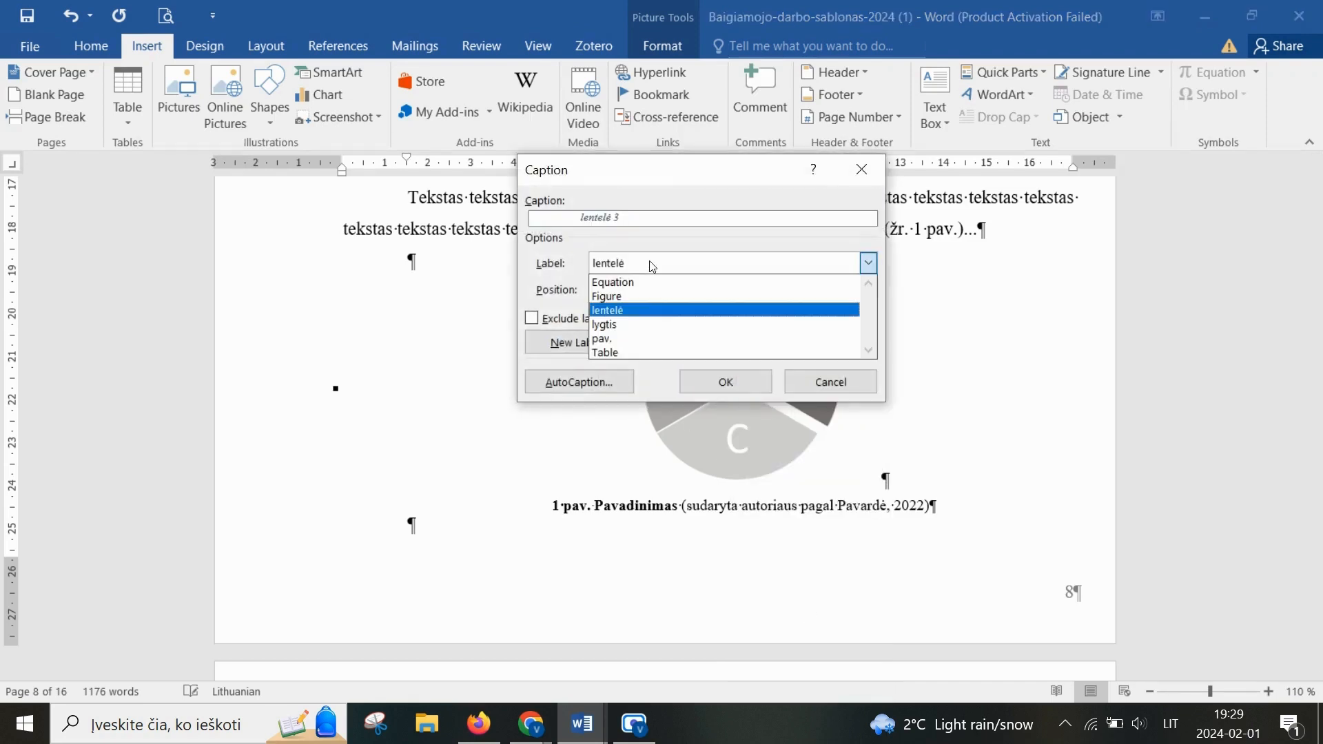
pyautogui.click(620, 339)
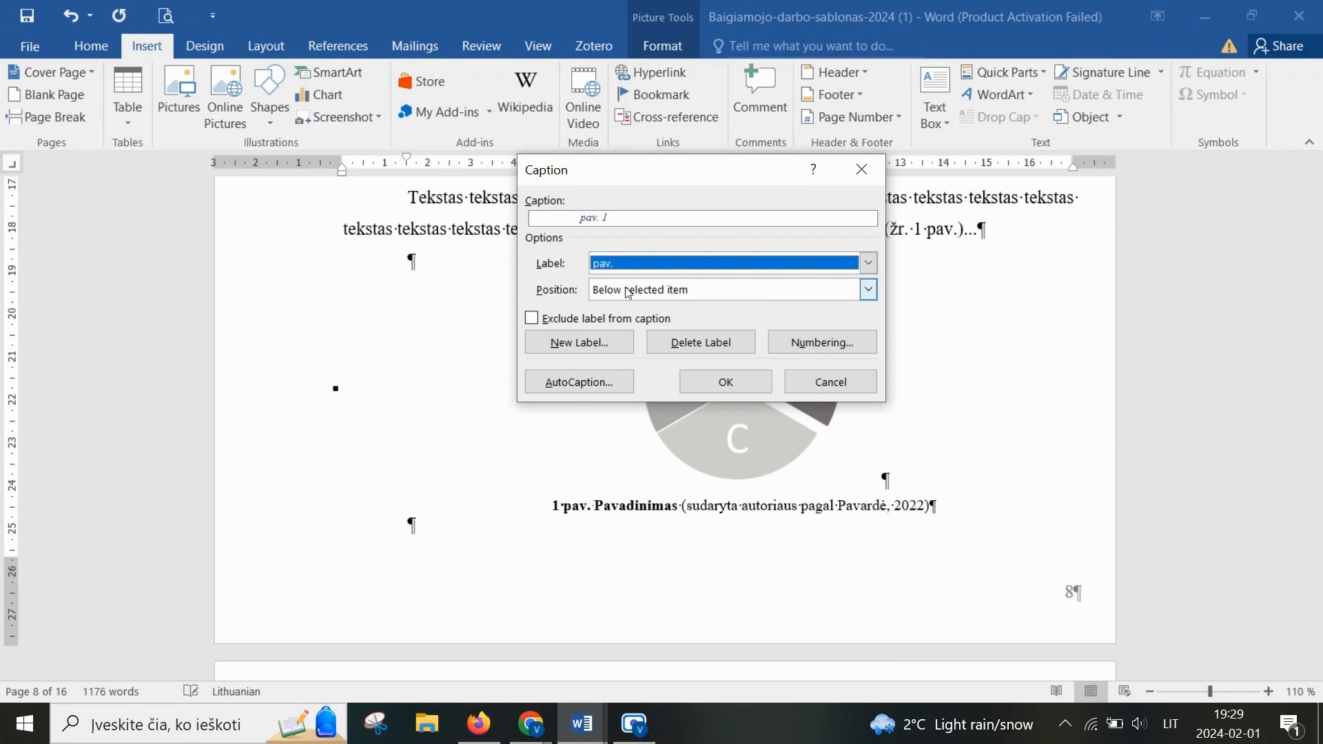
pyautogui.click(646, 295)
pyautogui.click(648, 298)
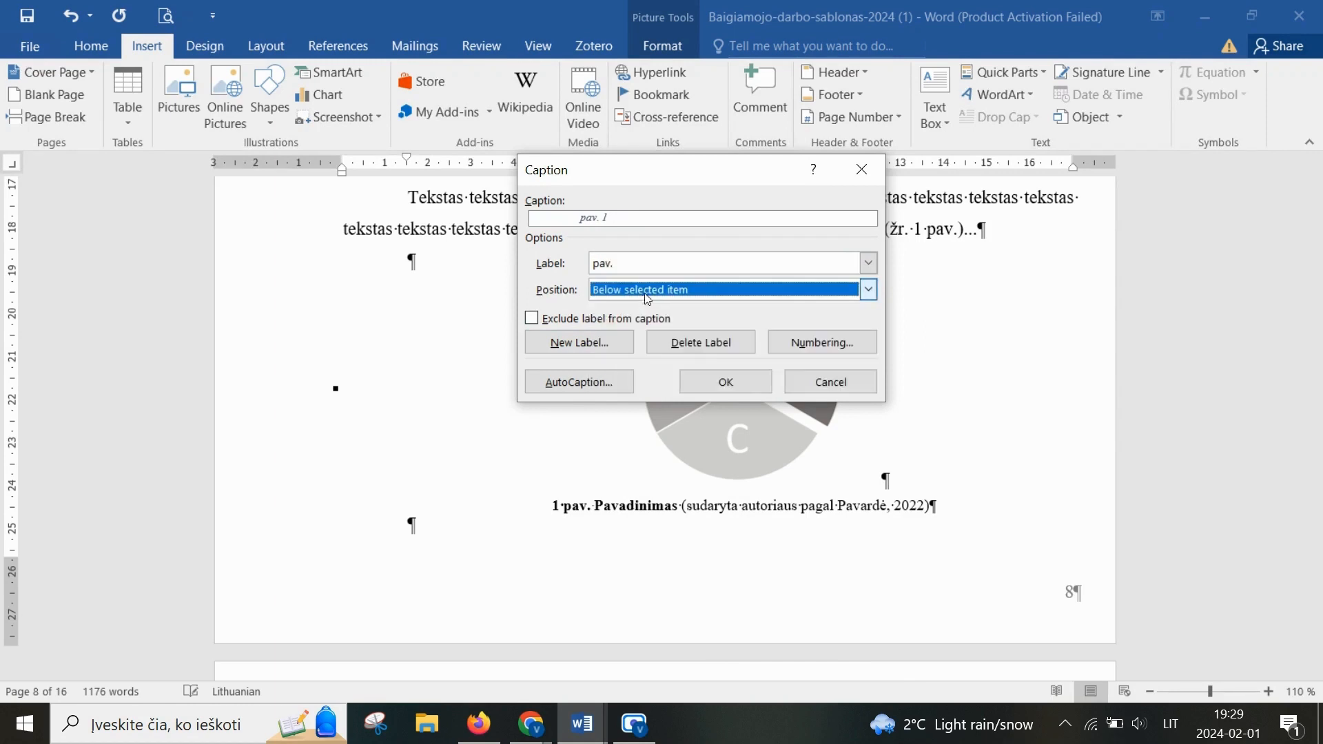
pyautogui.click(747, 391)
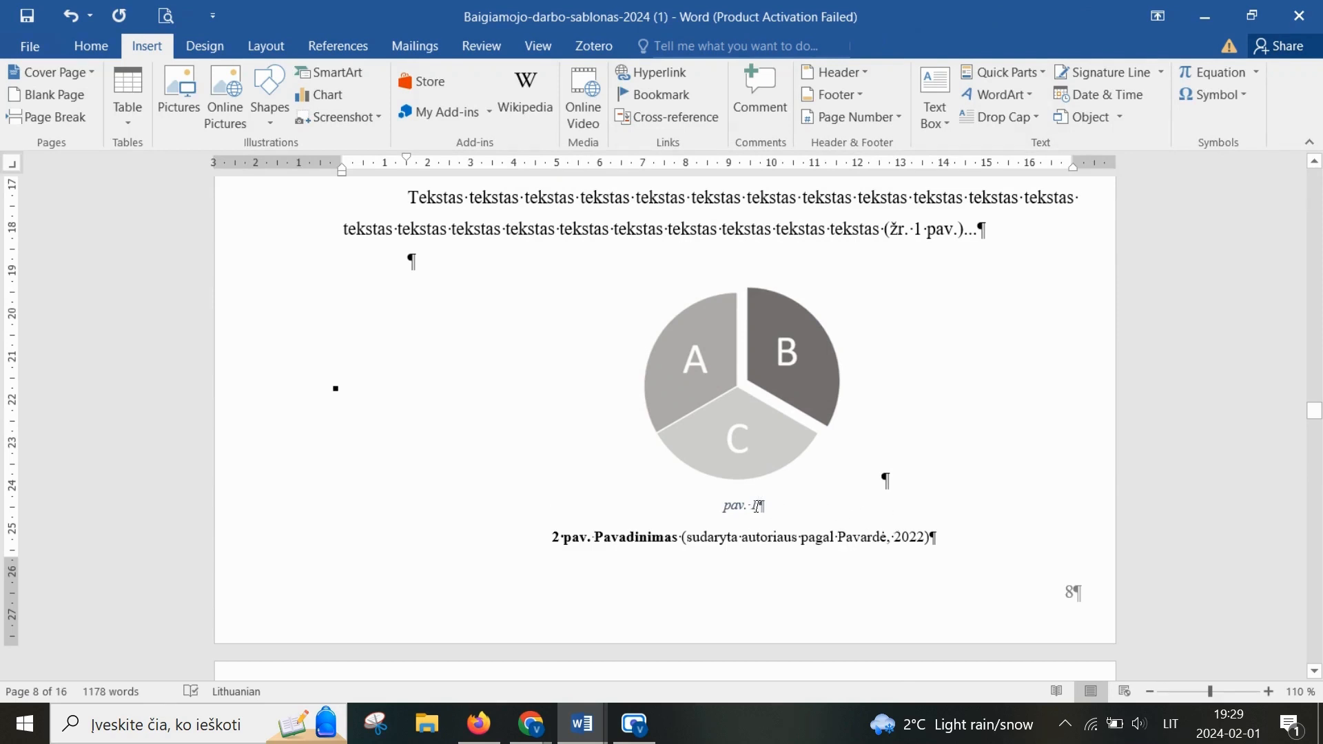
# Step: Move the new caption's number before its label and complete the text to read "1 pav. Pavadinimas (autorius, 2023)"
pyautogui.doubleClick(757, 507)
pyautogui.moveTo(758, 515); pyautogui.dragTo(725, 507)
pyautogui.click(734, 507)
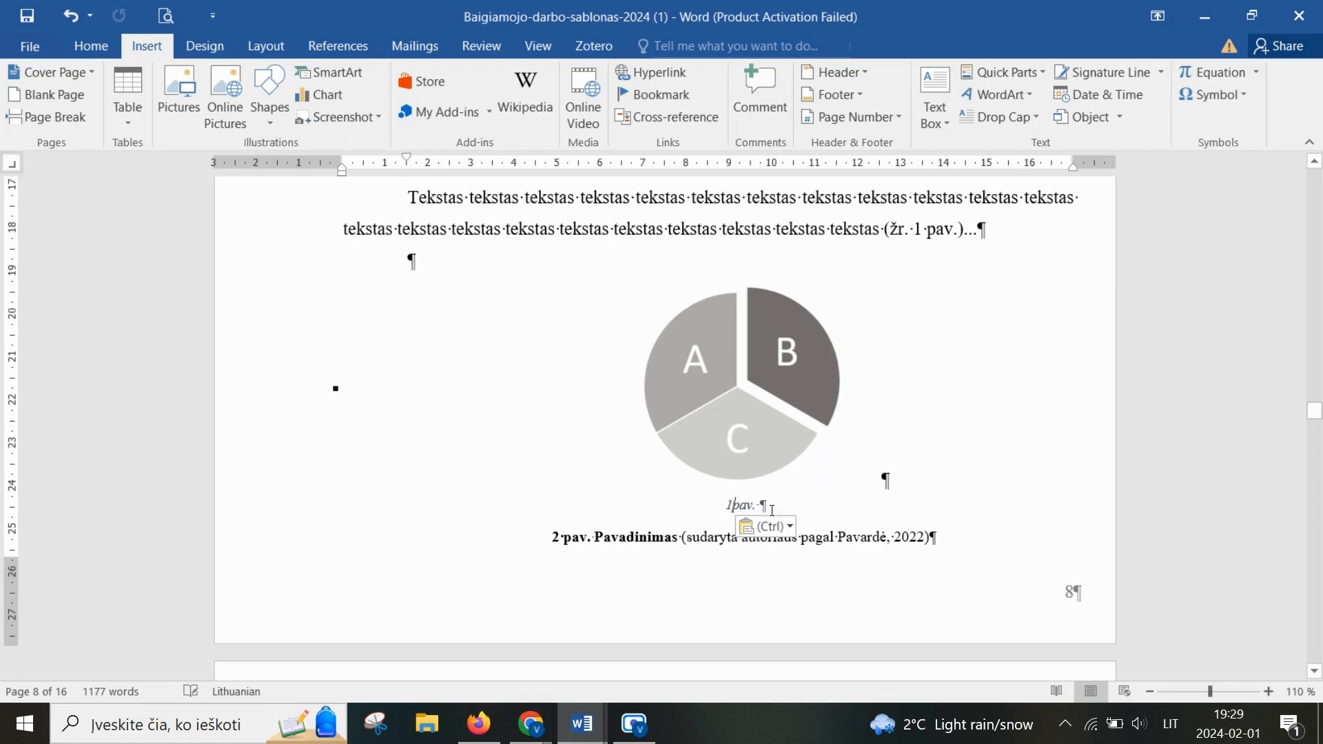
pyautogui.write('Pav')
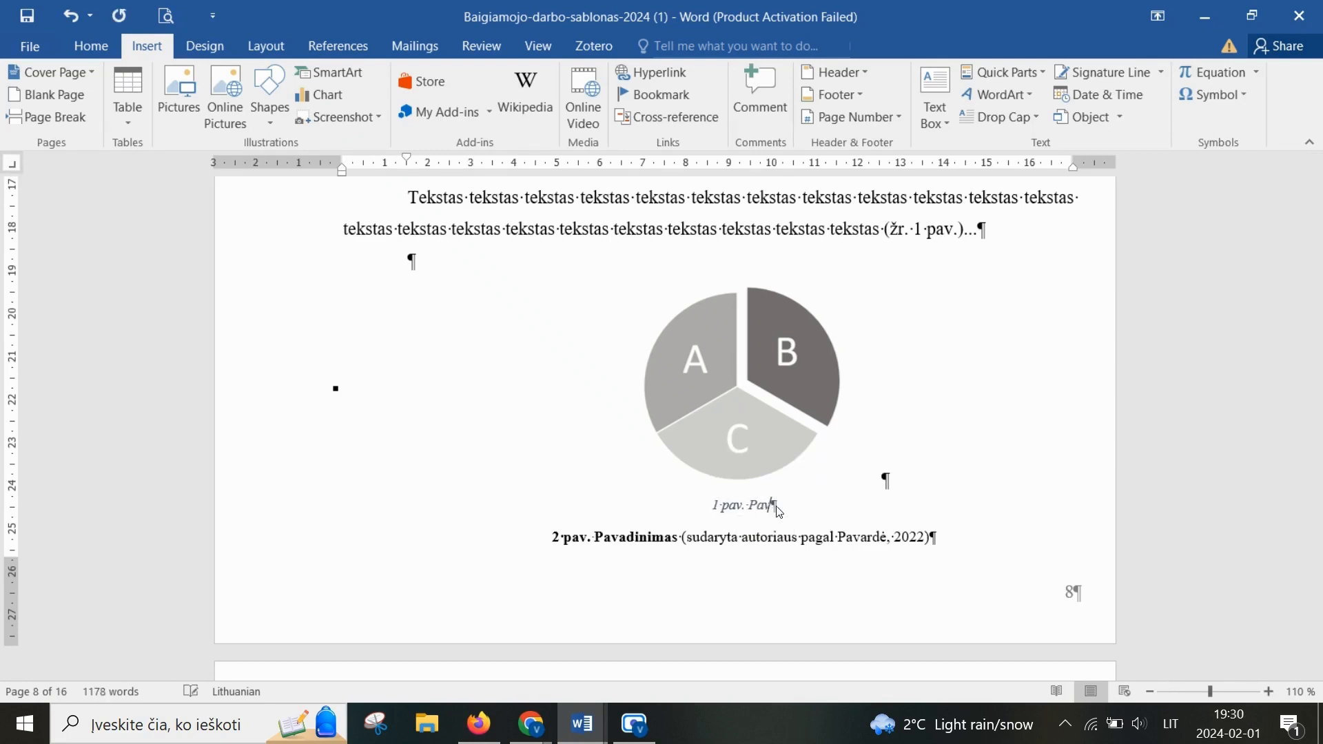
pyautogui.write('adinimas (autori')
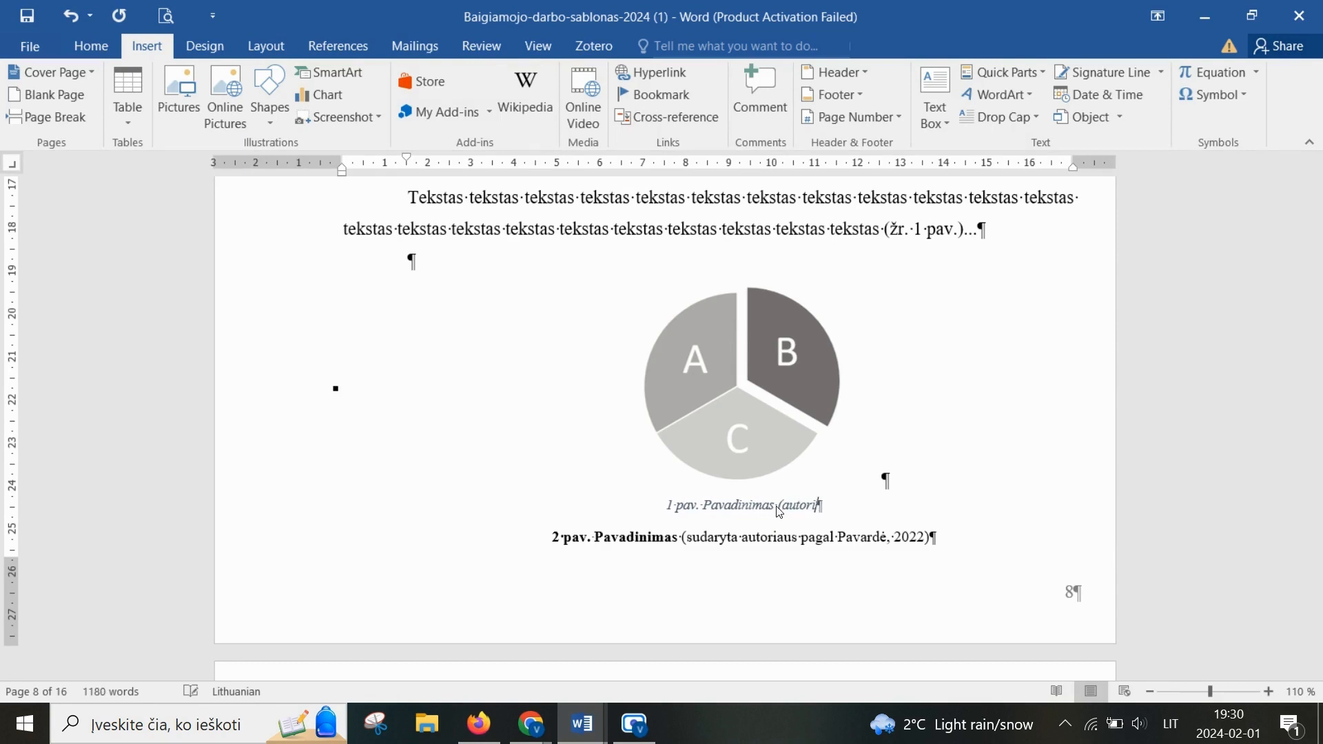
pyautogui.write('us, 2023)')
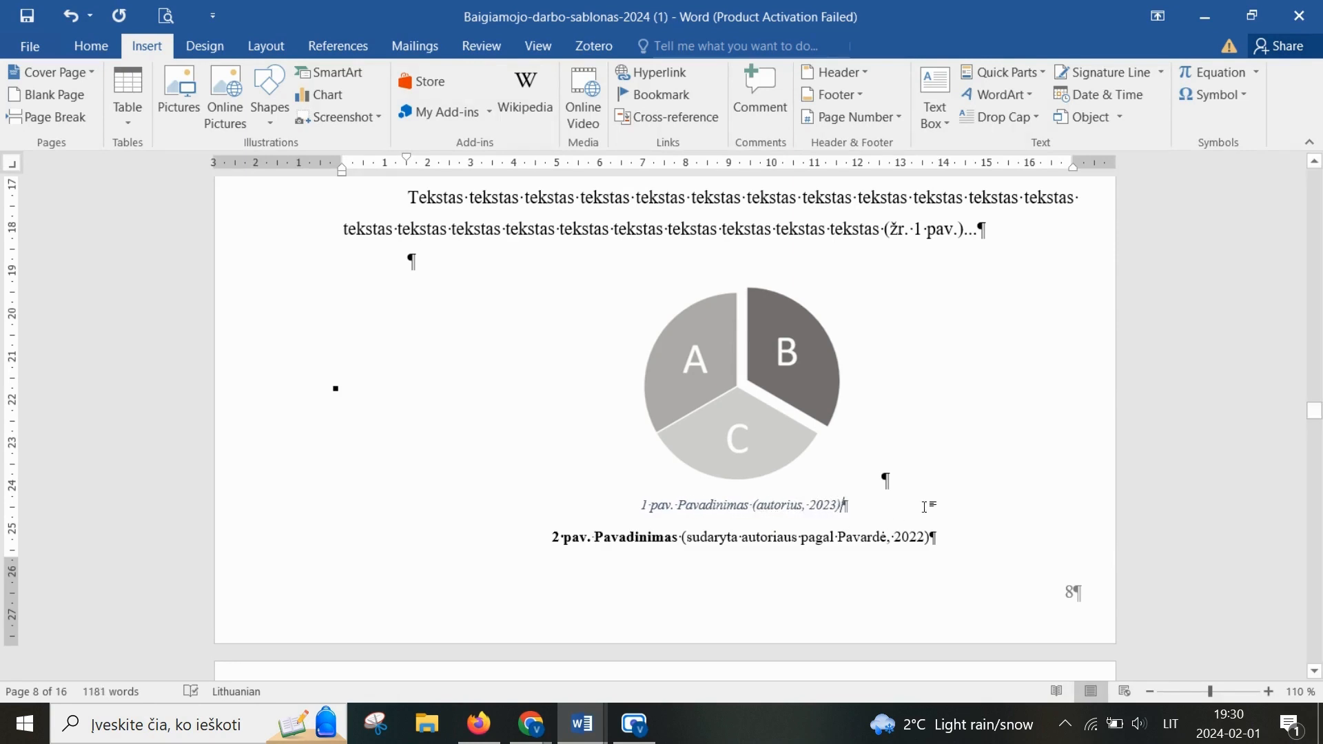
# Step: Format the new figure caption as 10 pt bold, non-italic black text and set its first-line indent to 0 cm
pyautogui.moveTo(842, 508); pyautogui.dragTo(600, 509)
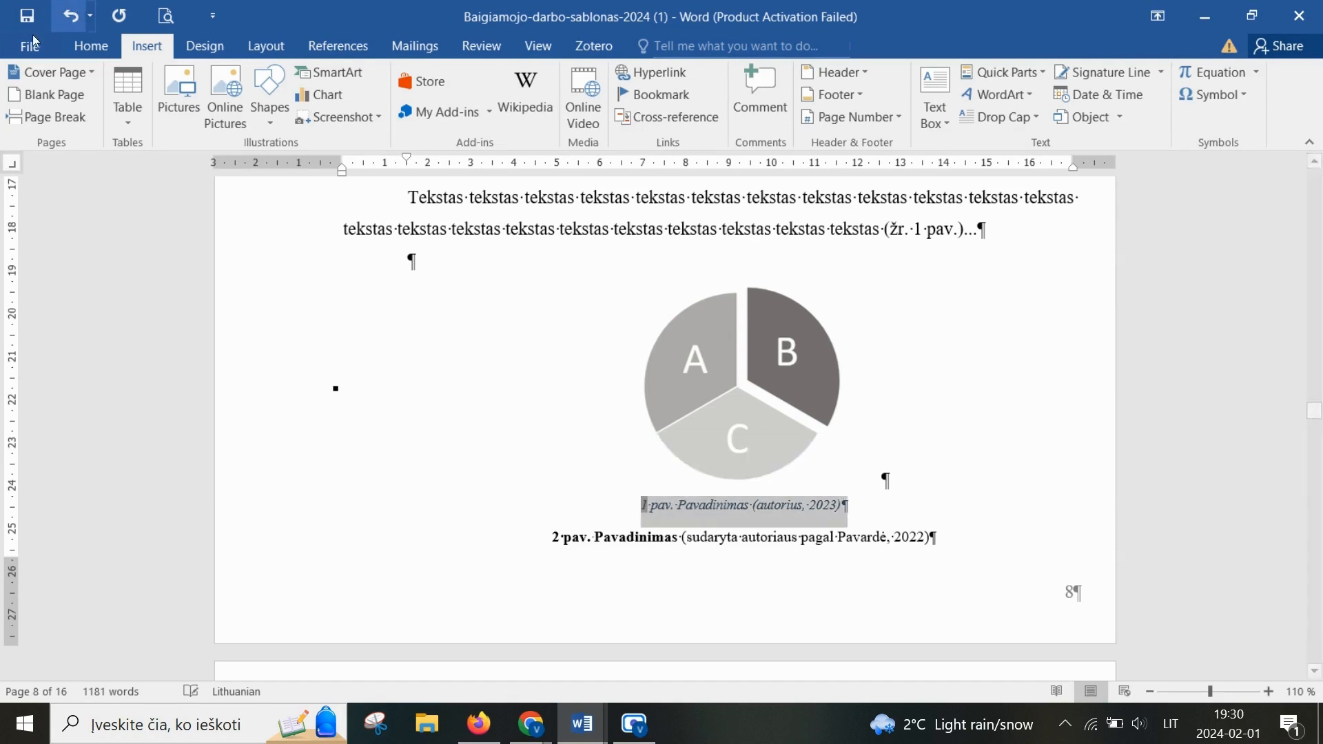
pyautogui.click(91, 46)
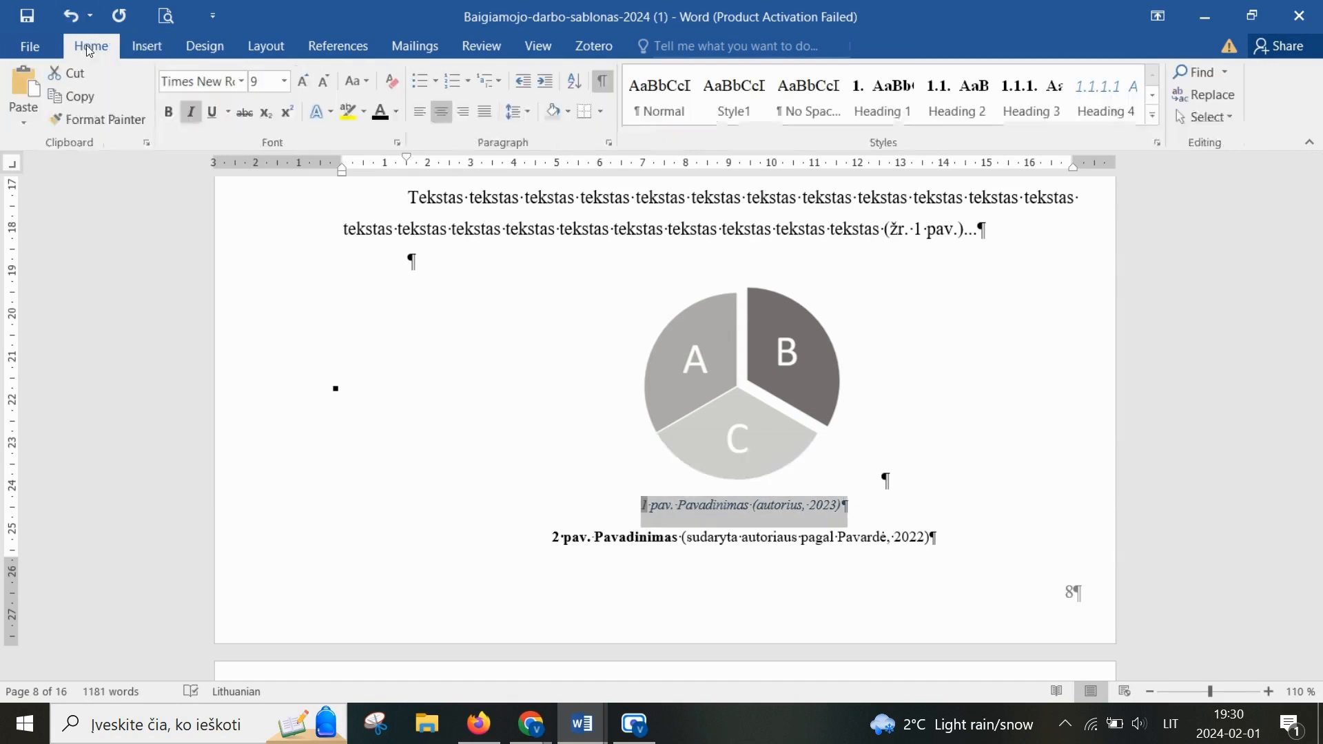
pyautogui.click(300, 82)
pyautogui.click(188, 111)
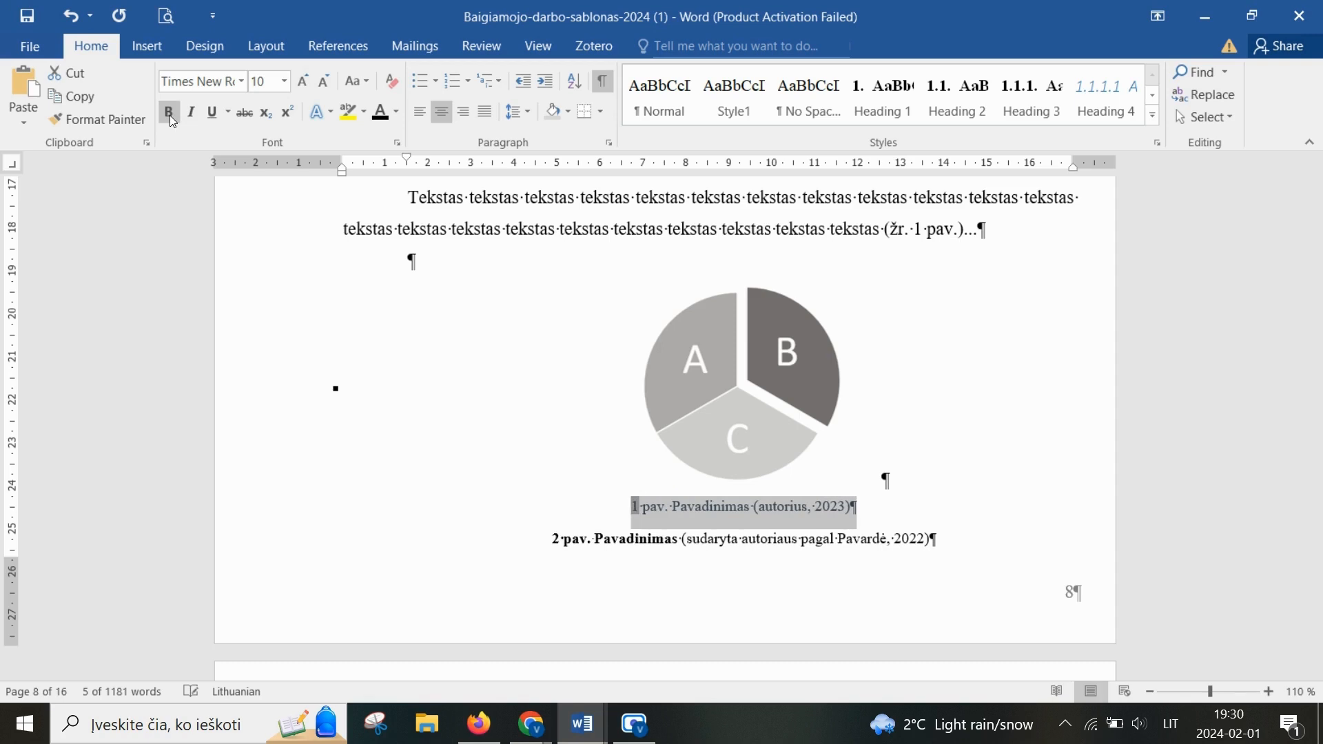
pyautogui.click(169, 114)
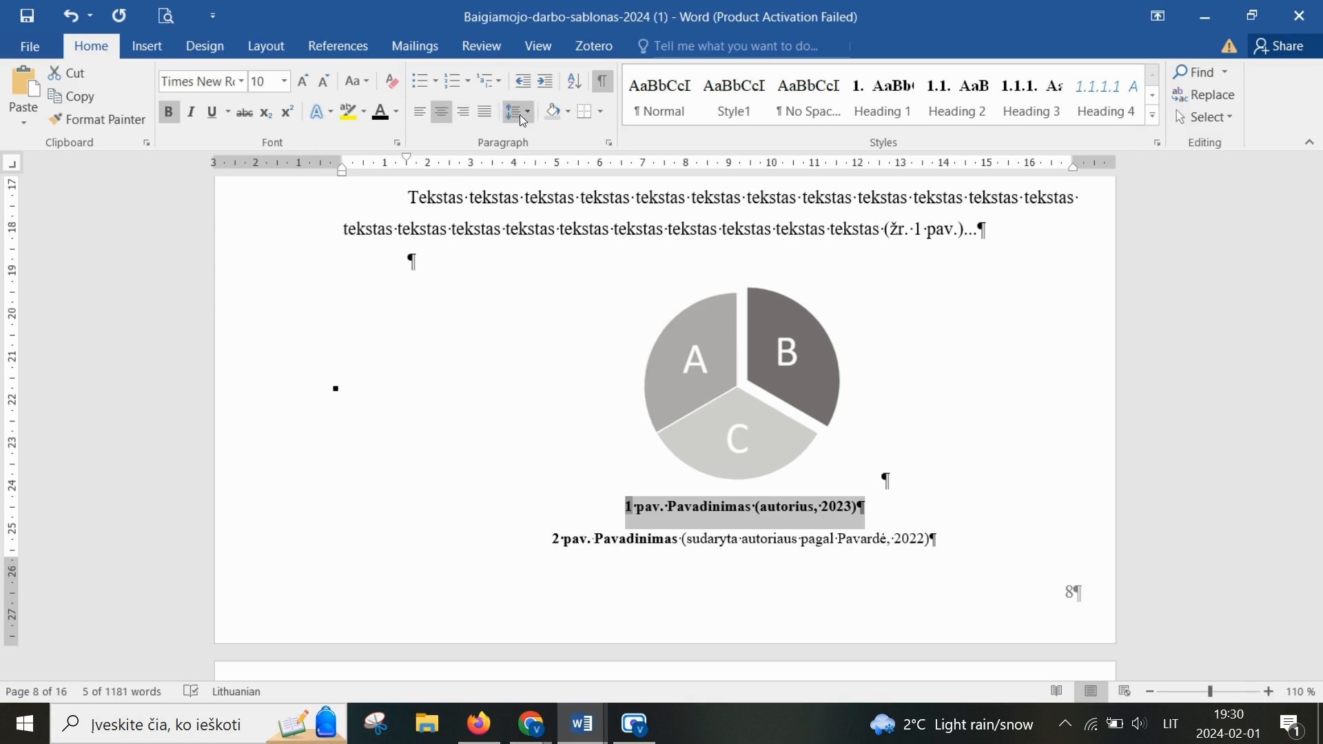
pyautogui.moveTo(409, 162); pyautogui.dragTo(343, 166)
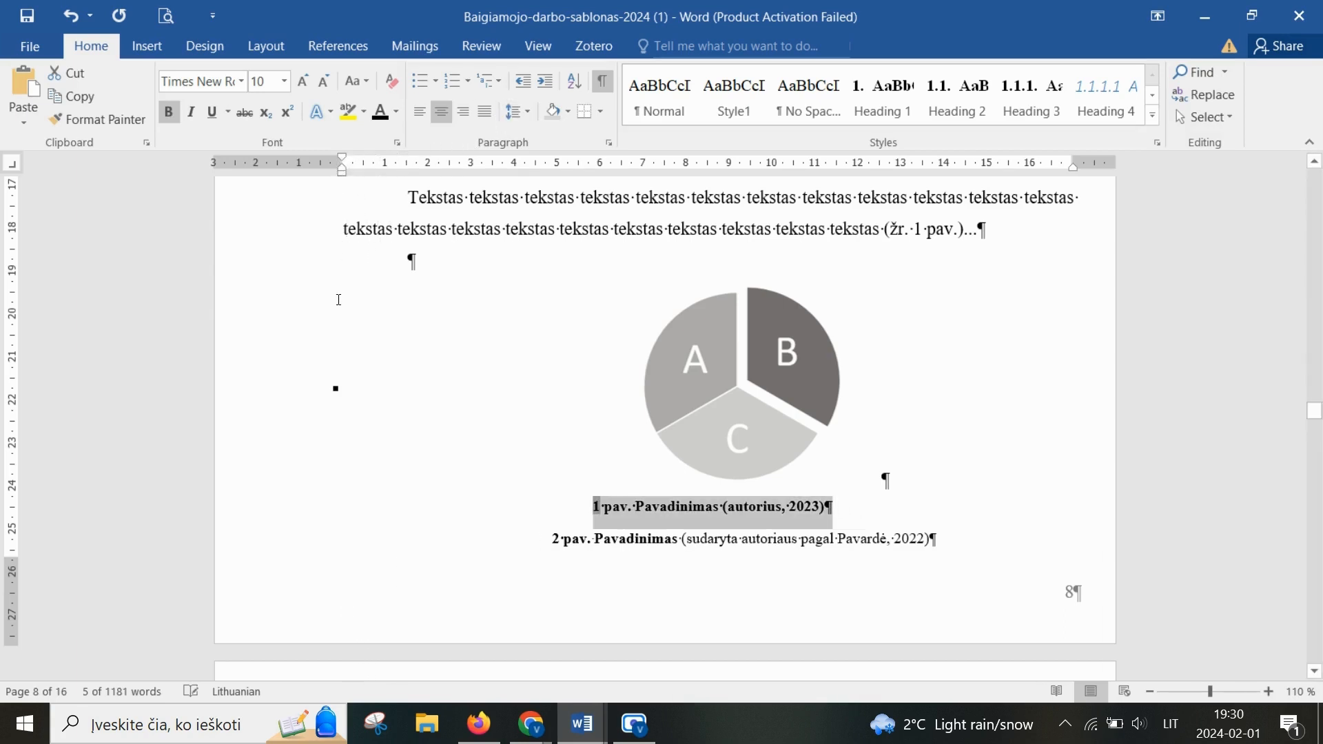
# Step: Set the new figure caption to 1.5 line spacing and remove the spacing after the paragraph
pyautogui.click(524, 113)
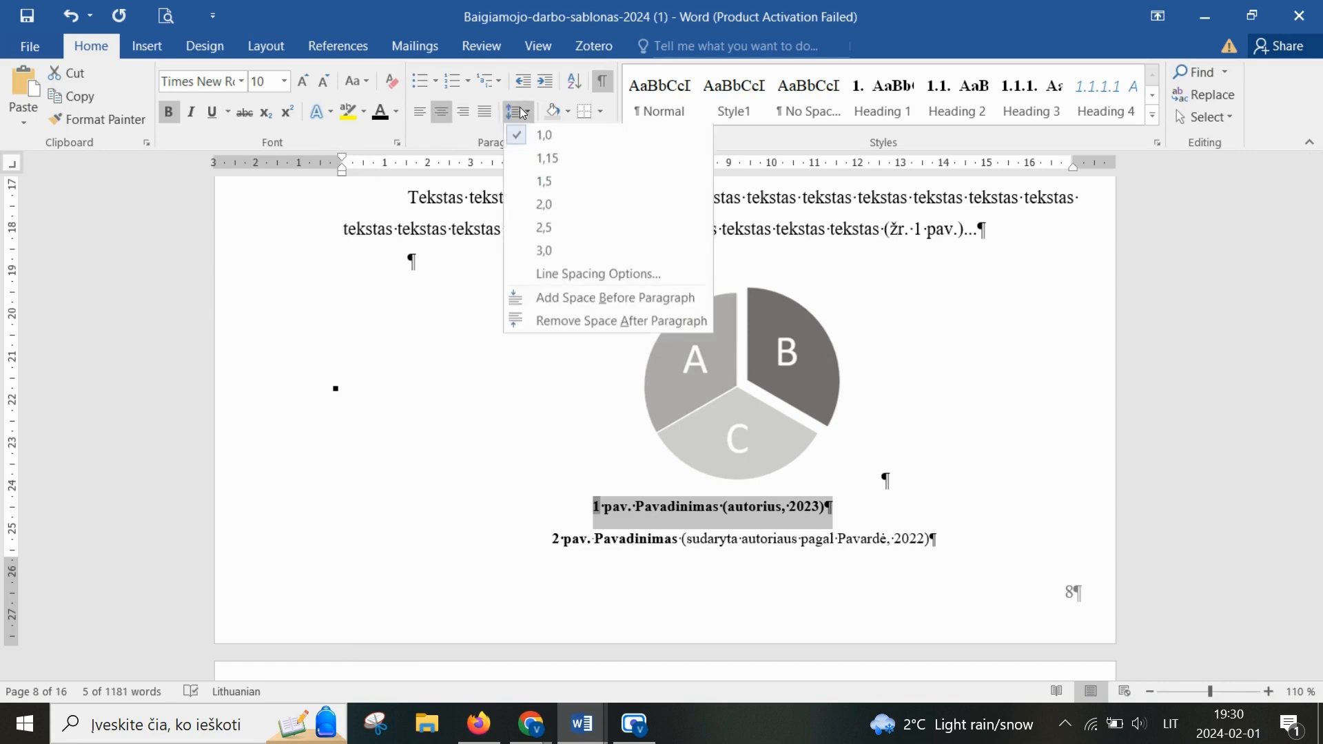
pyautogui.click(566, 188)
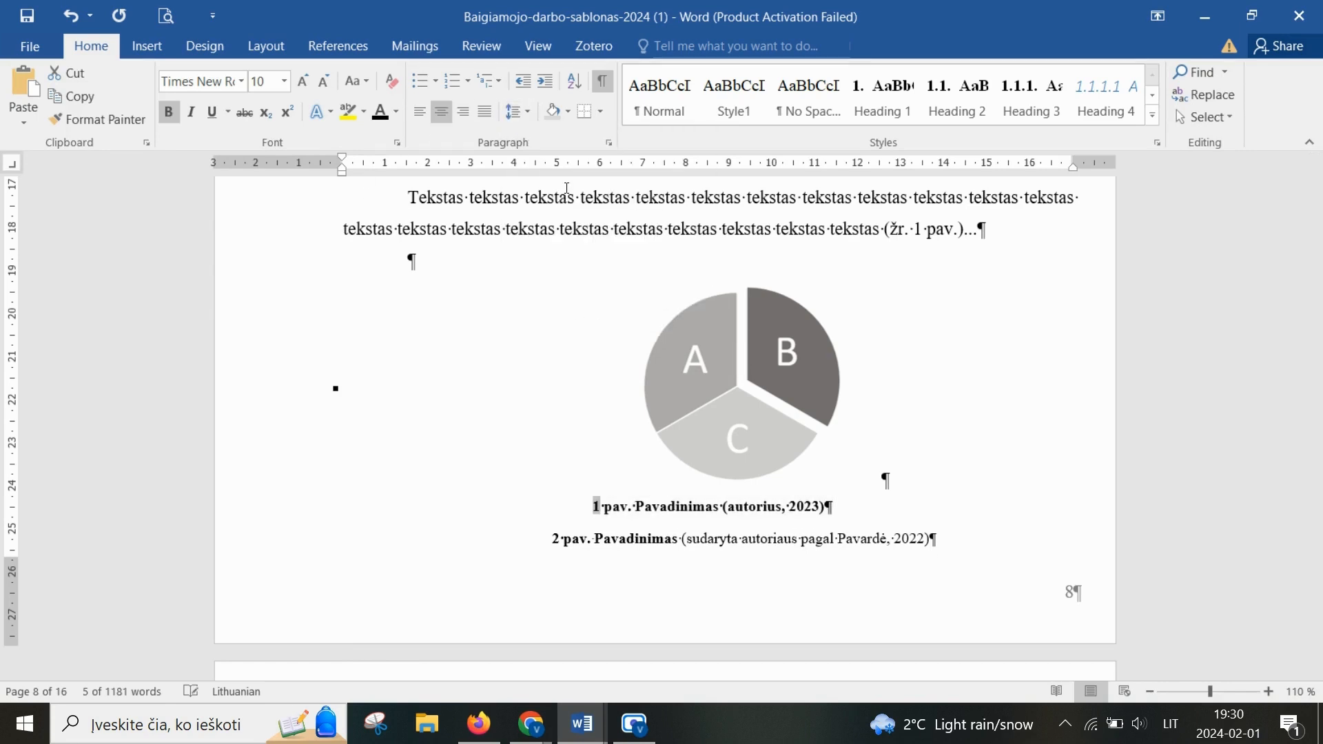
pyautogui.click(205, 46)
pyautogui.click(242, 50)
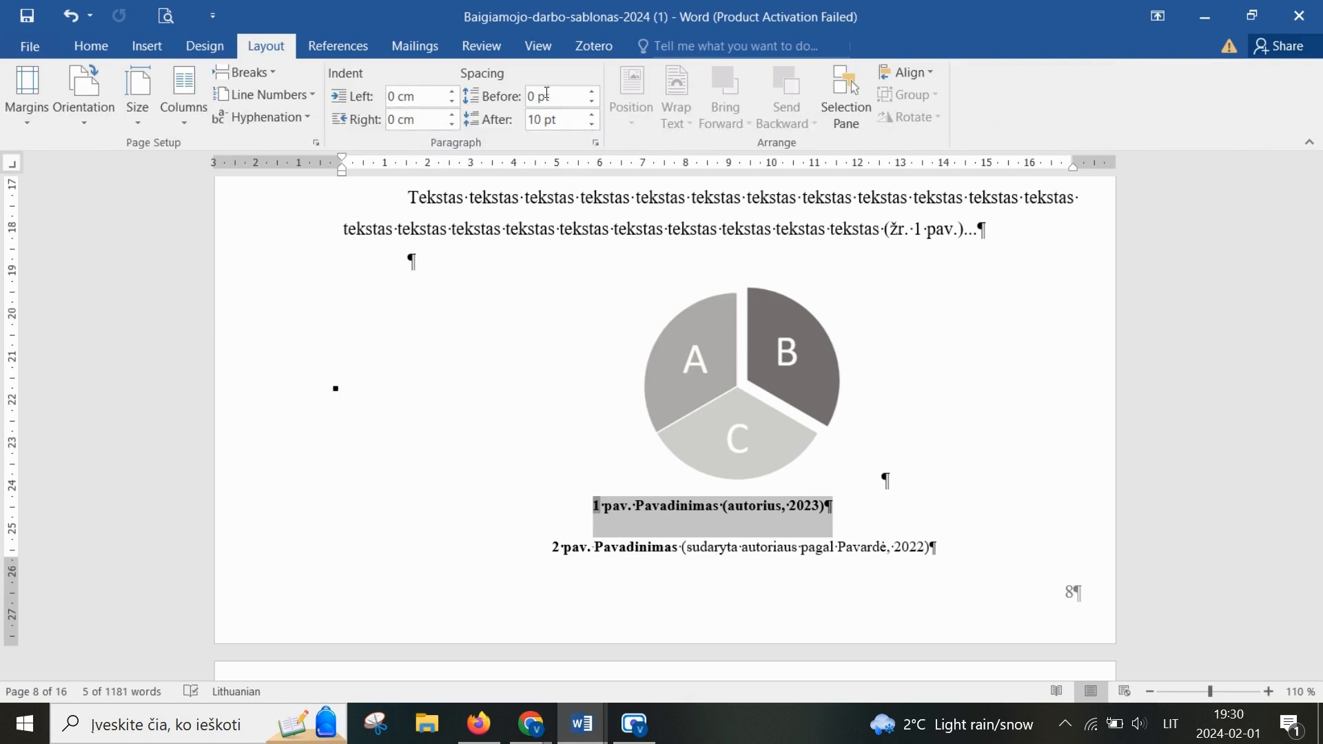
pyautogui.click(597, 126)
# Step: Remove the bold formatting from "(autorius, 2023)" in the new figure caption
pyautogui.moveTo(834, 511); pyautogui.dragTo(723, 508)
pyautogui.click(95, 48)
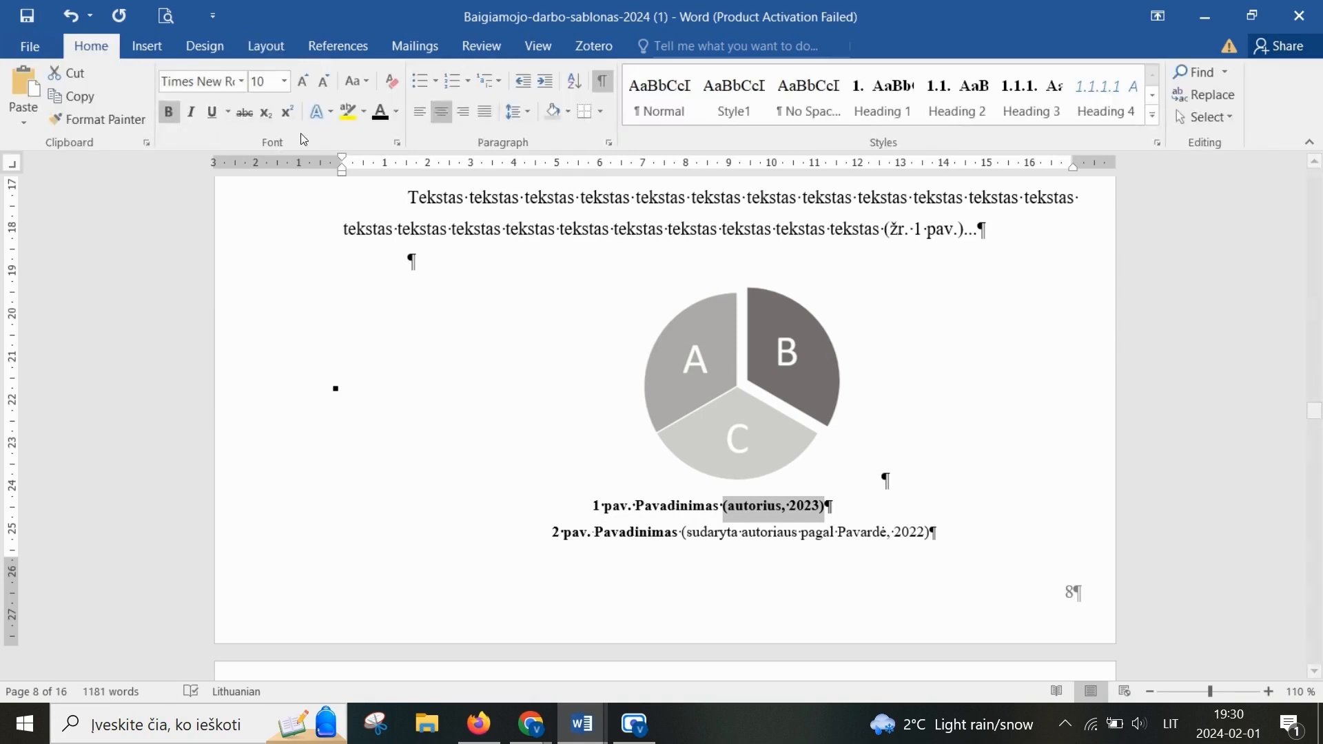
pyautogui.click(171, 117)
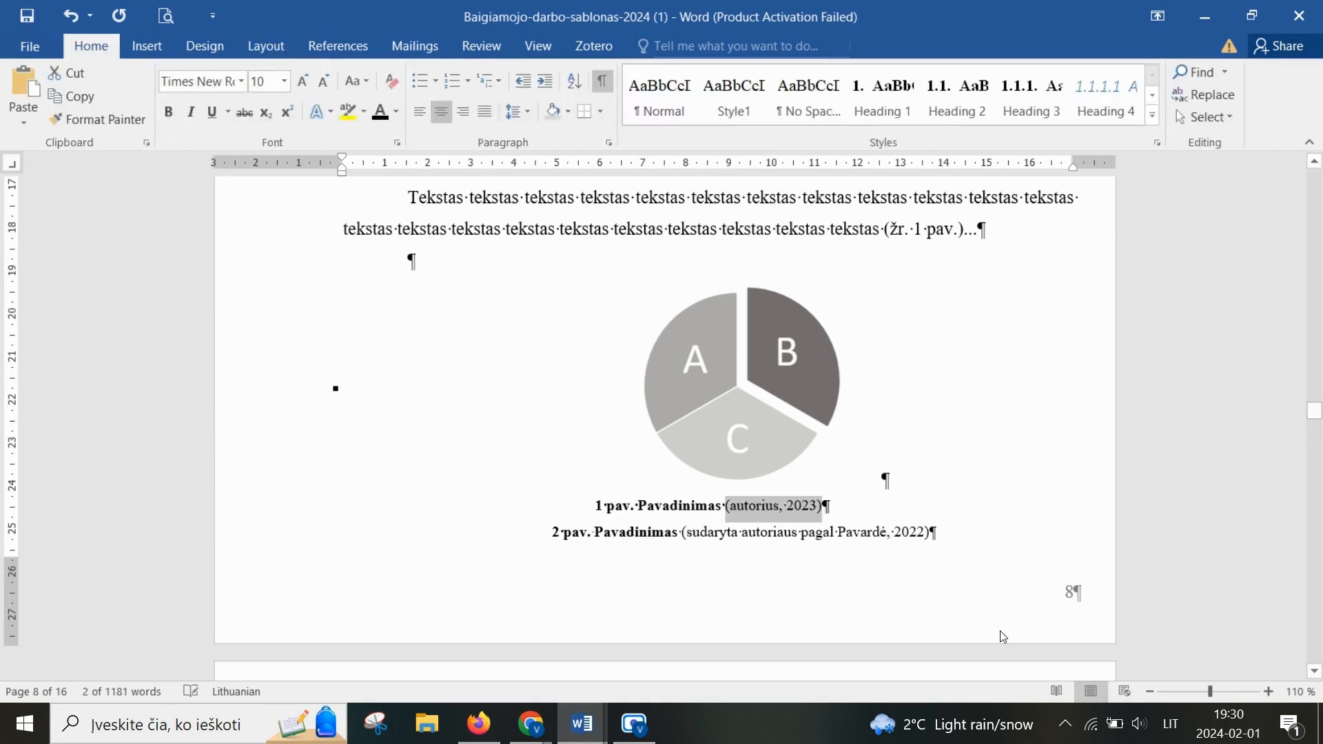
pyautogui.click(782, 548)
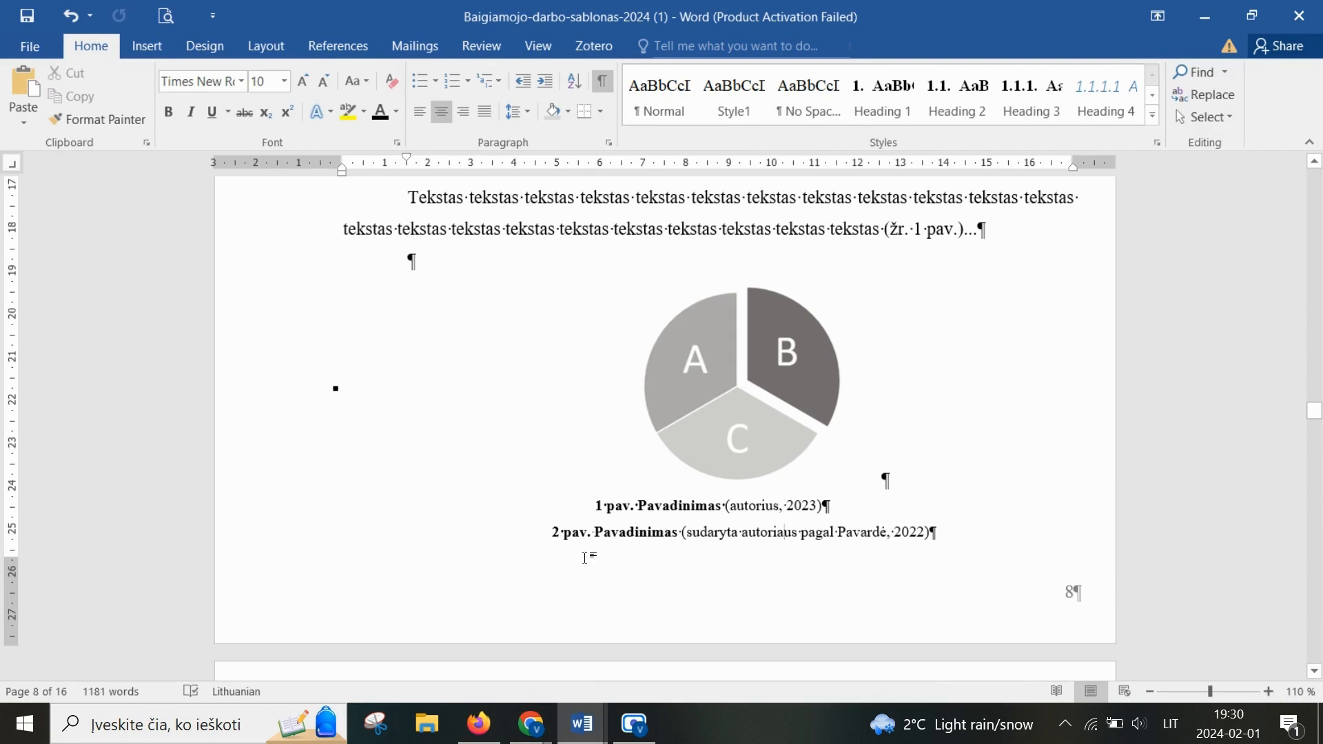
# Step: Delete the template's old figure caption "2 pav. Pavadinimas (sudaryta autoriaus pagal Pavardė, 2022)" under the pie chart
pyautogui.moveTo(550, 537); pyautogui.dragTo(562, 538)
pyautogui.click(571, 541)
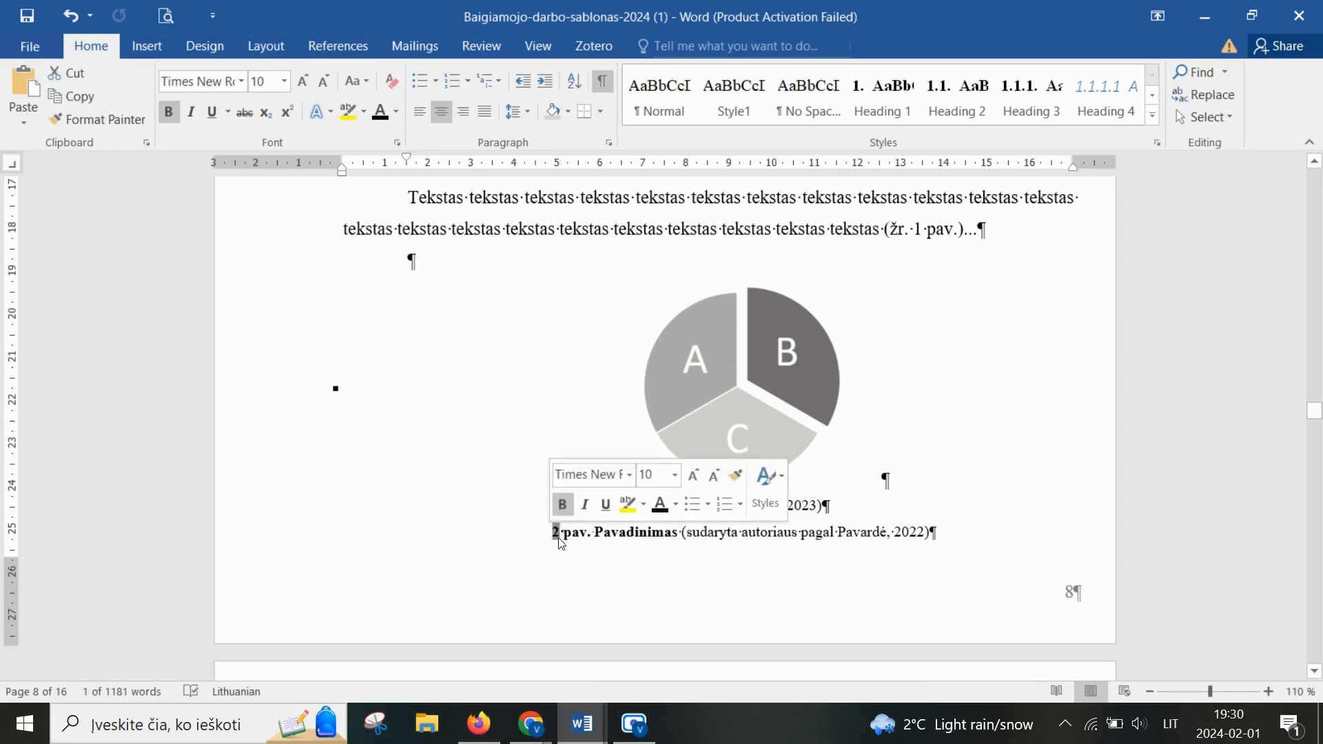
pyautogui.scroll(2, 937, 549)
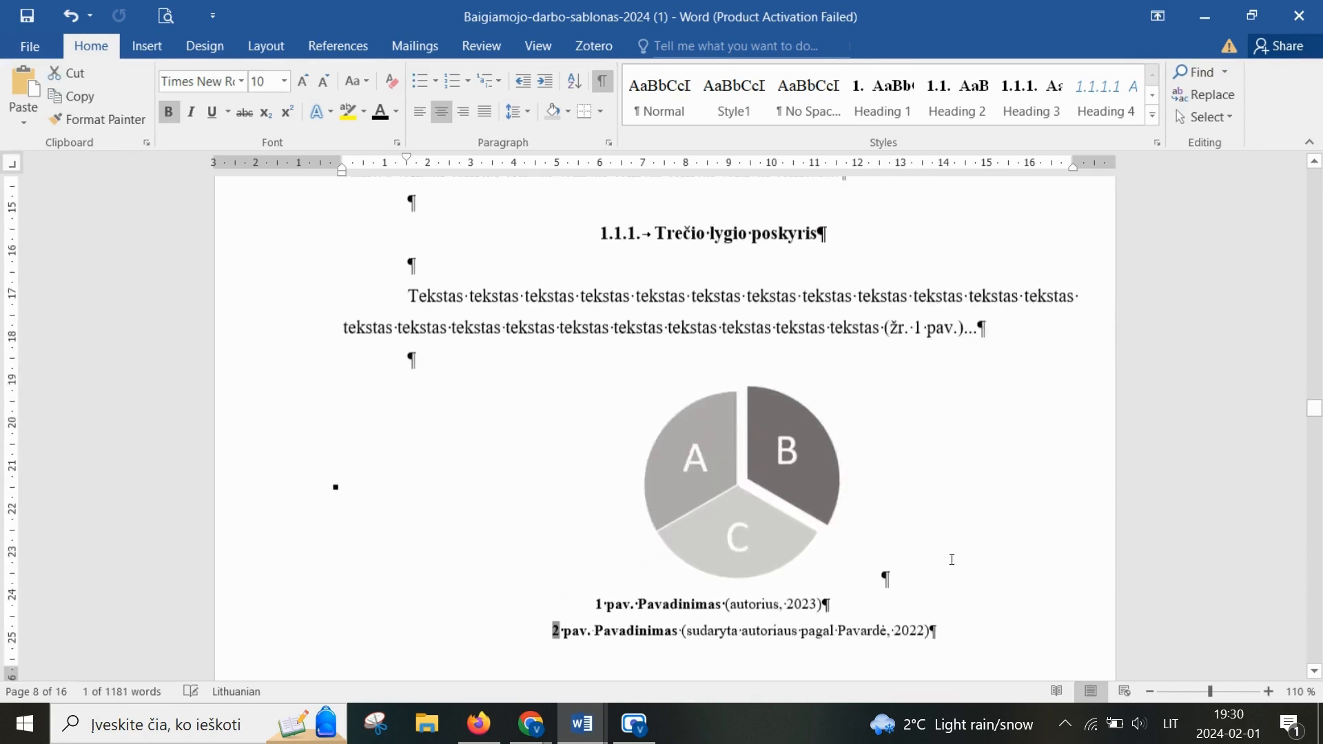
pyautogui.scroll(-4, 952, 559)
pyautogui.moveTo(933, 423); pyautogui.dragTo(481, 431)
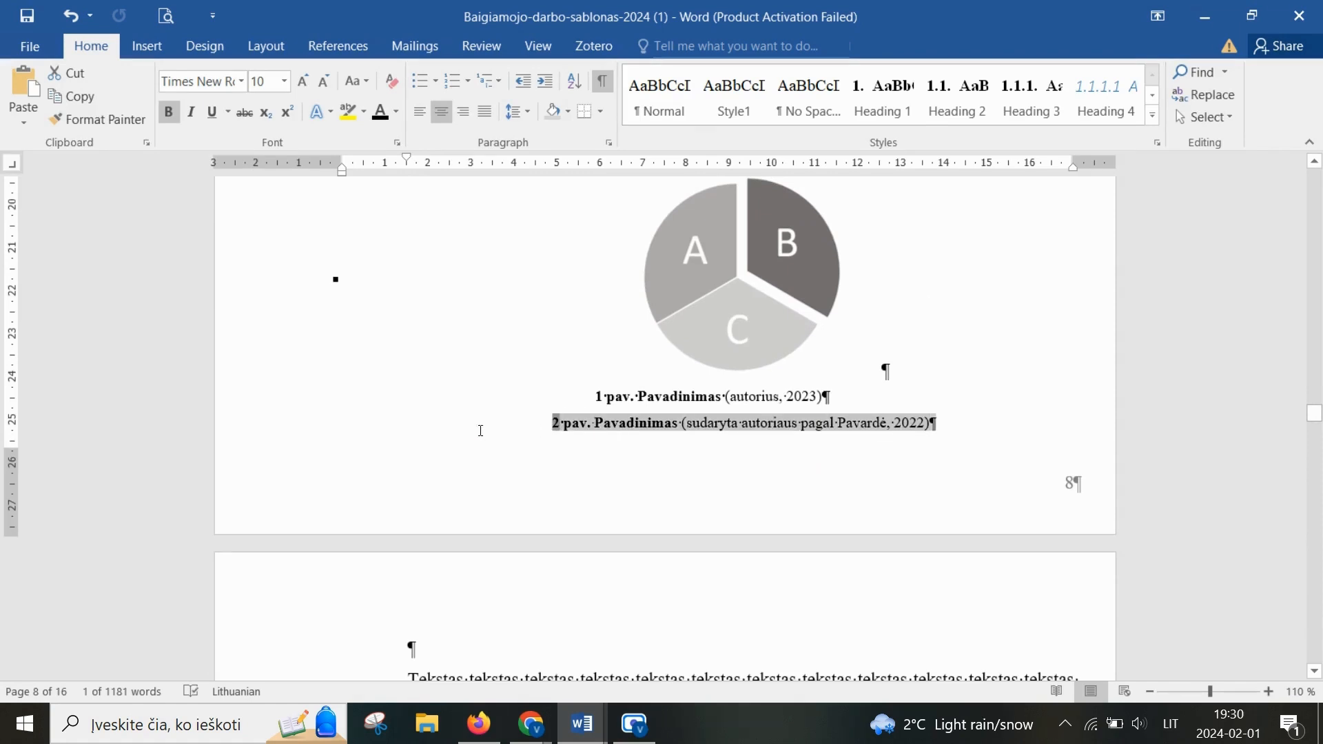
pyautogui.press('BackSpace')
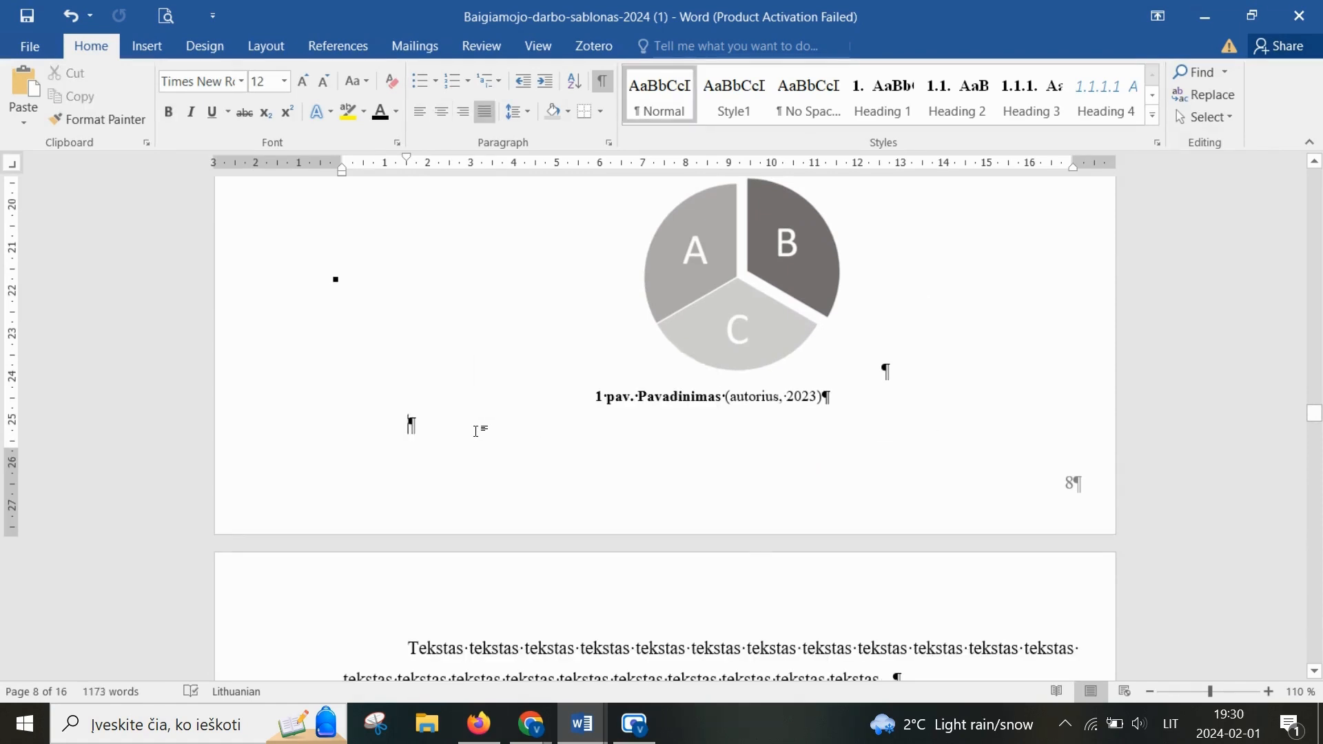
# Step: Review the captioned pie chart and its in-text reference, and look through the analytical and project chapters up to the IŠVADOS section
pyautogui.scroll(4, 475, 430)
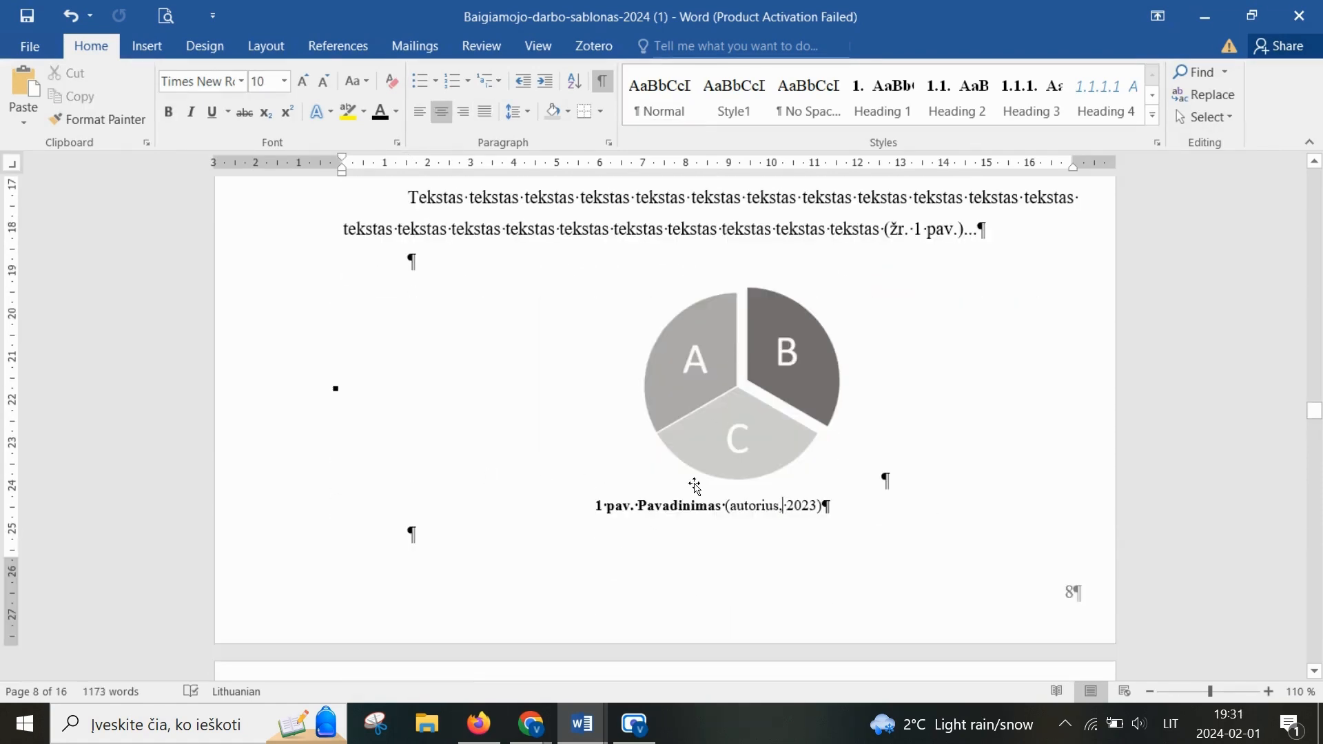
pyautogui.scroll(2, 861, 476)
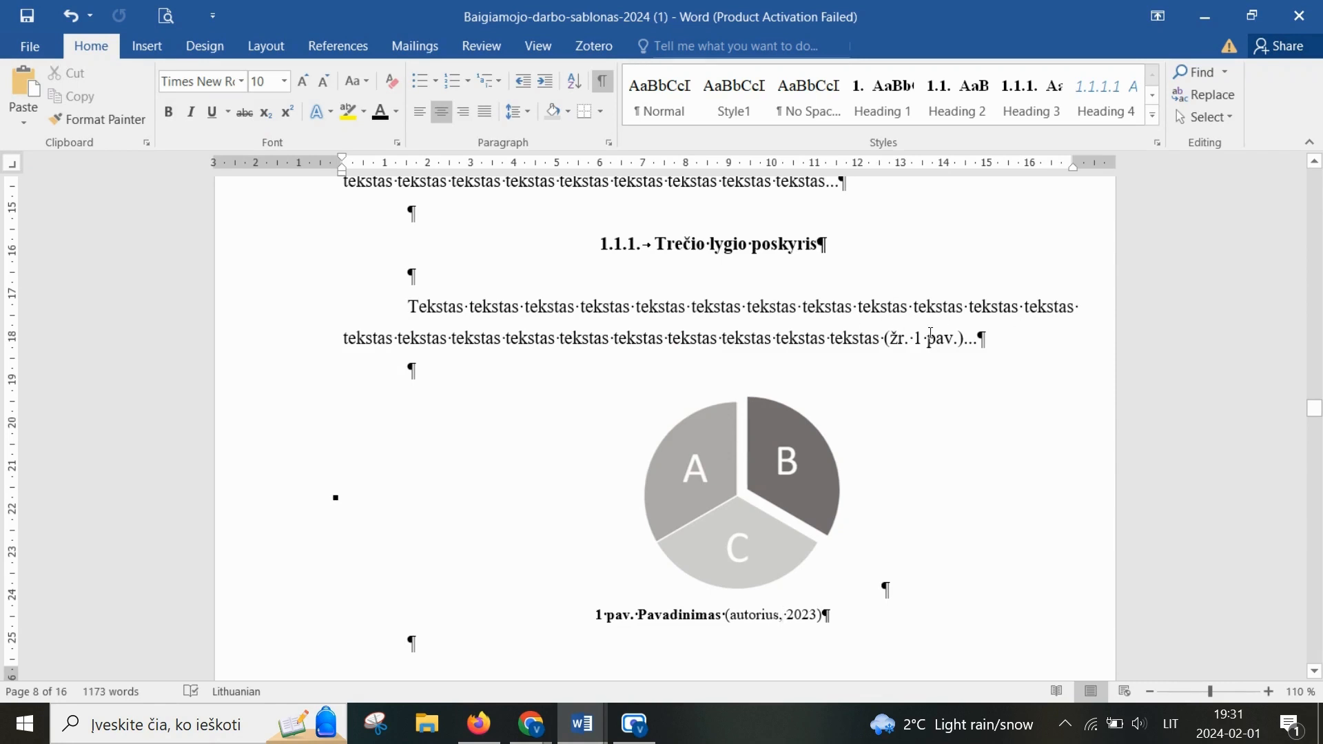
pyautogui.scroll(-6, 945, 338)
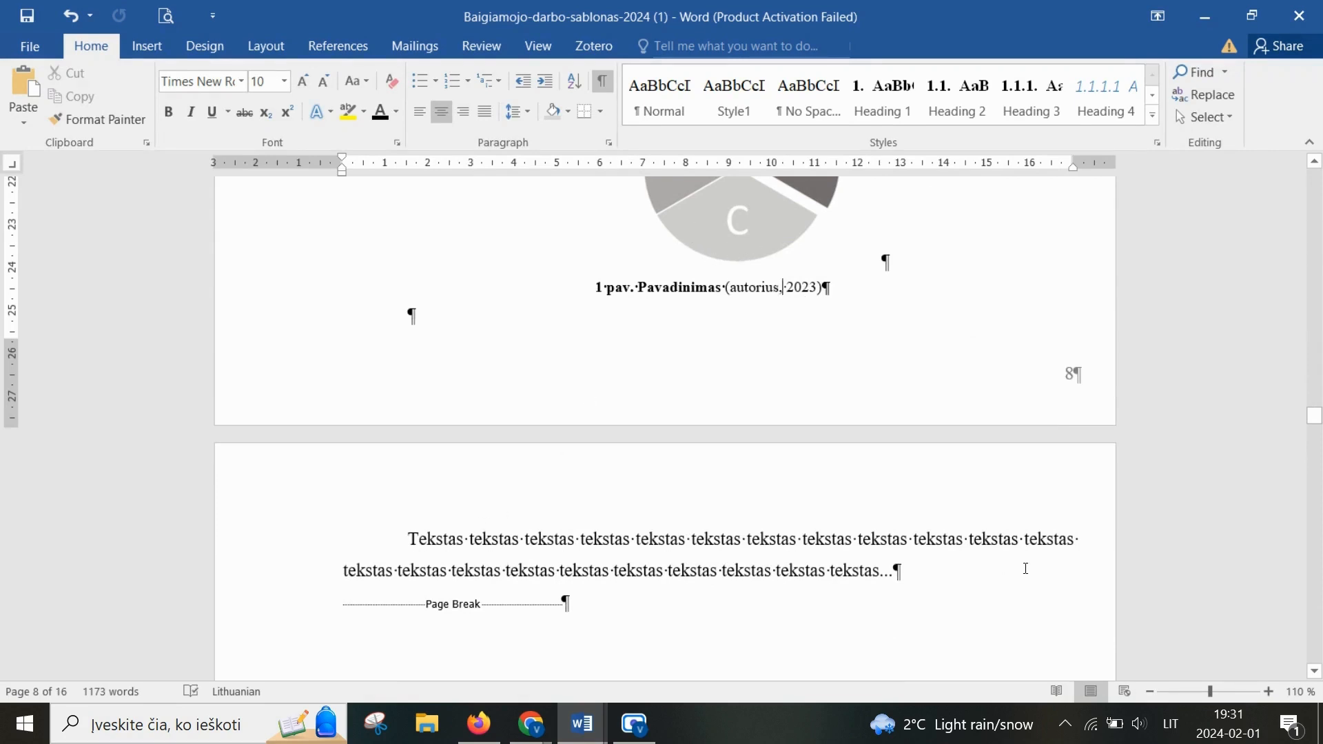
pyautogui.scroll(12, 1026, 569)
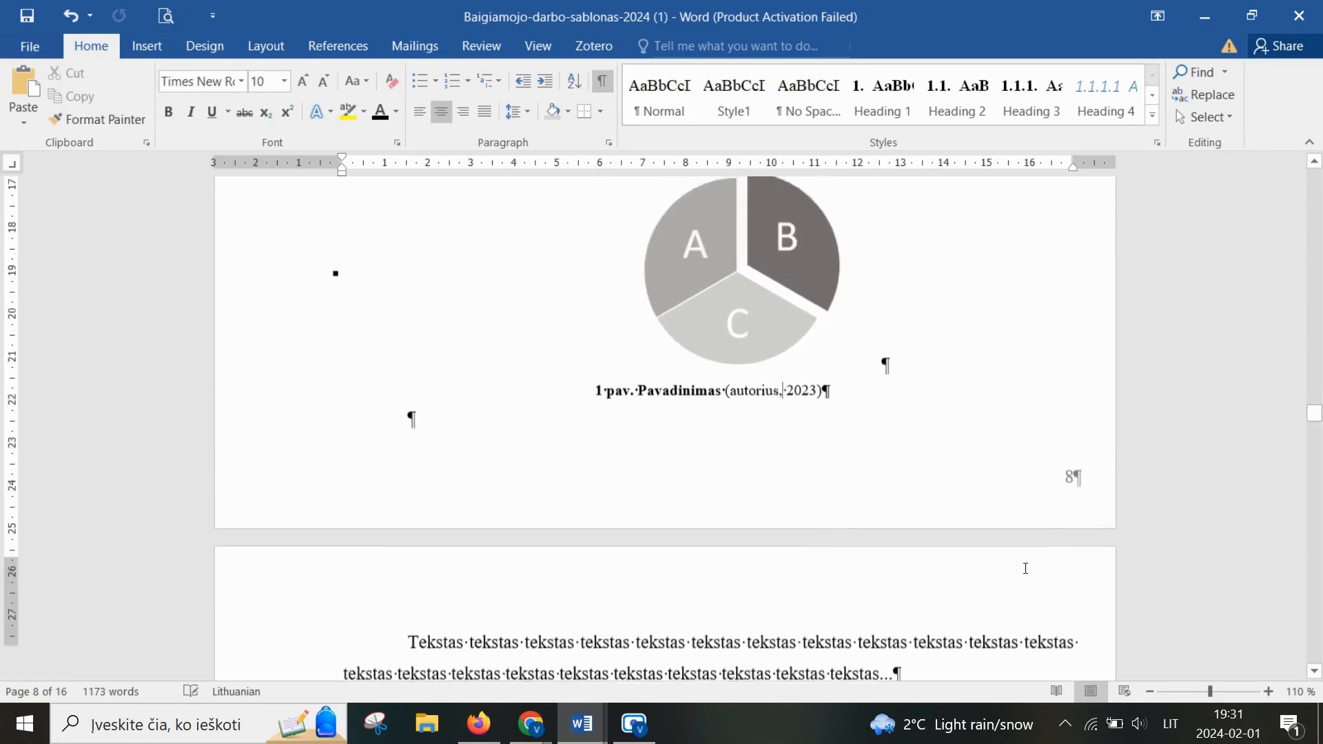
pyautogui.scroll(-5, 1025, 569)
pyautogui.scroll(-7, 1025, 568)
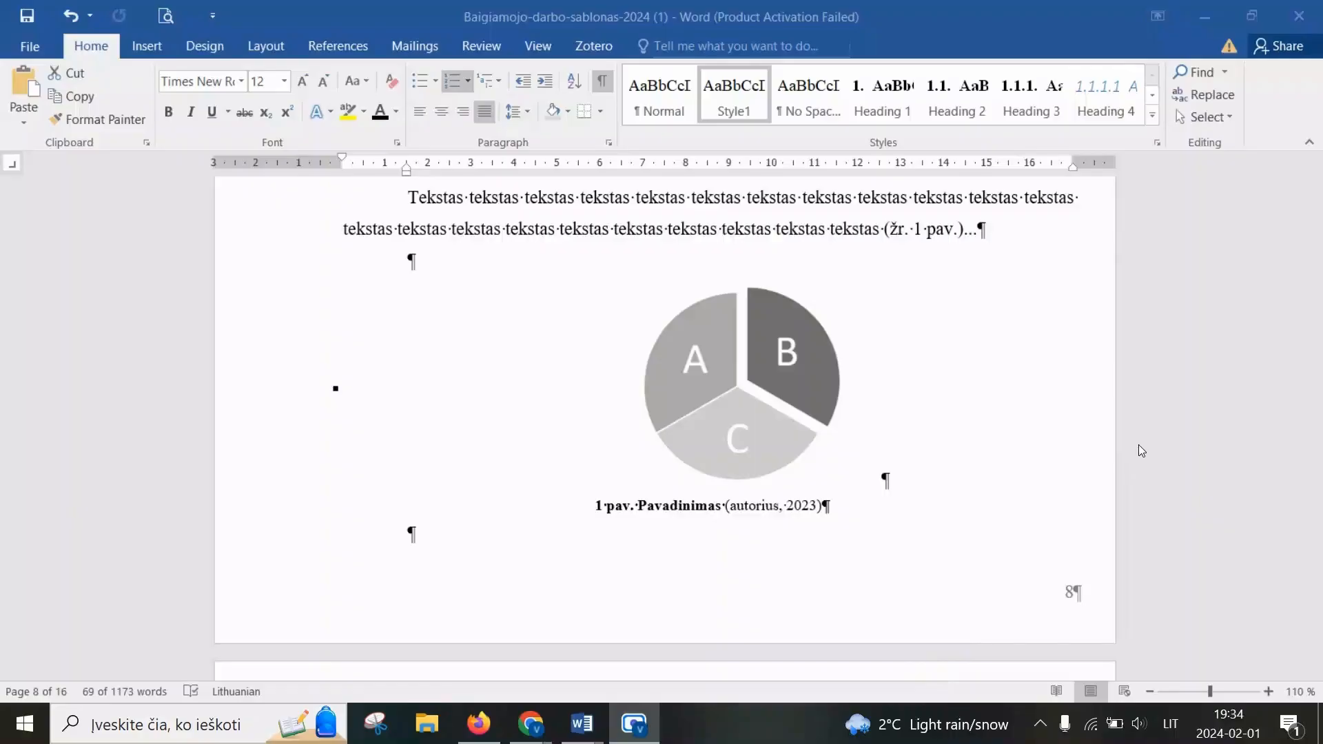
pyautogui.scroll(-8, 1139, 445)
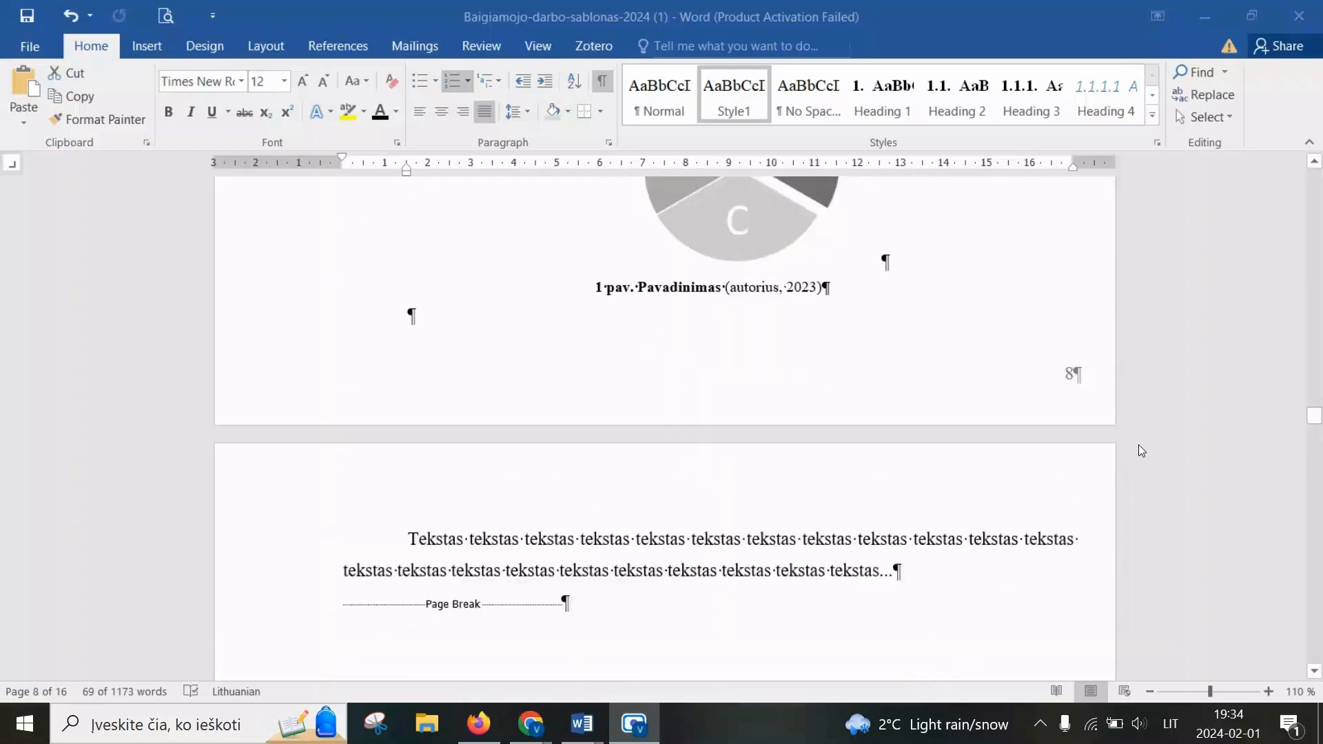
pyautogui.scroll(-10, 1138, 445)
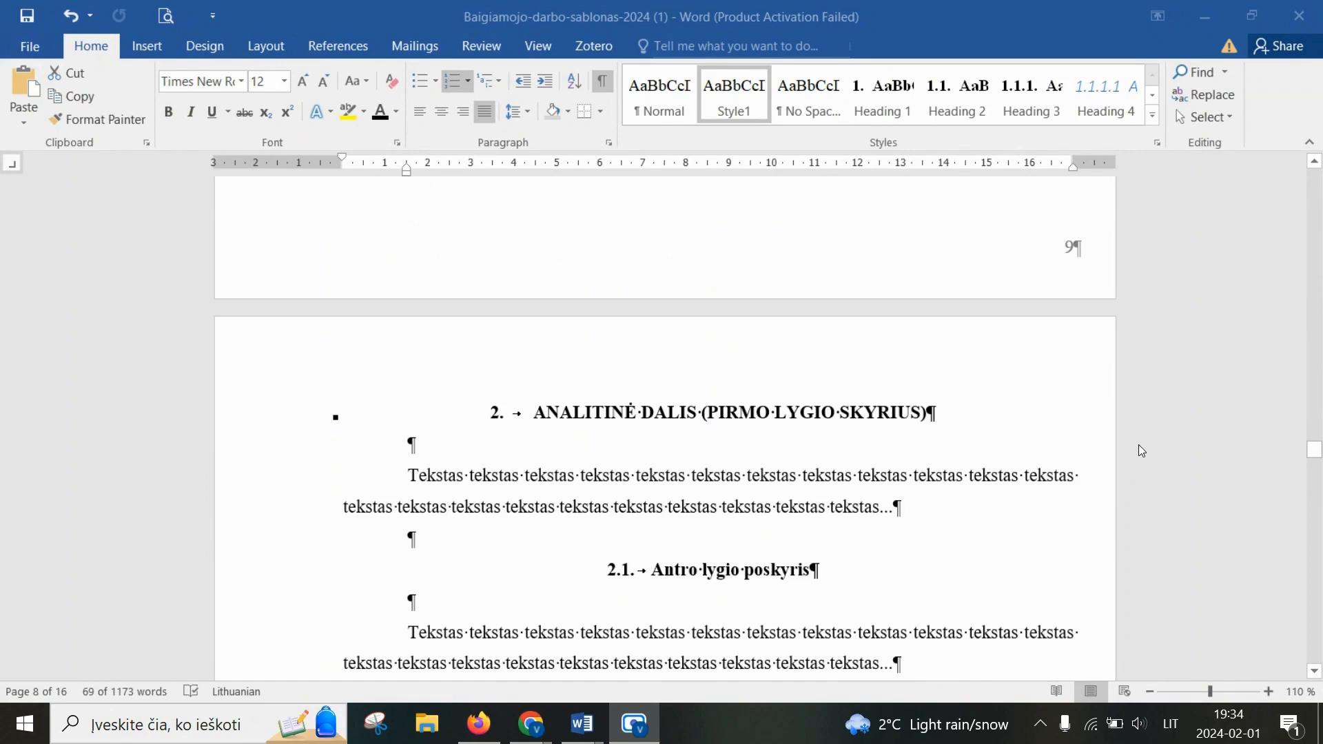
pyautogui.scroll(-2, 1139, 451)
pyautogui.scroll(-15, 1099, 457)
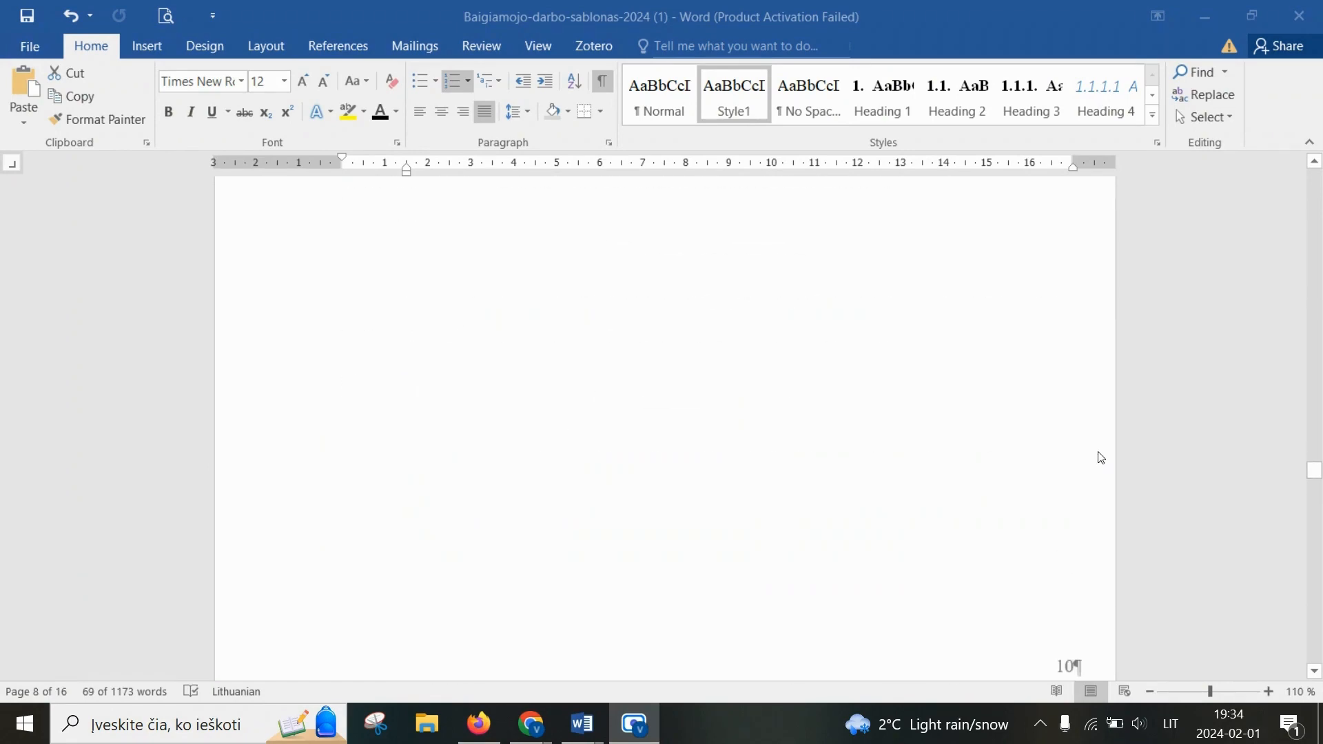
pyautogui.scroll(4, 1098, 457)
pyautogui.click(747, 286)
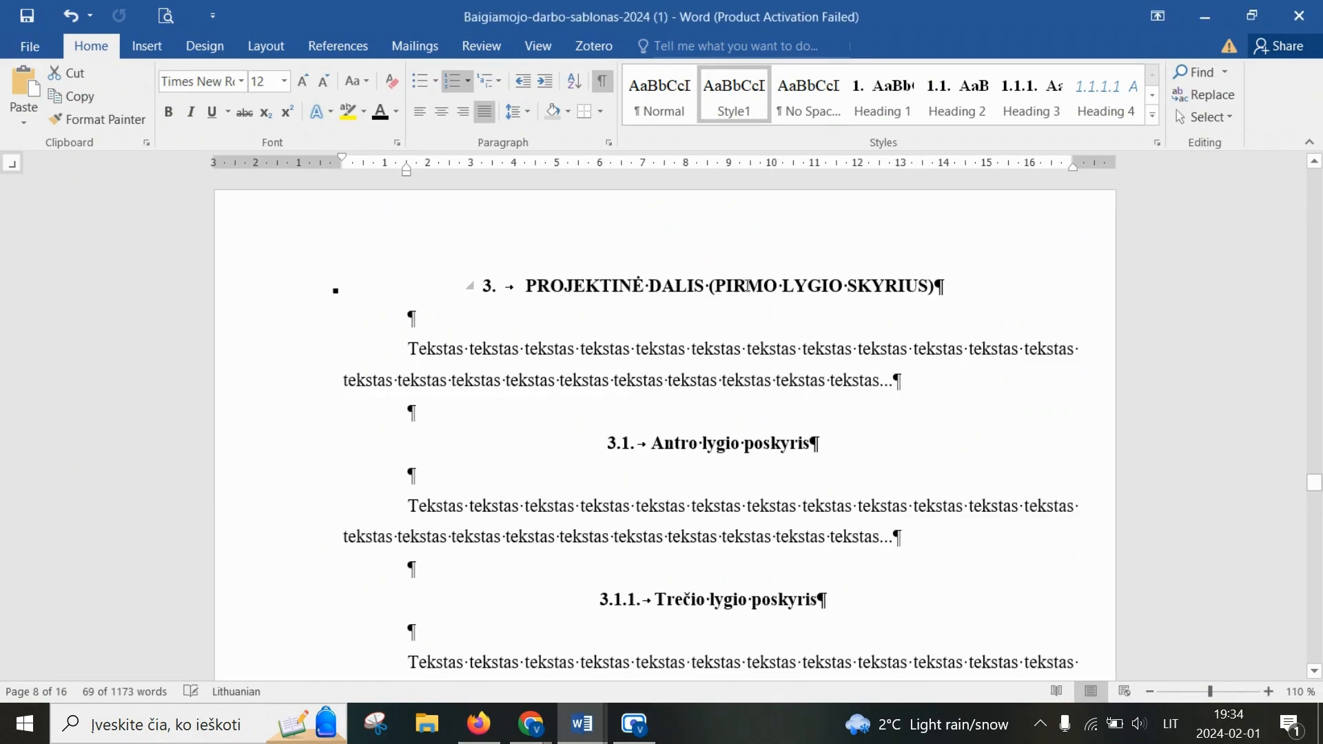
pyautogui.click(789, 452)
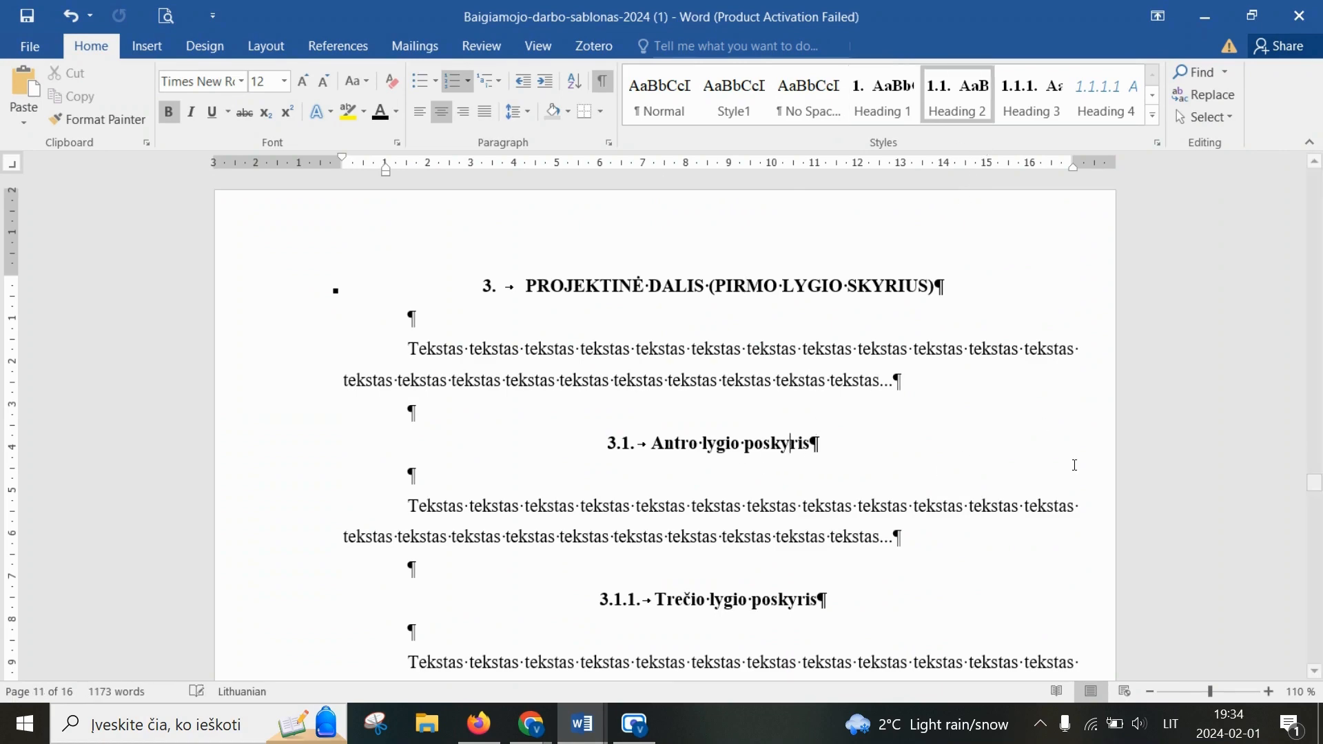
pyautogui.scroll(-15, 1123, 509)
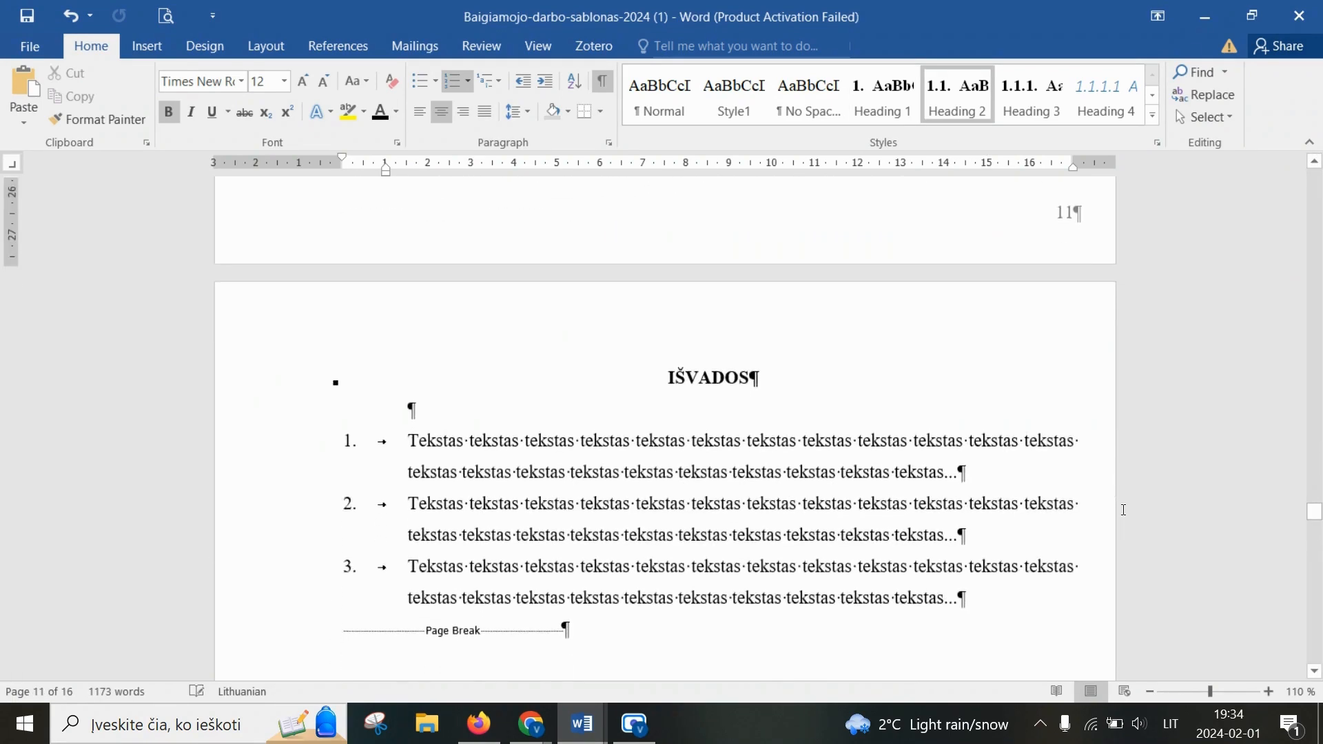
pyautogui.scroll(-3, 1123, 510)
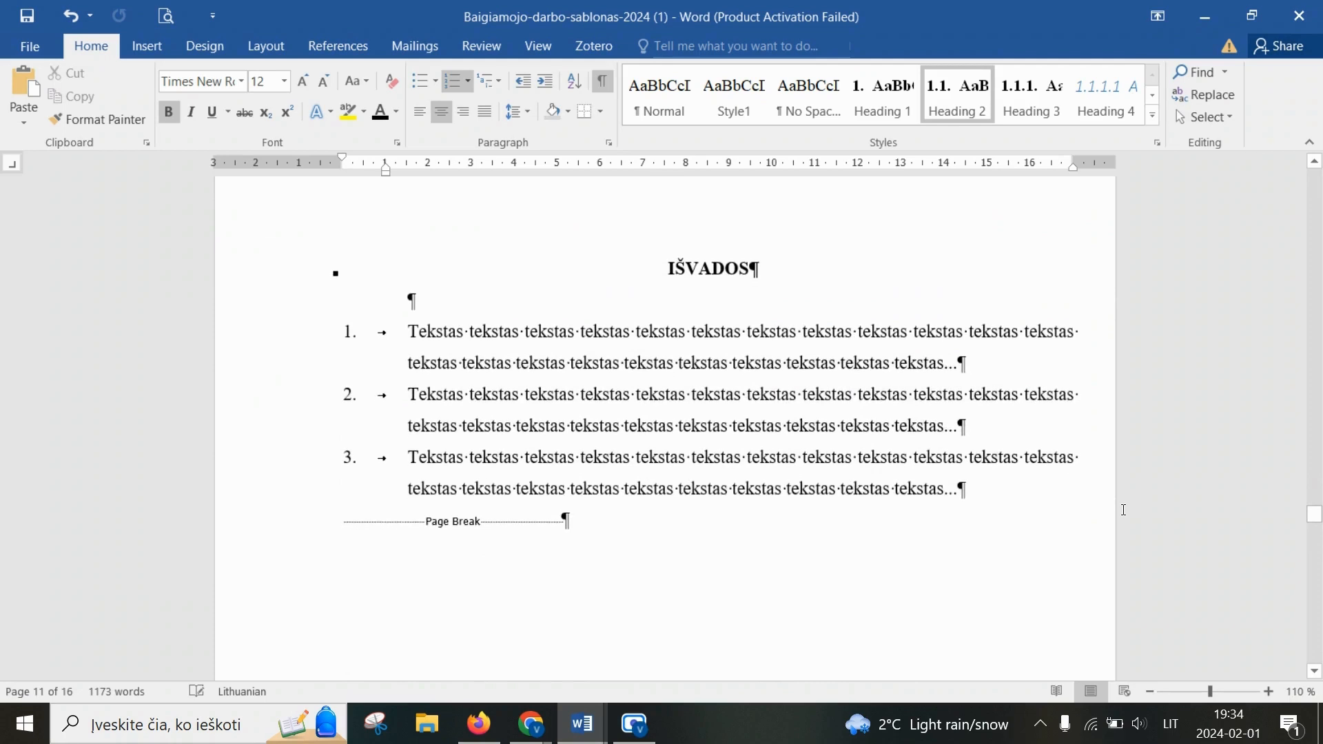
# Step: Apply the Normal style to the three conclusion paragraphs under IŠVADOS, clearing their numbering
pyautogui.click(965, 469)
pyautogui.moveTo(1010, 485); pyautogui.dragTo(412, 334)
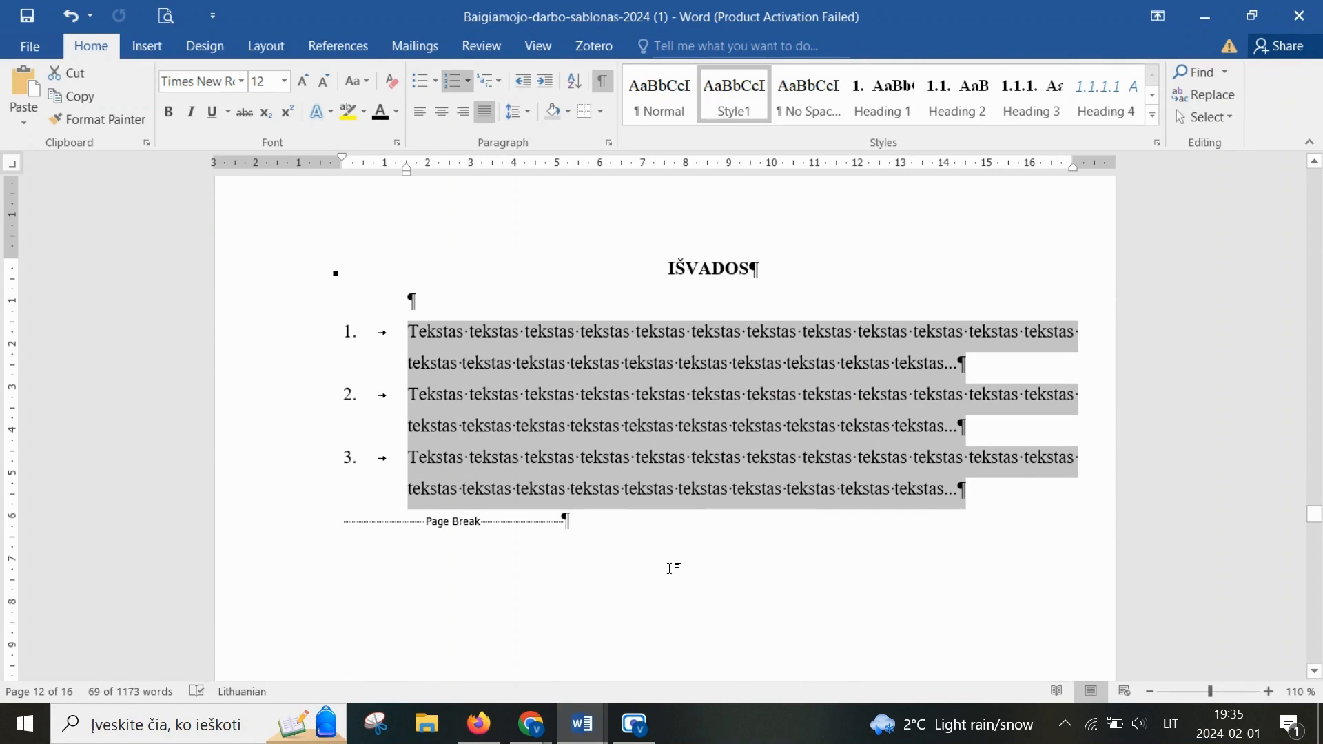
pyautogui.click(652, 98)
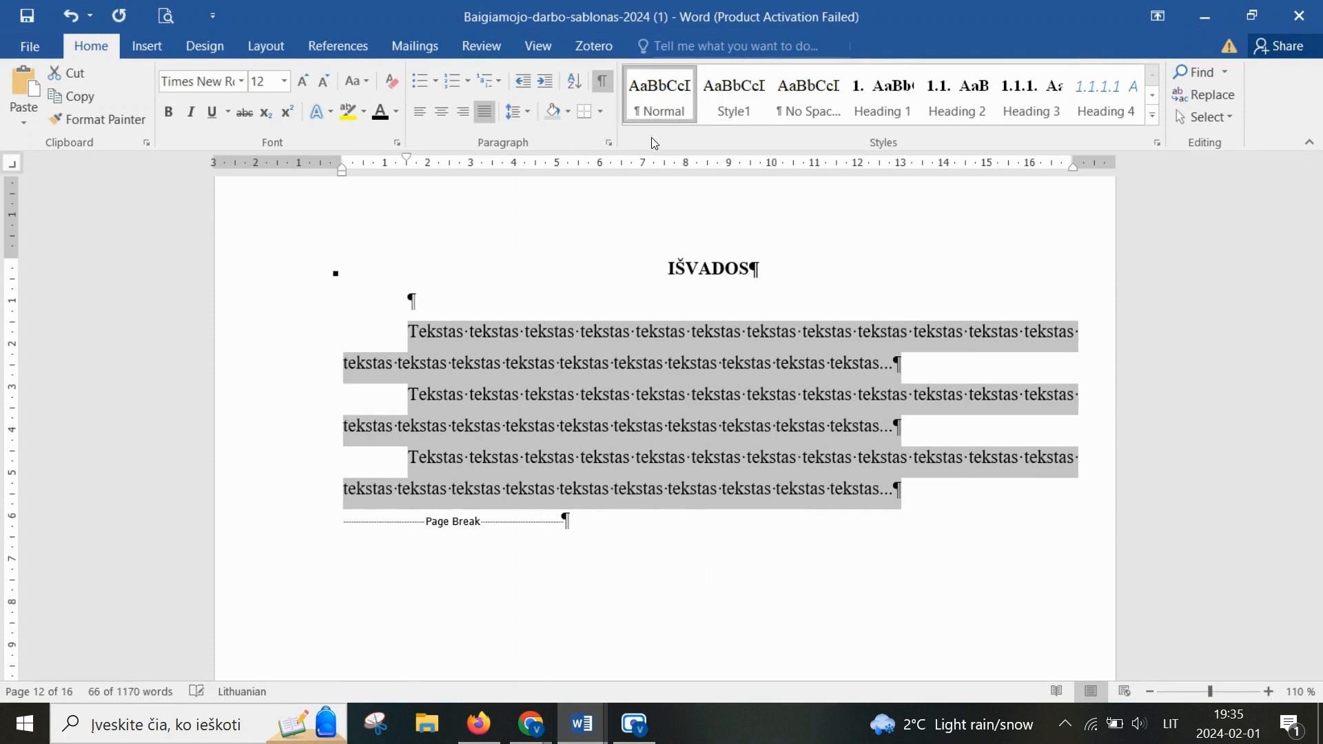
# Step: Turn the three conclusion paragraphs under IŠVADOS into a numbered list
pyautogui.click(860, 490)
pyautogui.moveTo(1026, 488); pyautogui.dragTo(338, 339)
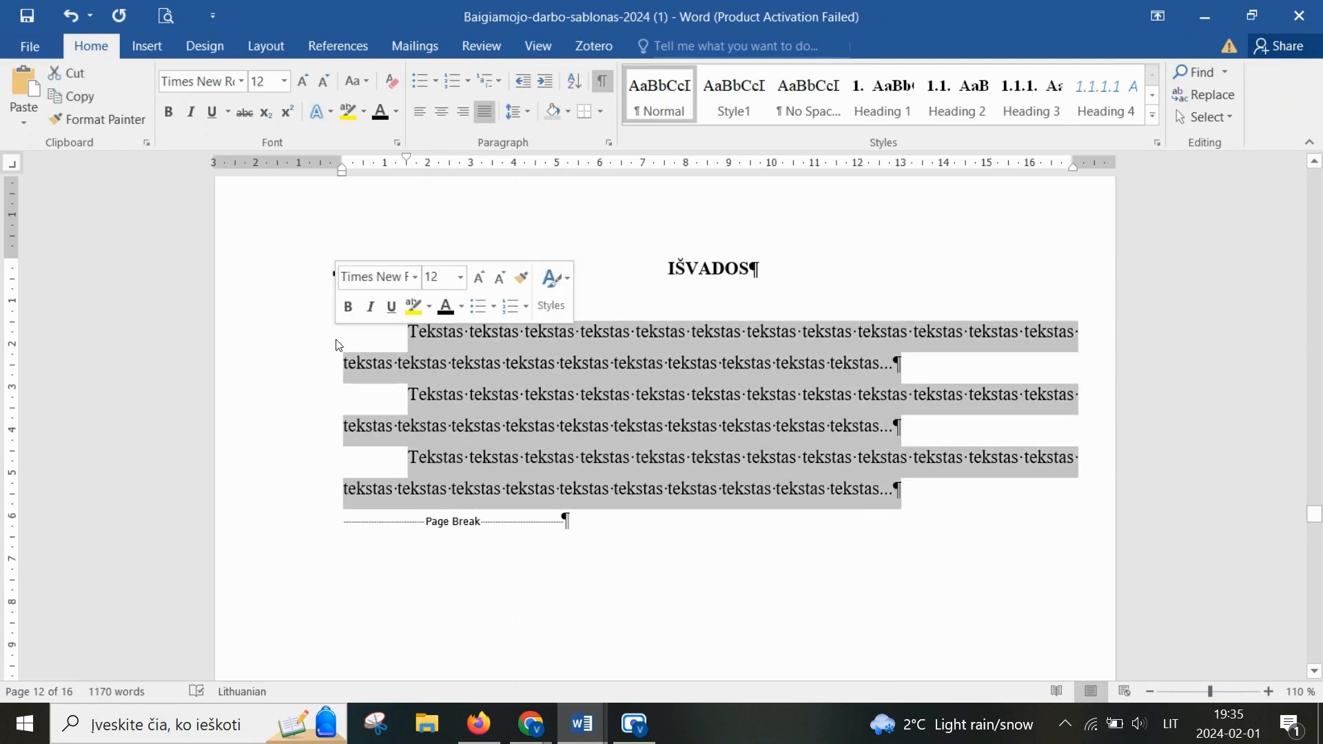
pyautogui.click(451, 81)
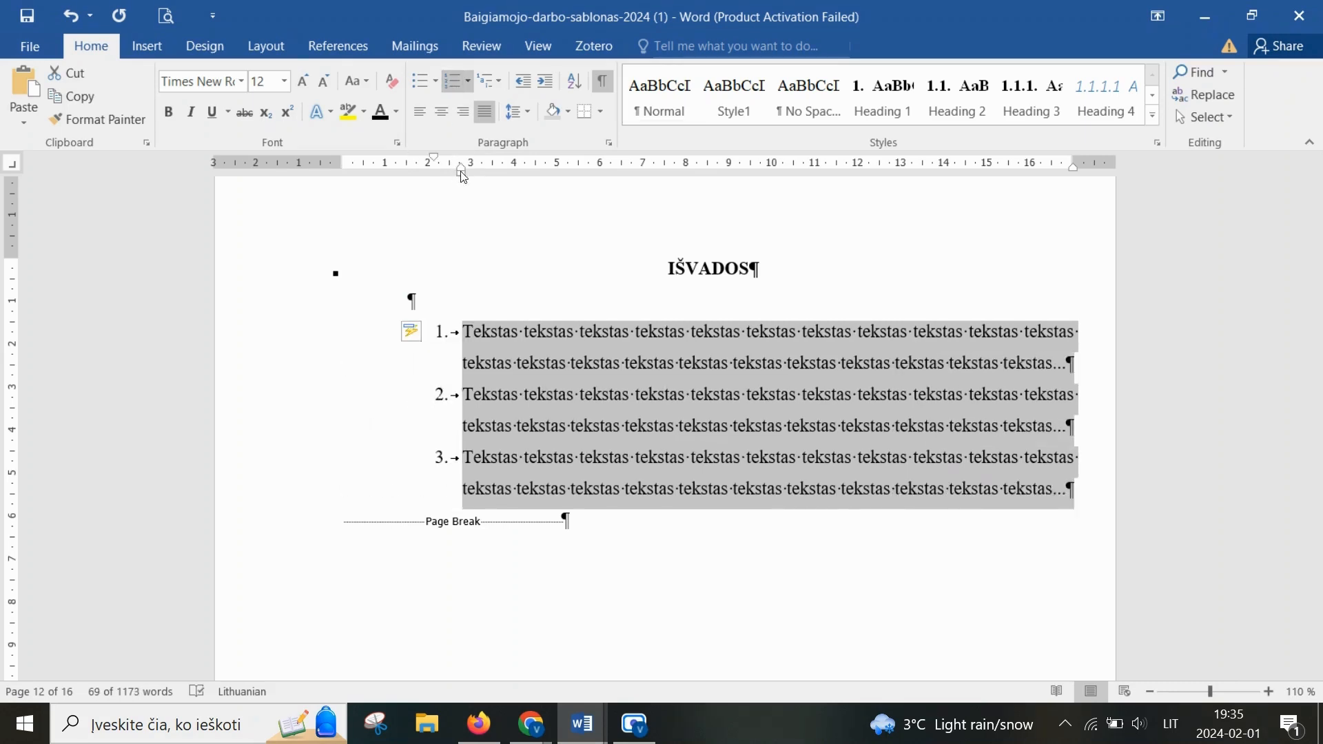
# Step: Indent the conclusions list so its numbers start at 0 cm and its text hangs at 1.5 cm
pyautogui.moveTo(434, 158); pyautogui.dragTo(346, 171)
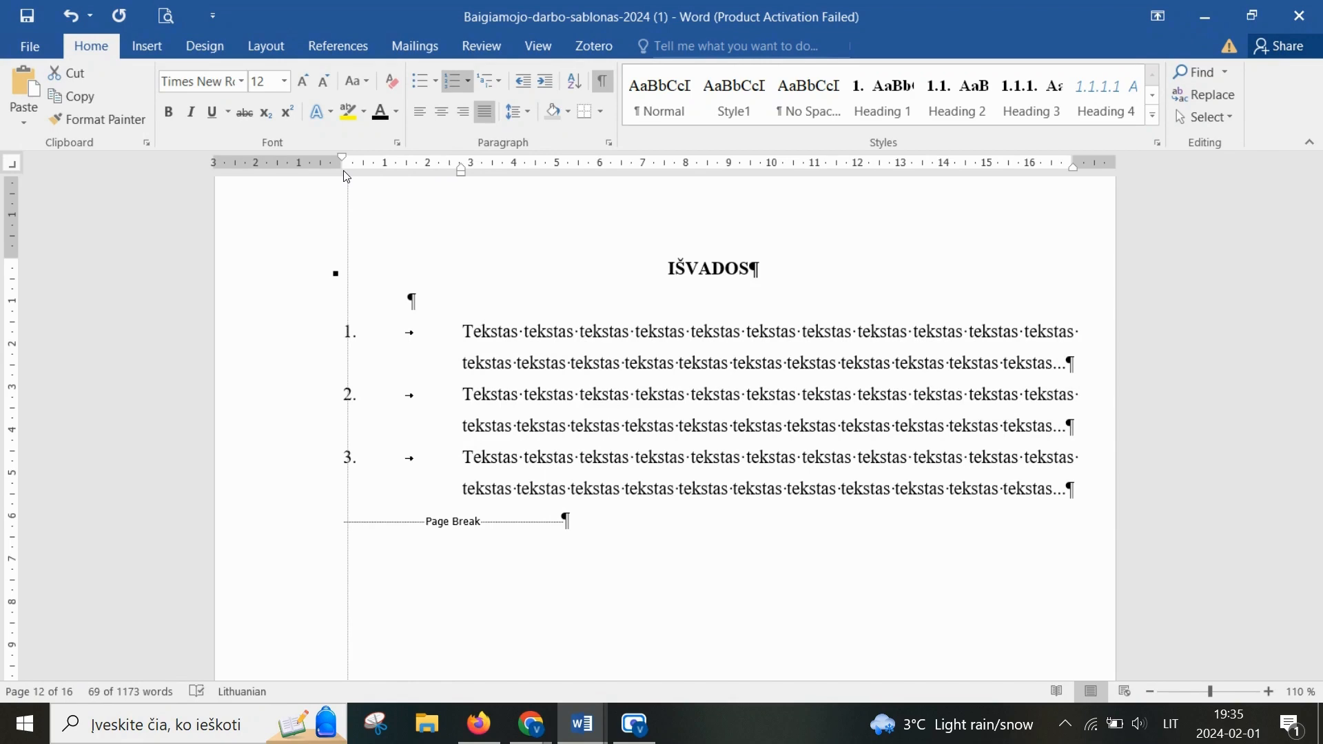
pyautogui.moveTo(343, 170); pyautogui.dragTo(344, 171)
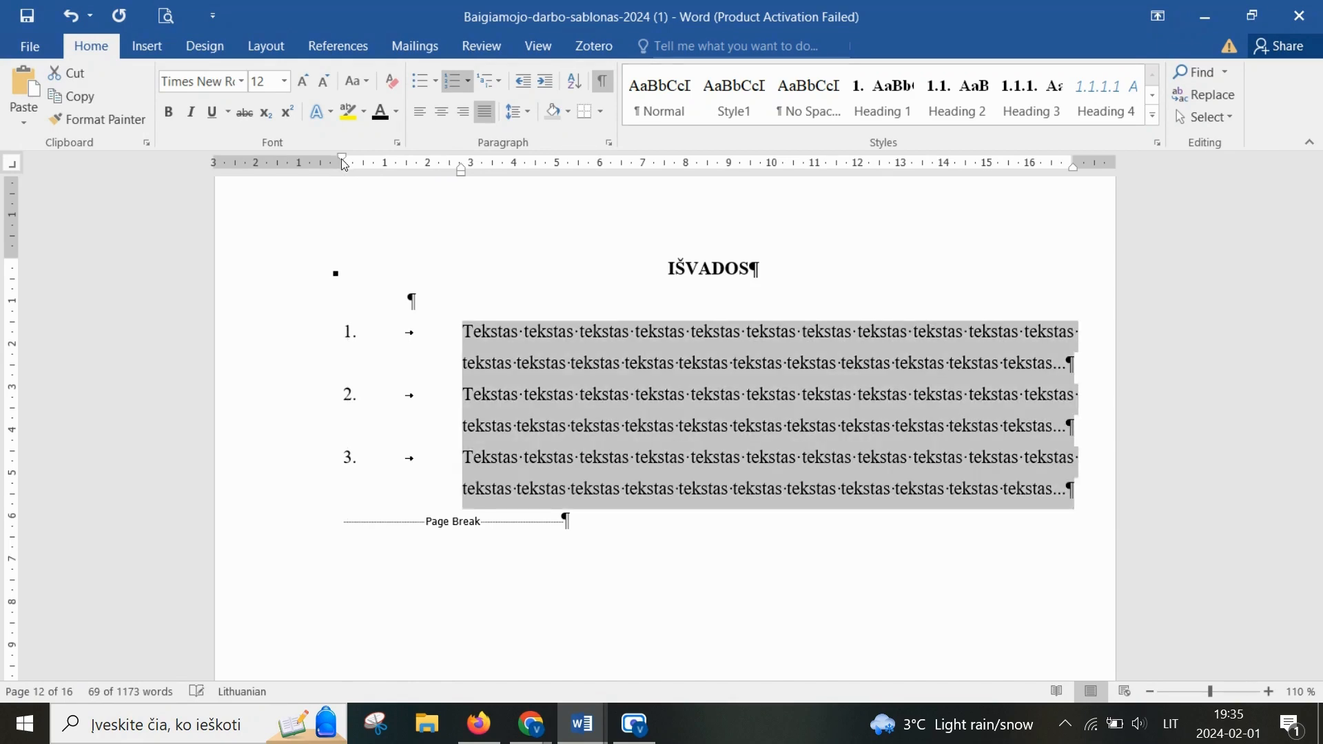
pyautogui.click(342, 159)
pyautogui.moveTo(465, 176); pyautogui.dragTo(407, 174)
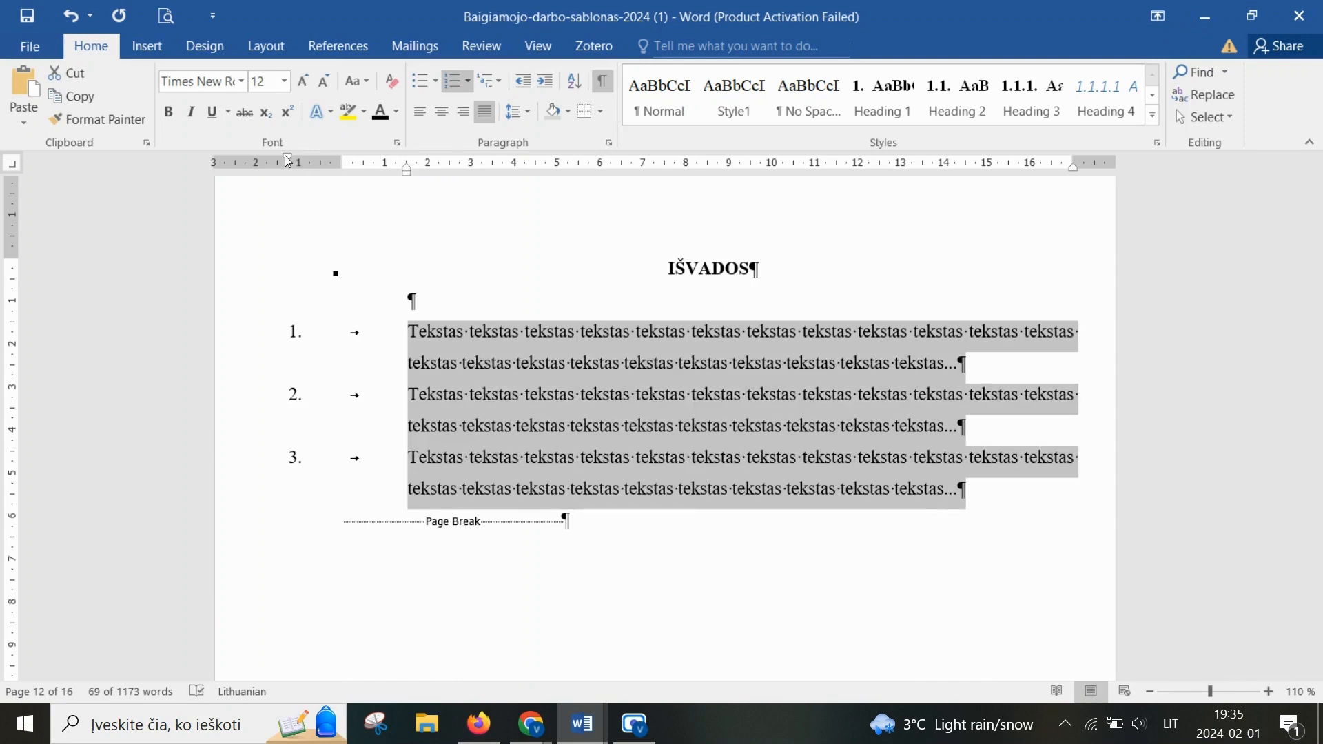
pyautogui.moveTo(288, 161); pyautogui.dragTo(342, 164)
pyautogui.click(403, 343)
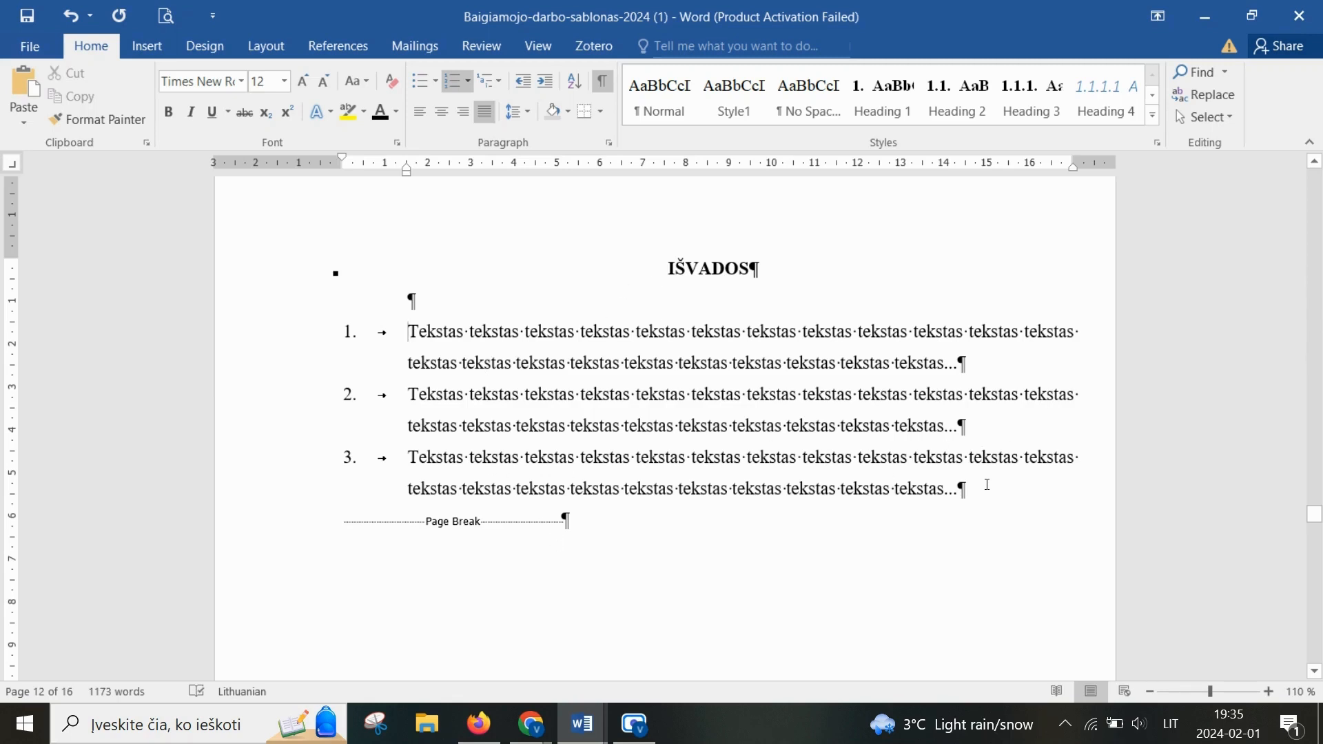
# Step: Examine the formatting of the numbered source entry and the KITI ŠALTINIAI subheading in the LITERATŪRA IR KITI INFORMACIJOS ŠALTINIAI section
pyautogui.scroll(-10, 988, 484)
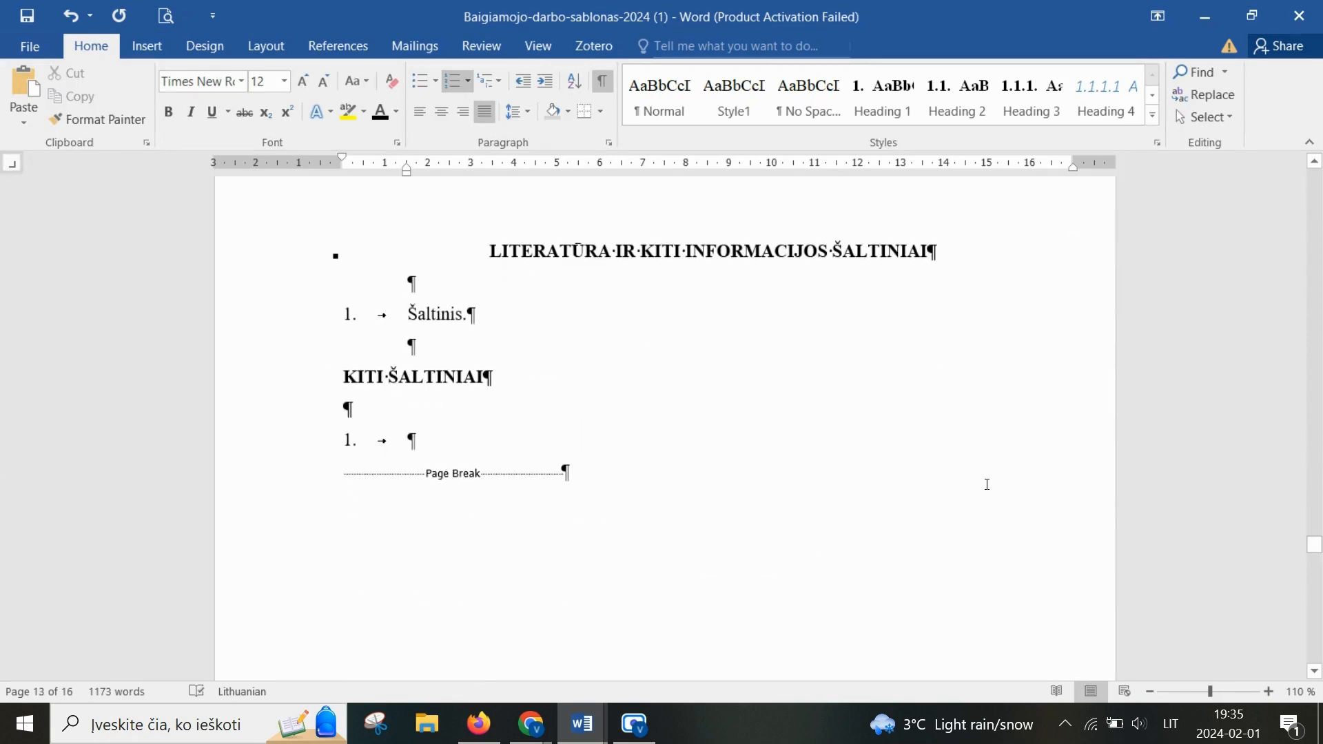
pyautogui.scroll(3, 987, 484)
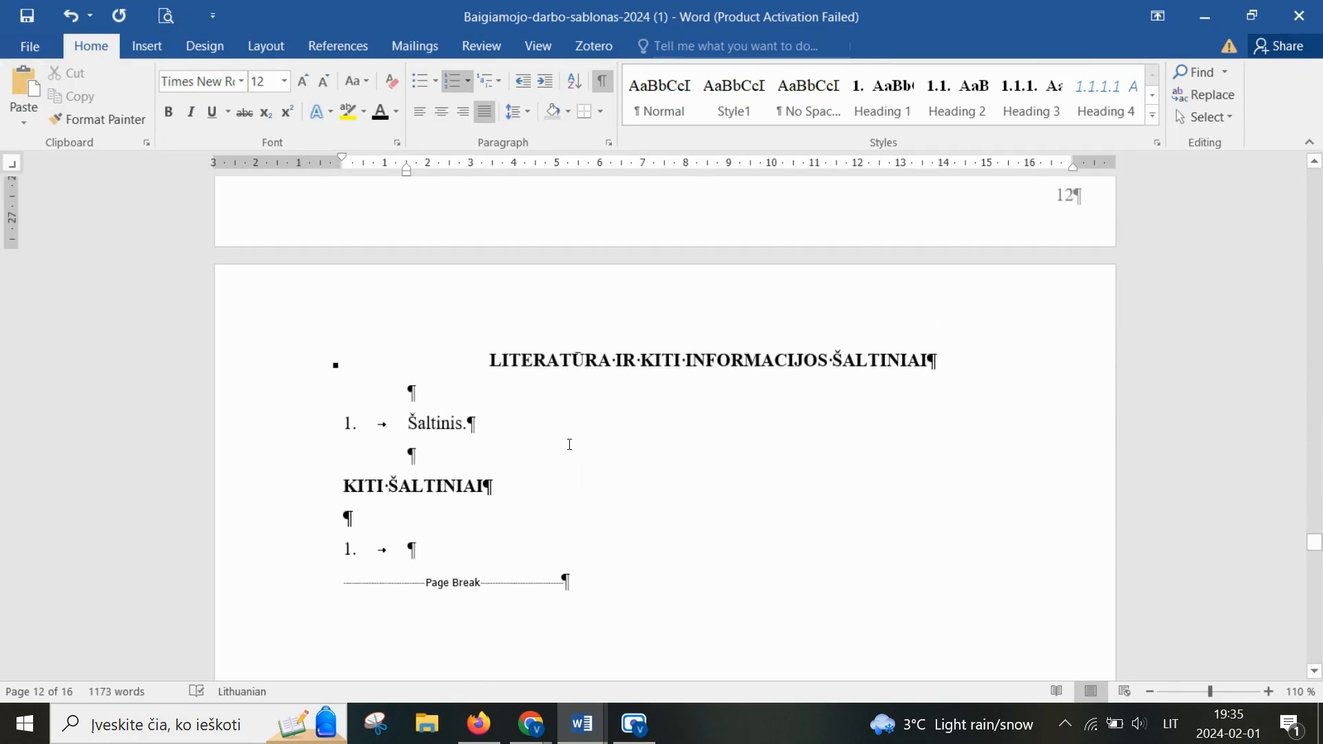
pyautogui.click(516, 429)
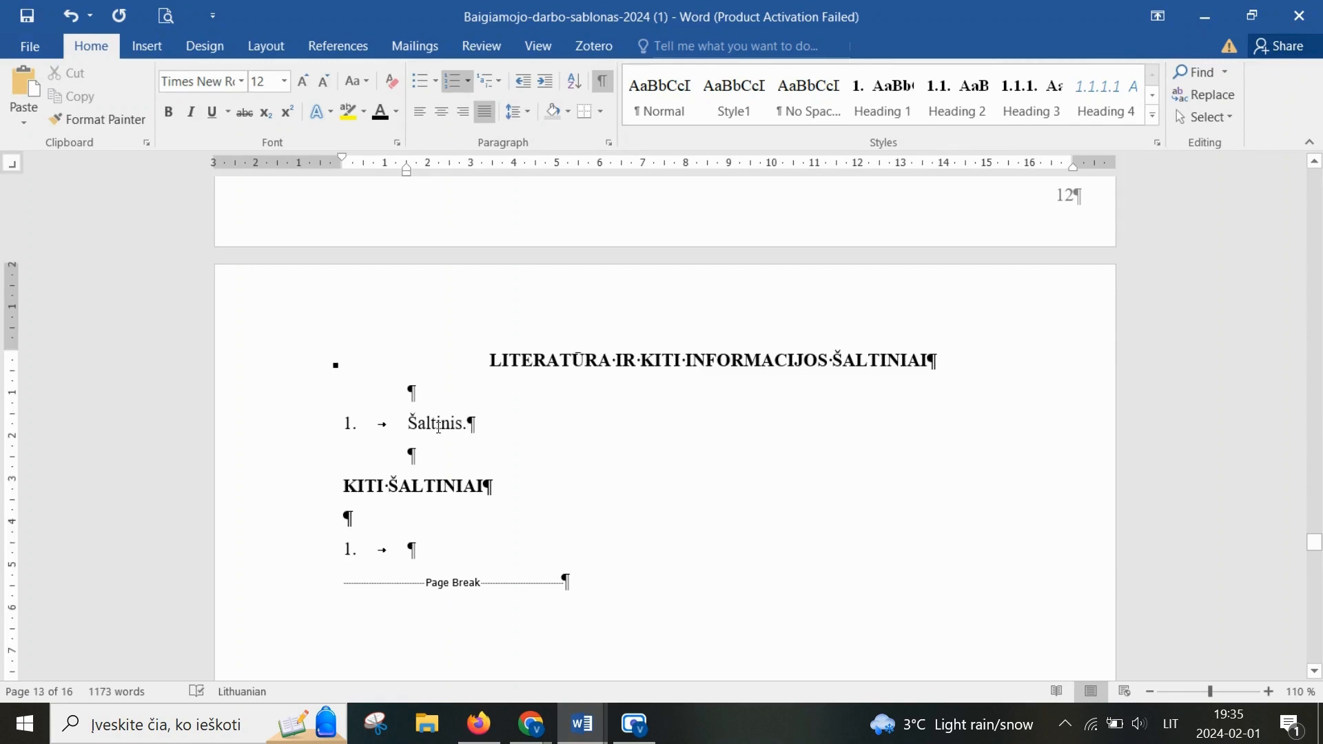
pyautogui.doubleClick(514, 428)
pyautogui.press('Down')
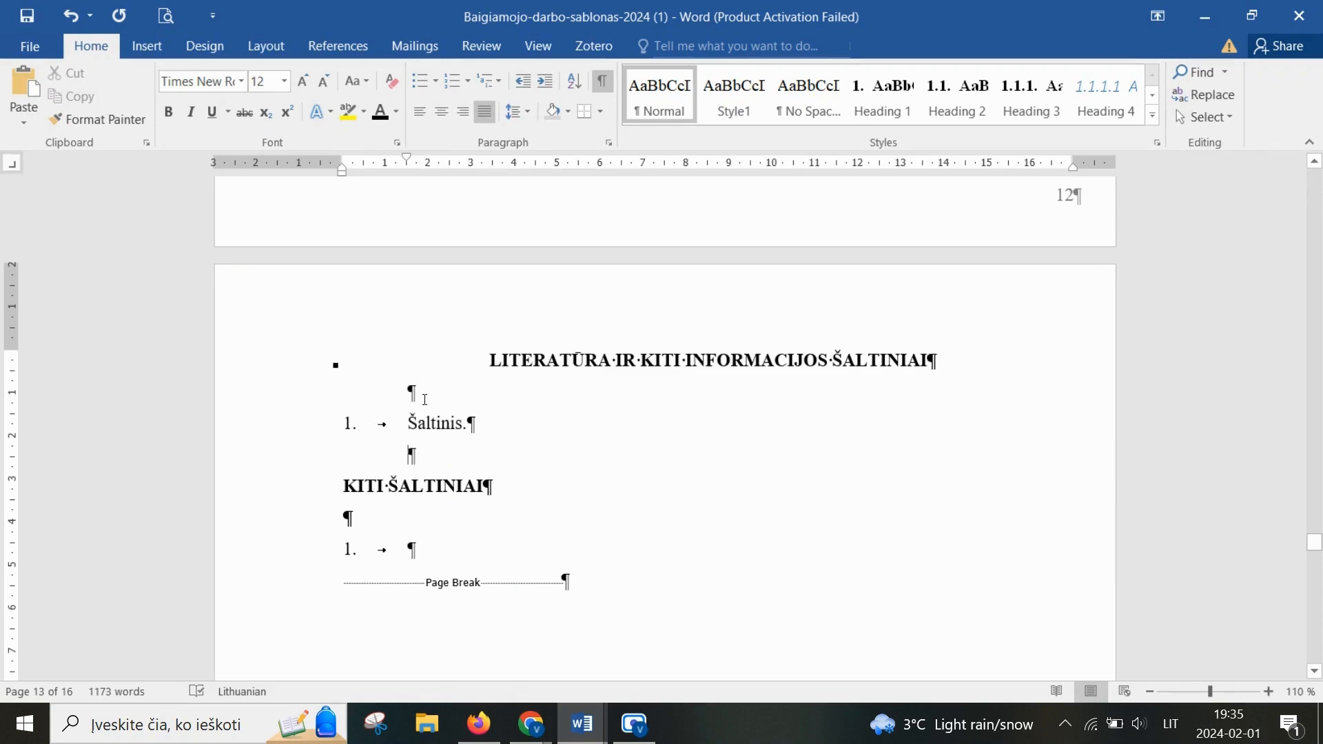
pyautogui.click(327, 423)
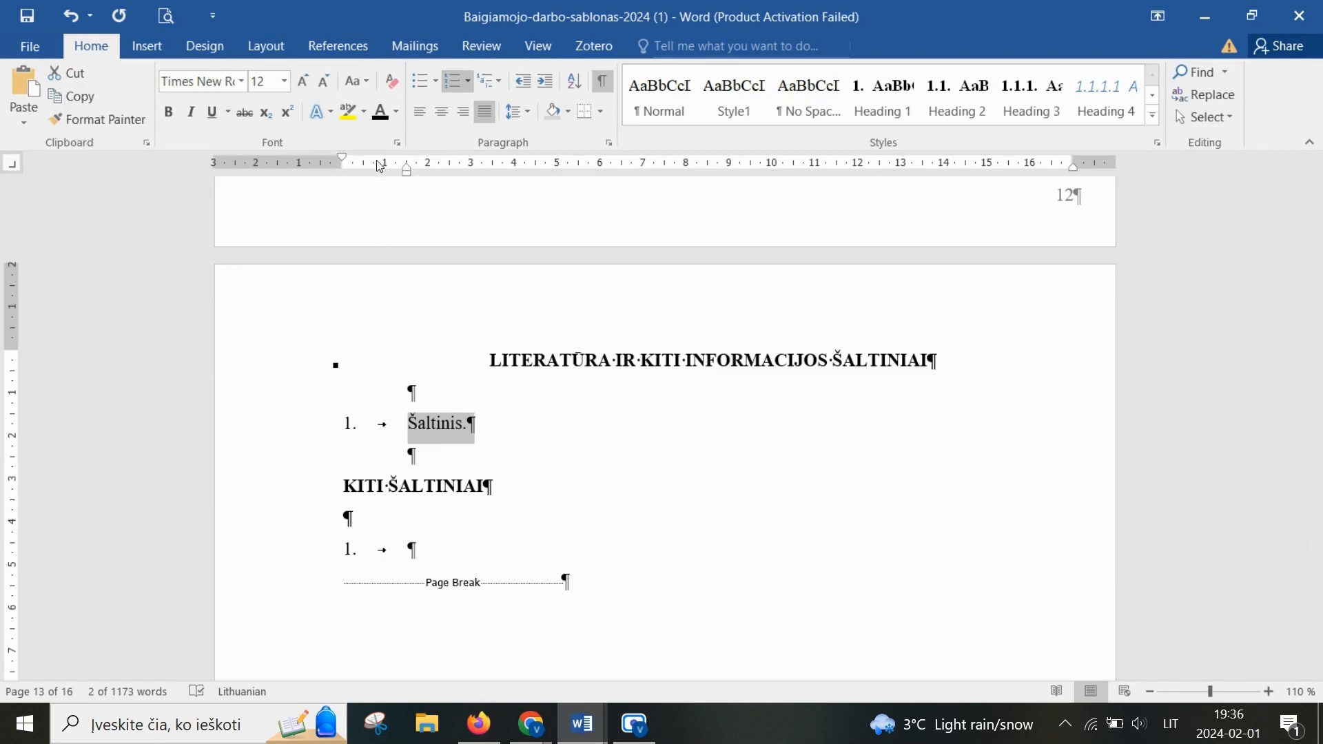
pyautogui.click(518, 430)
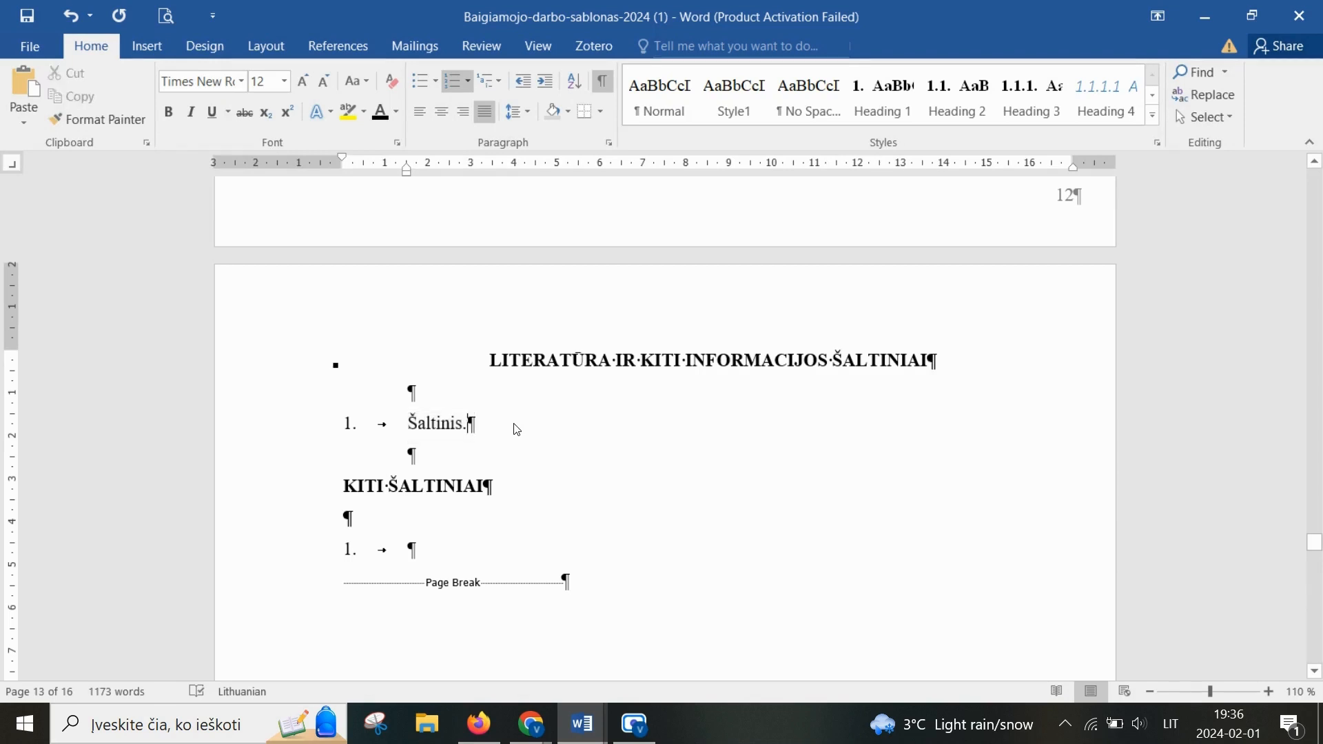
pyautogui.click(432, 454)
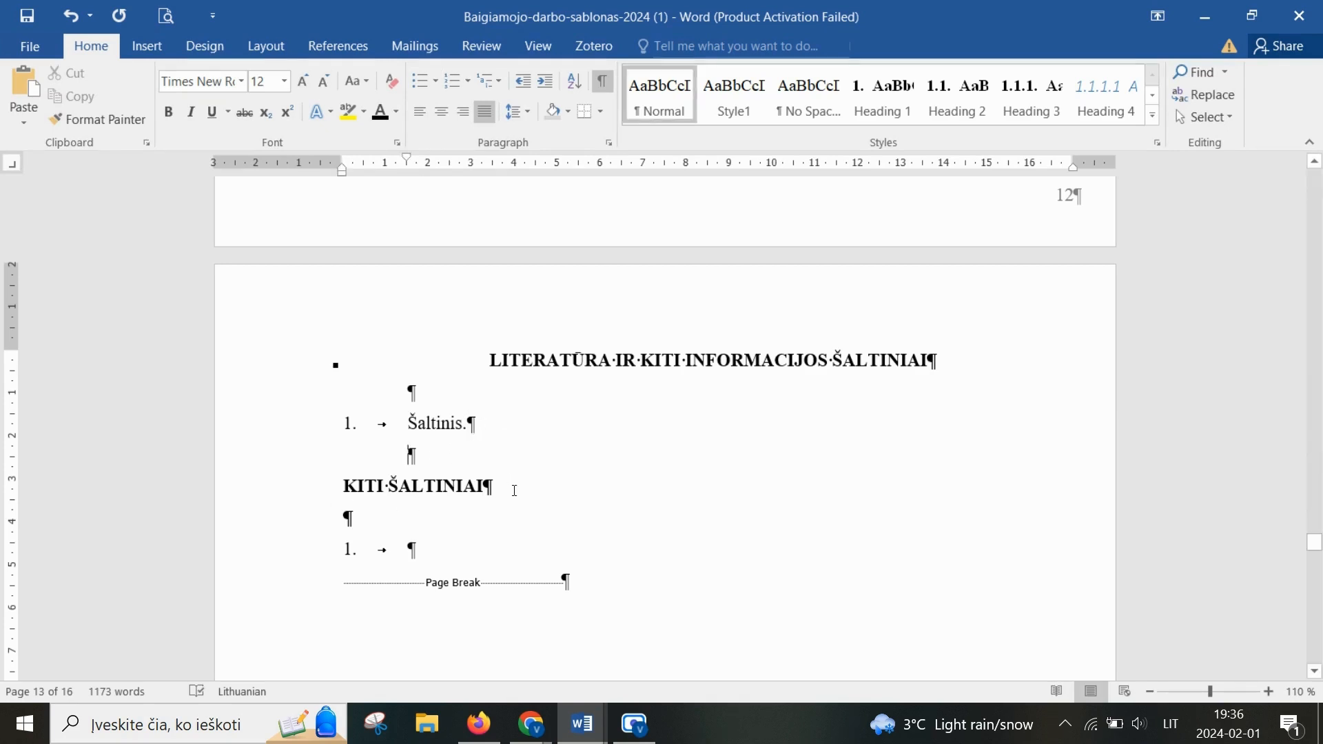
pyautogui.click(313, 495)
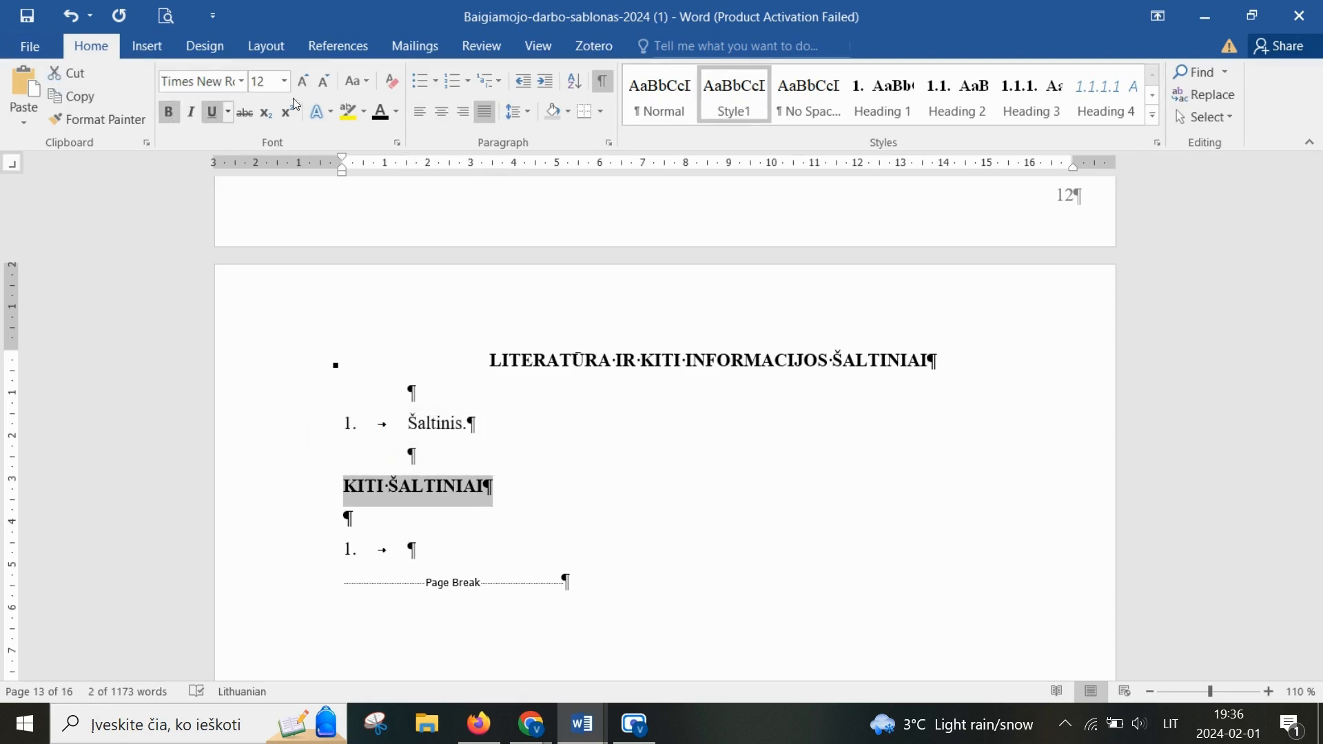
pyautogui.click(399, 533)
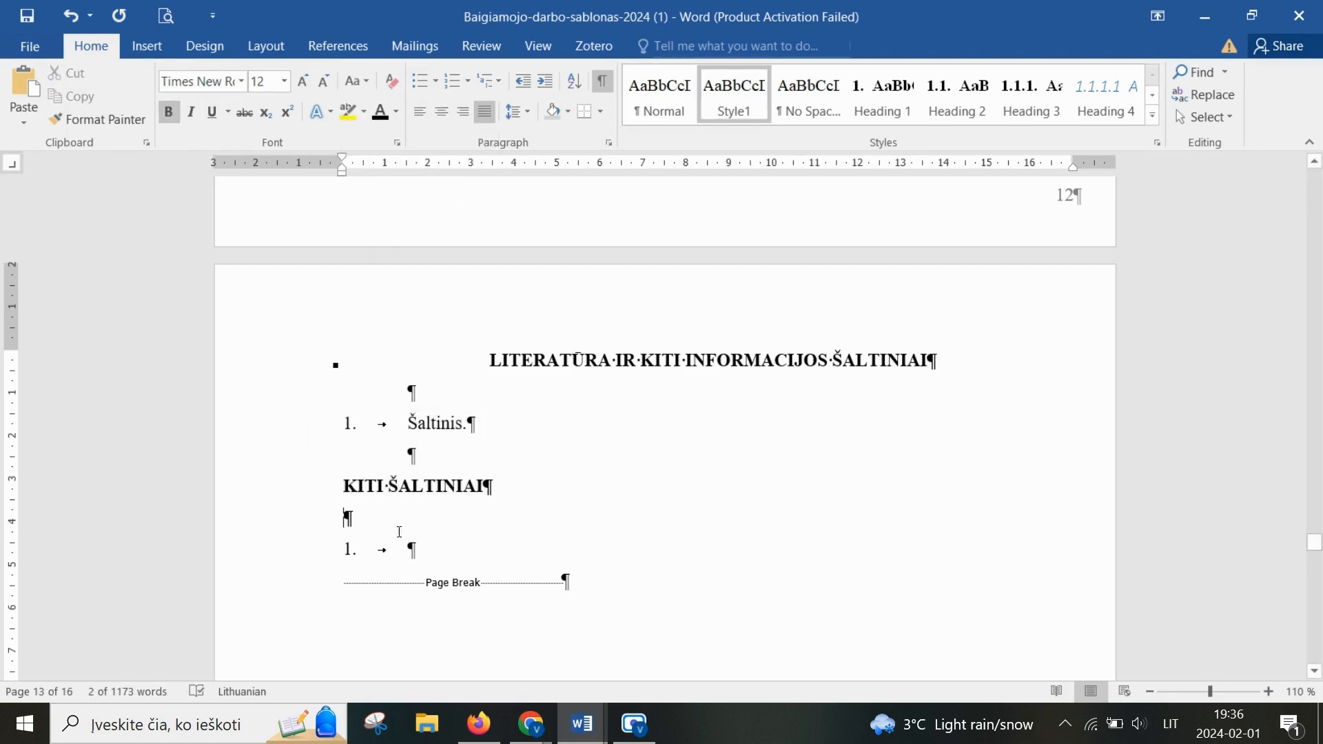
pyautogui.click(452, 547)
pyautogui.scroll(-3, 452, 547)
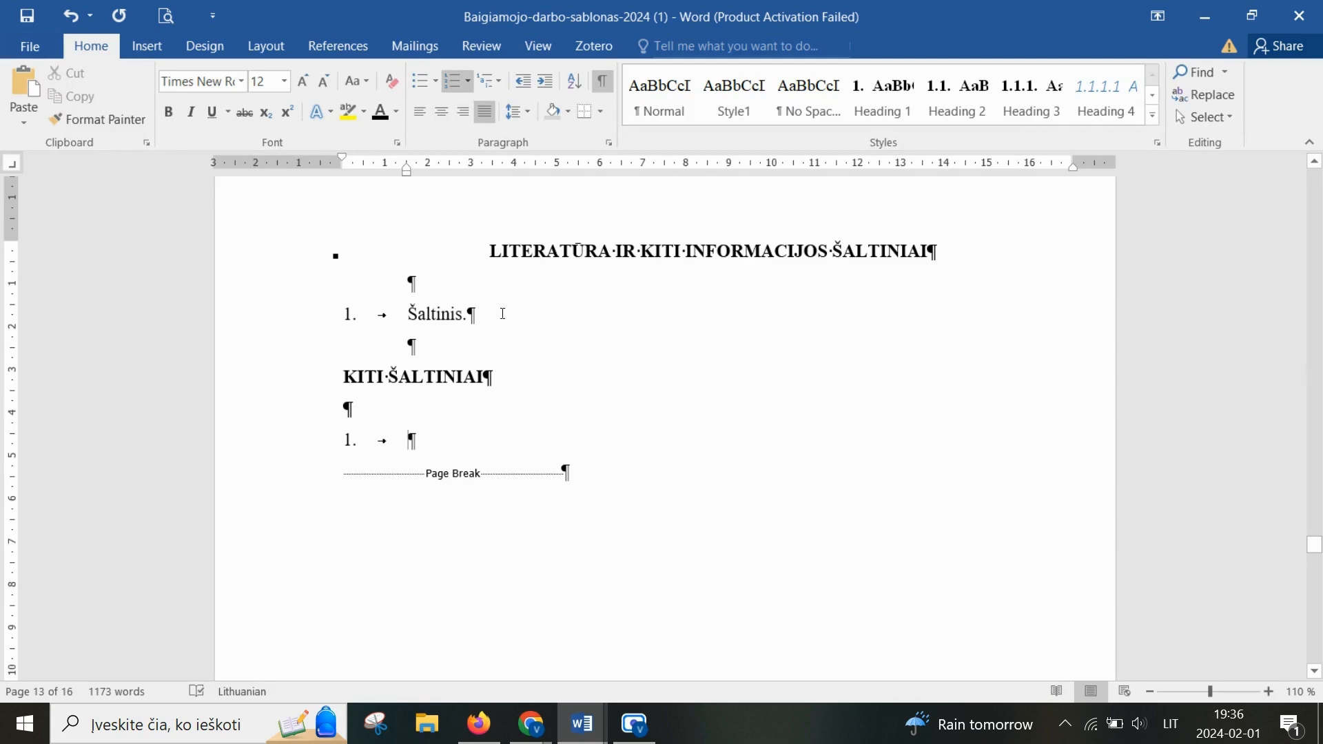
# Step: Add a second numbered entry reading "a šaltinis." below the "Šaltinis." source entry
pyautogui.click(503, 313)
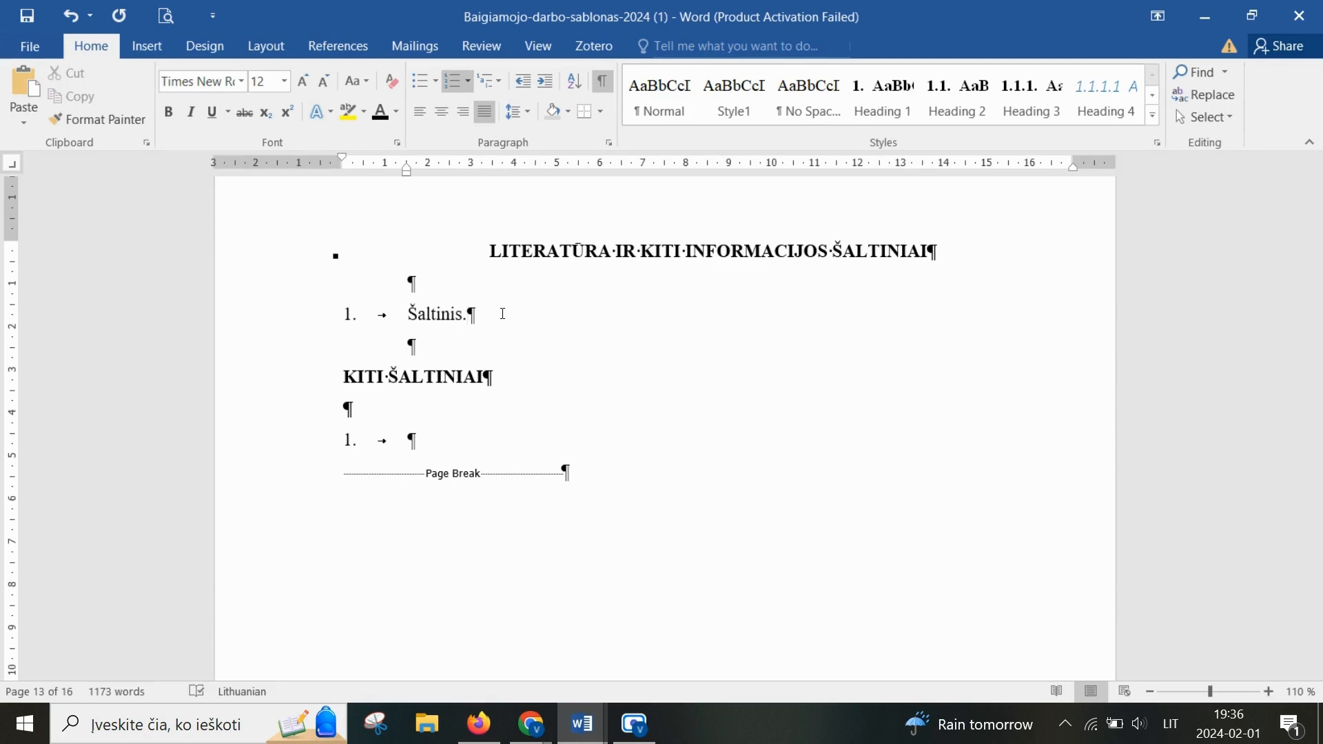
pyautogui.press('Return')
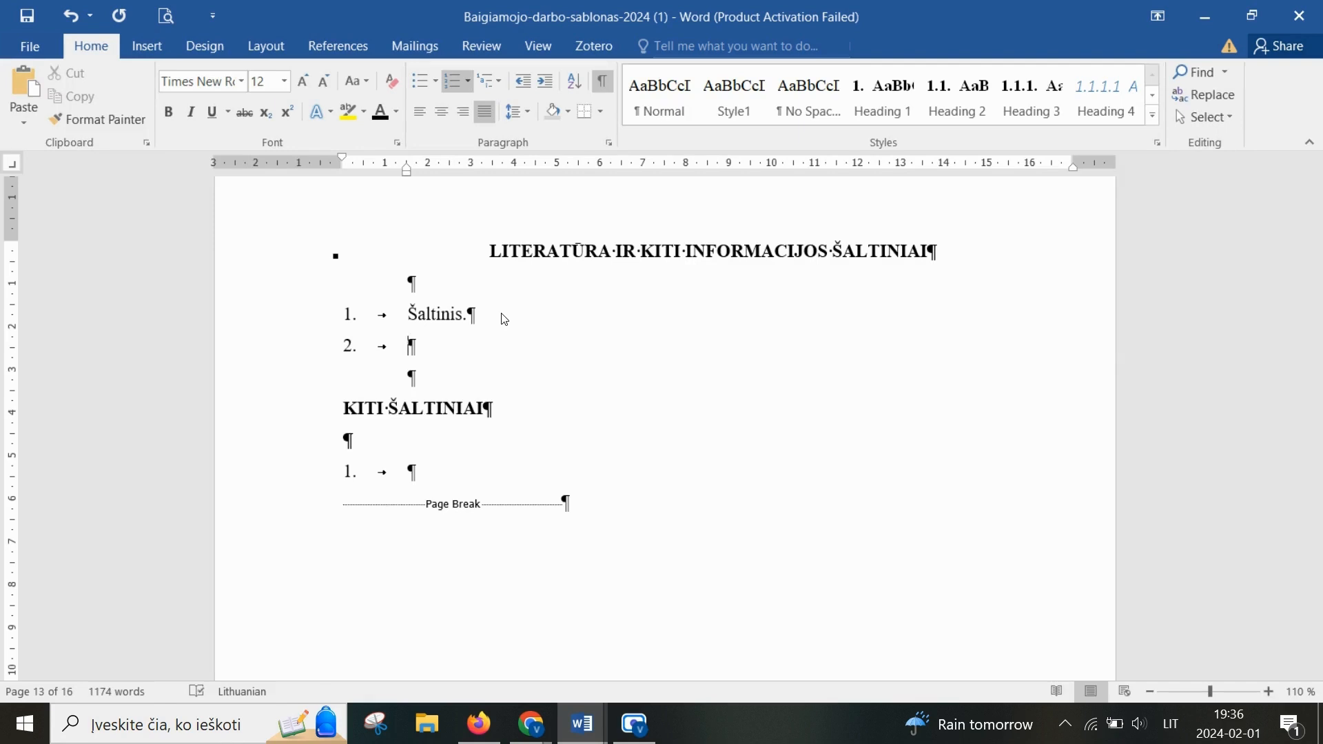
pyautogui.write('a šaltinis.')
# Step: Sort the two numbered source entries alphabetically by paragraph text in ascending order
pyautogui.moveTo(493, 358); pyautogui.dragTo(279, 309)
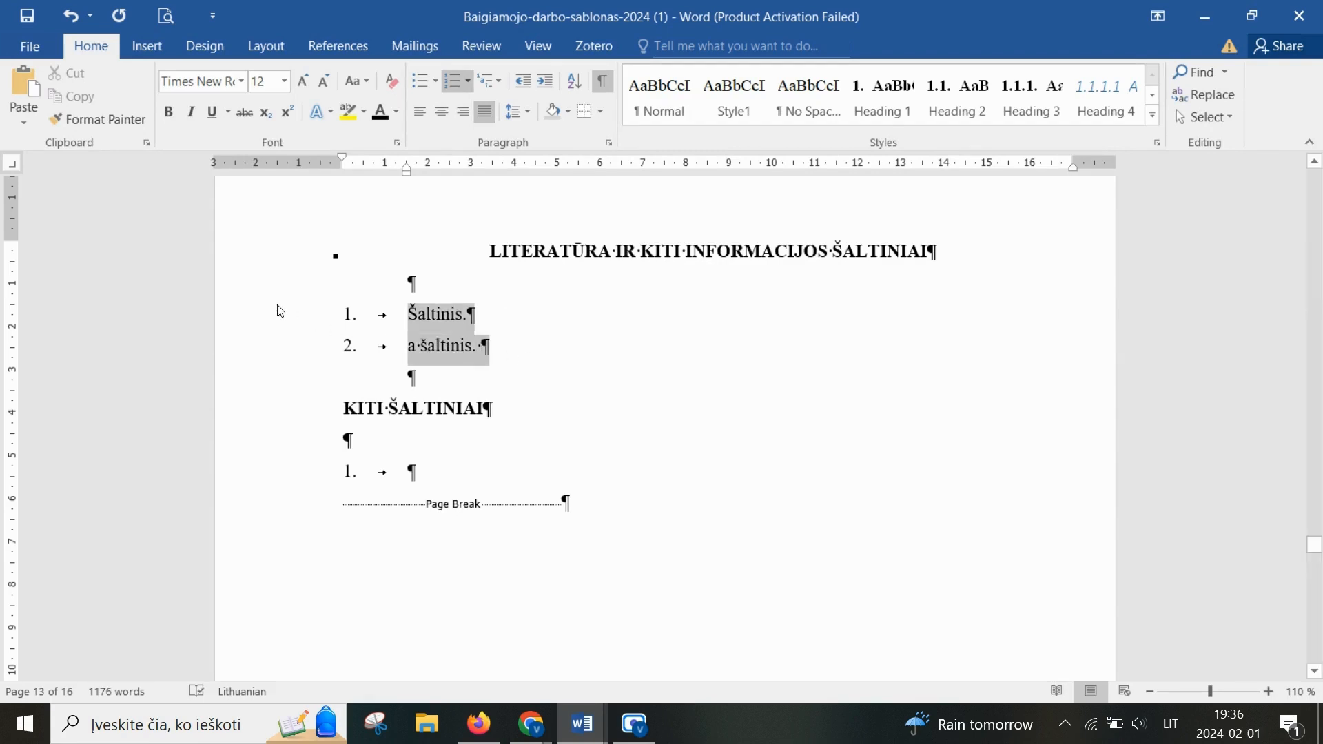
pyautogui.click(576, 82)
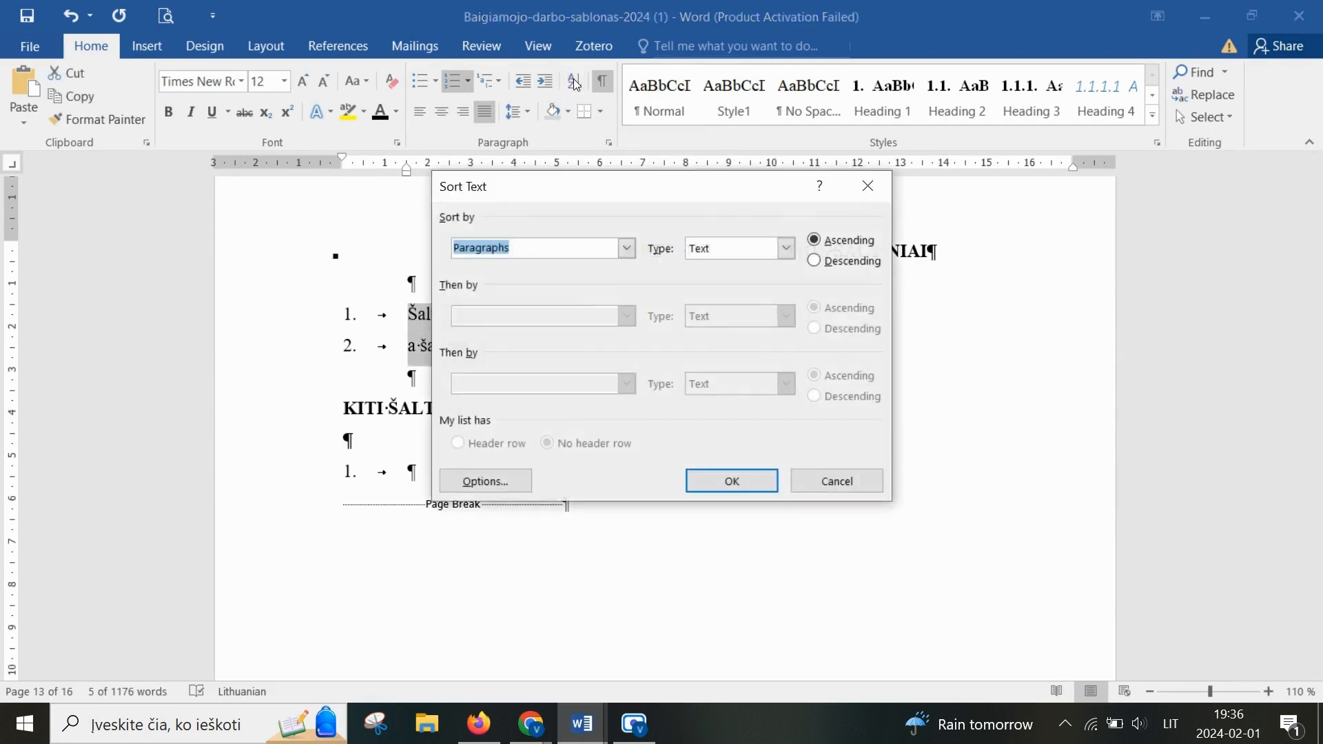
pyautogui.click(734, 481)
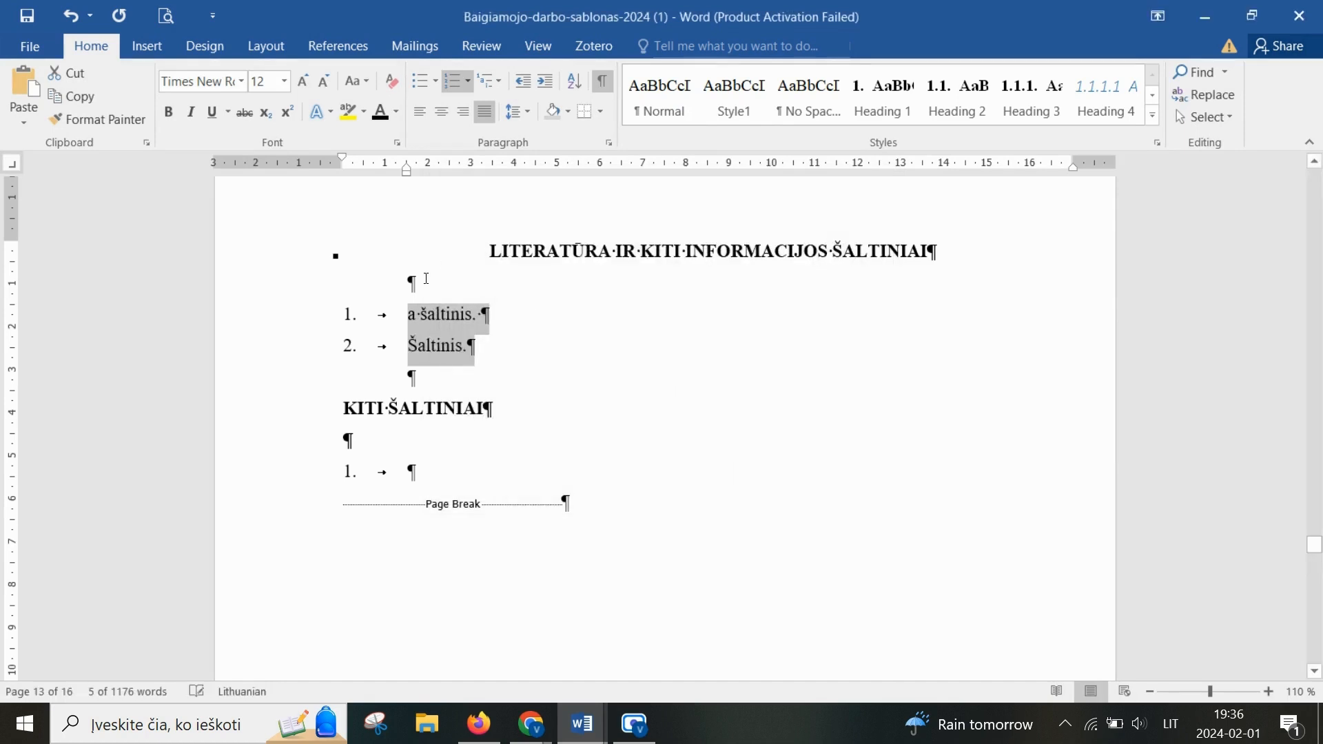
pyautogui.click(486, 356)
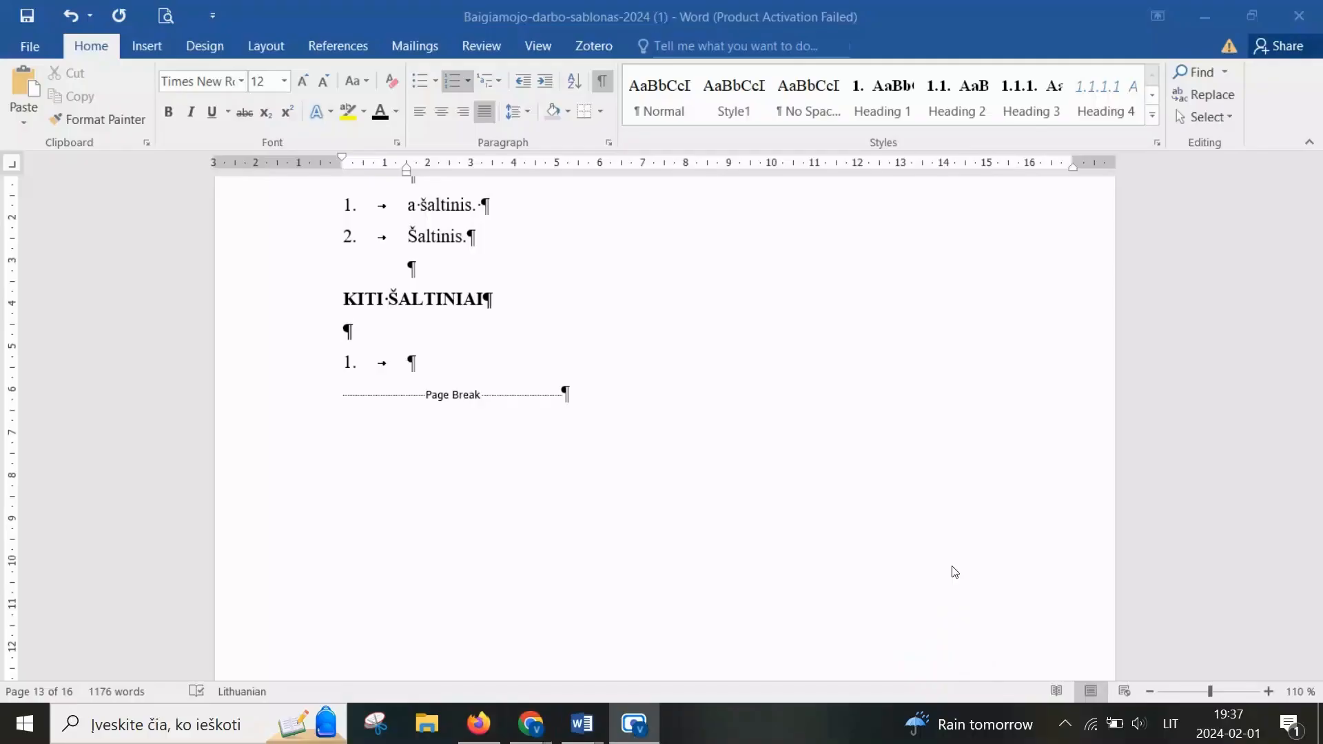
# Step: Examine the PRIEDAI heading on its separate page, checking its style, alignment, spacing before the paragraph and placement on the page
pyautogui.scroll(3, 954, 572)
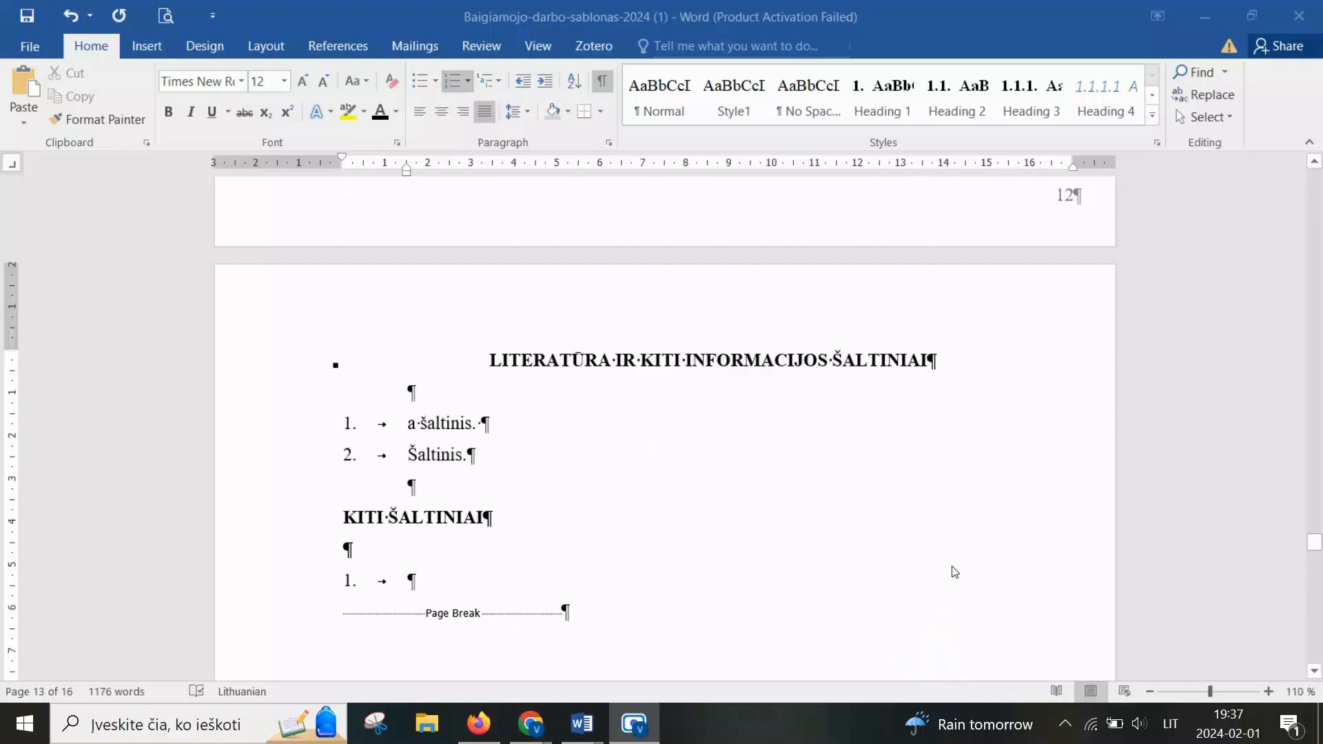
pyautogui.scroll(-14, 954, 572)
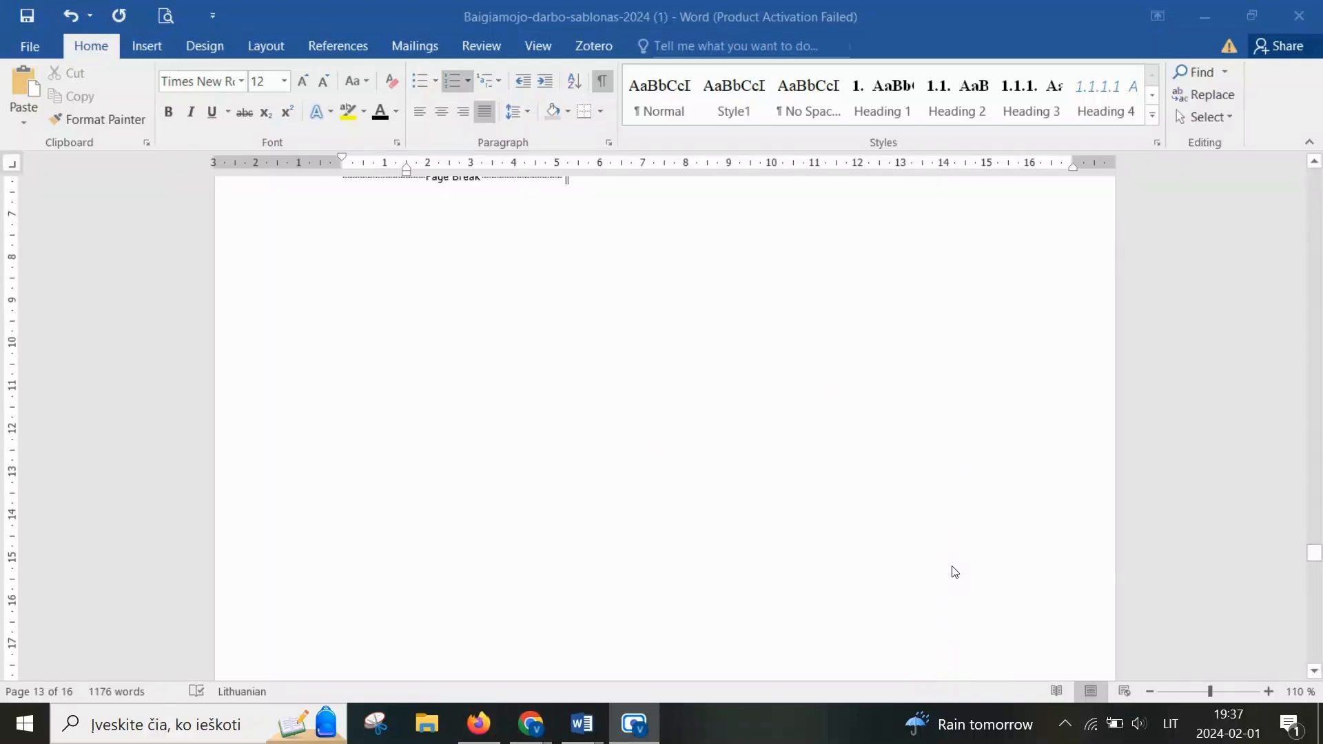
pyautogui.scroll(-8, 955, 571)
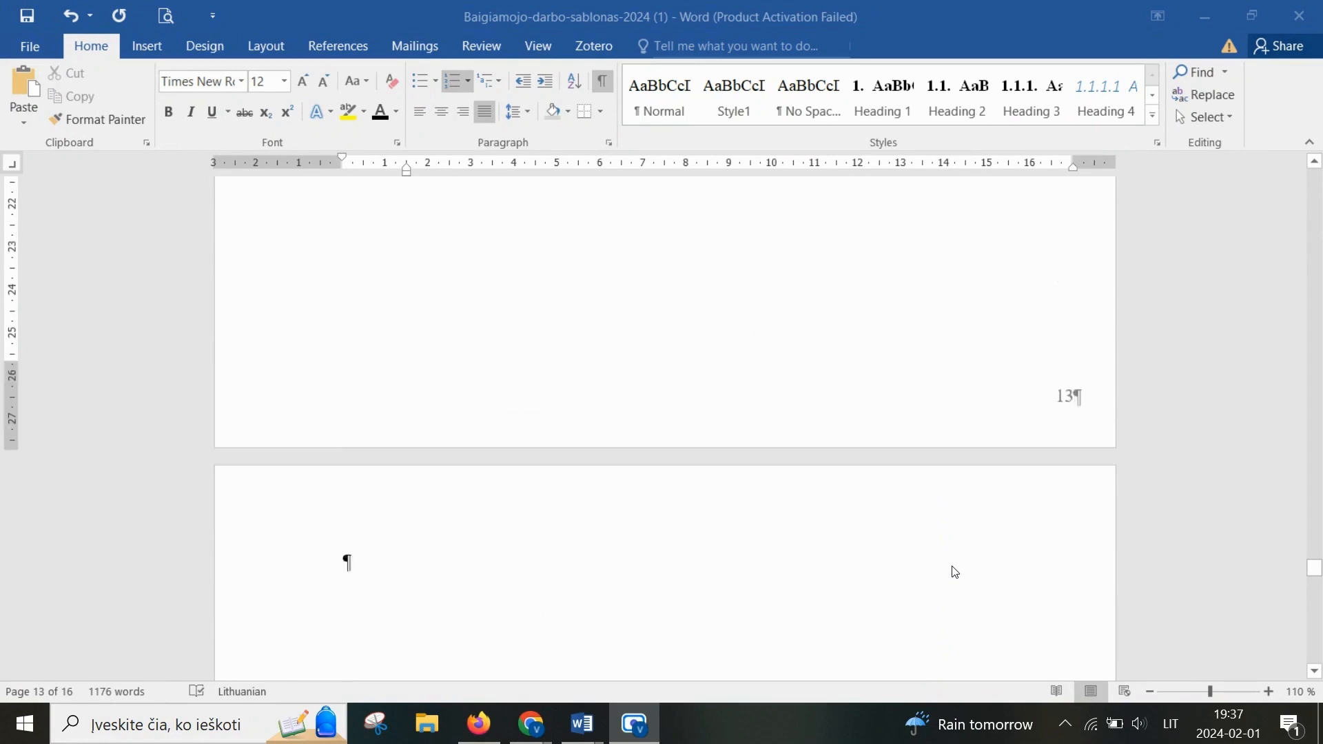
pyautogui.scroll(-2, 954, 572)
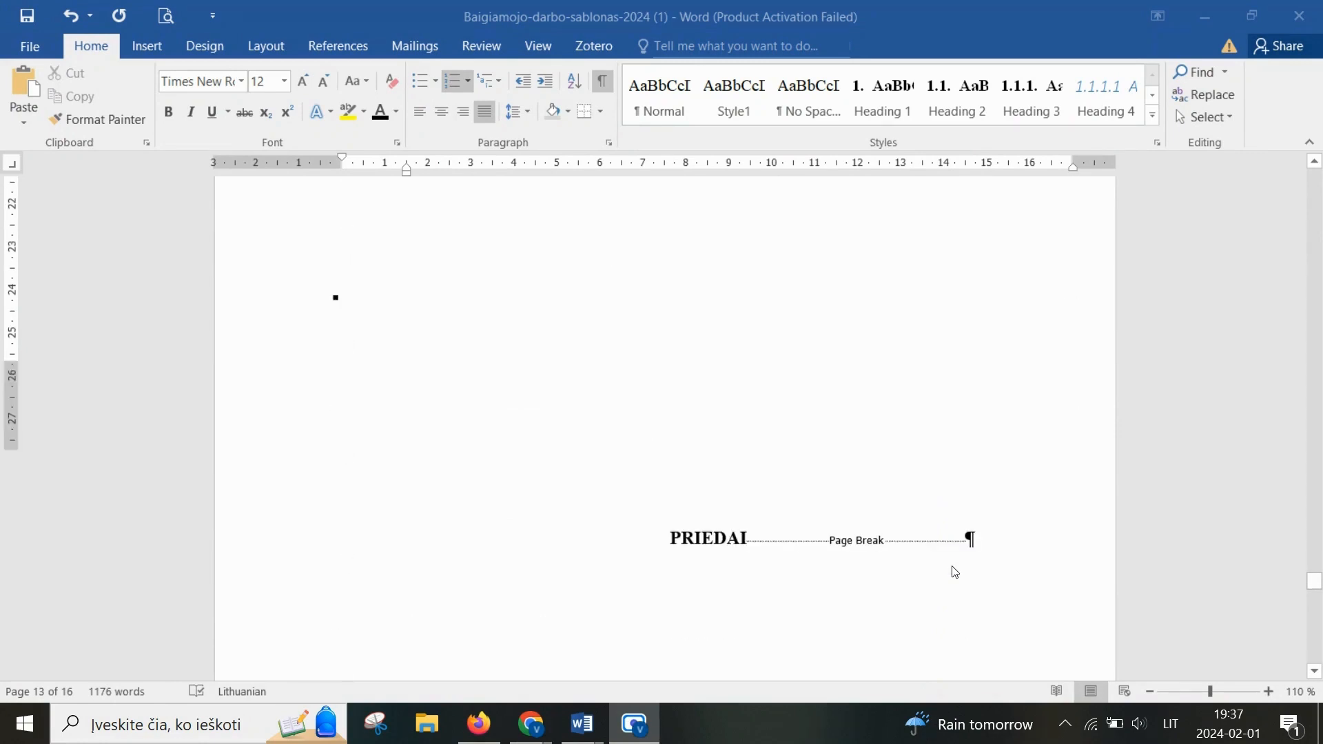
pyautogui.scroll(-2, 955, 572)
pyautogui.keyDown('ctrl'); pyautogui.scroll(-2, 954, 572); pyautogui.keyUp('ctrl')
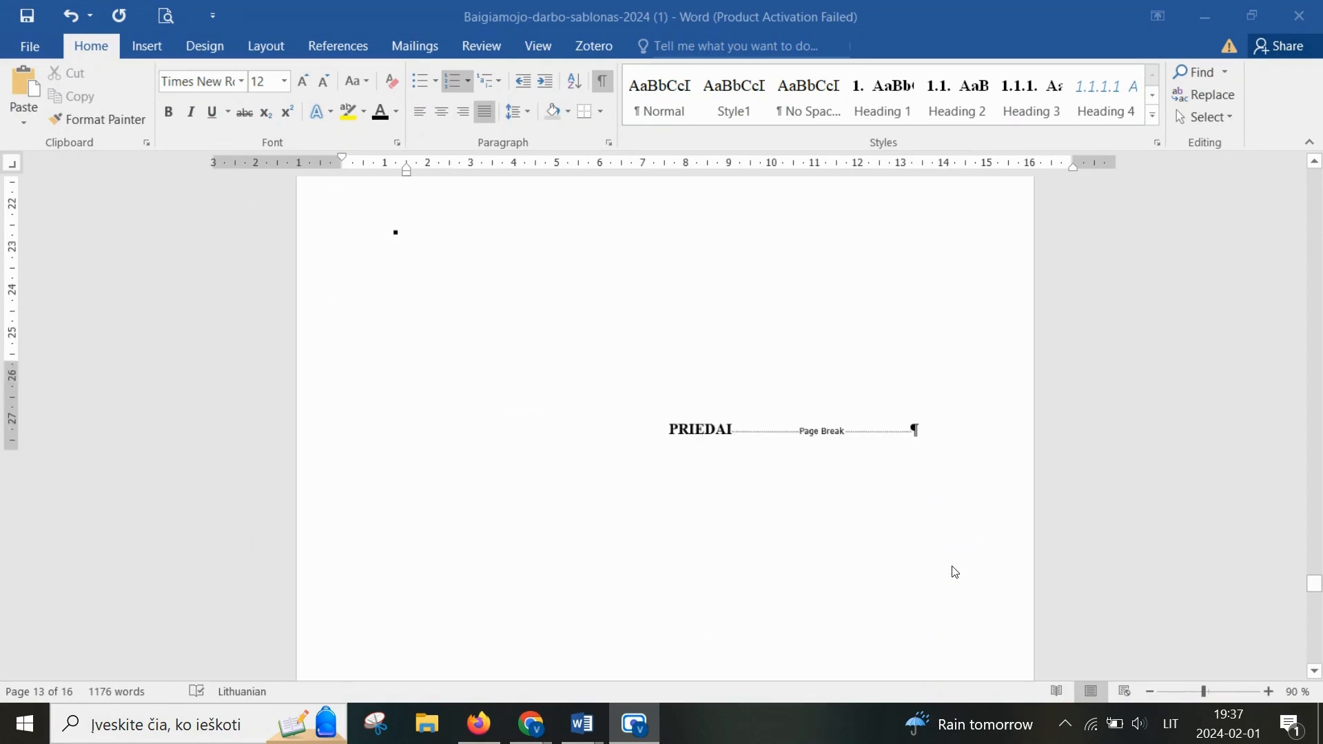
pyautogui.keyDown('ctrl'); pyautogui.scroll(-1, 956, 572); pyautogui.keyUp('ctrl')
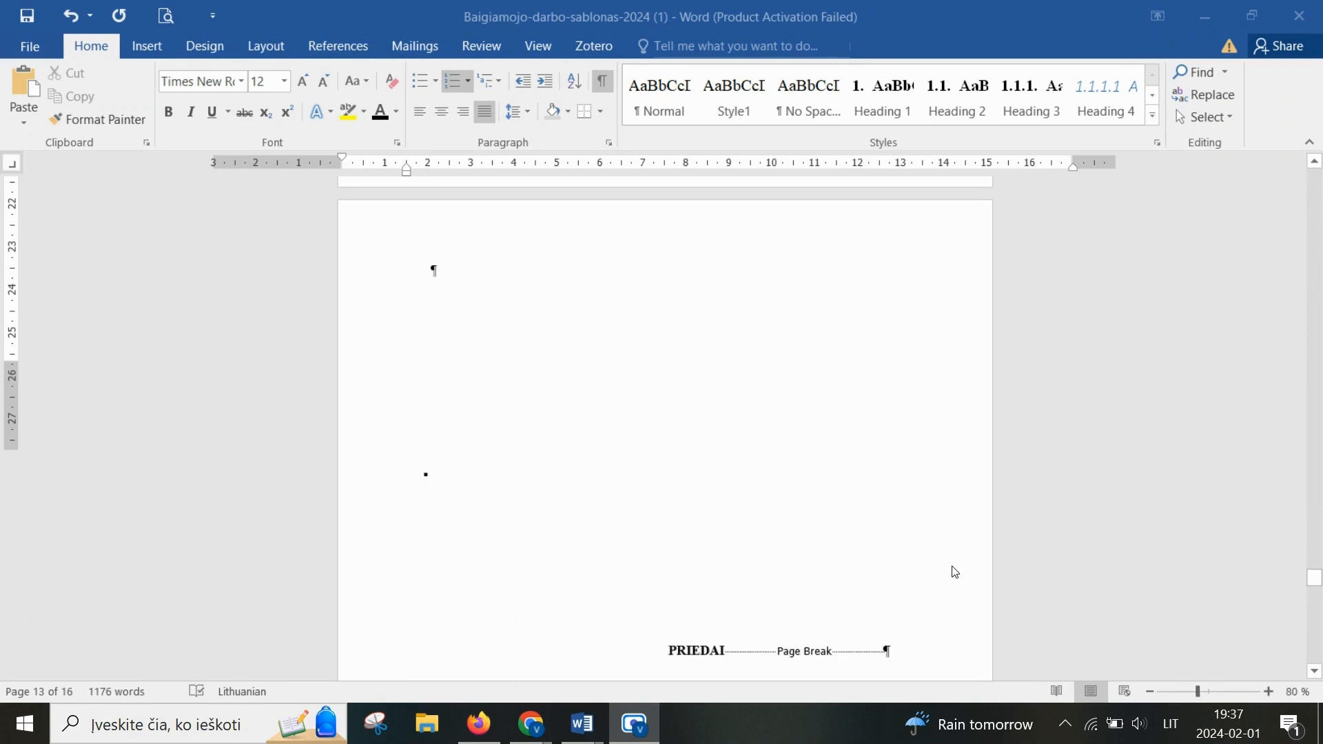
pyautogui.scroll(-3, 956, 572)
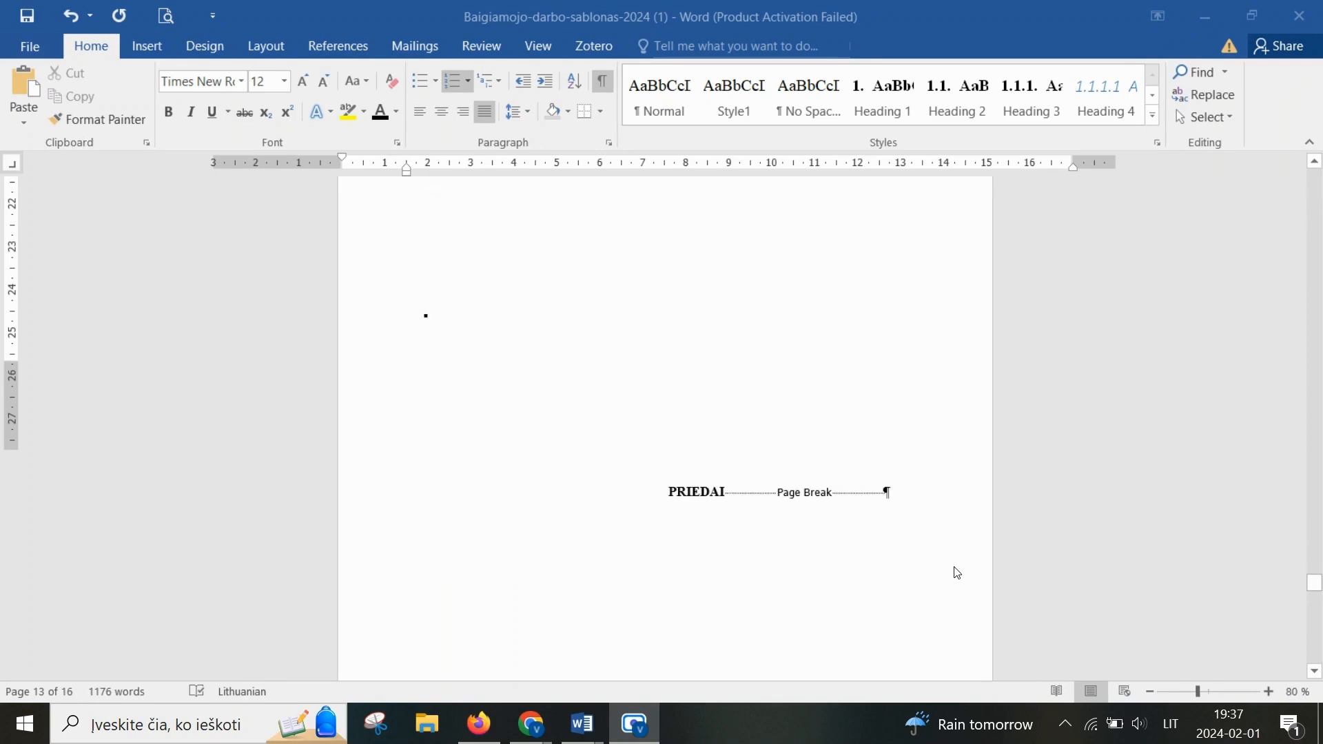
pyautogui.click(699, 492)
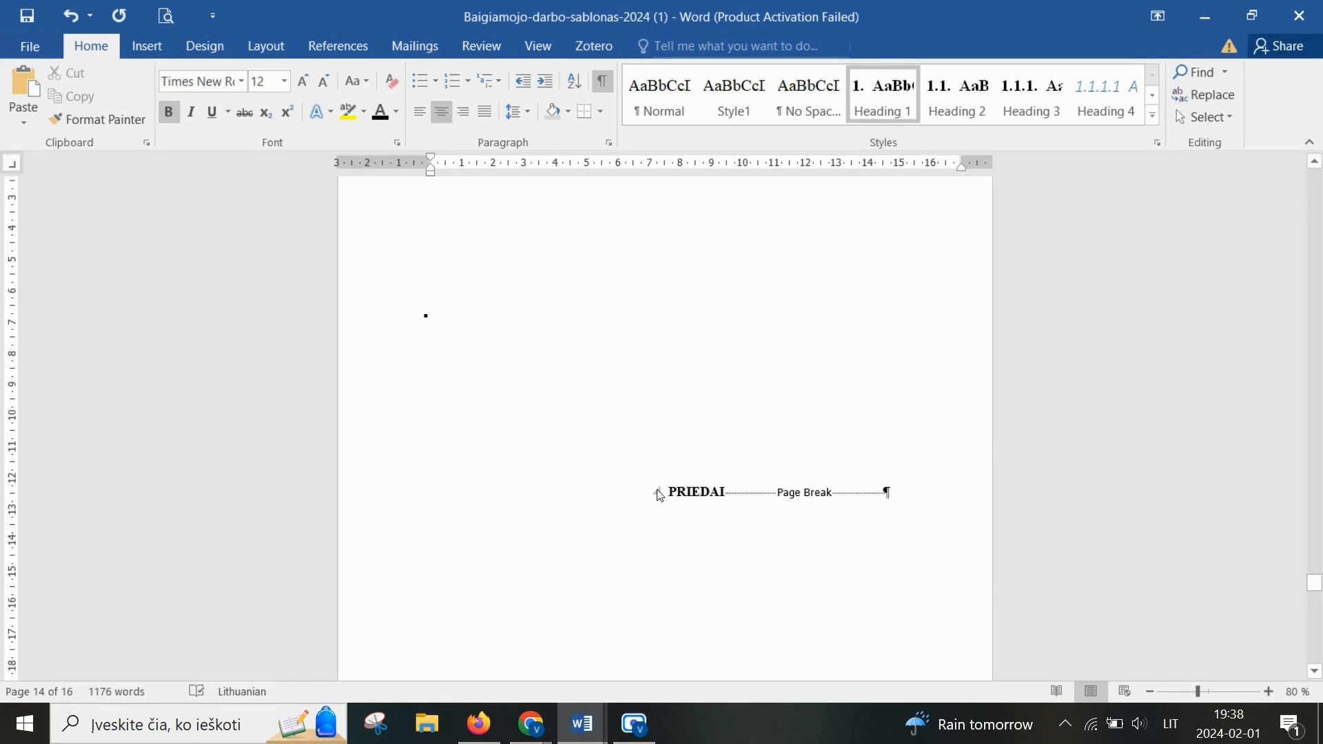
pyautogui.moveTo(670, 490); pyautogui.dragTo(737, 499)
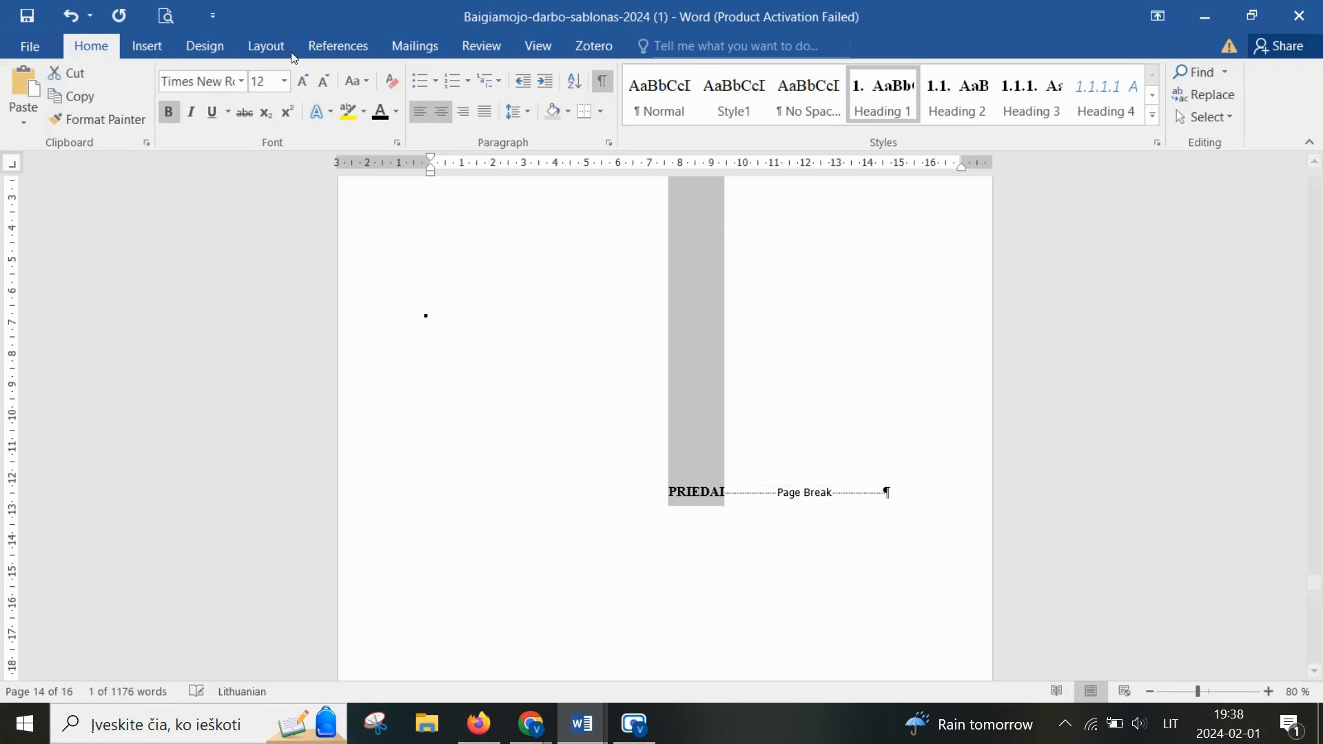
pyautogui.scroll(4, 695, 360)
pyautogui.scroll(-1, 695, 360)
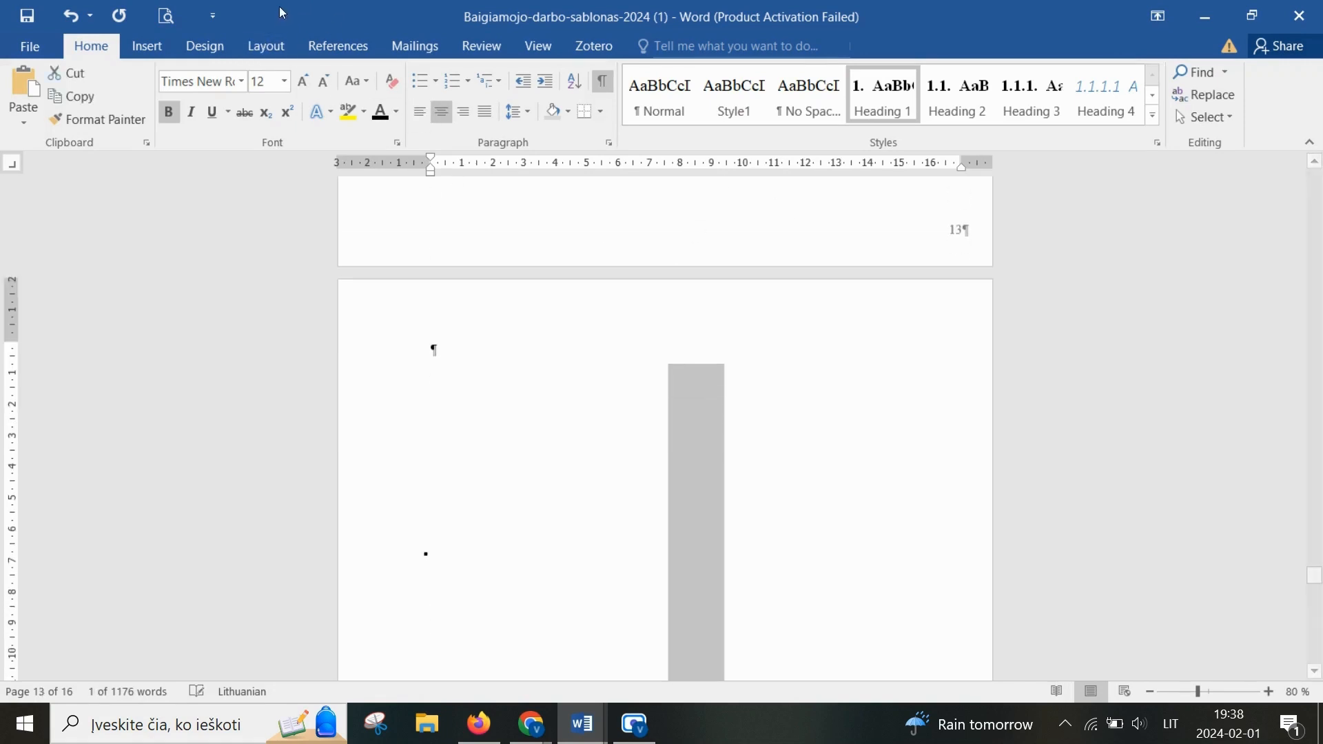
pyautogui.click(266, 46)
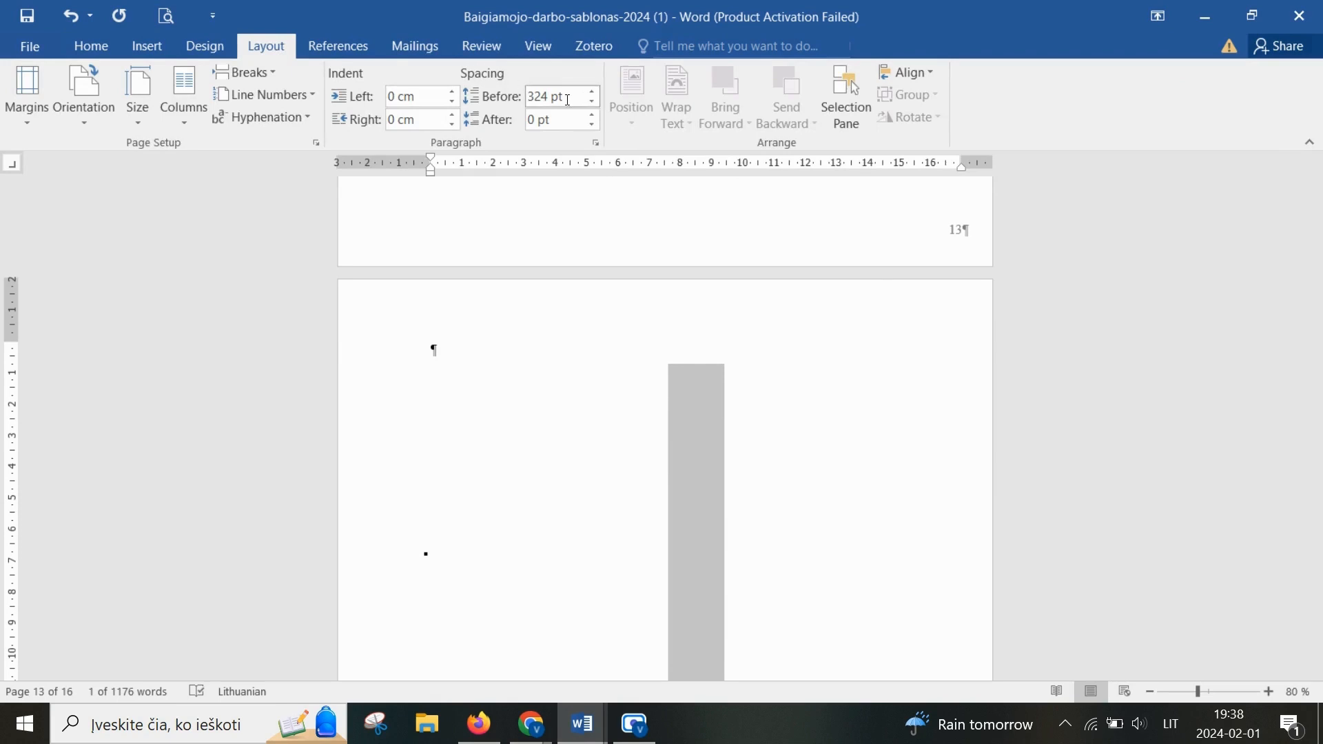
pyautogui.keyDown('ctrl'); pyautogui.scroll(-2, 755, 442); pyautogui.keyUp('ctrl')
pyautogui.keyDown('ctrl'); pyautogui.scroll(-1, 756, 442); pyautogui.keyUp('ctrl')
pyautogui.scroll(-3, 779, 523)
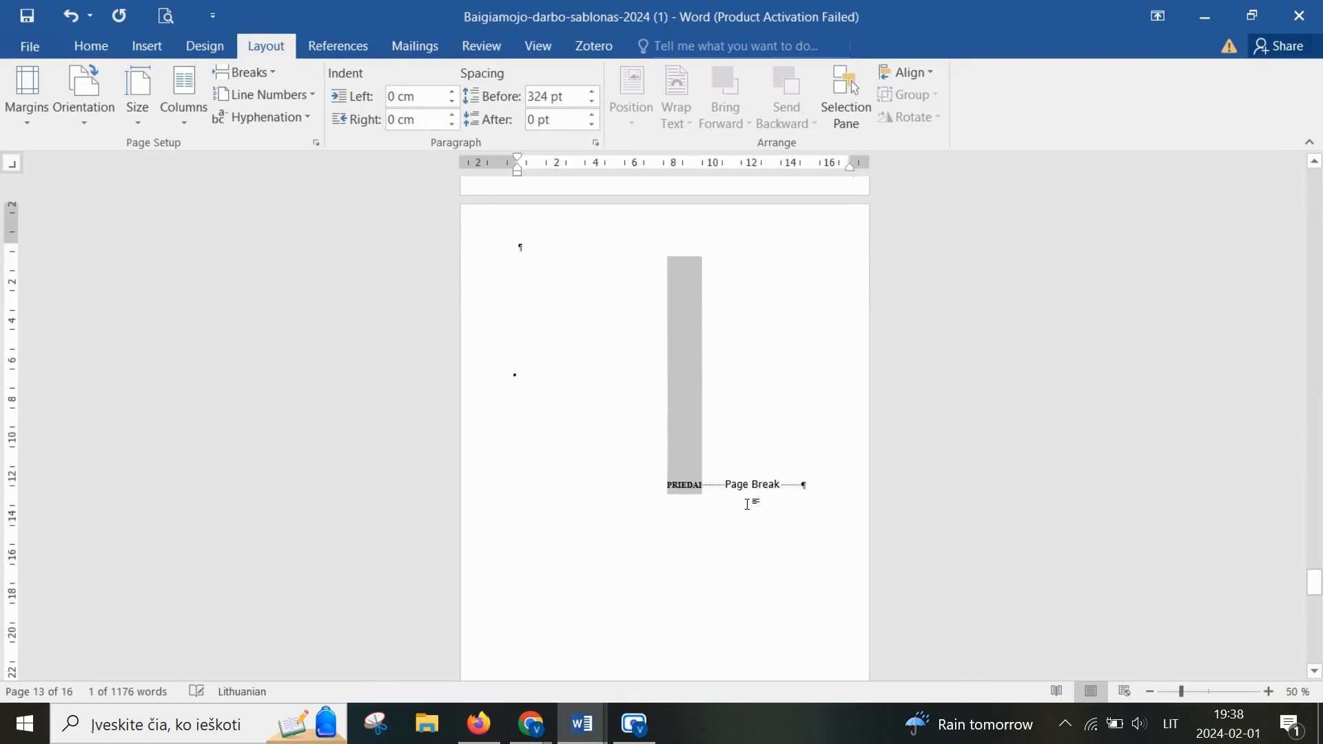
pyautogui.scroll(2, 736, 507)
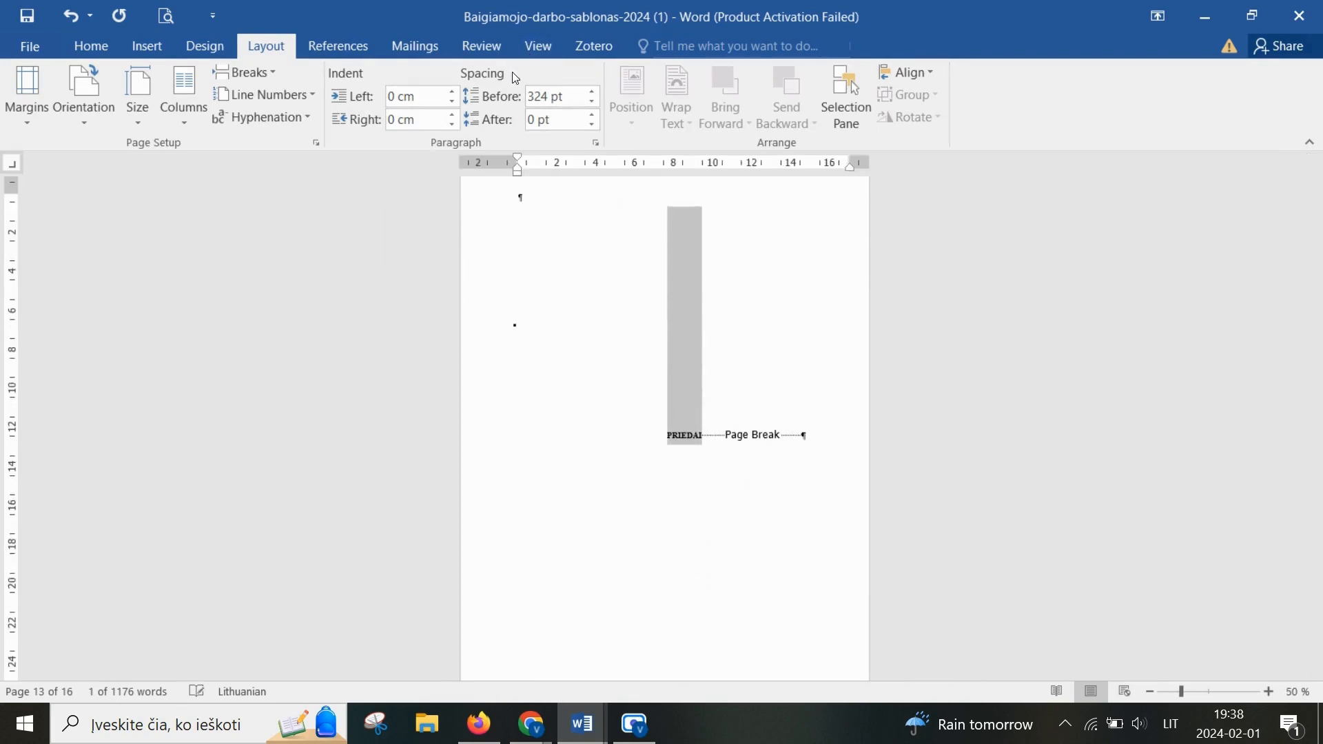
pyautogui.click(678, 426)
pyautogui.scroll(-1, 741, 456)
pyautogui.scroll(-1, 742, 457)
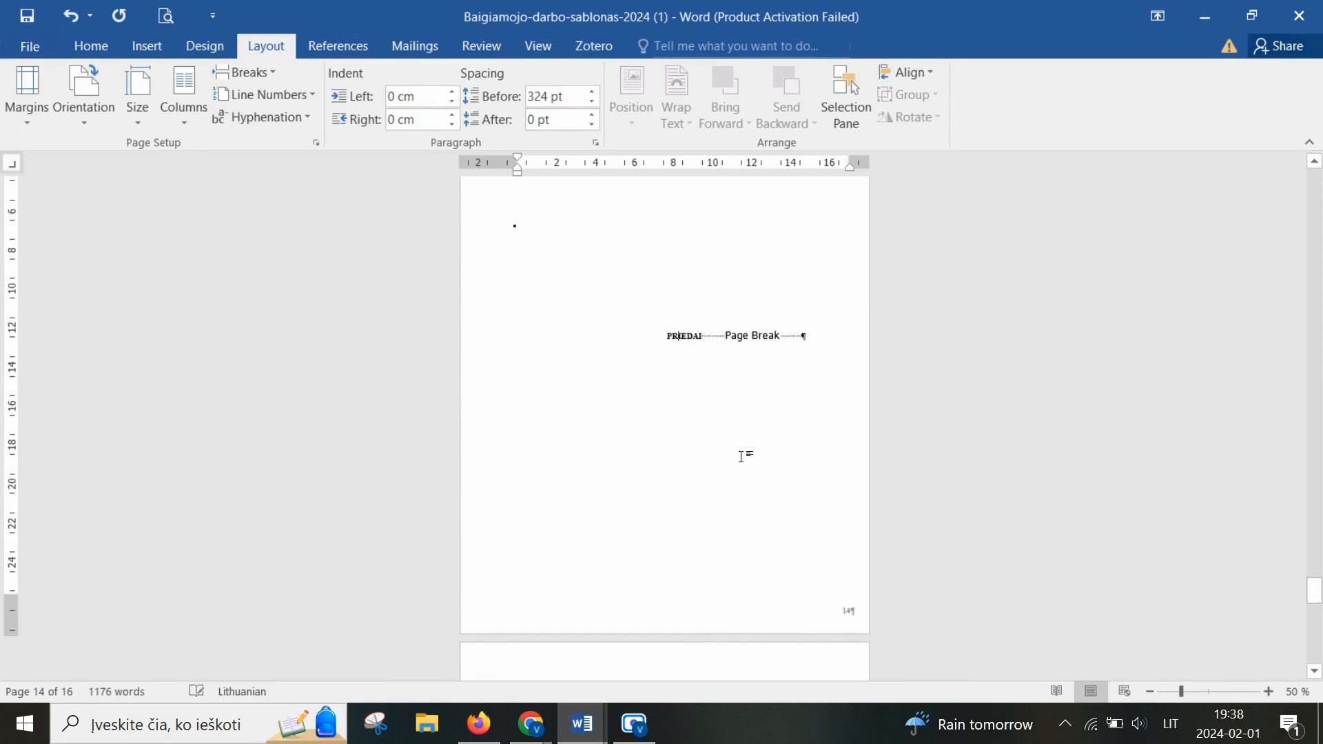
# Step: Above the existing appendix title, add a Normal-style paragraph with "1 priedas." and "Pavadinimas" on two lines separated by a line break
pyautogui.scroll(-4, 743, 456)
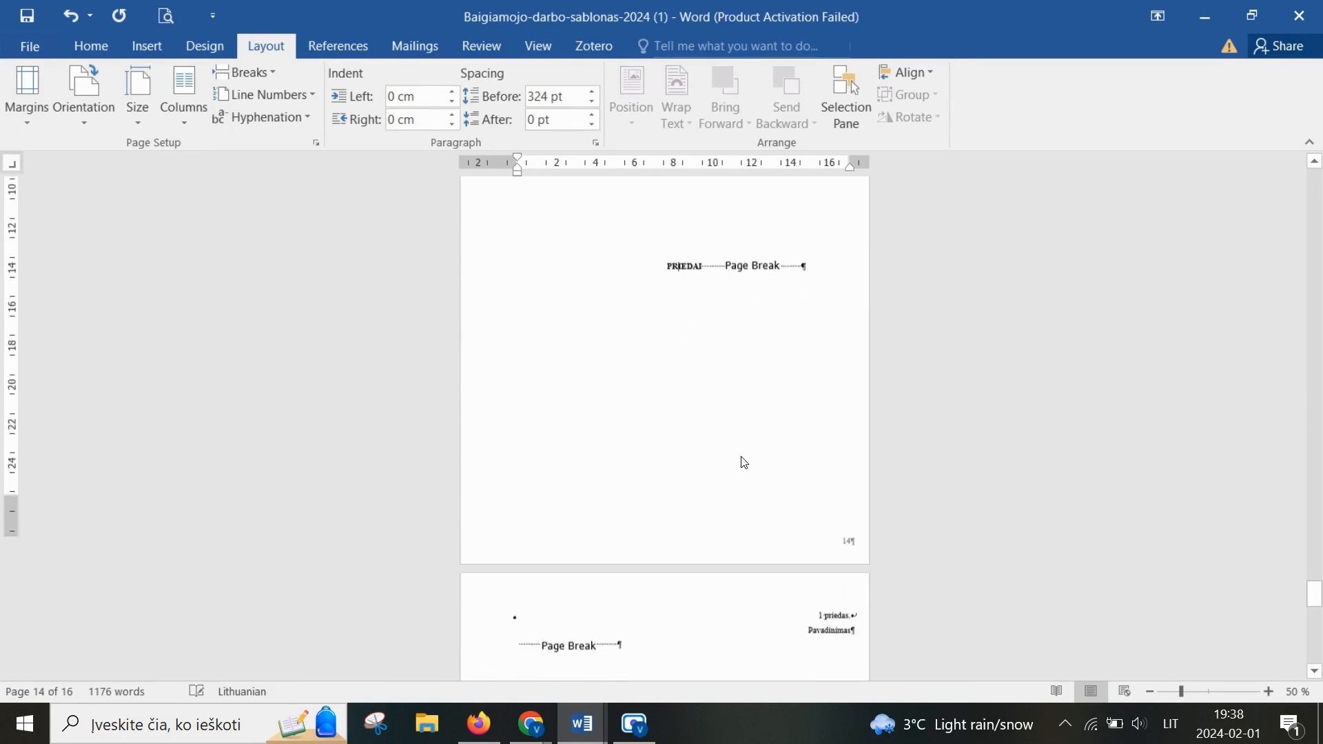
pyautogui.keyDown('ctrl'); pyautogui.scroll(5, 758, 541); pyautogui.keyUp('ctrl')
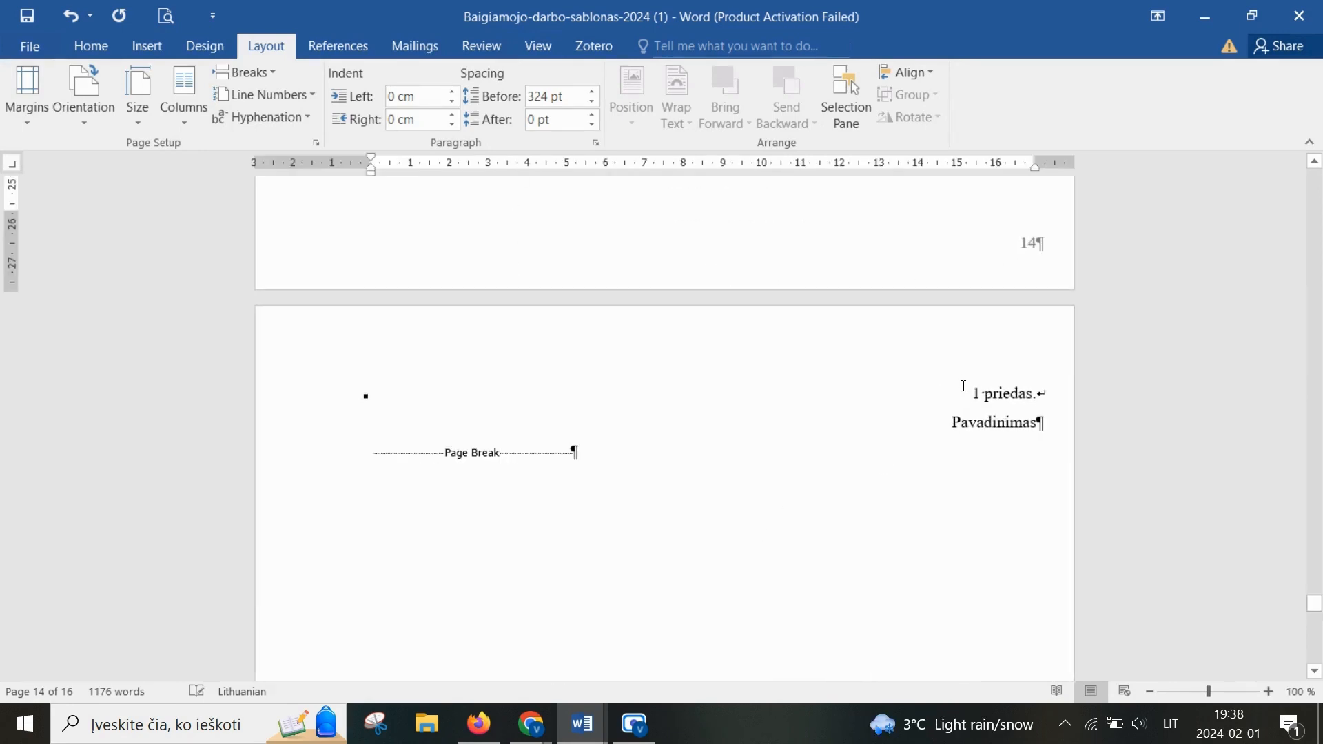
pyautogui.moveTo(966, 386); pyautogui.dragTo(1062, 425)
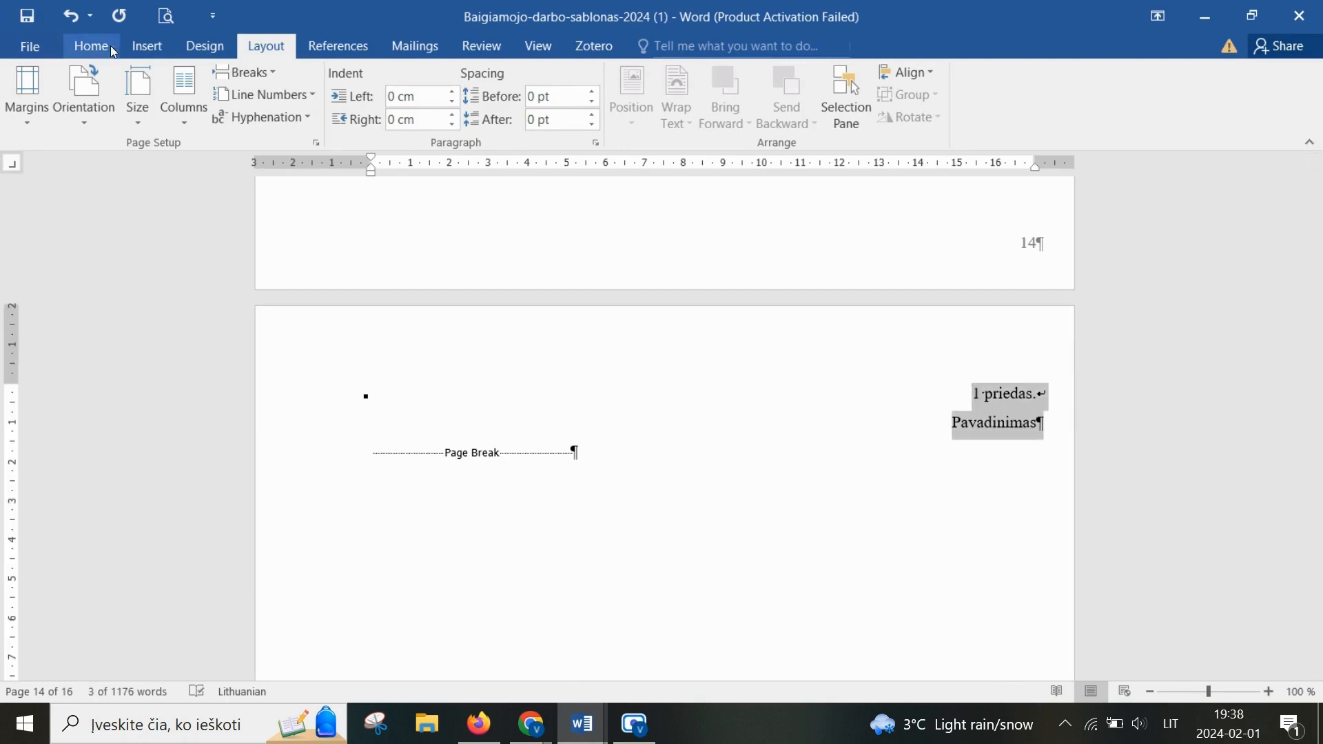
pyautogui.click(89, 46)
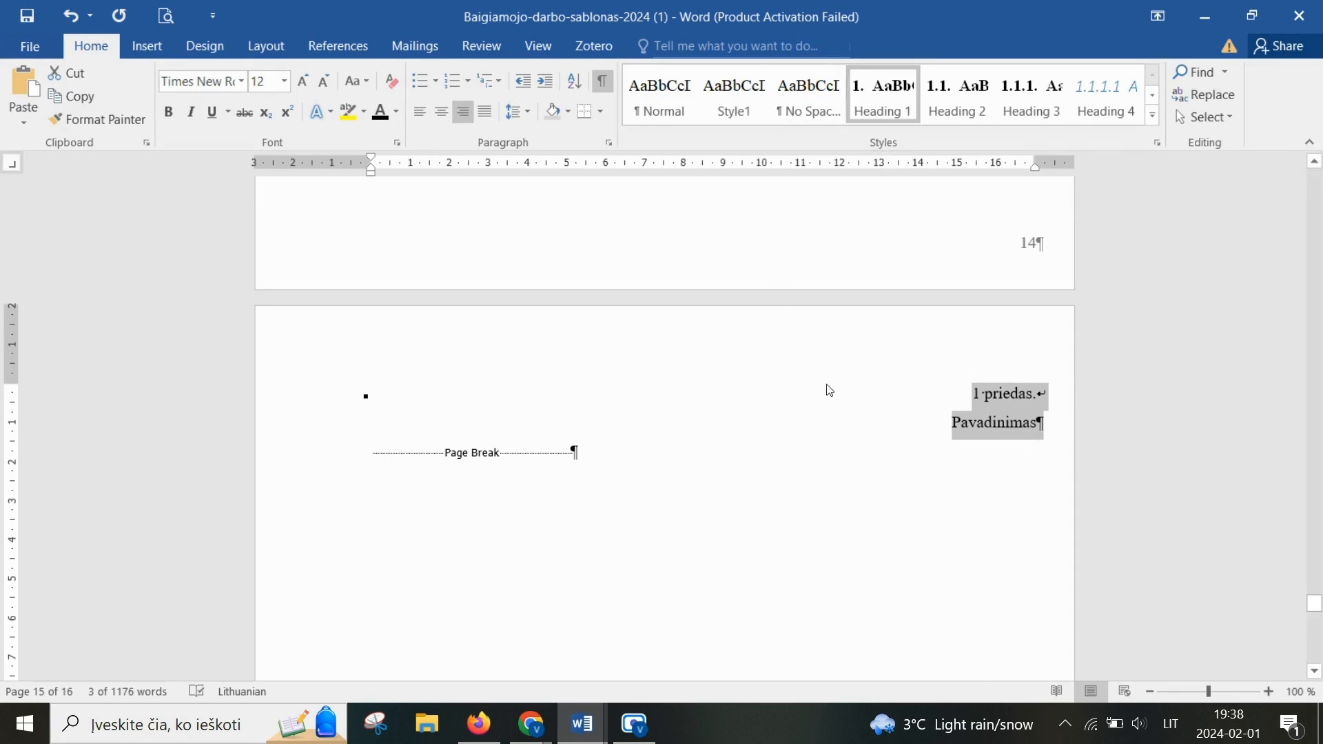
pyautogui.click(940, 397)
pyautogui.press('Return')
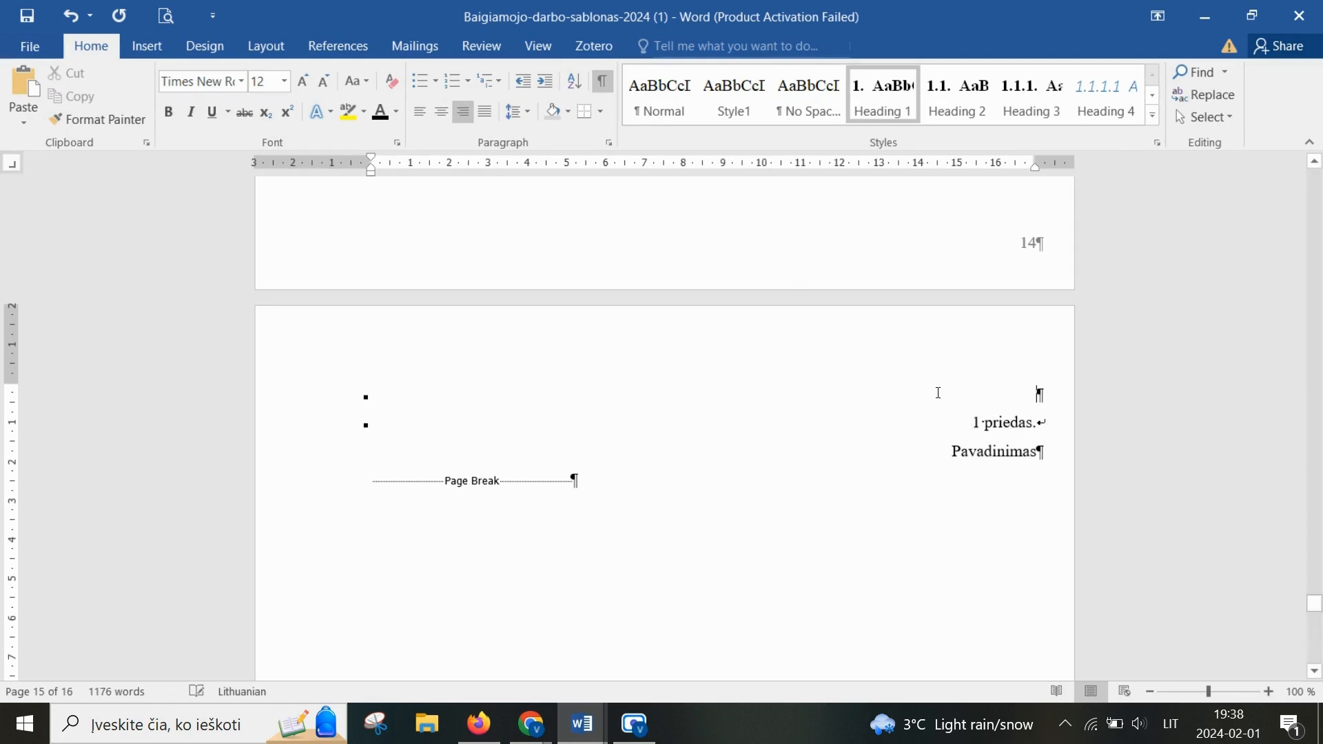
pyautogui.hotkey('ctrl', 'e')
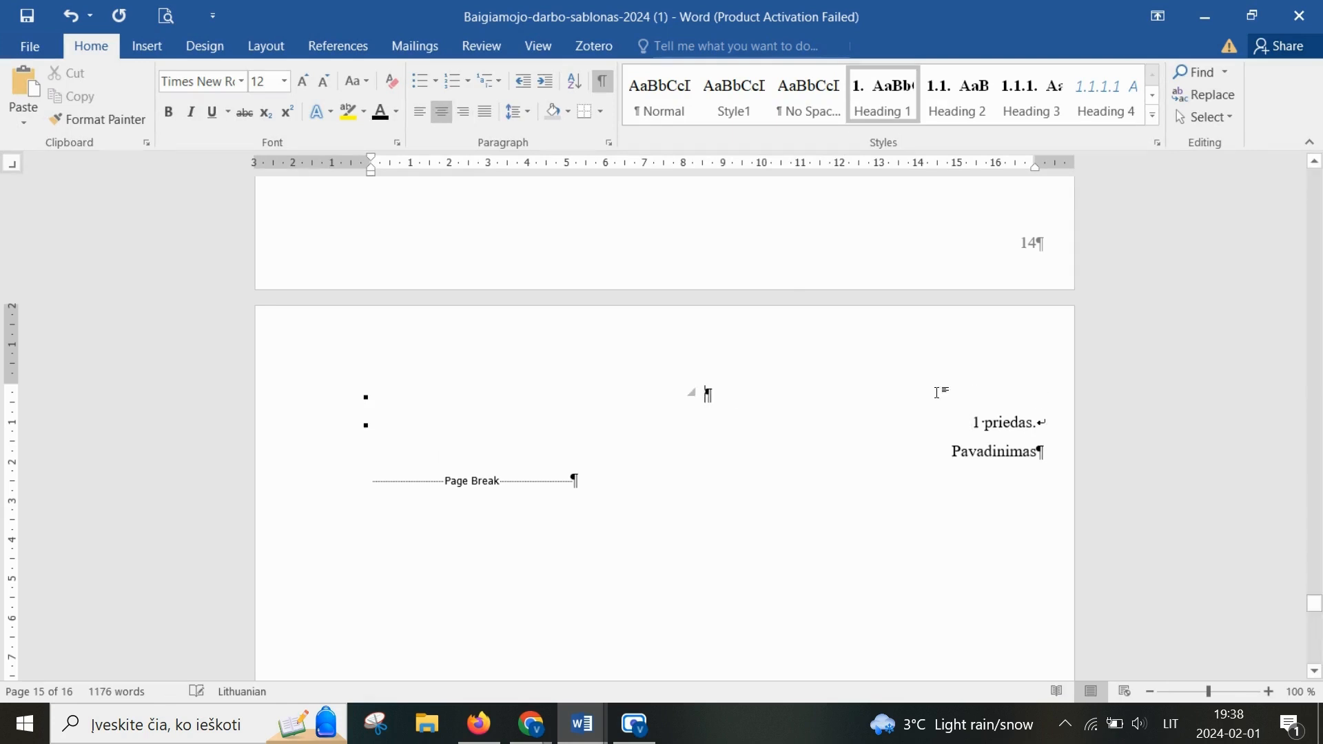
pyautogui.click(667, 121)
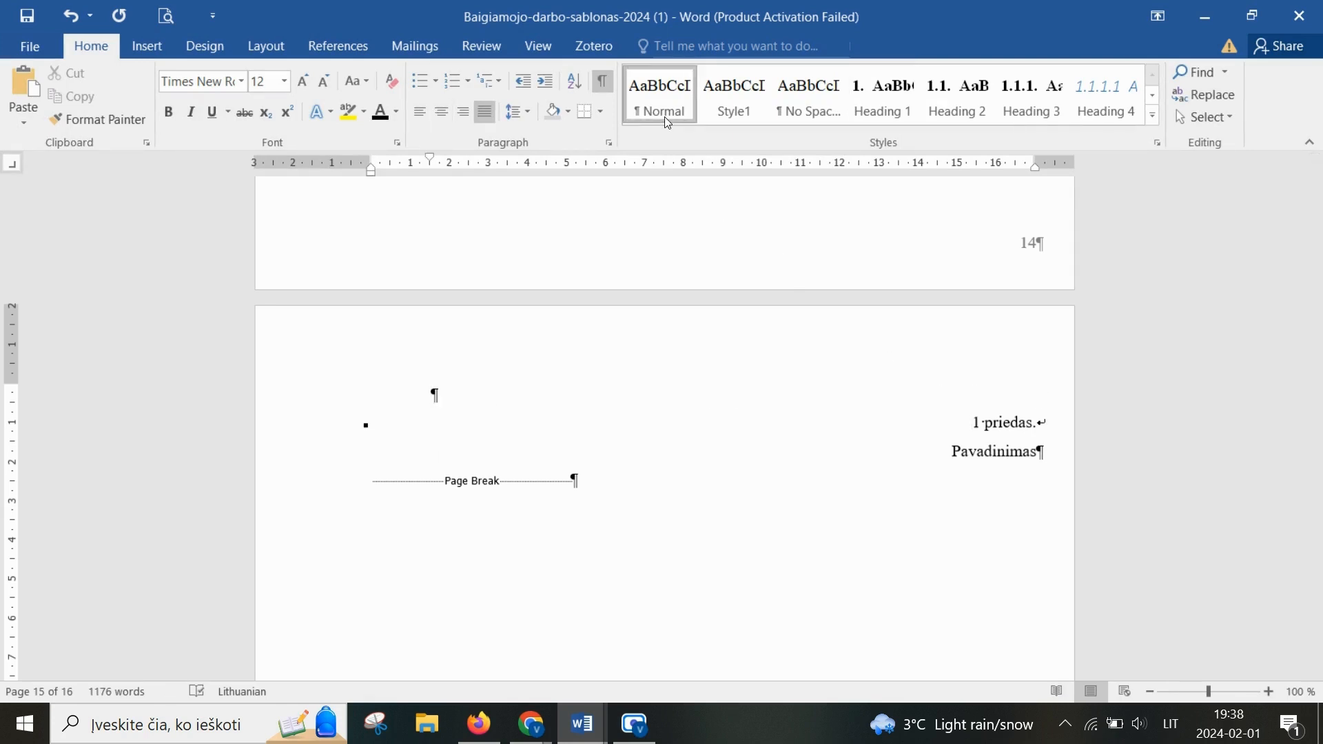
pyautogui.write('1 priedas.')
pyautogui.hotkey('shift', 'Return')
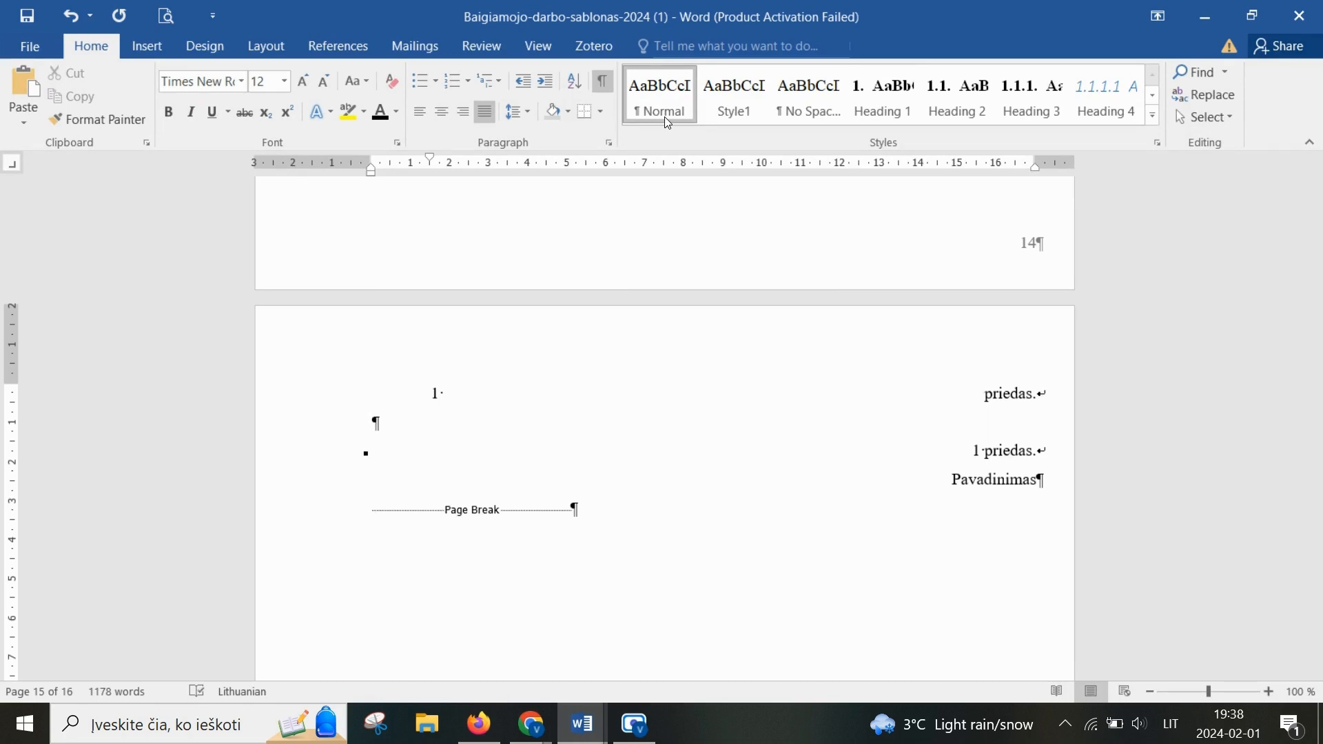
pyautogui.write('Pavadinimas')
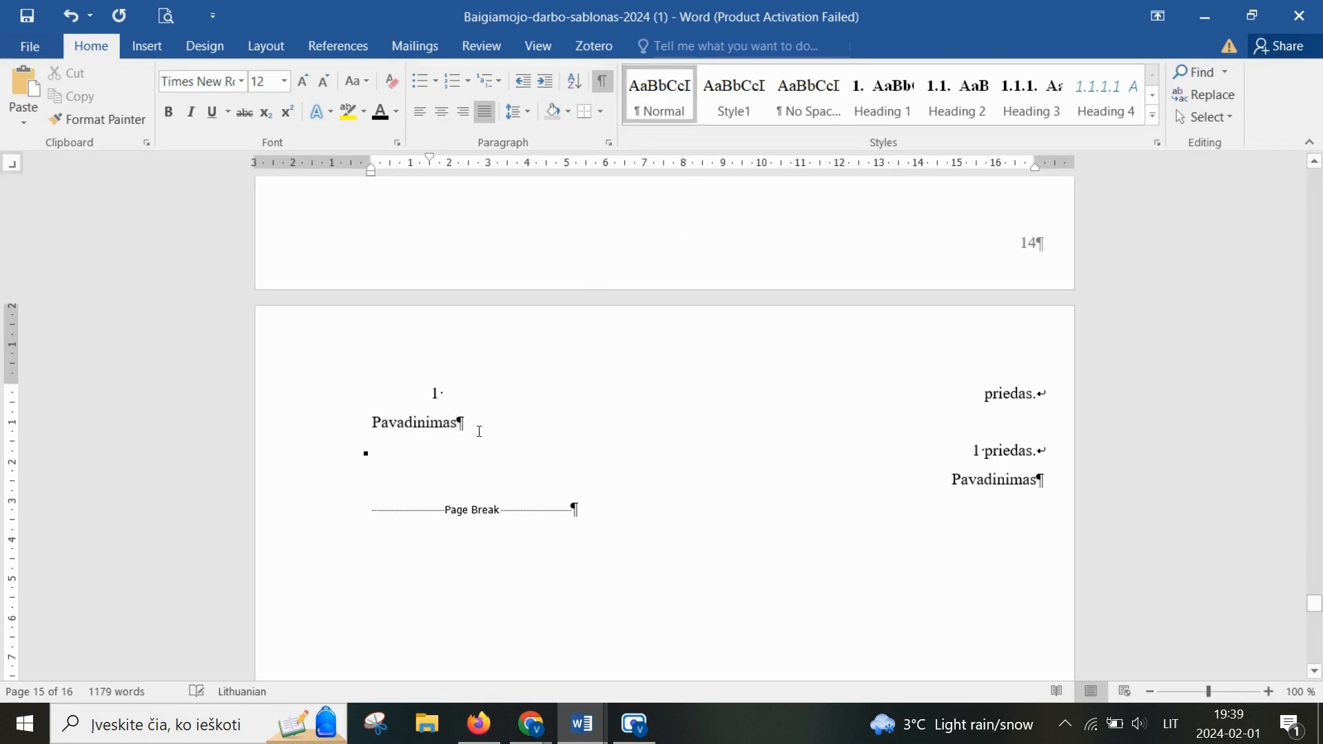
# Step: Apply the Heading 1 style to the new appendix title and remove its automatic numbering and first-line indentation
pyautogui.moveTo(479, 431); pyautogui.dragTo(372, 387)
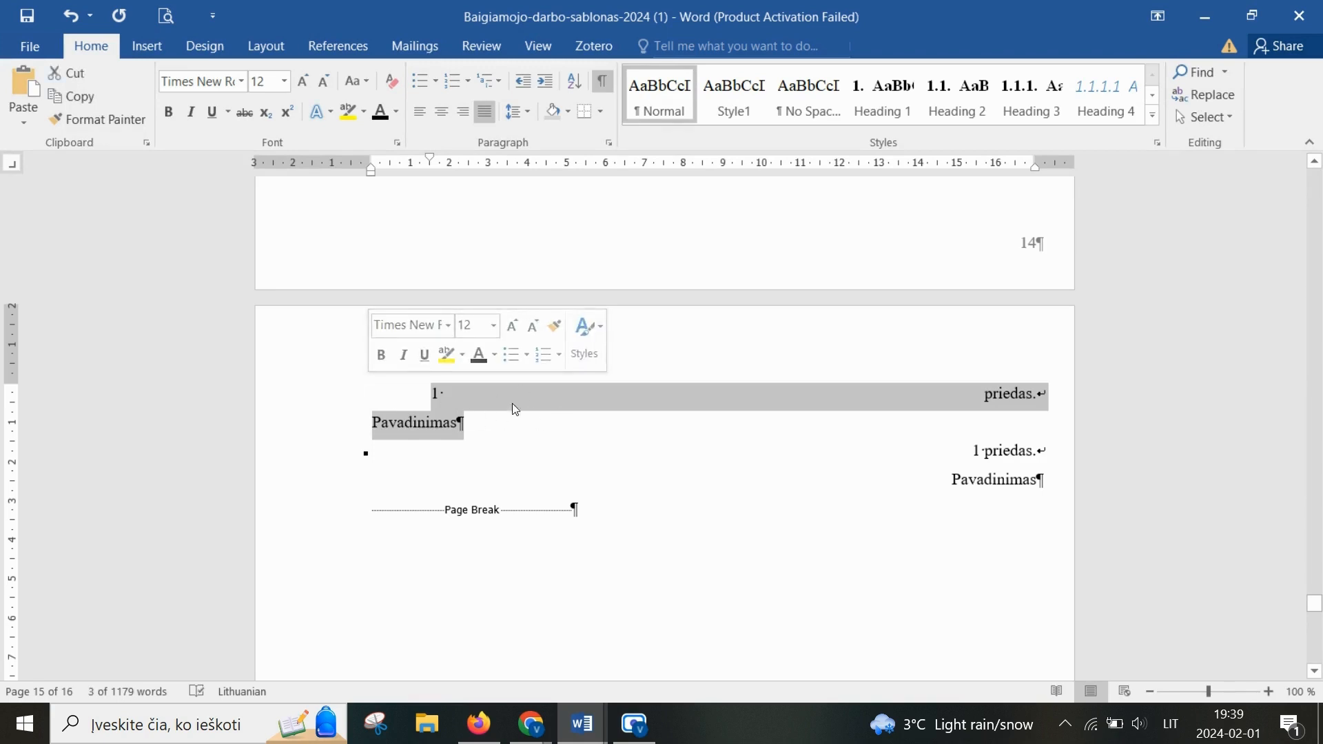
pyautogui.click(887, 100)
pyautogui.click(686, 393)
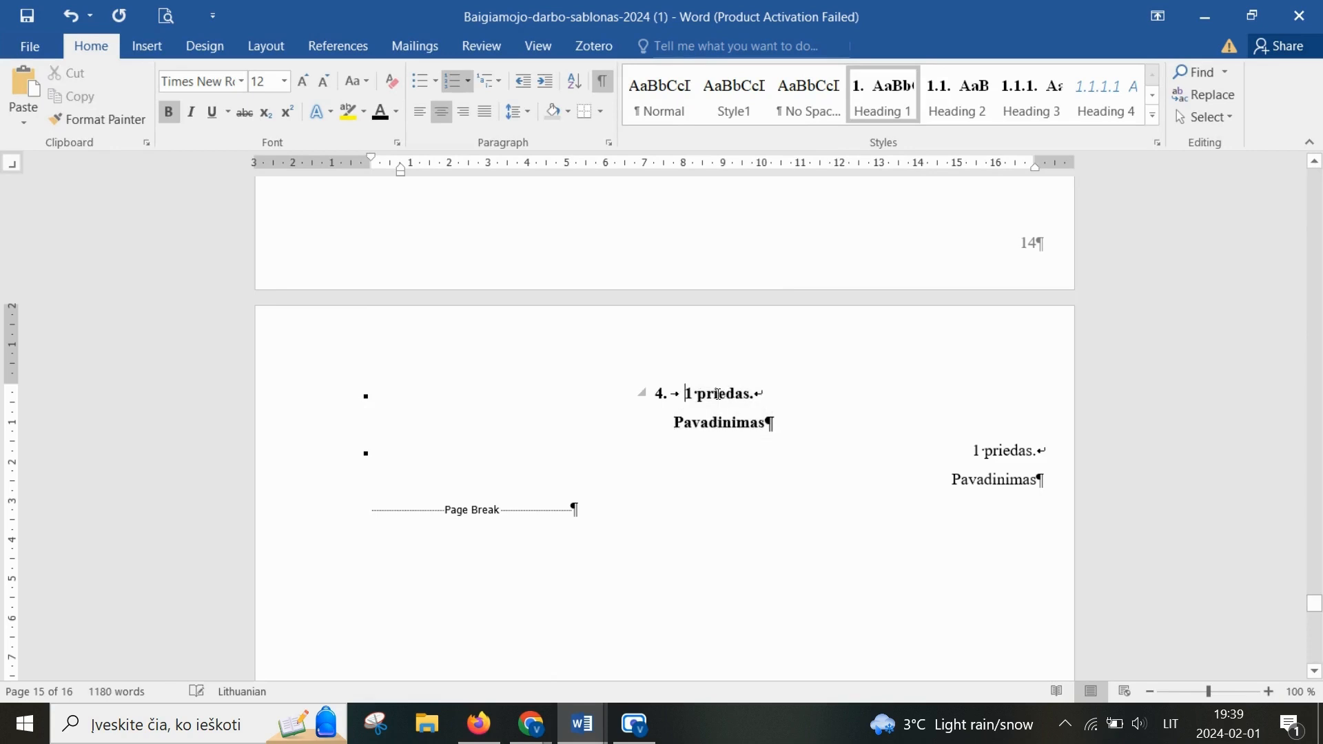
pyautogui.press('BackSpace')
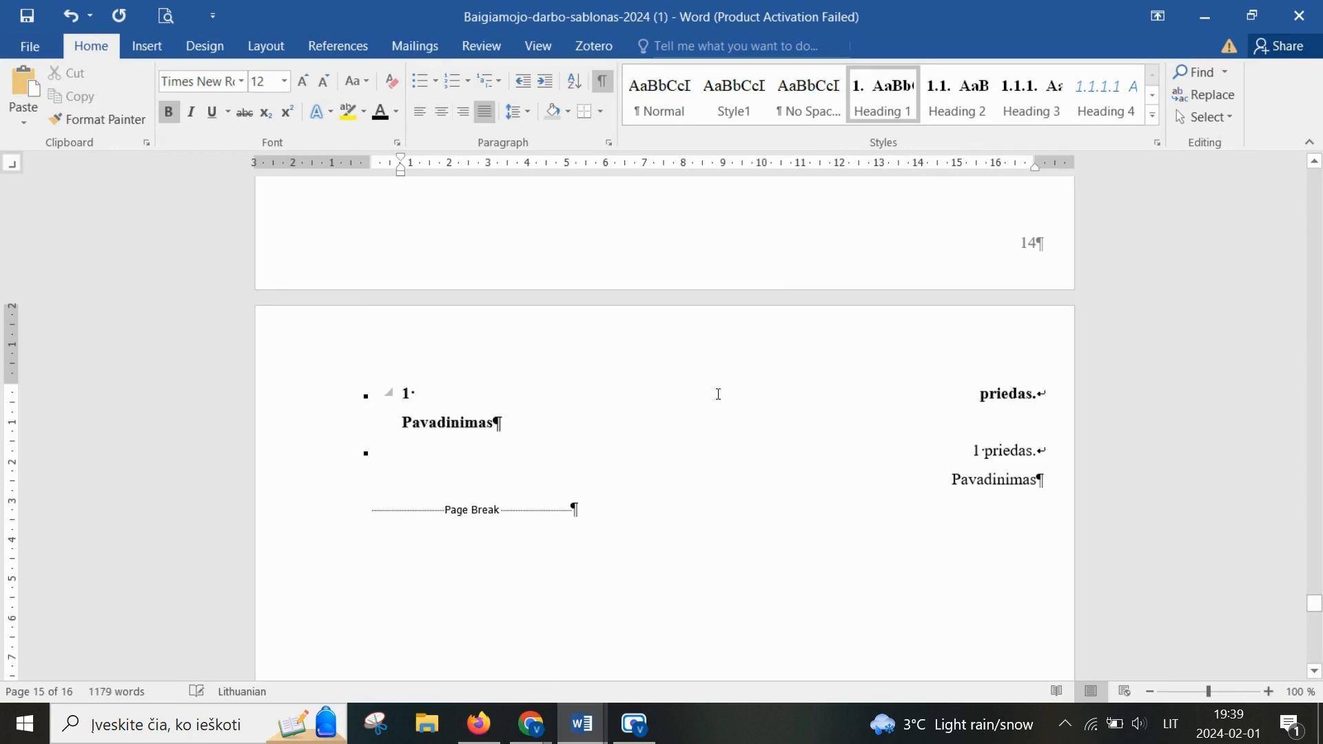
pyautogui.press('BackSpace')
# Step: Remove the bold from both lines of the new appendix title and align them to the right
pyautogui.moveTo(497, 423); pyautogui.dragTo(329, 393)
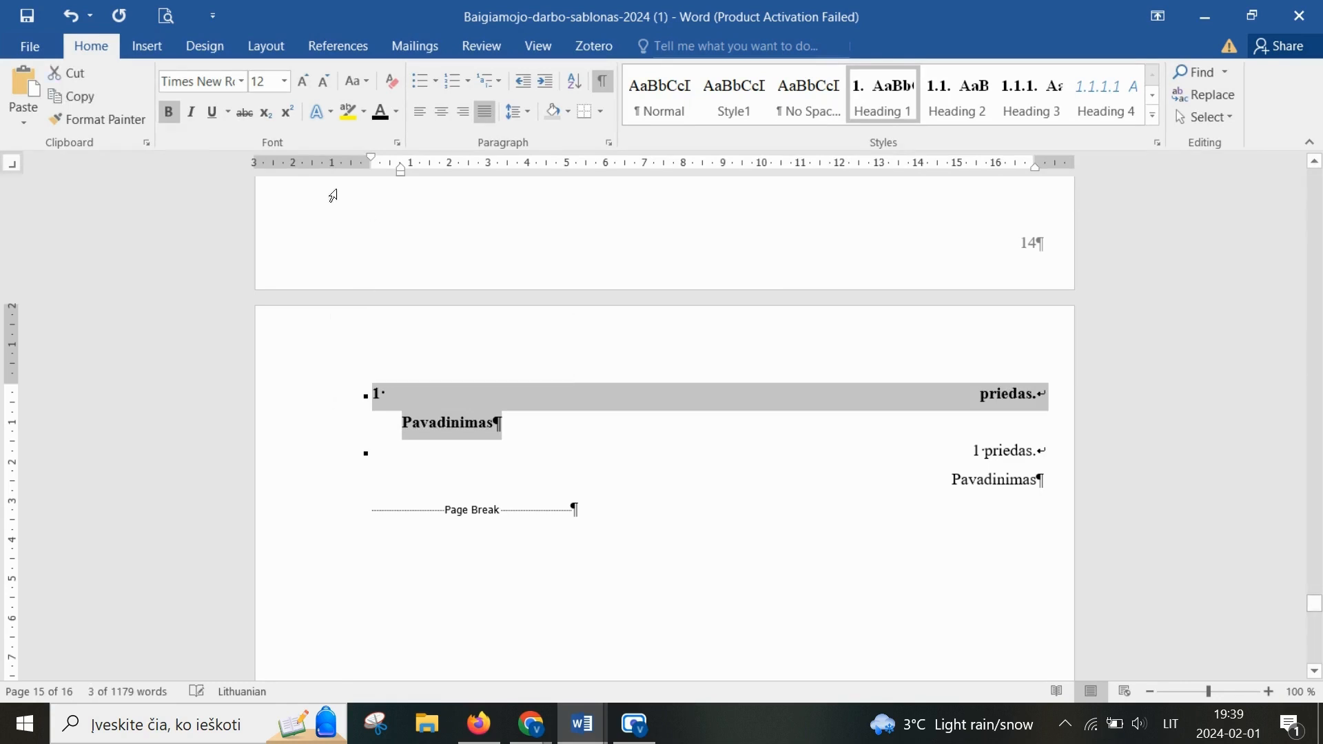
pyautogui.click(168, 112)
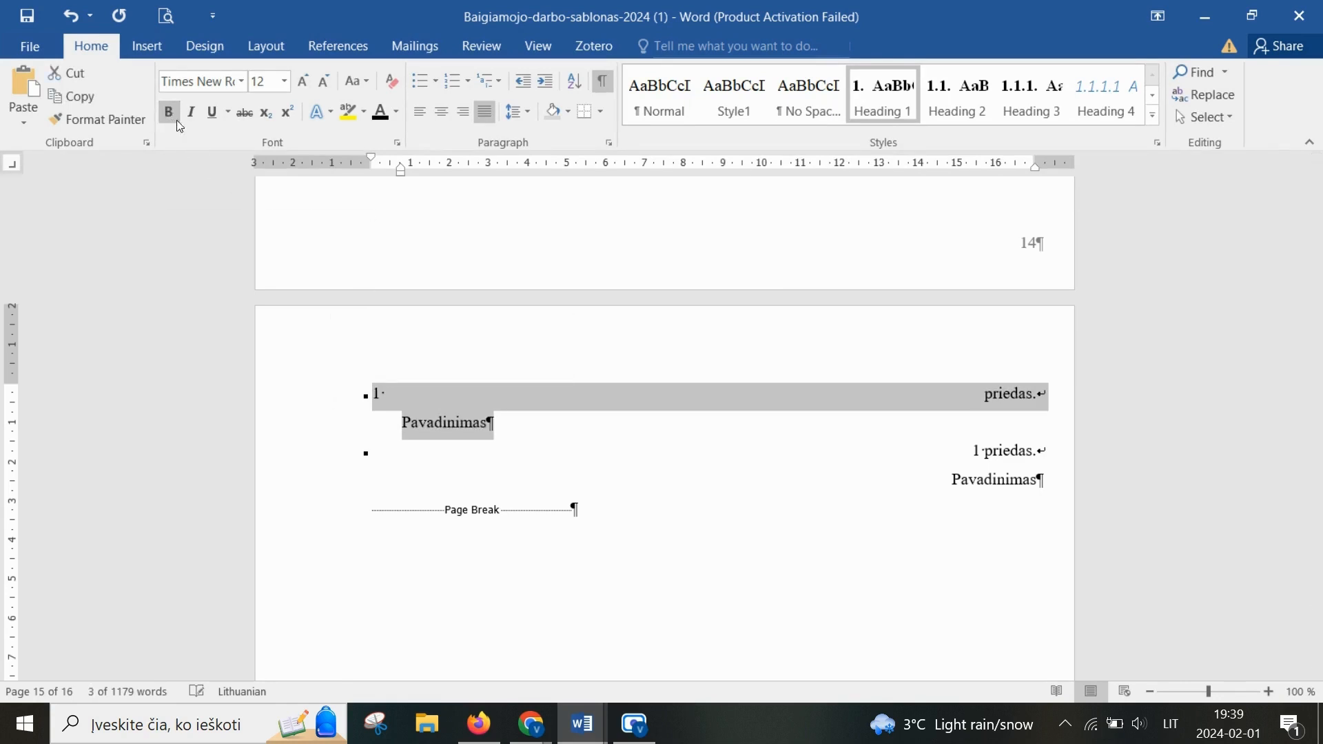
pyautogui.click(461, 114)
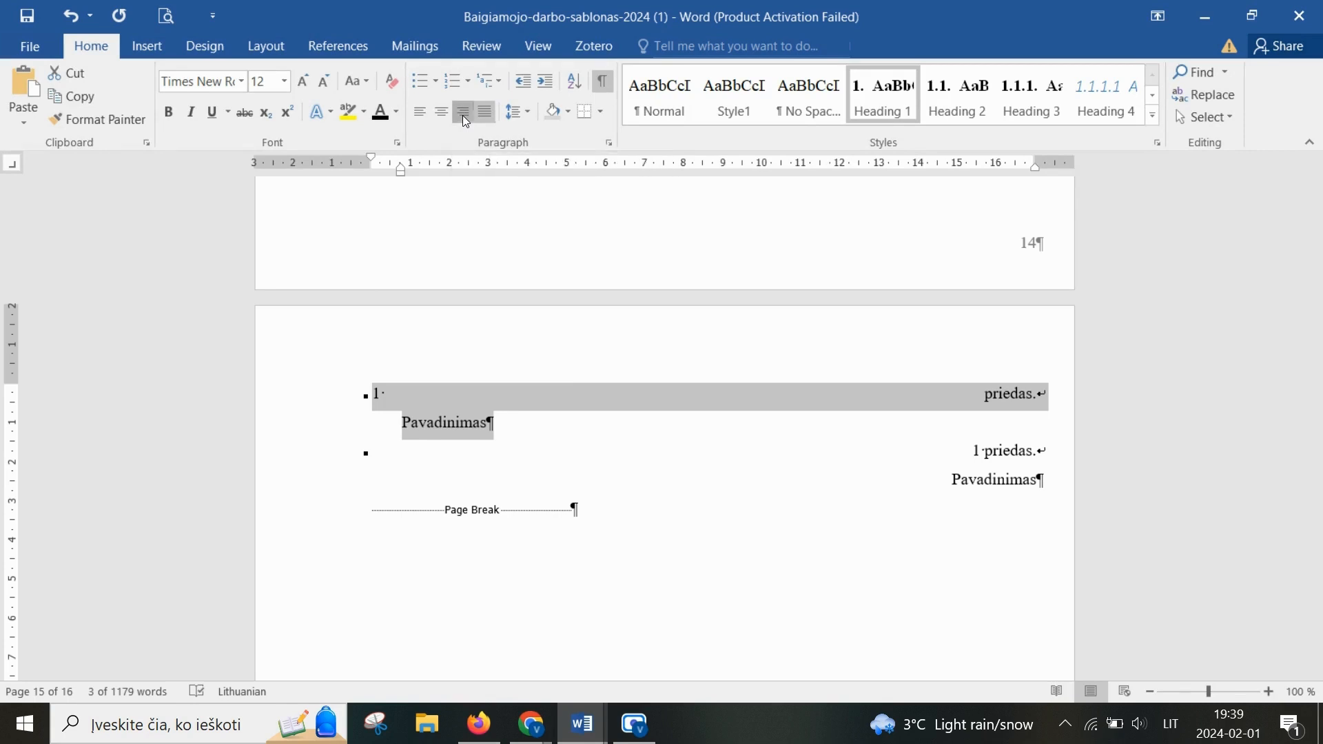
# Step: Delete the upper of the two identical appendix titles, including both of its lines
pyautogui.click(1061, 453)
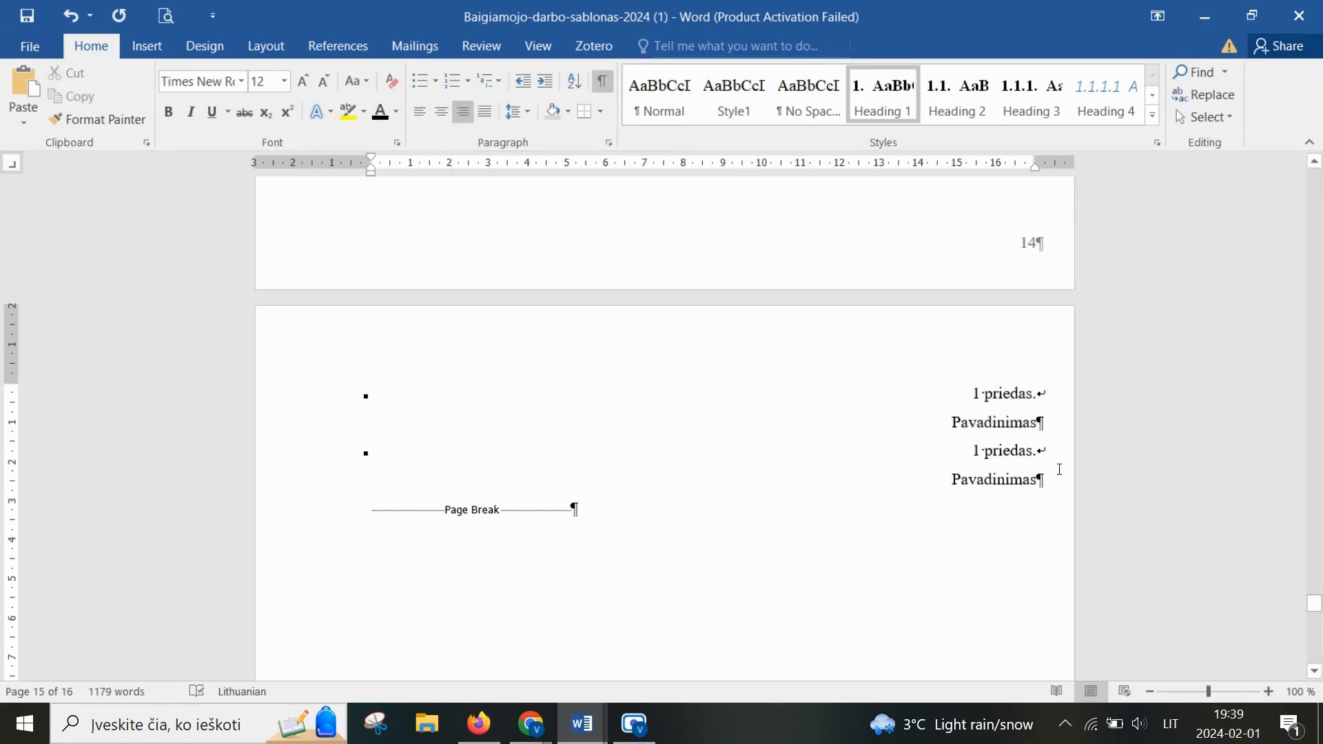
pyautogui.moveTo(1059, 425); pyautogui.dragTo(933, 384)
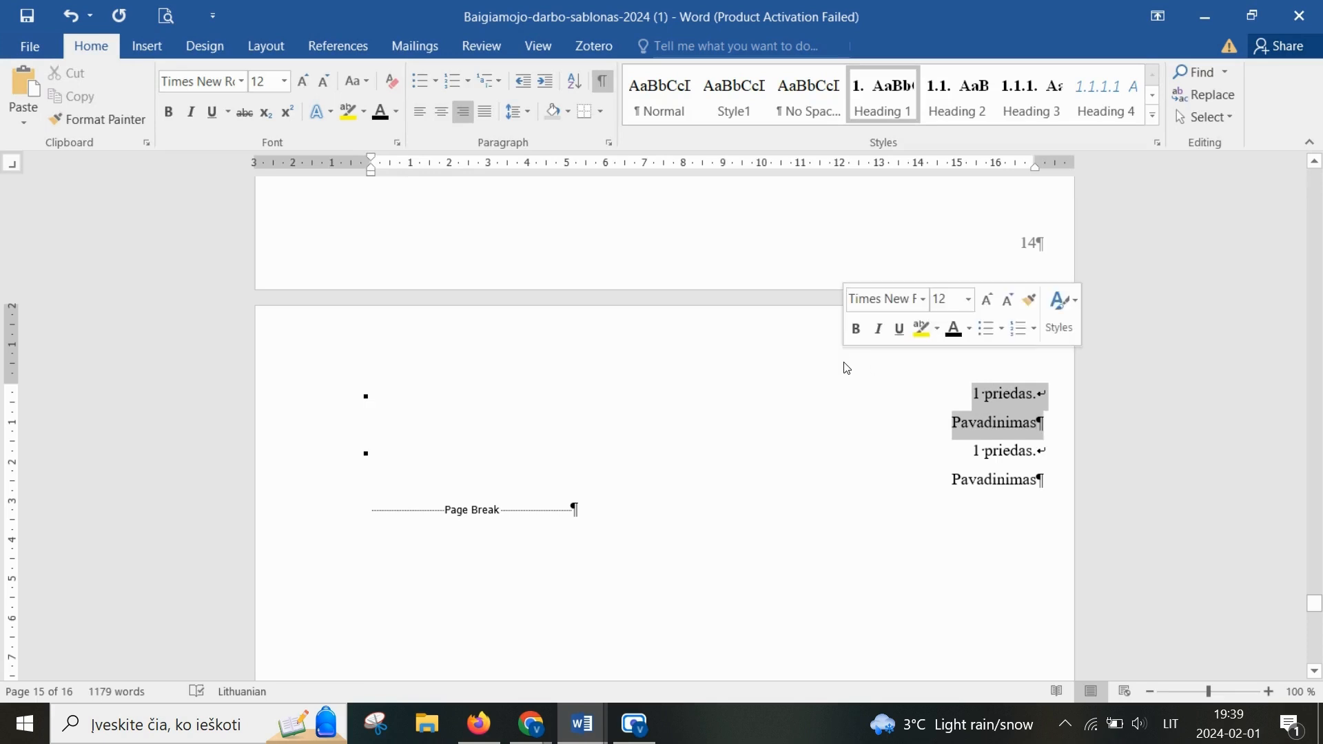
pyautogui.press('Delete')
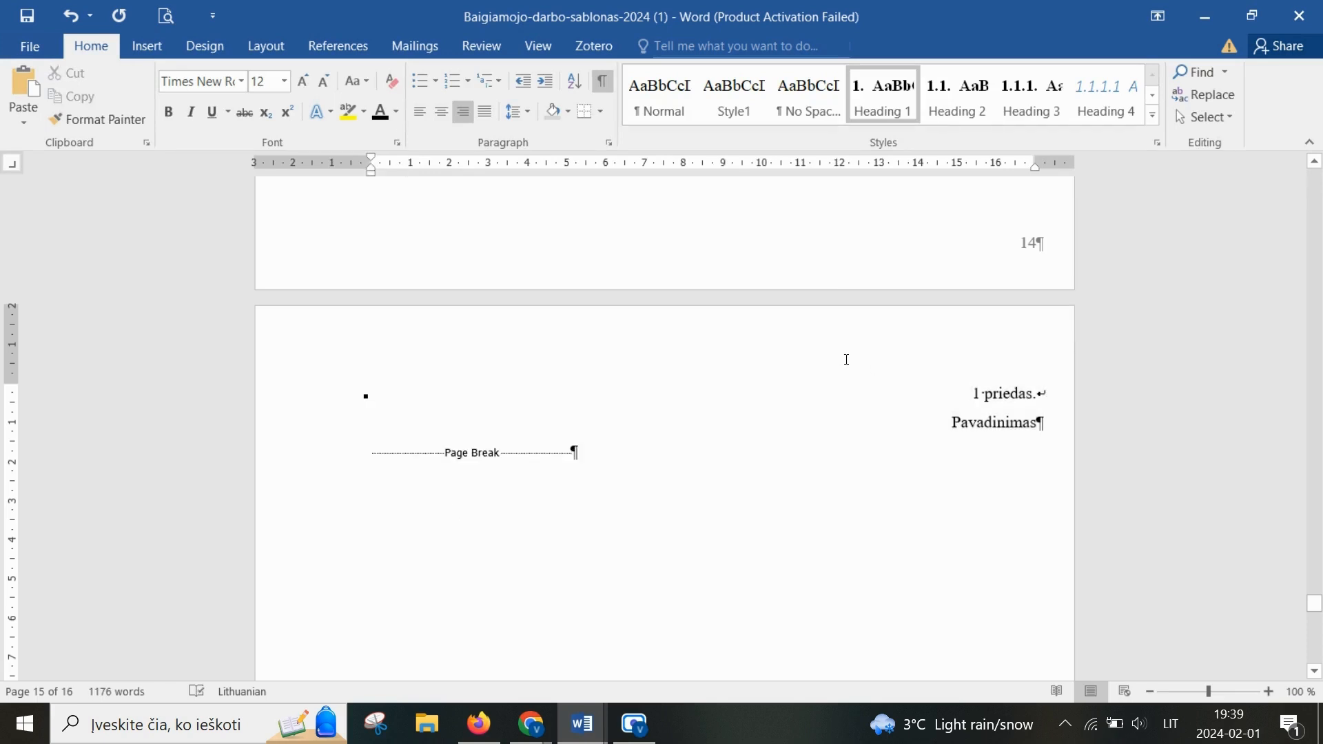
# Step: In the first appendix title, remove the number 1 and capitalize the first letter so the line reads "Priedas."
pyautogui.scroll(-12, 855, 345)
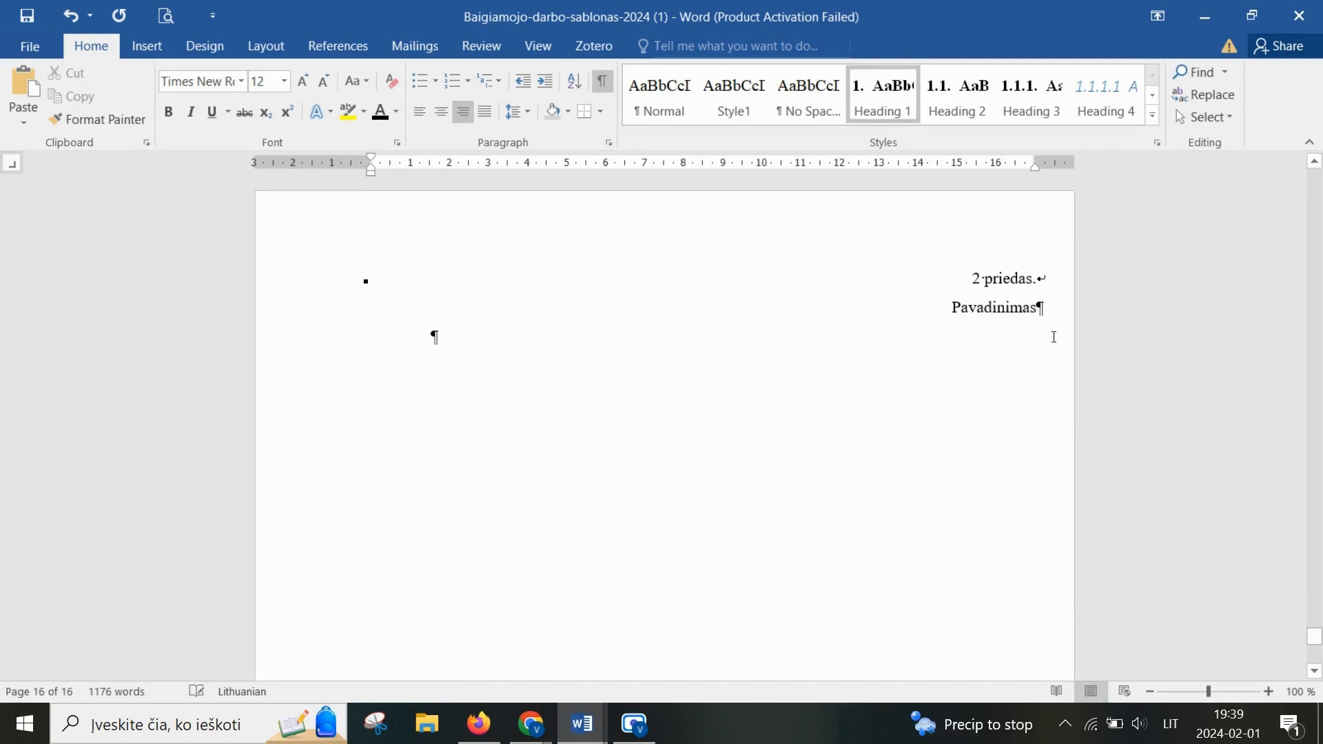
pyautogui.scroll(10, 1054, 337)
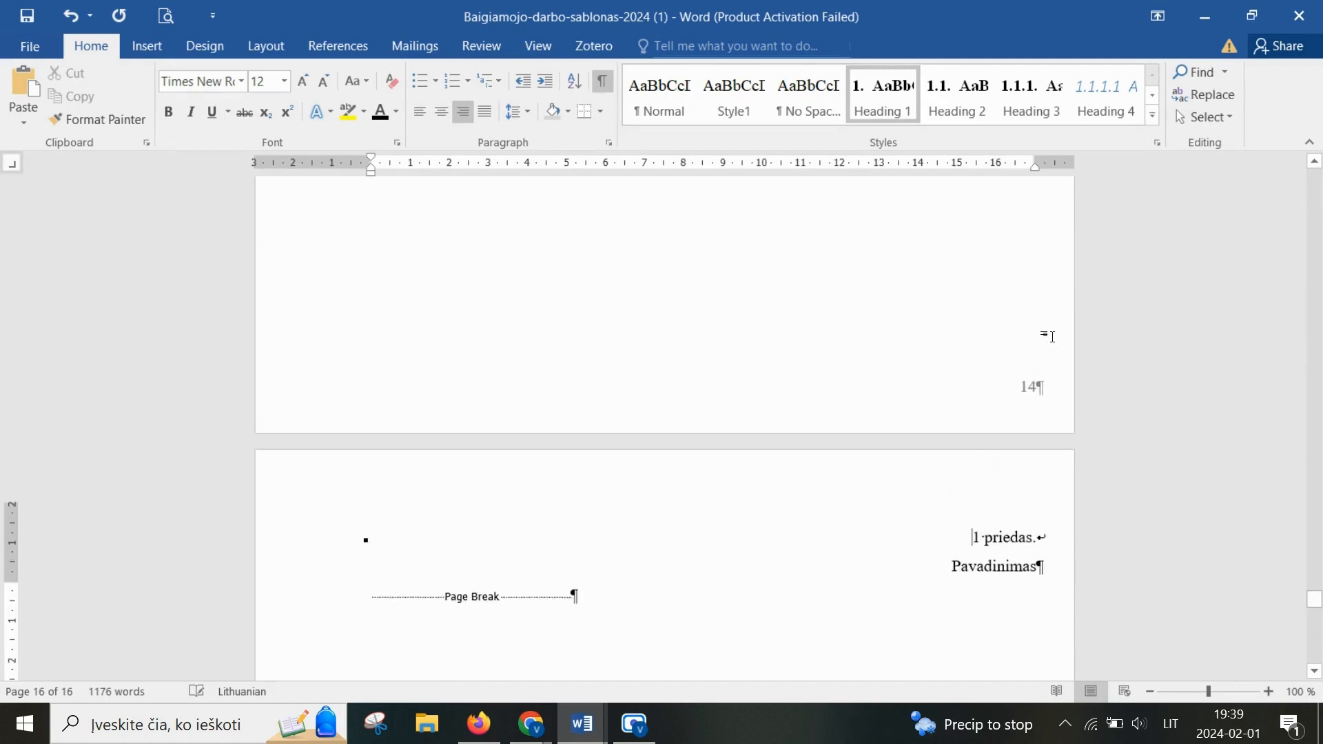
pyautogui.scroll(8, 1055, 337)
pyautogui.scroll(-5, 1054, 337)
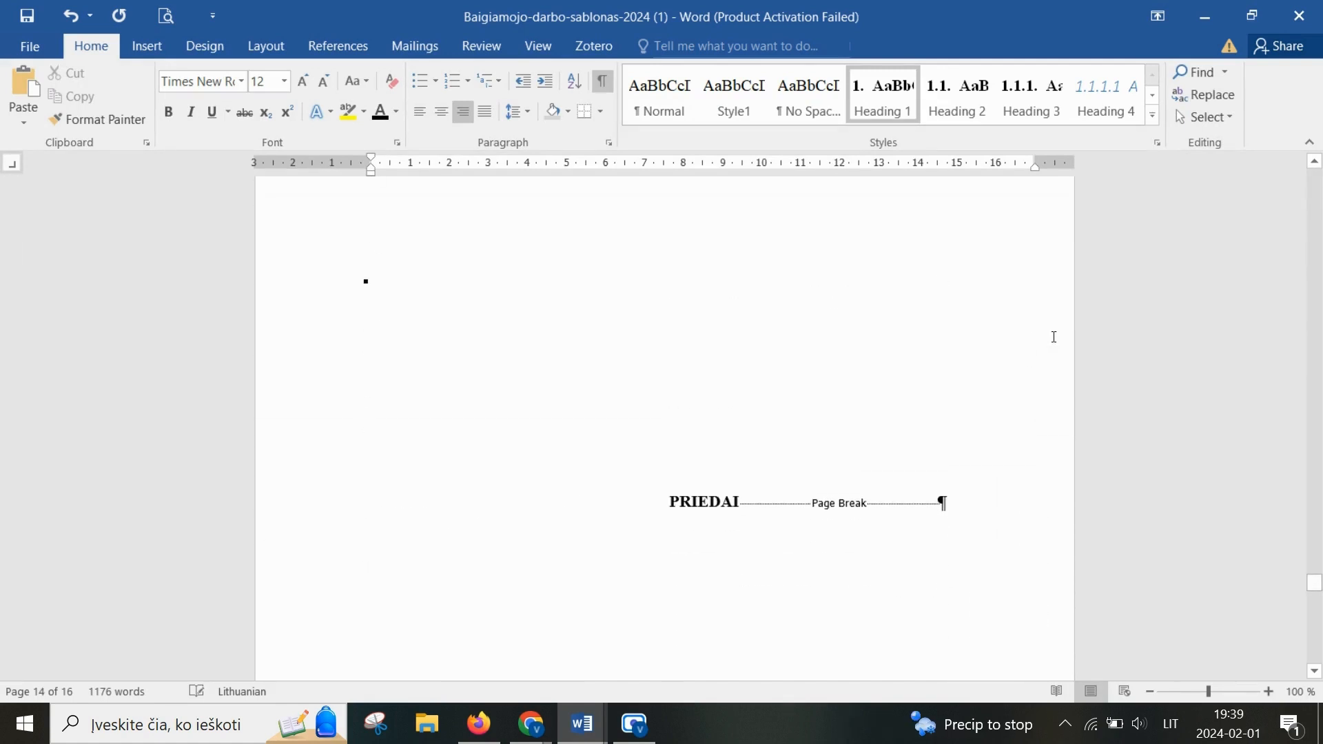
pyautogui.scroll(-10, 1037, 380)
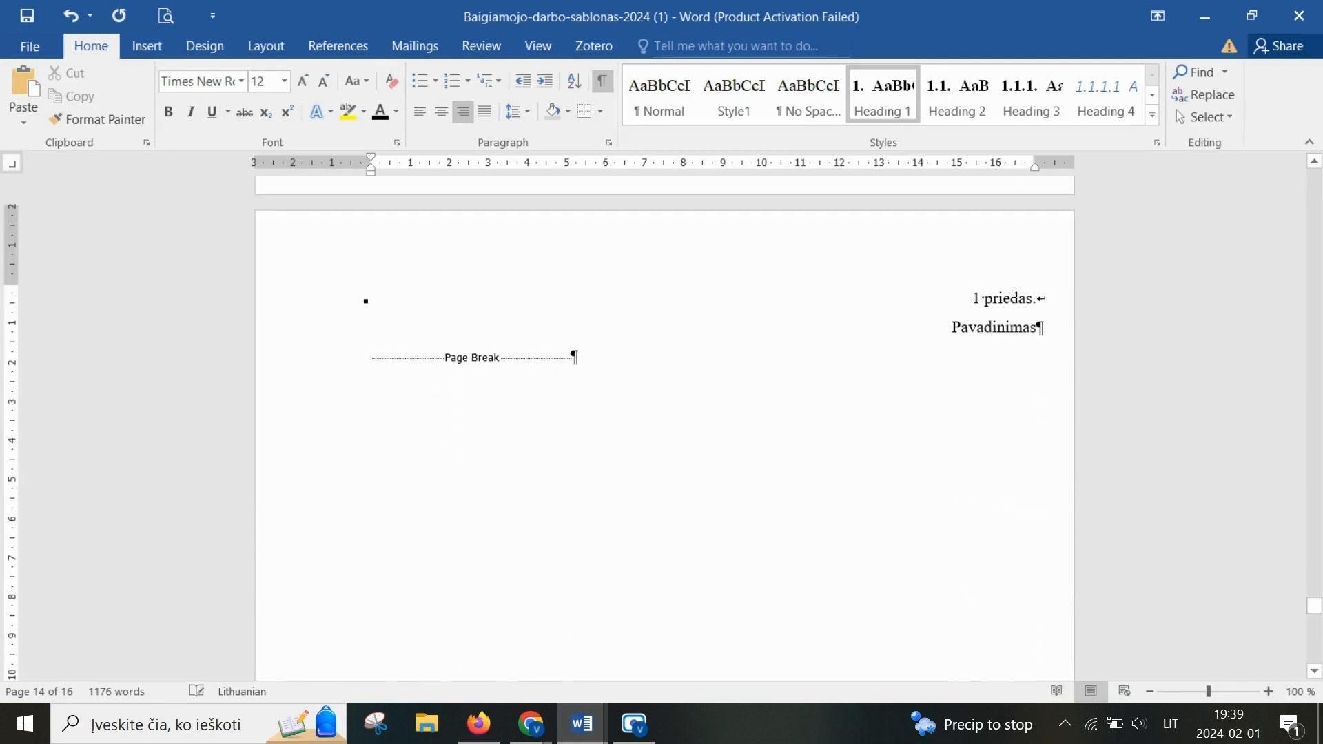
pyautogui.click(988, 297)
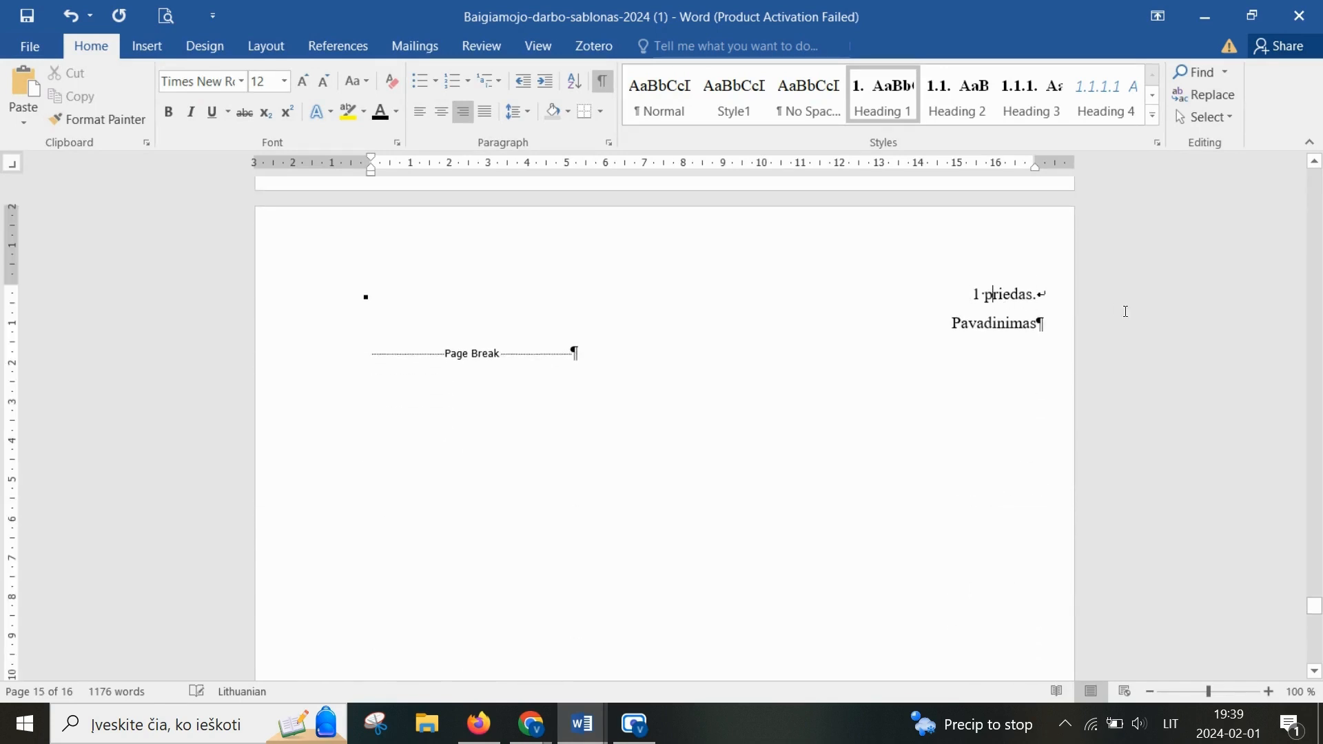
pyautogui.press('BackSpace')
pyautogui.press('BackSpace')
pyautogui.press('BackSpace')
pyautogui.write('P')
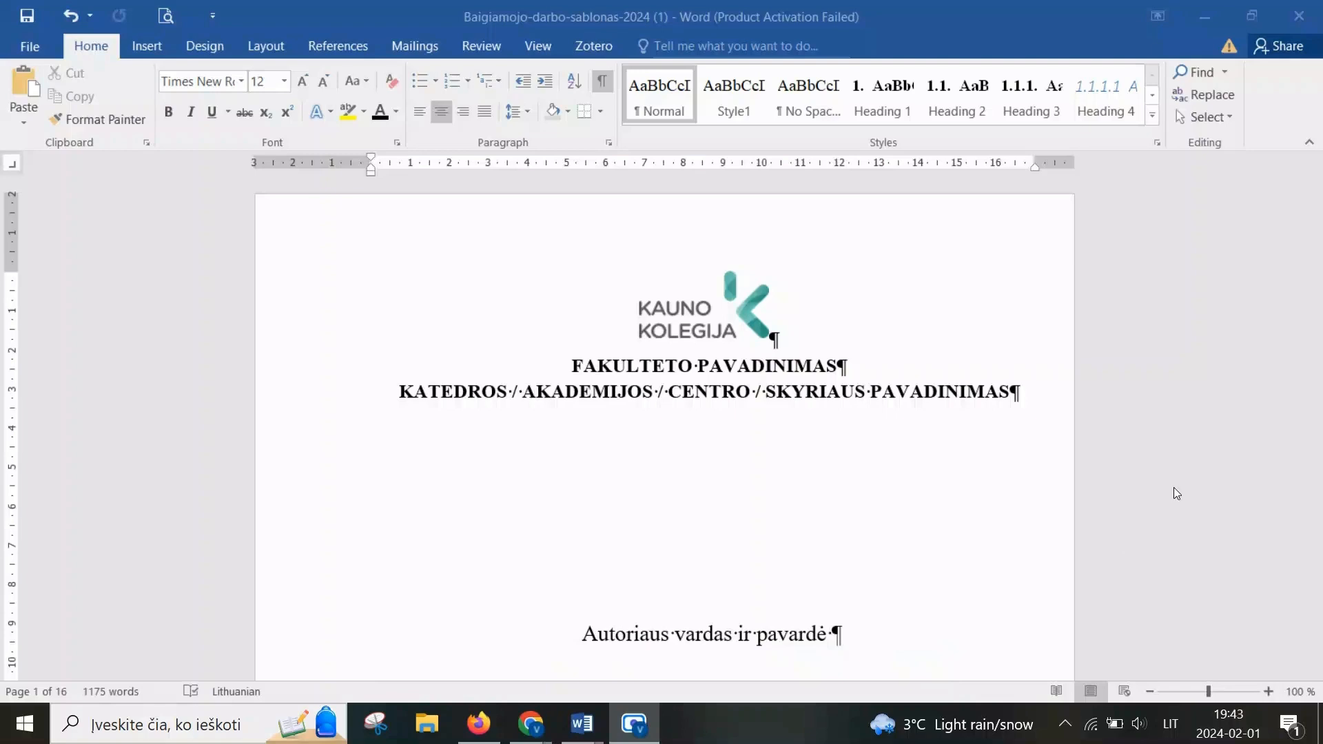
# Step: Insert page numbers at the bottom of the page using the Plain Number 3 layout
pyautogui.click(164, 47)
pyautogui.click(162, 46)
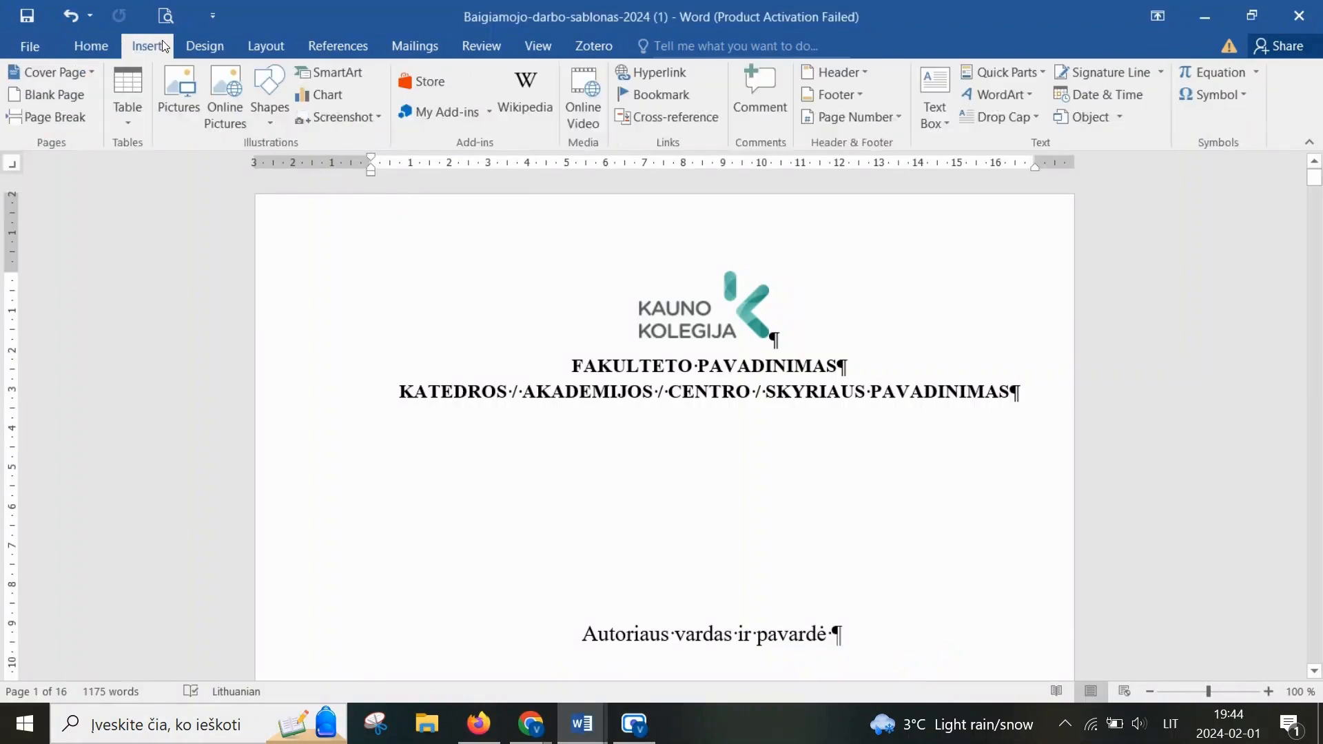
pyautogui.click(887, 115)
pyautogui.moveTo(875, 169)
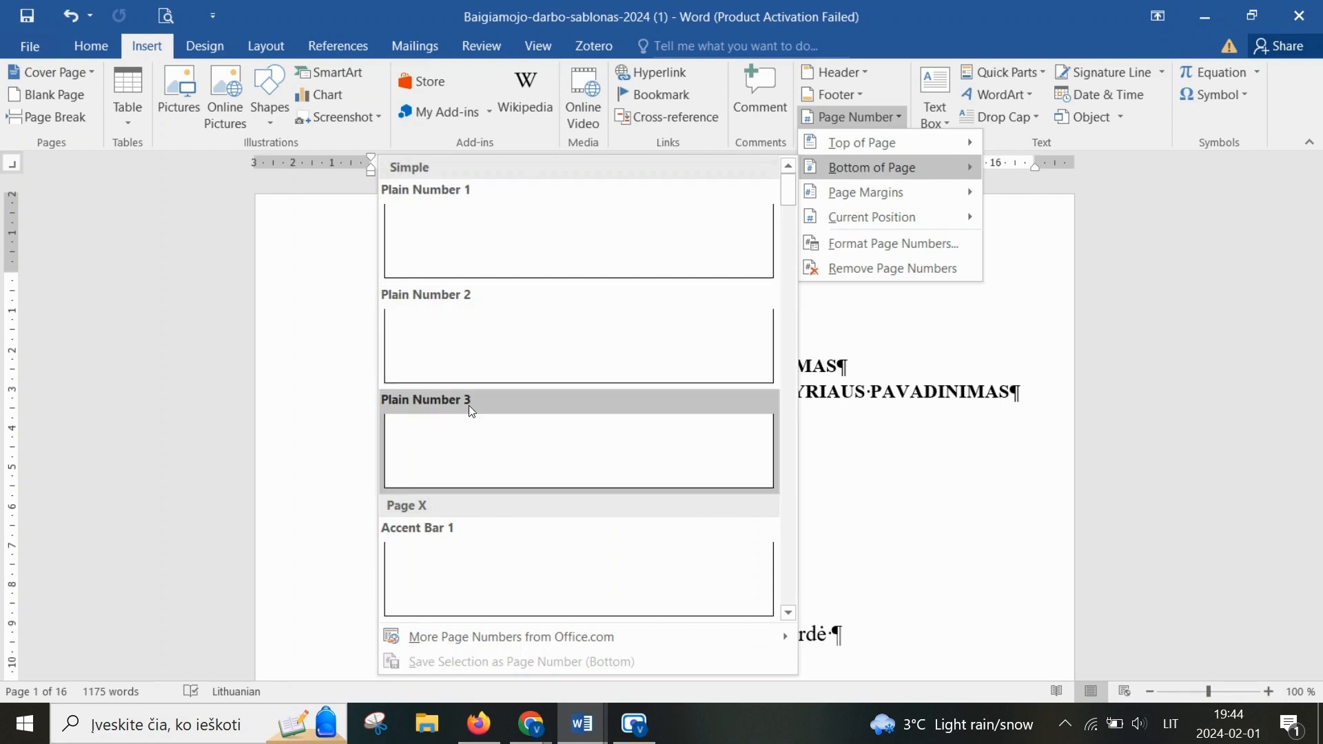
pyautogui.click(505, 445)
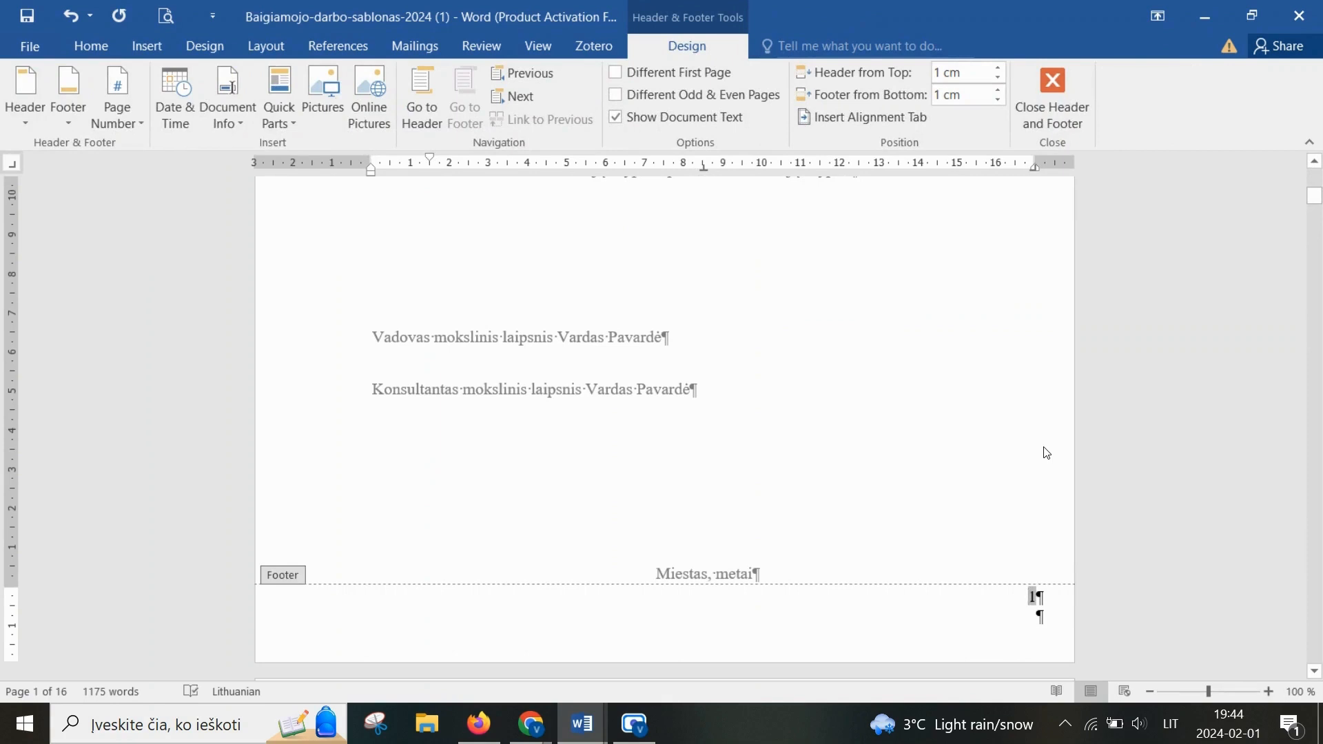
# Step: Delete the extra empty paragraph below the page number in the title page footer
pyautogui.scroll(6, 1047, 452)
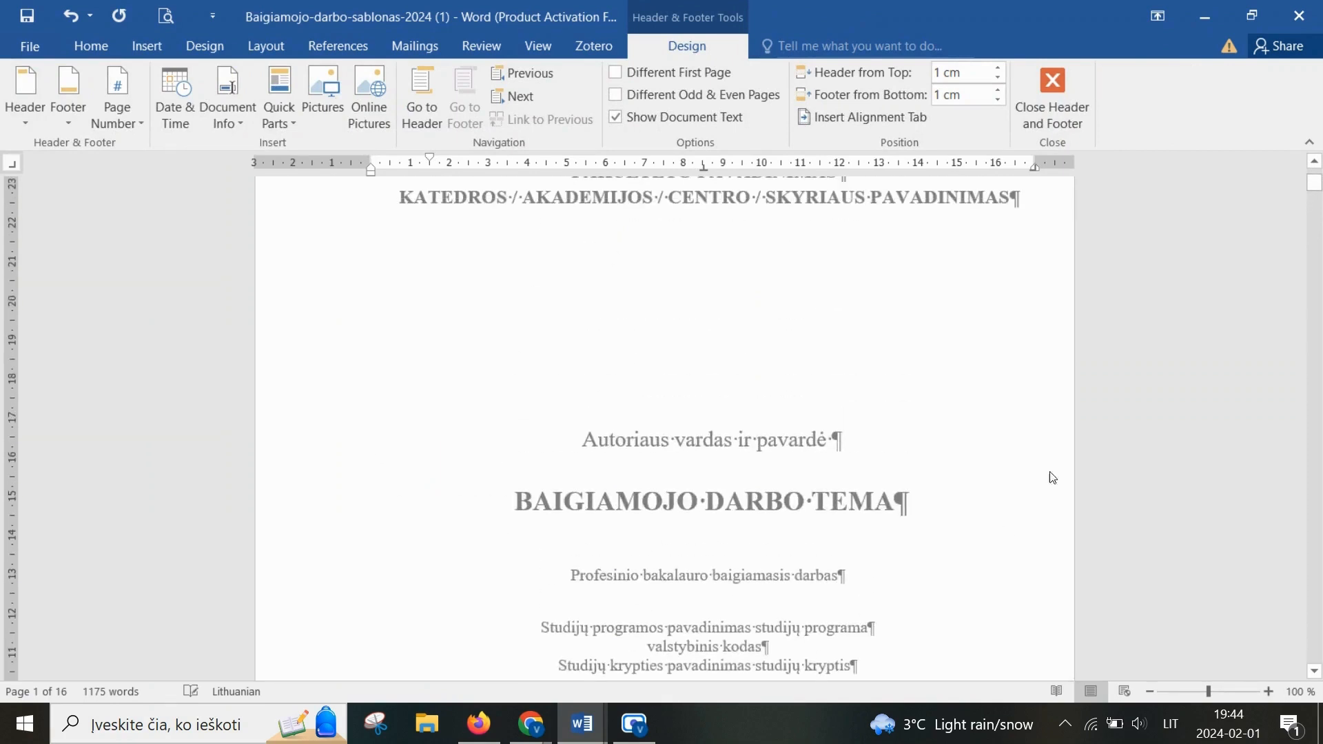
pyautogui.scroll(-7, 1049, 472)
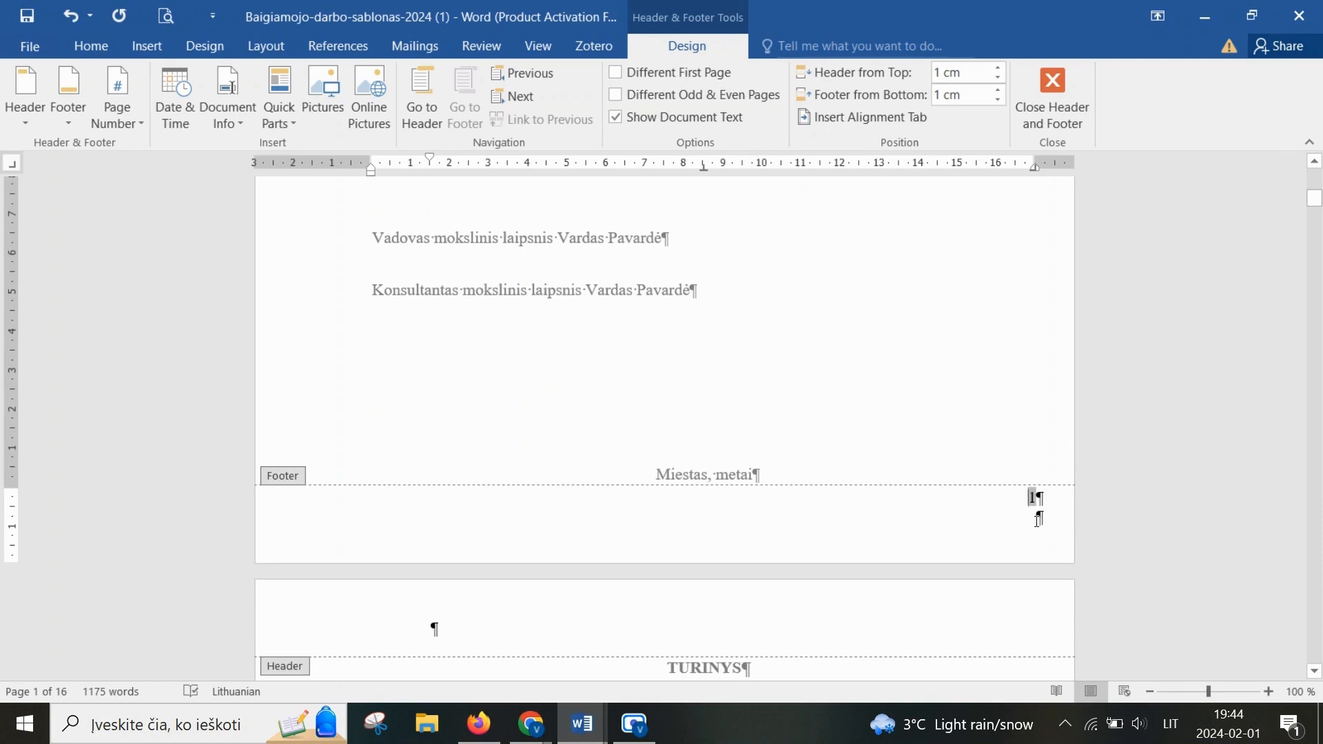
pyautogui.click(1054, 510)
pyautogui.moveTo(1013, 492); pyautogui.dragTo(1094, 529)
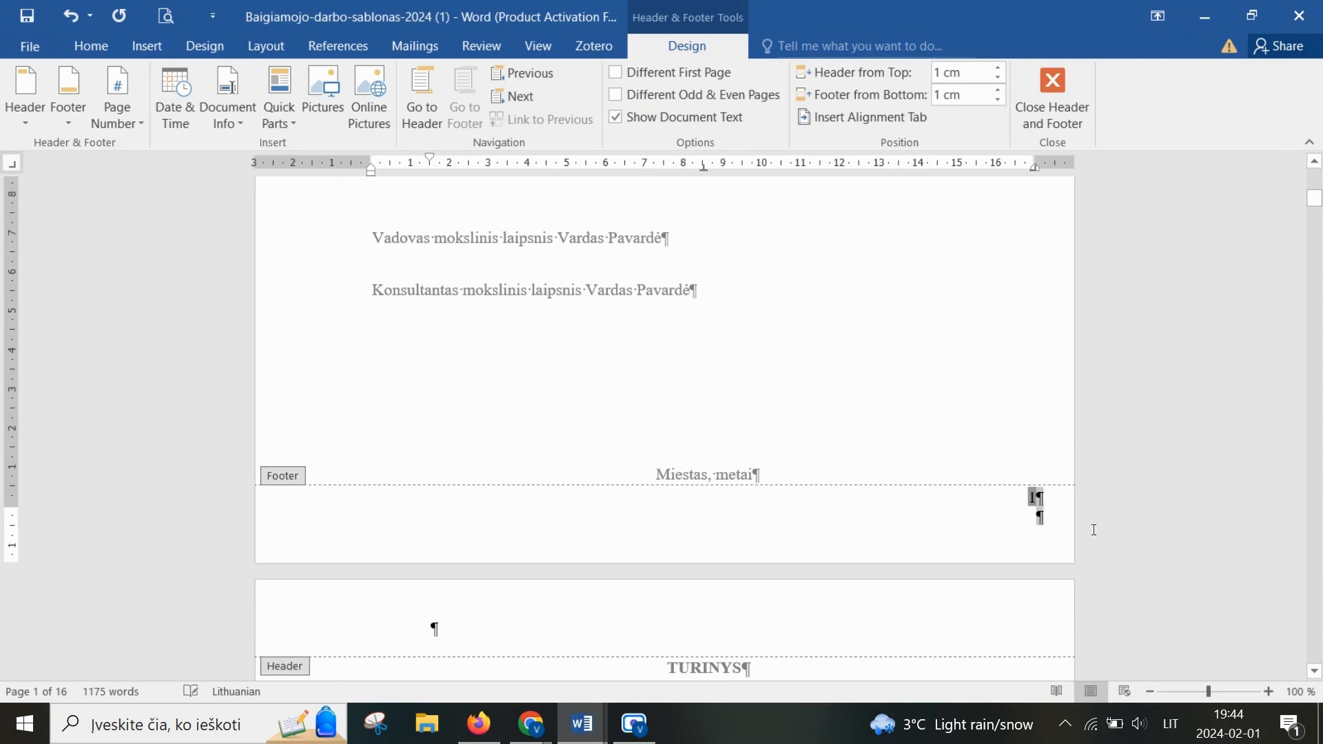
pyautogui.click(1051, 530)
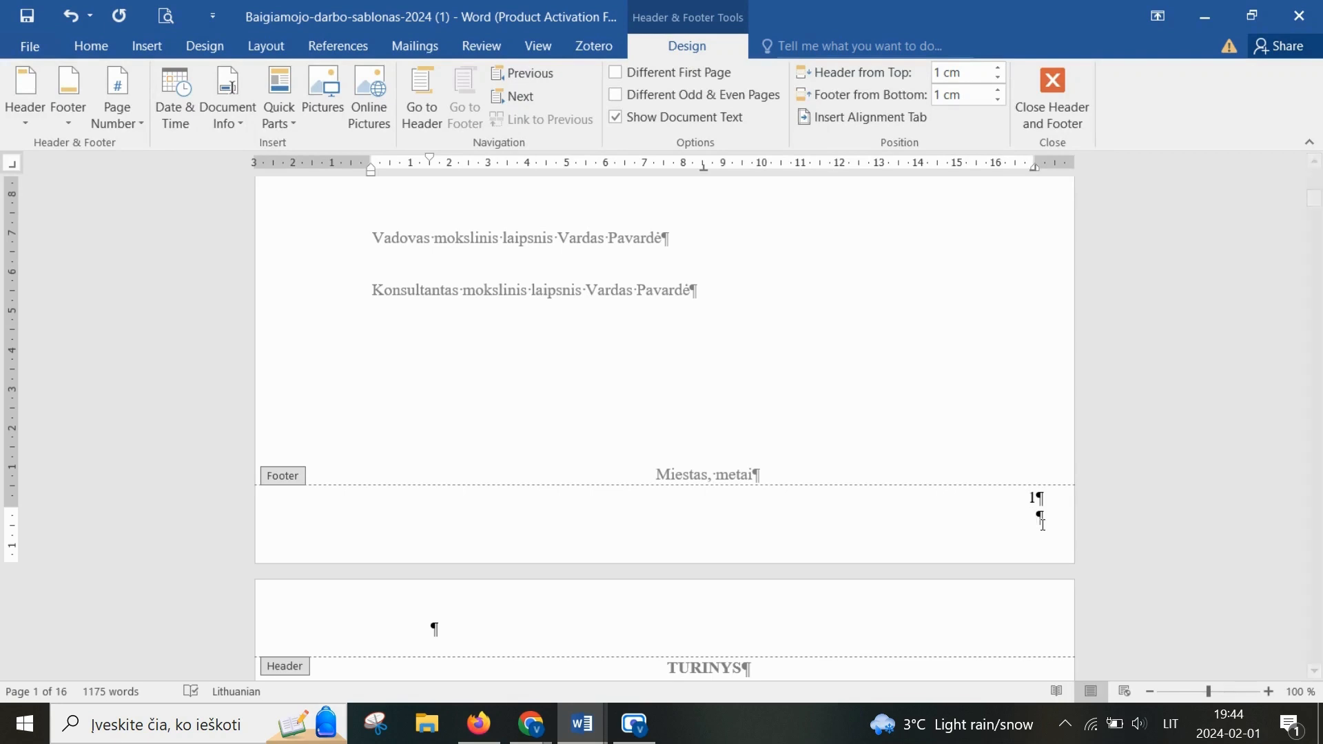
pyautogui.press('BackSpace')
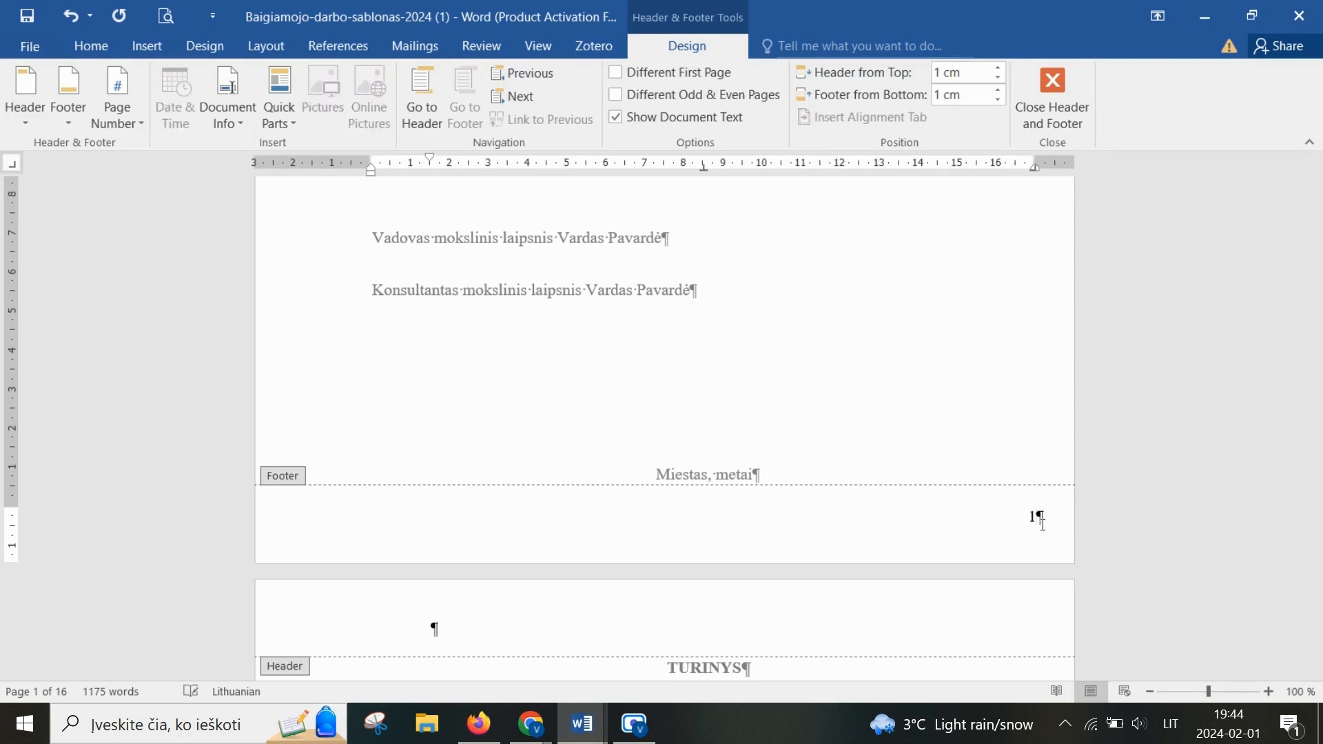
# Step: Check the font, font size and alignment of the page number in the footer
pyautogui.moveTo(1004, 522); pyautogui.dragTo(1101, 537)
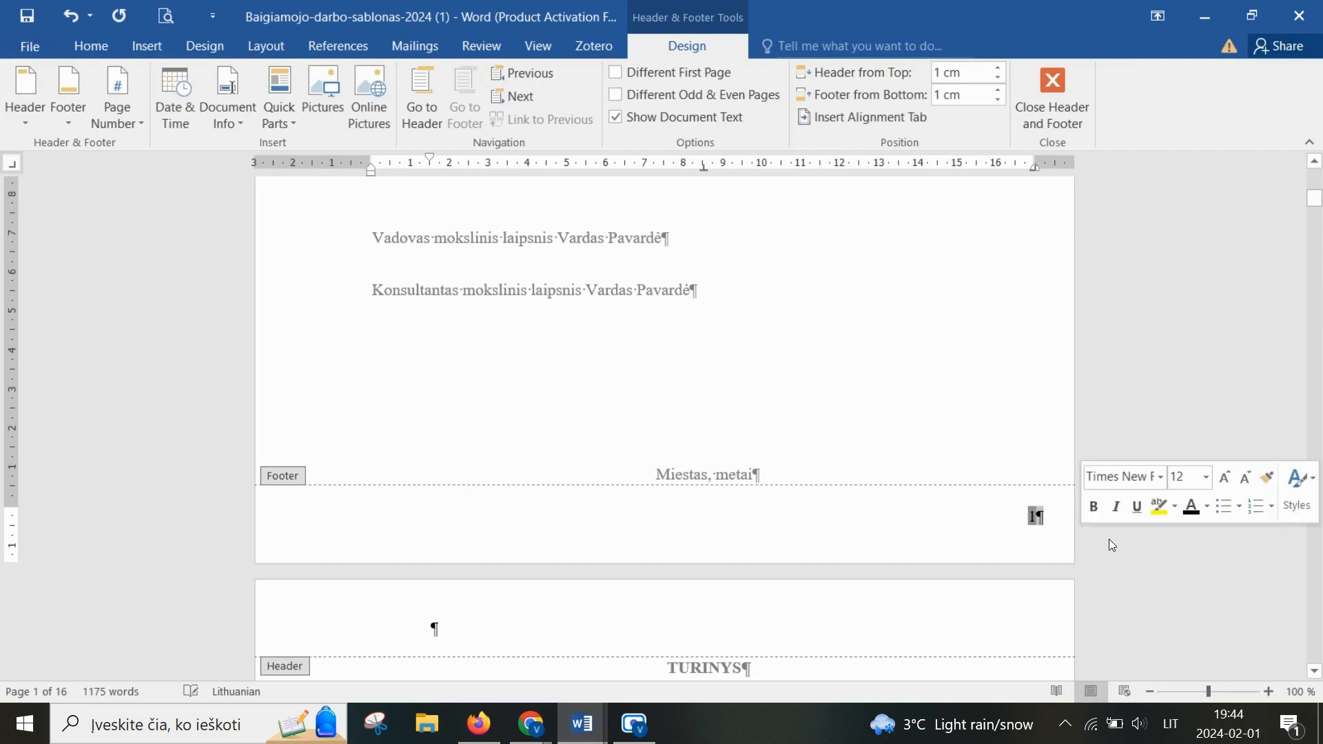
pyautogui.click(91, 46)
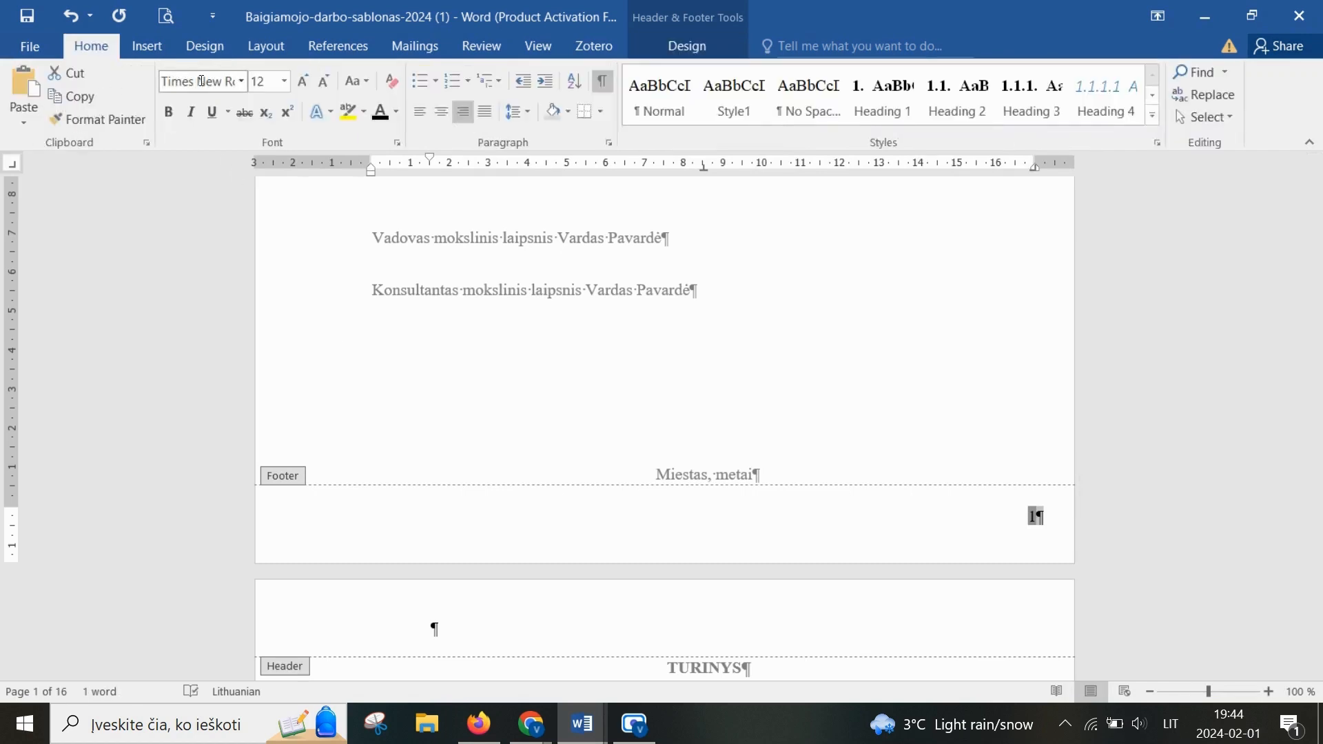
pyautogui.click(269, 84)
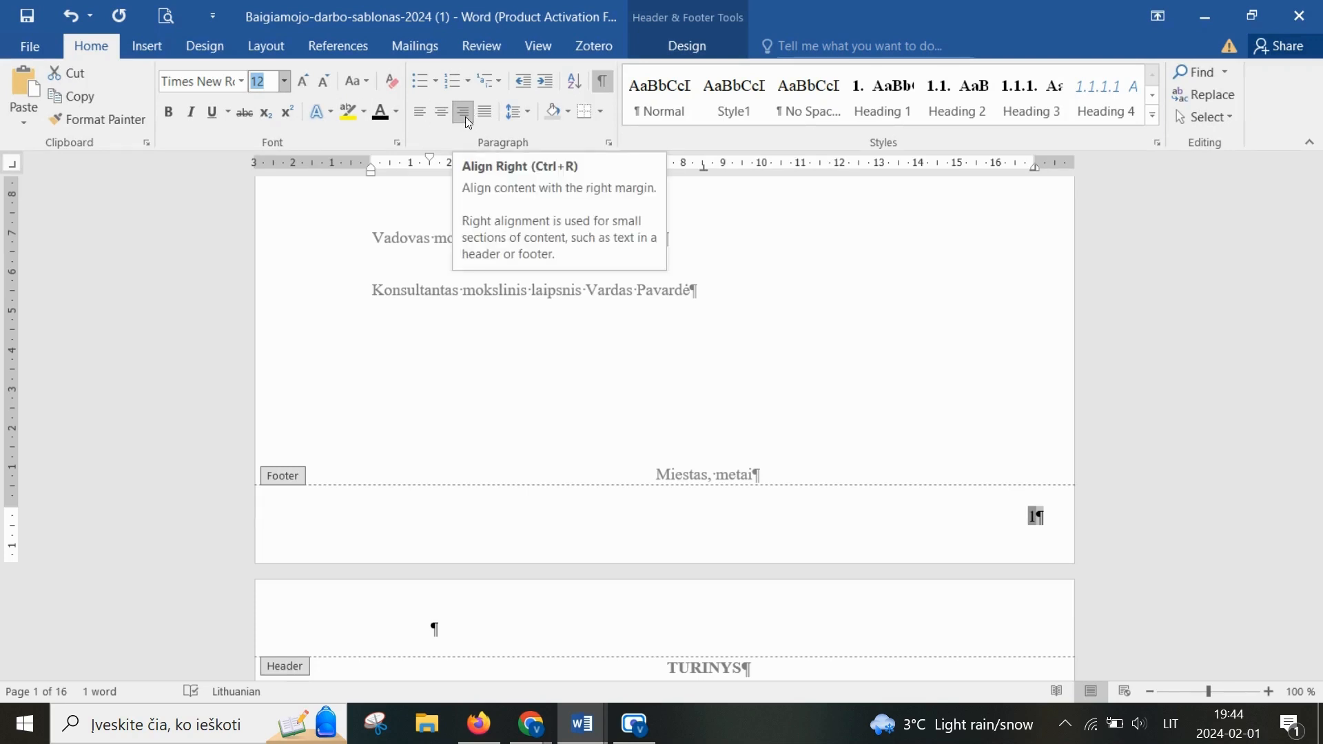
# Step: Turn on a different first page for the header and footer to omit the page number from the title page
pyautogui.click(692, 48)
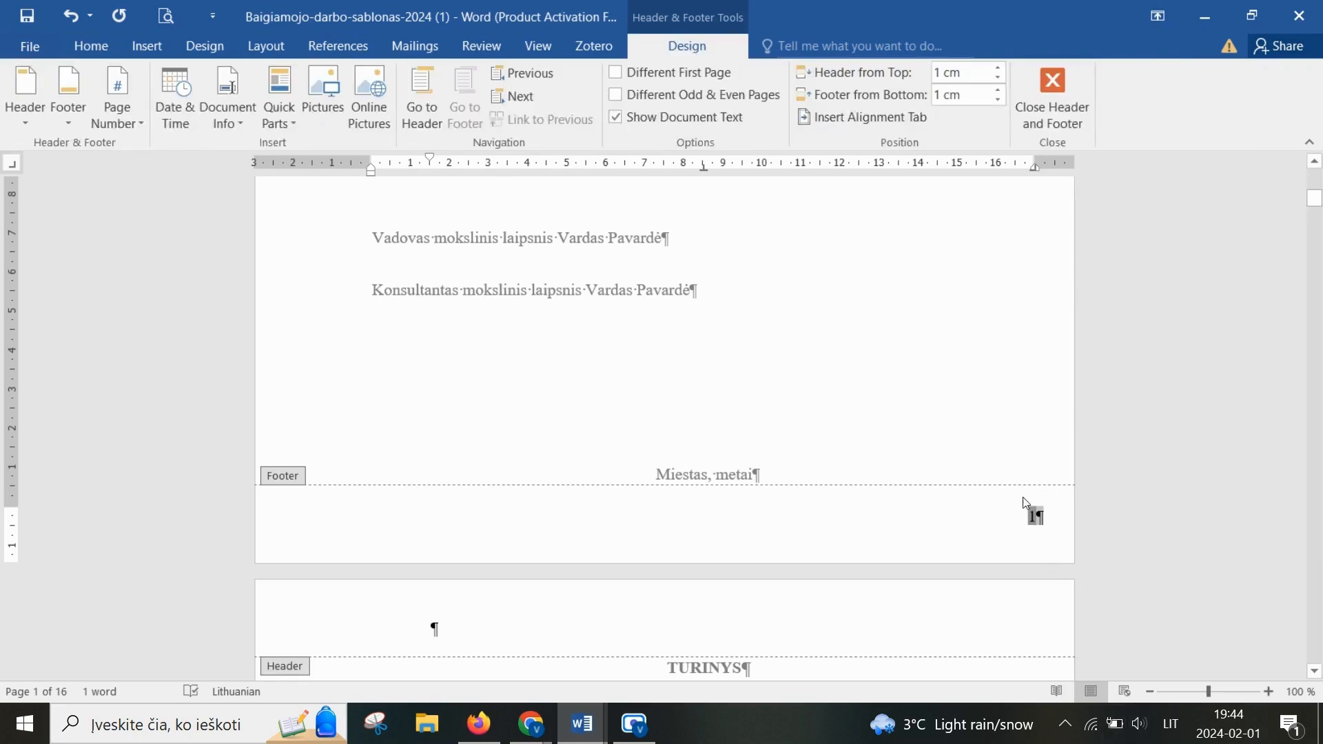
pyautogui.scroll(8, 937, 485)
pyautogui.scroll(3, 866, 357)
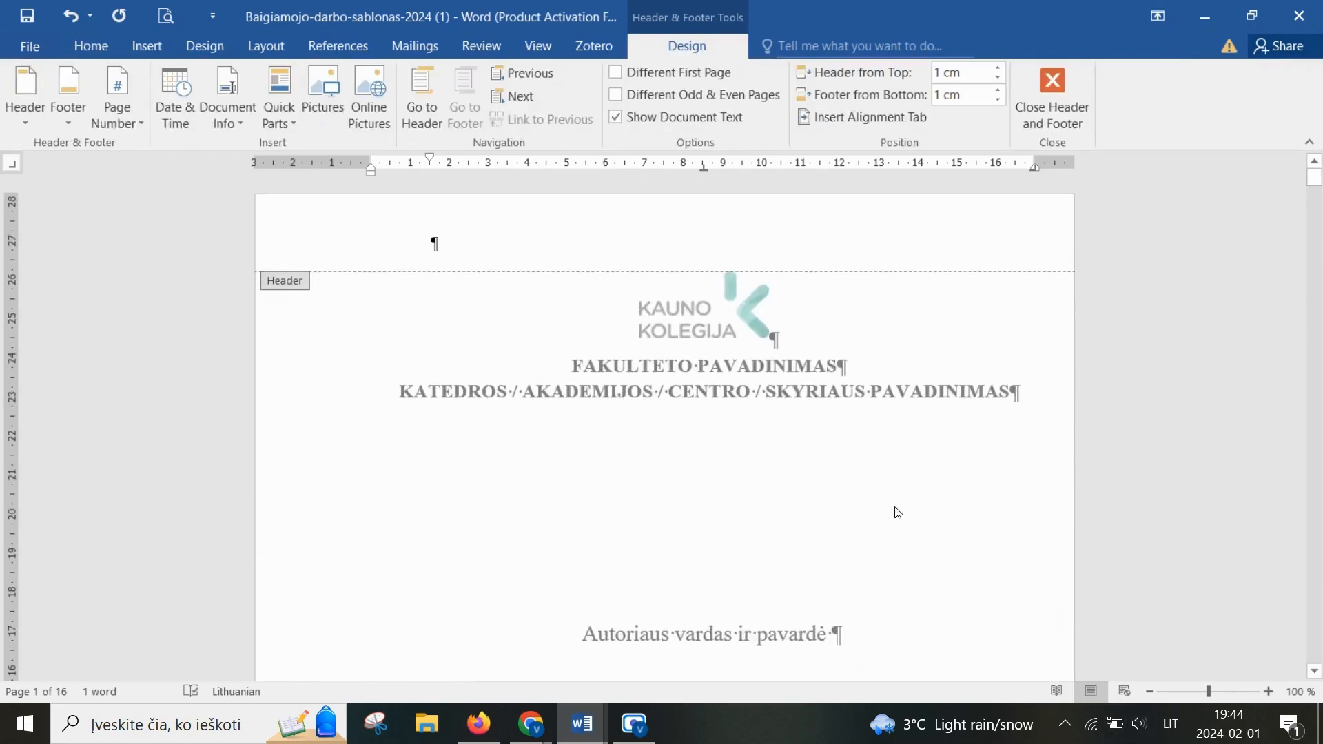
pyautogui.scroll(-10, 895, 511)
pyautogui.scroll(-1, 941, 461)
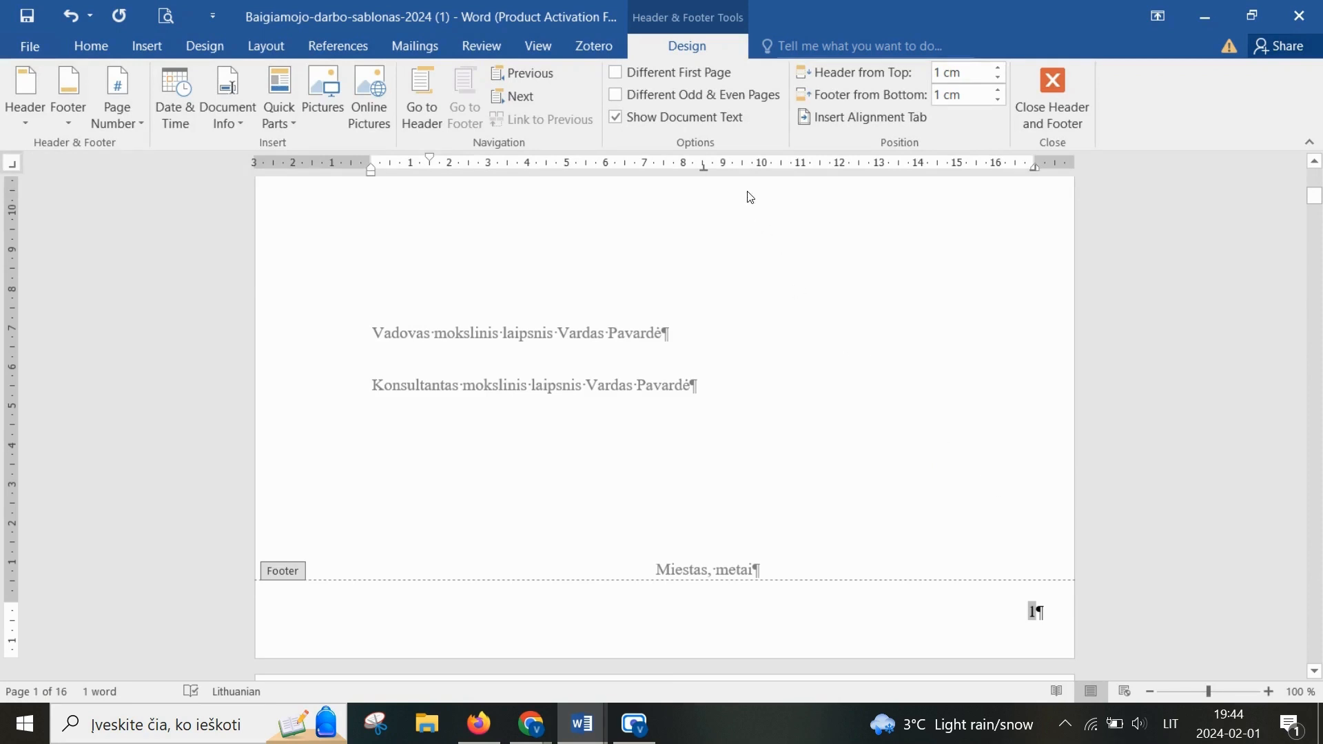
pyautogui.click(687, 81)
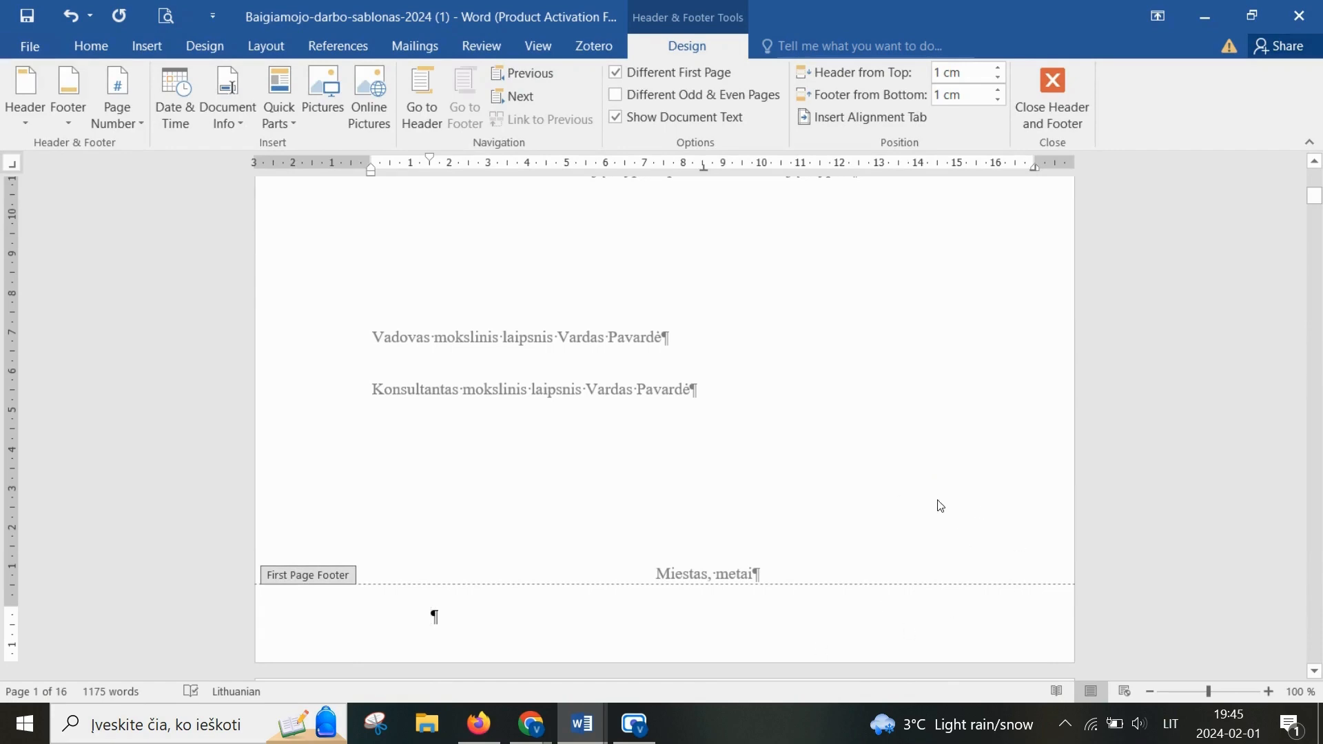
# Step: Examine the footers of the title page and the following pages, checking where page numbers appear
pyautogui.scroll(-15, 941, 506)
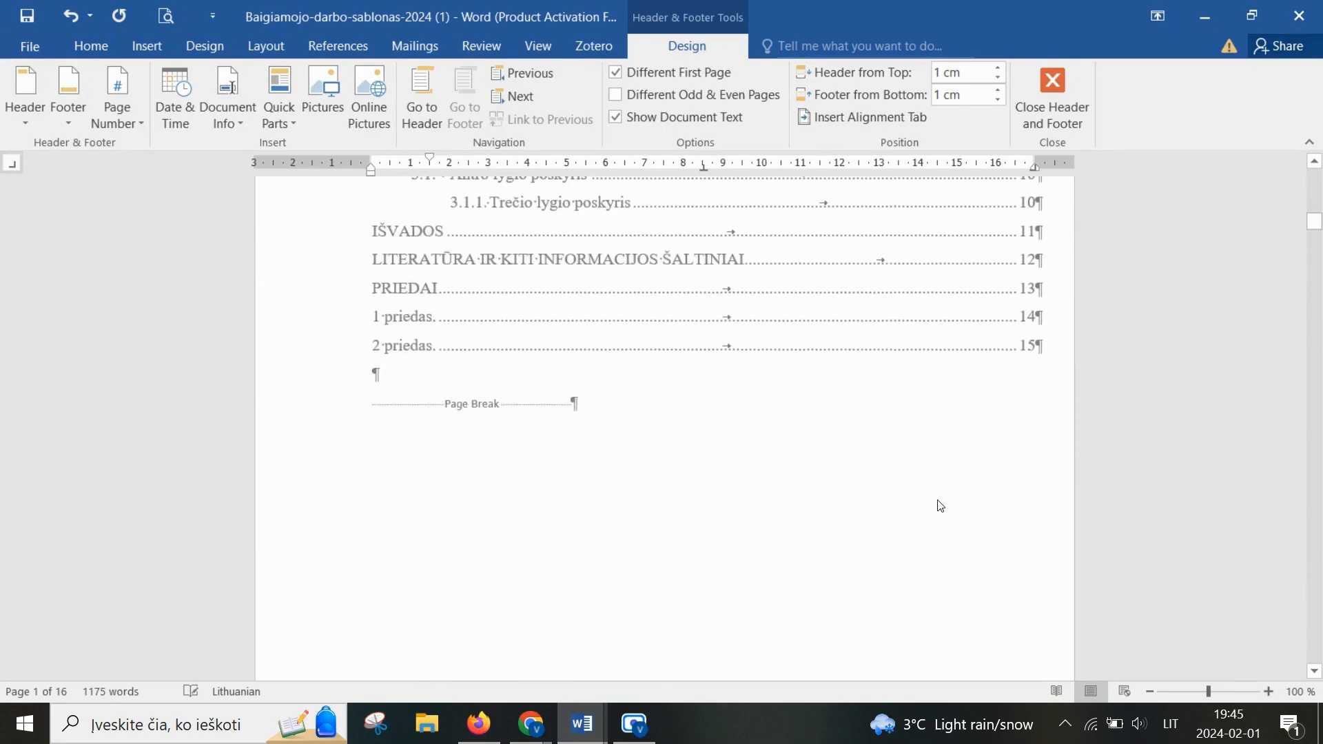
pyautogui.scroll(-3, 964, 496)
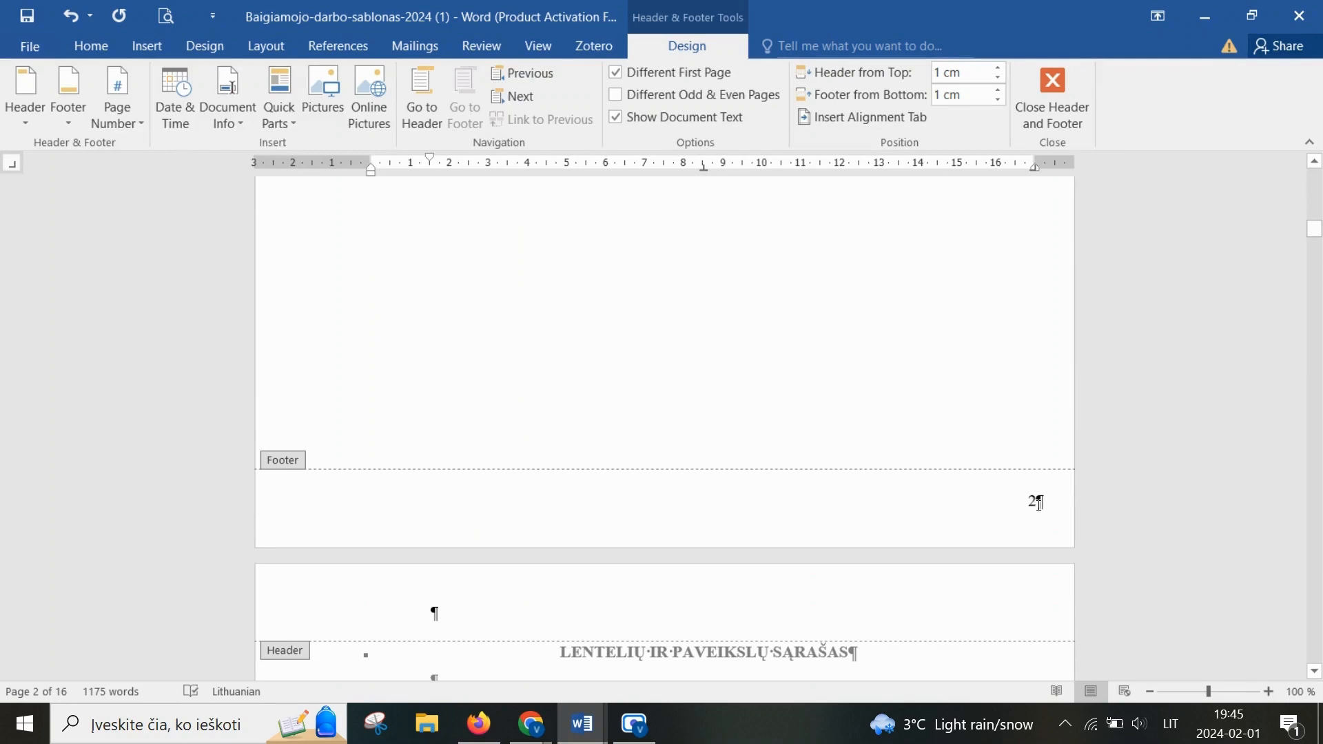
pyautogui.scroll(-15, 1093, 547)
pyautogui.scroll(-7, 1092, 548)
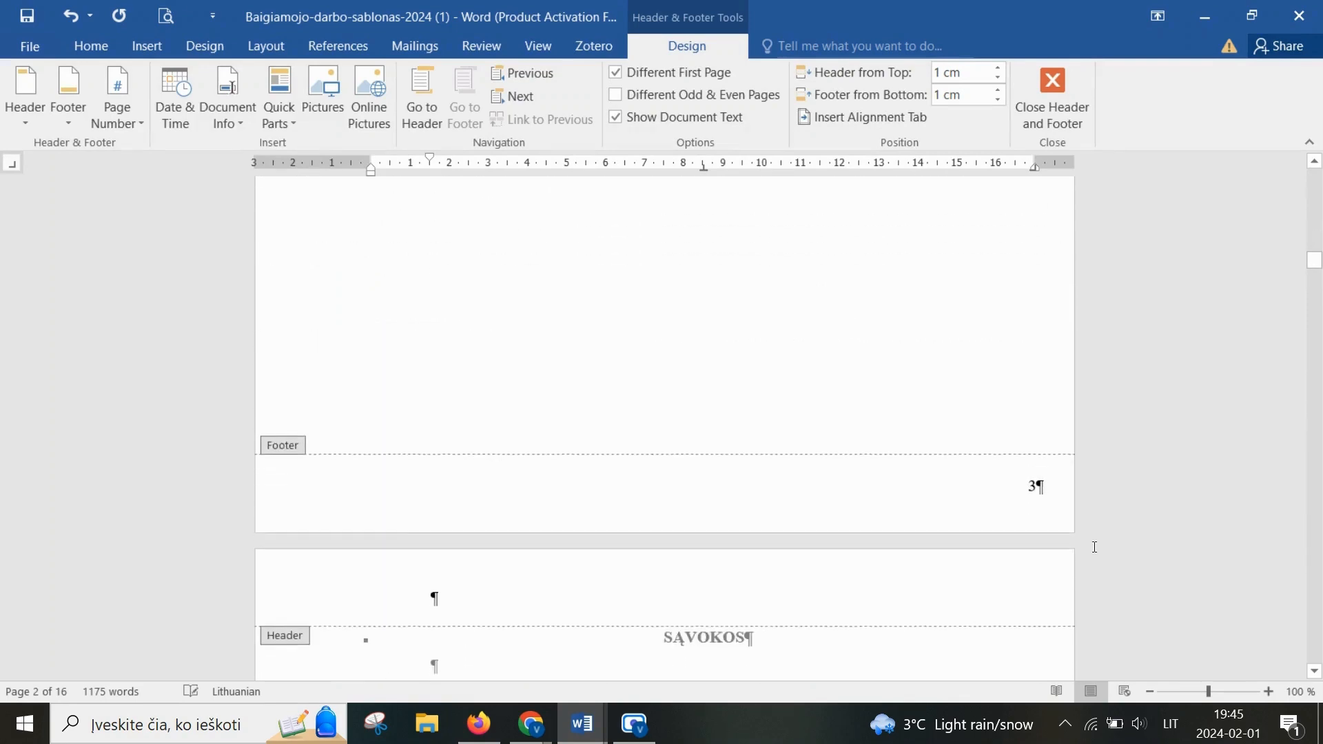
pyautogui.scroll(20, 1061, 510)
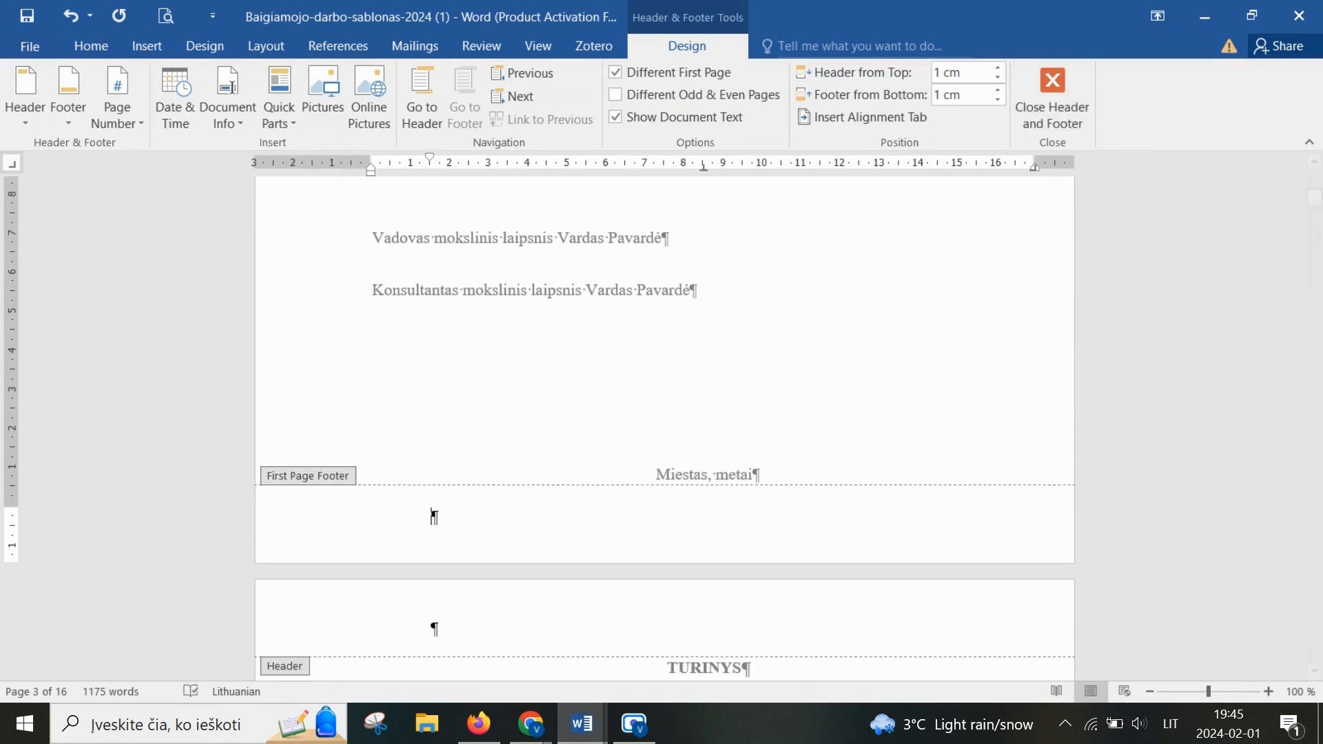
pyautogui.scroll(2, 874, 465)
pyautogui.scroll(4, 889, 459)
pyautogui.scroll(-9, 900, 451)
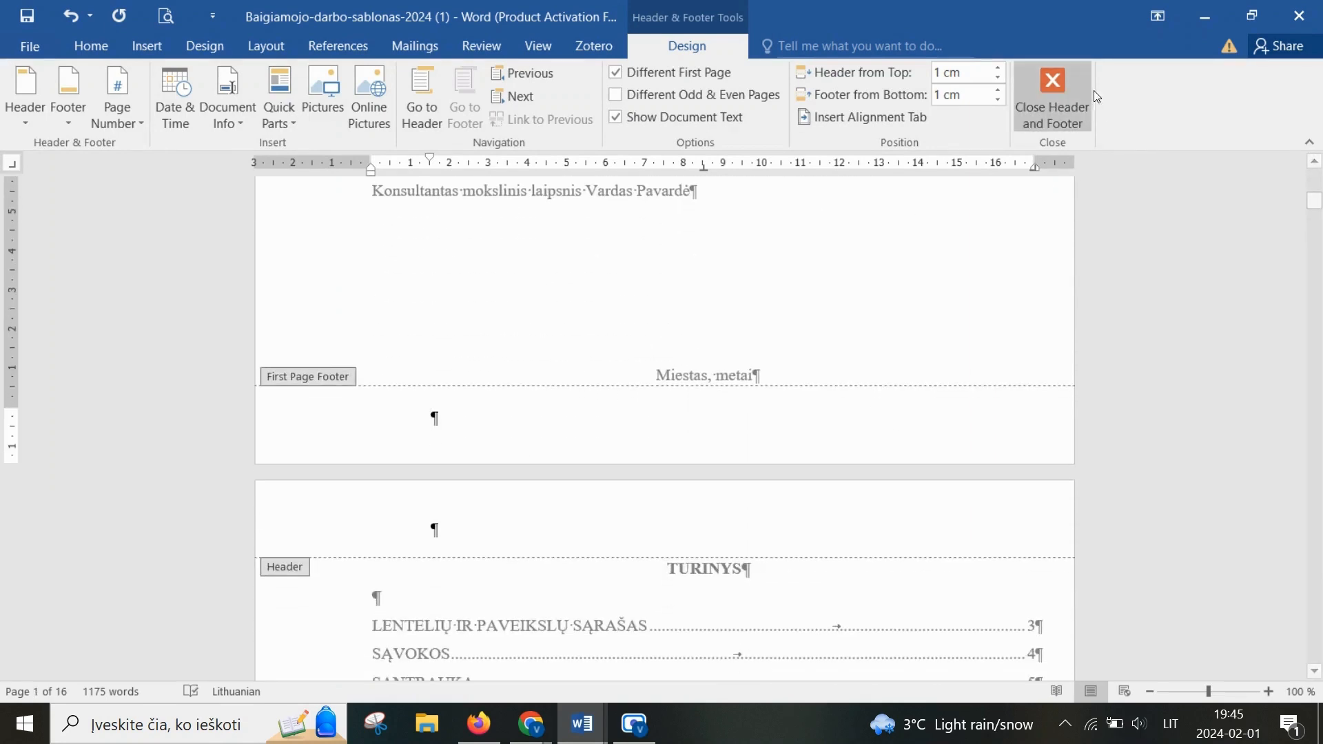
# Step: Leave footer editing and examine the page numbering on the title page and the pages after it
pyautogui.click(1053, 97)
pyautogui.scroll(-2, 1111, 391)
pyautogui.scroll(-20, 1111, 391)
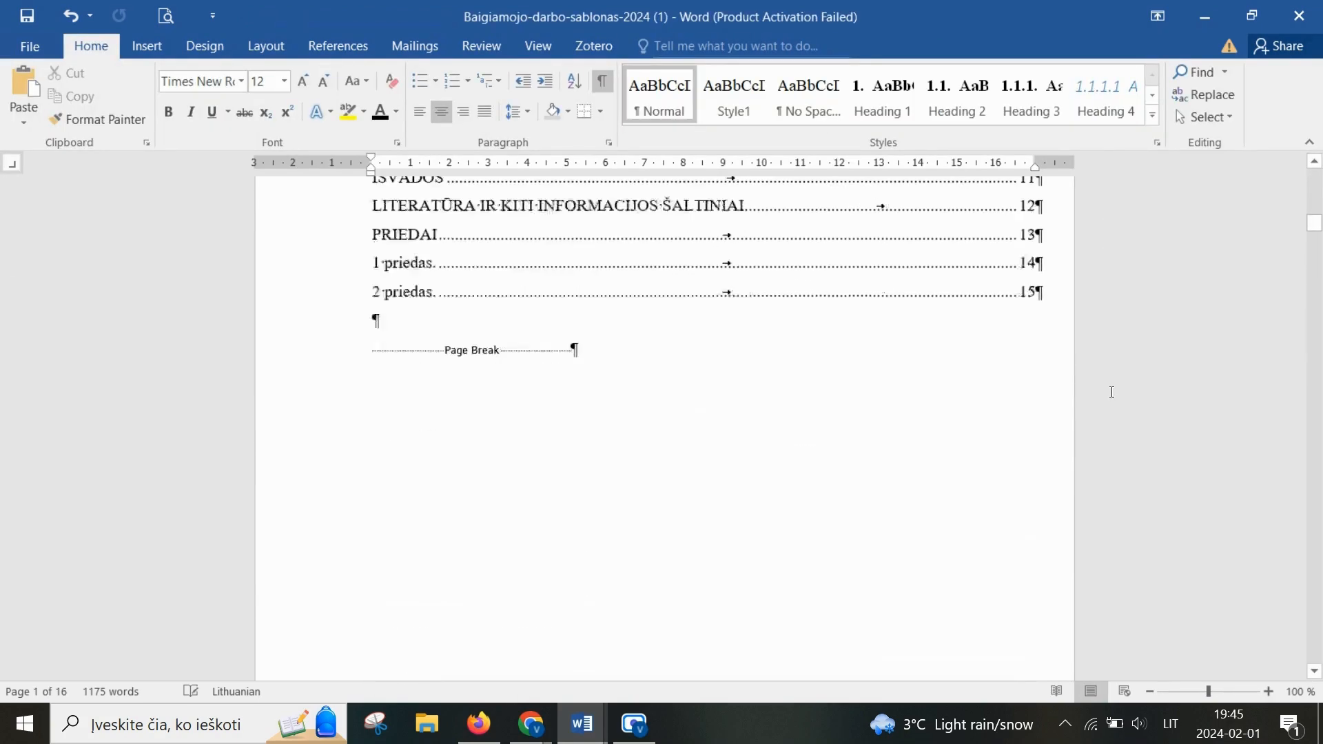
pyautogui.scroll(-11, 1111, 390)
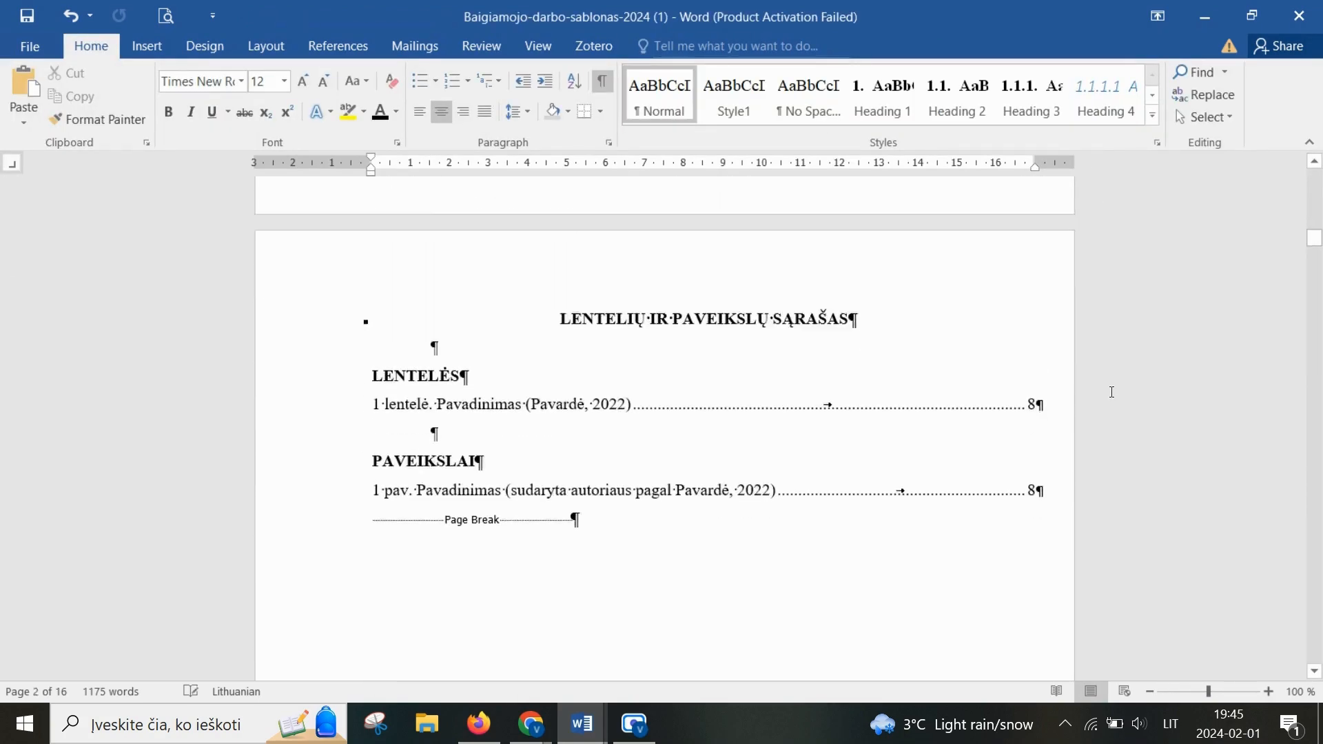
pyautogui.scroll(3, 1100, 440)
pyautogui.scroll(20, 1101, 441)
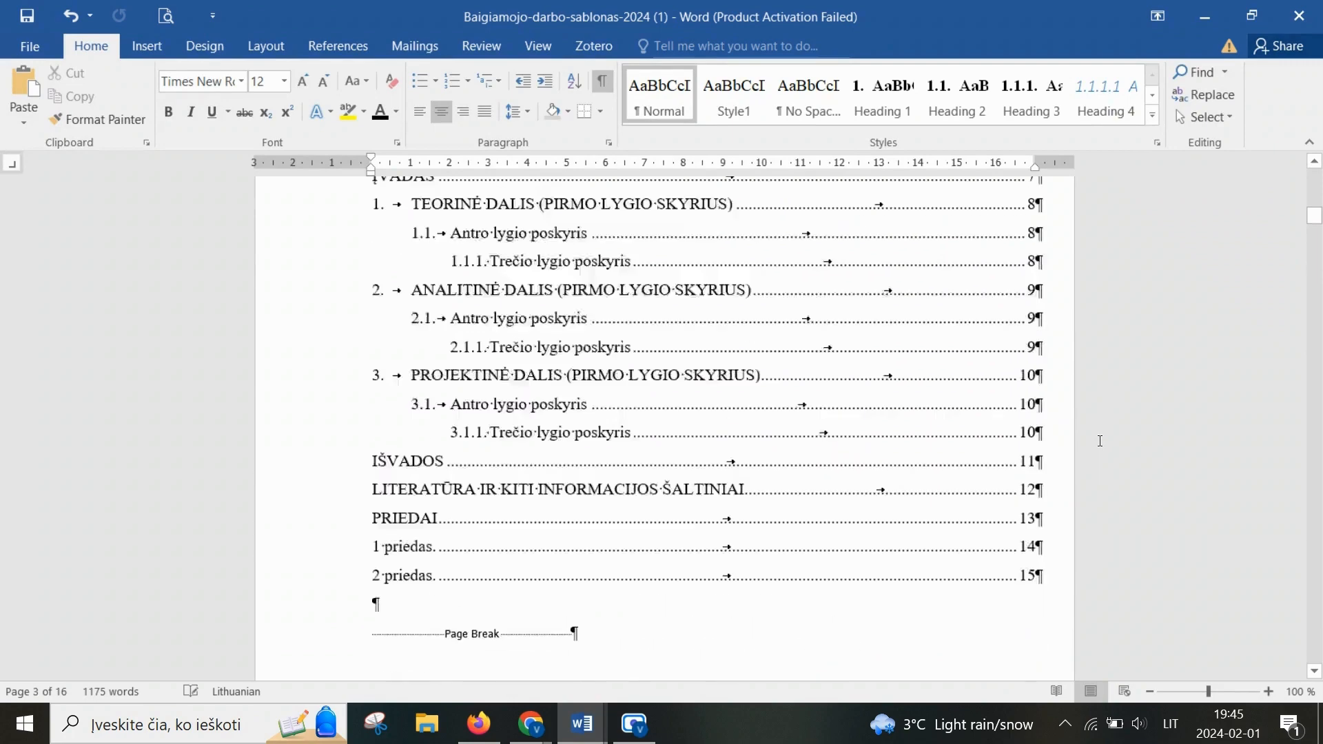
pyautogui.scroll(-10, 1100, 441)
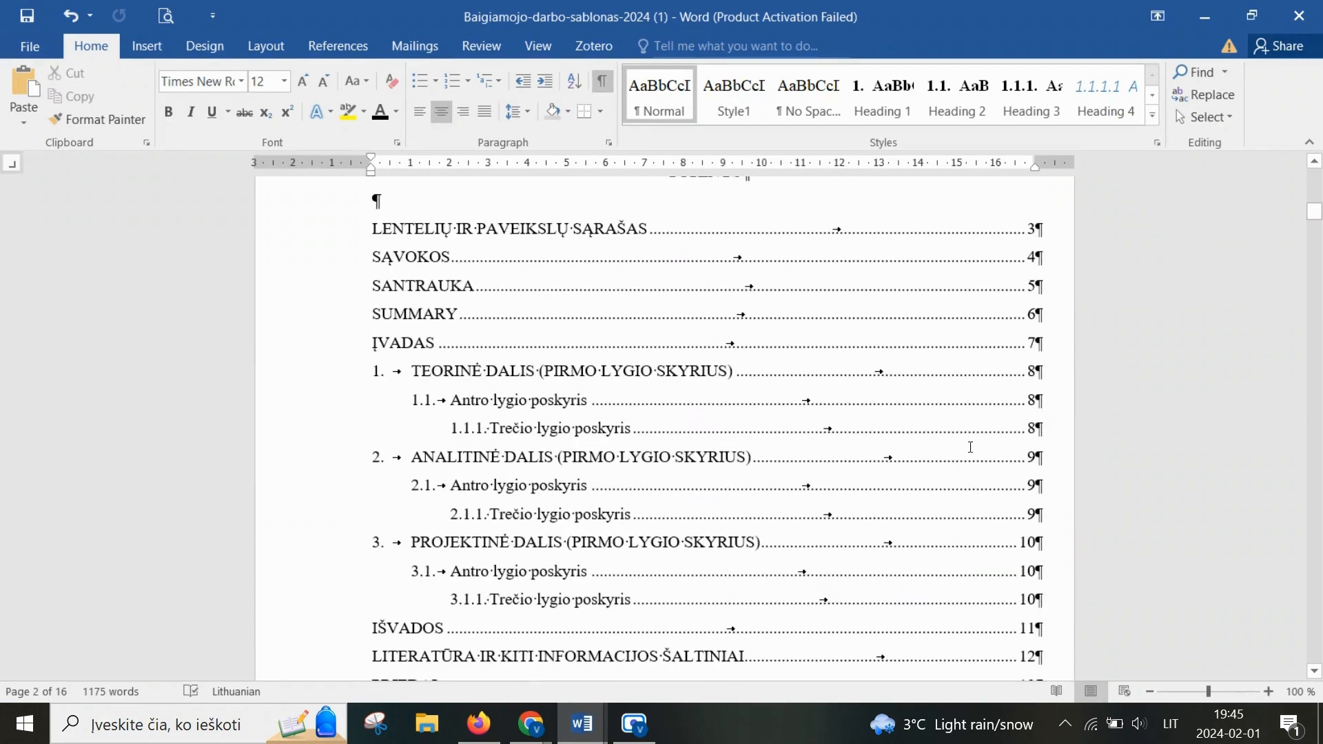
pyautogui.scroll(-4, 1077, 610)
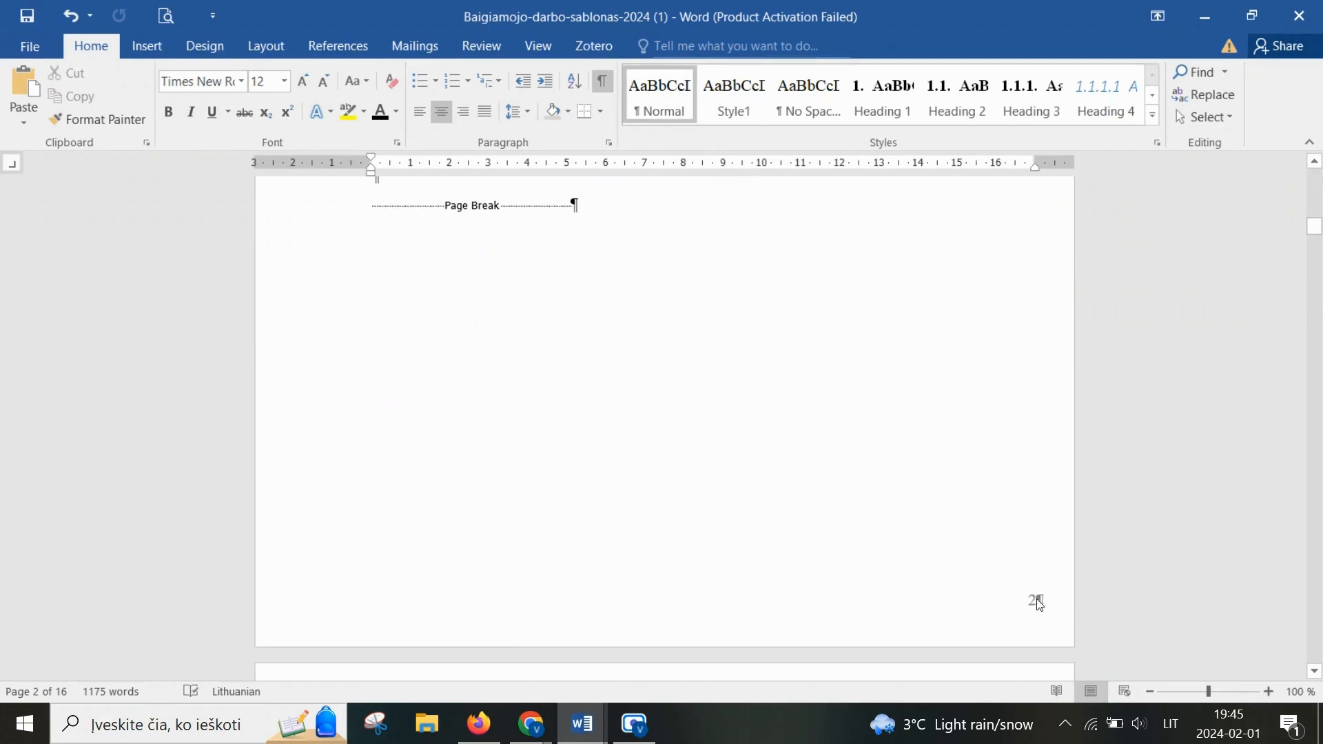
pyautogui.scroll(12, 1040, 605)
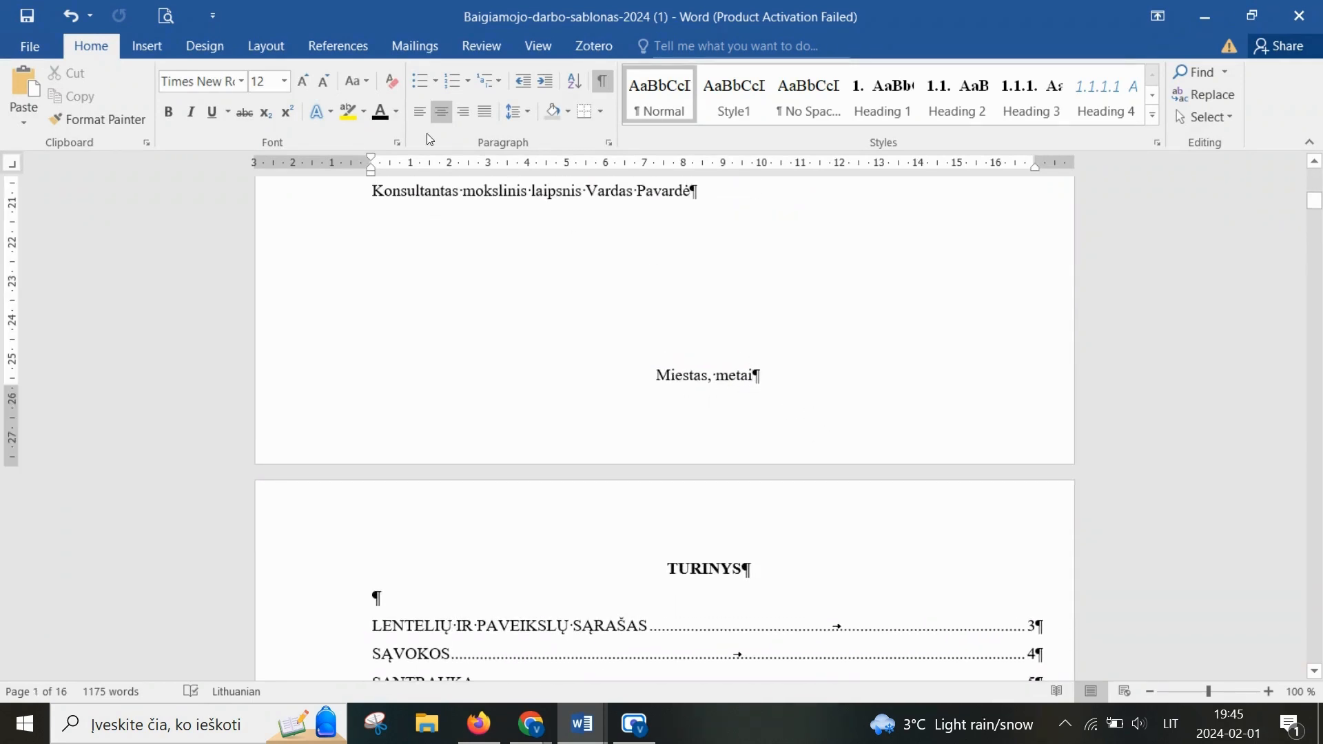
# Step: Try inserting a next-page section break after "Miestas, metai" on the title page
pyautogui.click(261, 47)
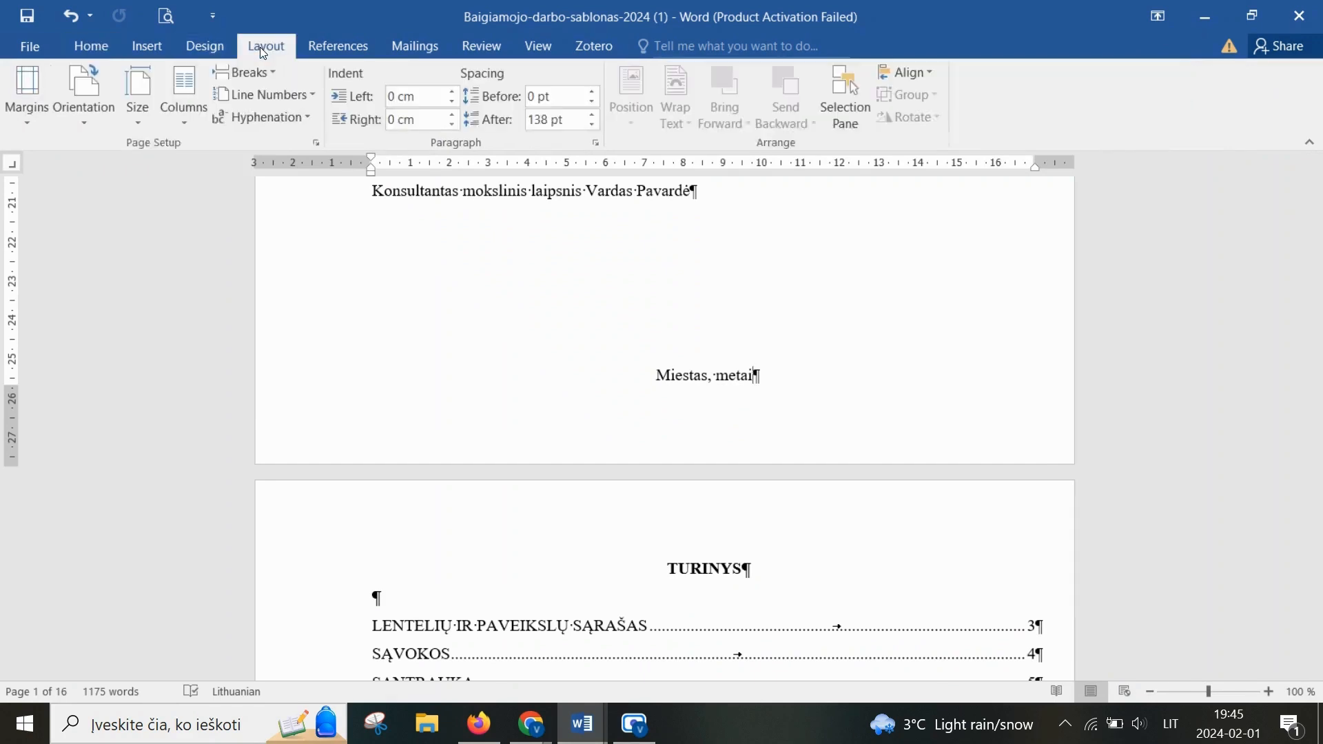
pyautogui.click(271, 73)
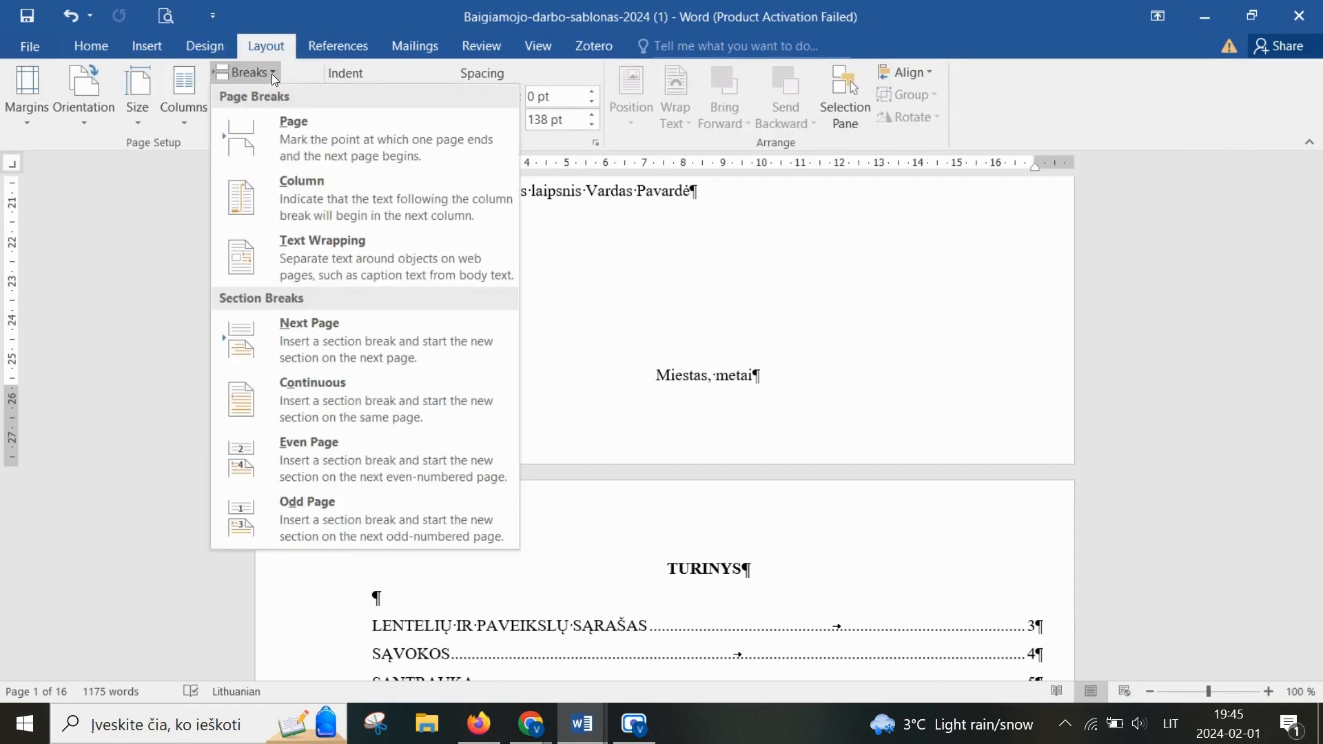
pyautogui.click(329, 349)
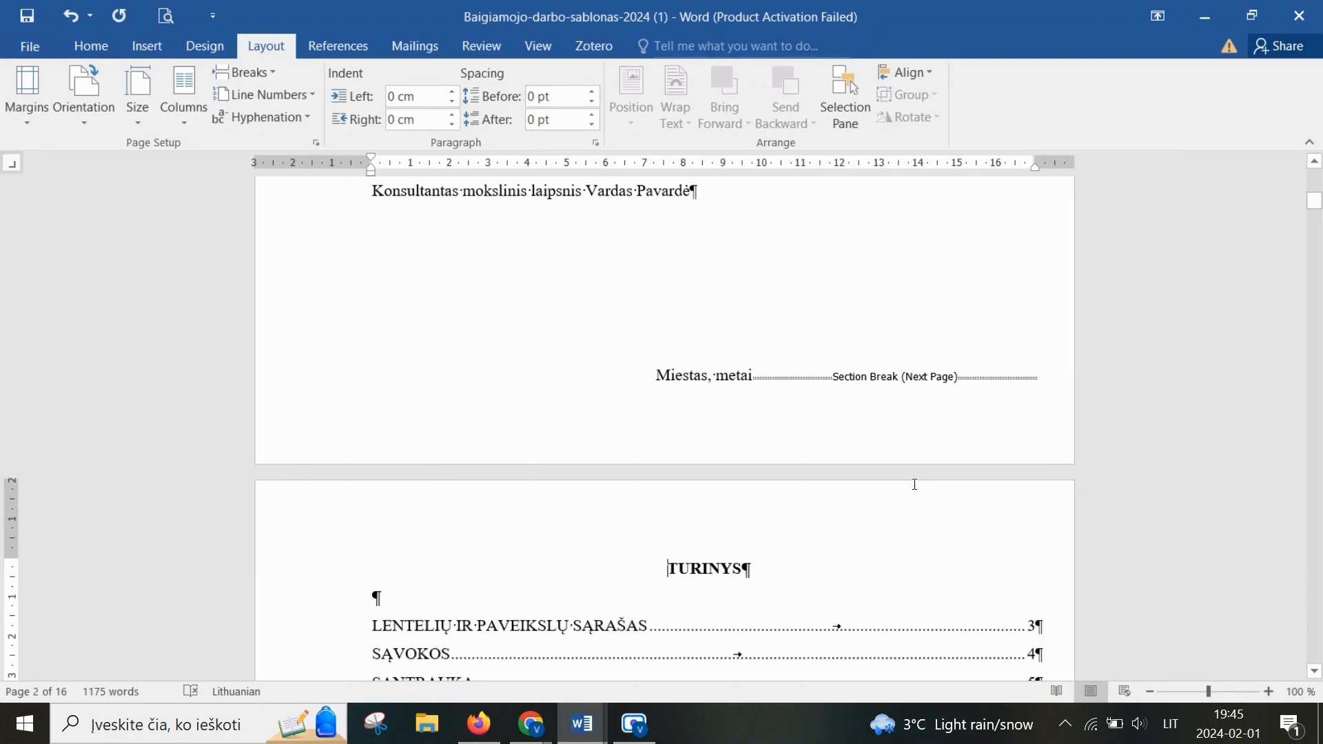
# Step: Check the page numbering around the new section break and undo the break
pyautogui.scroll(-10, 901, 494)
pyautogui.scroll(-5, 899, 496)
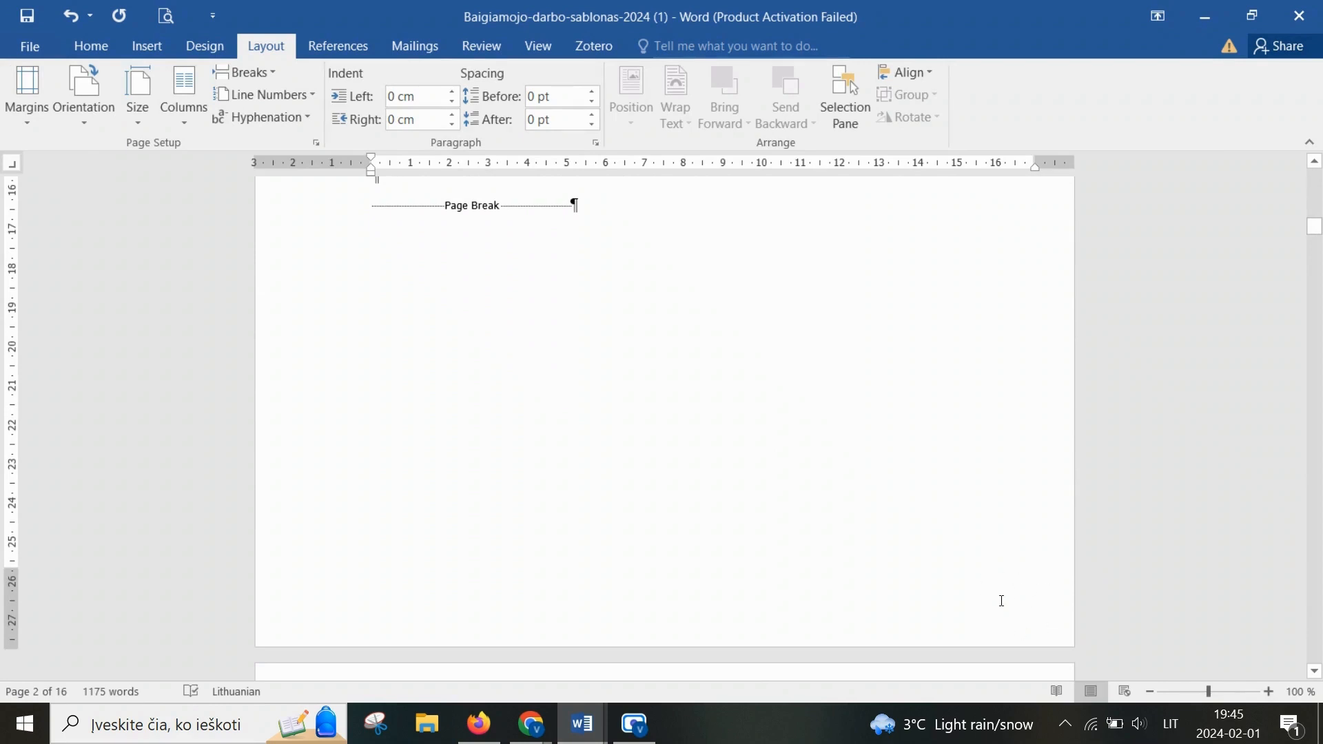
pyautogui.scroll(10, 1003, 606)
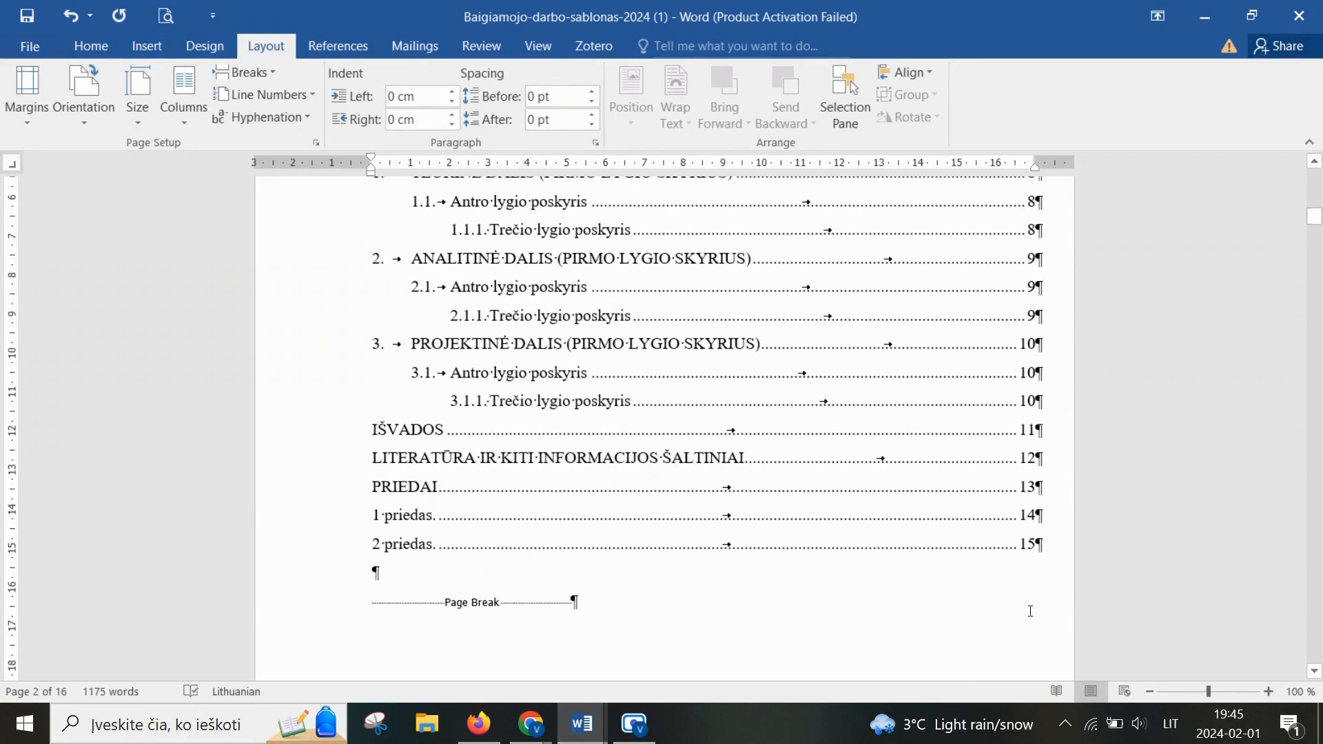
pyautogui.scroll(15, 1031, 612)
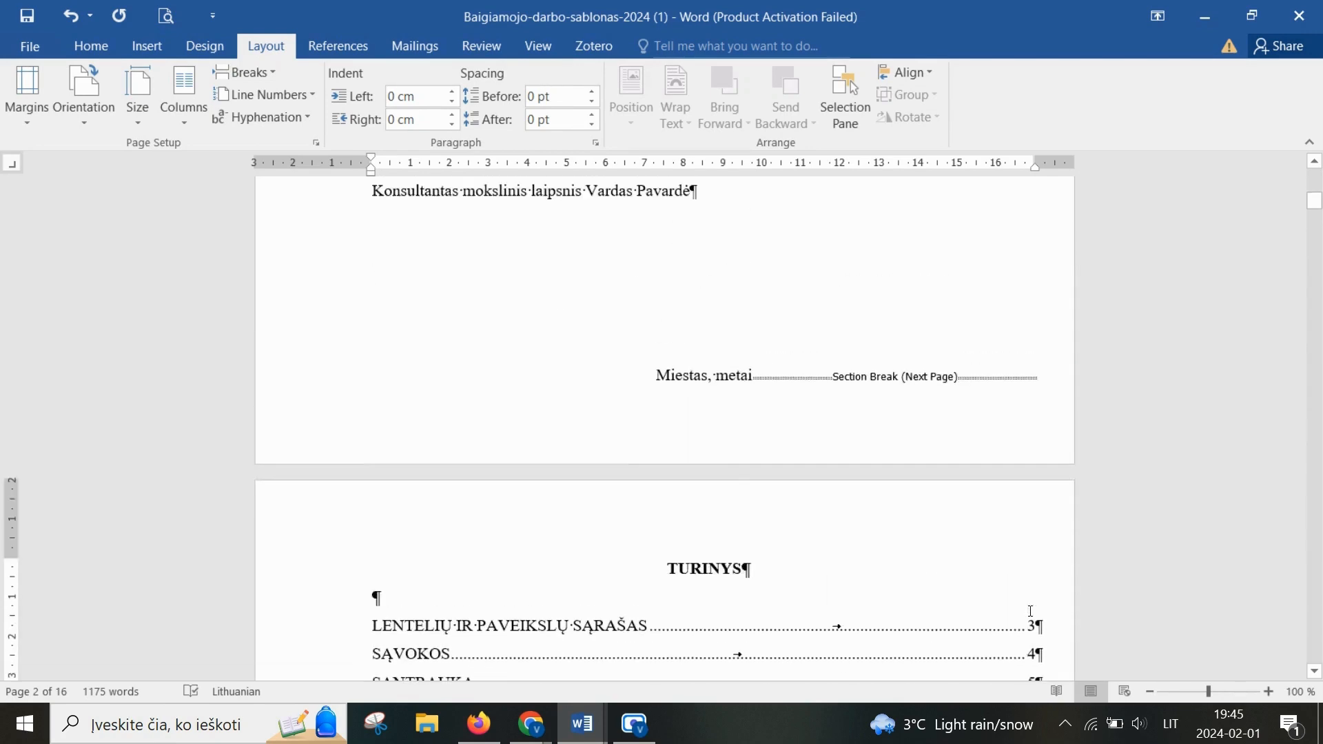
pyautogui.scroll(10, 1031, 611)
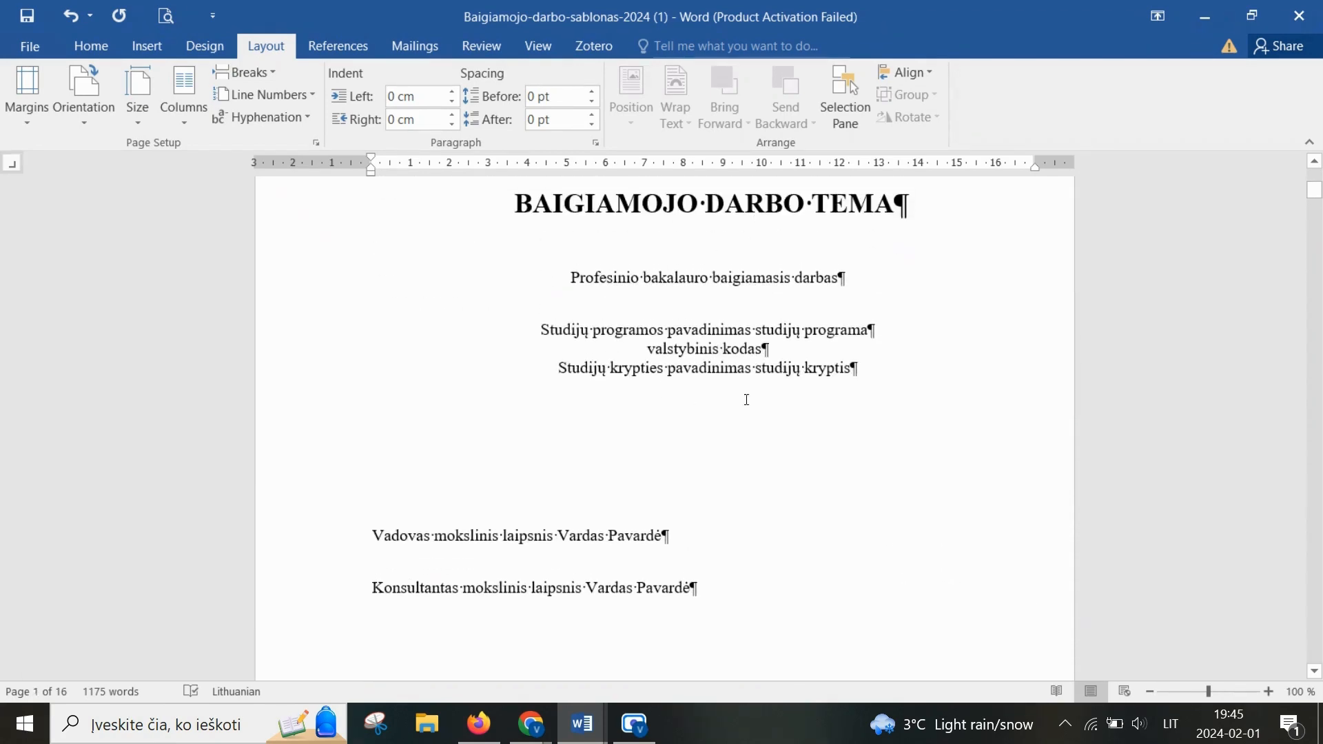
pyautogui.scroll(10, 747, 400)
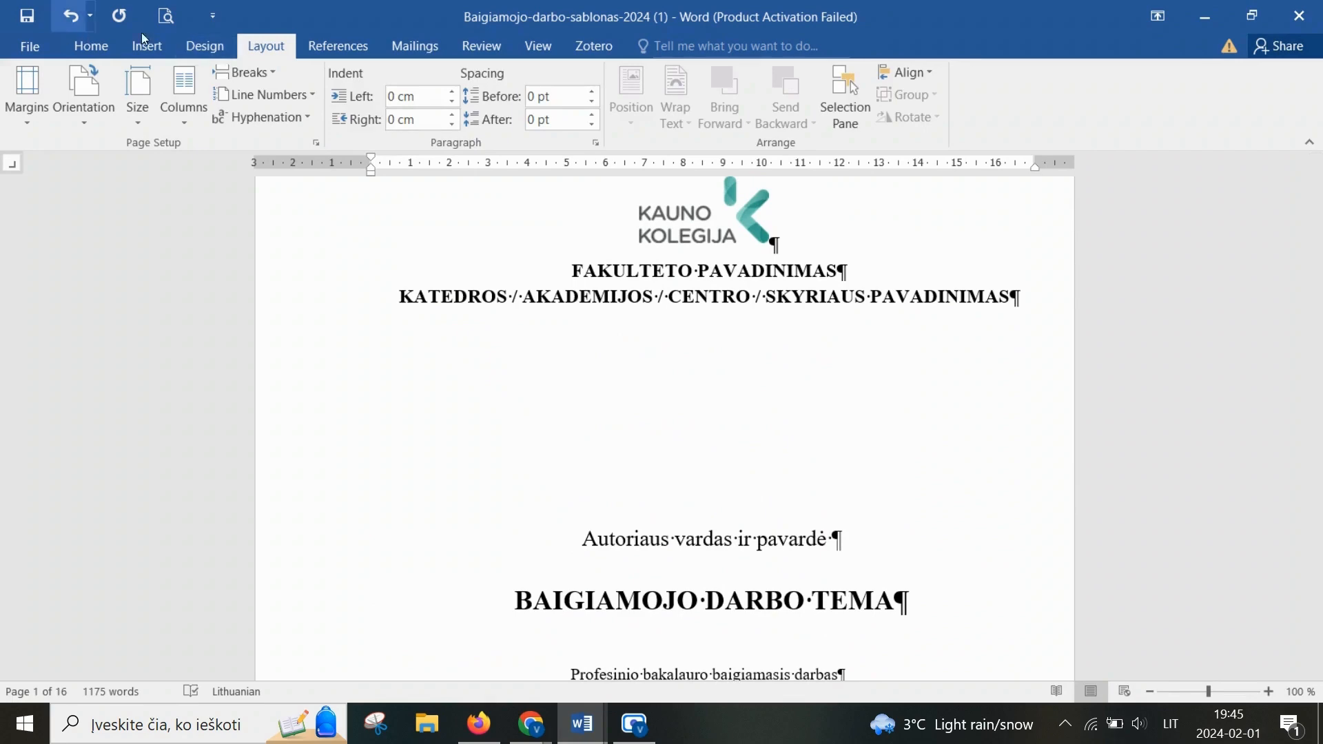
pyautogui.scroll(-20, 948, 349)
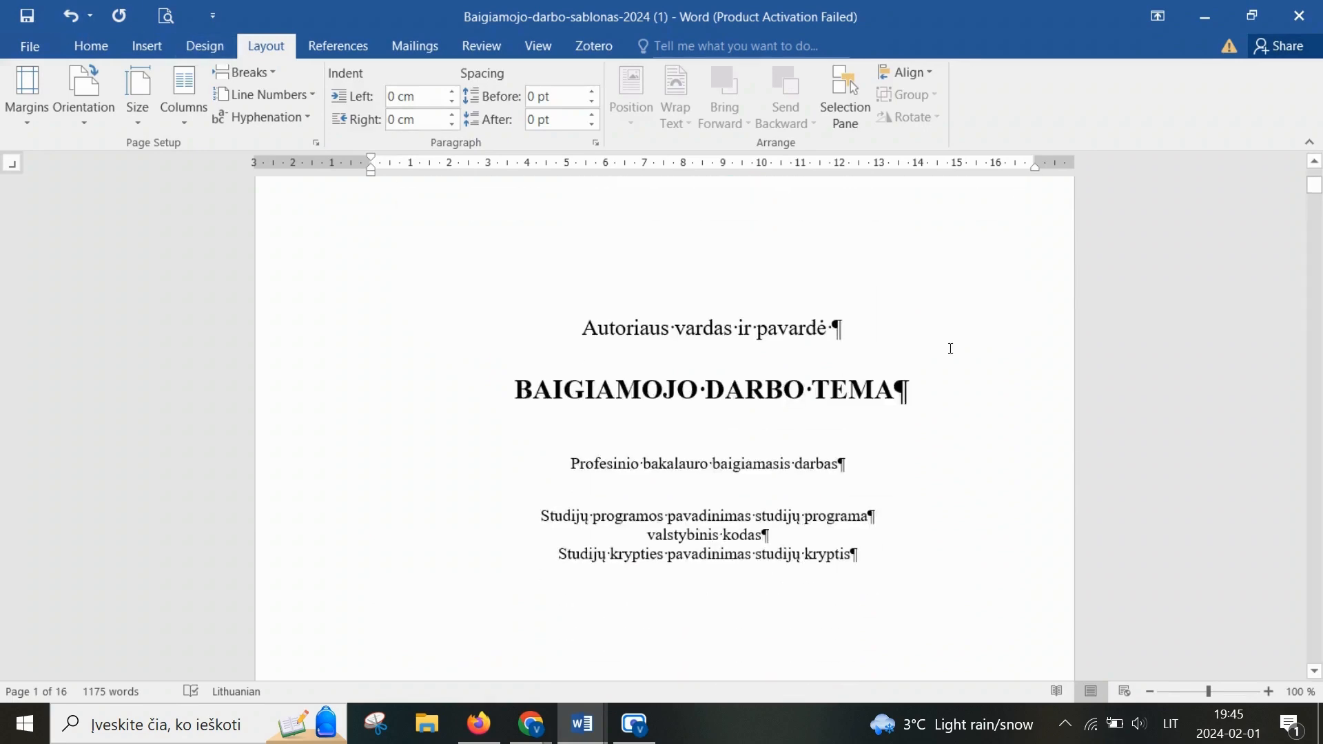
pyautogui.click(70, 15)
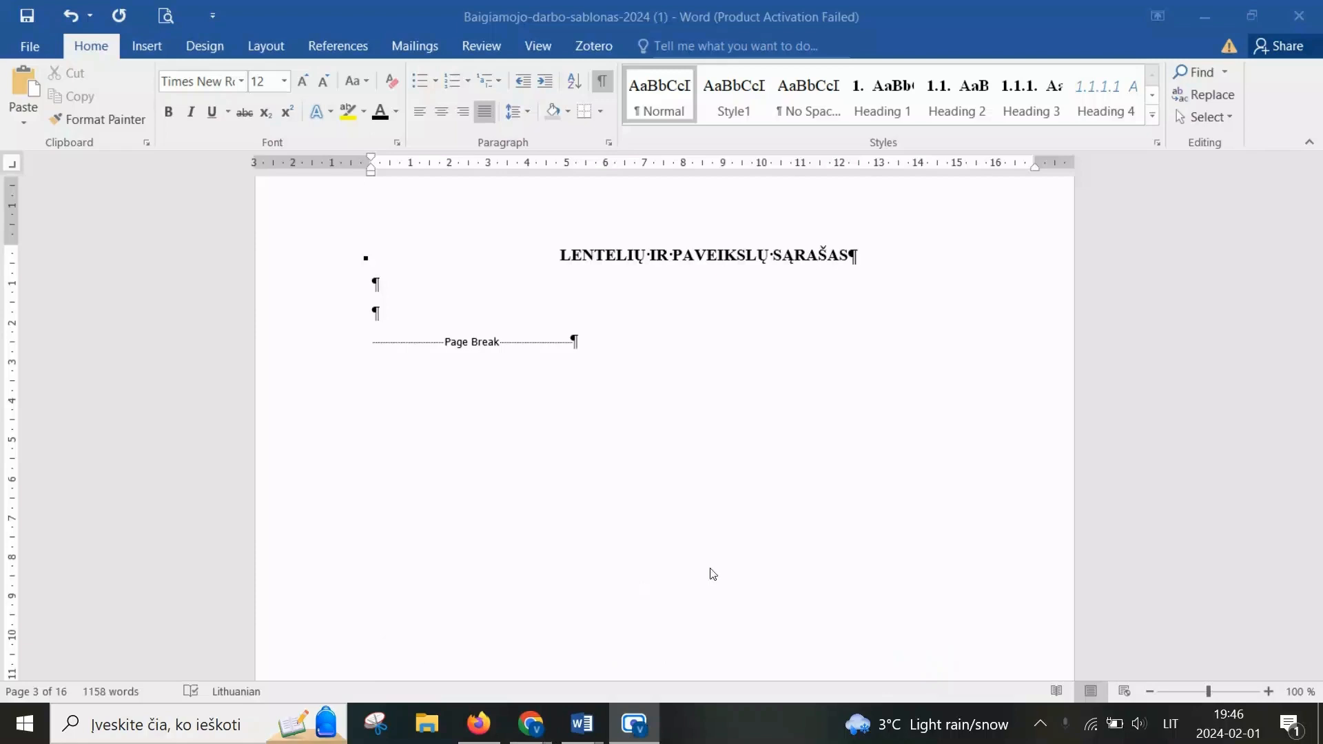
# Step: Add the bold subheading "LENTELĖS" in the second empty paragraph below the title "LENTELIŲ IR PAVEIKSLŲ SĄRAŠAS"
pyautogui.click(412, 310)
pyautogui.write('L')
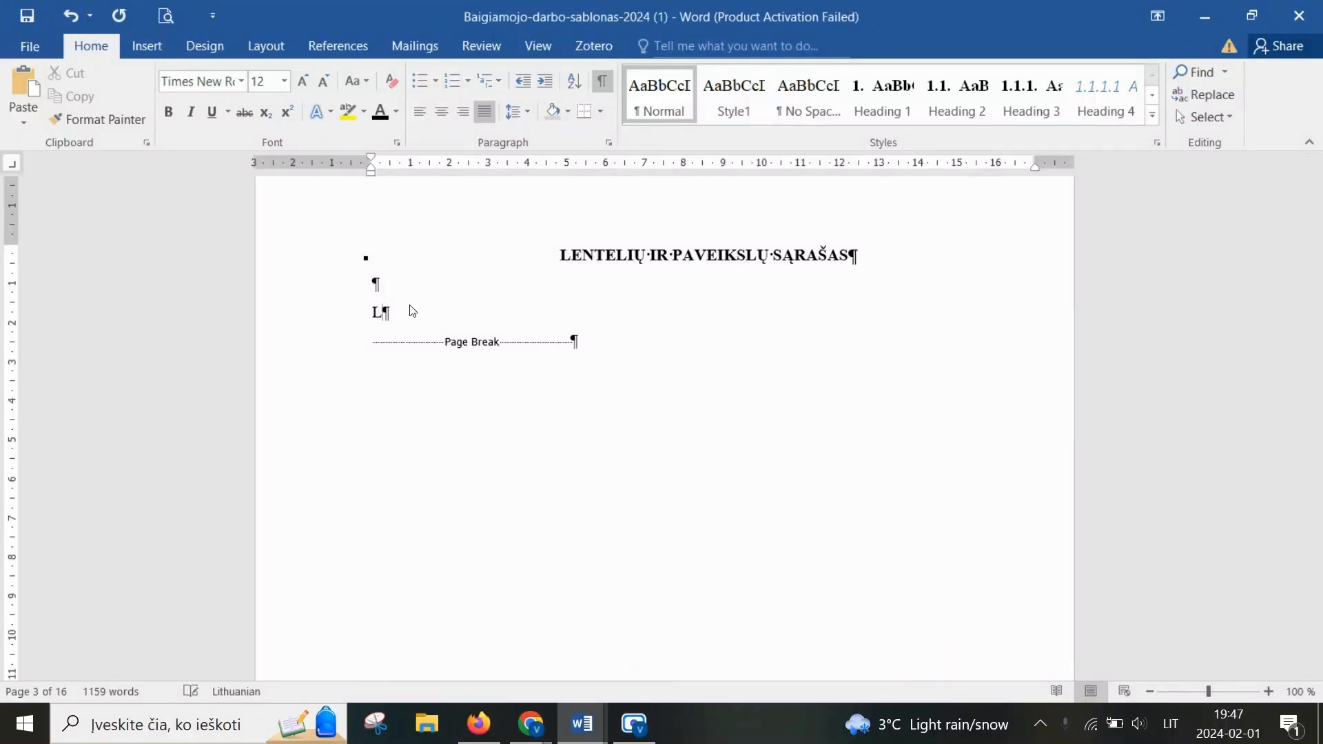
pyautogui.write('ENTELĖS')
pyautogui.click(331, 325)
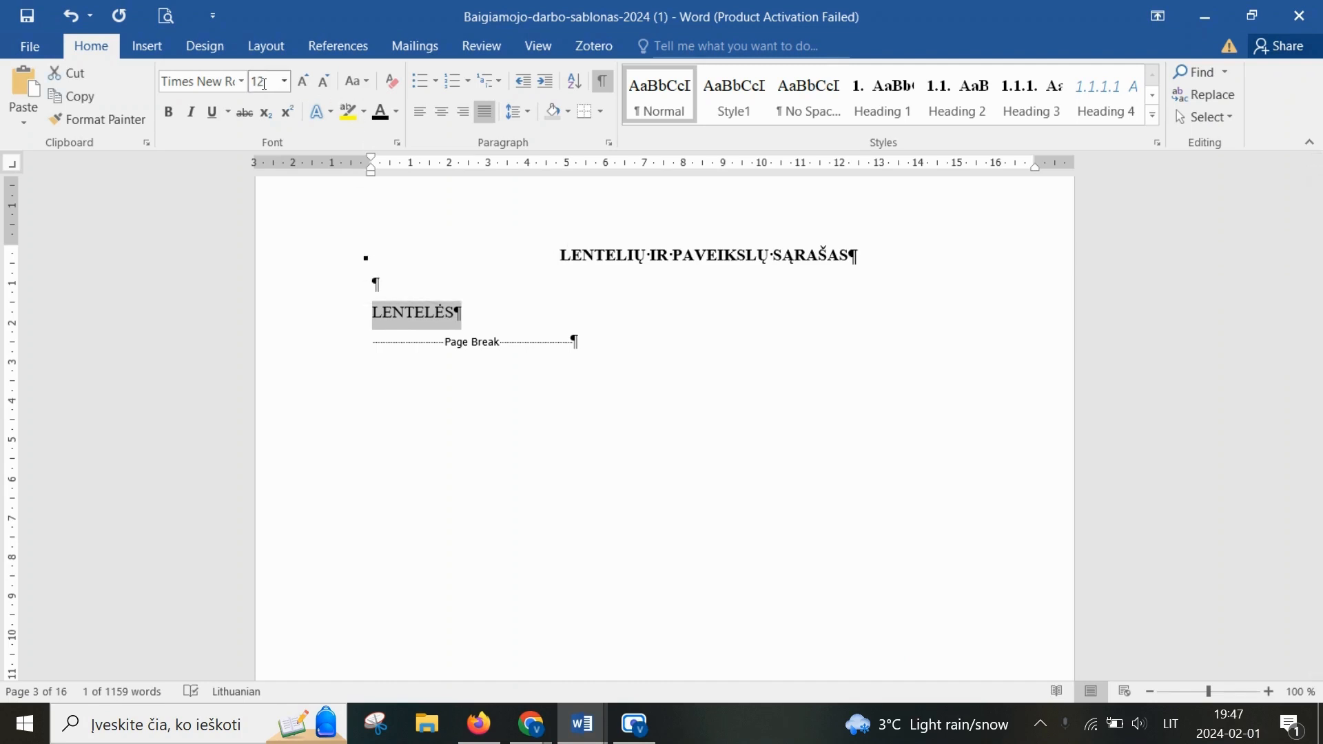
pyautogui.click(168, 112)
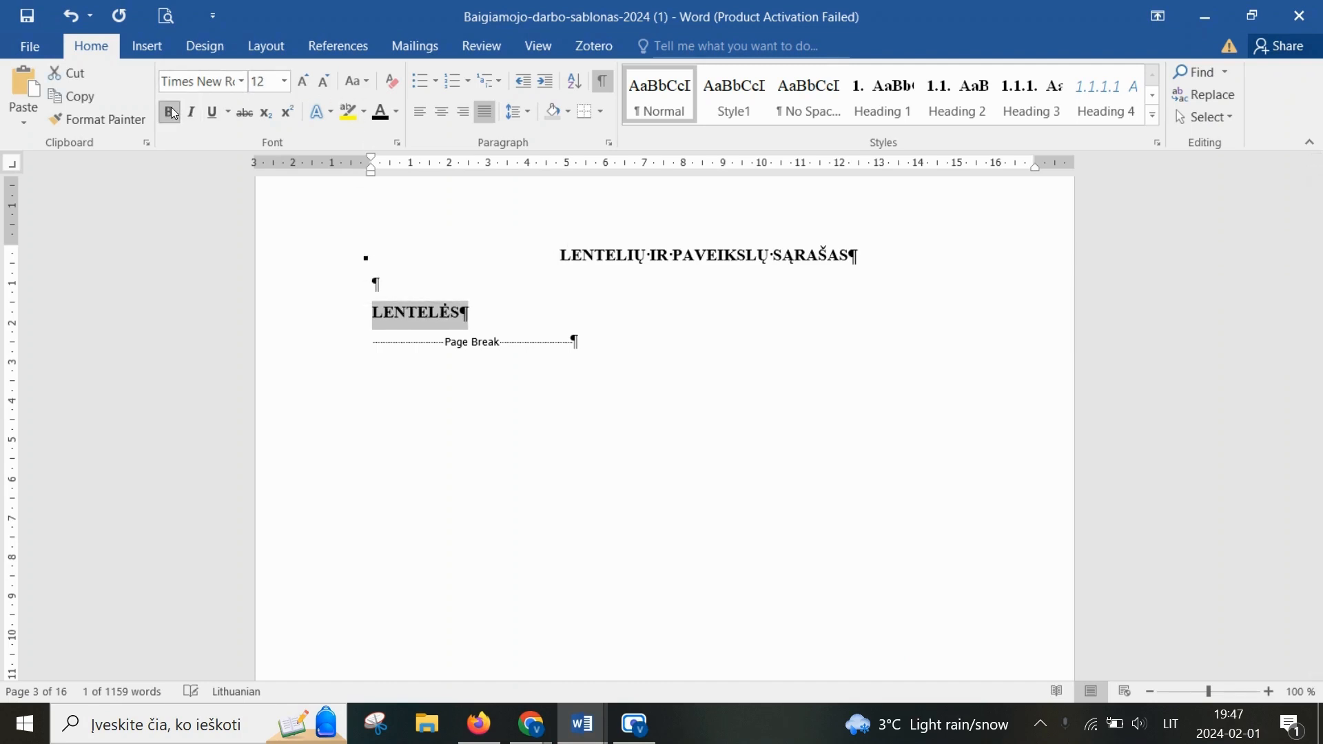
# Step: Apply uppercase and the line spacing to the "LENTELĖS" subheading and check its paragraph spacing
pyautogui.click(357, 84)
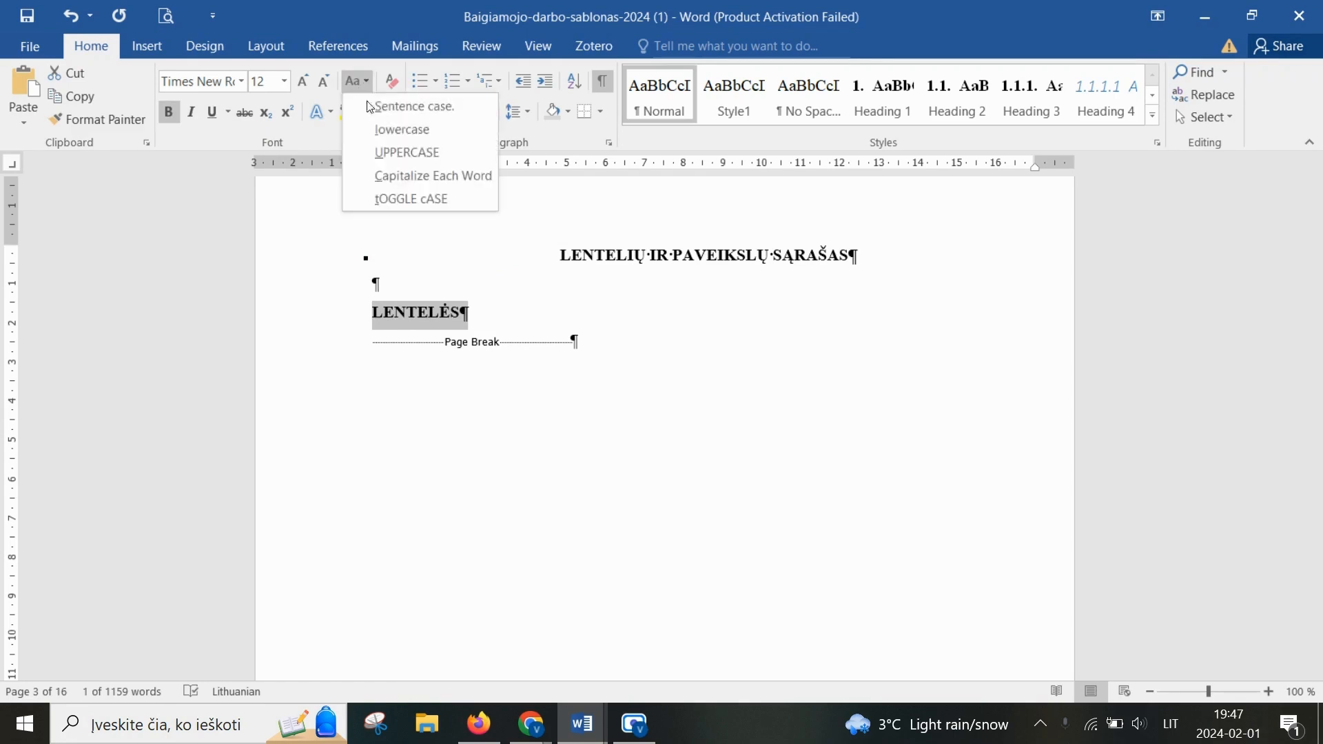
pyautogui.click(394, 148)
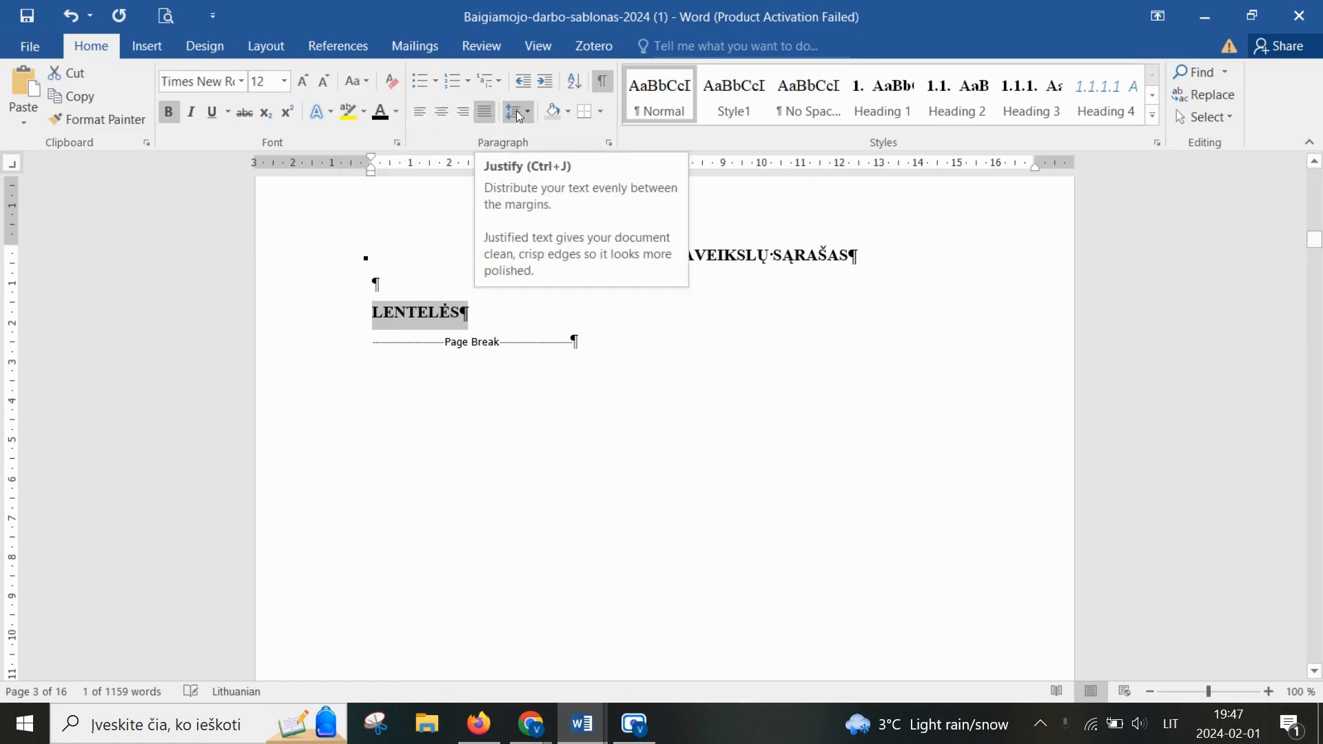
pyautogui.click(518, 112)
pyautogui.click(544, 185)
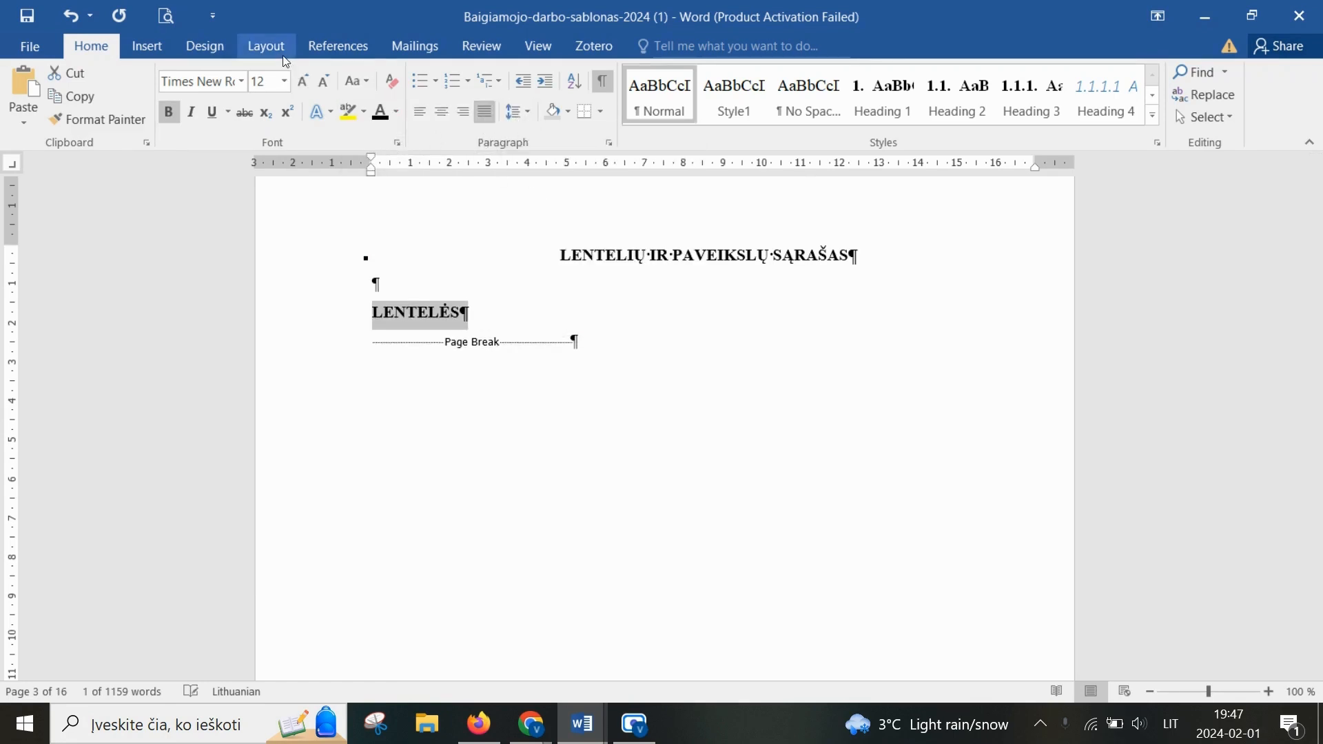
pyautogui.click(266, 46)
pyautogui.click(95, 47)
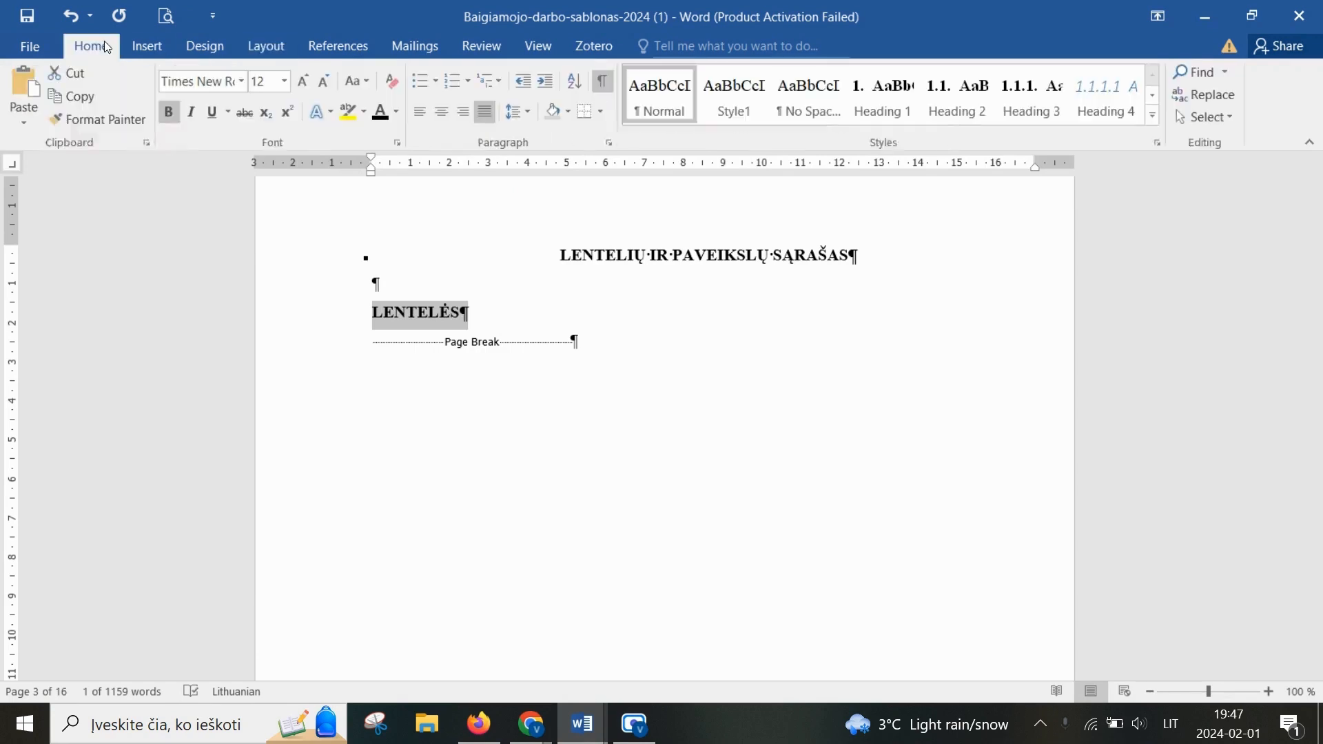
# Step: Insert a table of figures with the caption label "lentelė" in a new paragraph below the "LENTELĖS" subheading
pyautogui.click(490, 314)
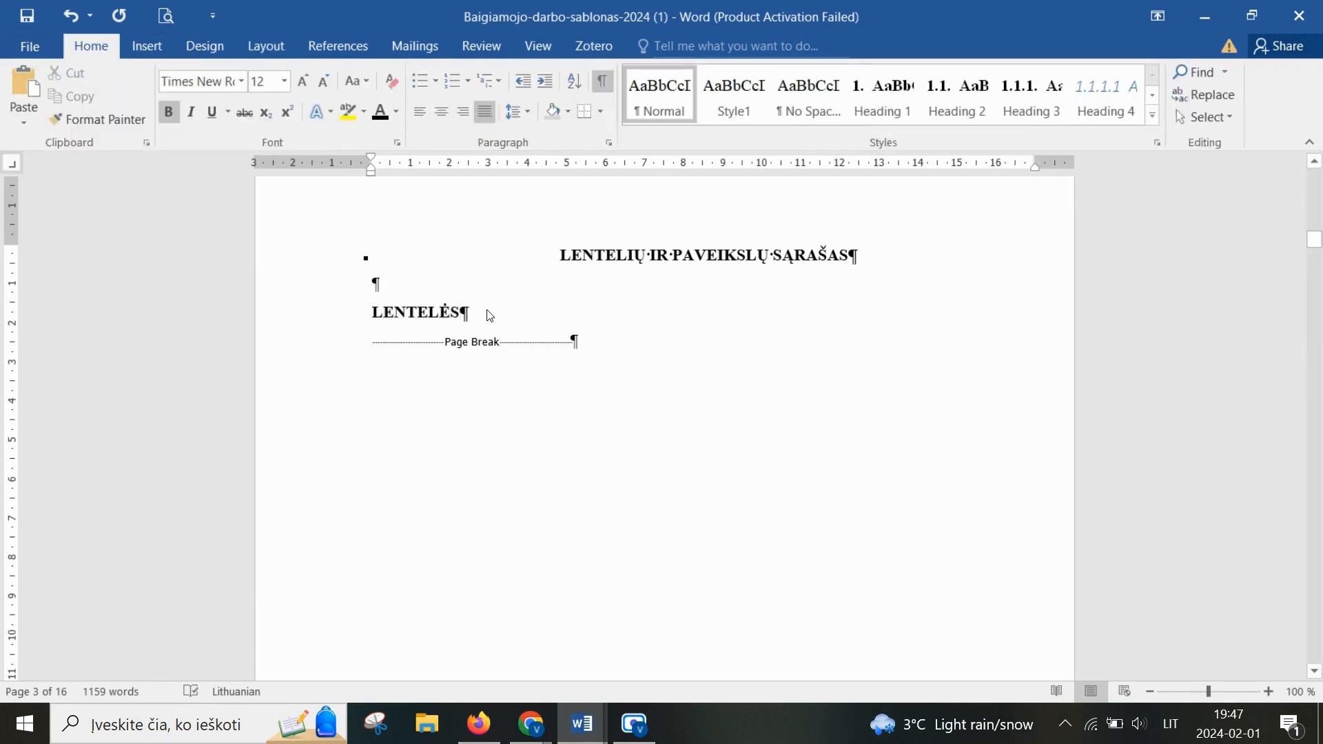
pyautogui.press('Return')
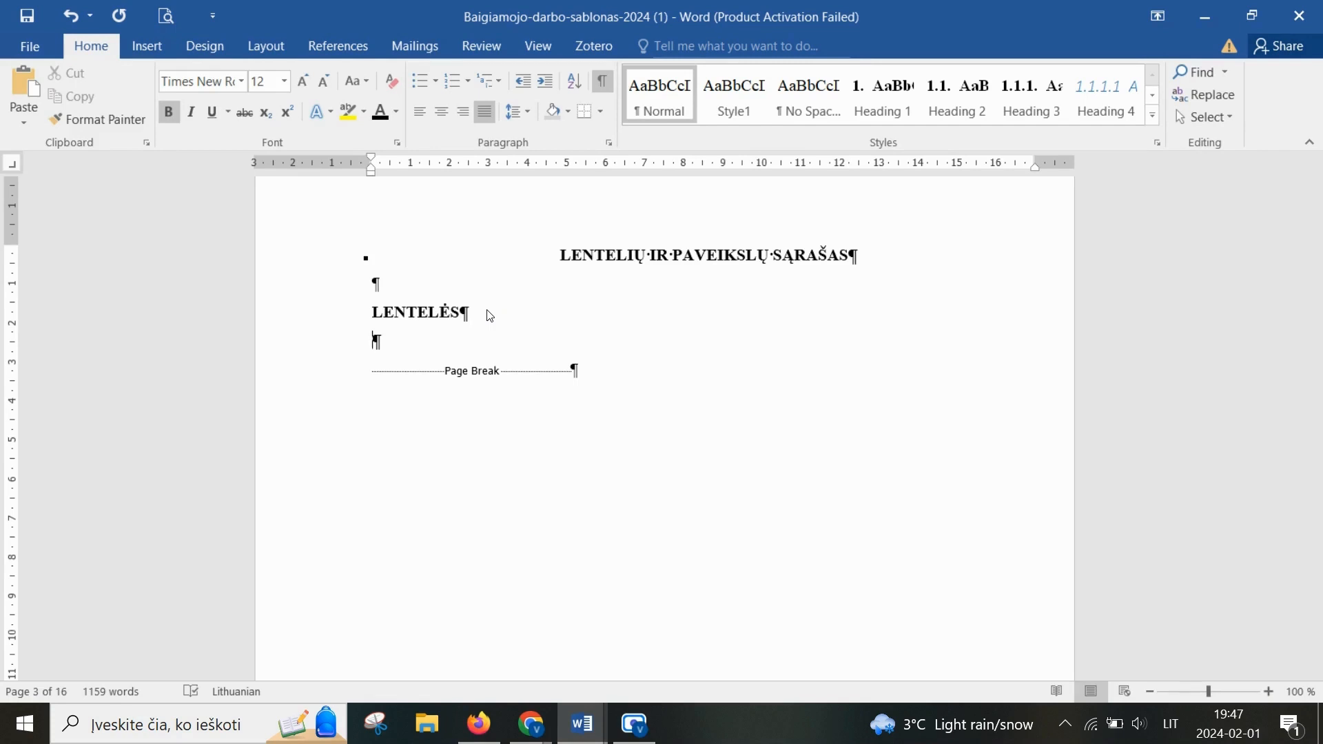
pyautogui.click(337, 45)
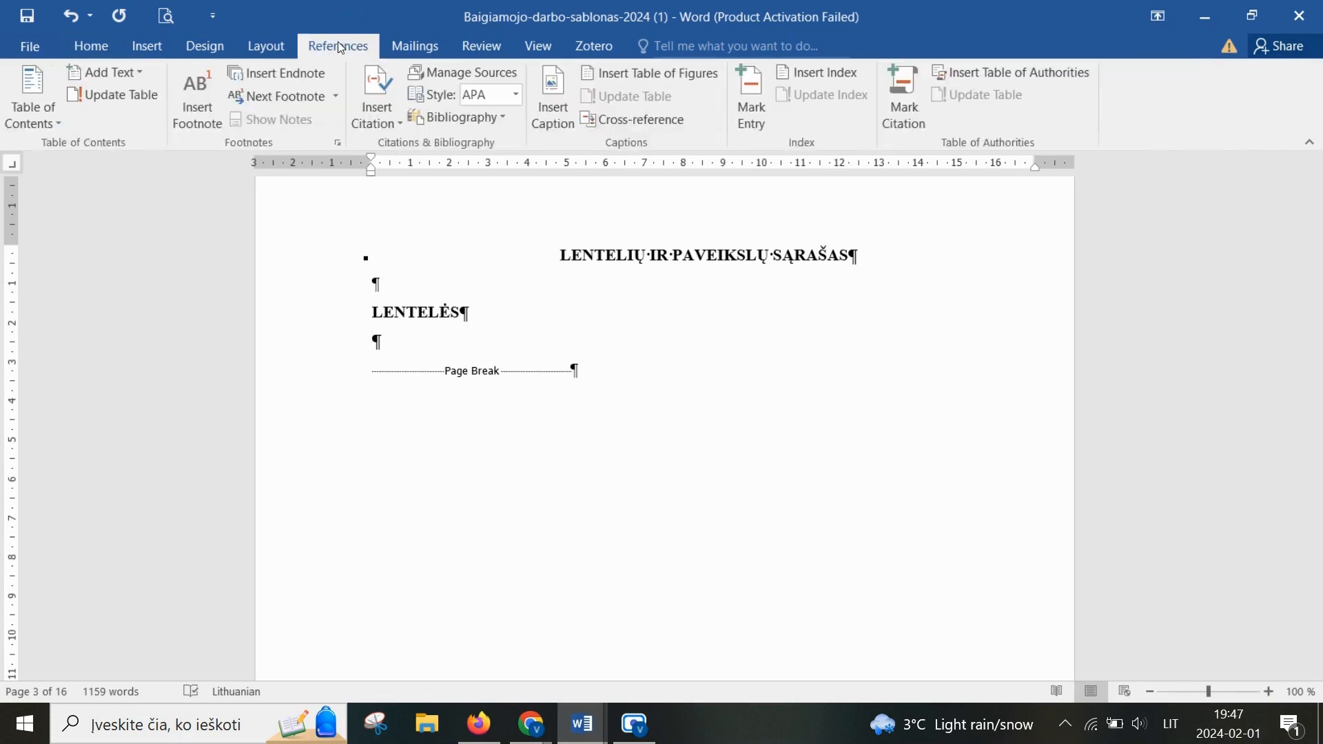
pyautogui.click(663, 74)
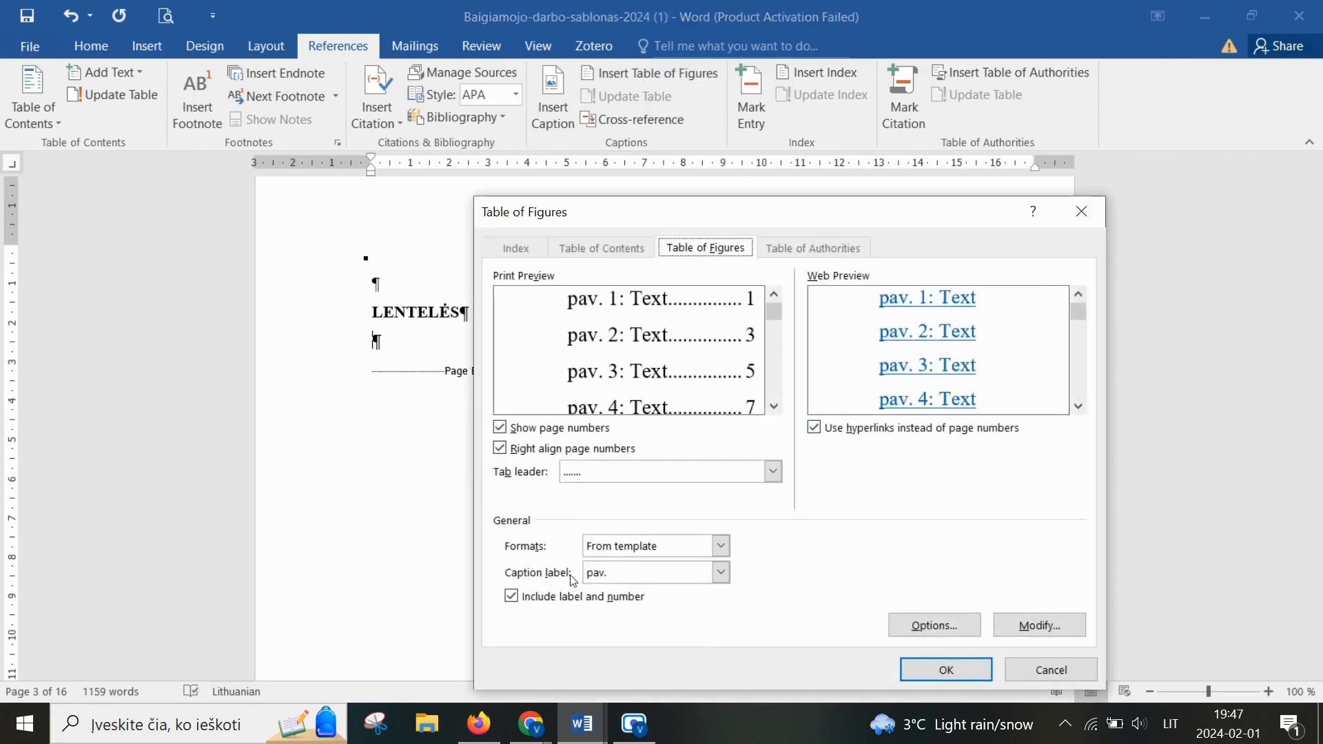
pyautogui.click(629, 576)
pyautogui.click(620, 607)
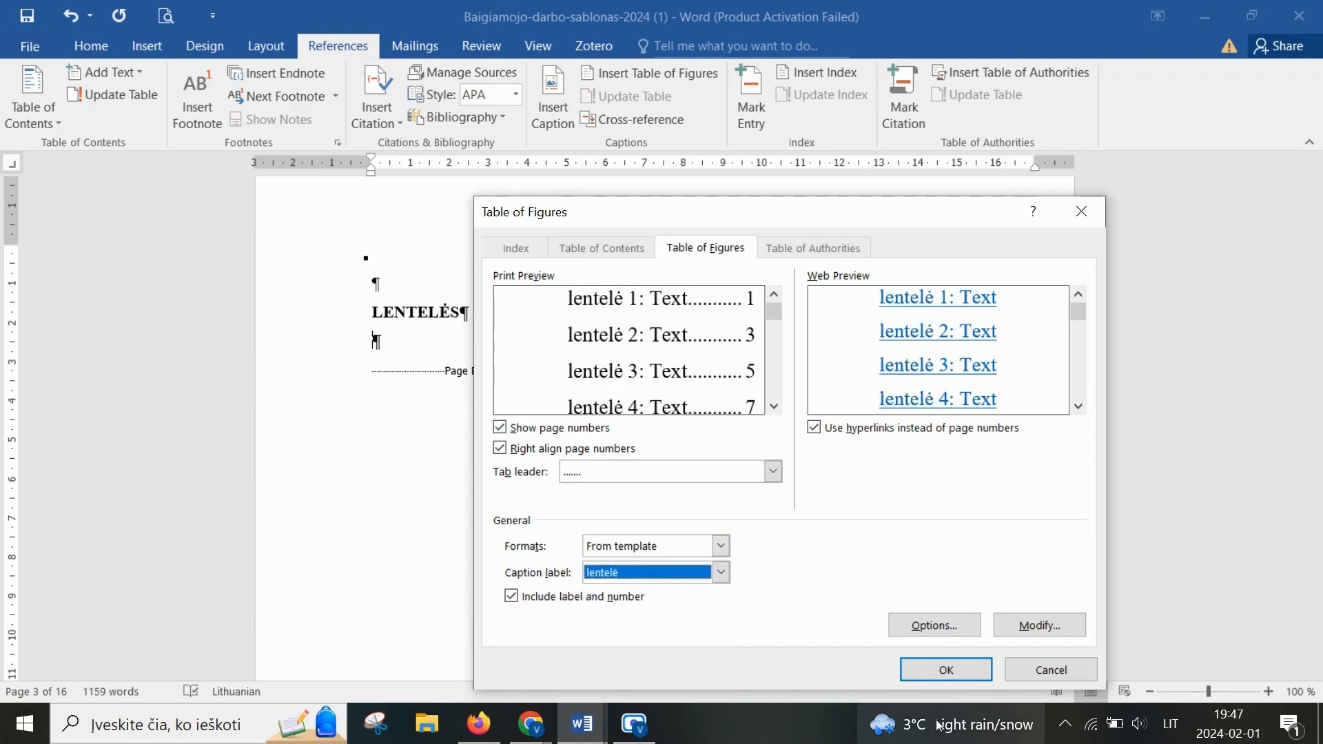
pyautogui.click(957, 676)
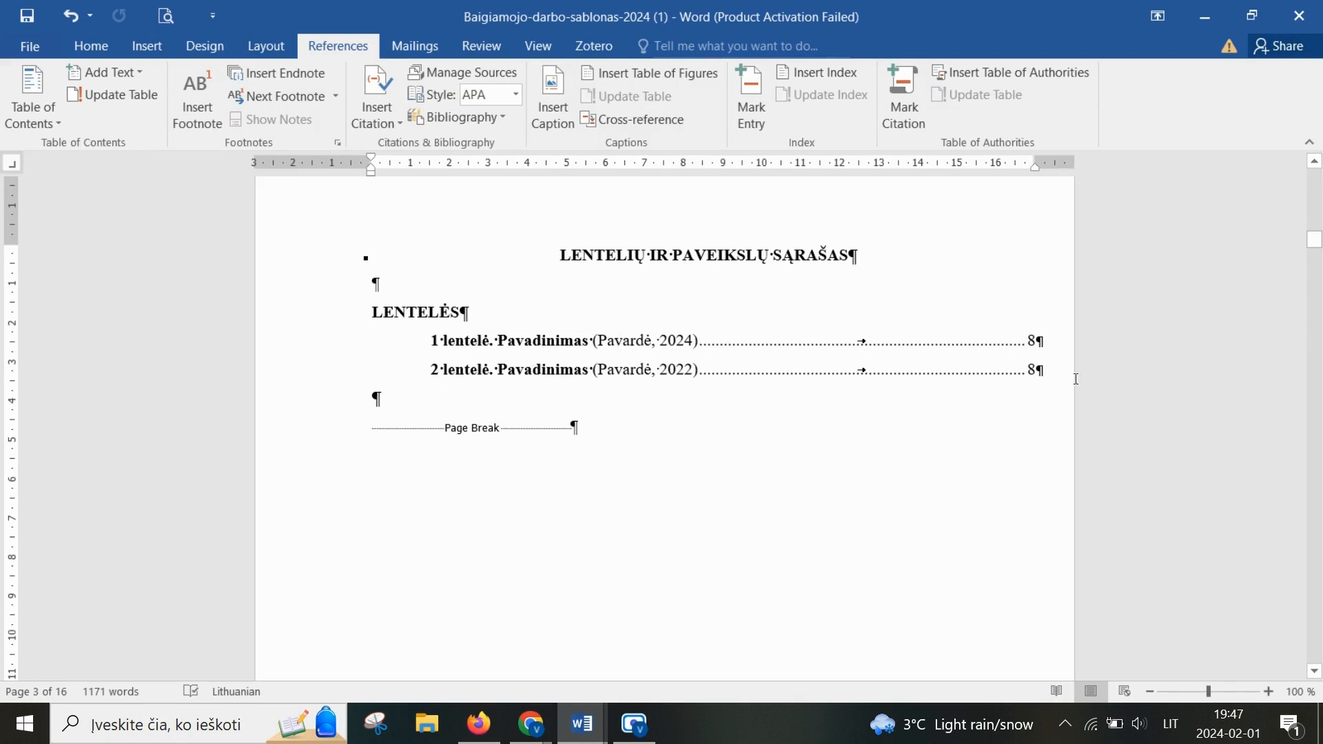
# Step: Remove the first-line indent from both entries in the list of tables so they start at the left margin
pyautogui.moveTo(1040, 378); pyautogui.dragTo(399, 336)
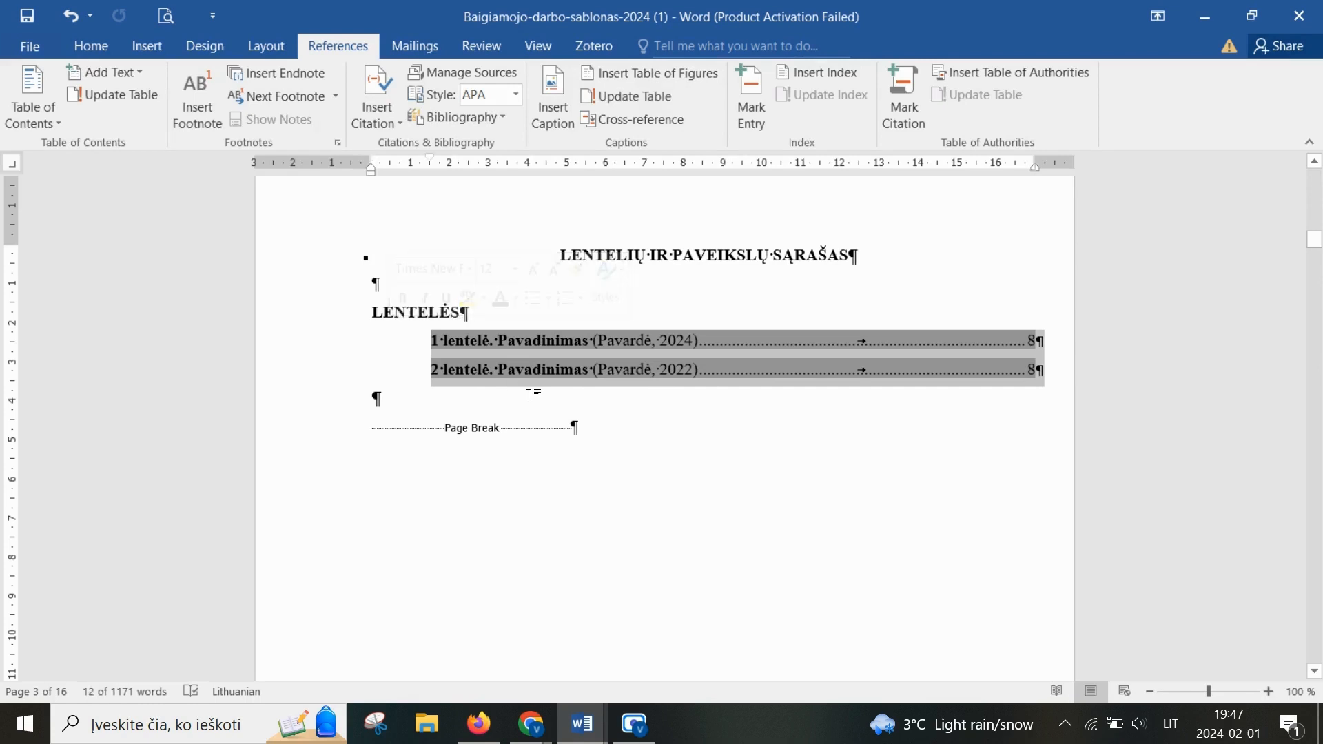
pyautogui.click(97, 52)
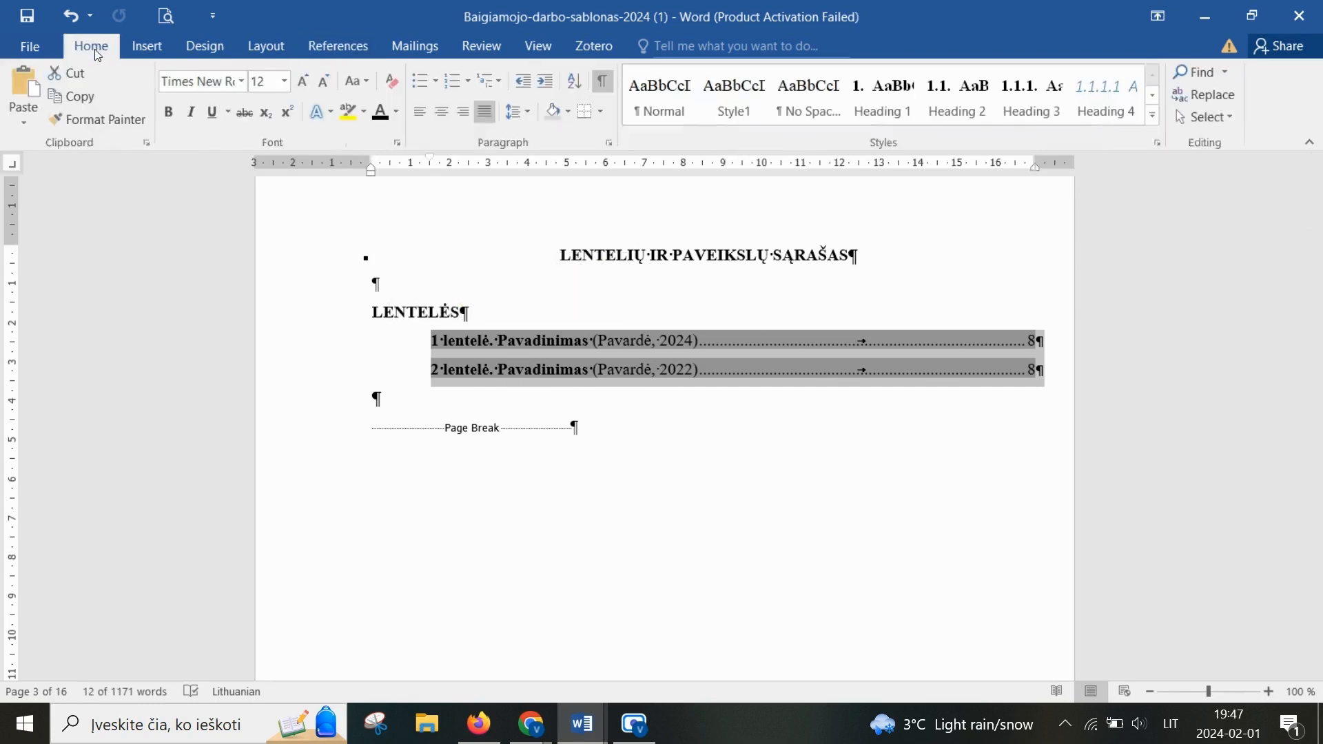
pyautogui.moveTo(430, 158); pyautogui.dragTo(372, 166)
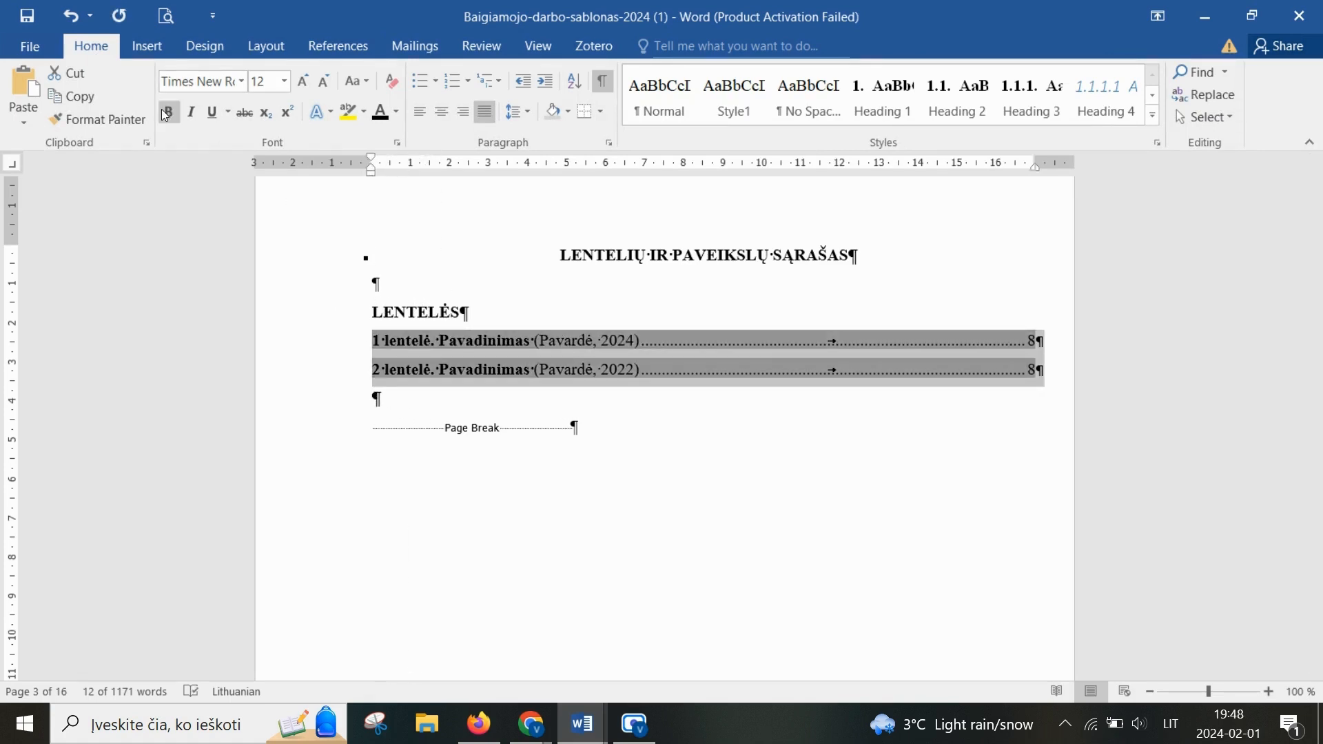
# Step: Check the font of the two list-of-tables entries, apply the line spacing and check their indents and paragraph spacing
pyautogui.click(241, 81)
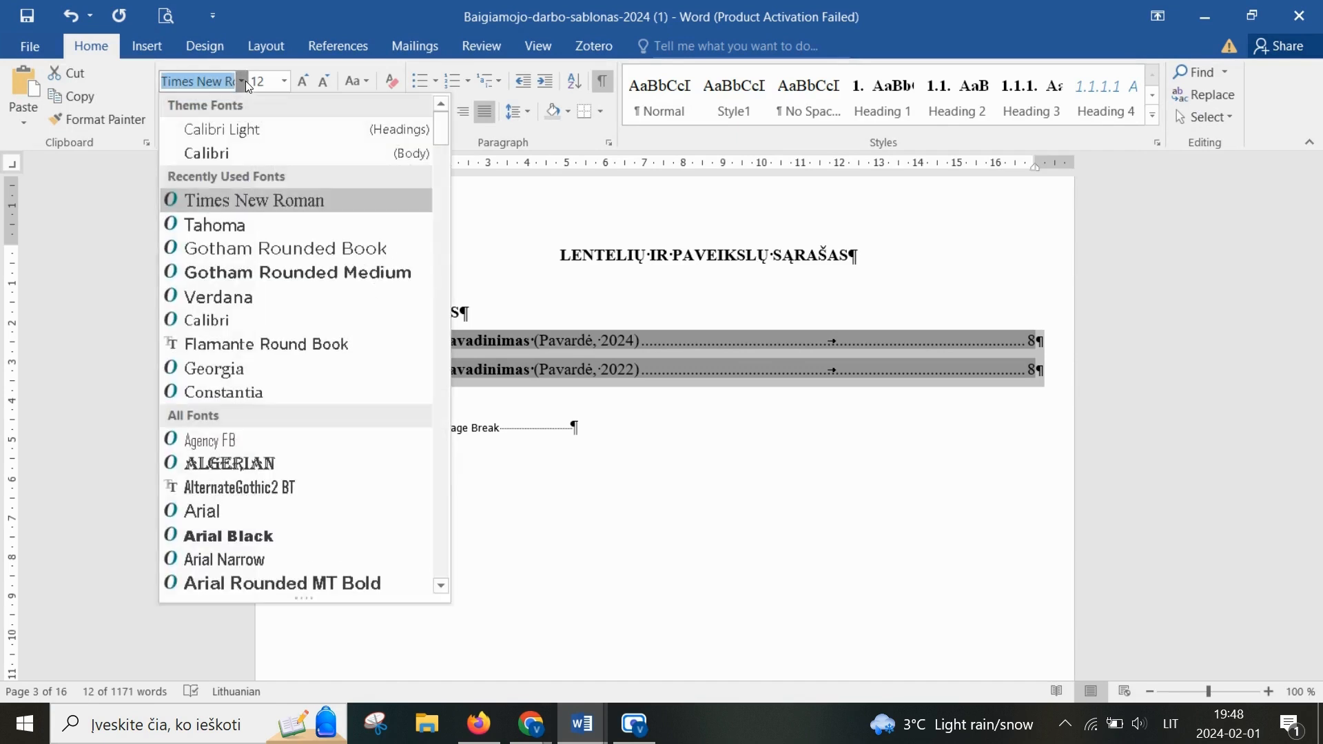
pyautogui.click(270, 79)
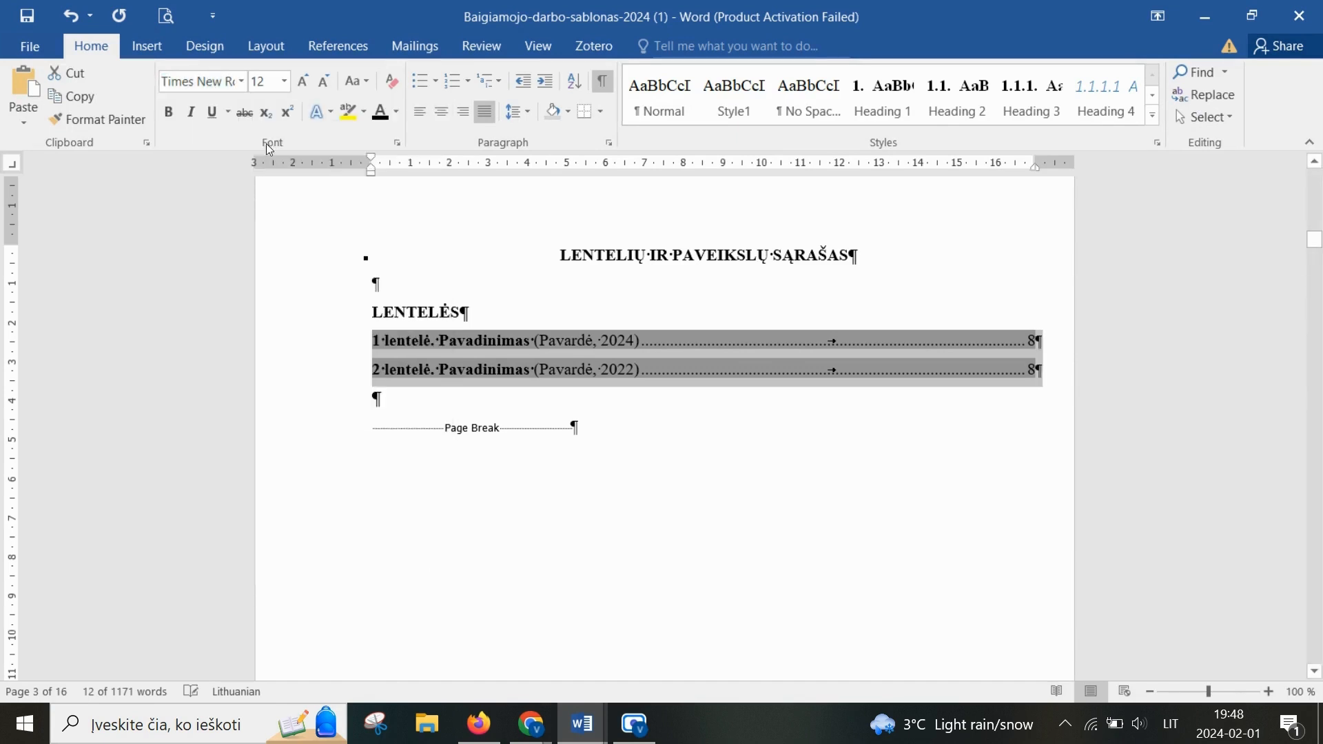
pyautogui.click(520, 112)
pyautogui.click(544, 181)
pyautogui.click(266, 45)
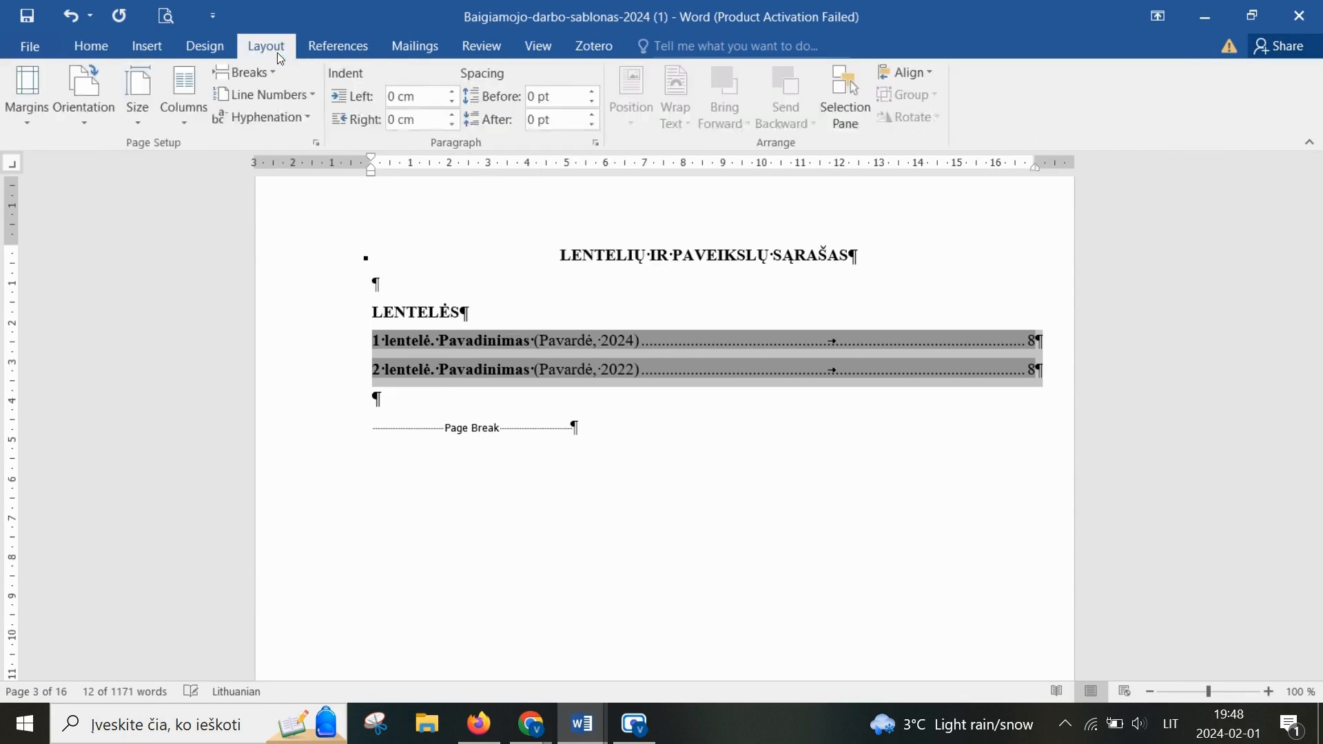
# Step: Remove bold from both entries in the list of tables under "LENTELĖS"
pyautogui.click(110, 43)
pyautogui.click(169, 114)
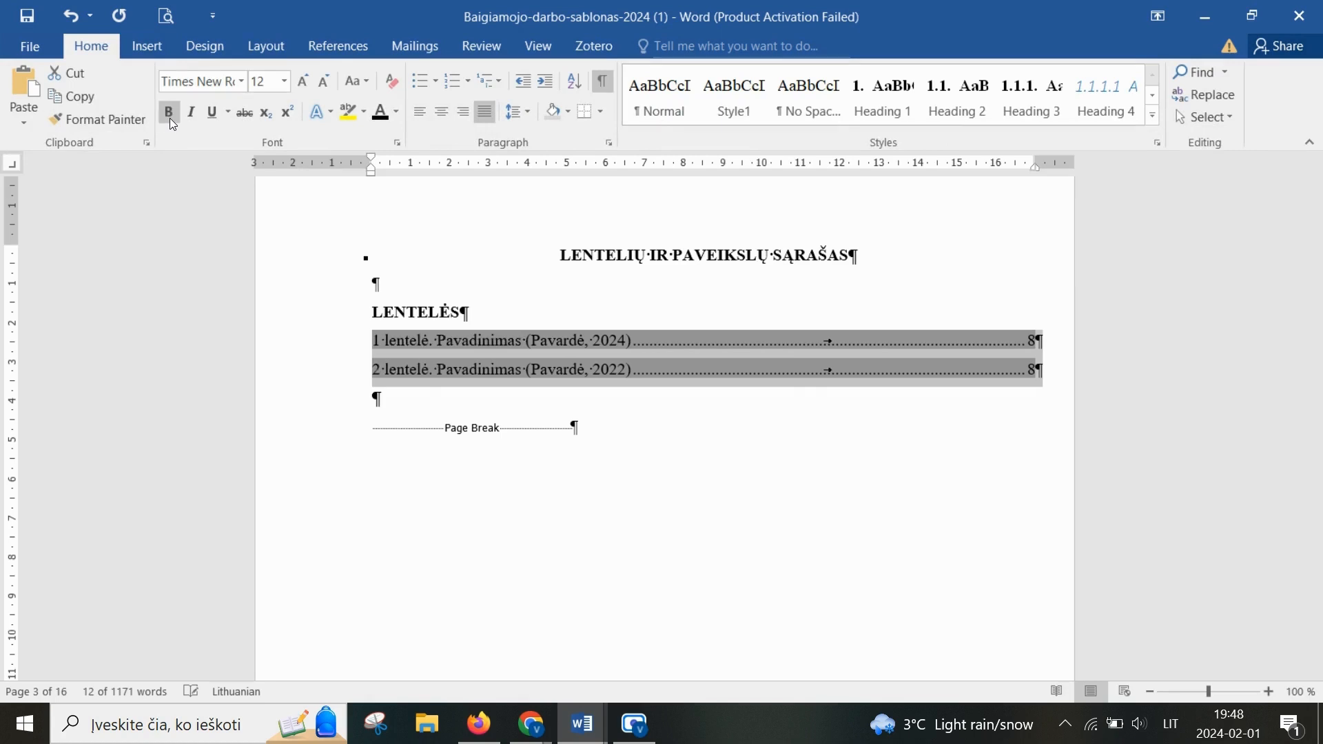
# Step: Add a "PAVEIKSLAI" subheading below the list of tables, separated by an empty paragraph, and copy the "LENTELĖS" subheading's formatting onto it
pyautogui.click(425, 407)
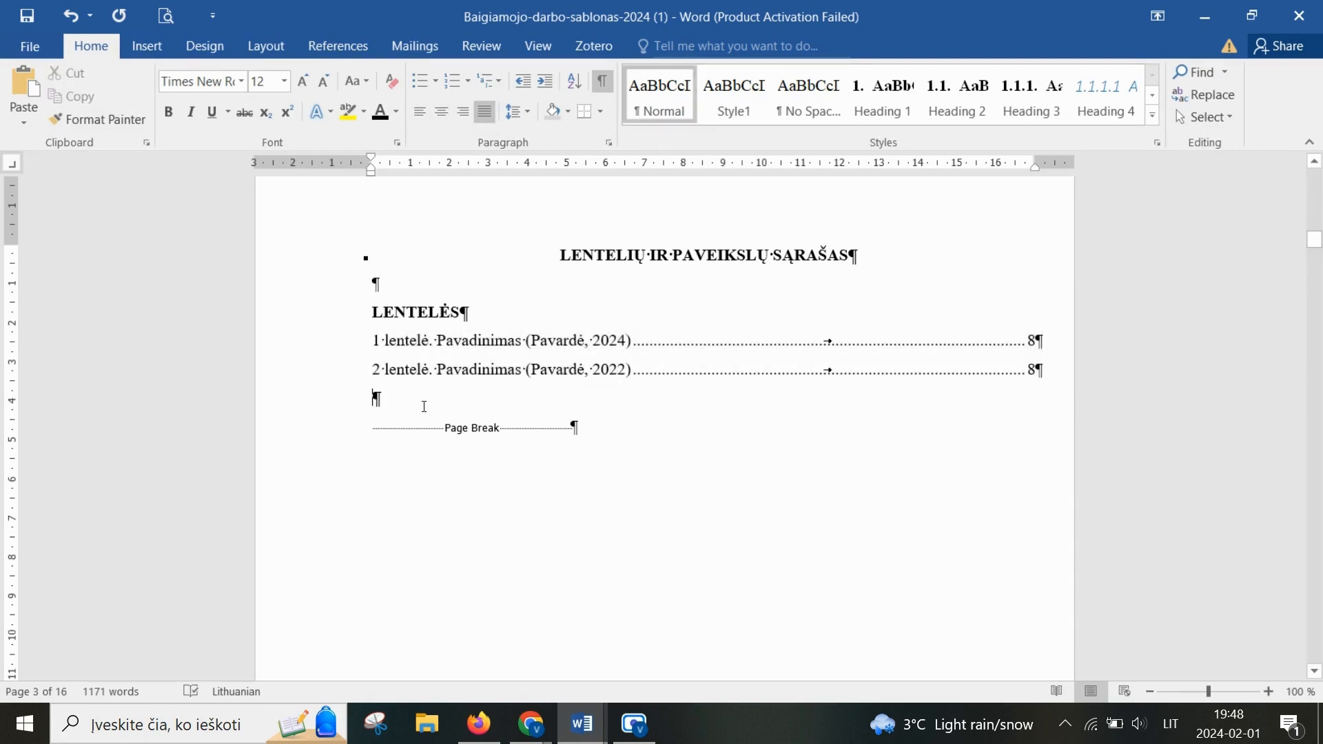
pyautogui.press('Return')
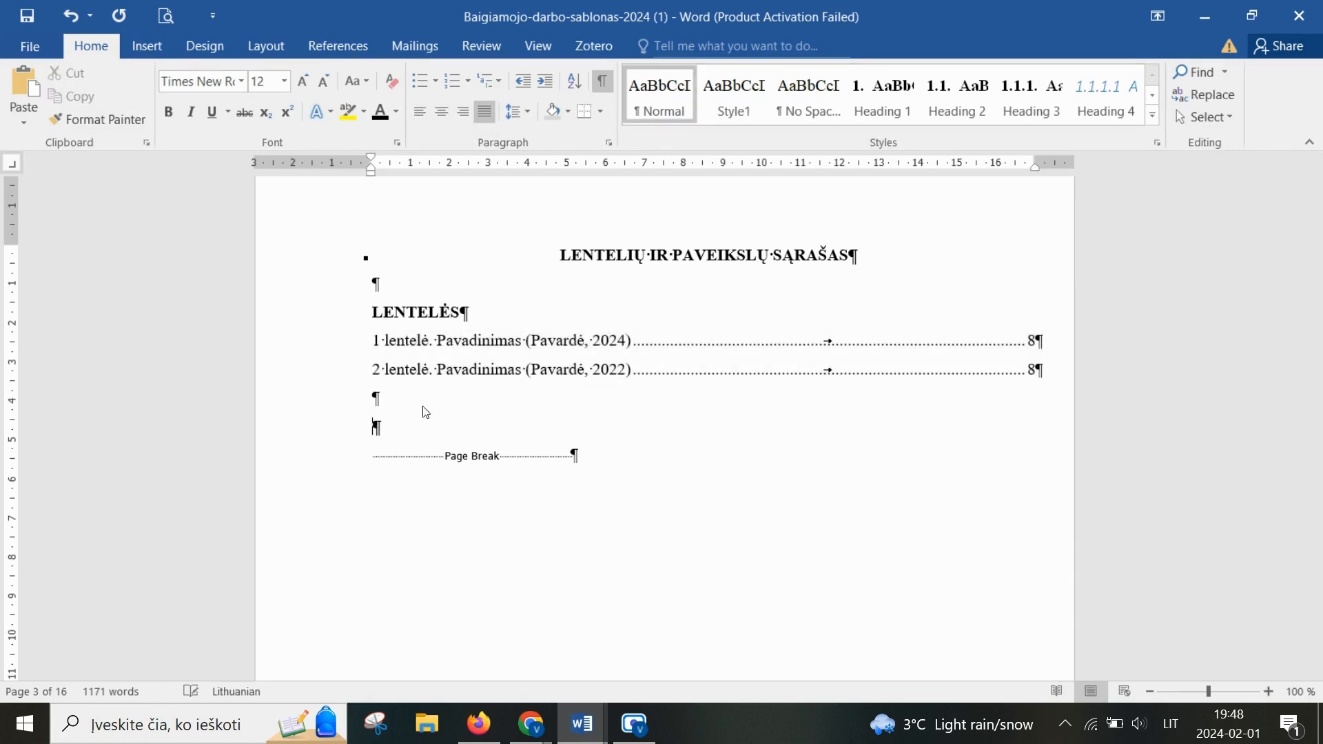
pyautogui.write('PAVEIKSLAI')
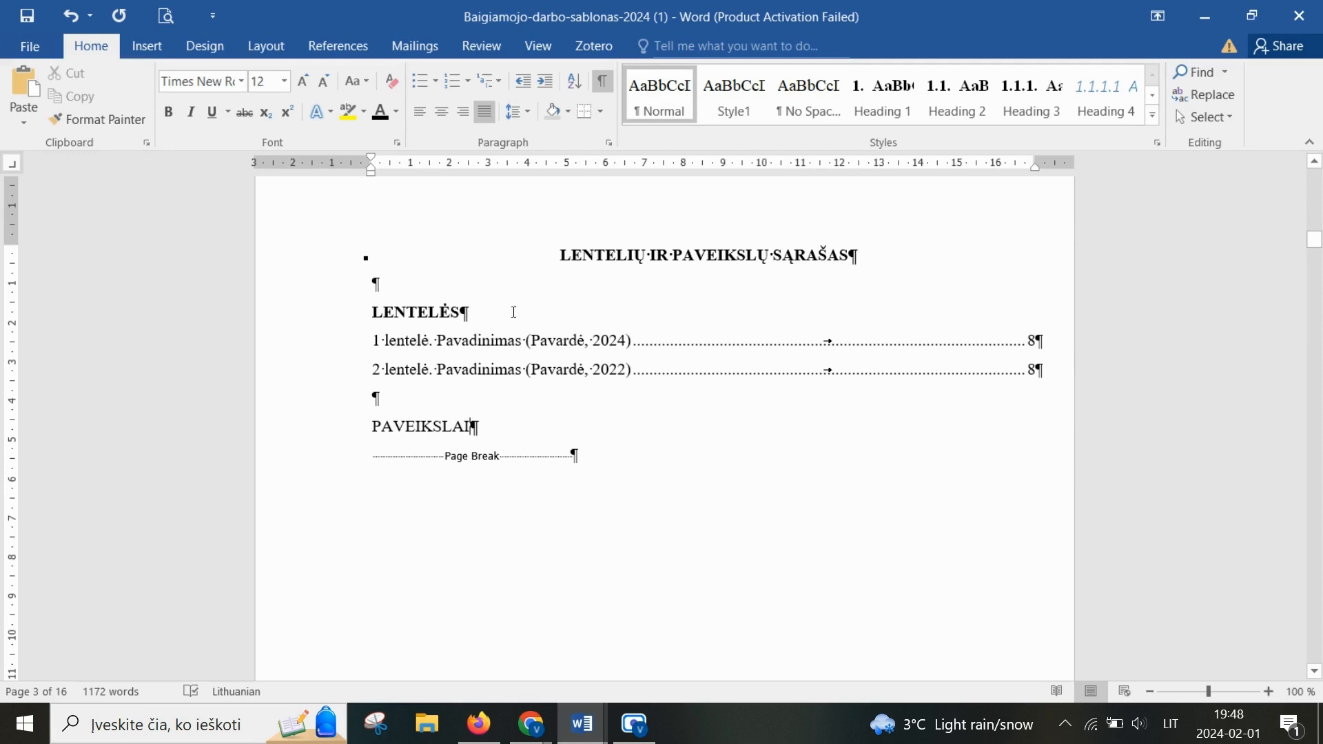
pyautogui.moveTo(514, 312); pyautogui.dragTo(366, 315)
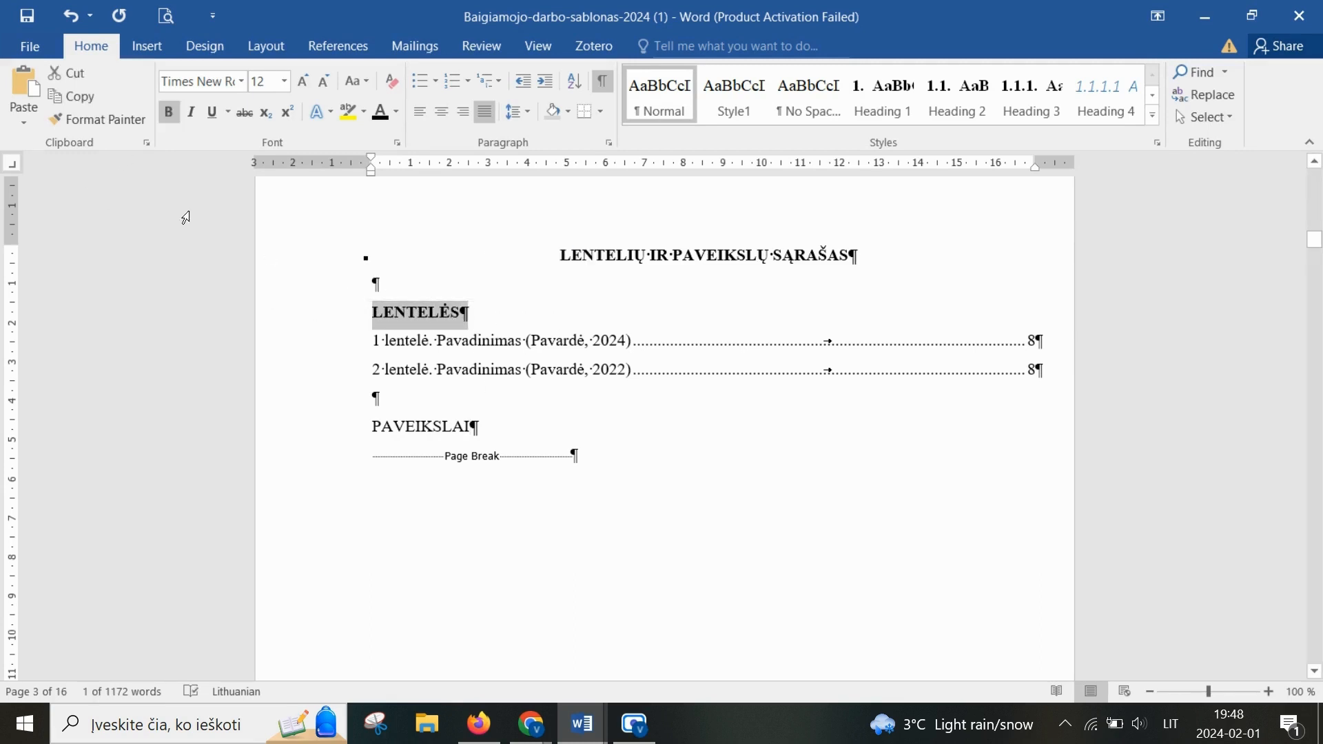
pyautogui.click(113, 126)
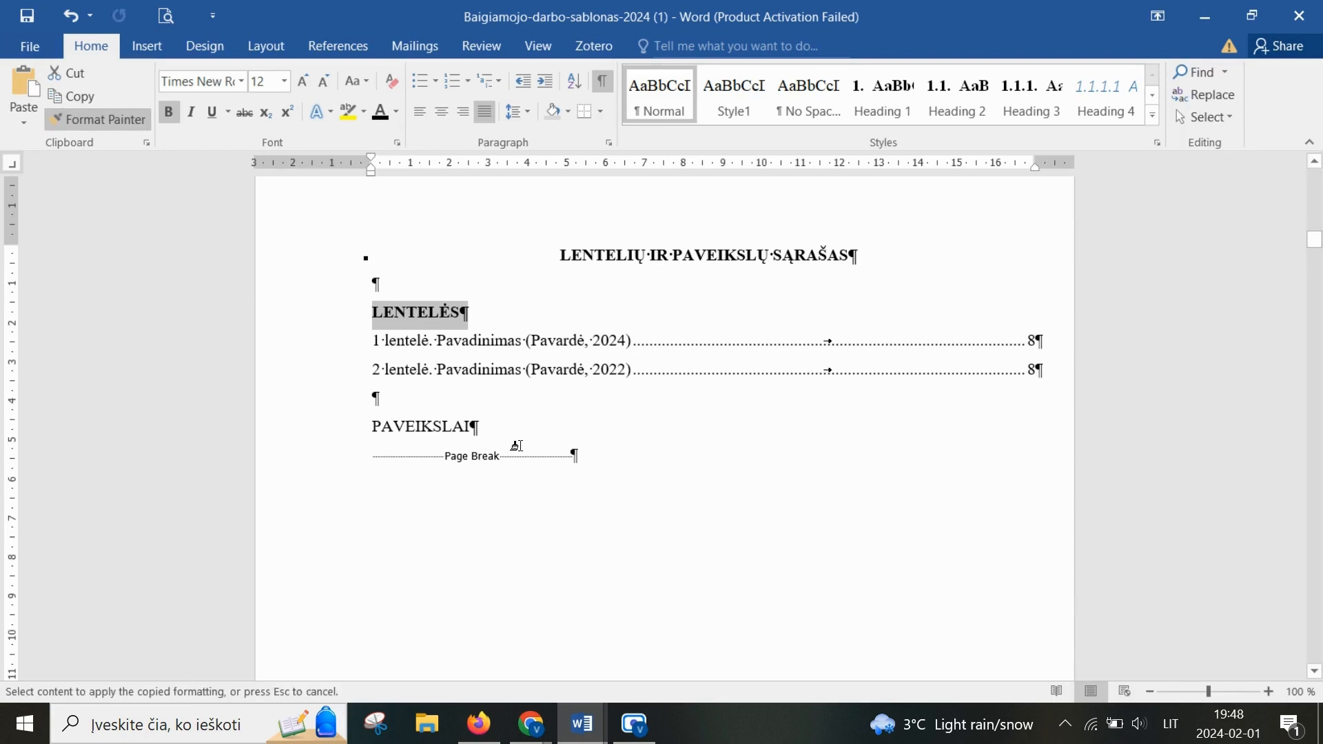
pyautogui.moveTo(477, 427); pyautogui.dragTo(323, 434)
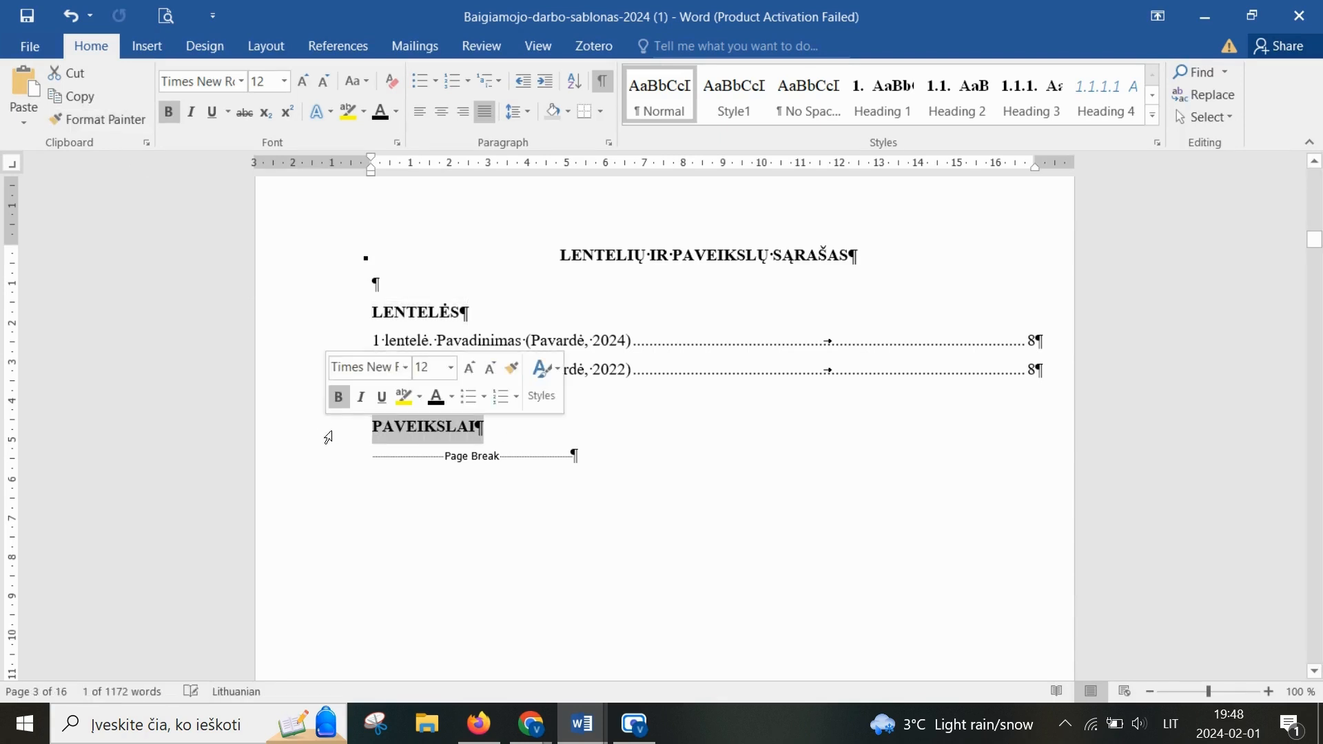
# Step: Insert a table of figures with the caption label "pav." in a new paragraph below the "PAVEIKSLAI" subheading
pyautogui.click(539, 440)
pyautogui.press('Return')
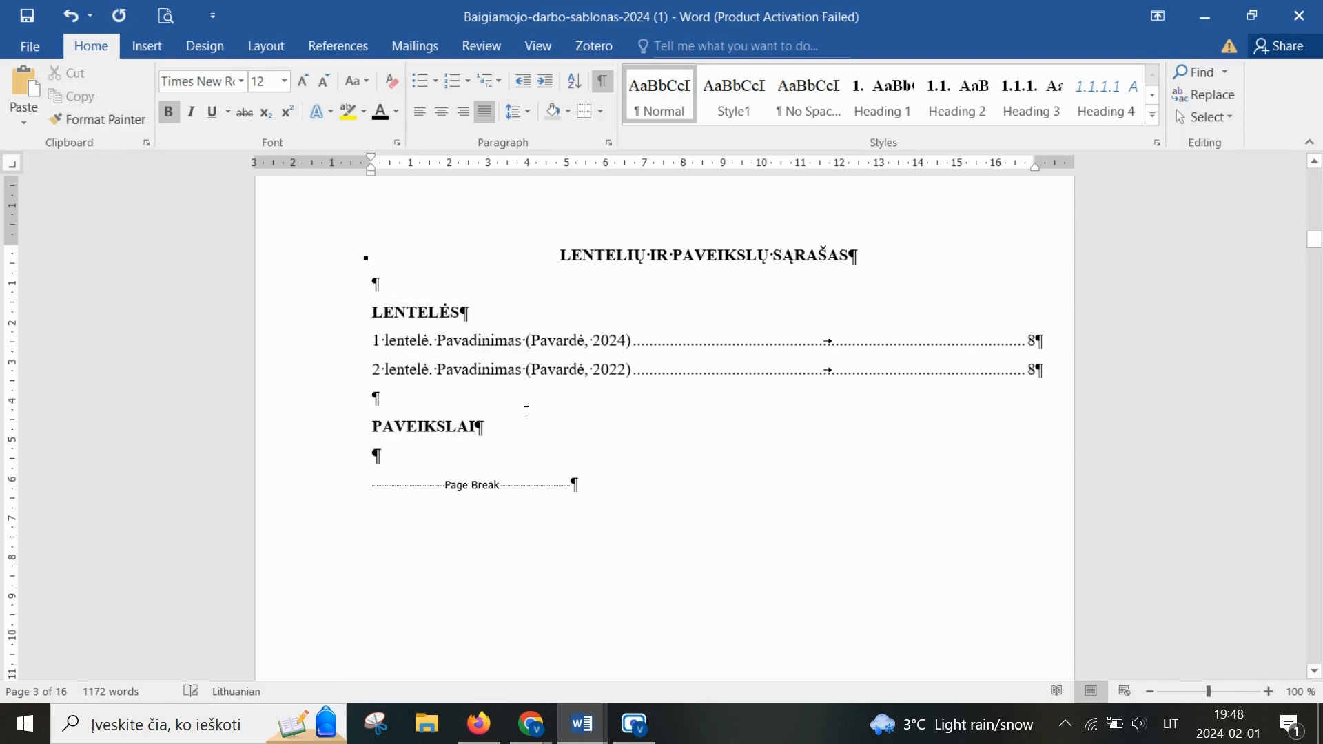
pyautogui.click(346, 46)
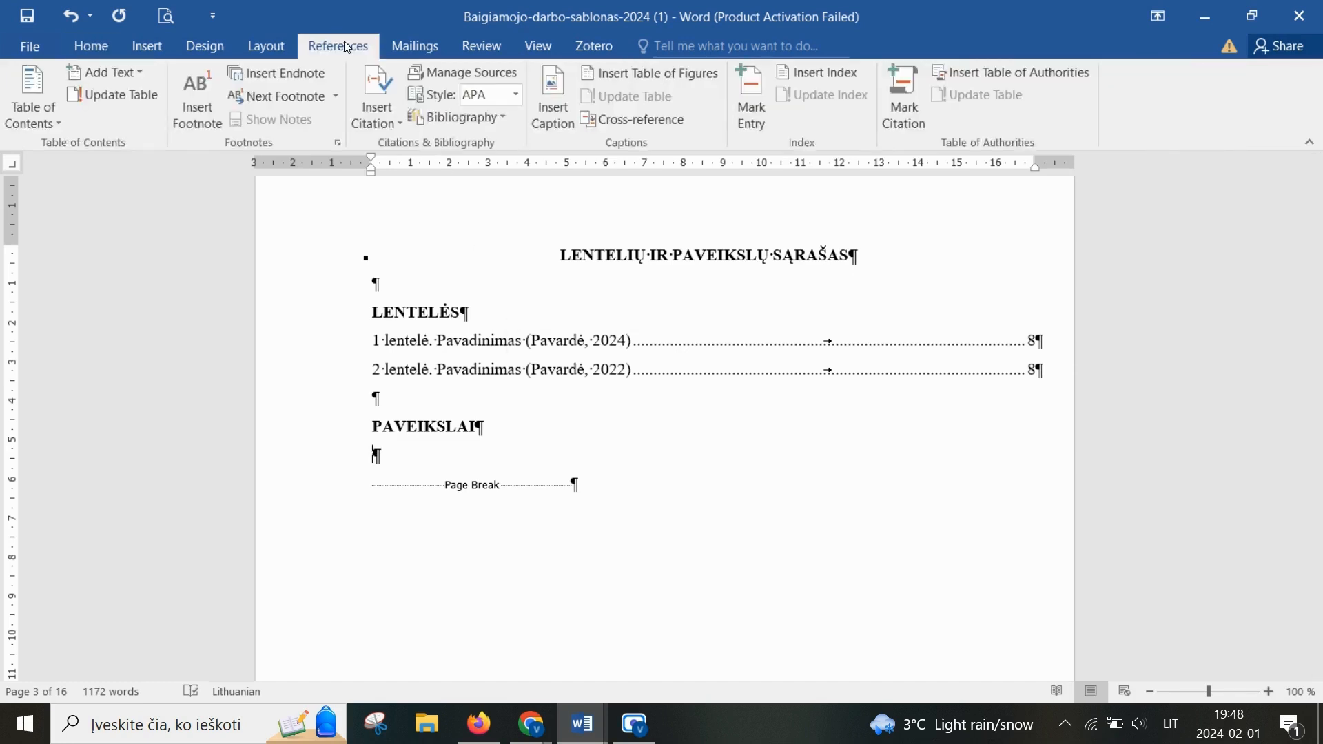
pyautogui.click(619, 71)
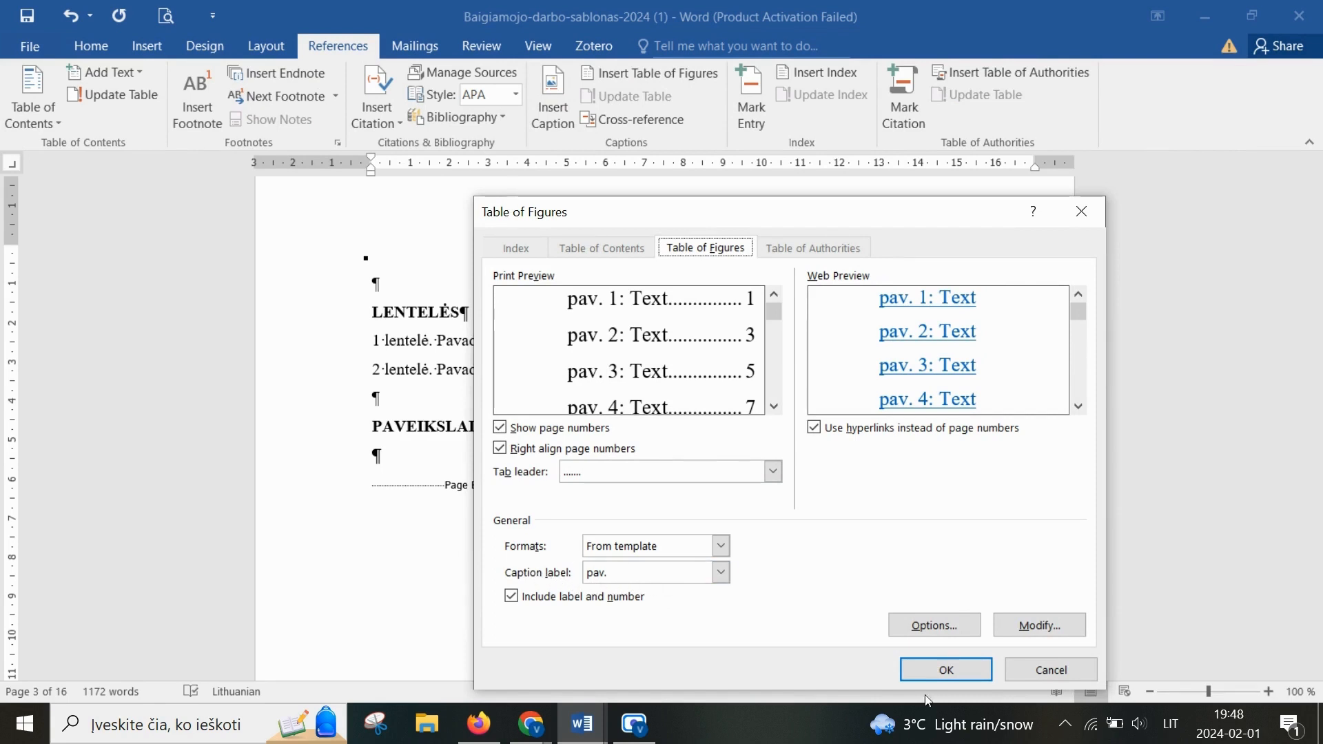
pyautogui.click(945, 667)
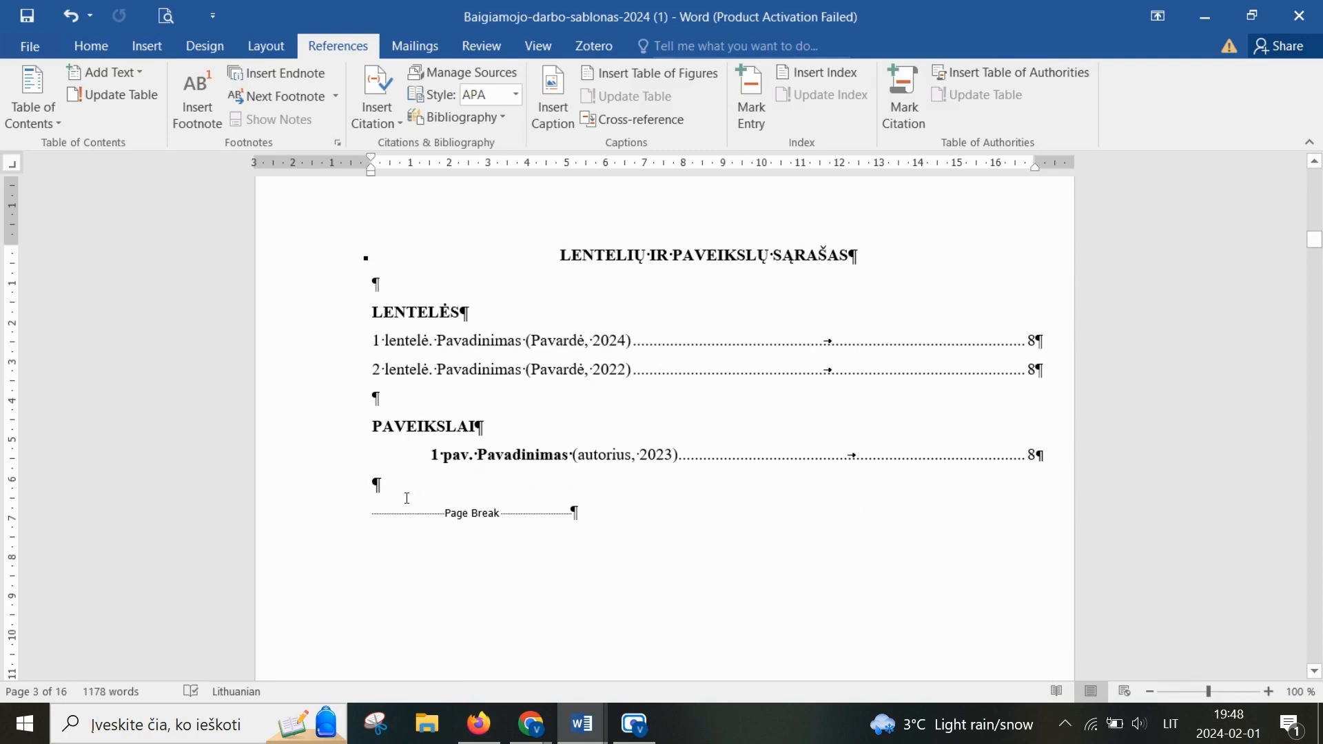
# Step: Remove the first-line indent from the "1 pav." entry in the list of figures so it starts at the left margin
pyautogui.click(369, 457)
pyautogui.click(103, 47)
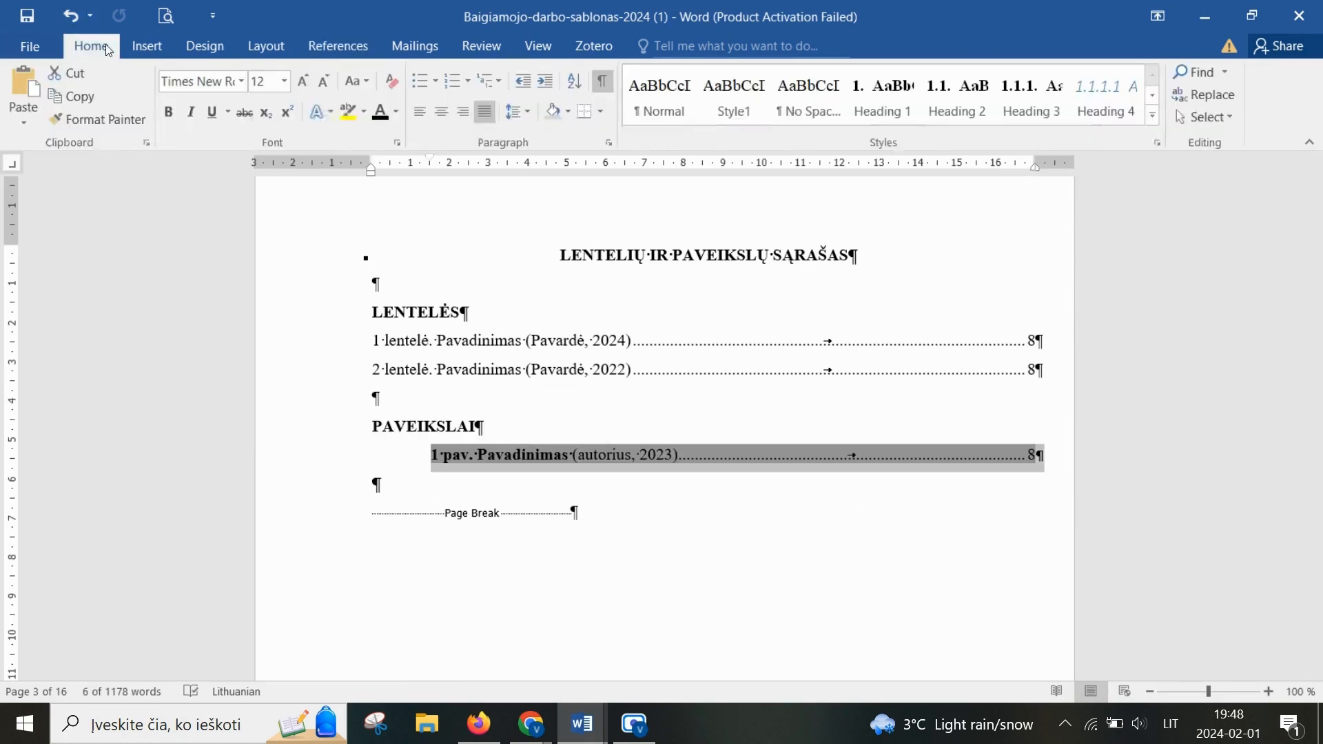
pyautogui.moveTo(430, 159); pyautogui.dragTo(372, 162)
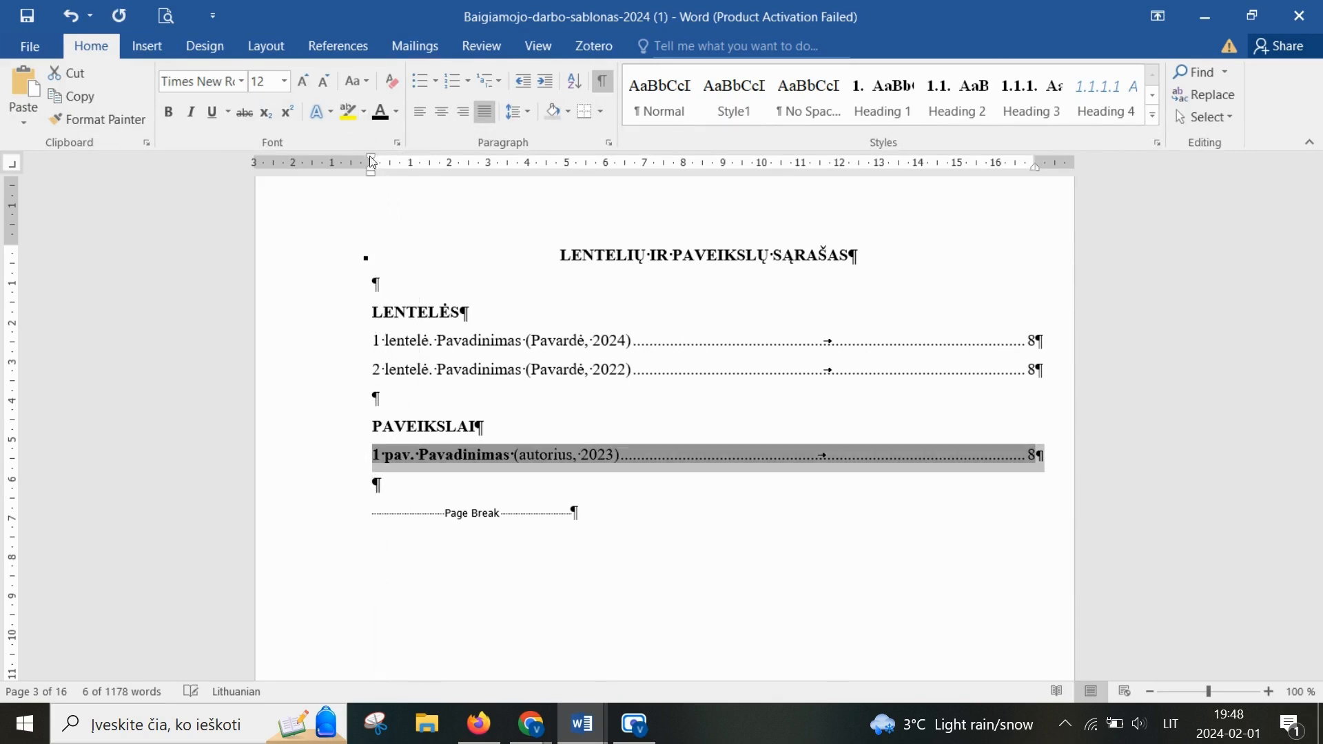
# Step: Check the font of the list-of-figures entry, justify it and apply the line spacing
pyautogui.click(212, 81)
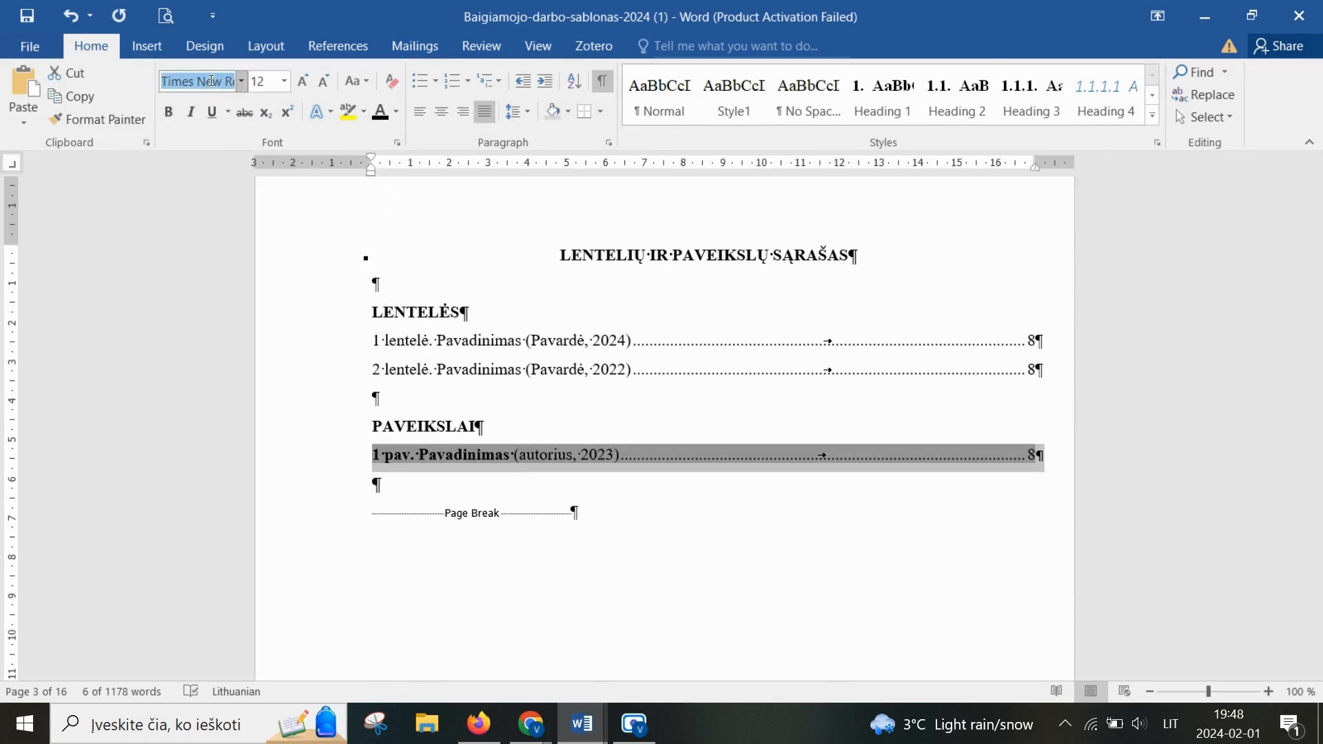
pyautogui.press('Tab')
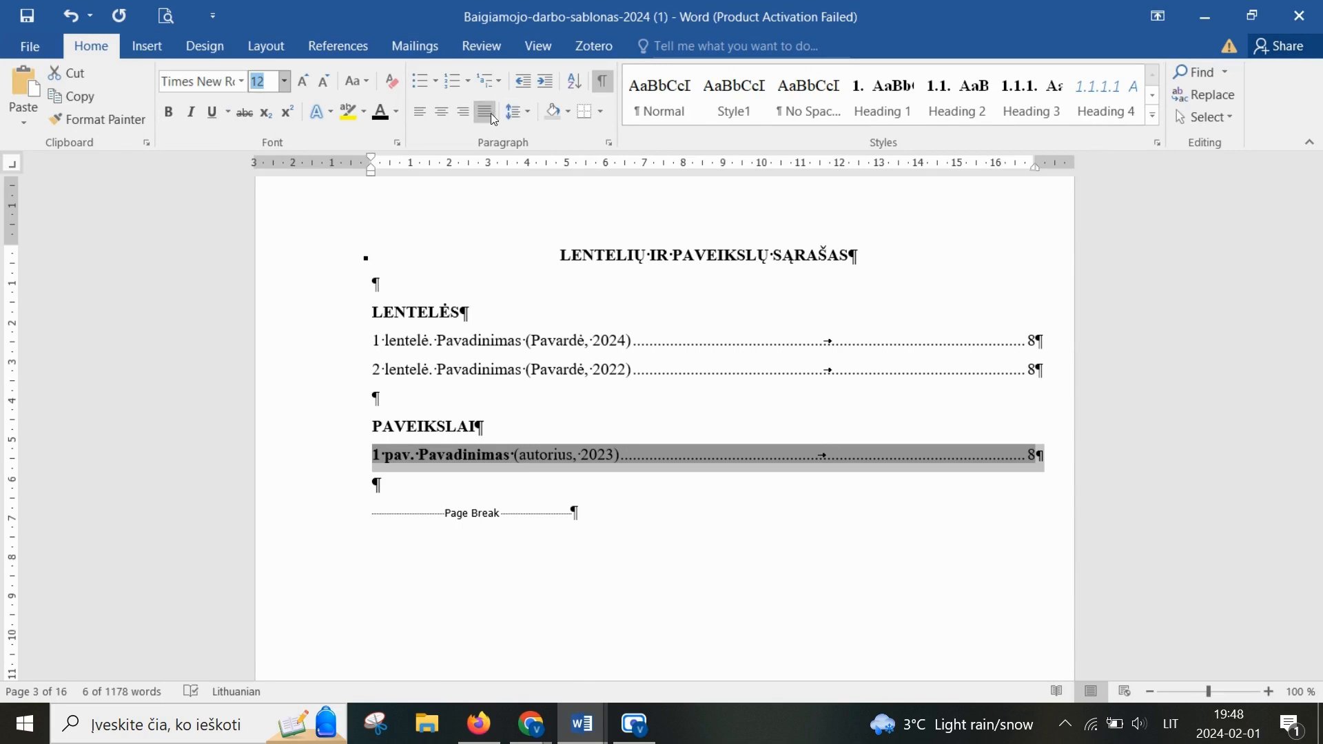
pyautogui.click(487, 114)
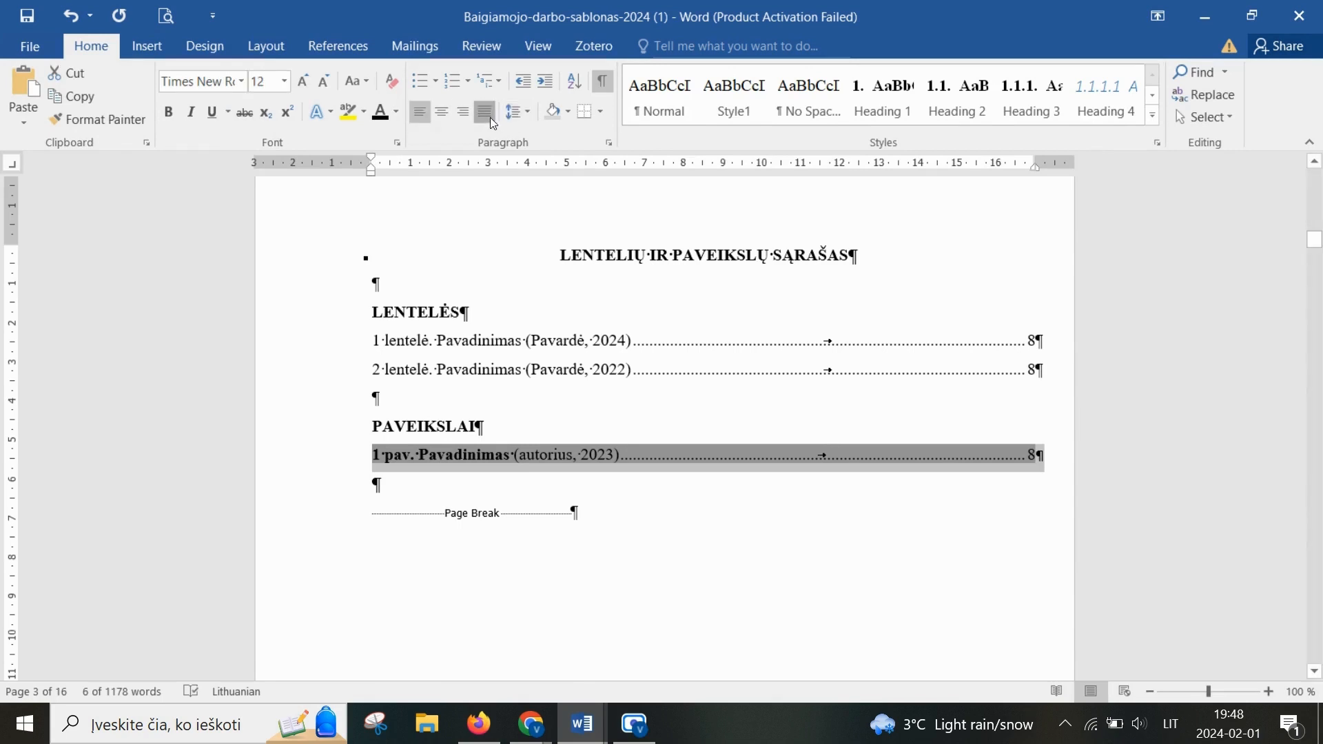
pyautogui.click(524, 113)
pyautogui.click(563, 183)
# Step: Remove bold from the list-of-figures entry and check its indents and paragraph spacing
pyautogui.click(169, 113)
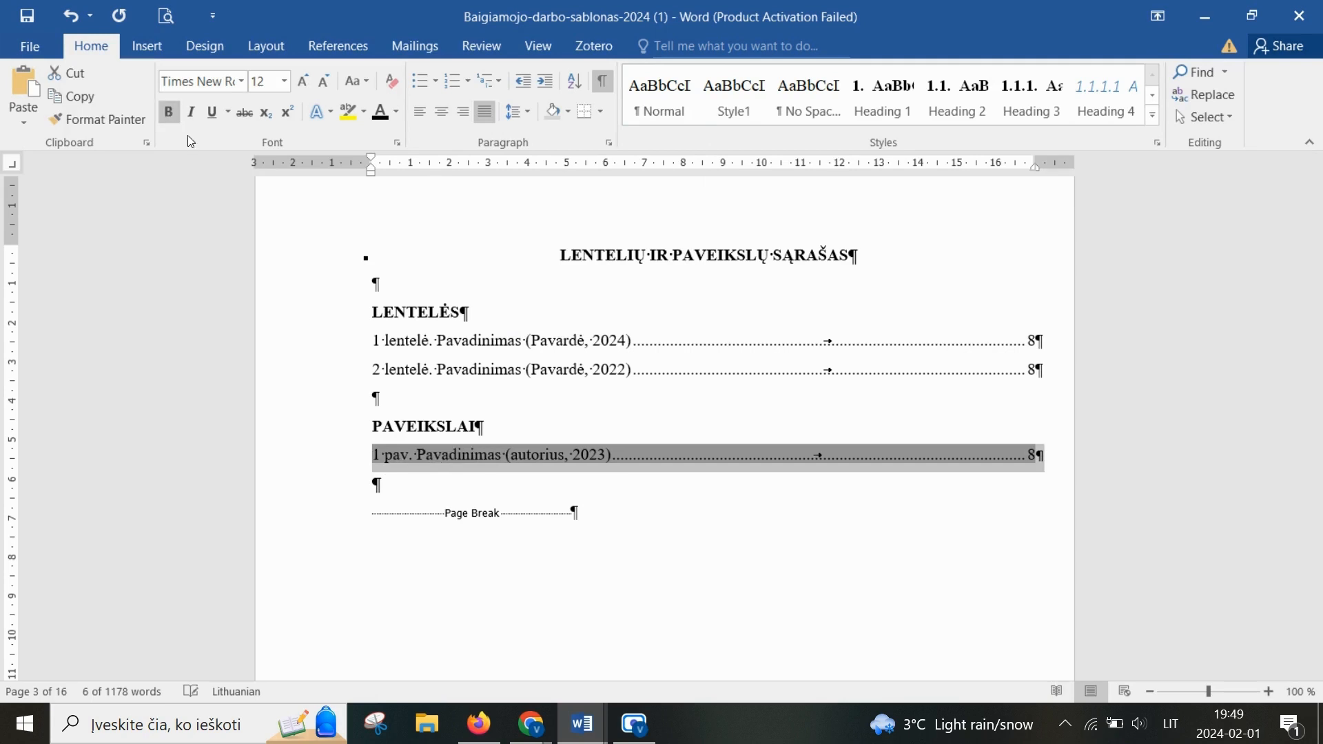
pyautogui.click(269, 44)
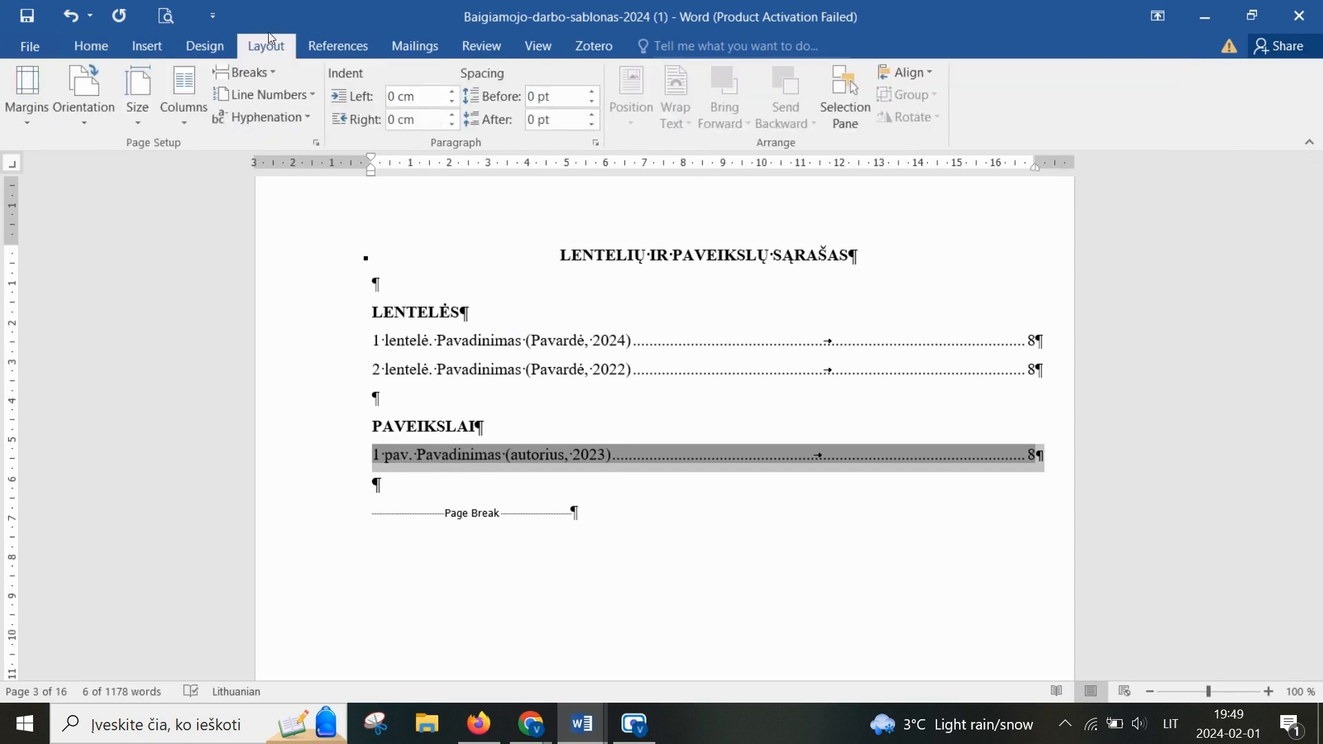
pyautogui.click(97, 46)
# Step: Insert a custom table of contents with 3 levels, dot leaders and right-aligned page numbers before the page break under "TURINYS"
pyautogui.click(732, 485)
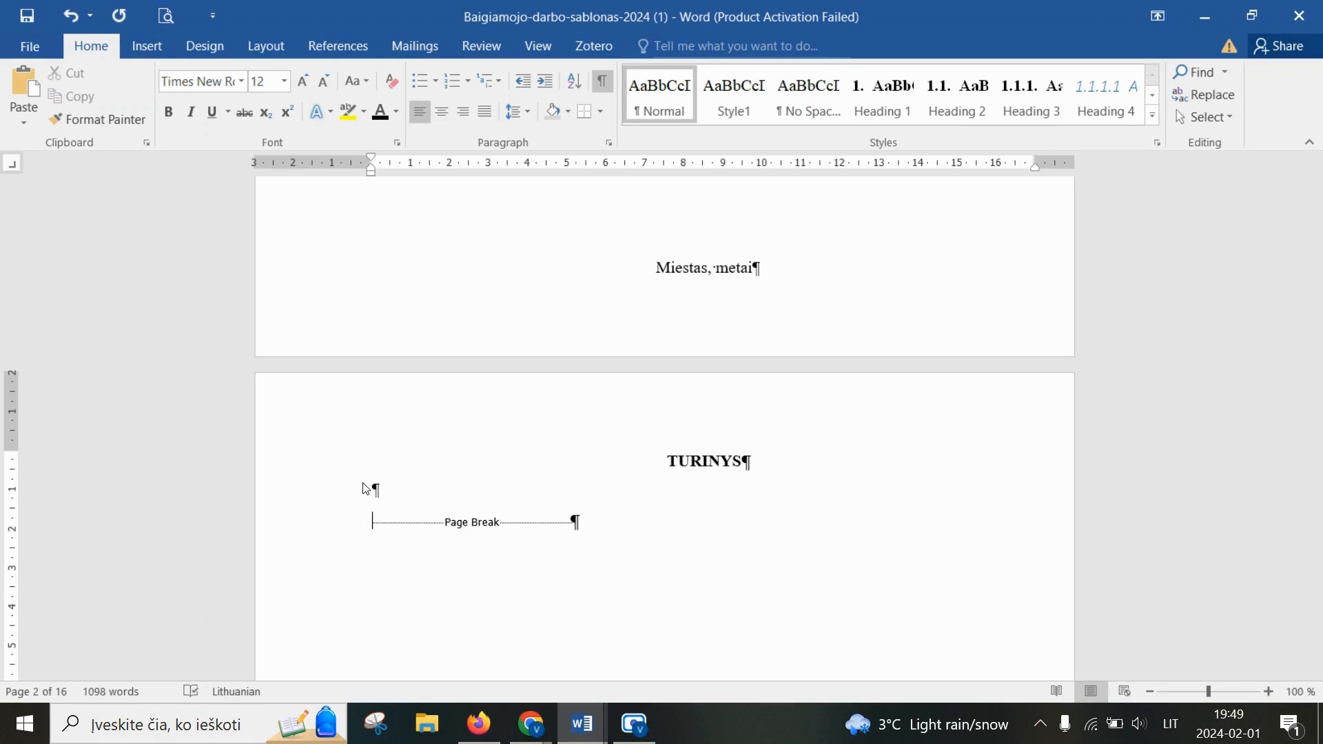
pyautogui.click(340, 51)
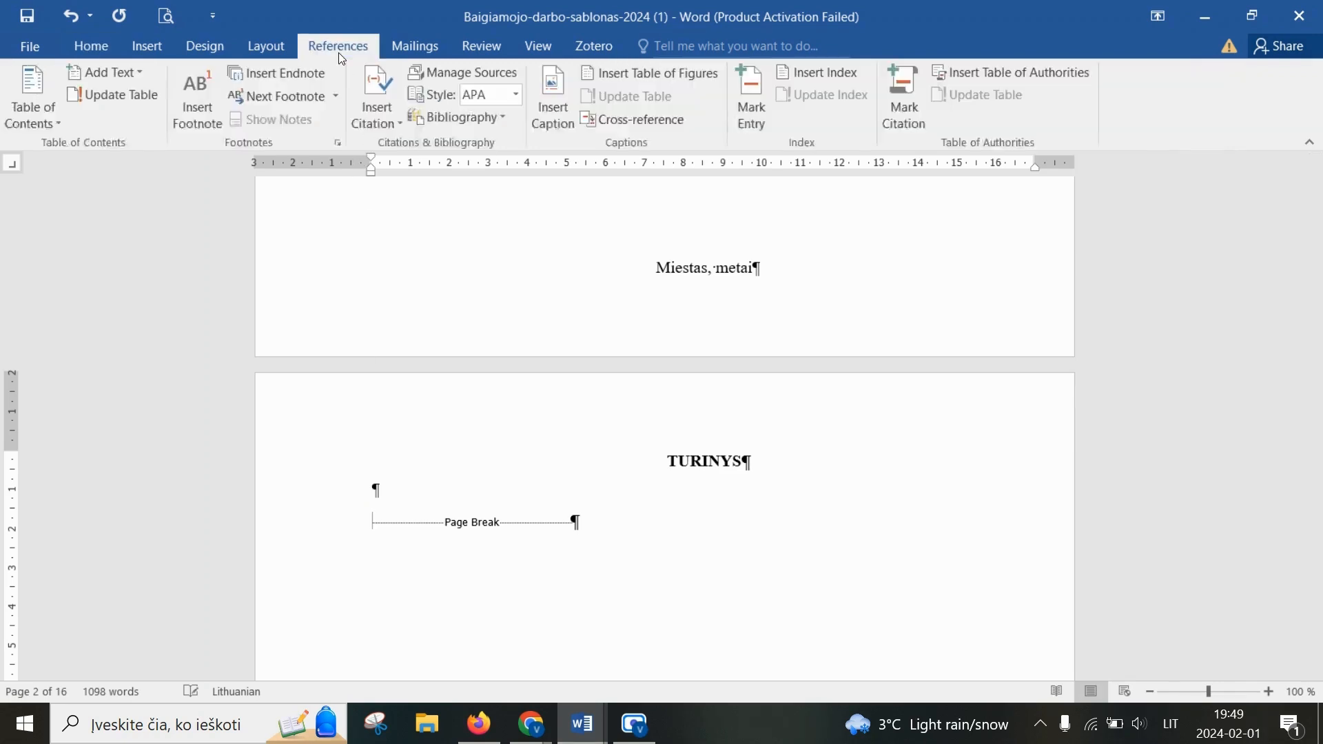
pyautogui.click(49, 122)
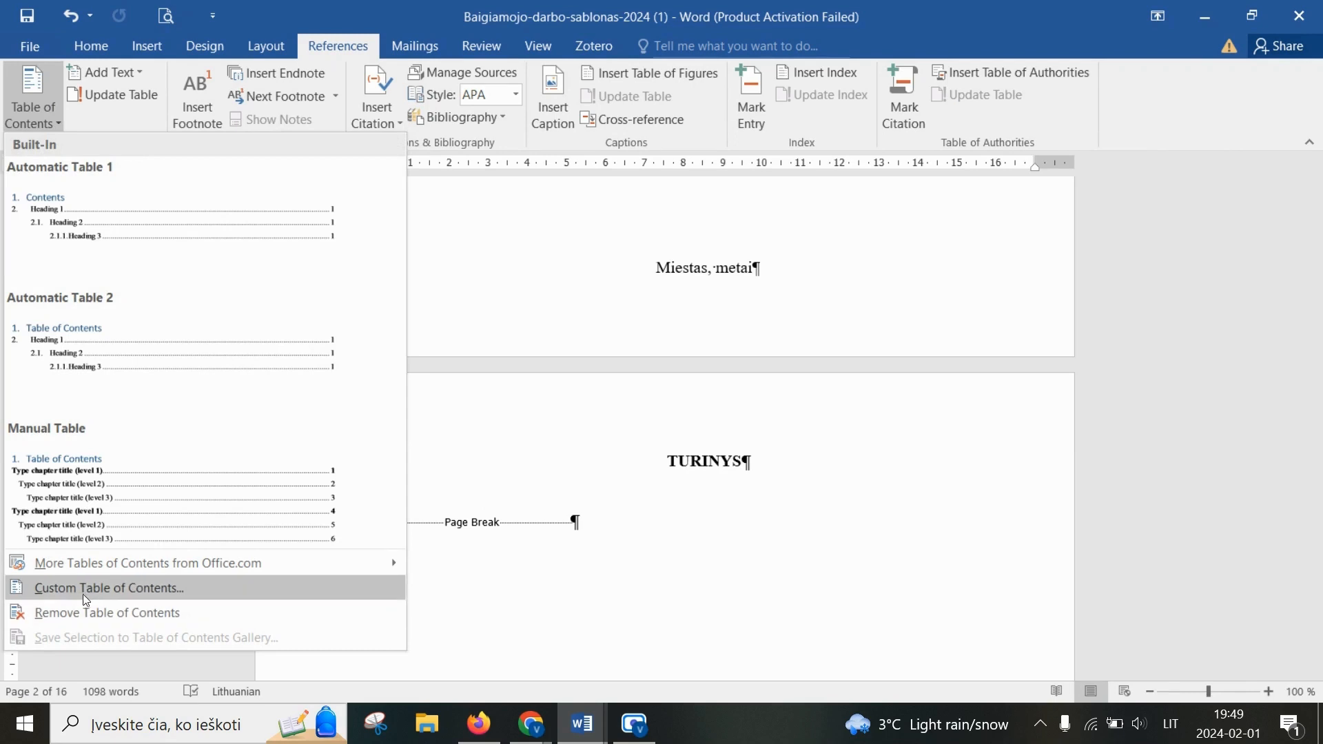
pyautogui.click(188, 593)
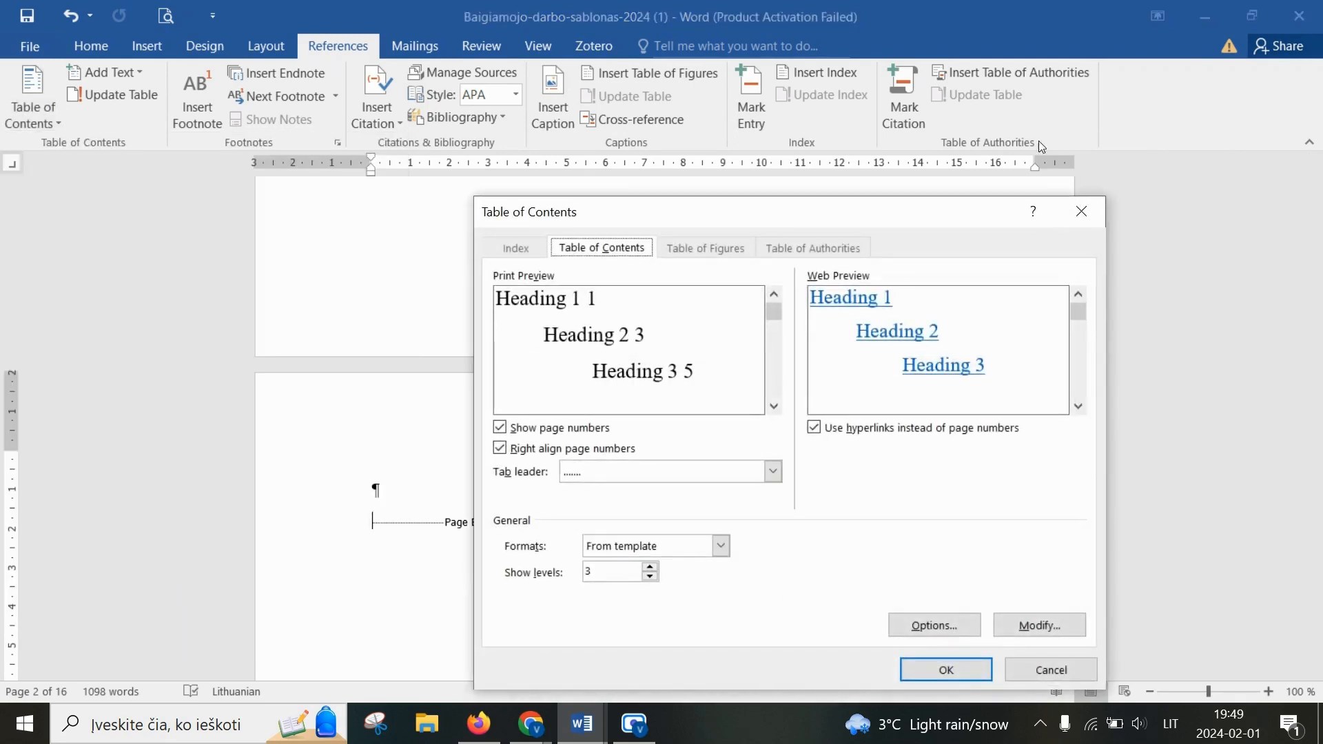
pyautogui.click(951, 673)
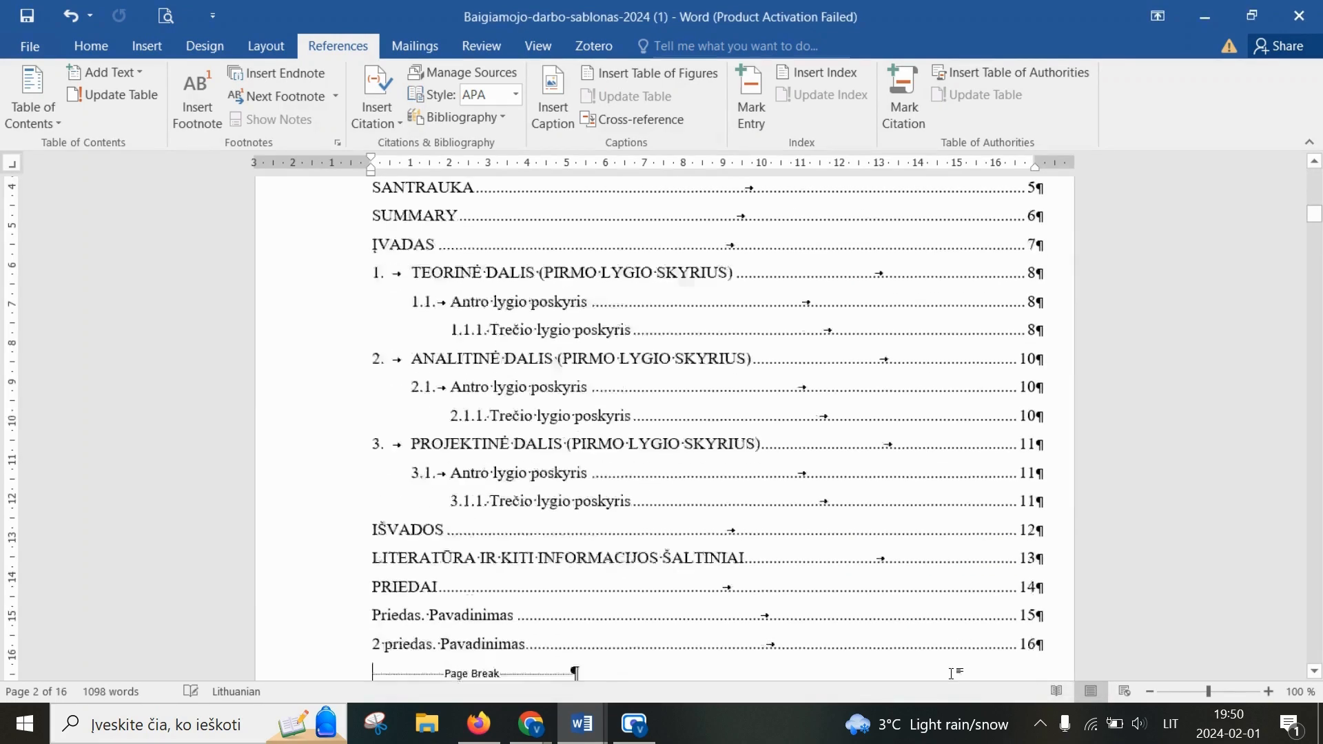
# Step: Apply Times New Roman at size 12 to the whole table of contents, from the empty paragraph under "TURINYS" through the page break
pyautogui.scroll(-1, 951, 672)
pyautogui.keyDown('ctrl'); pyautogui.scroll(-2, 854, 527); pyautogui.keyUp('ctrl')
pyautogui.scroll(3, 854, 527)
pyautogui.keyDown('ctrl'); pyautogui.scroll(-1, 854, 527); pyautogui.keyUp('ctrl')
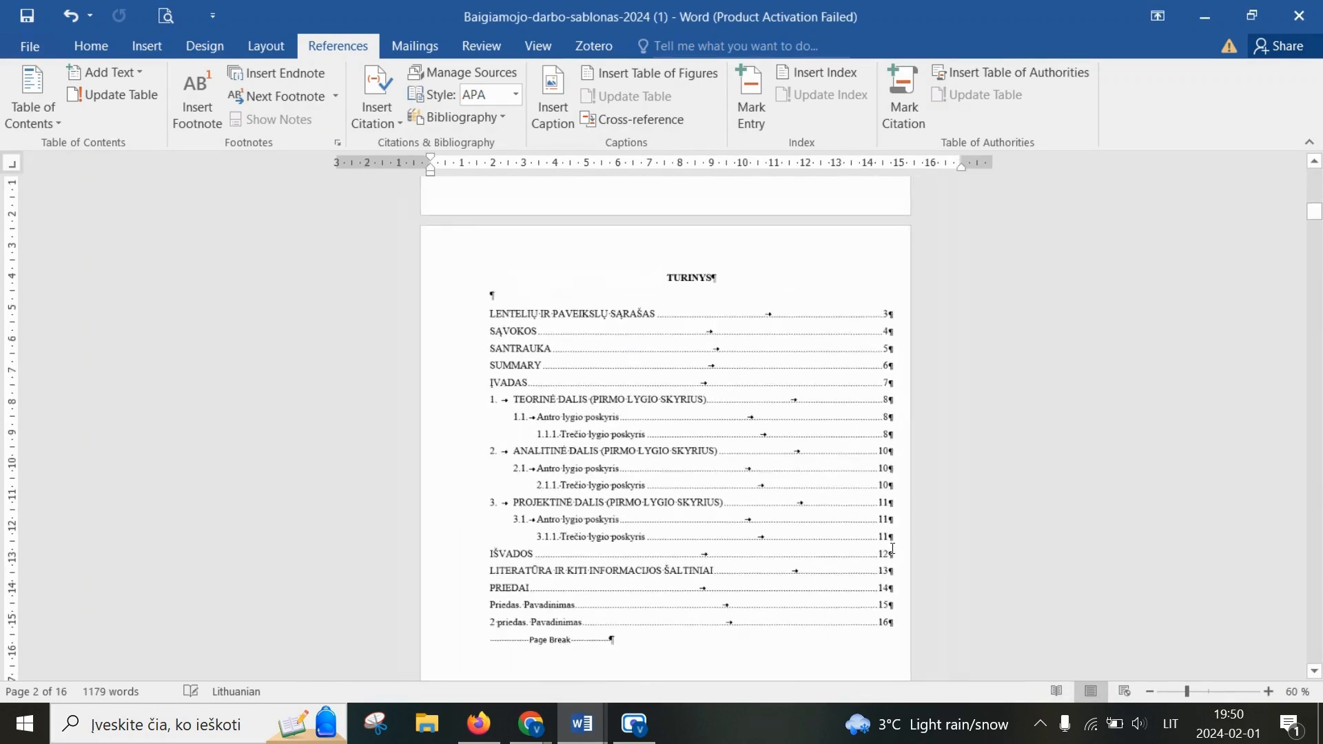
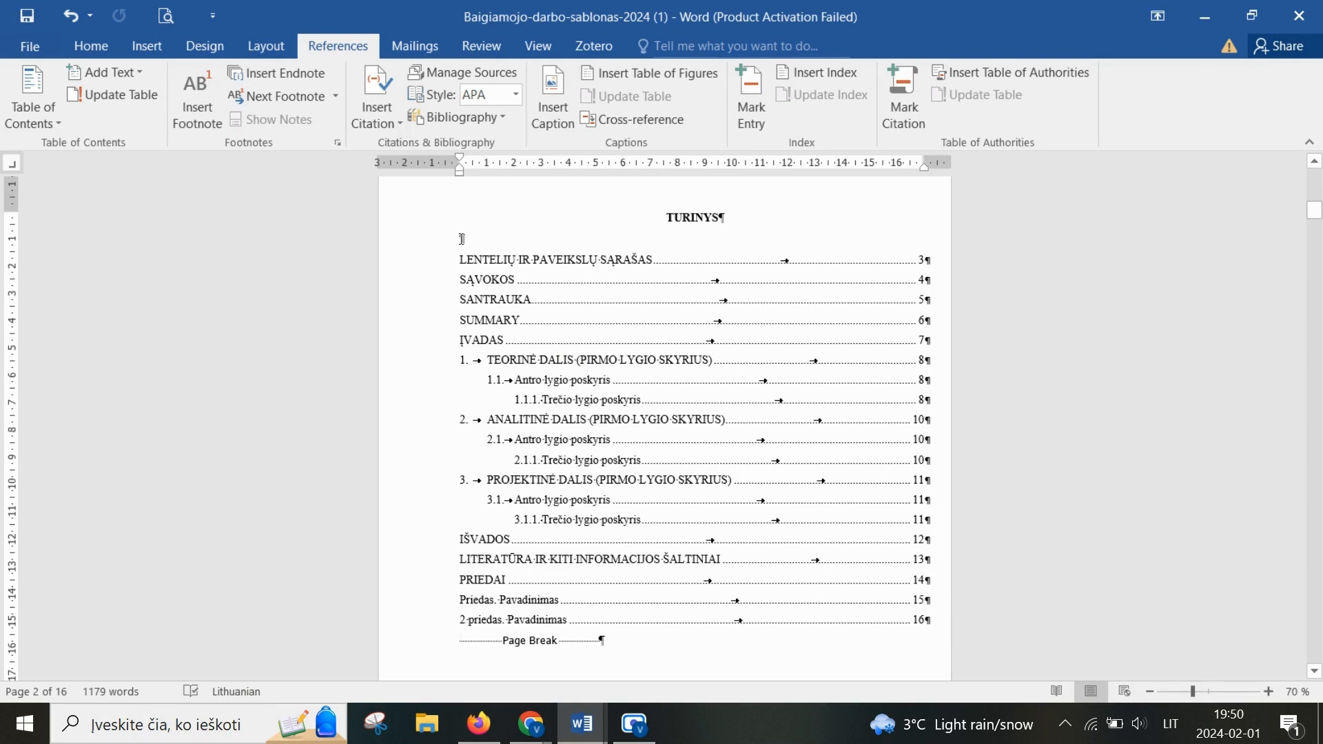
pyautogui.moveTo(462, 240); pyautogui.dragTo(618, 638)
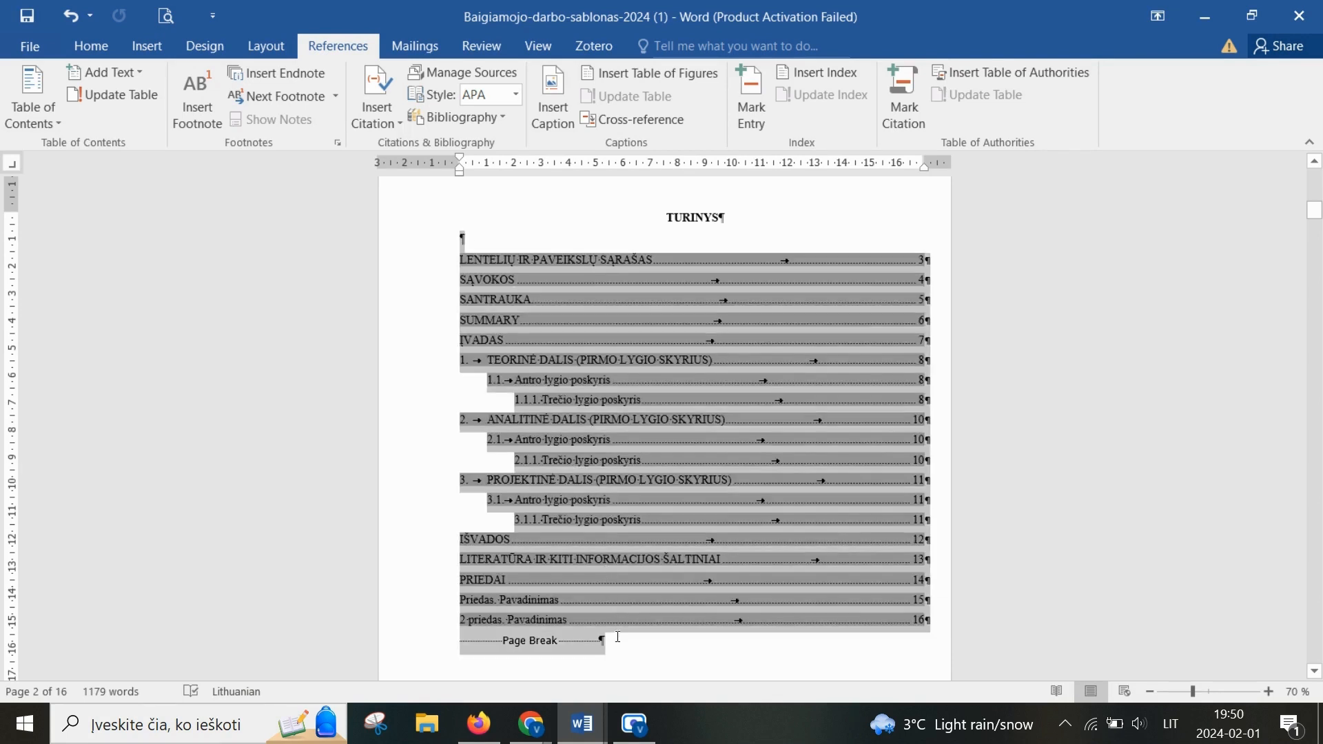
pyautogui.click(110, 44)
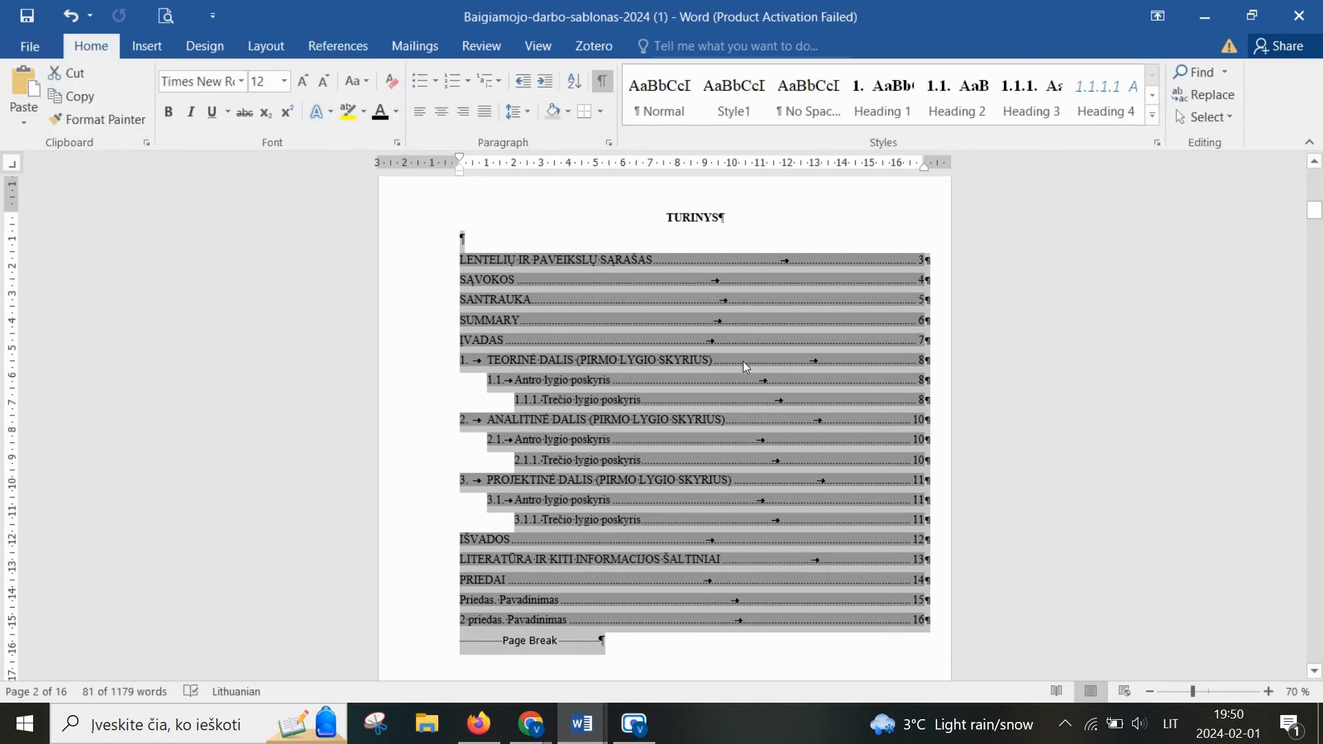
pyautogui.click(216, 81)
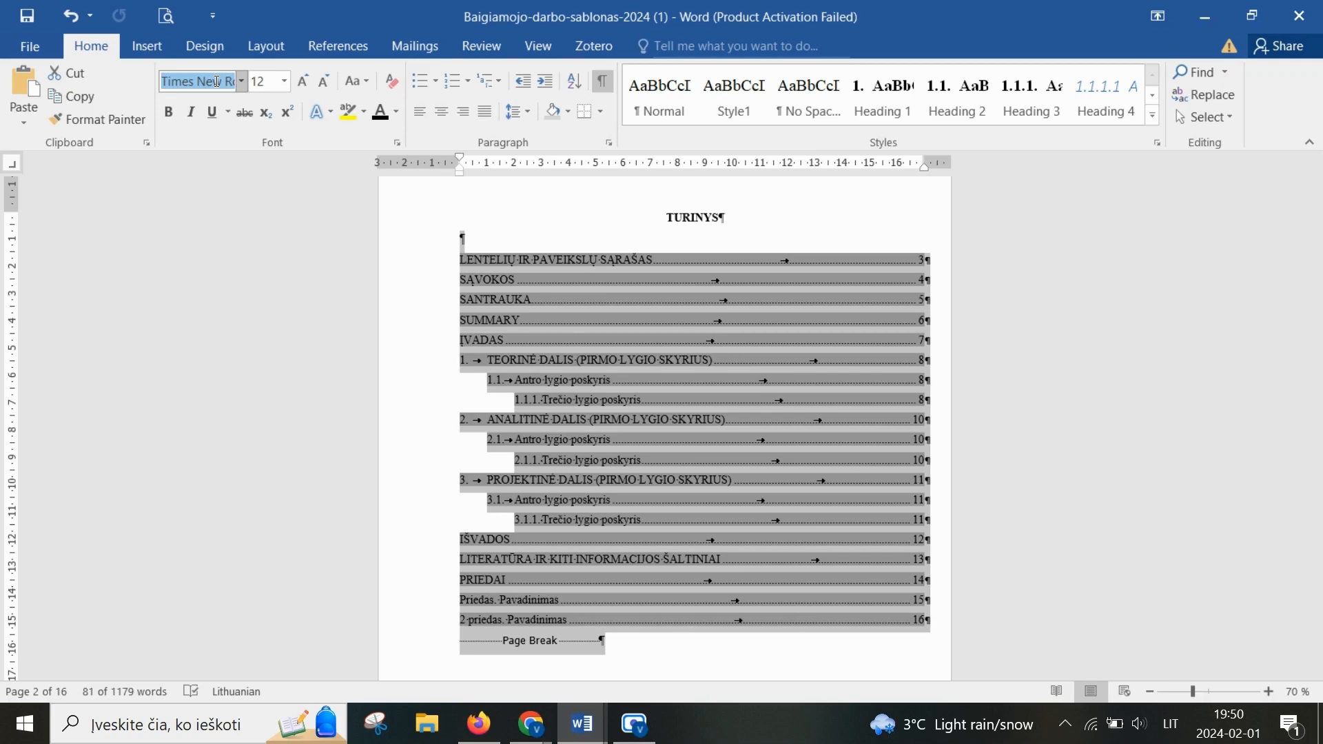
pyautogui.press('Return')
pyautogui.click(262, 80)
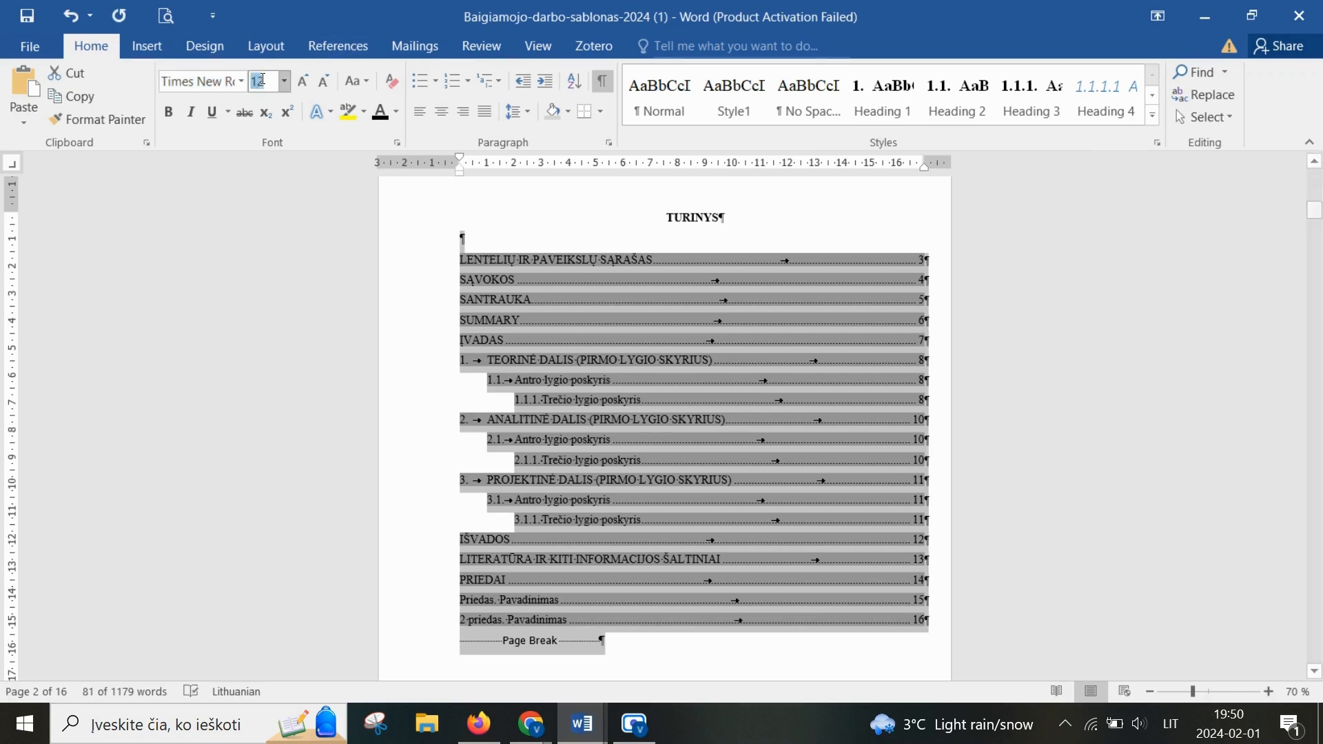
pyautogui.press('Return')
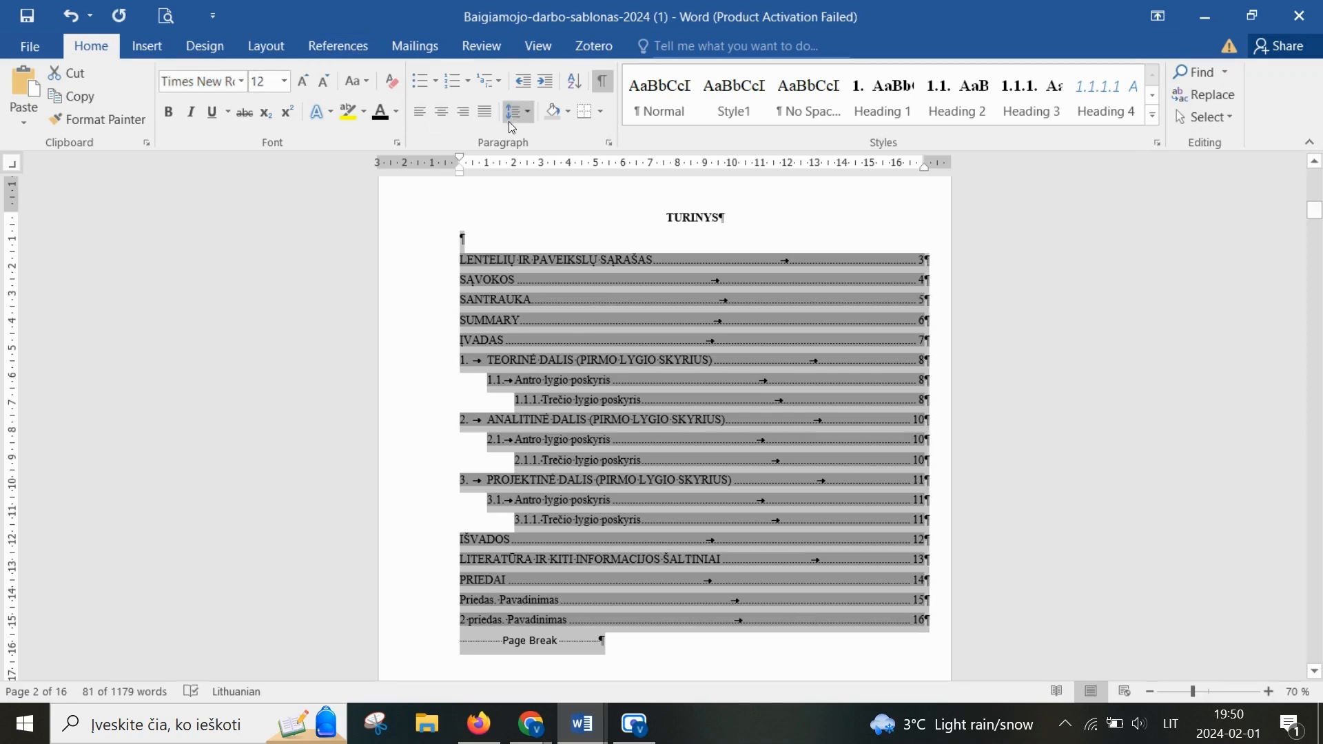
# Step: Apply the line spacing to the whole table of contents and reduce the spacing after its paragraphs
pyautogui.click(512, 111)
pyautogui.click(549, 186)
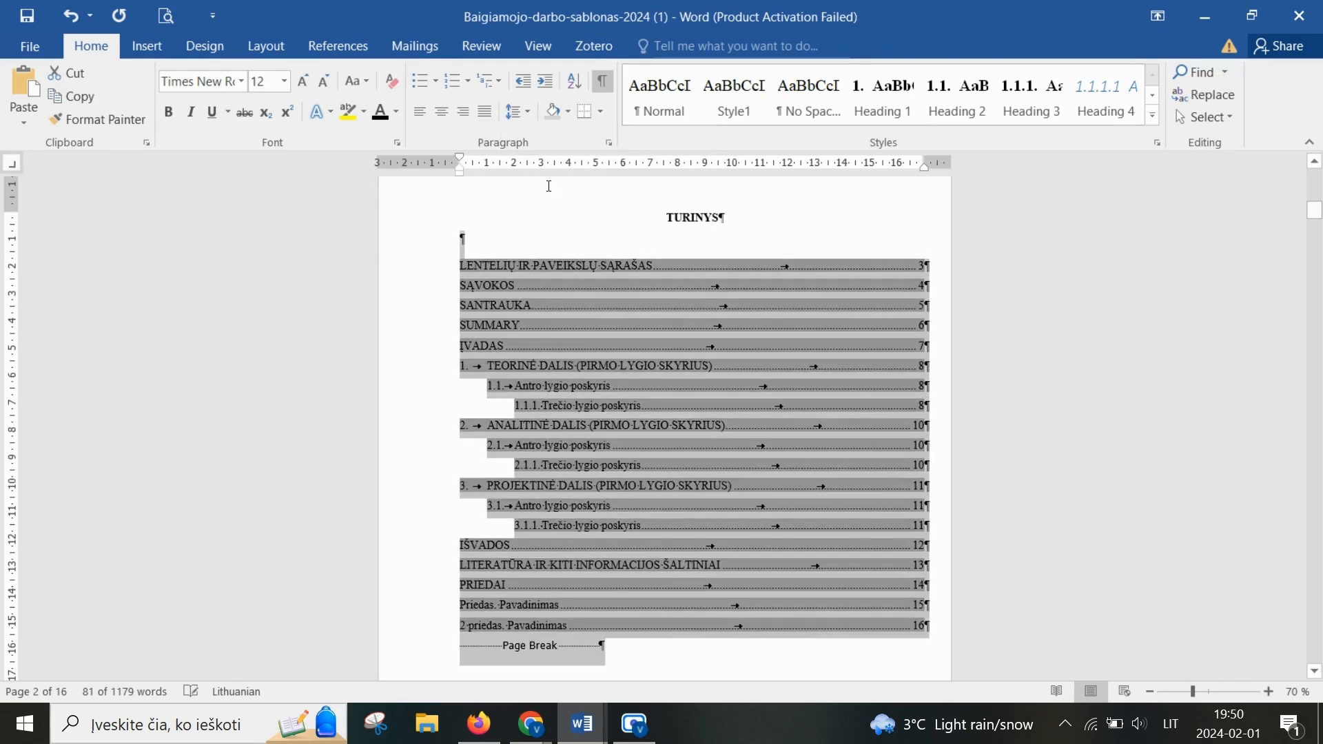
pyautogui.click(266, 46)
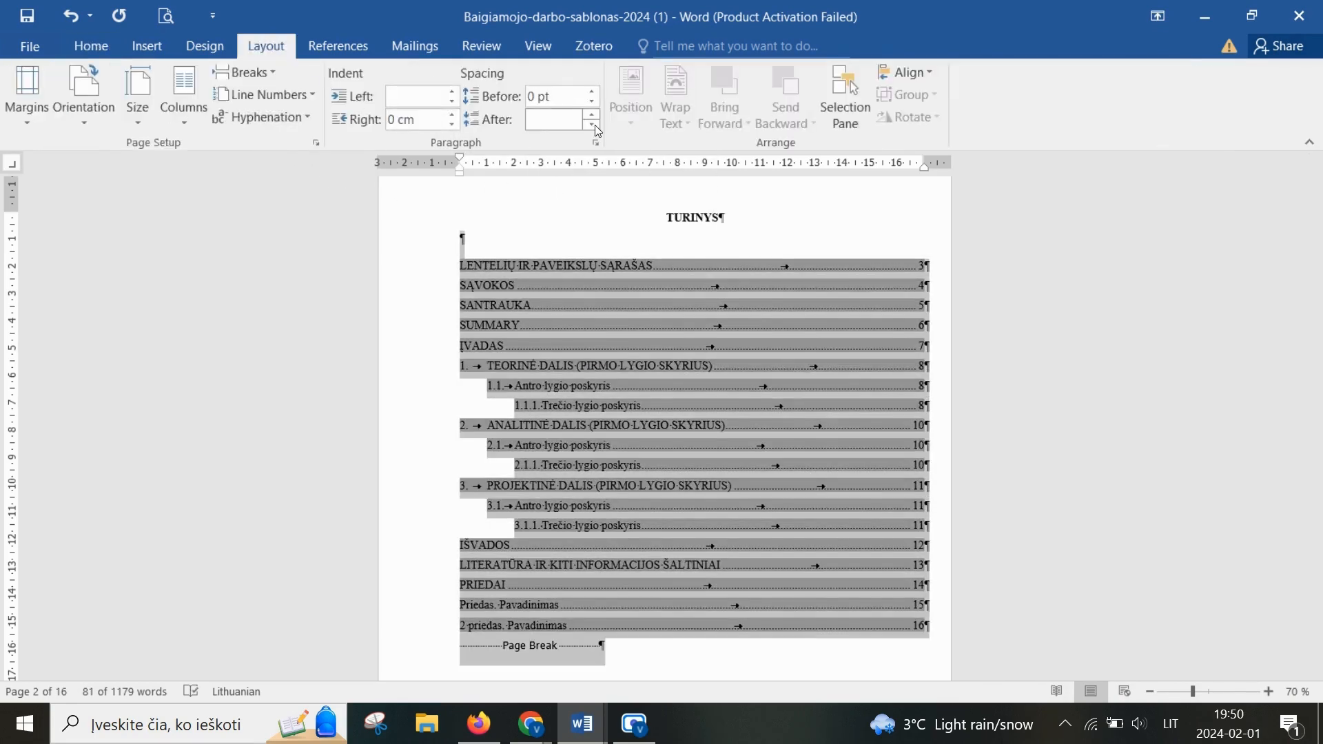
pyautogui.click(594, 125)
pyautogui.click(91, 45)
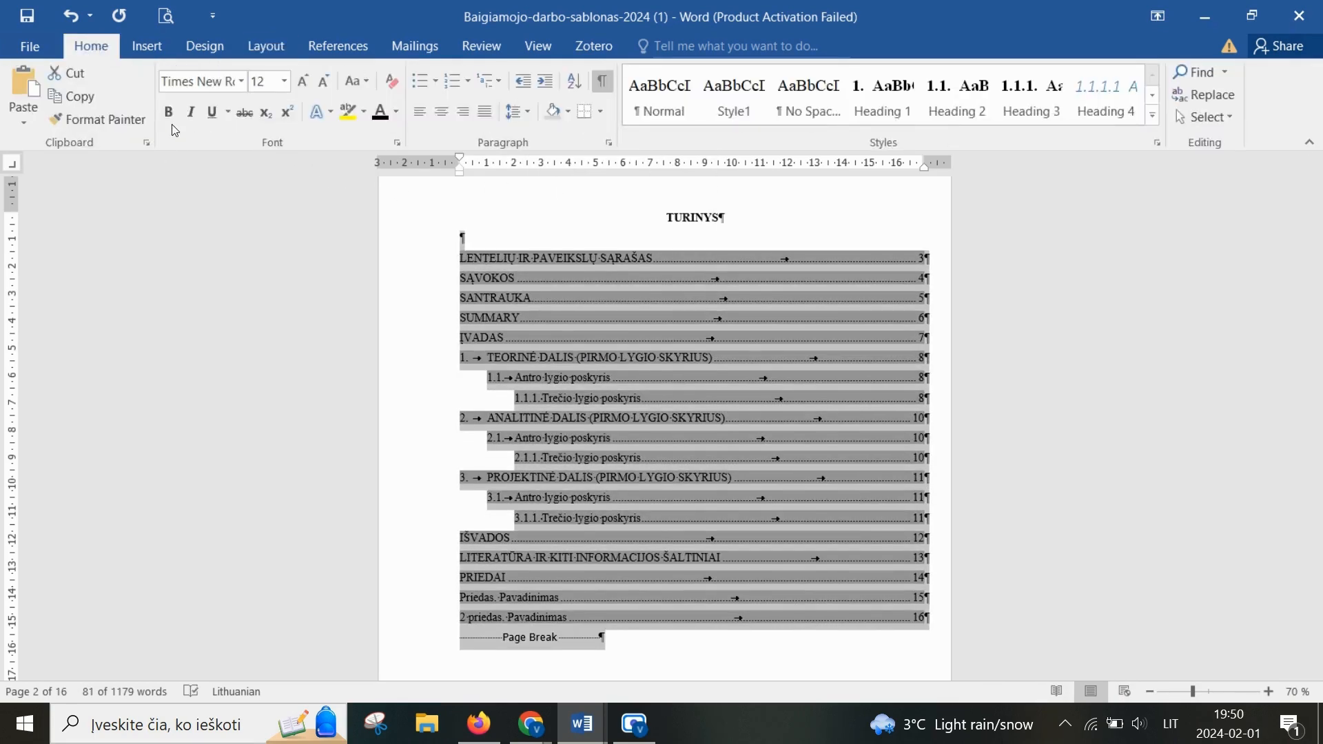
pyautogui.click(717, 647)
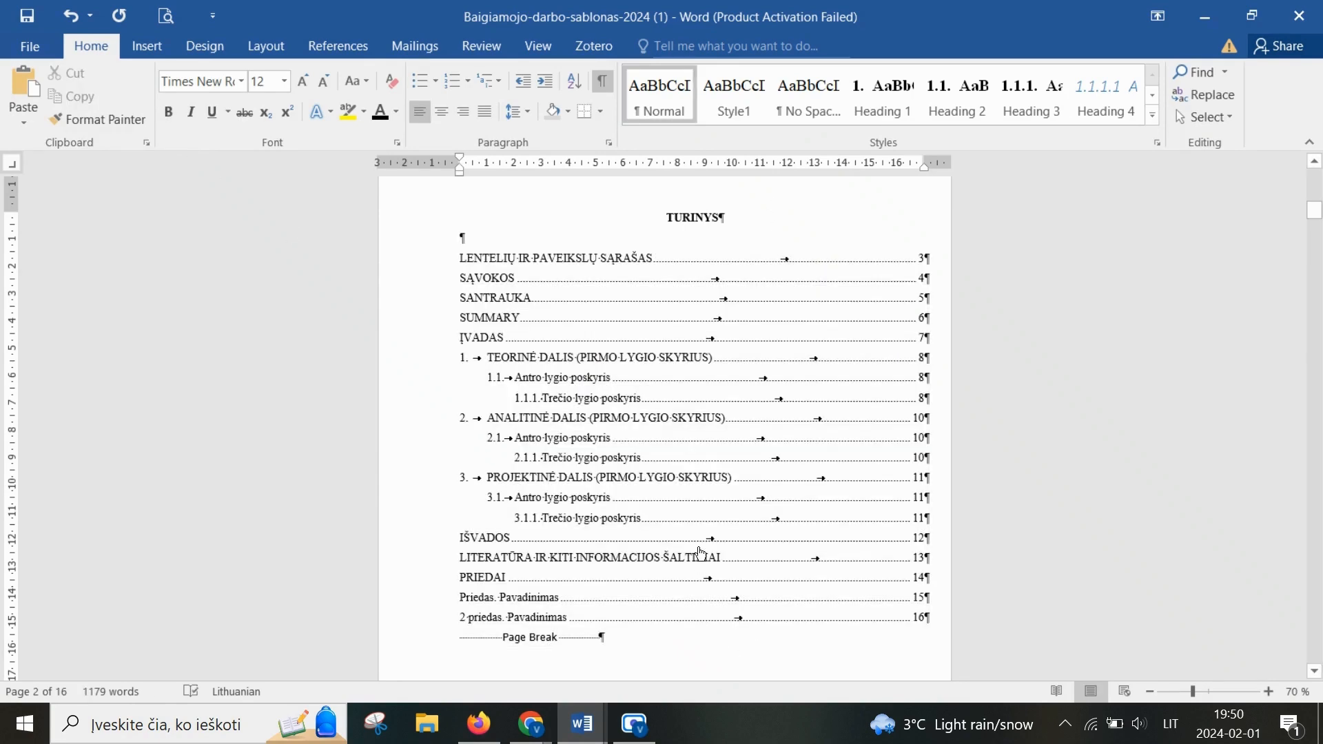
pyautogui.scroll(4, 700, 551)
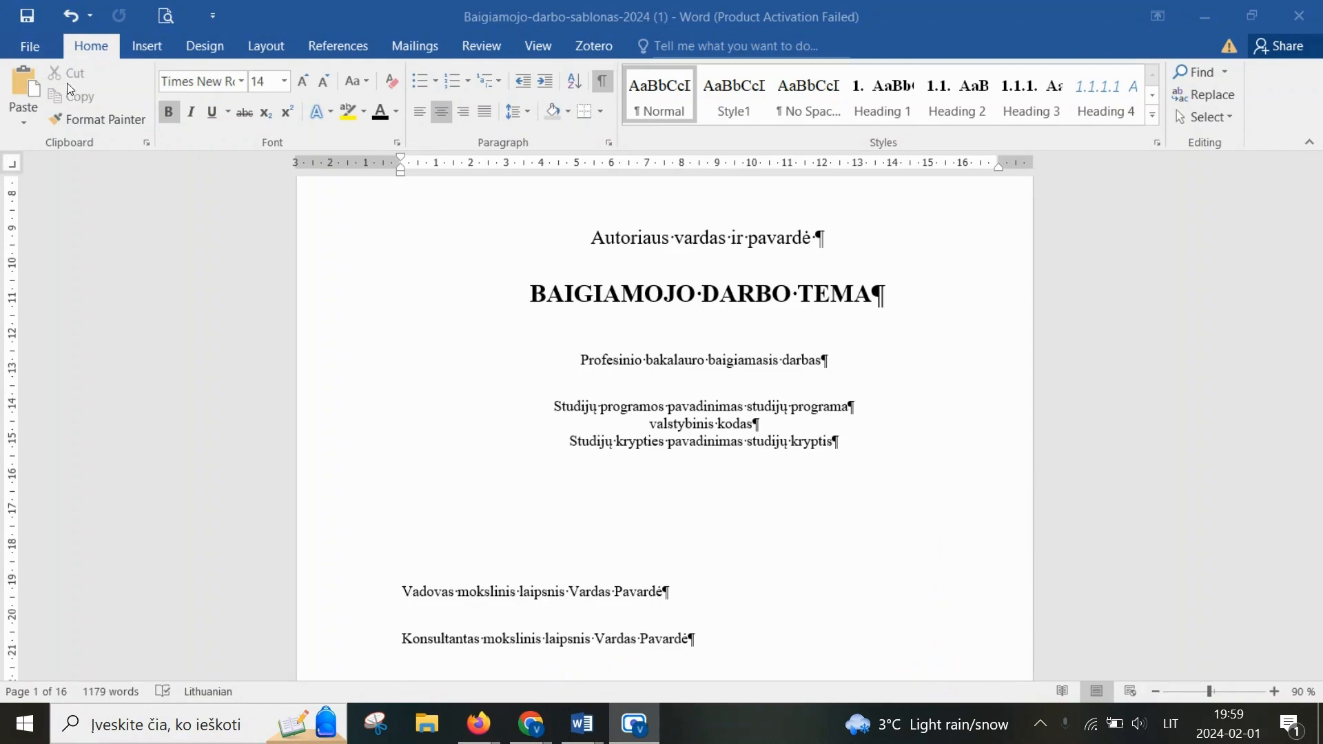
# Step: Export the document as a PDF named "Pavadinimas 1" in the Downloads folder, opening it after publishing
pyautogui.click(31, 48)
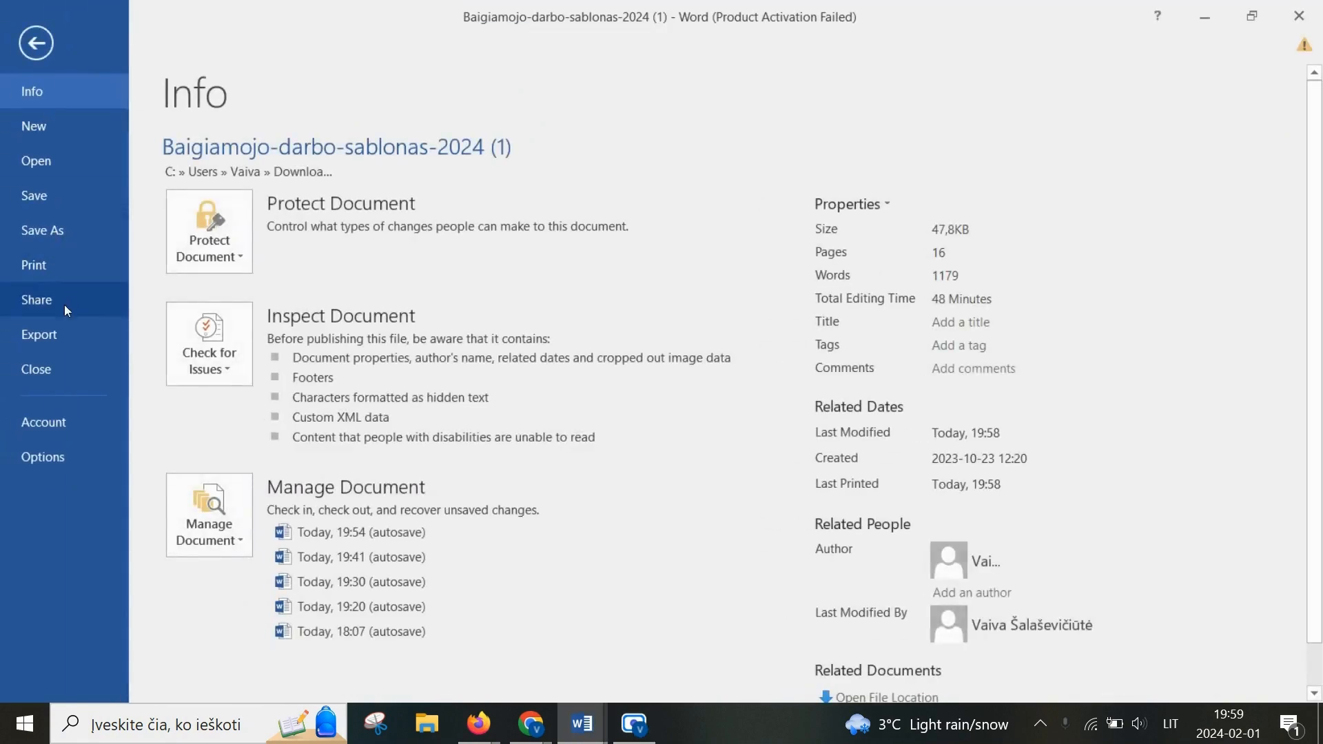
pyautogui.click(51, 335)
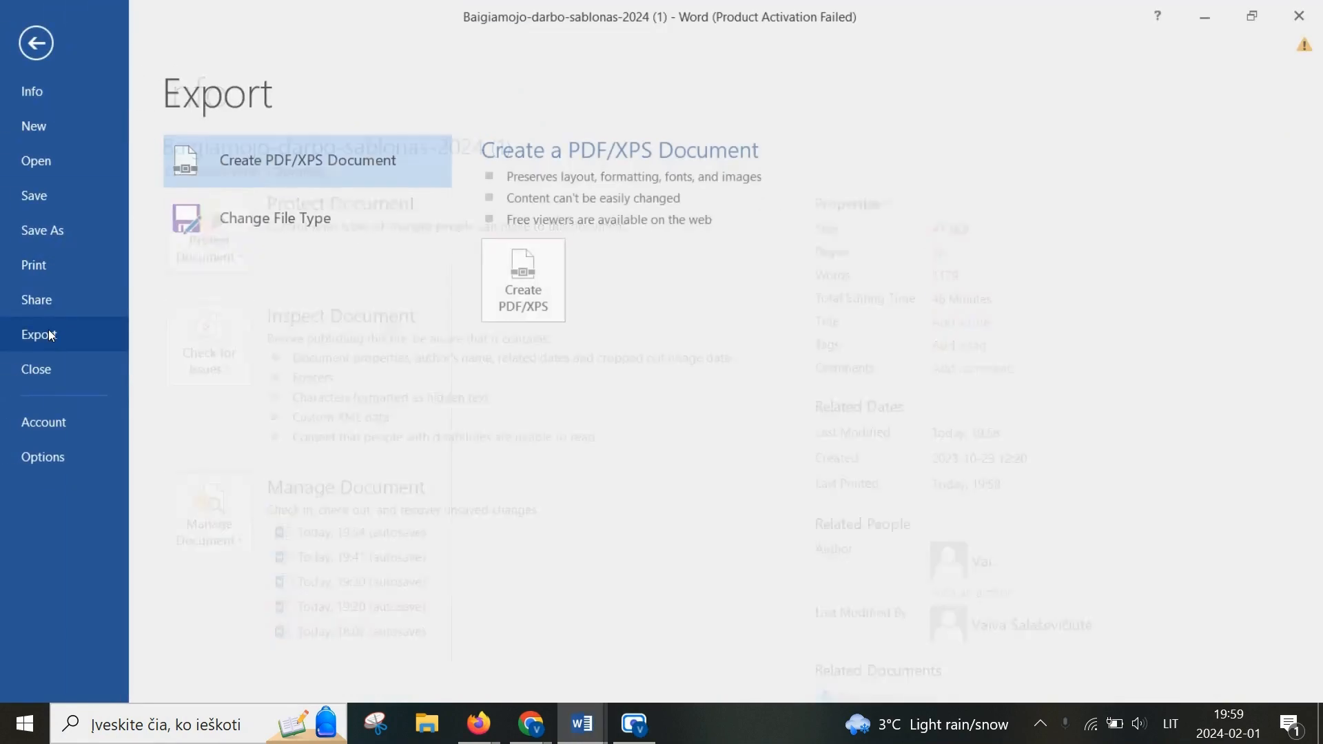
pyautogui.click(548, 274)
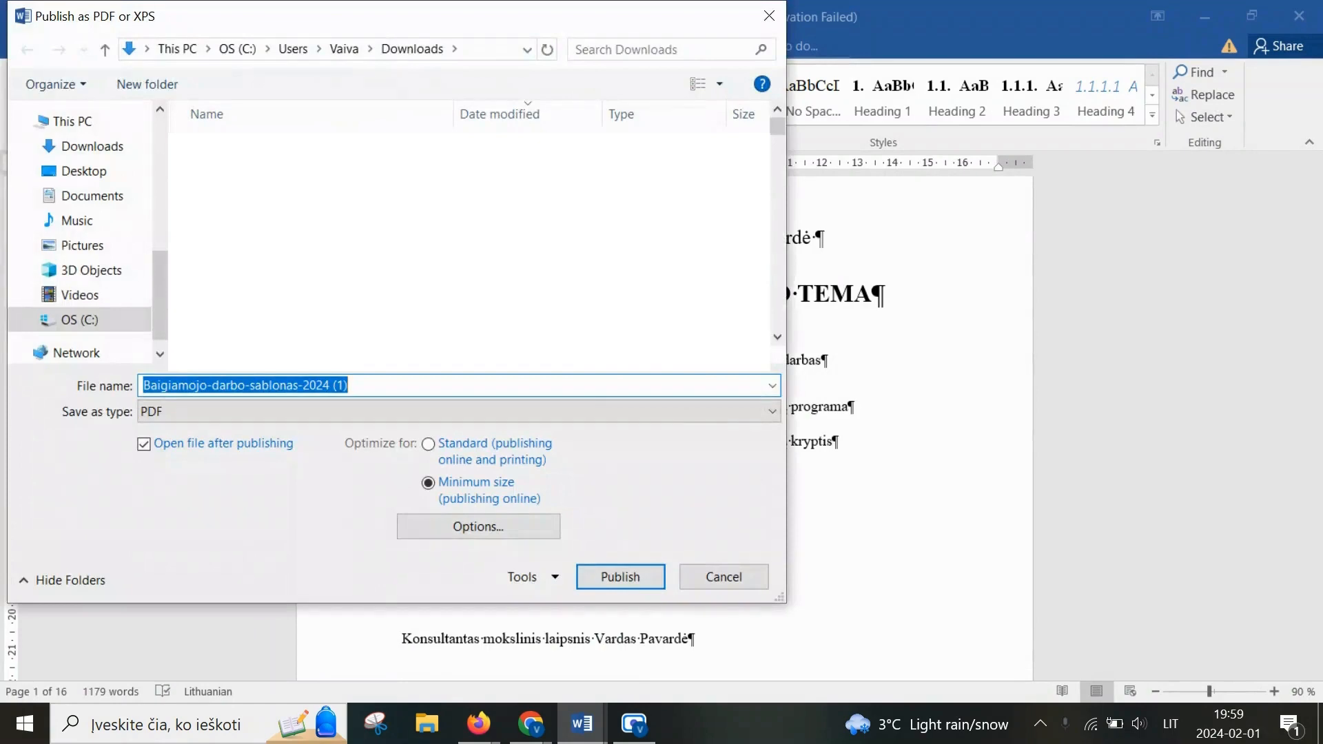
pyautogui.write('Pavadi')
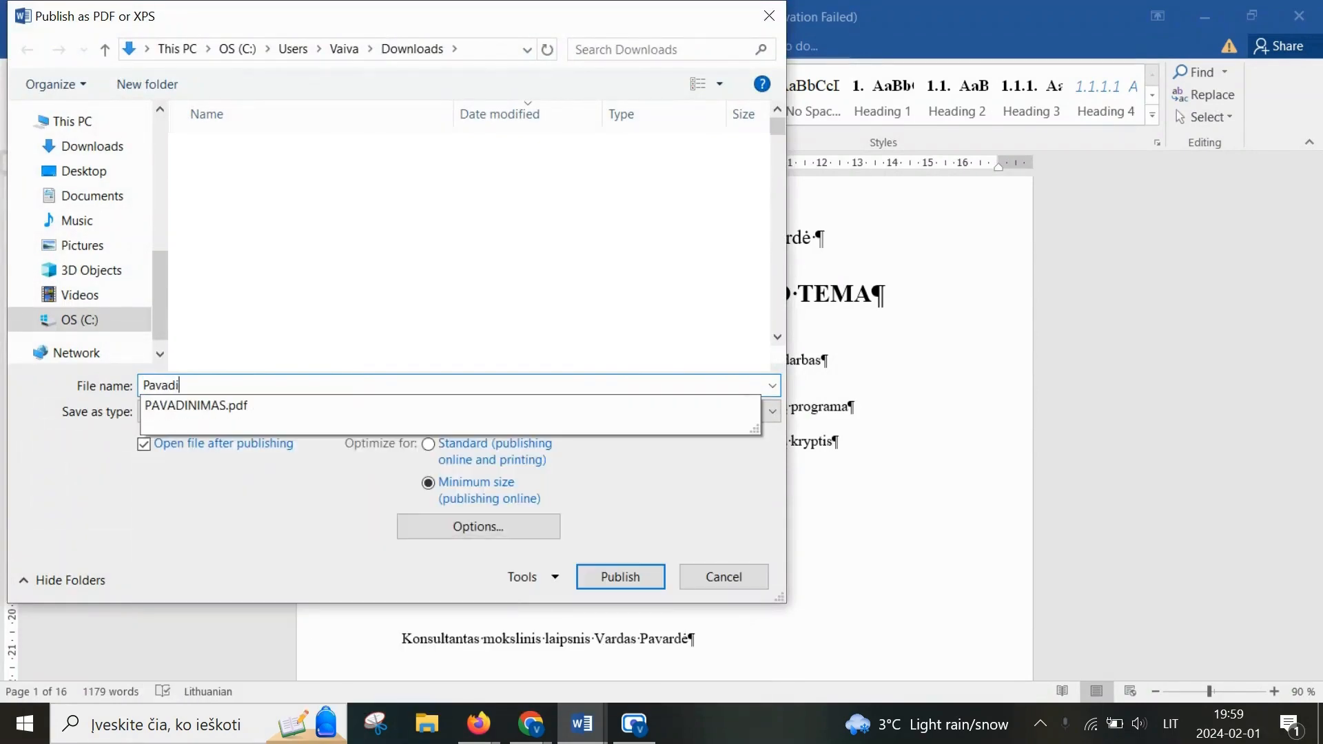
pyautogui.write('nimas 1')
pyautogui.press('Return')
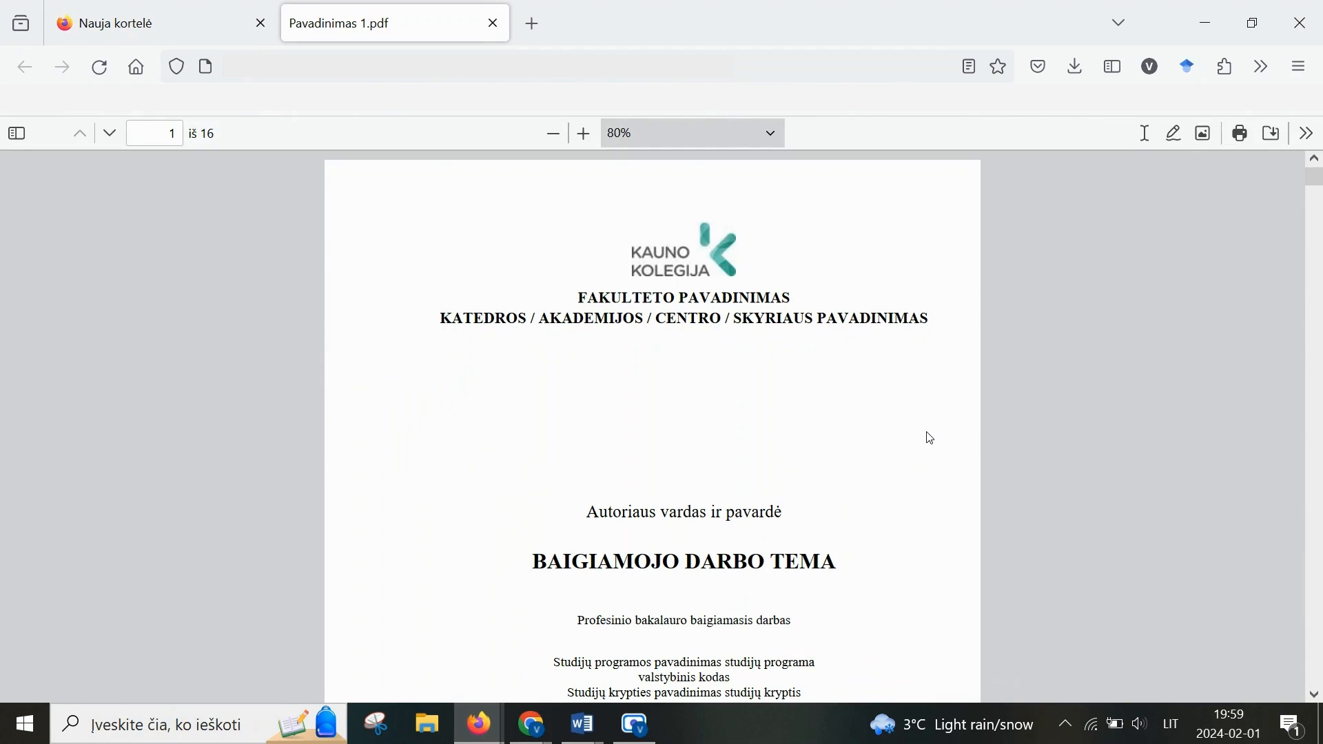
# Step: Review the title page and the "TURINYS" table of contents in the exported PDF
pyautogui.scroll(-3, 931, 439)
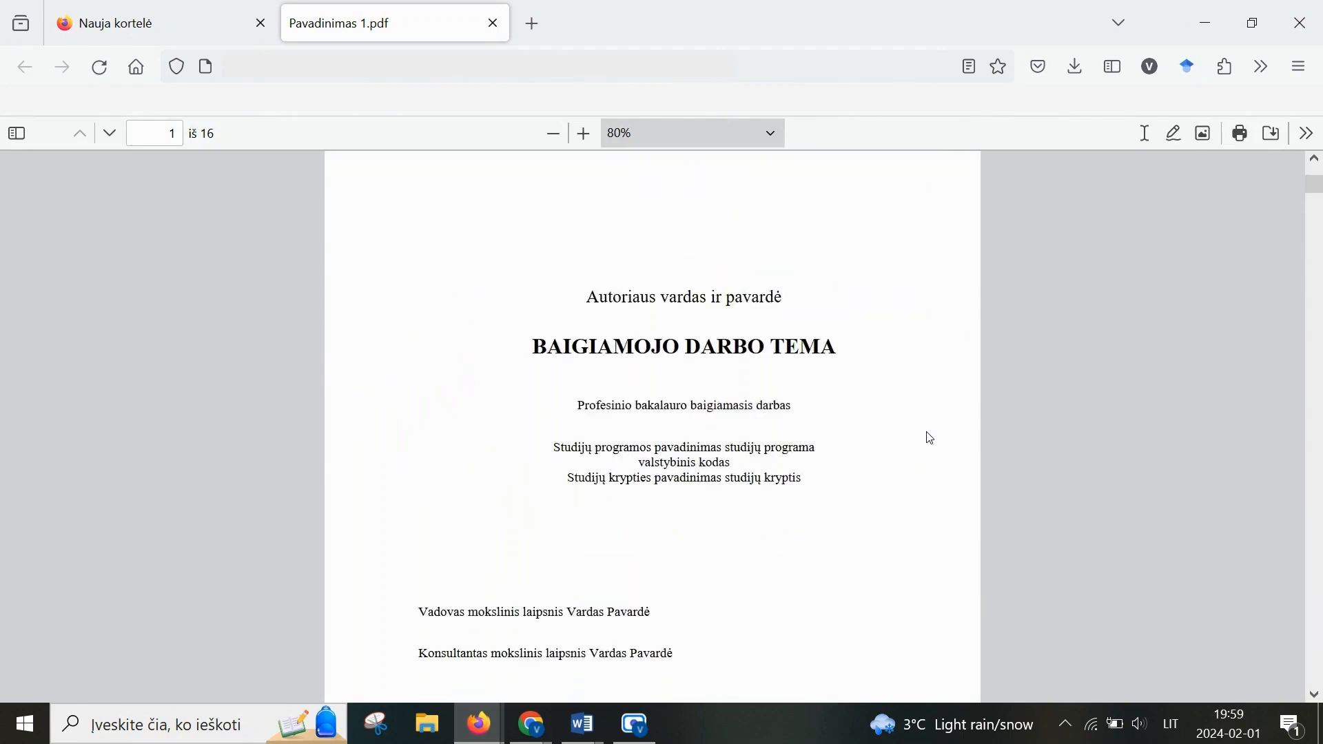
pyautogui.scroll(-3, 931, 439)
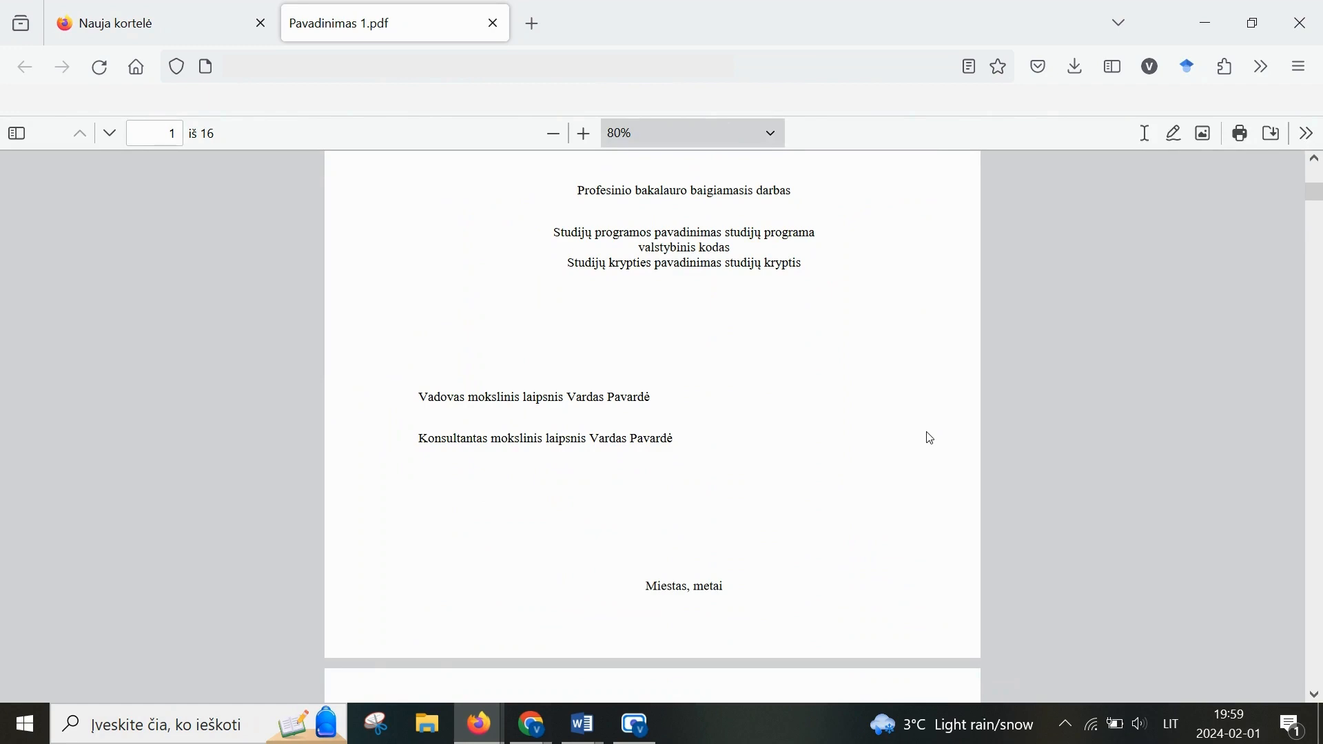
pyautogui.scroll(-3, 932, 438)
pyautogui.scroll(-3, 931, 439)
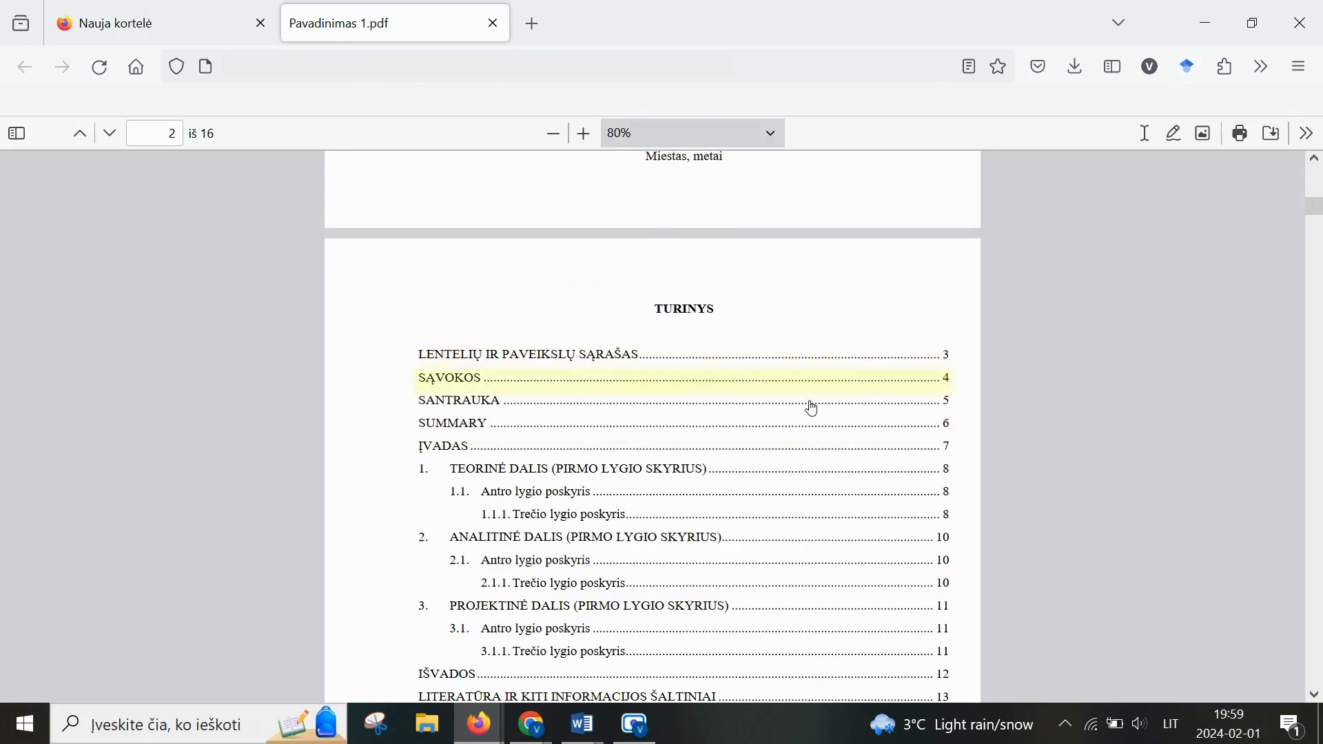
pyautogui.scroll(-3, 806, 506)
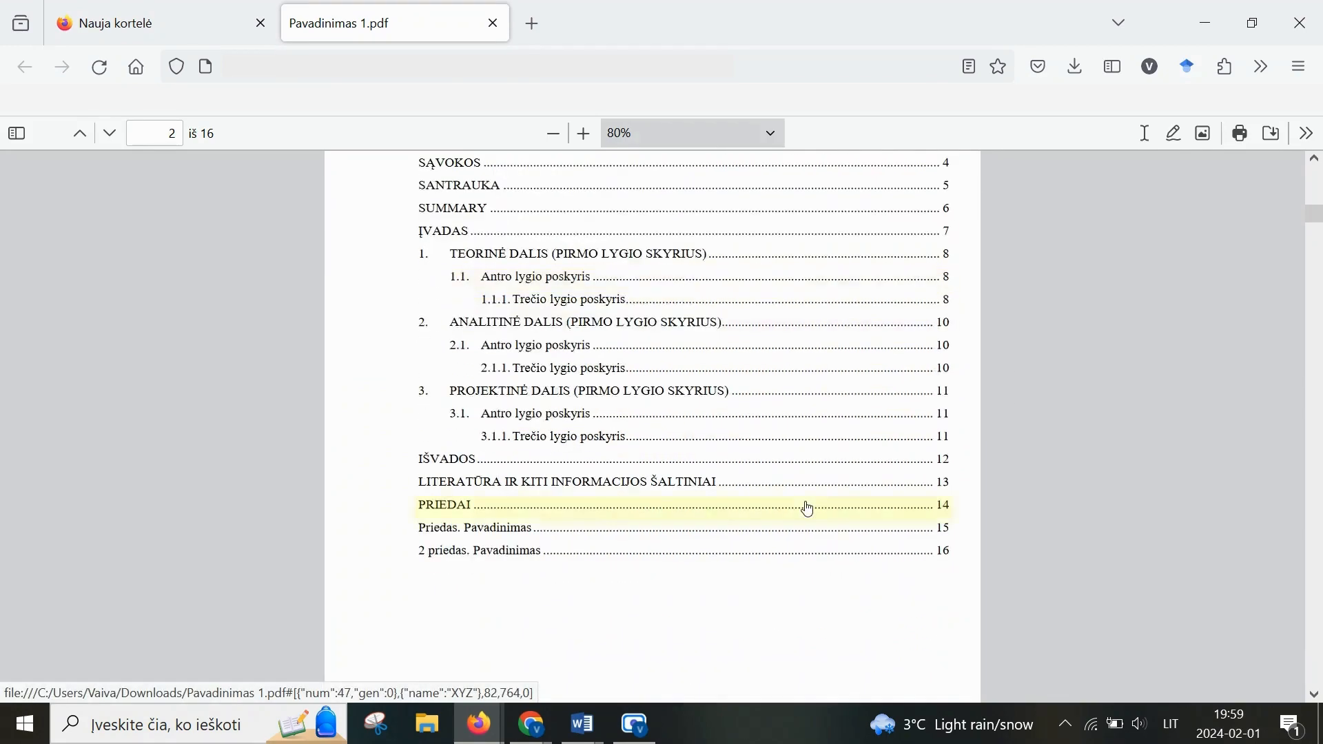
pyautogui.scroll(3, 824, 570)
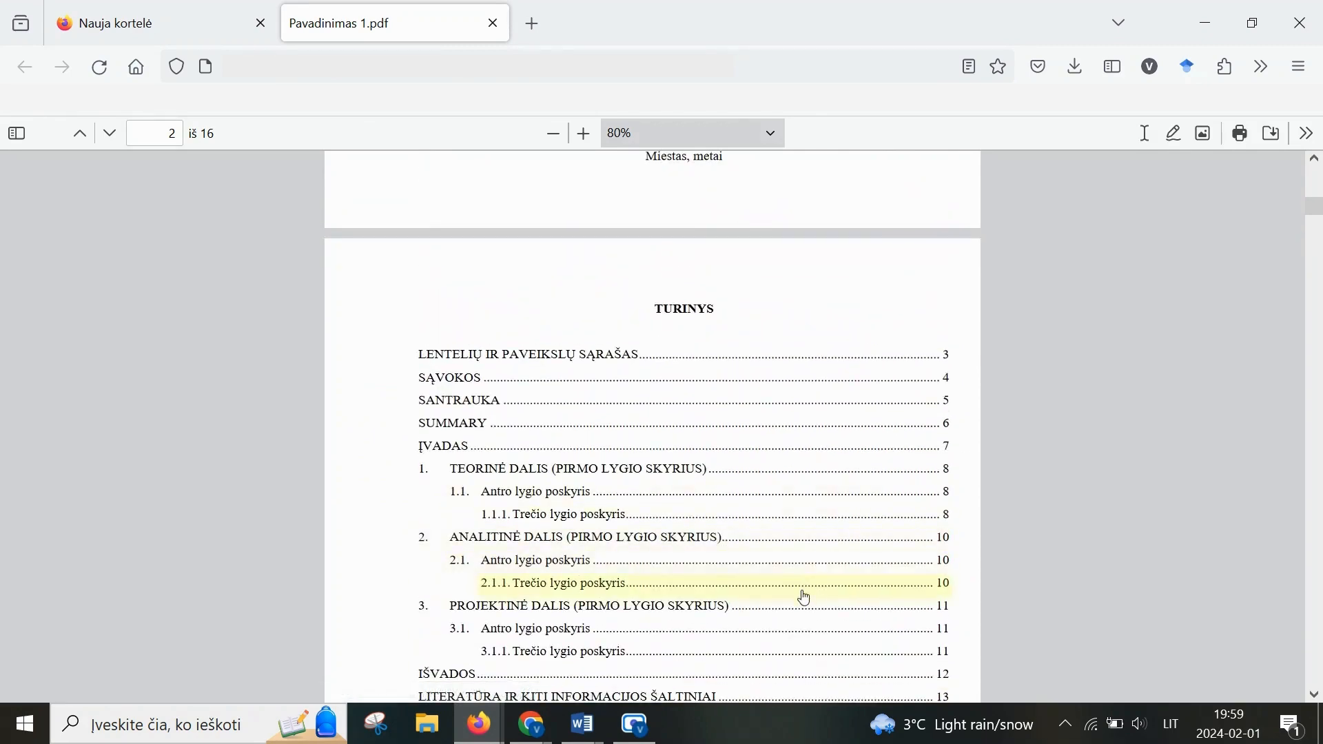
pyautogui.scroll(2, 801, 596)
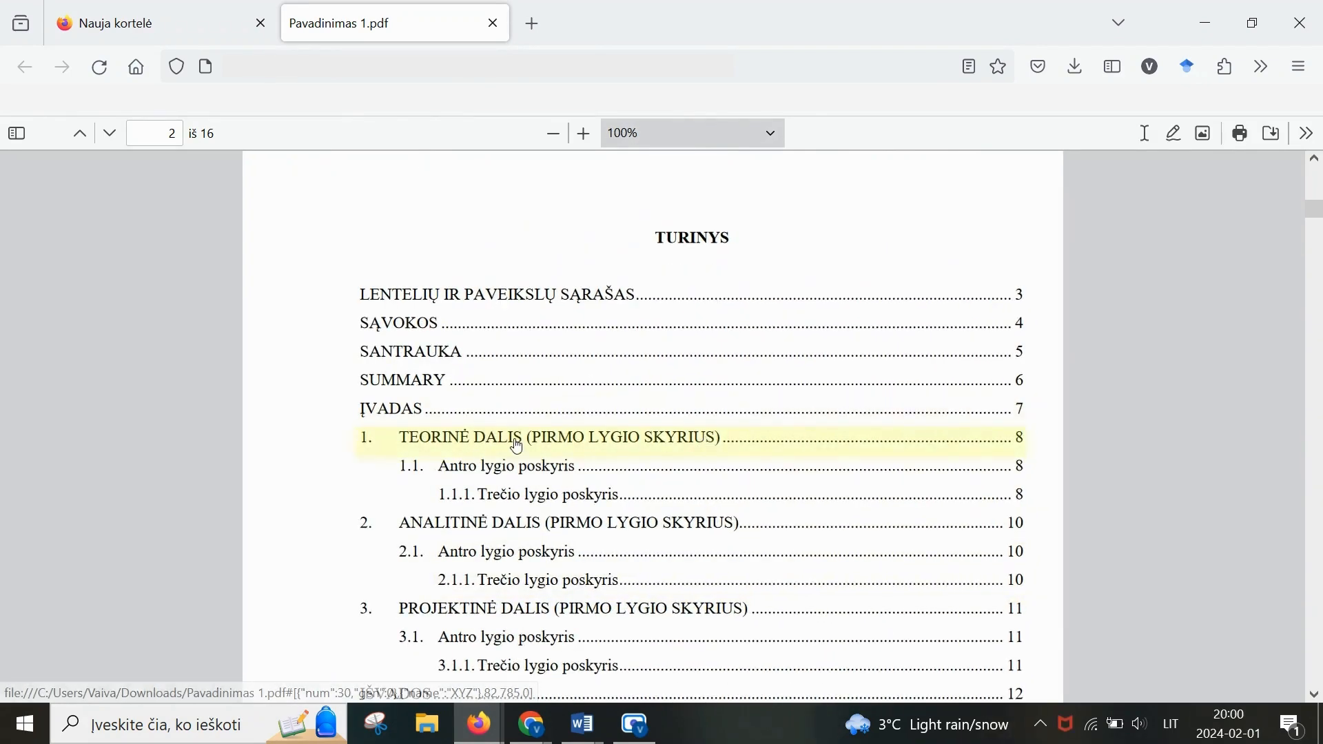
# Step: Test the PDF's links for "TEORINĖ DALIS" in the table of contents and "2 lentelė. Pavadinimas" in the list of tables
pyautogui.click(658, 448)
pyautogui.scroll(3, 712, 342)
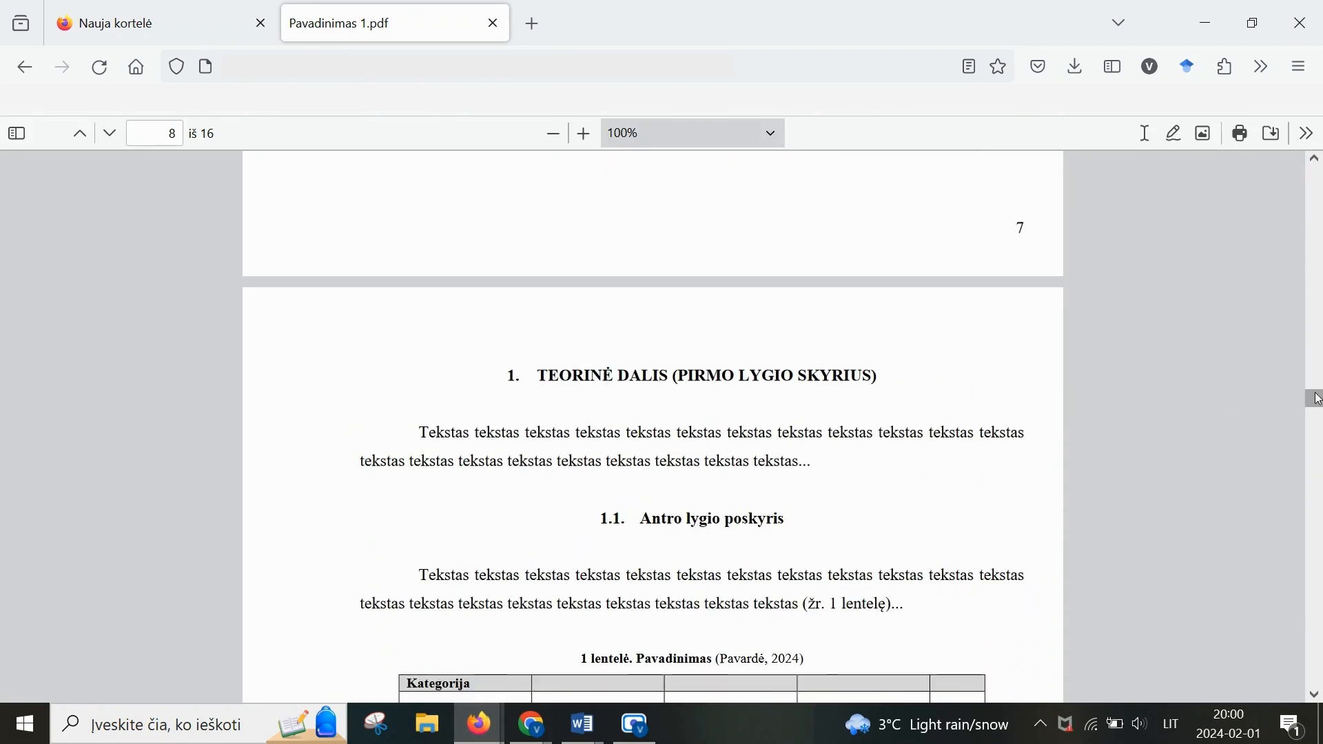
pyautogui.moveTo(1317, 398); pyautogui.dragTo(1318, 241)
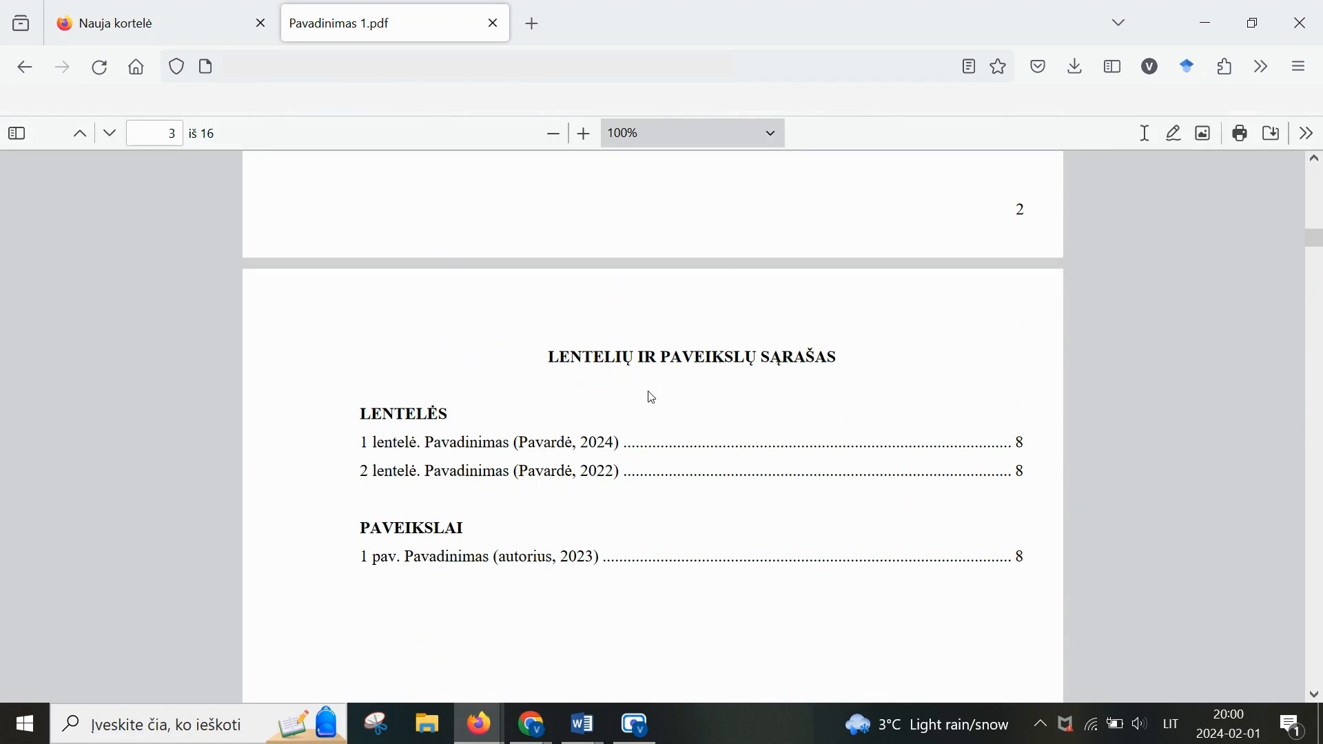
pyautogui.click(544, 480)
pyautogui.scroll(3, 651, 430)
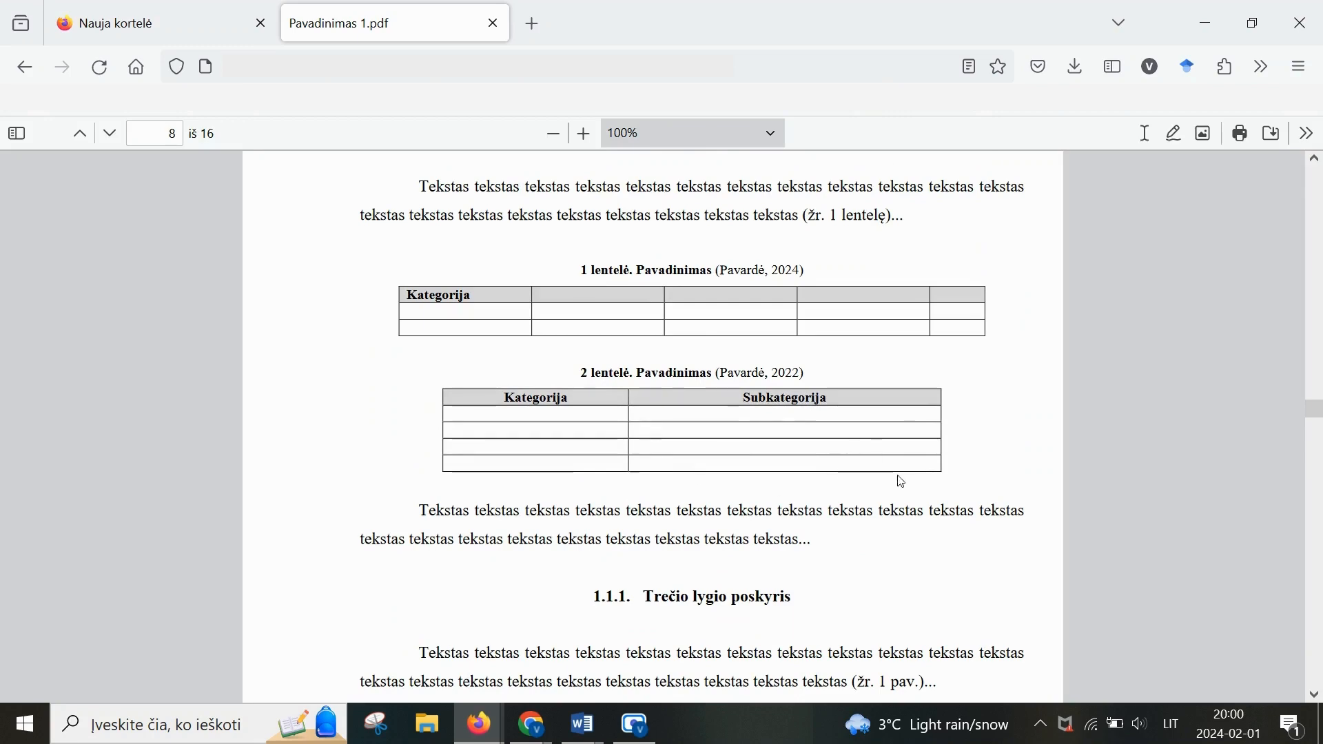